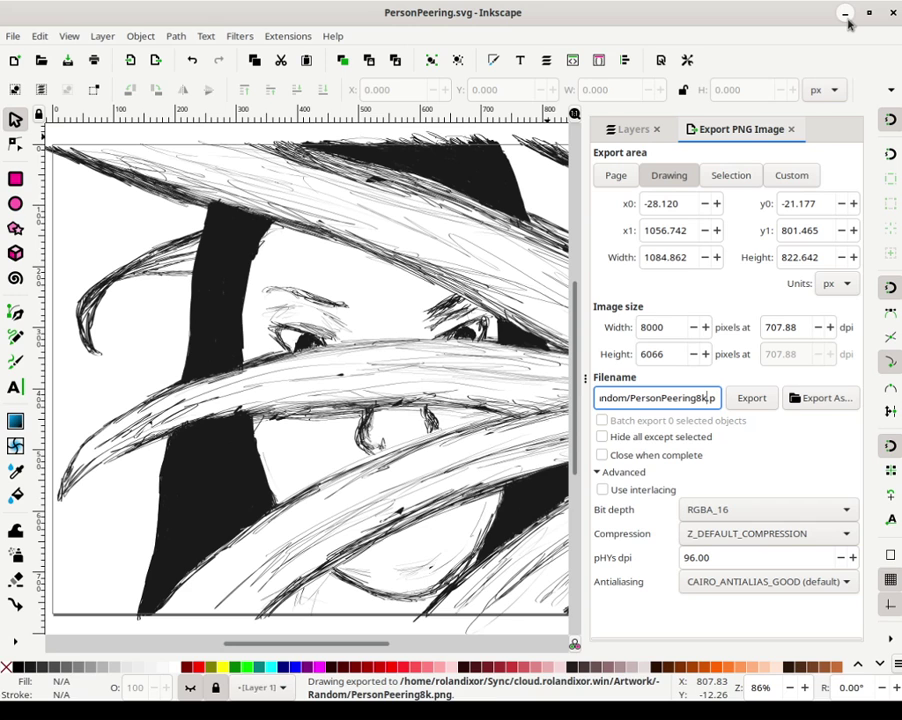
- Switch to GIMP and open PersonPeering8k.png from the Artwork/Random folder of the synced cloud directory
left_click(846, 16)
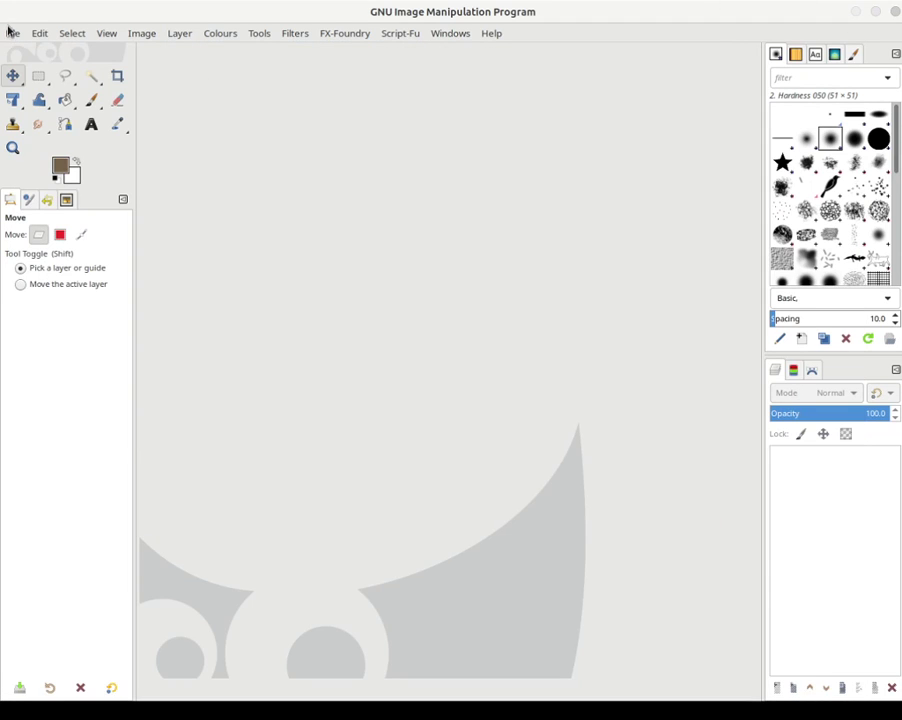
left_click(10, 33)
left_click(36, 92)
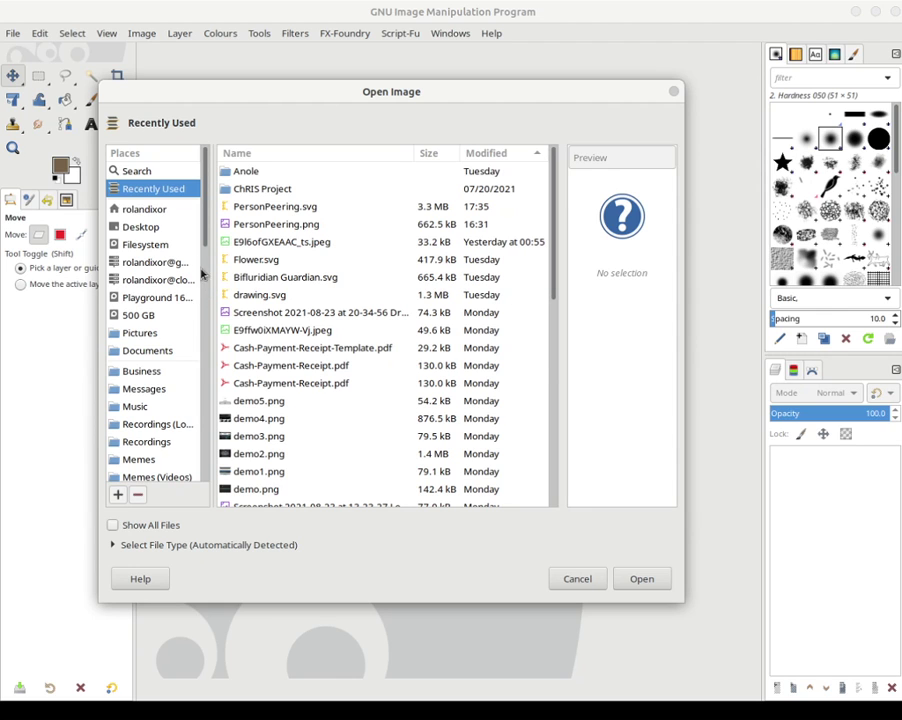
scroll(184, 261, "down", 5)
scroll(184, 261, "down", 5)
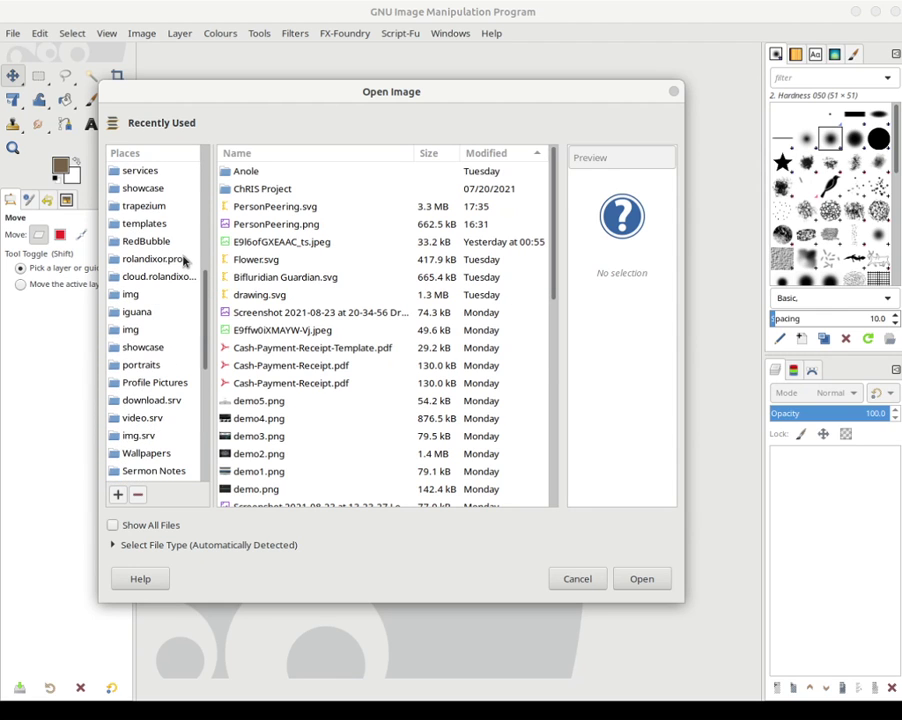
scroll(182, 268, "up", 3)
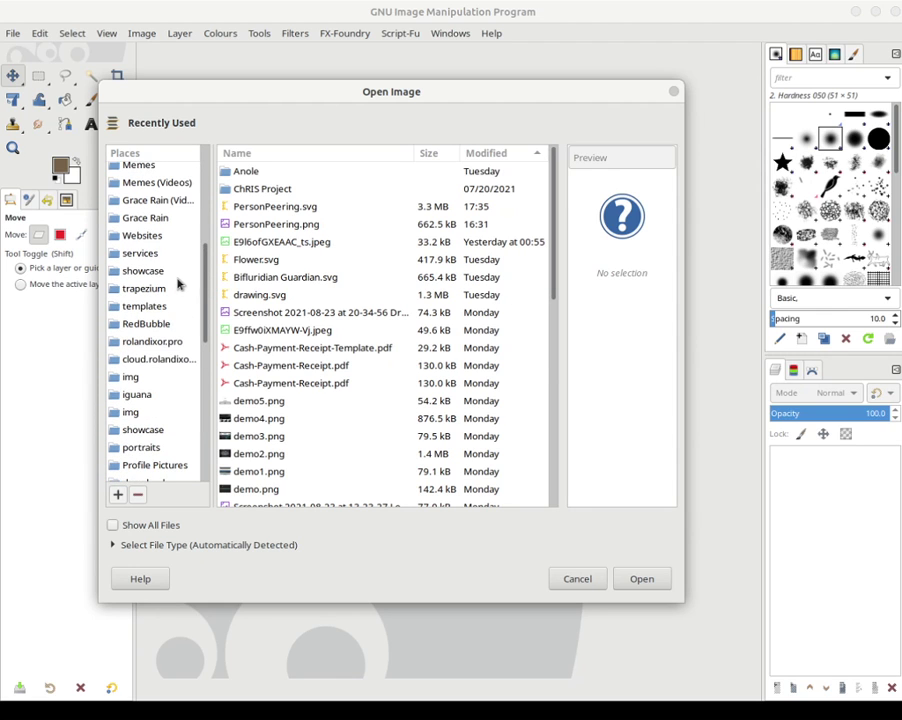
left_click(145, 360)
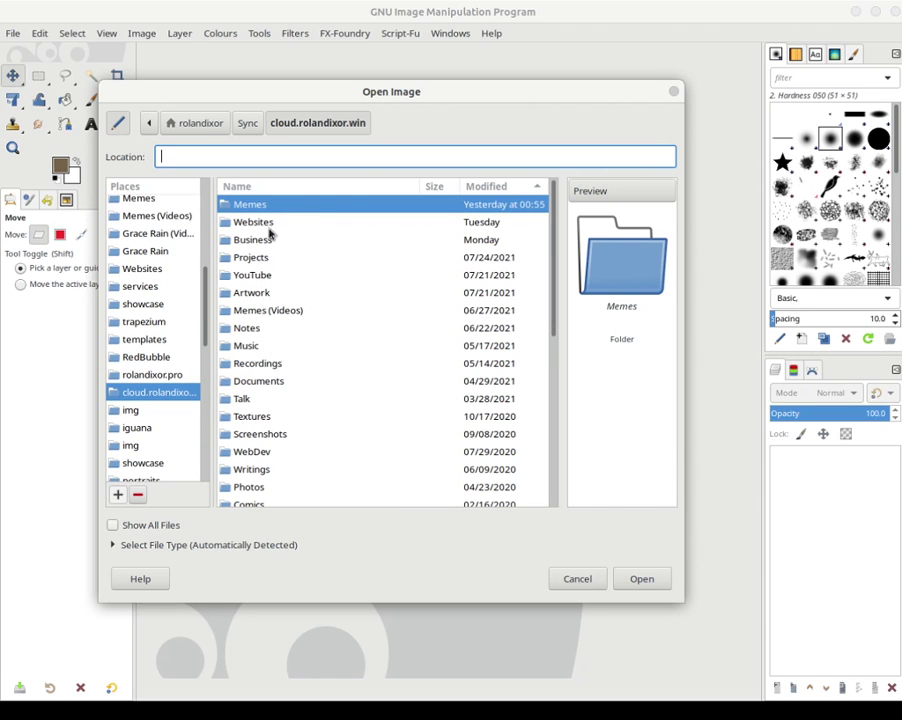
double_click(262, 293)
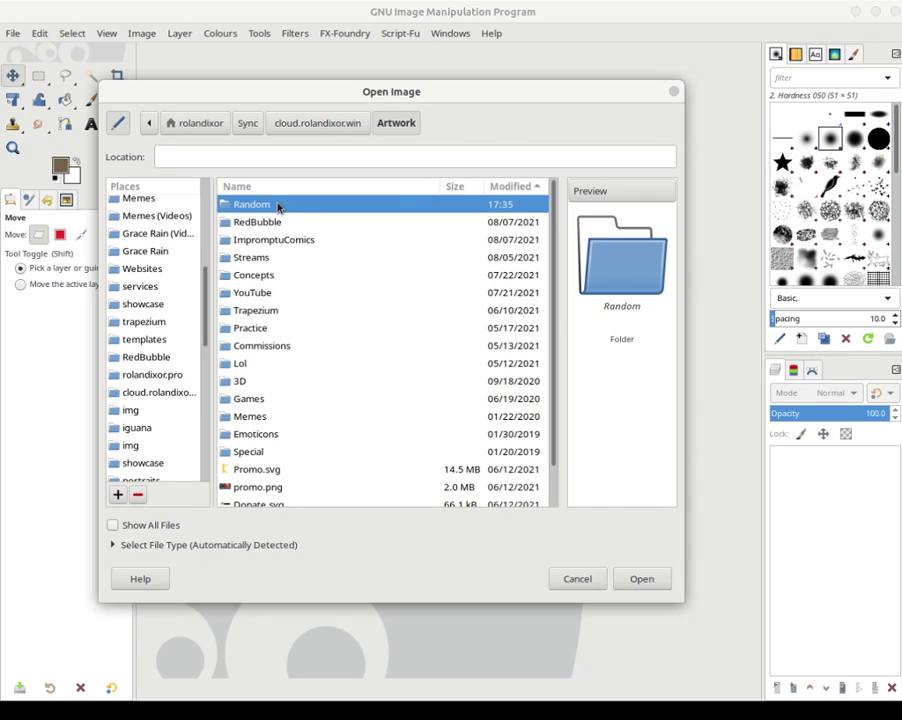
double_click(262, 206)
double_click(285, 222)
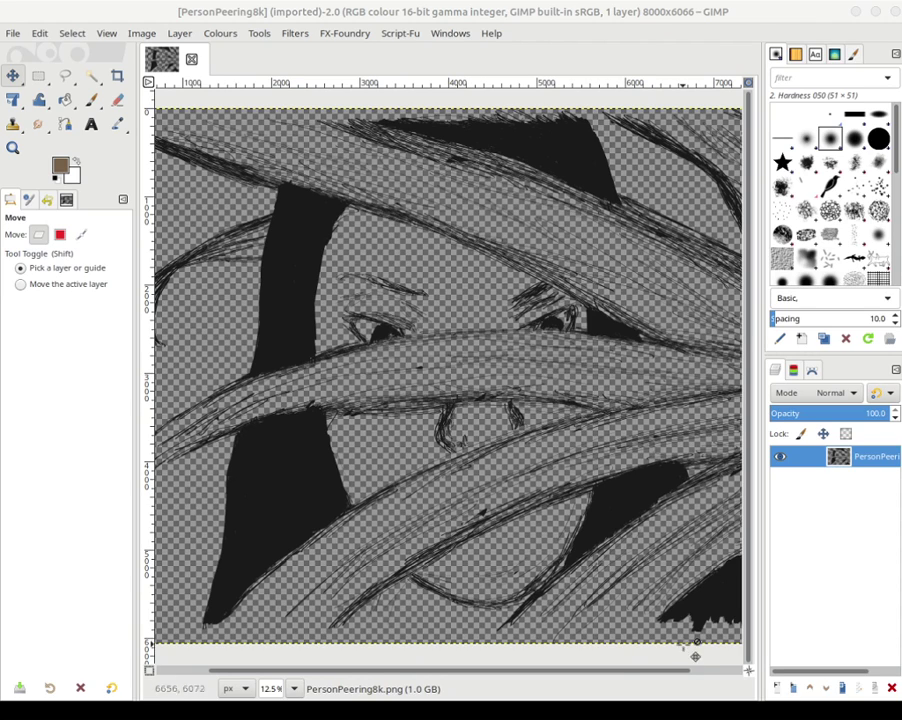
- Widen the dock holding the brushes and layers so that full layer names fit
right_click(268, 685)
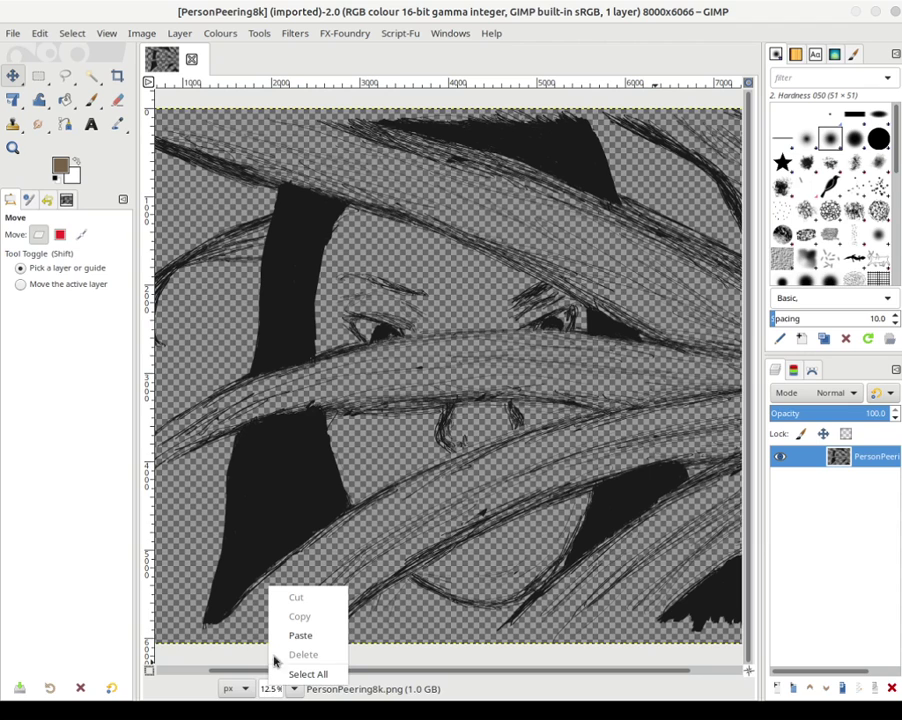
key("Escape")
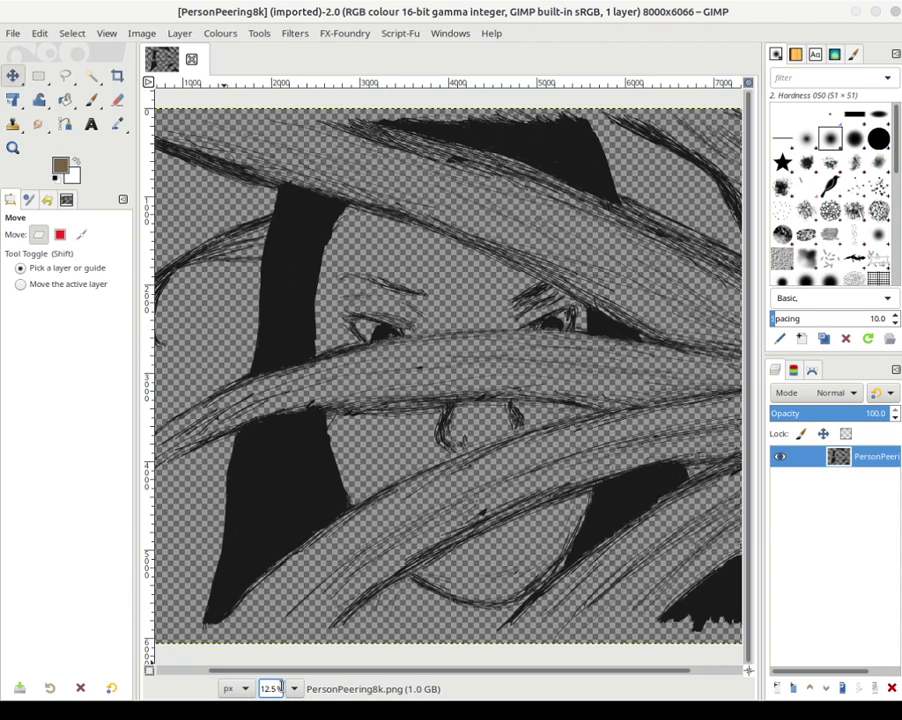
scroll(326, 423, "down", 1, "ctrl")
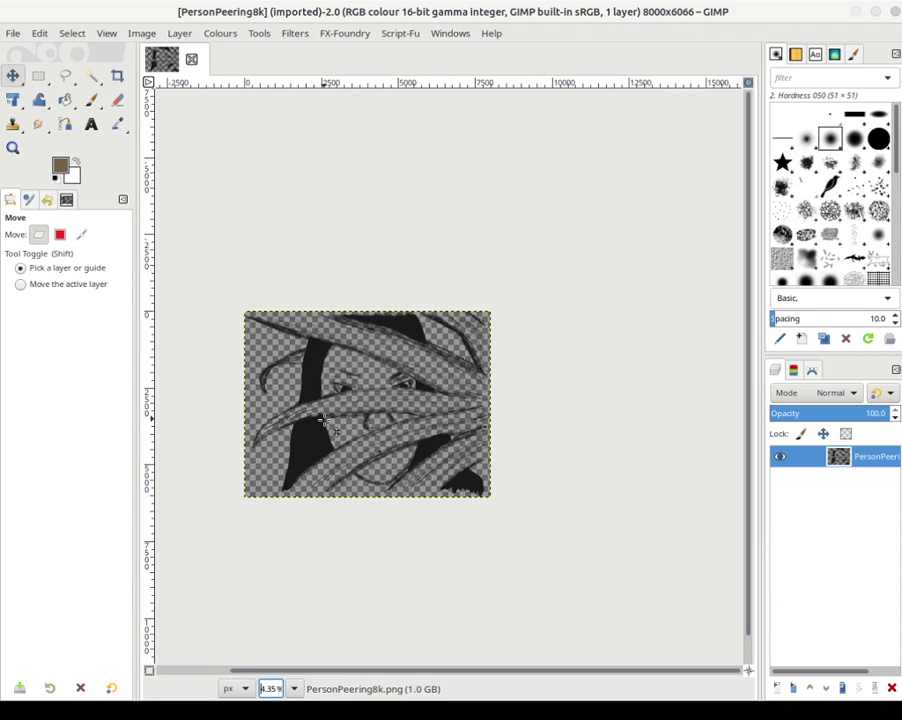
scroll(357, 420, "up", 1, "ctrl")
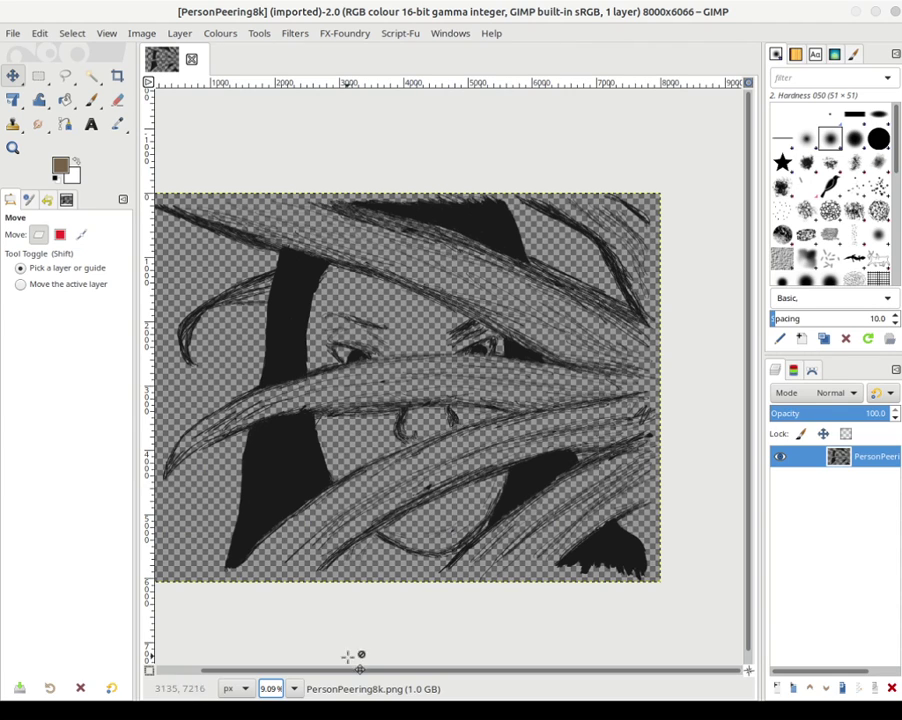
left_click_drag(336, 668, 262, 670)
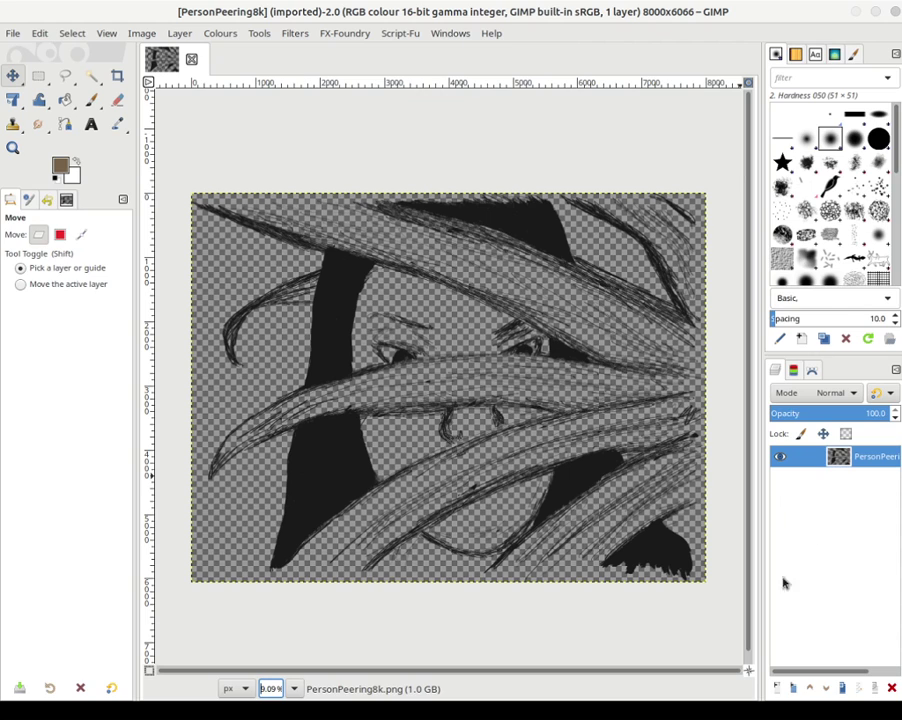
left_click_drag(760, 604, 726, 609)
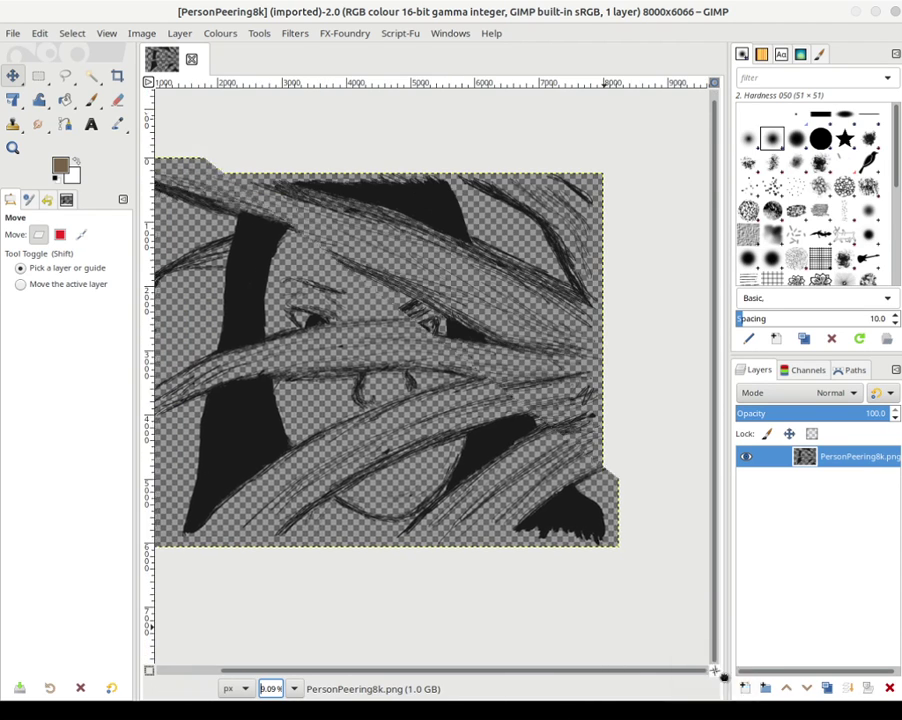
left_click_drag(714, 675, 714, 678)
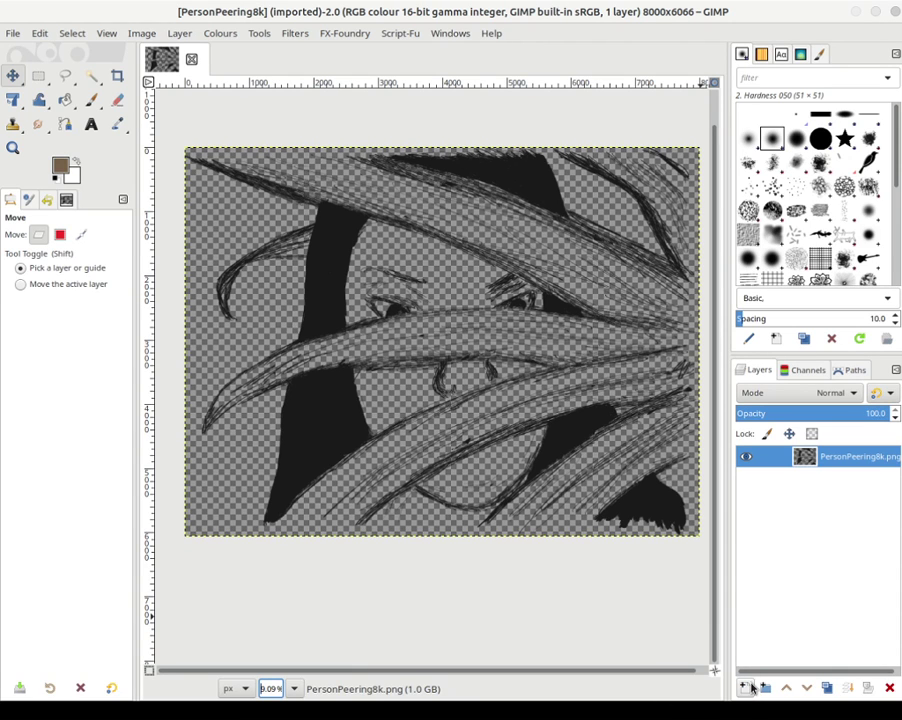
- Create a new 8000 × 6066 px layer filled with transparency above the line art, keeping the default settings
left_click(752, 688)
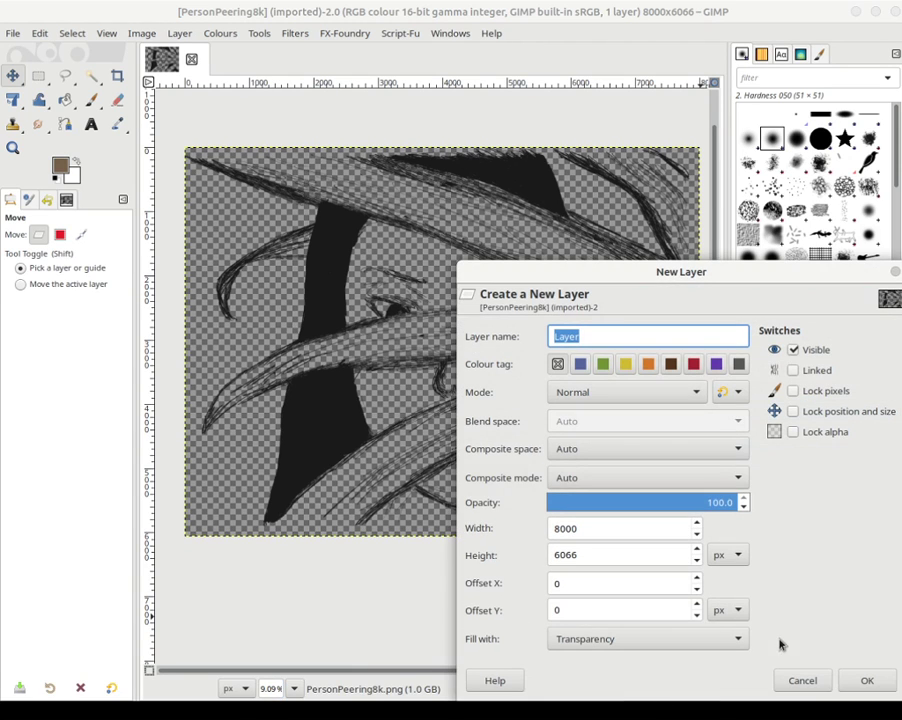
left_click_drag(642, 266, 444, 124)
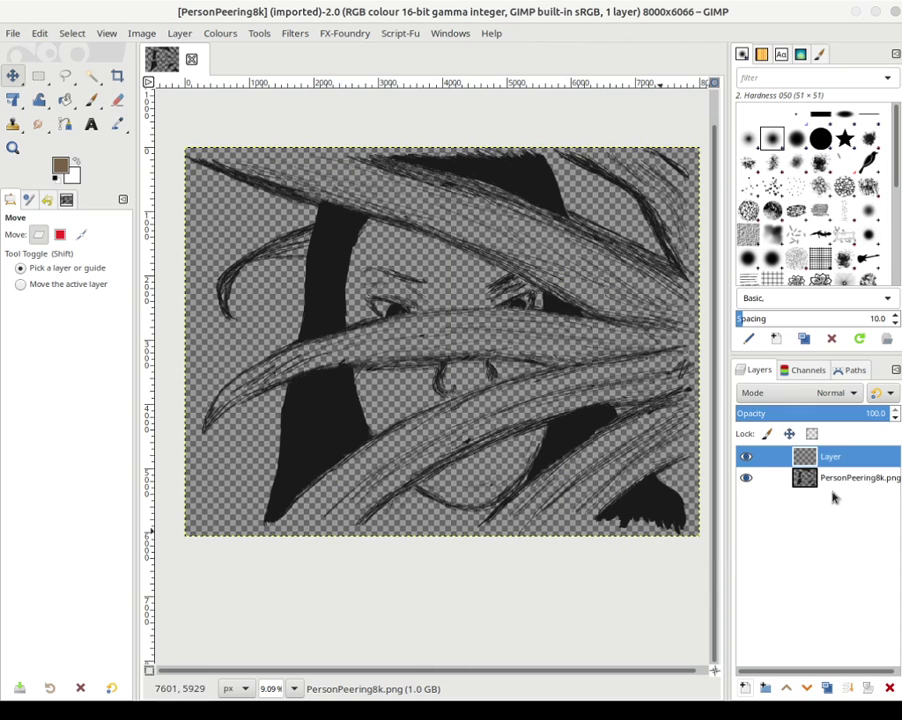
left_click(664, 535)
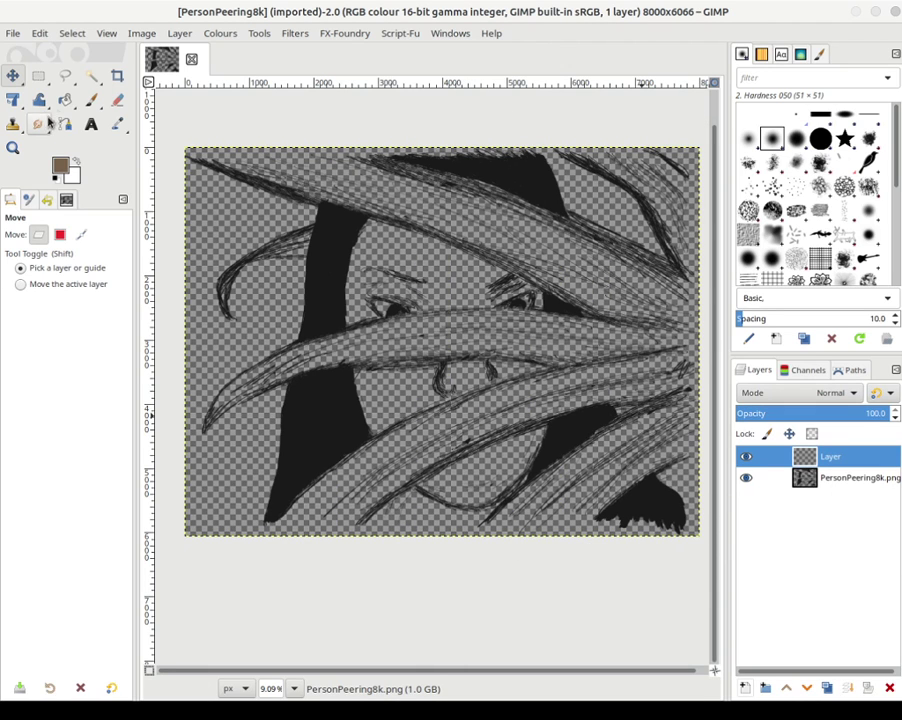
- Fill the new layer with white using Bucket Fill and move it below the PersonPeering8k.png line art
left_click(64, 100)
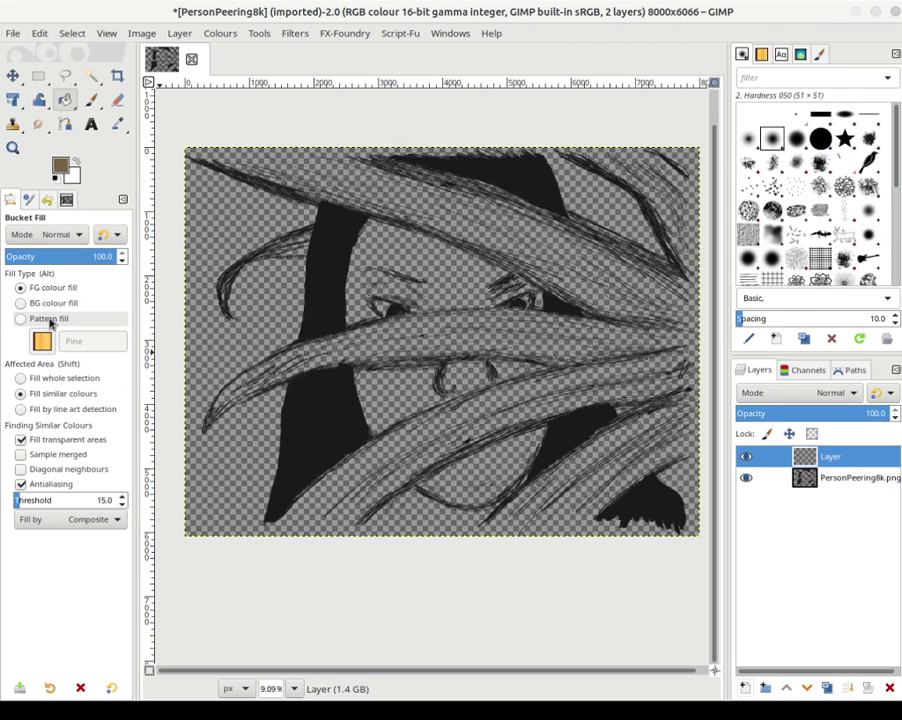
left_click(60, 164)
left_click_drag(98, 213, 13, 52)
left_click(276, 308)
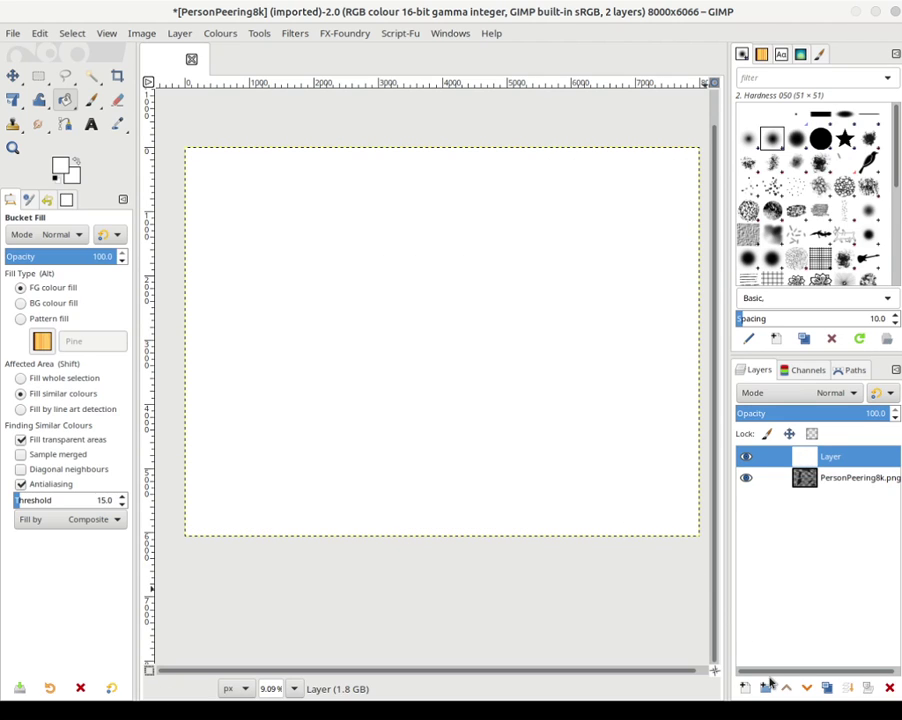
left_click(806, 688)
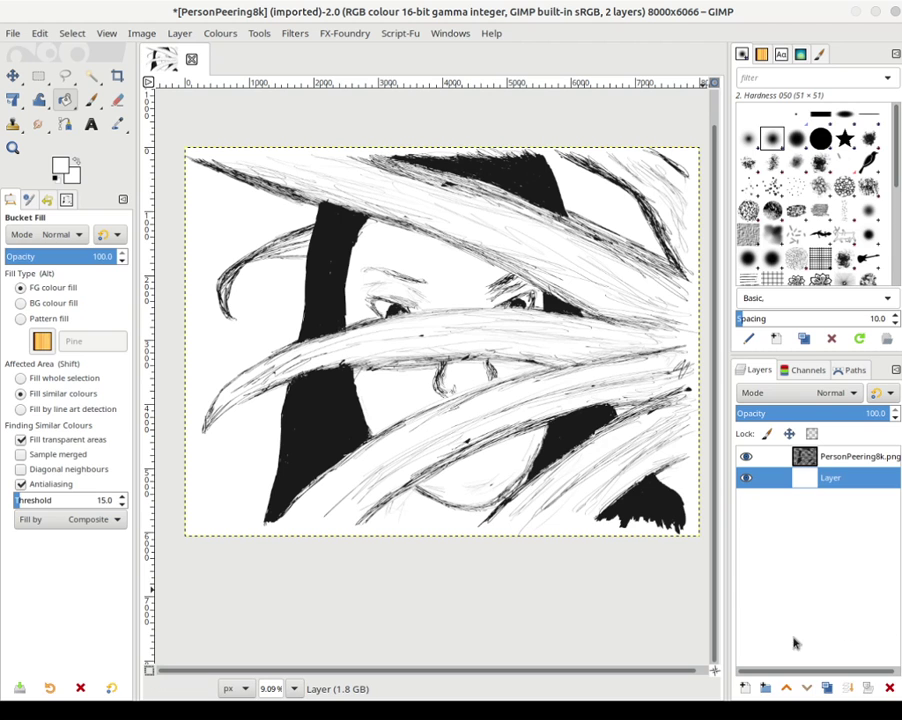
- Add a transparent layer named Skin directly above the white background layer
left_click(745, 688)
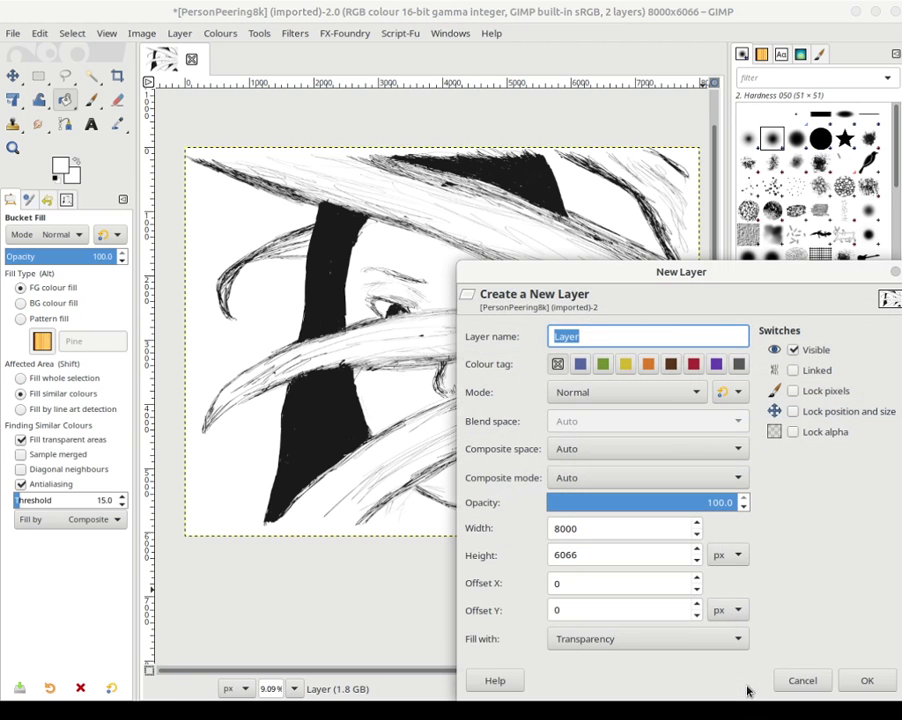
left_click_drag(707, 273, 404, 173)
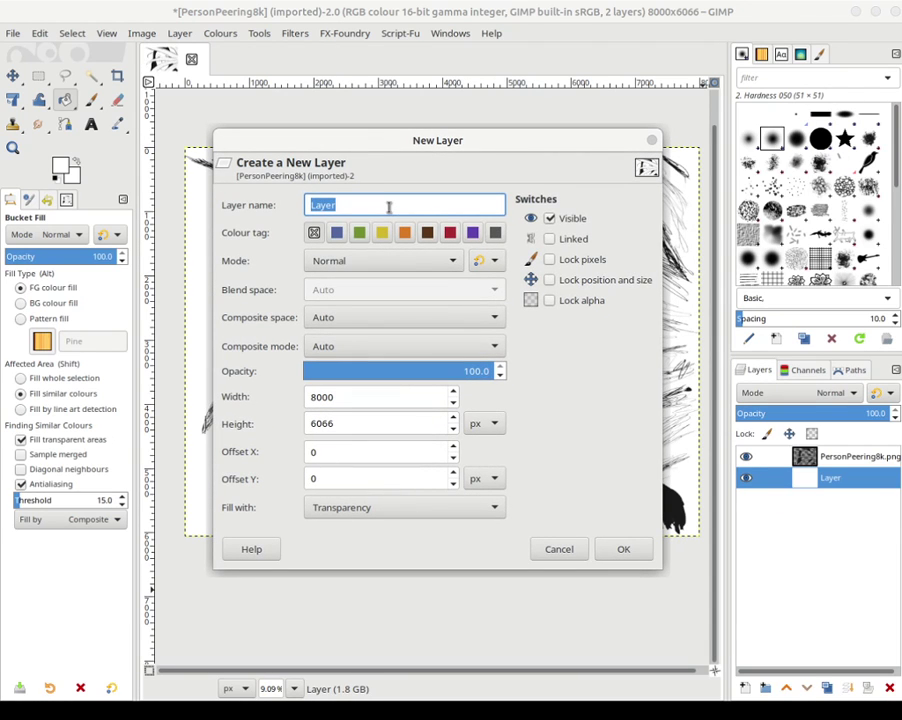
type("Skin")
key("Return")
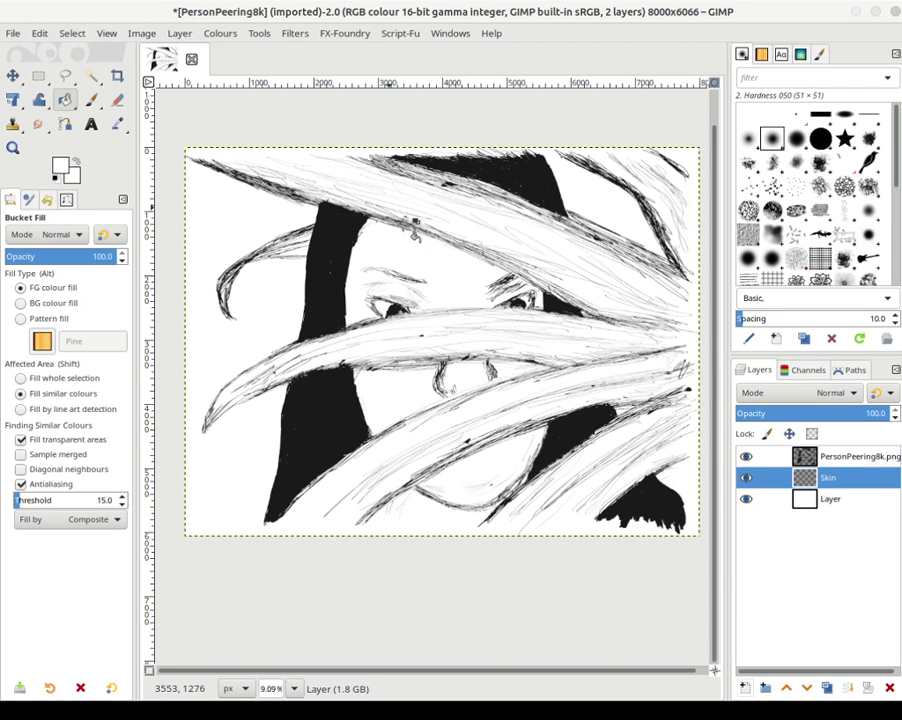
- Add a transparent layer named Hair above the Skin layer
left_click(744, 690)
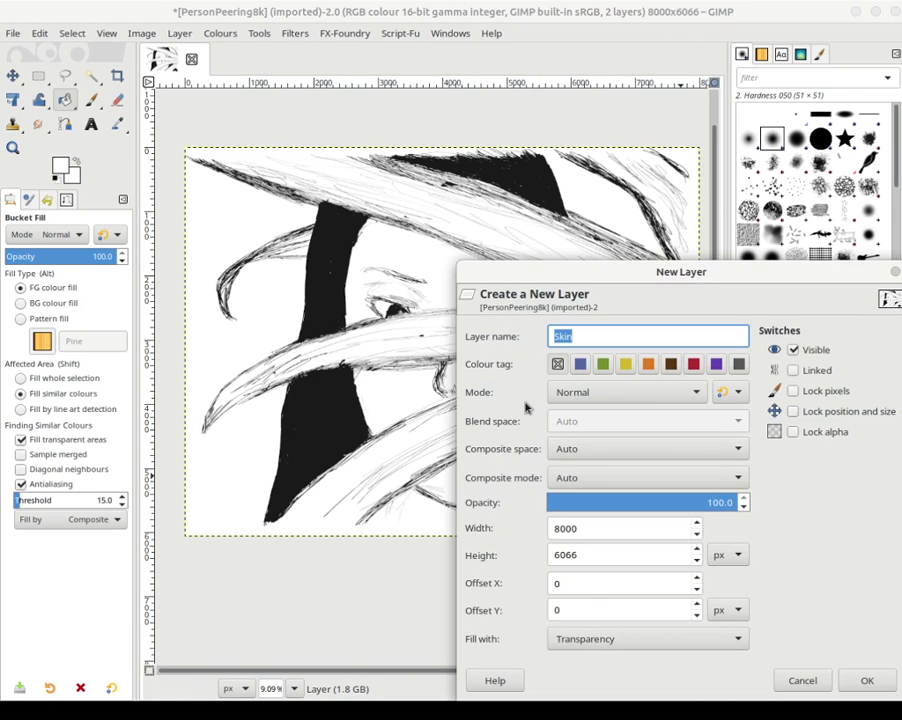
type("Hair")
key("Return")
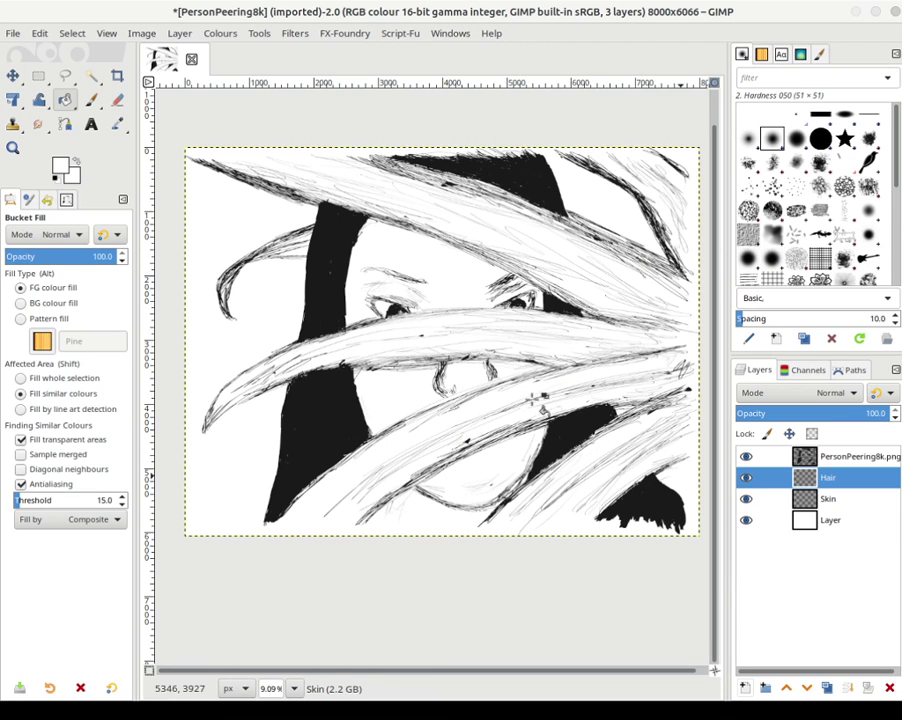
- Add a transparent layer named Leaves (Front) above the Hair layer
left_click(746, 689)
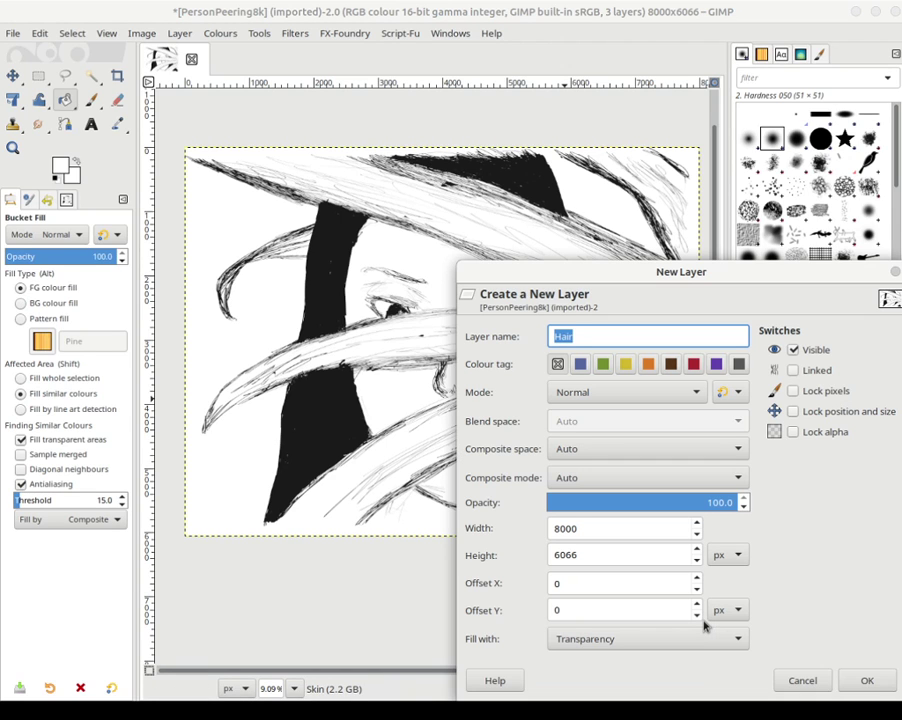
type("LKe")
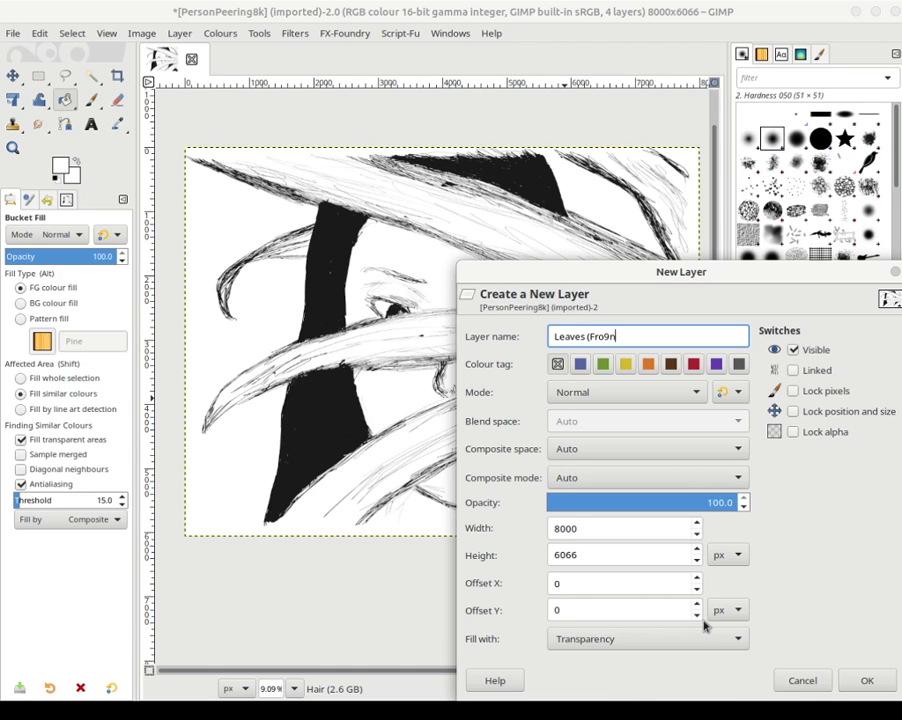
key("Return")
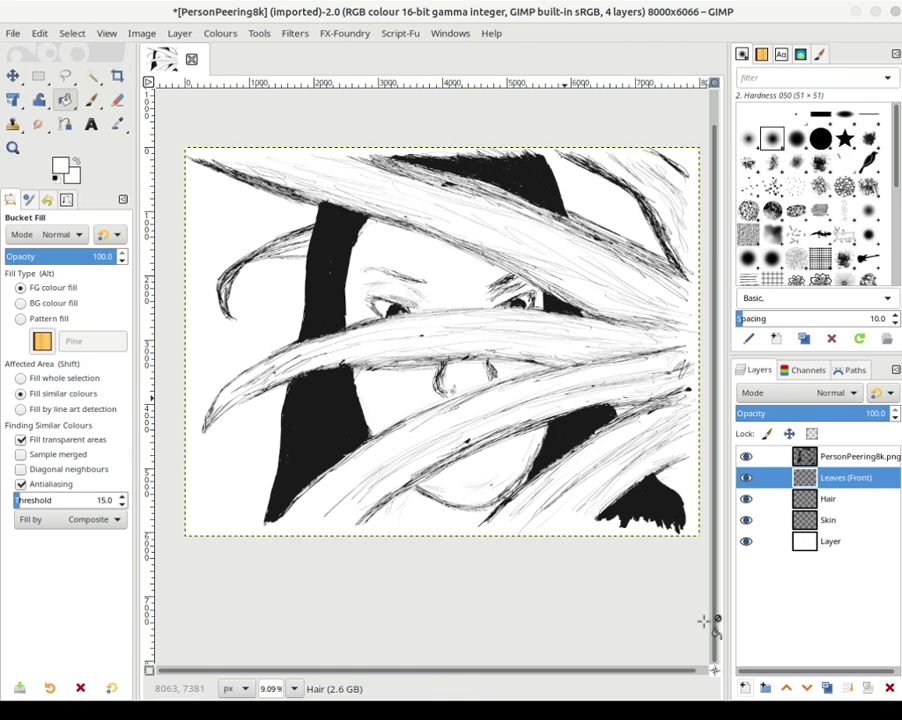
- Add a transparent layer named Eyes and move it below the Leaves (Front) layer
left_click(743, 689)
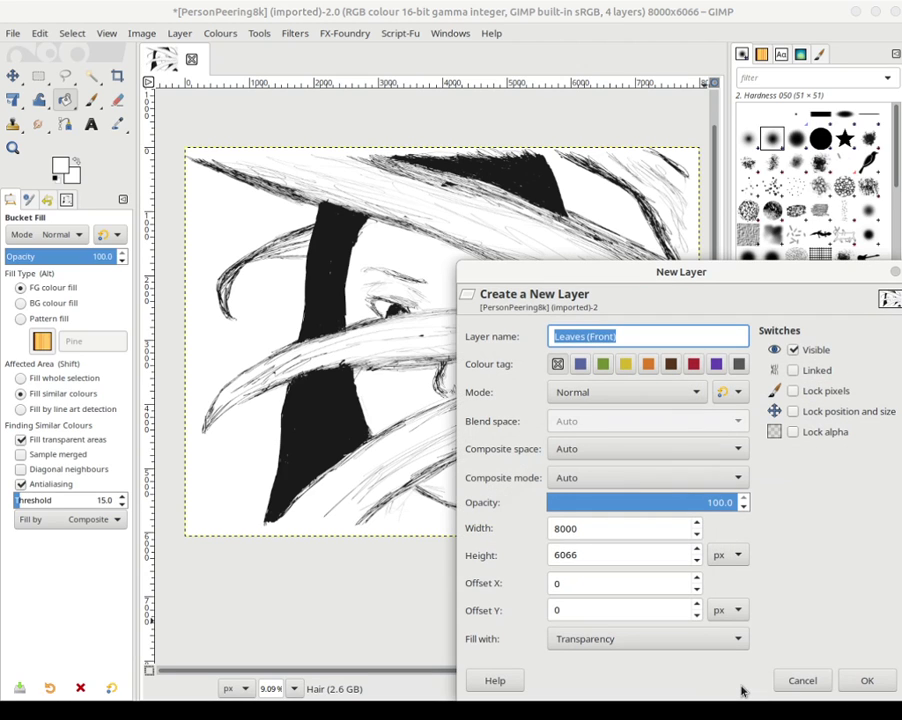
left_click_drag(636, 278, 479, 196)
left_click(472, 254)
triple_click(472, 254)
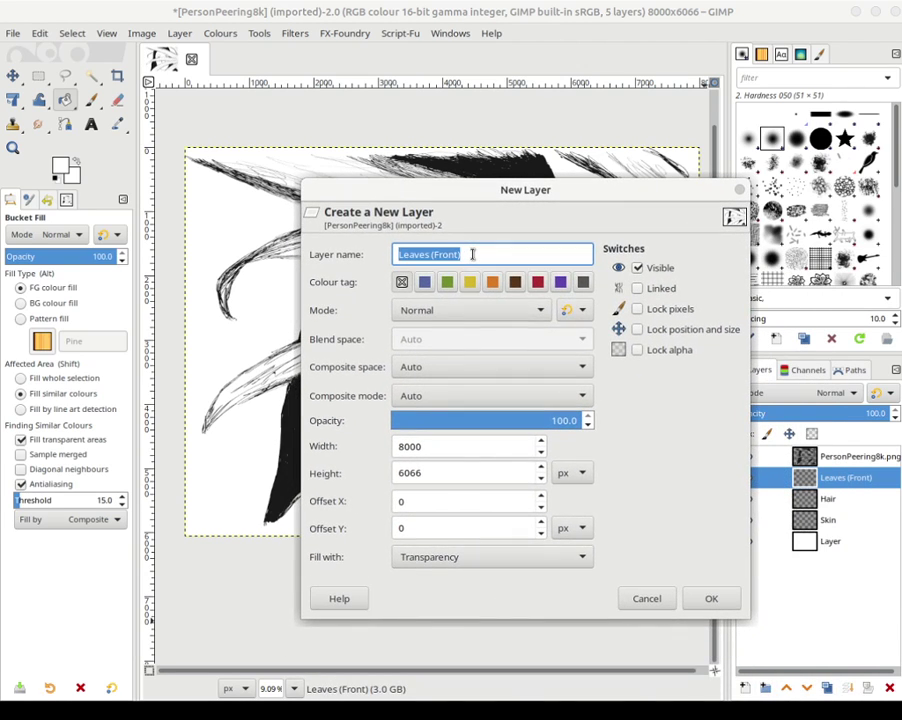
type("Eyes")
key("Return")
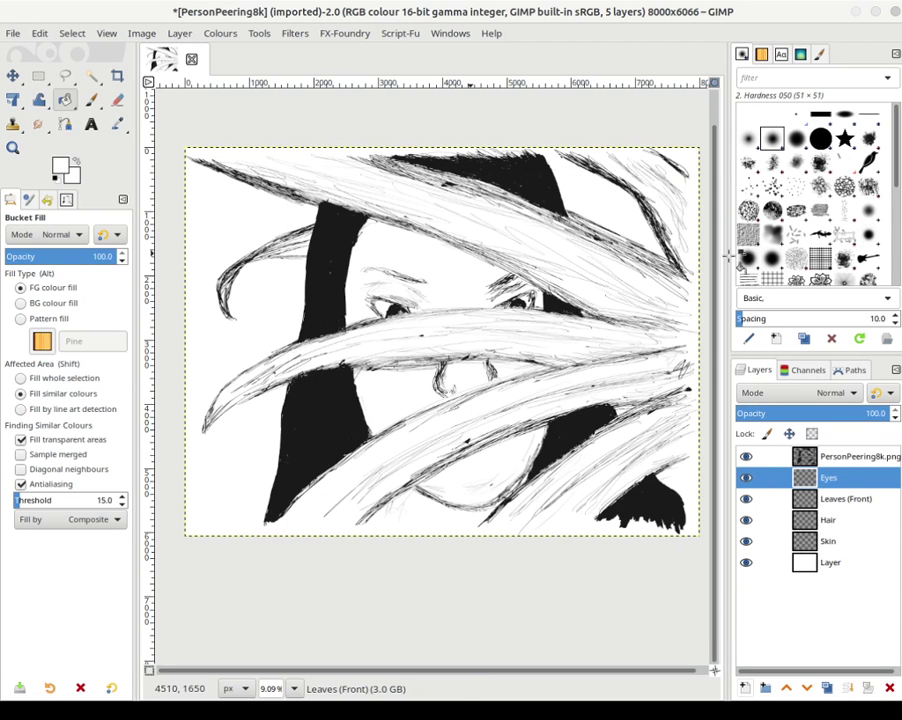
left_click(807, 688)
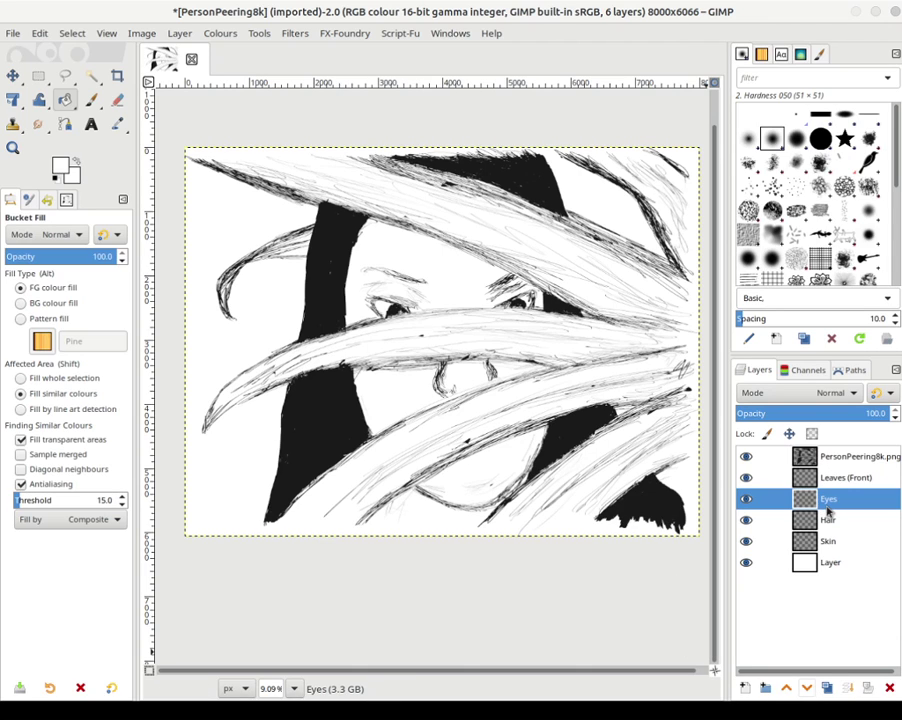
- Add a transparent layer named Leaves (Back) between the white background layer and the Skin layer
left_click(824, 546)
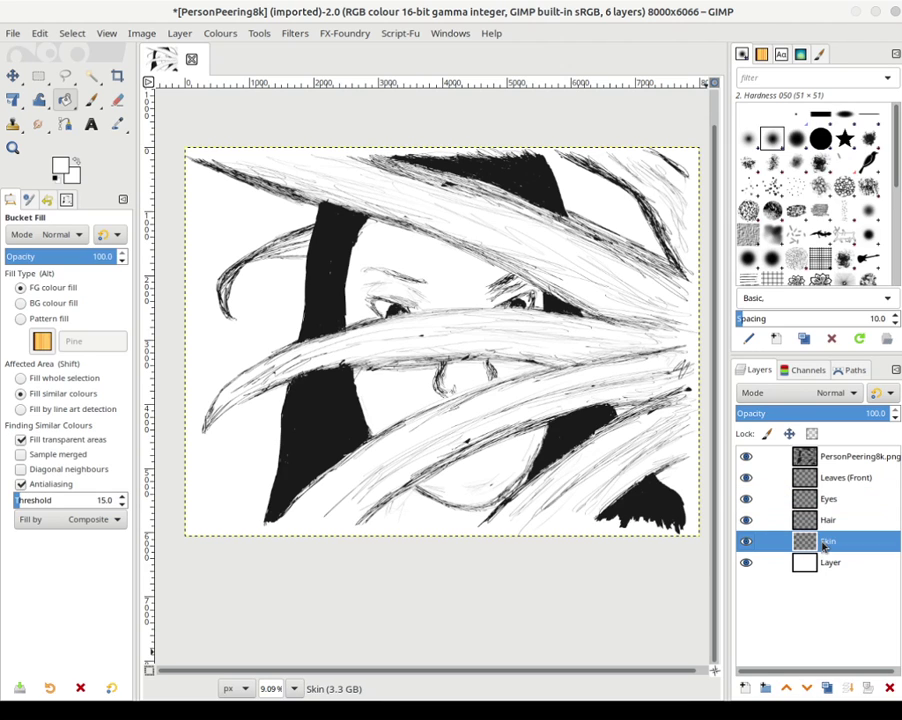
left_click(827, 566)
left_click(745, 687)
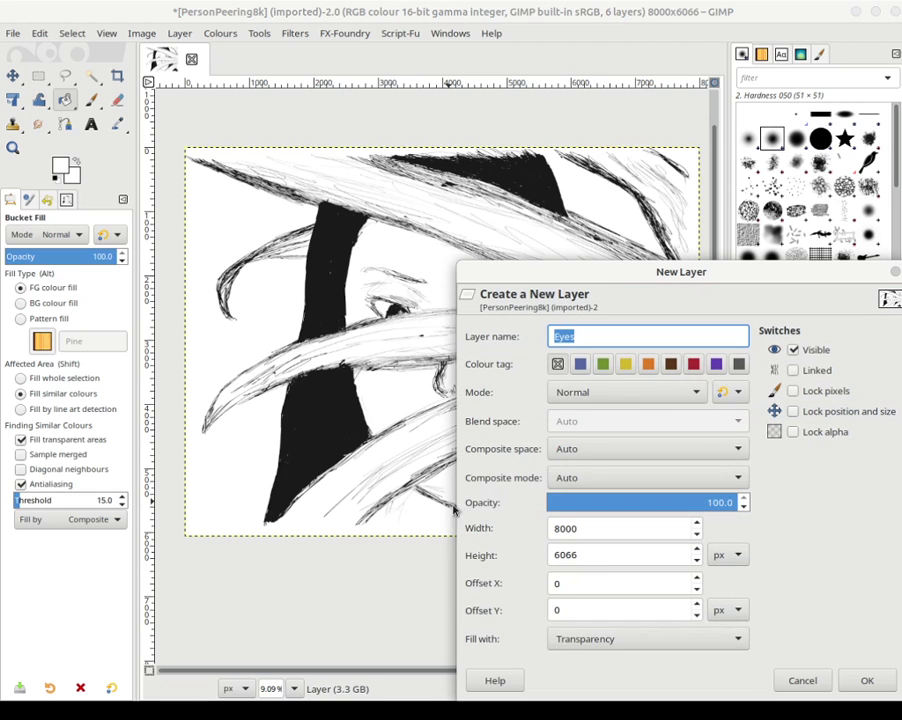
type("LK")
key("Return")
- Give the Leaves (Back) and Leaves (Front) layers a green colour tag
right_click(787, 566)
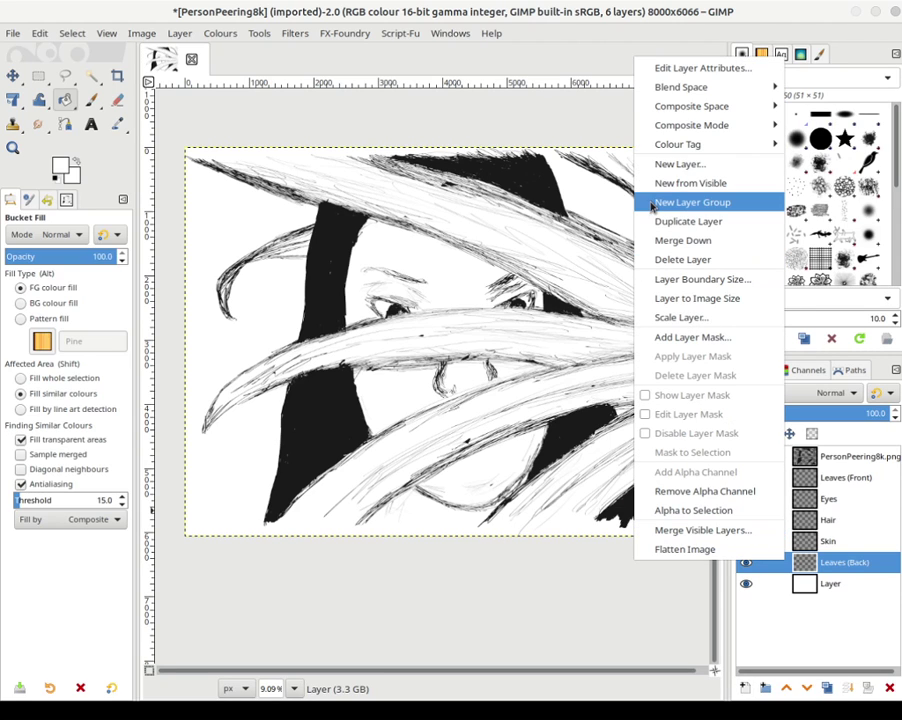
mouse_move(686, 150)
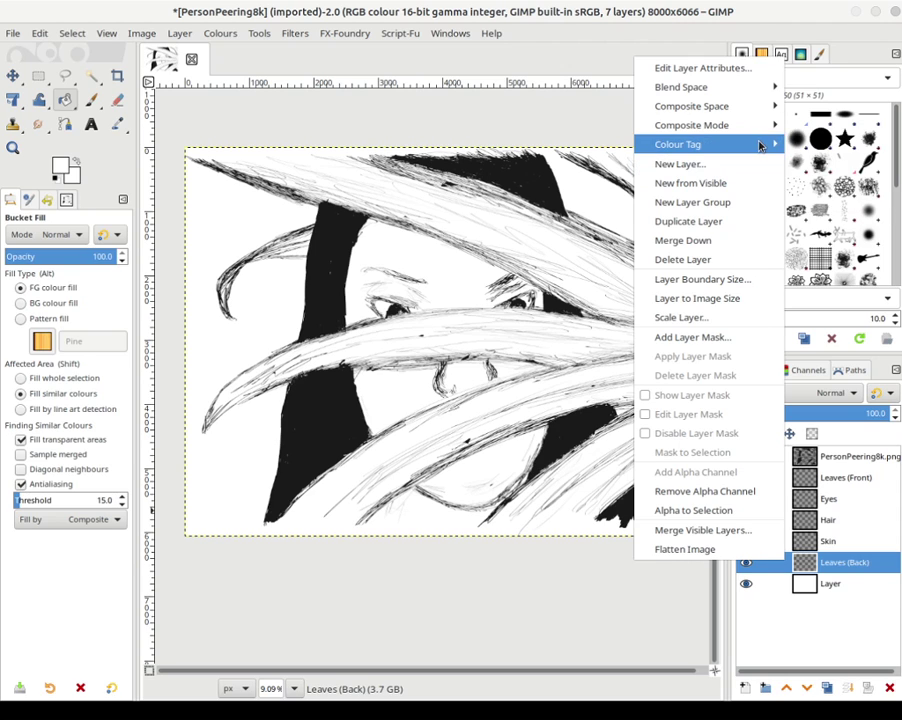
mouse_move(760, 146)
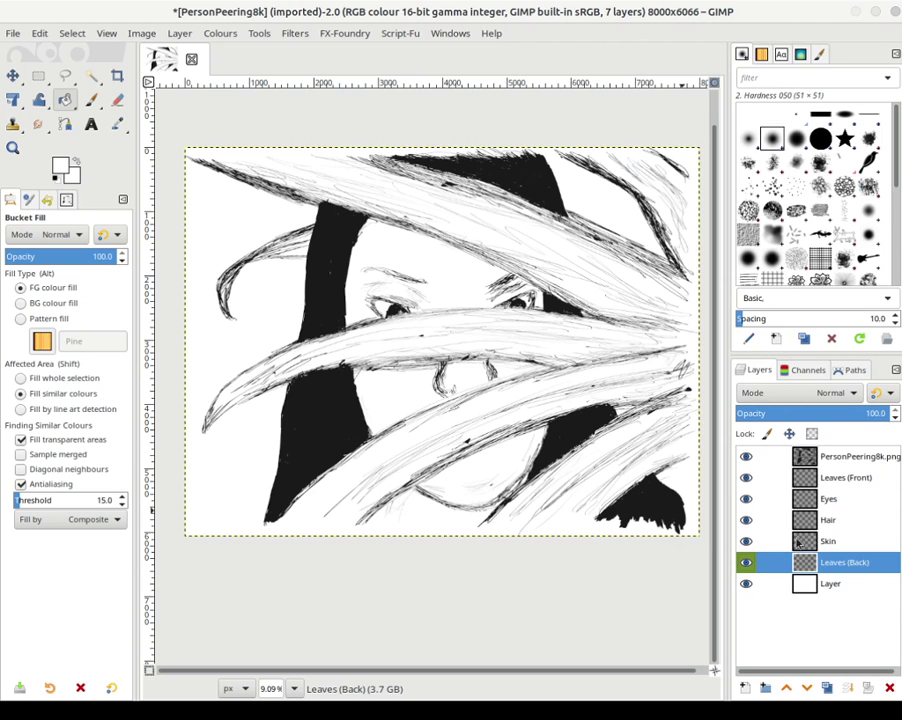
right_click(830, 477)
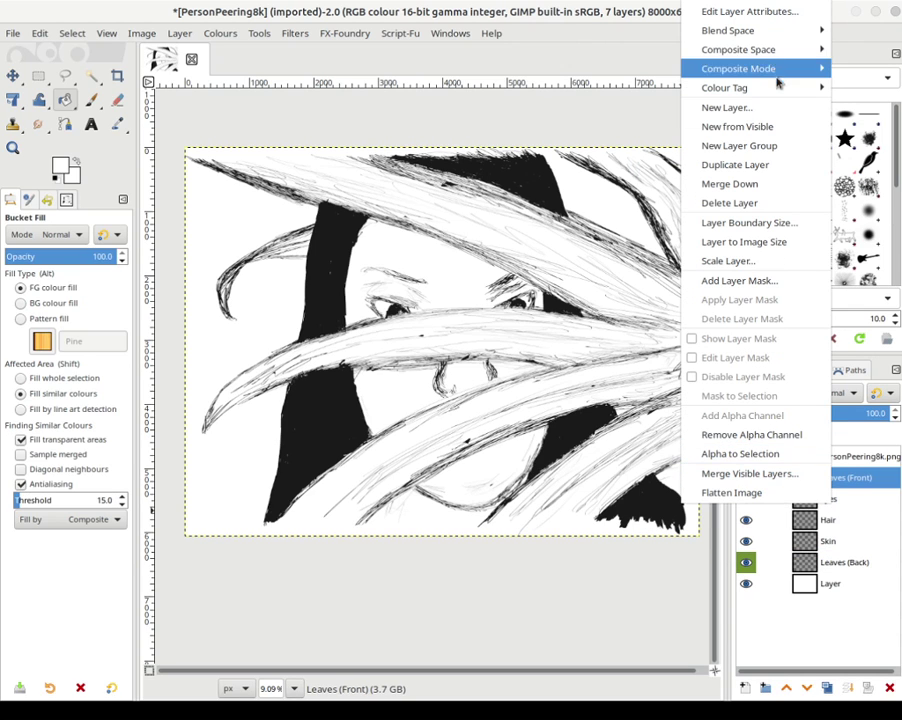
mouse_move(774, 87)
left_click(636, 124)
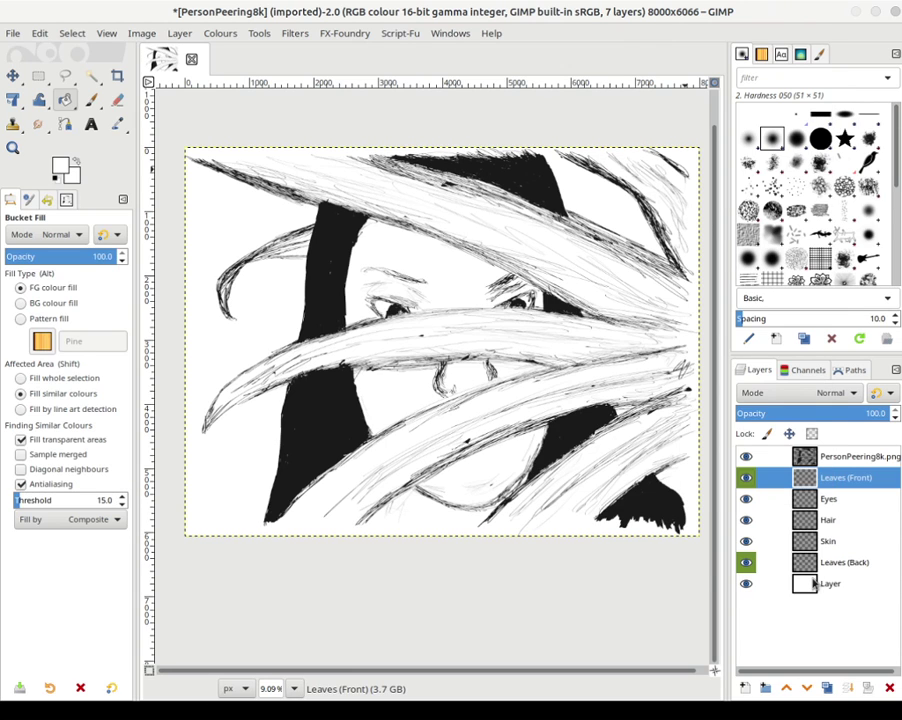
- Colour-tag the white background layer blue and the Skin layer brown
right_click(818, 583)
mouse_move(738, 152)
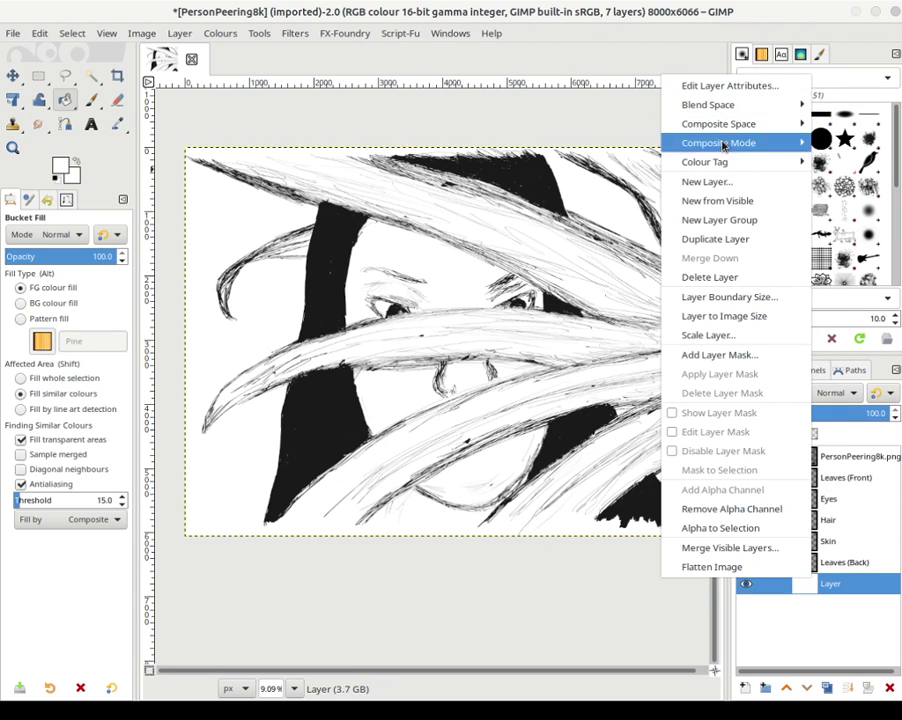
left_click(840, 183)
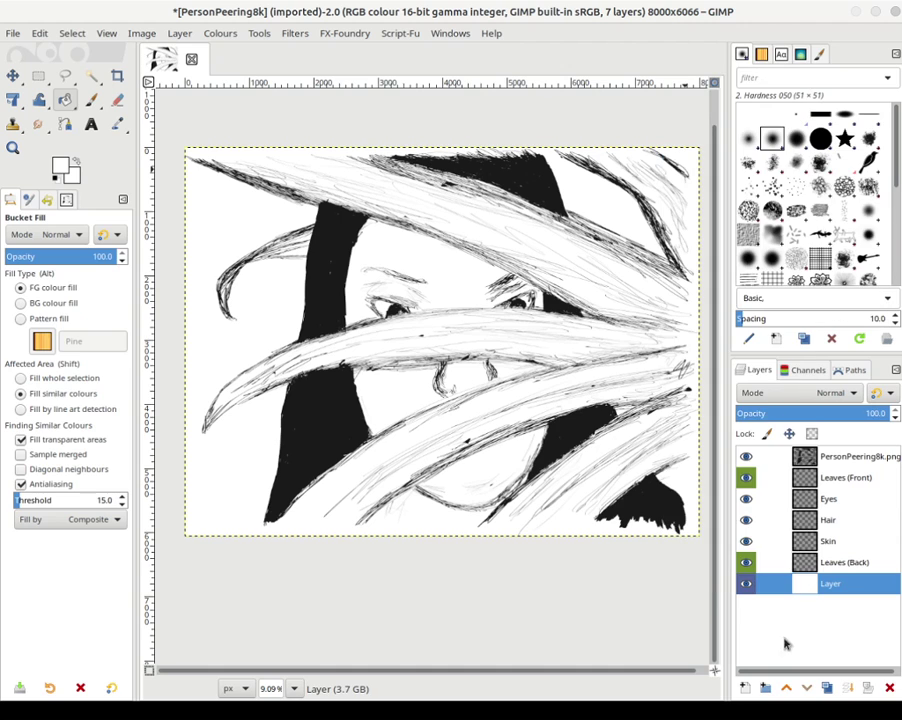
right_click(816, 541)
mouse_move(746, 133)
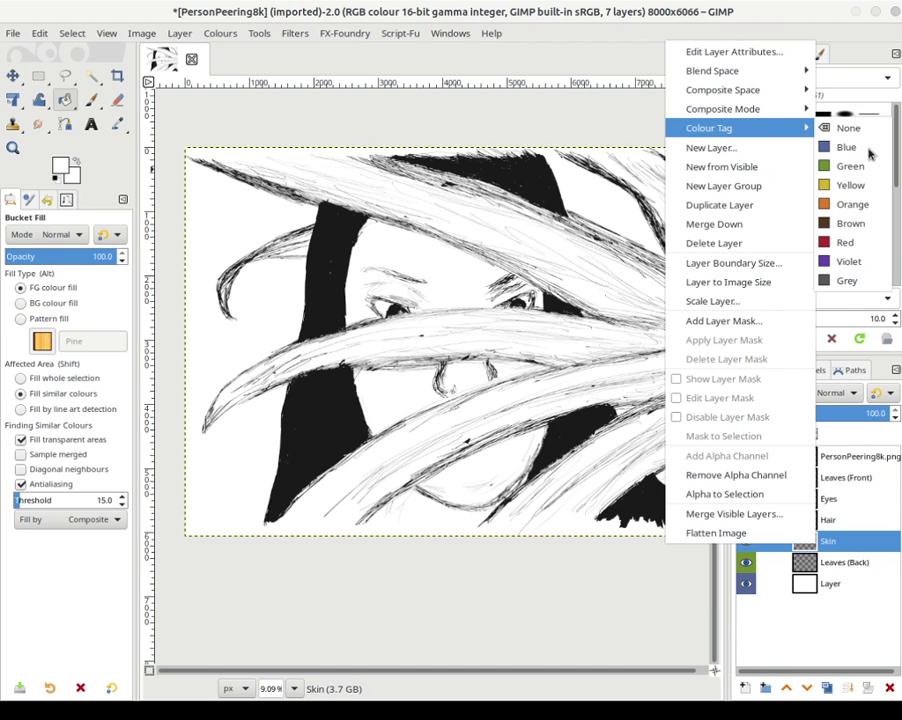
left_click(845, 223)
- Colour-tag the Hair layer grey and the Eyes layer blue
right_click(818, 516)
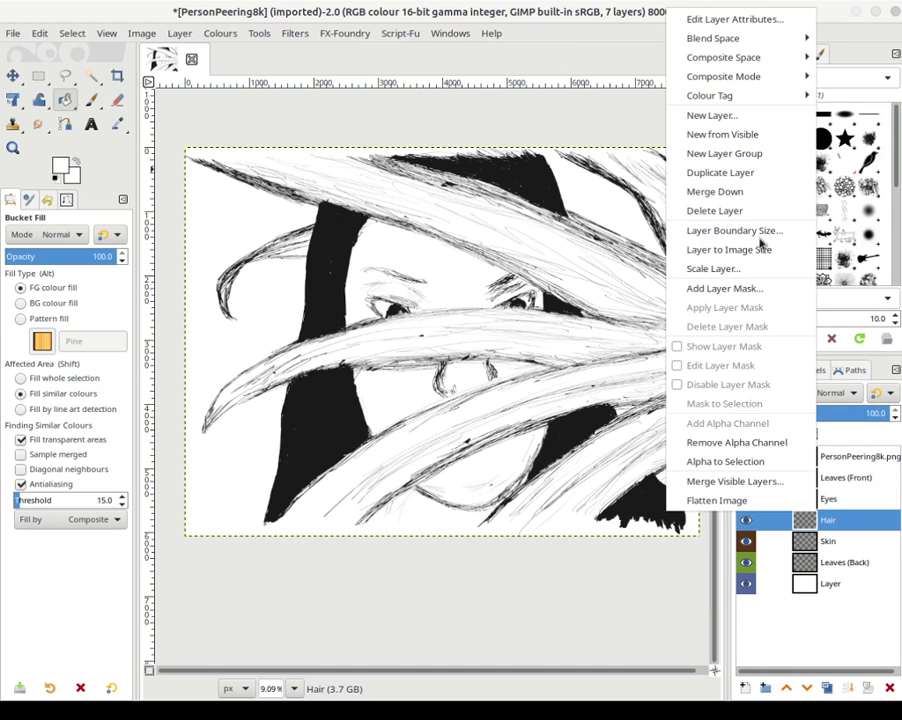
mouse_move(760, 95)
left_click(857, 237)
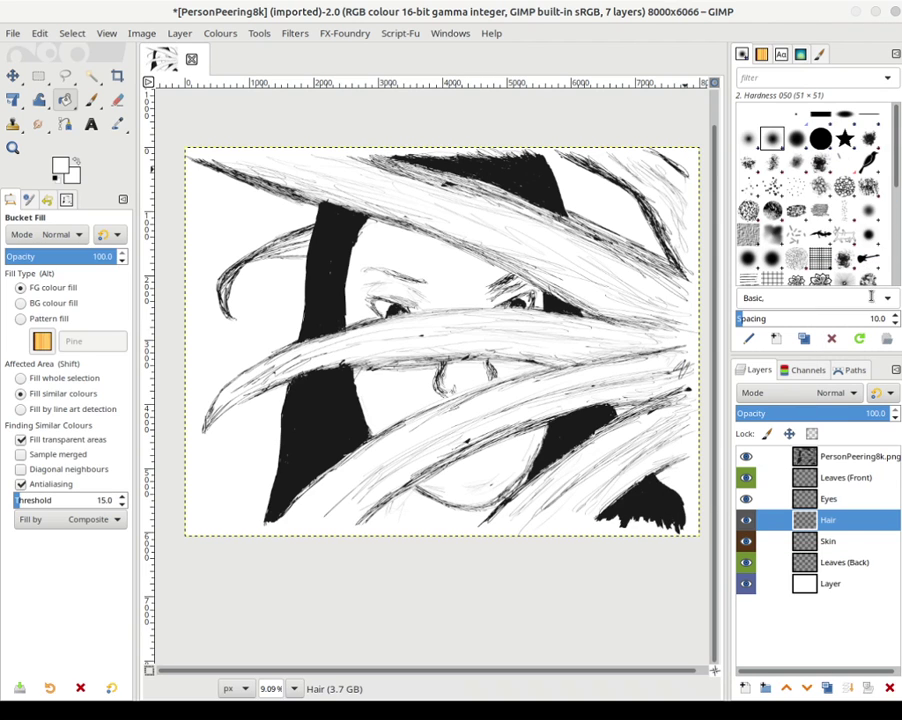
right_click(838, 503)
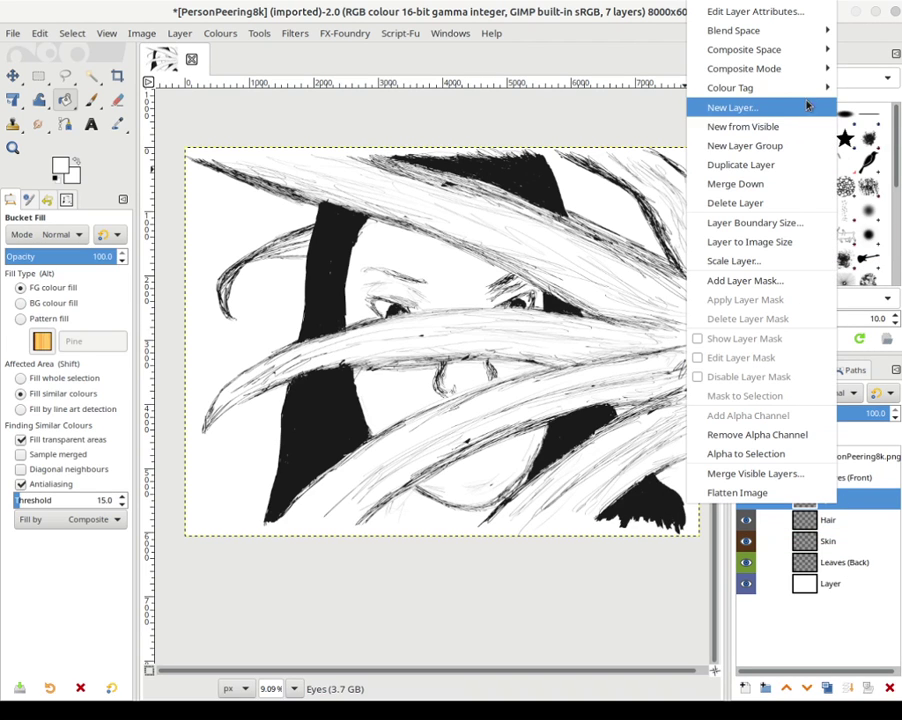
mouse_move(806, 92)
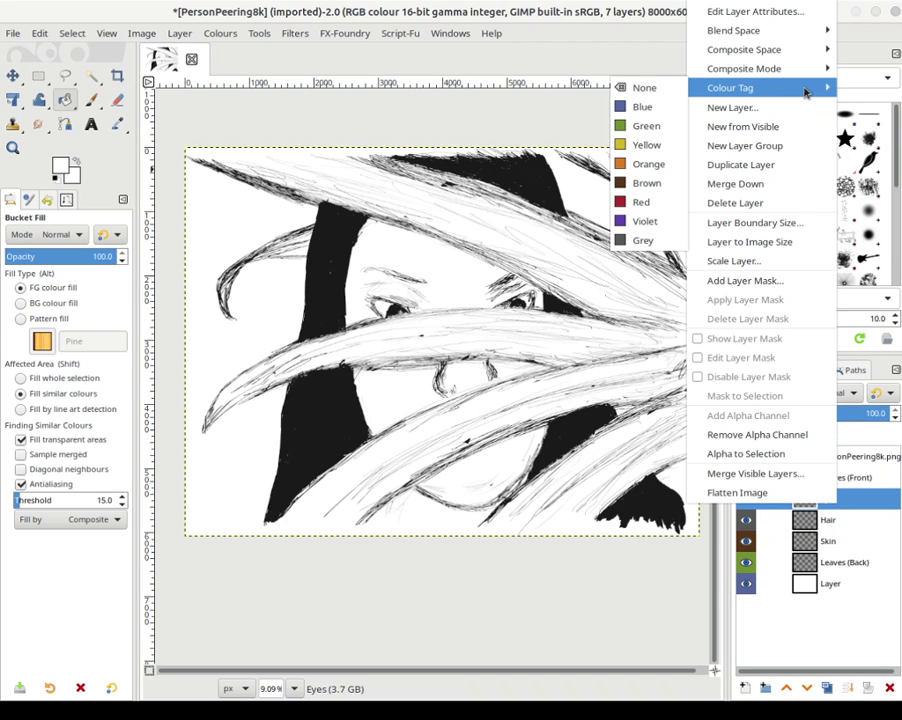
left_click(665, 106)
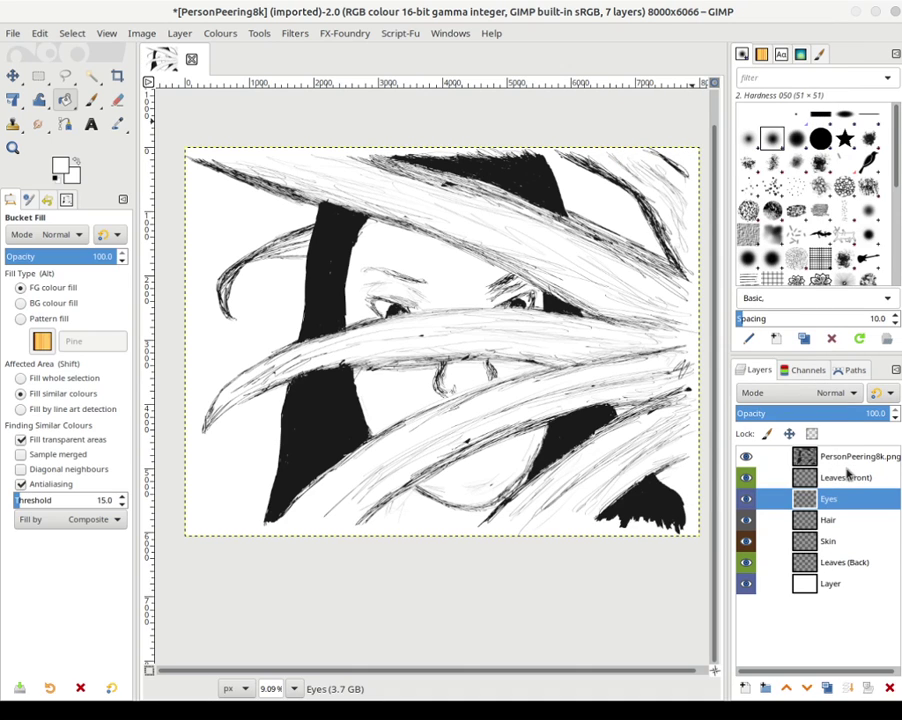
- Give the PersonPeering8k.png line-art layer a red colour tag
right_click(843, 464)
mouse_move(800, 88)
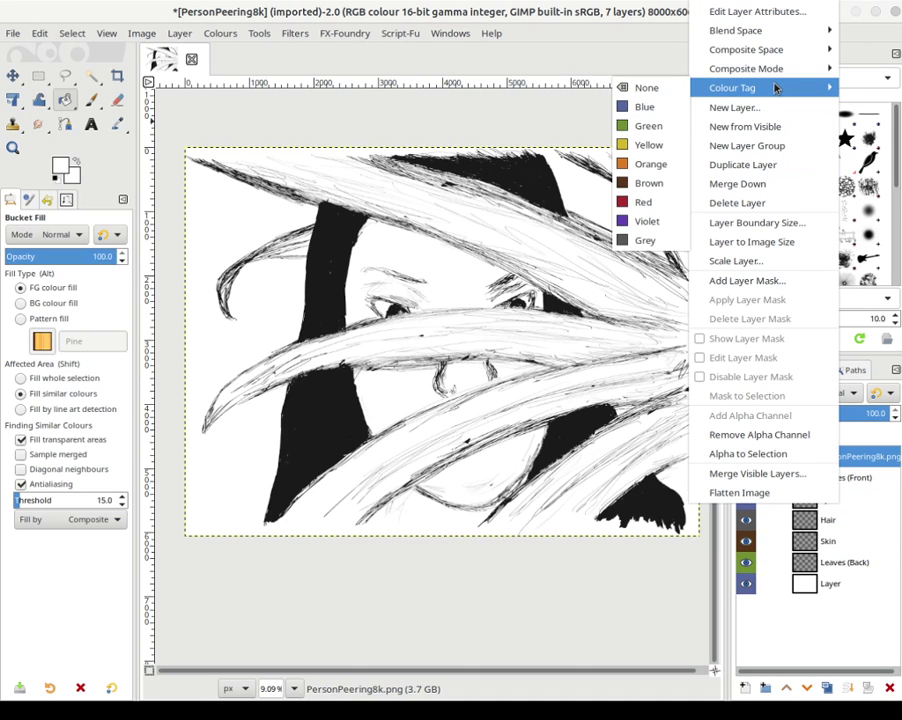
left_click(647, 203)
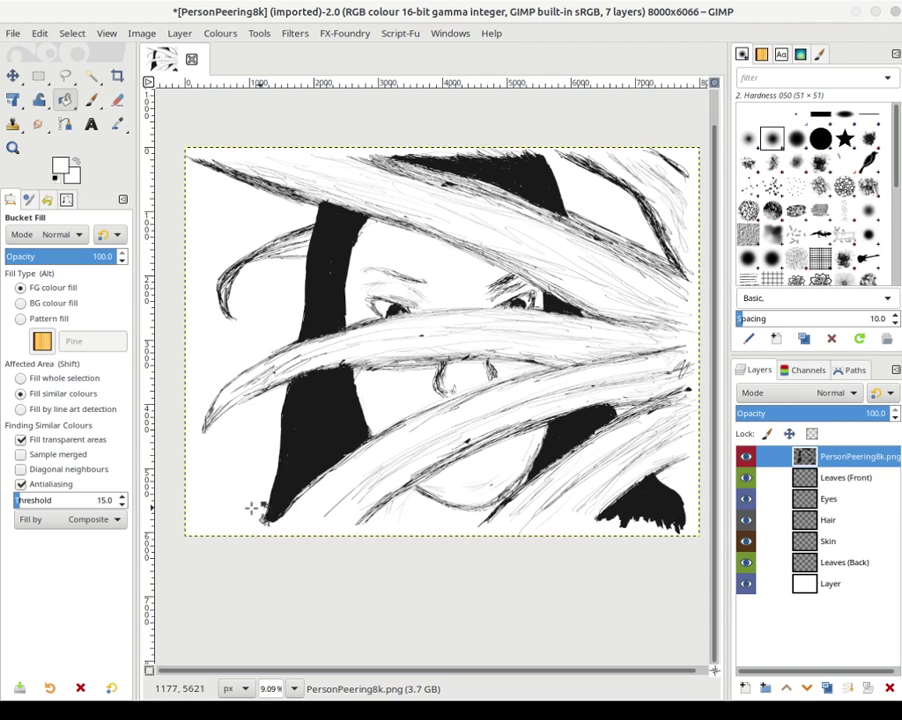
right_click(785, 462)
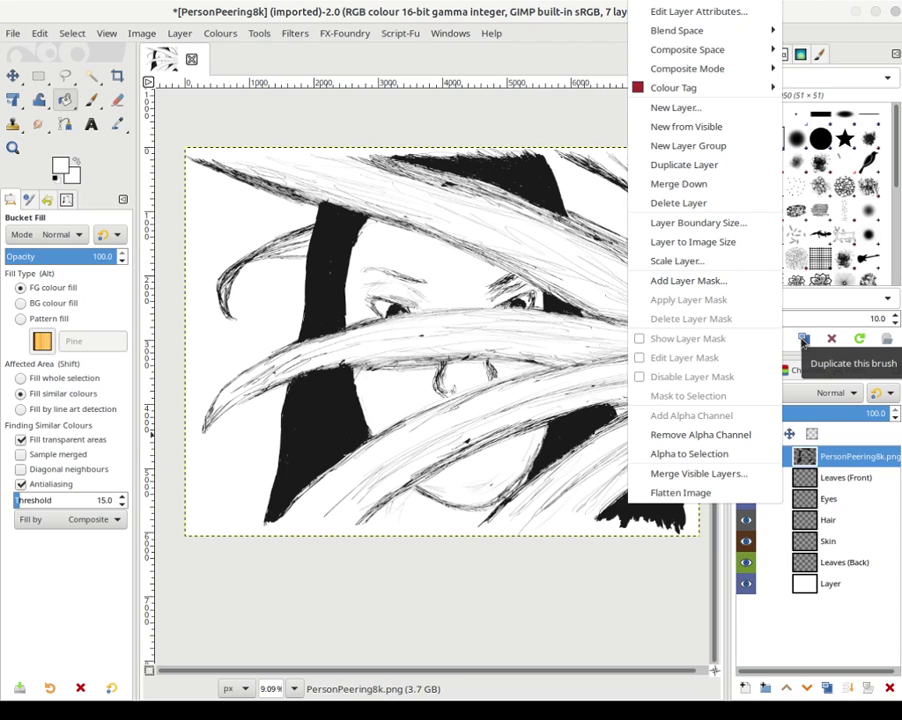
key("Escape")
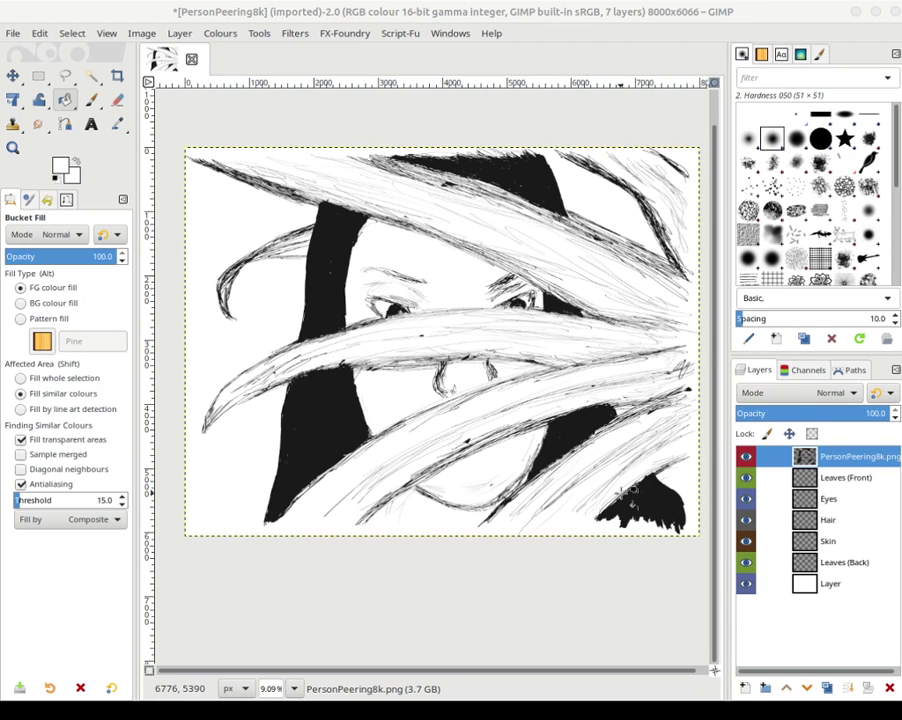
- Link all layers together except Leaves (Back)
left_click(788, 435)
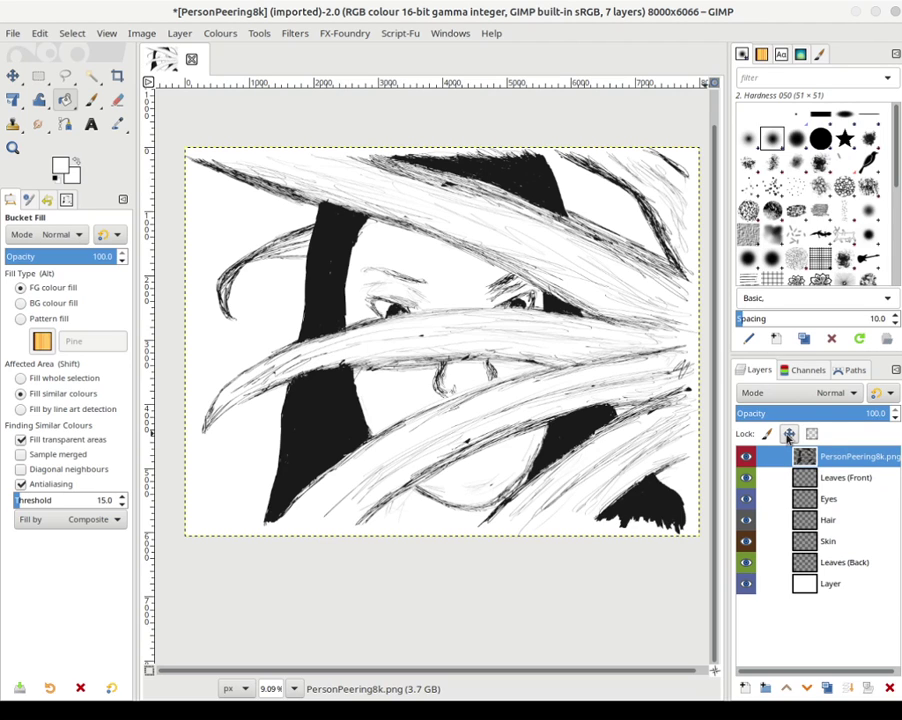
left_click(766, 434)
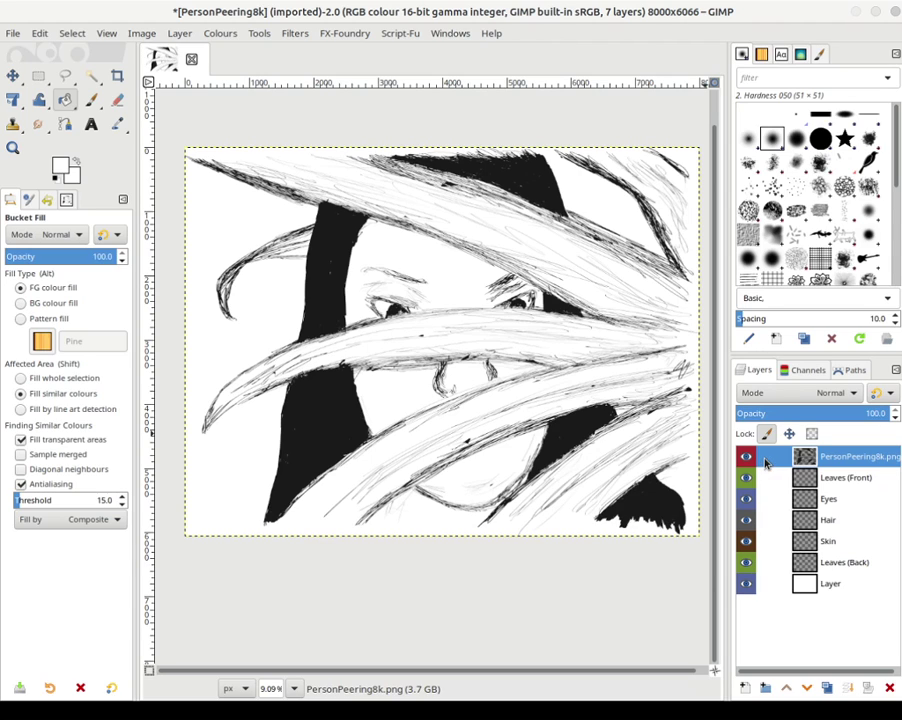
left_click_drag(766, 447, 773, 587)
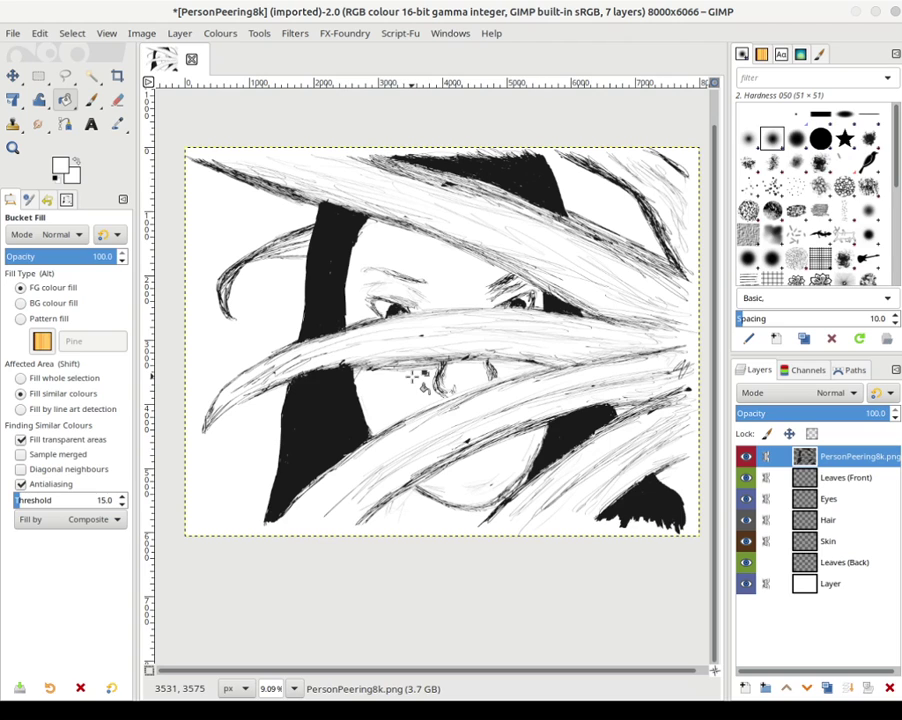
- Set the foreground colour to leaf green 588d00
left_click(62, 167)
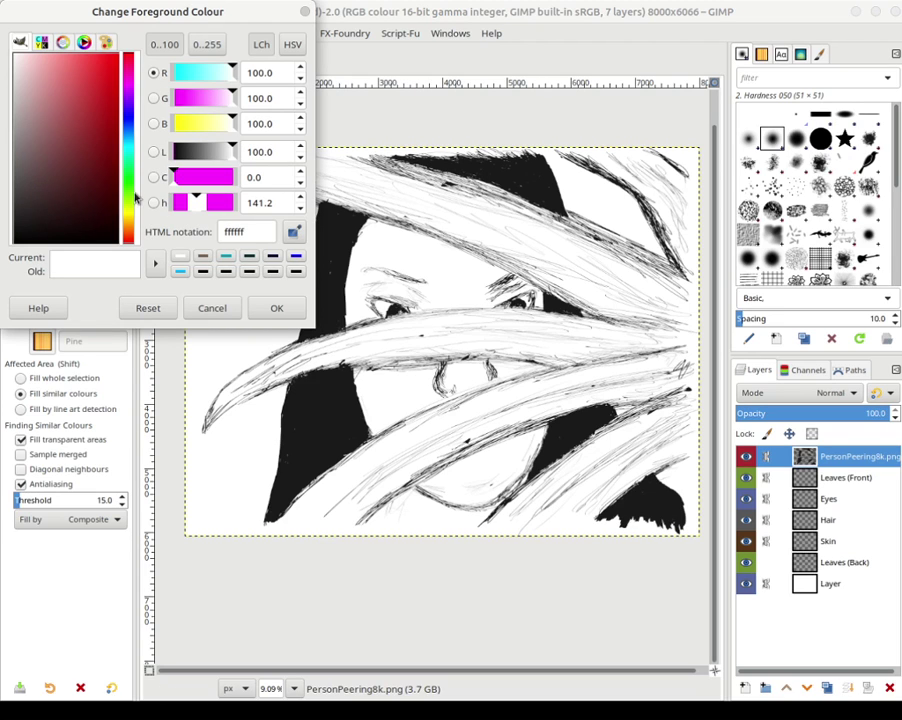
left_click(130, 192)
left_click_drag(129, 207, 129, 209)
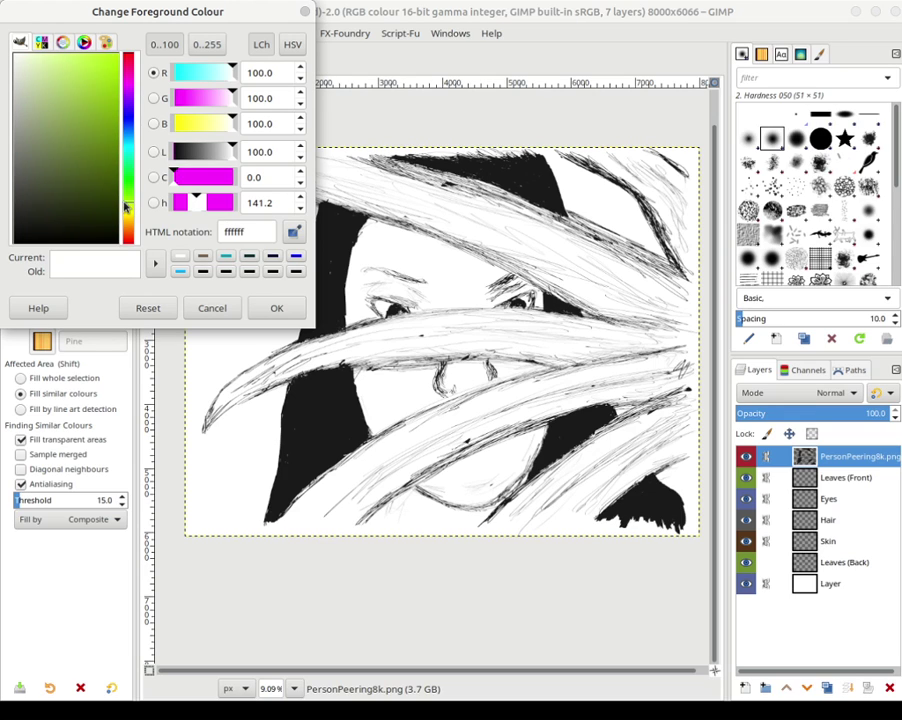
left_click_drag(90, 144, 157, 143)
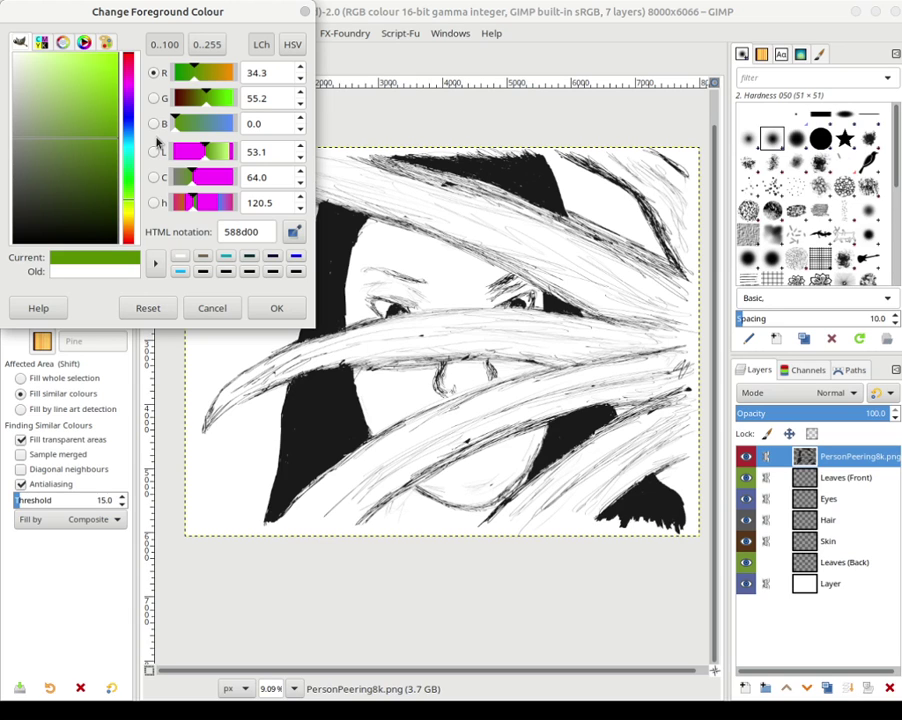
left_click(277, 308)
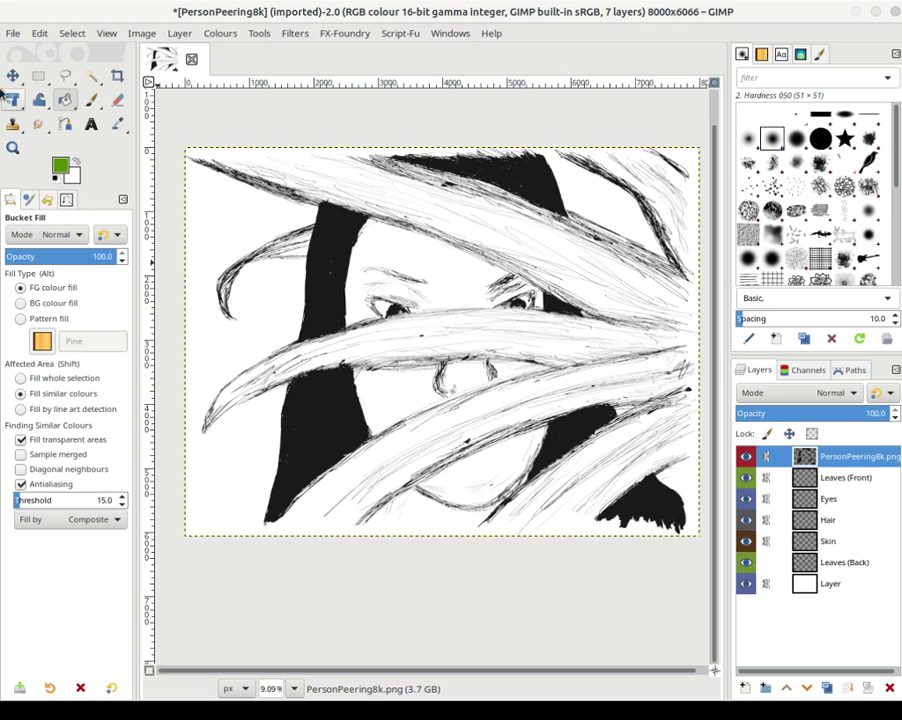
- Set up the Paintbrush with the 2. Hardness 025 brush at size 26 for painting the curled leaf beside the hair
left_click(91, 100)
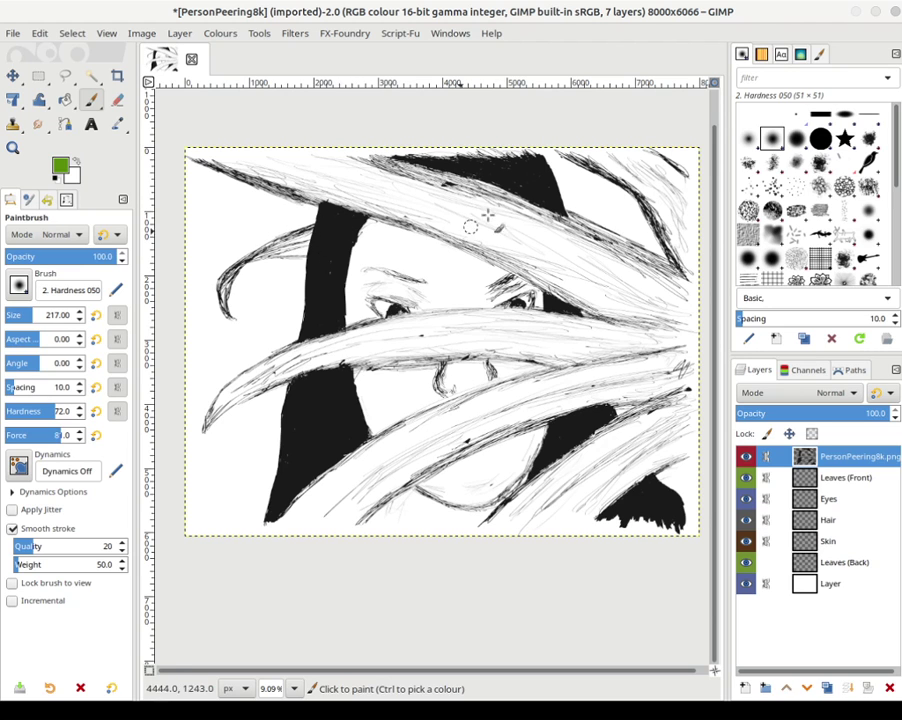
scroll(498, 206, "up", 2)
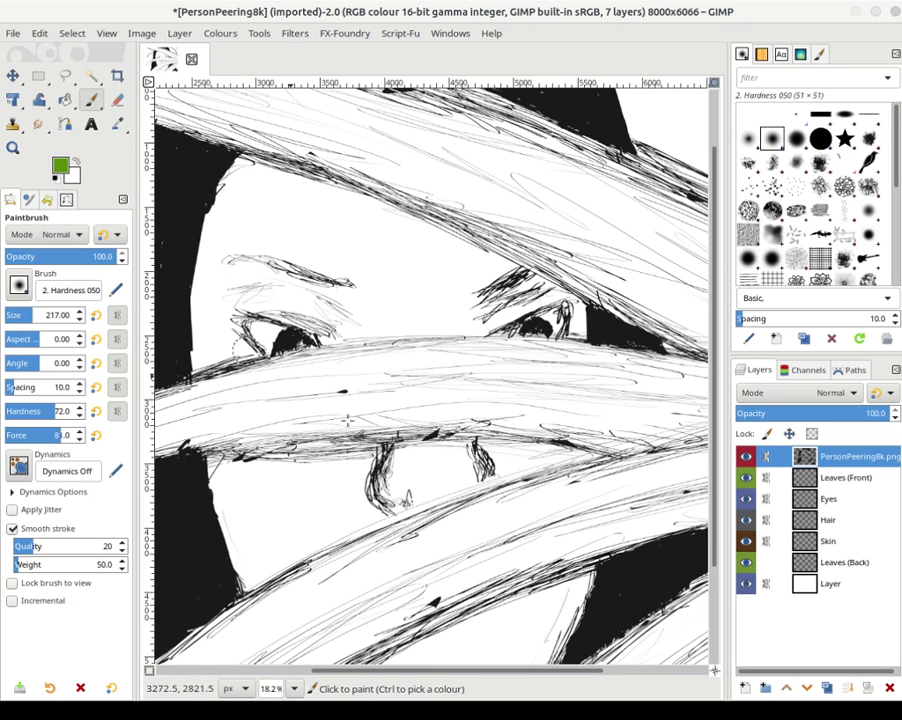
left_click_drag(385, 673, 206, 637)
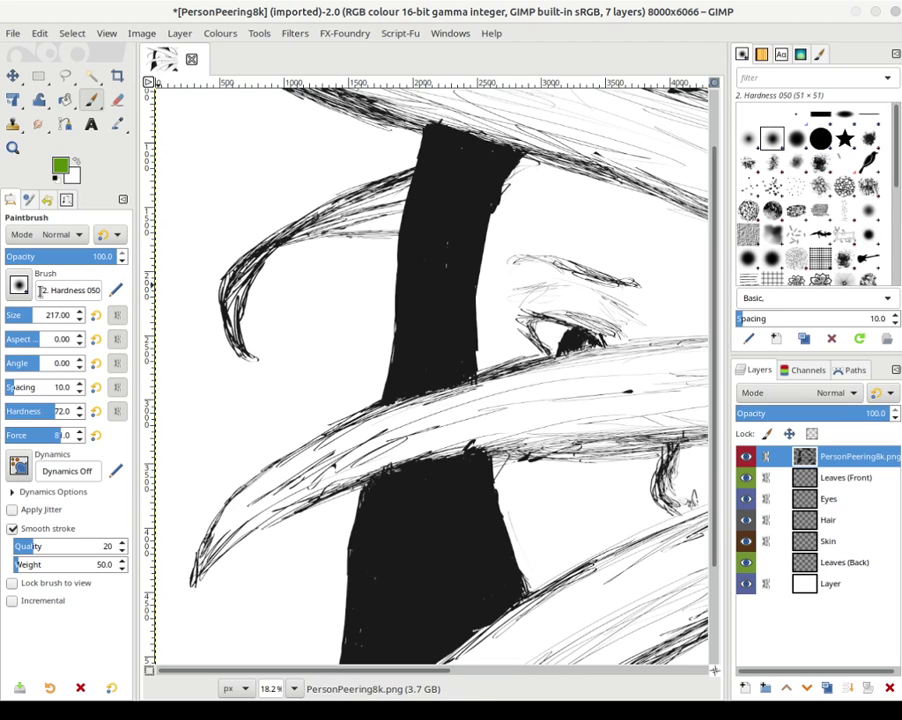
left_click(18, 286)
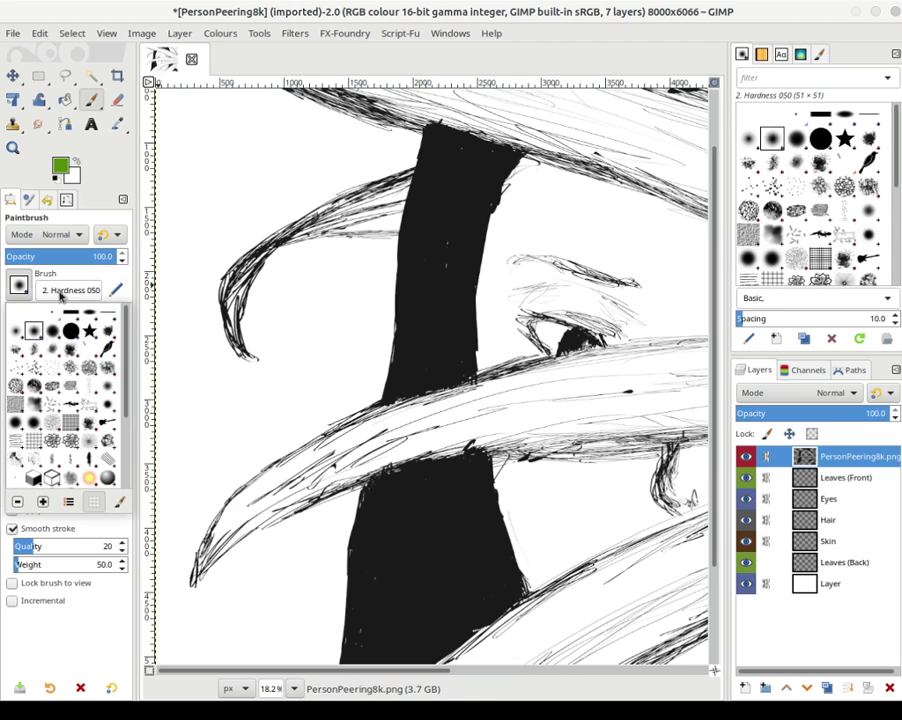
left_click(15, 335)
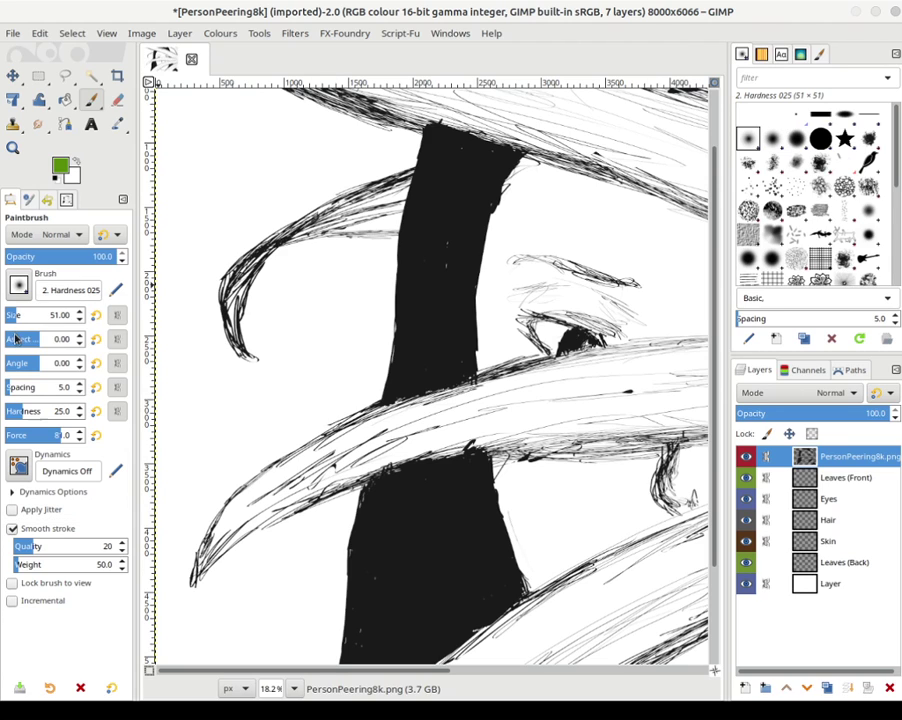
left_click(10, 318)
left_click_drag(11, 316, 13, 318)
- Dab green on the curled leaf with the line-art layer active, and undo the stroke
left_click_drag(372, 215, 390, 212)
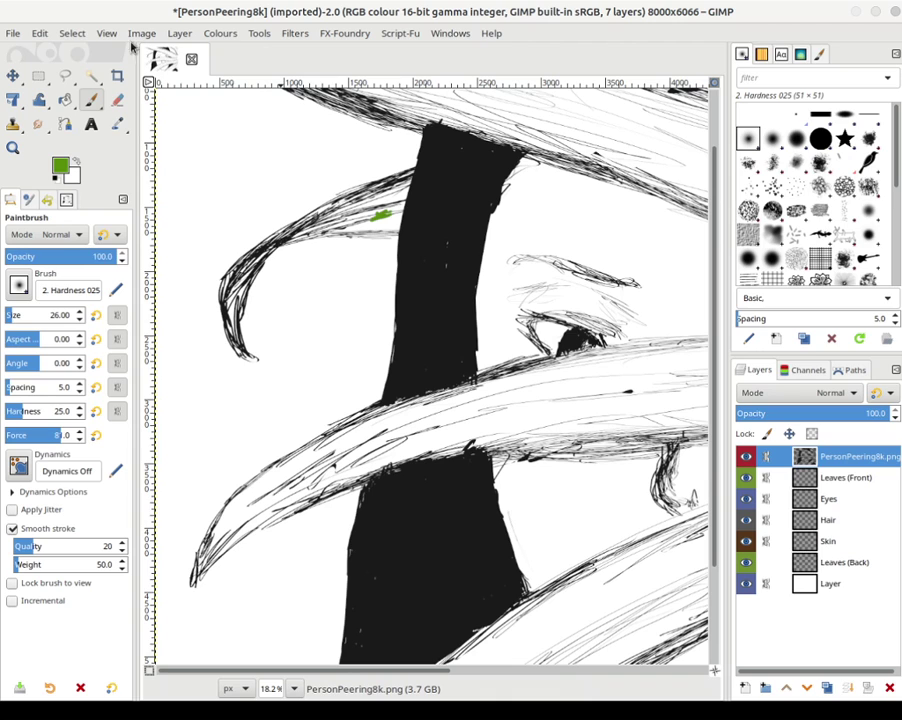
left_click(37, 32)
key("Right")
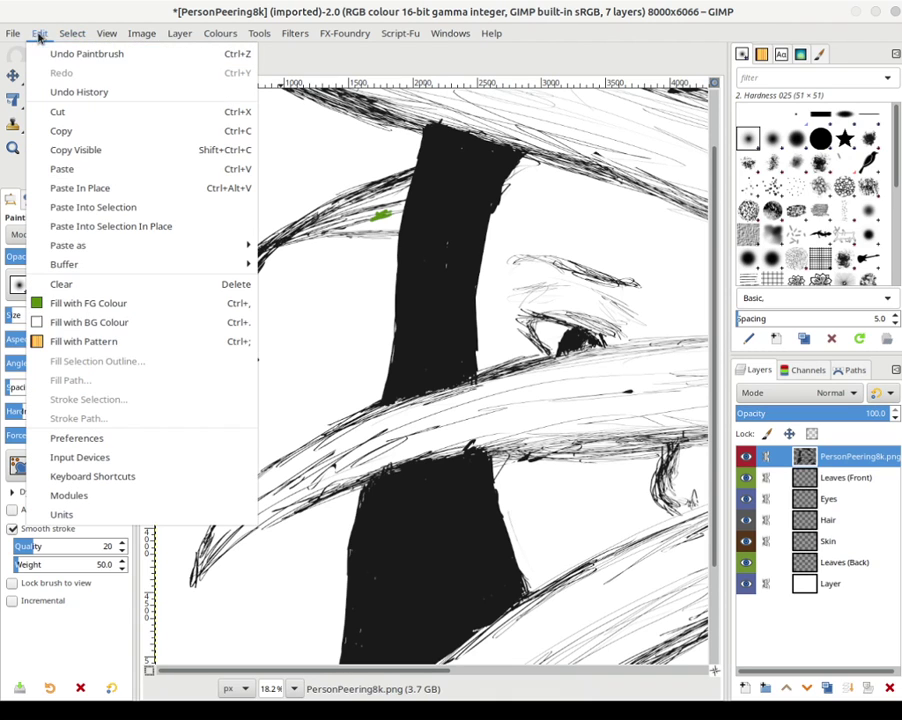
left_click(47, 53)
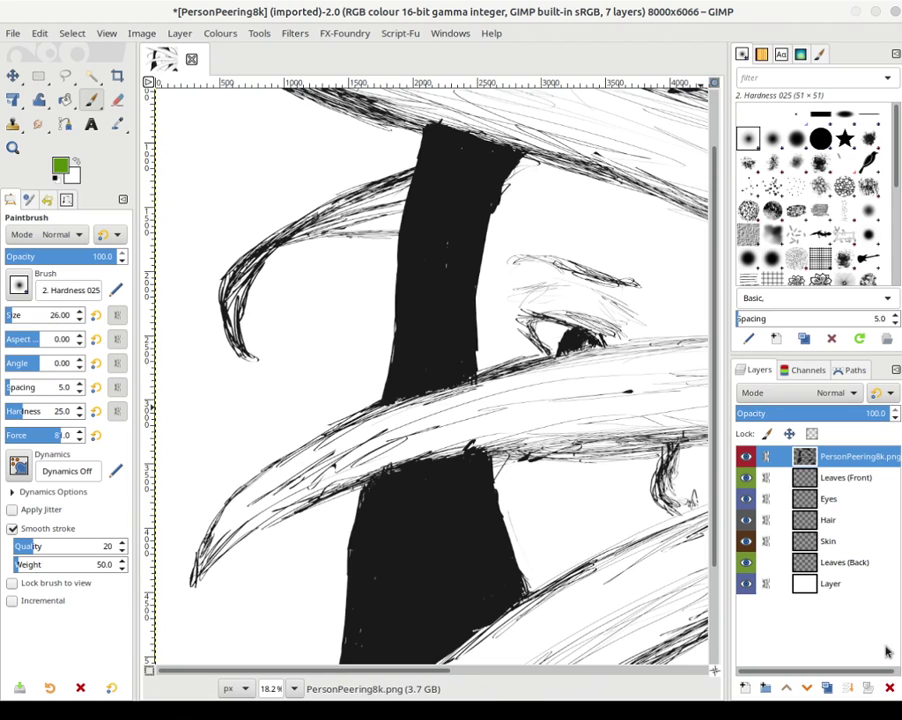
- Paint the wide end of the curled leaf beside the hair green on the Leaves (Back) layer
left_click(866, 566)
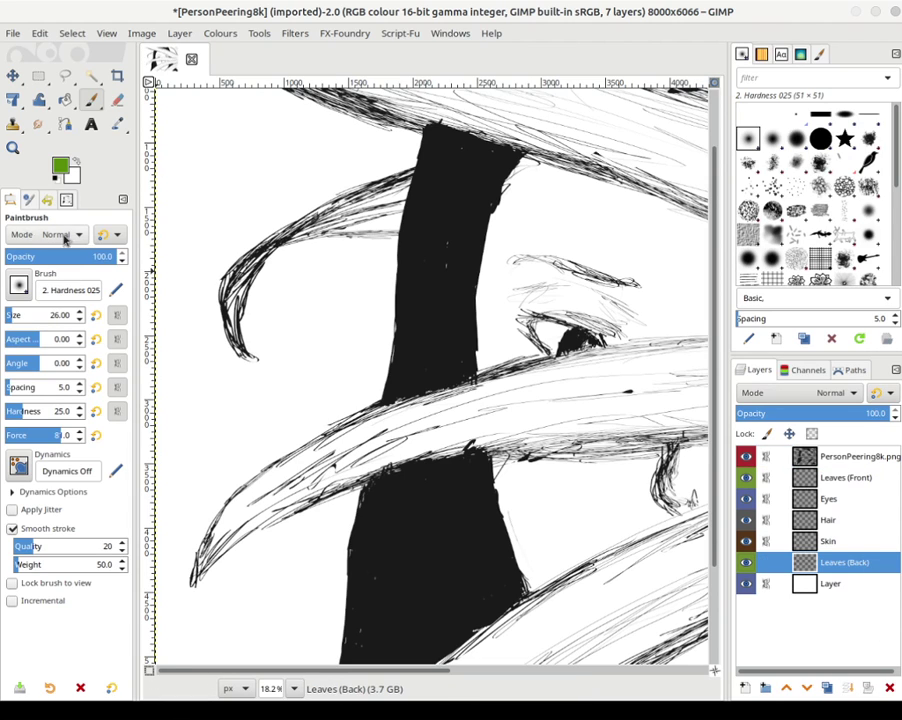
mouse_move(411, 202)
left_mouse_down()
mouse_move(374, 214)
mouse_move(392, 211)
mouse_move(372, 229)
mouse_move(399, 220)
mouse_move(373, 215)
left_mouse_up()
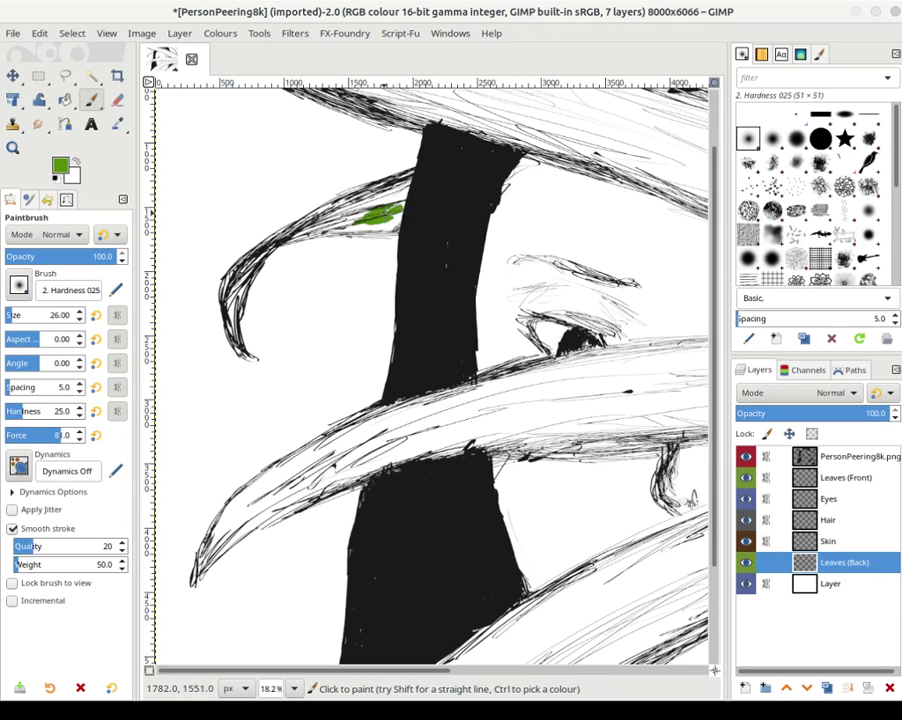
mouse_move(400, 207)
left_mouse_down()
mouse_move(410, 196)
mouse_move(402, 215)
left_mouse_up()
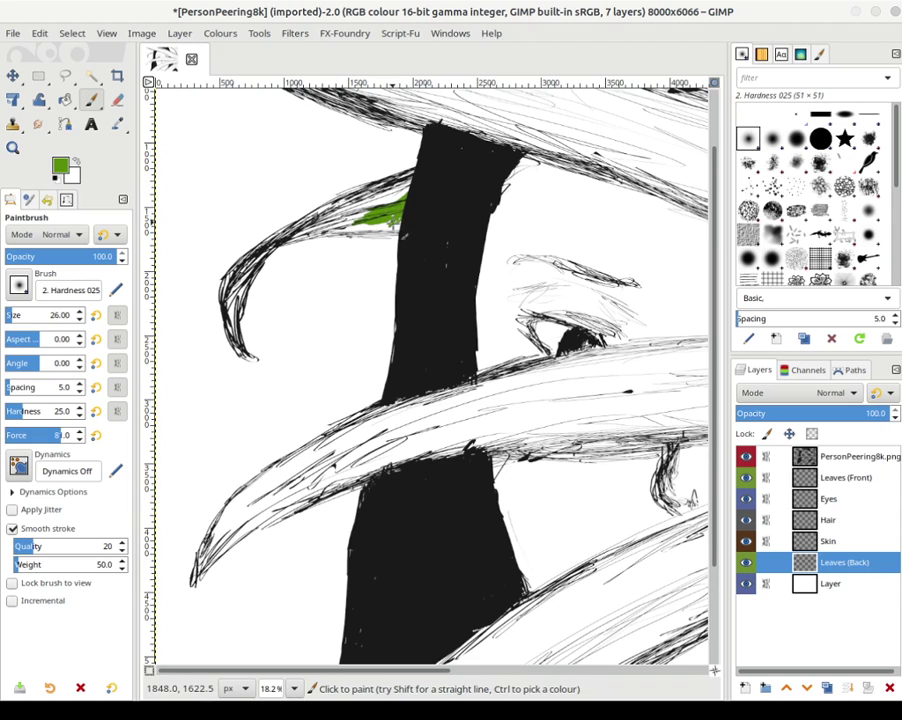
mouse_move(400, 222)
left_mouse_down()
mouse_move(424, 197)
mouse_move(386, 210)
mouse_move(426, 171)
mouse_move(417, 174)
mouse_move(431, 190)
mouse_move(389, 192)
left_mouse_up()
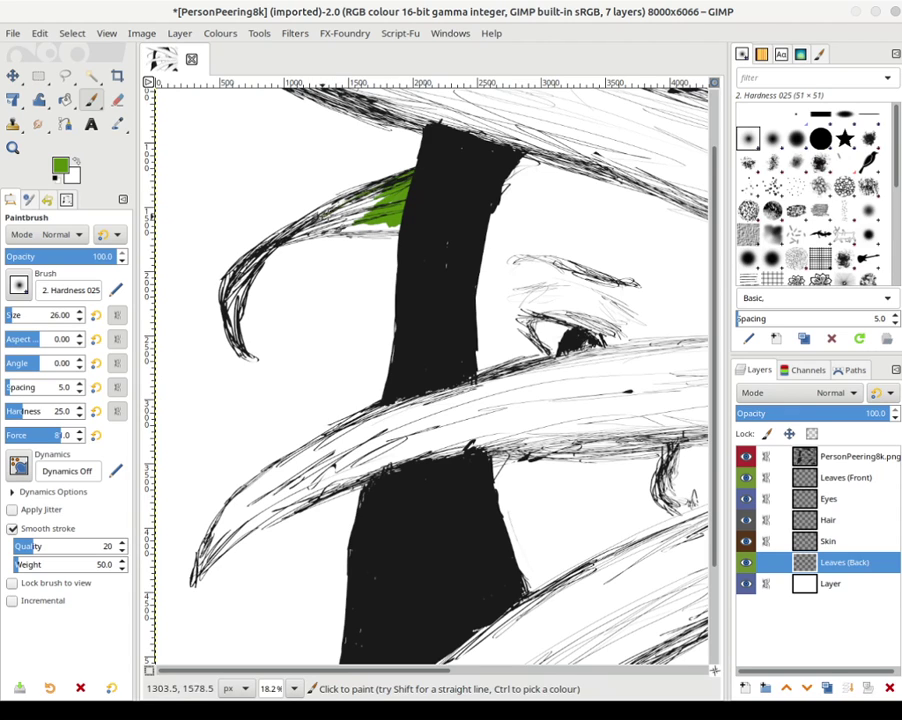
mouse_move(336, 228)
left_mouse_down()
mouse_move(393, 214)
mouse_move(382, 206)
mouse_move(351, 212)
mouse_move(301, 251)
mouse_move(400, 161)
mouse_move(342, 200)
mouse_move(376, 201)
left_mouse_up()
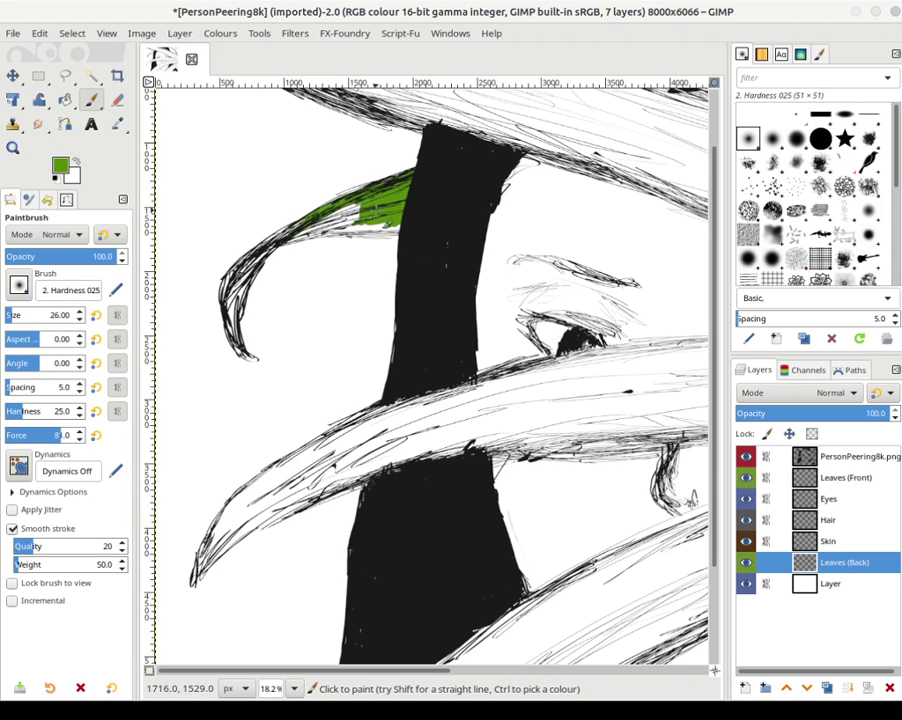
mouse_move(381, 215)
left_mouse_down()
mouse_move(392, 217)
mouse_move(391, 237)
mouse_move(407, 241)
mouse_move(389, 202)
mouse_move(390, 225)
mouse_move(373, 208)
left_mouse_up()
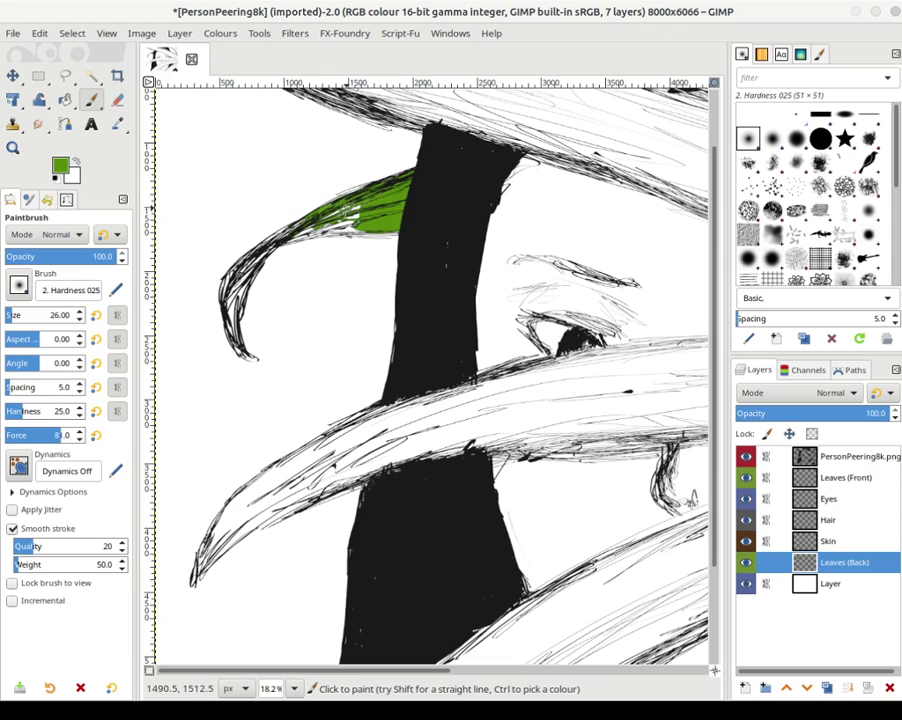
mouse_move(347, 208)
left_mouse_down()
mouse_move(358, 202)
mouse_move(362, 210)
mouse_move(341, 216)
mouse_move(349, 224)
left_mouse_up()
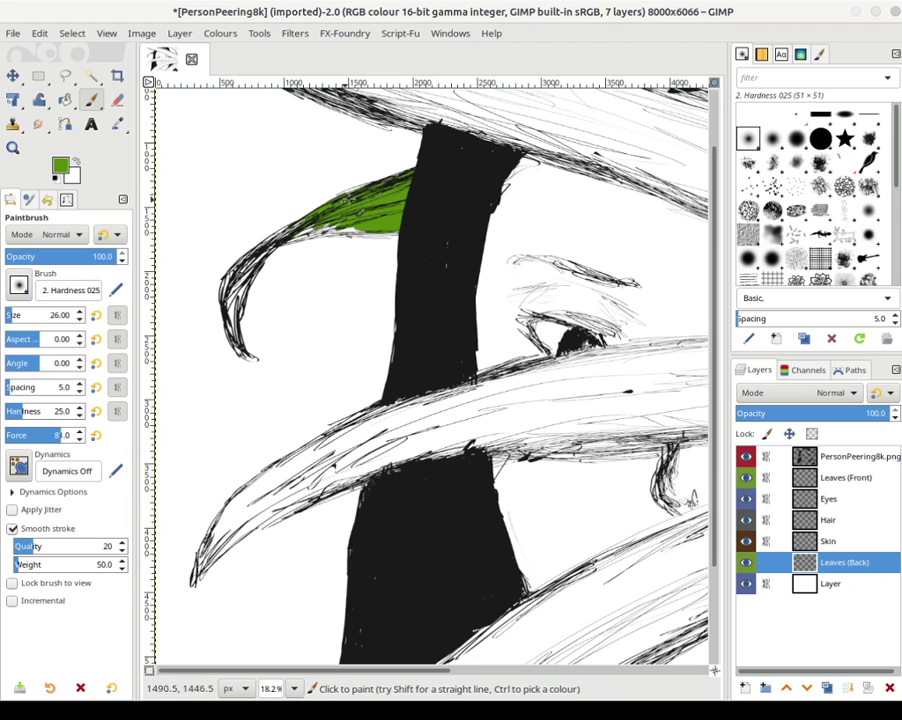
left_click_drag(356, 201, 368, 190)
- Extend the green along the curled leaf's lower edge and down around its curved tip
mouse_move(322, 218)
left_mouse_down()
mouse_move(261, 267)
mouse_move(279, 245)
mouse_move(259, 275)
left_mouse_up()
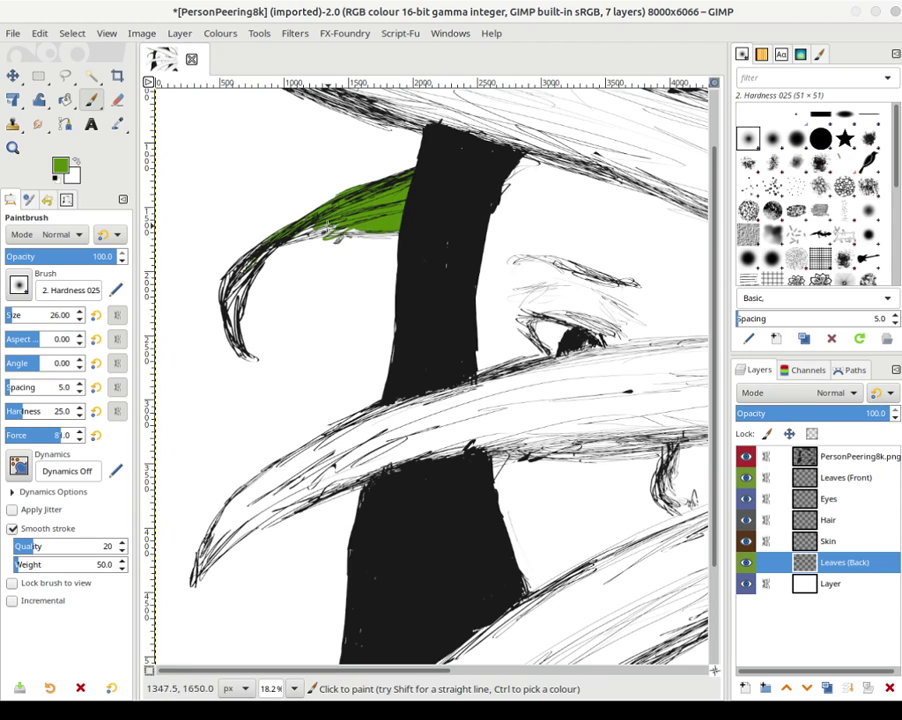
mouse_move(338, 224)
left_mouse_down()
mouse_move(337, 233)
mouse_move(363, 237)
mouse_move(344, 238)
mouse_move(393, 238)
left_mouse_up()
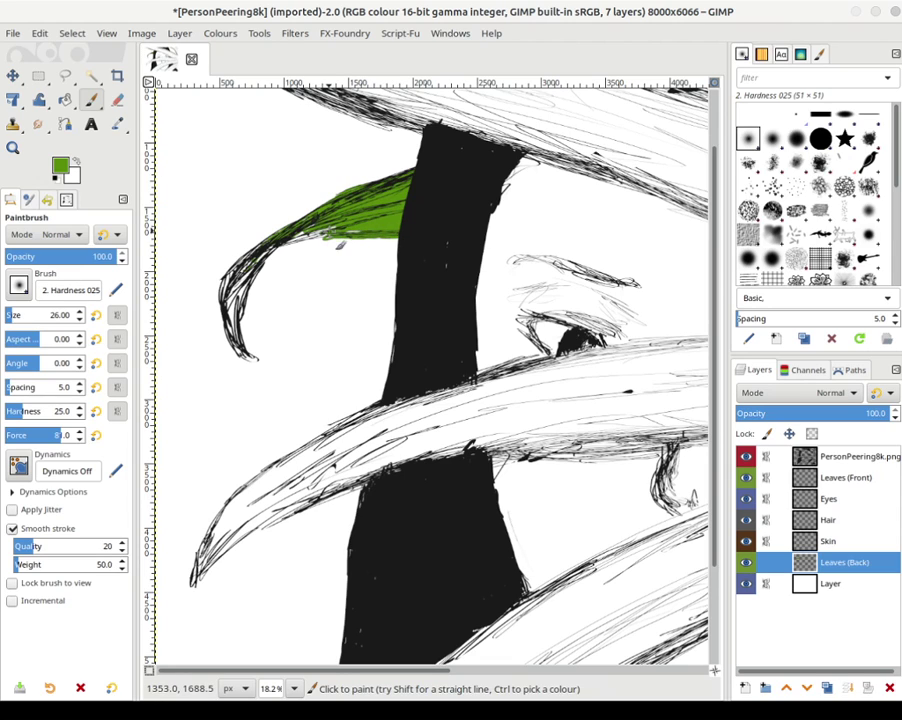
left_click_drag(339, 244, 364, 245)
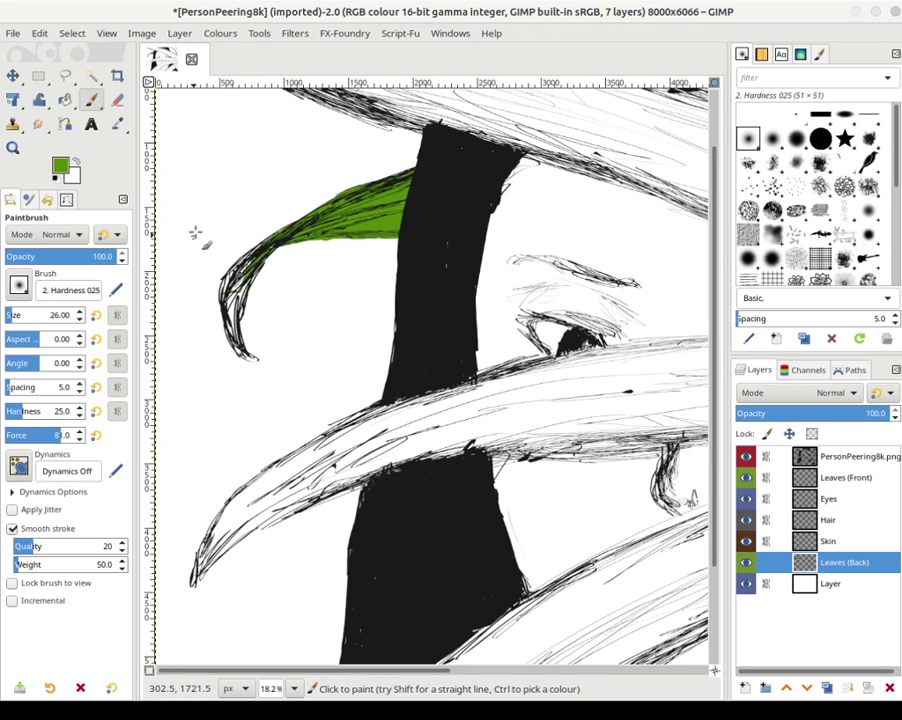
mouse_move(250, 295)
left_mouse_down()
mouse_move(250, 336)
mouse_move(247, 306)
mouse_move(250, 340)
mouse_move(250, 310)
mouse_move(250, 335)
mouse_move(240, 332)
mouse_move(258, 360)
mouse_move(244, 361)
mouse_move(268, 362)
mouse_move(255, 368)
mouse_move(271, 376)
mouse_move(249, 328)
mouse_move(255, 350)
mouse_move(253, 316)
mouse_move(259, 366)
left_mouse_up()
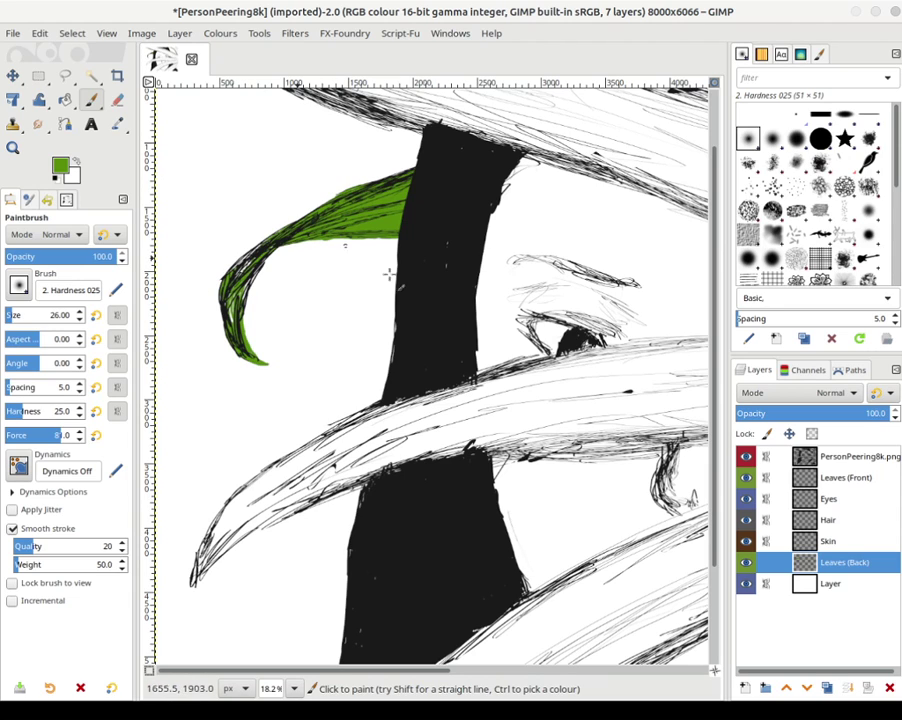
- Lower the opacity of the PersonPeering8k.png line-art layer to 40.8
left_click(858, 458)
left_click_drag(756, 413, 799, 413)
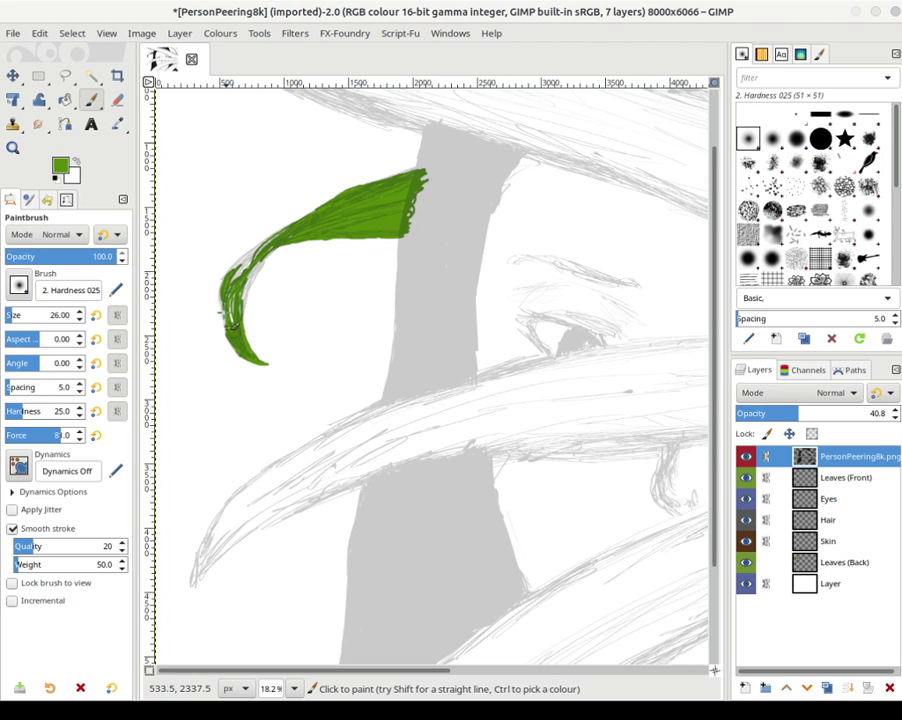
left_click_drag(224, 295, 228, 325)
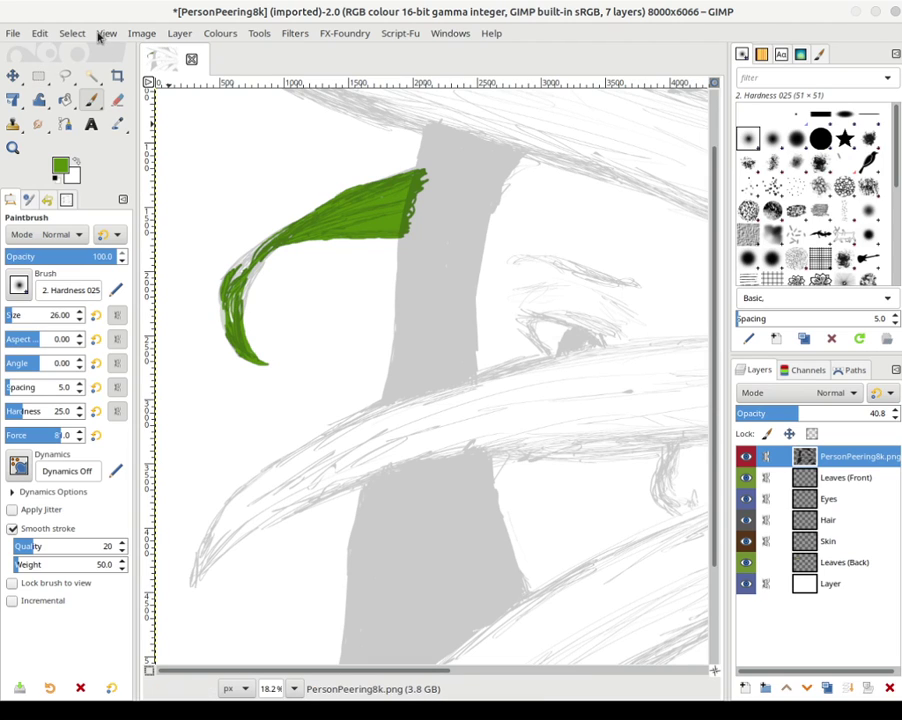
left_click(40, 34)
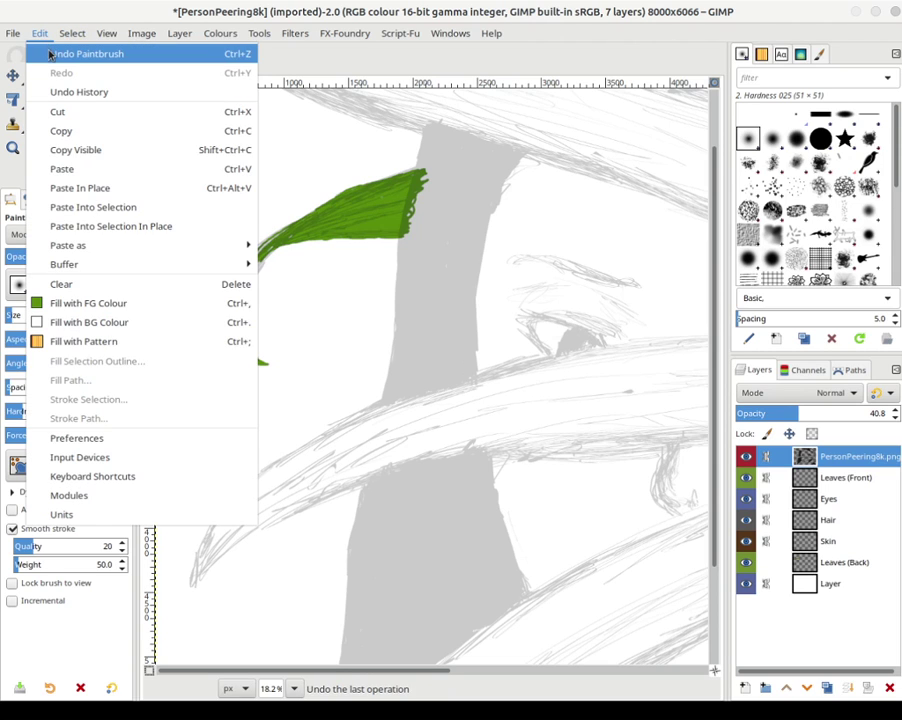
left_click(80, 54)
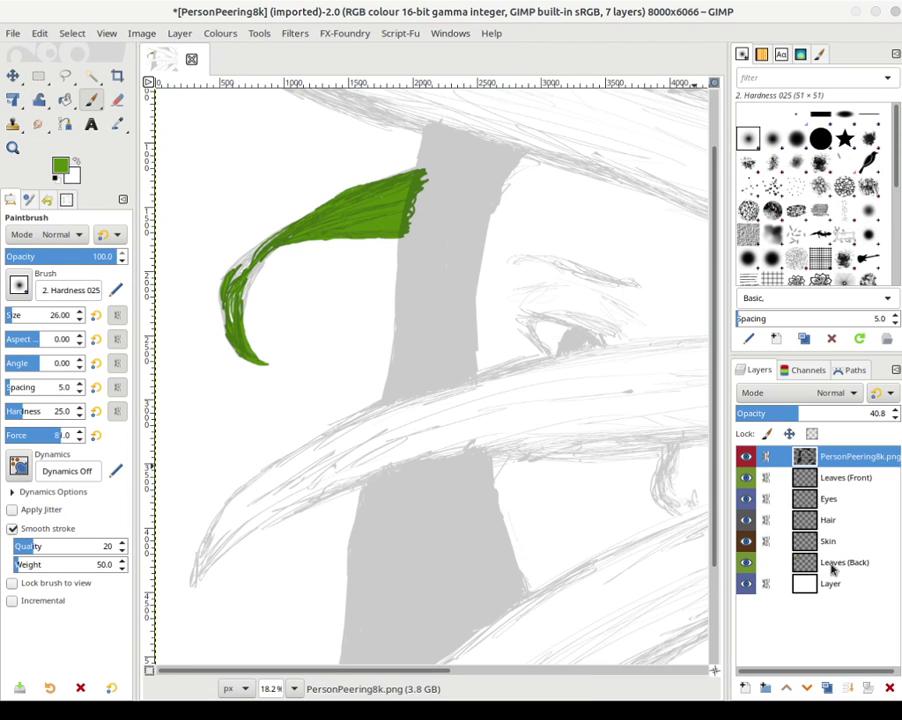
- On the Leaves (Back) layer, fill the curled leaf's remaining gaps and extend its wide end over the hair, using brush size 81
left_click(832, 565)
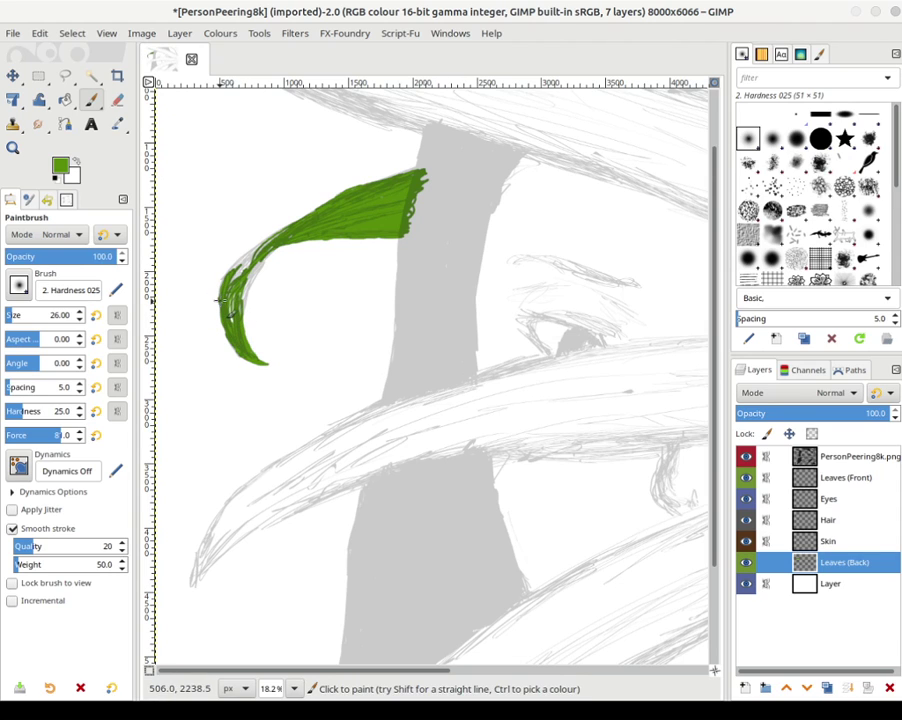
mouse_move(222, 300)
left_mouse_down()
mouse_move(238, 264)
mouse_move(281, 234)
mouse_move(240, 270)
mouse_move(260, 252)
mouse_move(272, 265)
mouse_move(245, 320)
left_mouse_up()
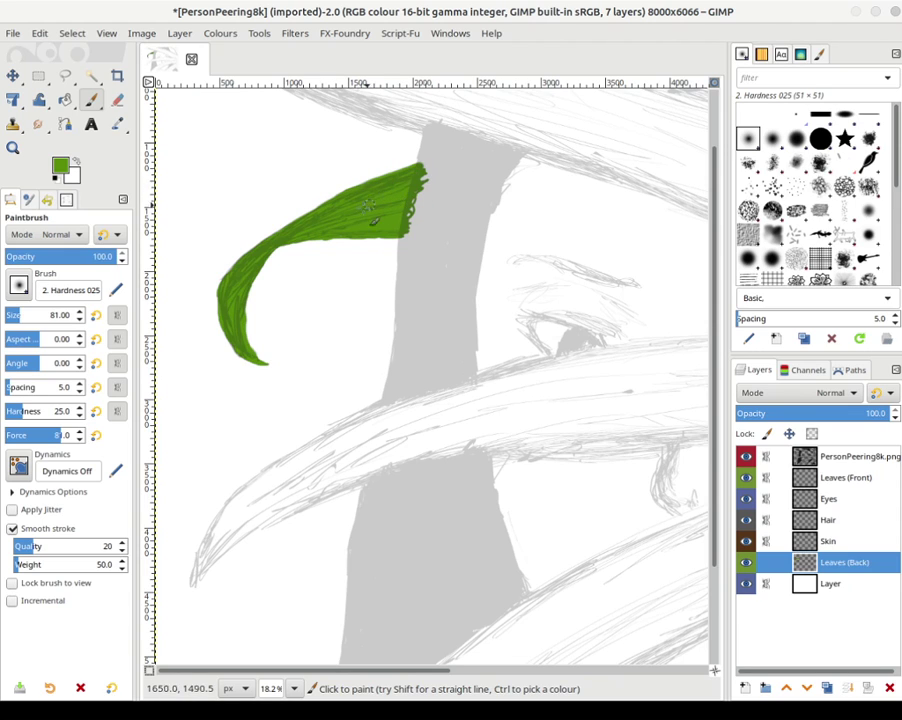
mouse_move(385, 200)
left_mouse_down()
mouse_move(420, 184)
mouse_move(405, 230)
left_mouse_up()
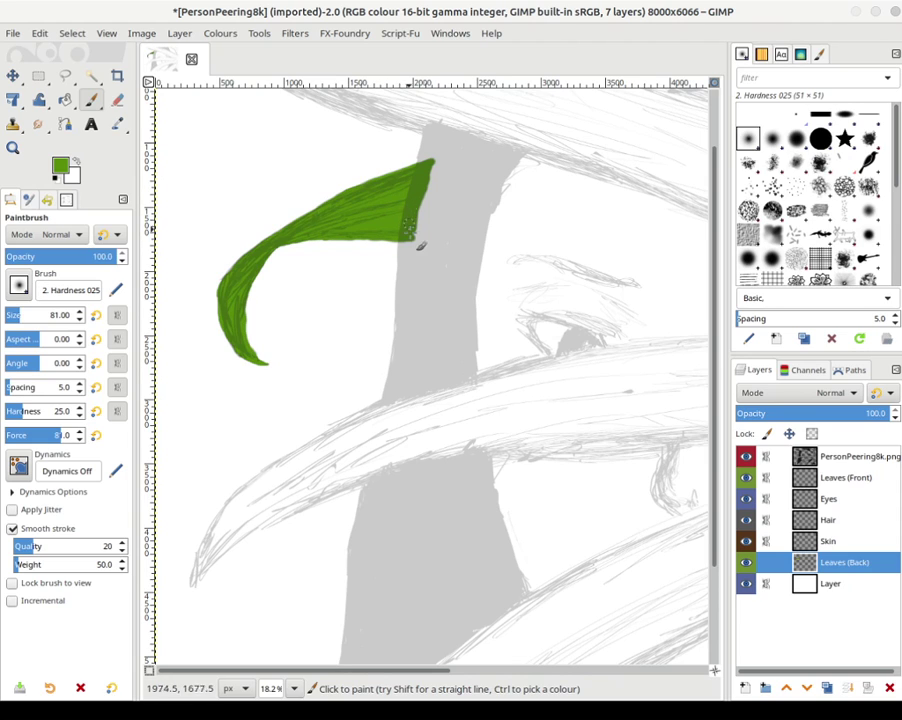
mouse_move(407, 229)
left_mouse_down()
mouse_move(413, 237)
mouse_move(435, 194)
mouse_move(419, 199)
mouse_move(438, 168)
left_mouse_up()
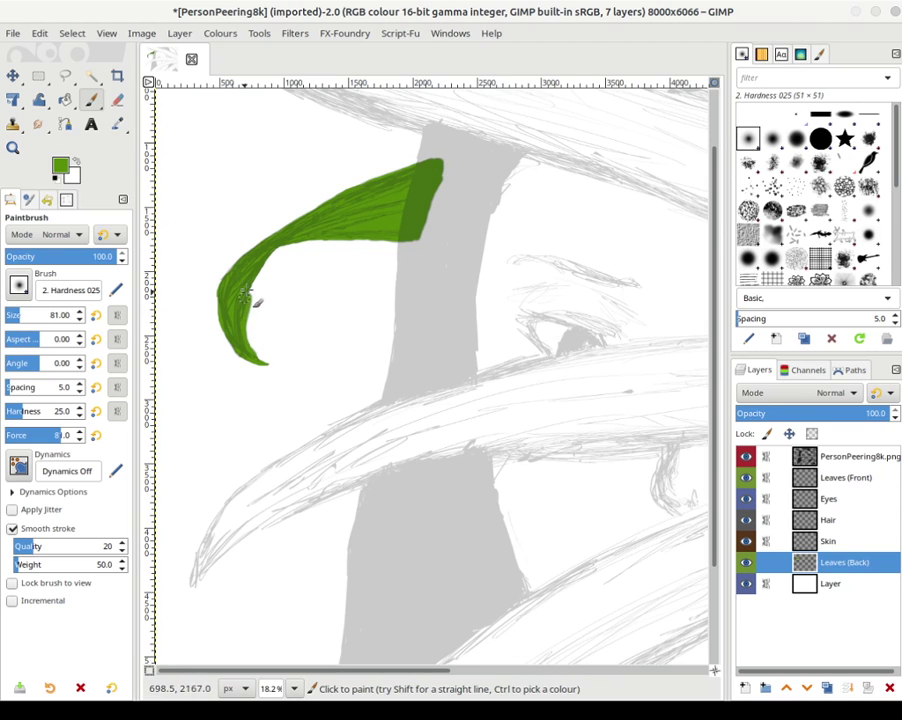
left_click_drag(244, 295, 270, 256)
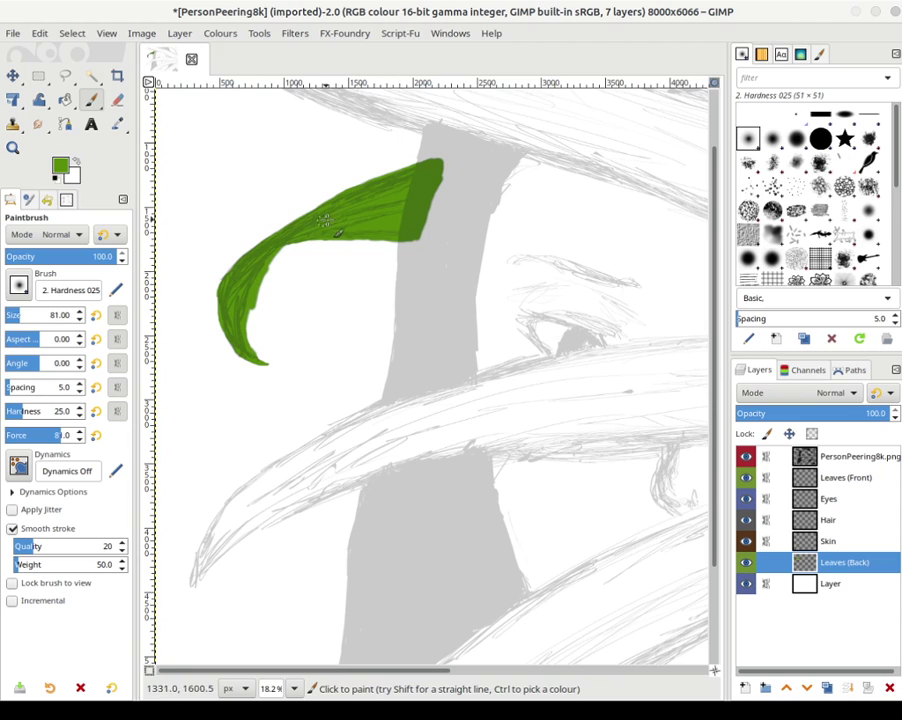
mouse_move(324, 220)
left_mouse_down()
mouse_move(275, 263)
mouse_move(348, 222)
mouse_move(293, 244)
mouse_move(250, 281)
mouse_move(242, 314)
mouse_move(260, 320)
mouse_move(258, 293)
mouse_move(247, 326)
mouse_move(243, 318)
mouse_move(256, 353)
mouse_move(241, 323)
left_mouse_up()
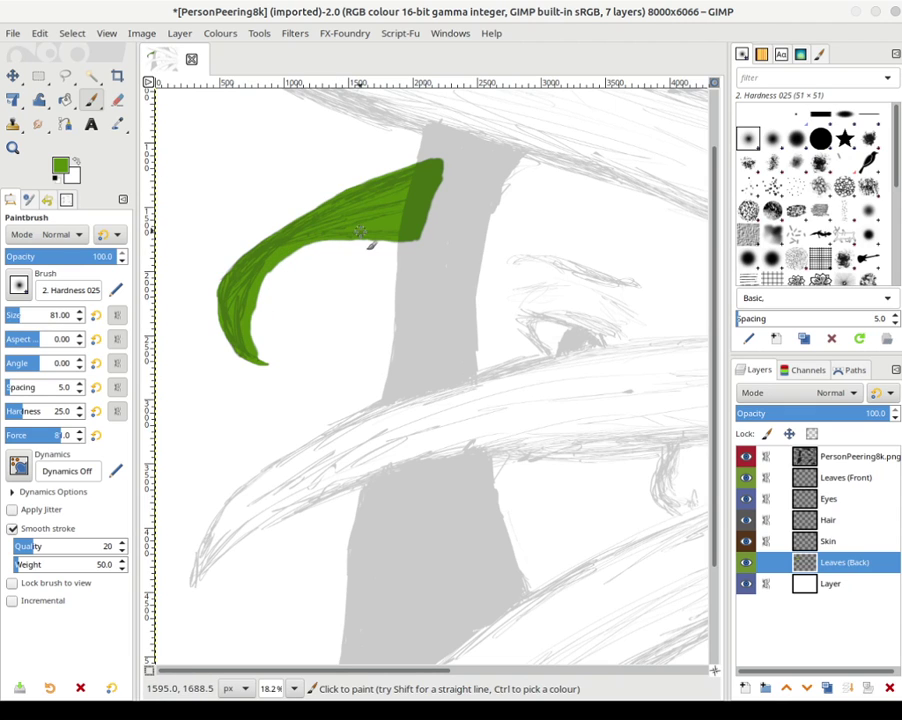
left_click(58, 170)
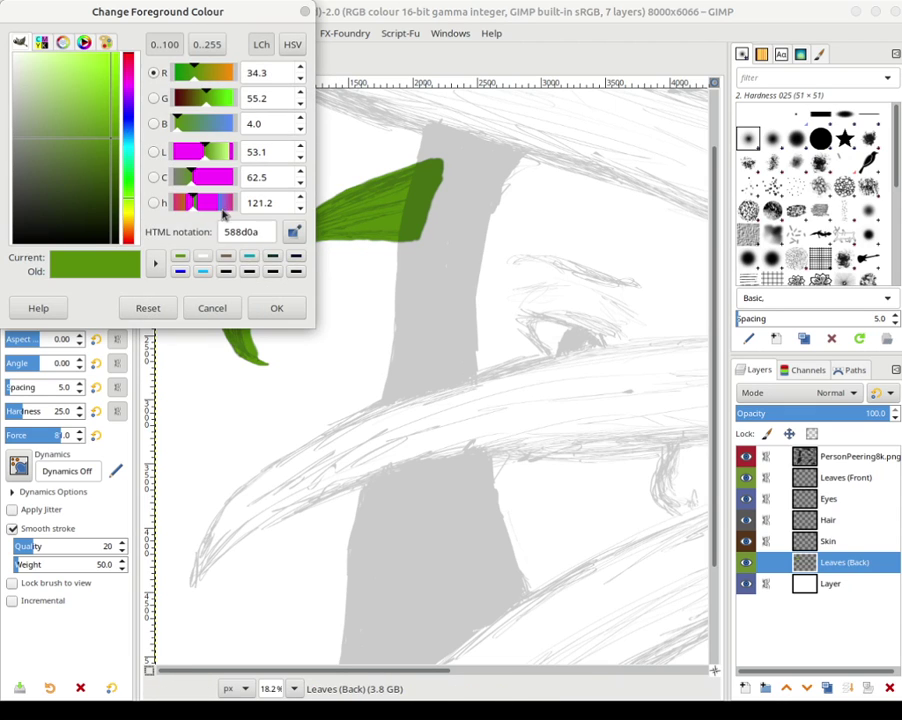
left_click(203, 307)
left_click(61, 163)
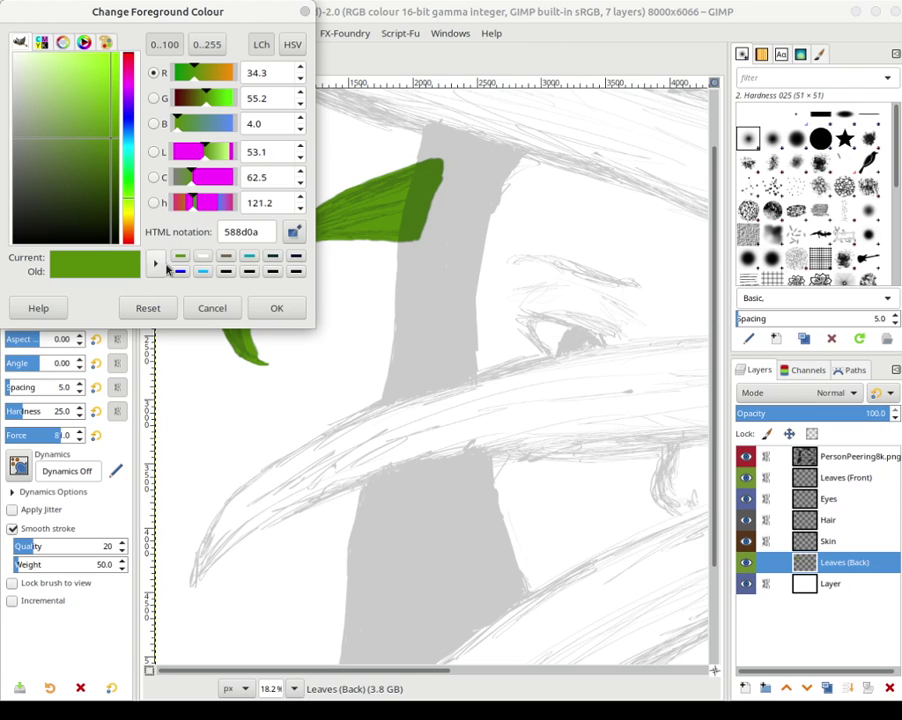
left_click(210, 307)
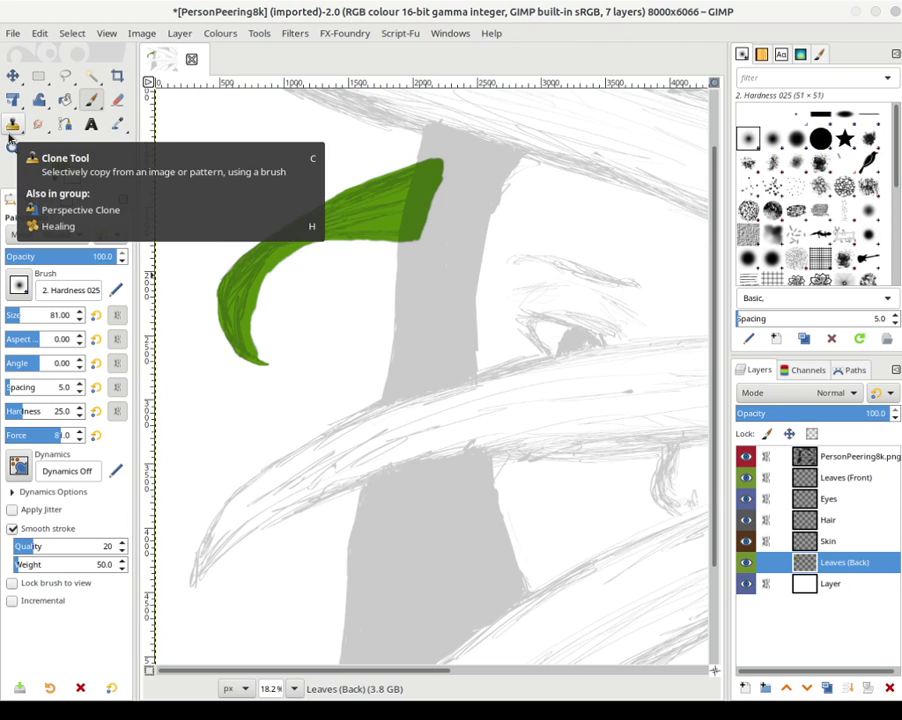
- Erase the excess green along the curled leaf's inner edge and wide end with the Eraser at size 81
left_click(117, 100)
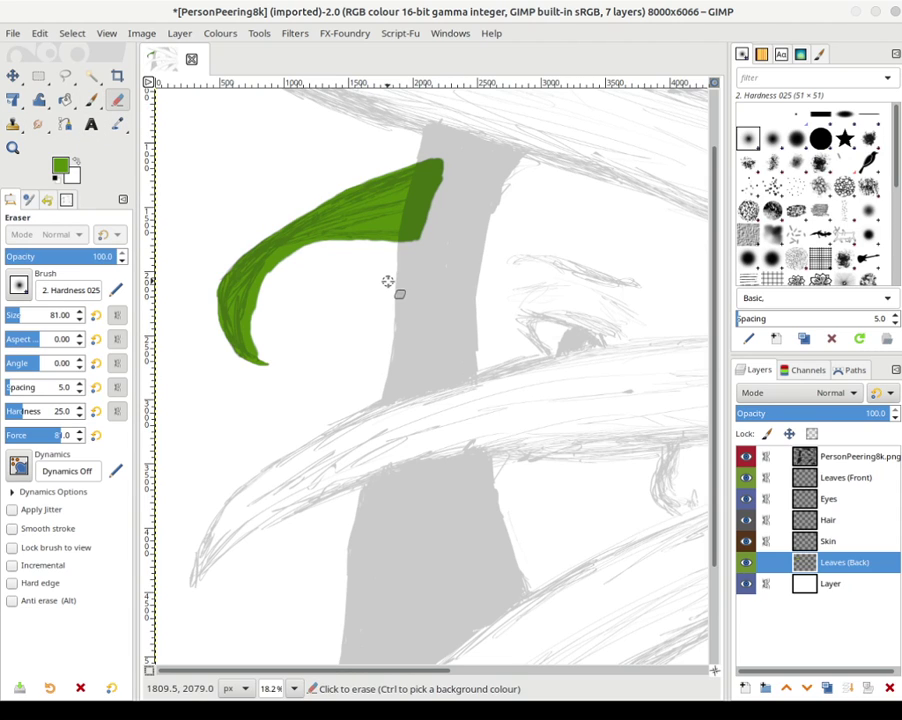
left_click(255, 342)
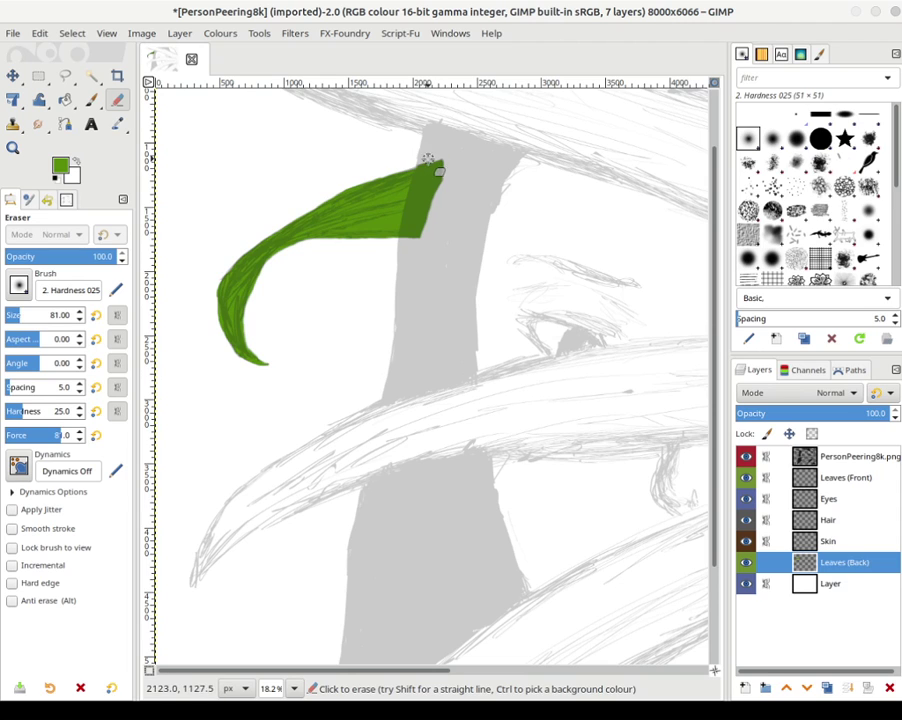
left_click(63, 171)
left_click(210, 307)
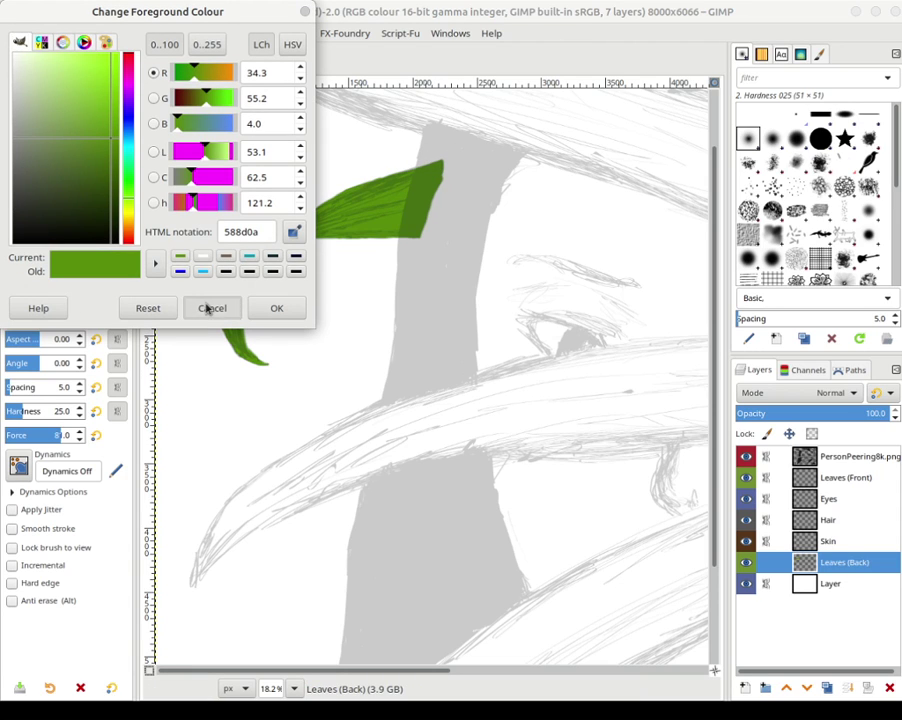
- Refine the curled leaf's outer curve by erasing the spilled green and repainting the edge with the Paintbrush at size 81
left_click(91, 101)
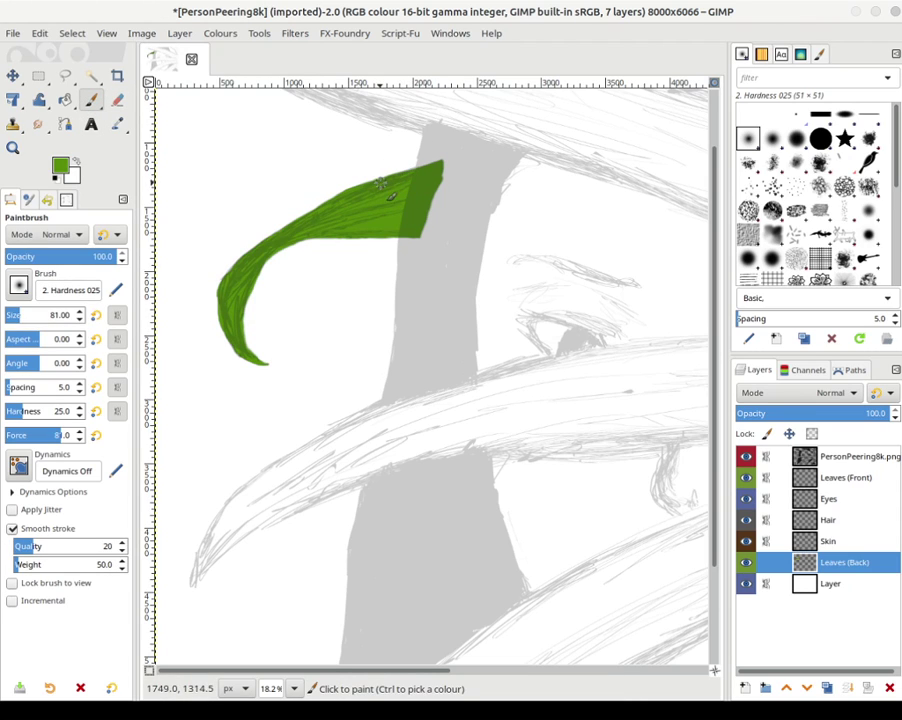
left_click_drag(393, 197, 340, 205)
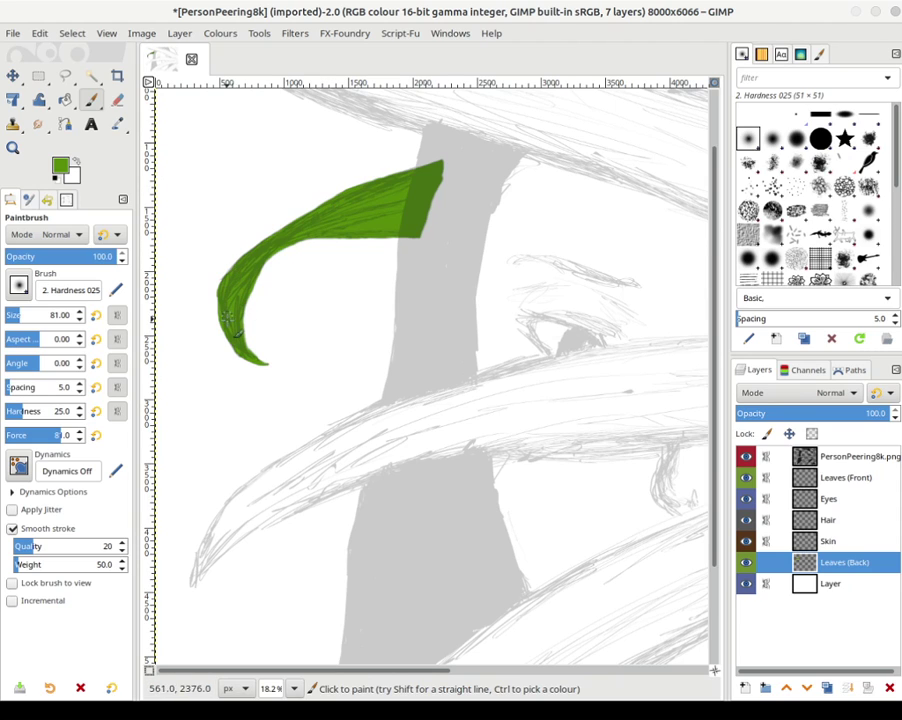
left_click(119, 97)
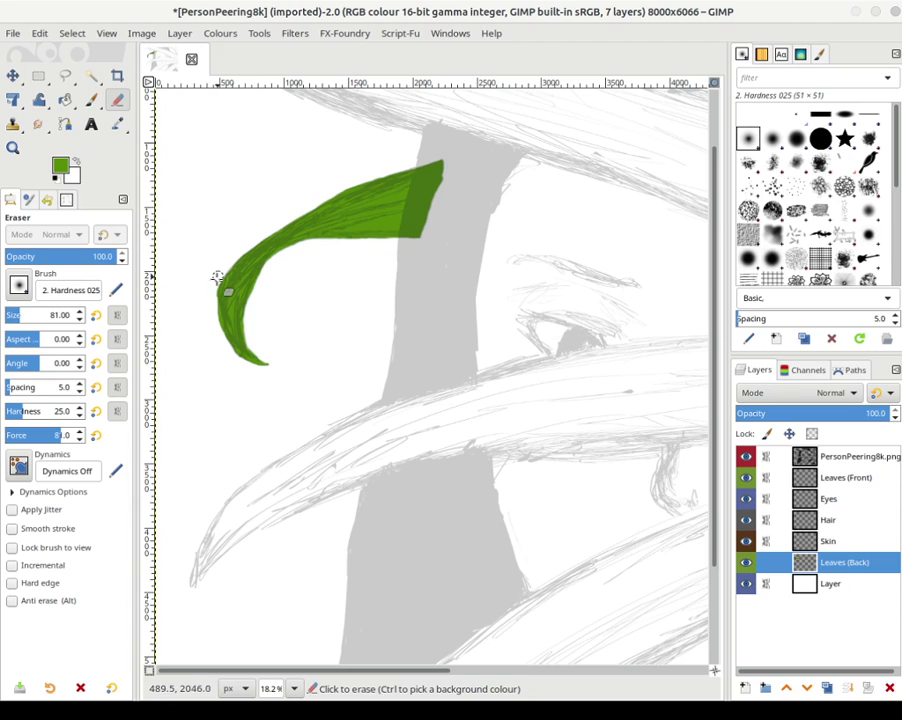
left_click_drag(216, 273, 227, 346)
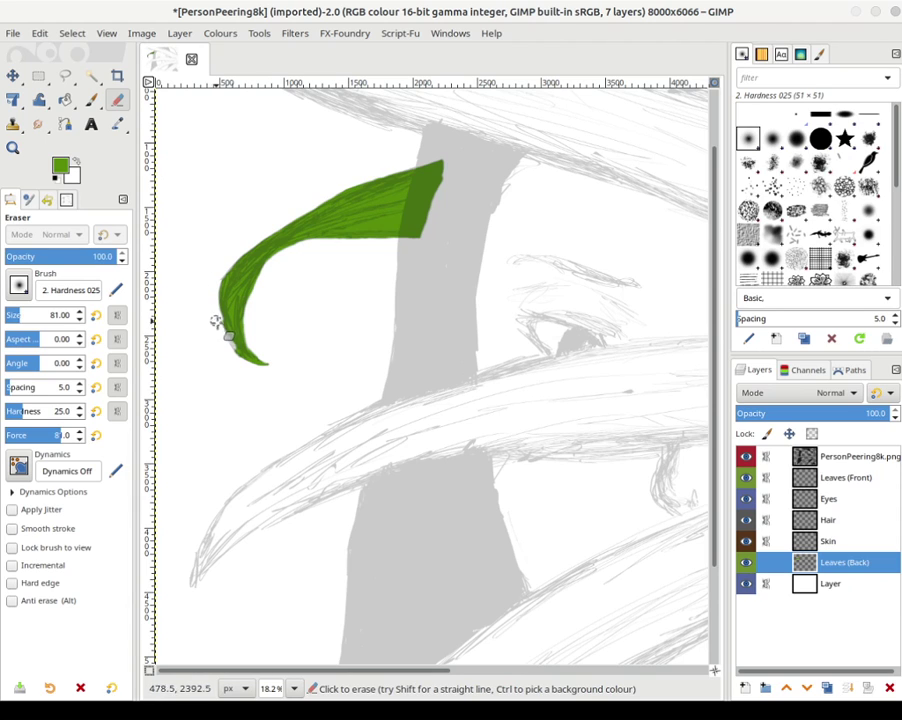
left_click_drag(215, 322, 242, 365)
left_click(91, 100)
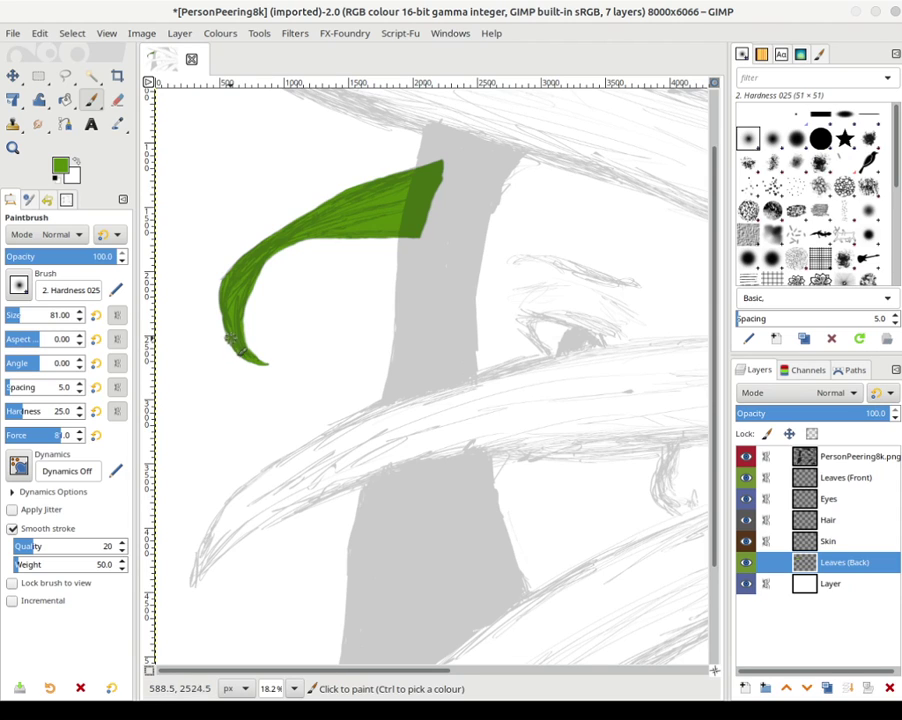
left_click_drag(229, 329, 225, 292)
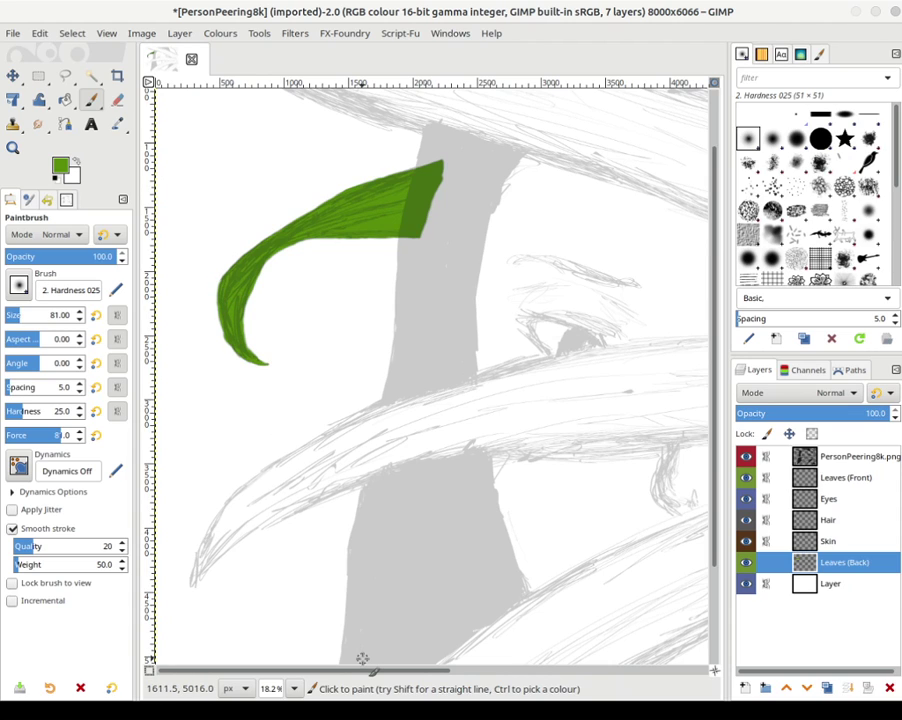
- Select the Eraser and zoom out to check the painted leaf against the whole drawing
left_click(117, 100)
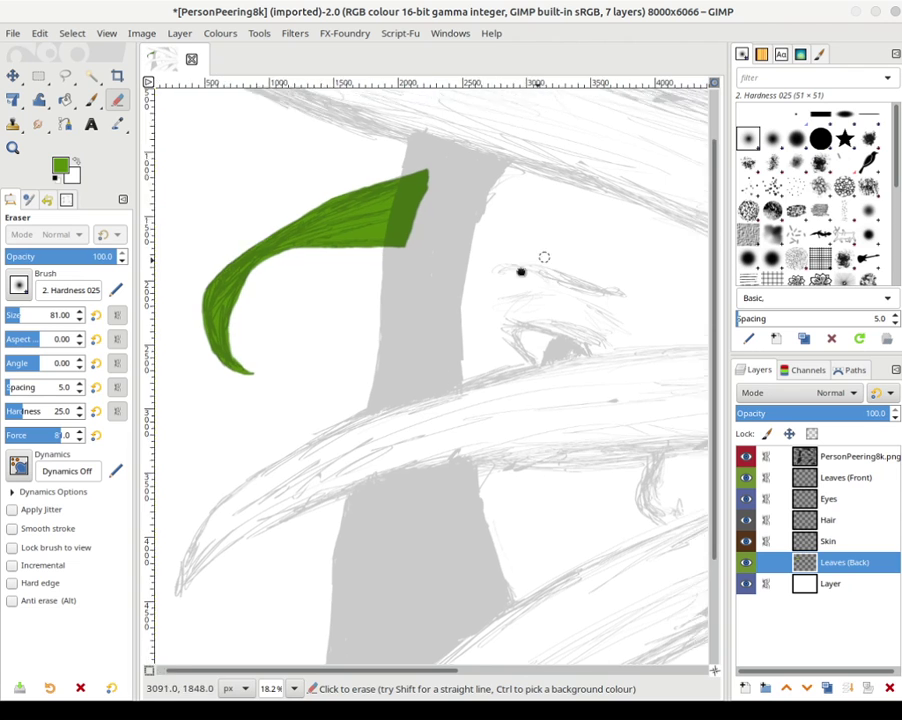
left_click_drag(540, 254, 390, 458)
scroll(397, 461, "down", 3)
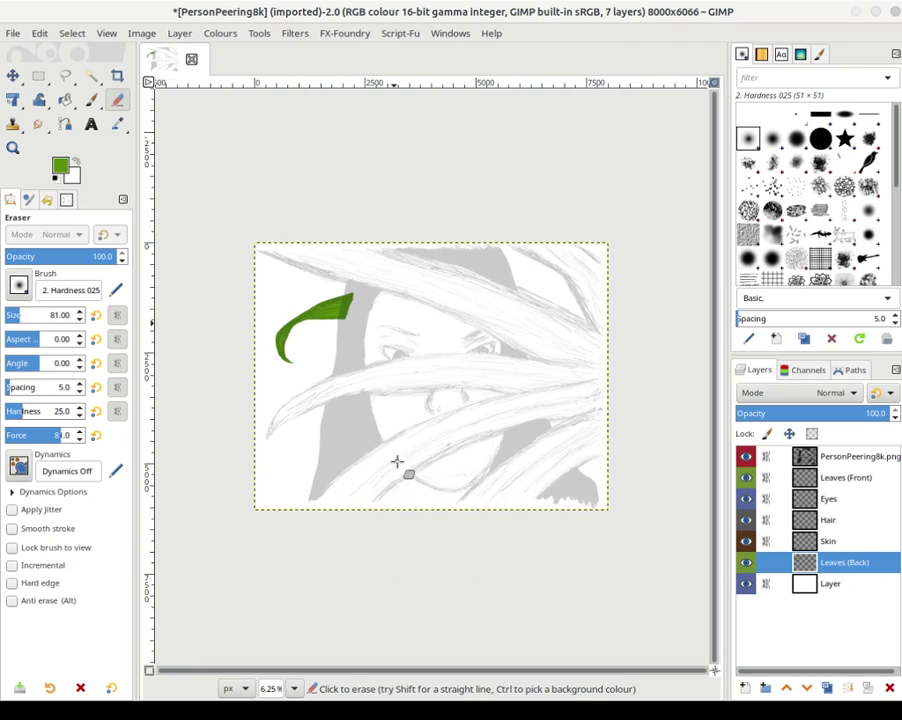
- Paint the diagonal leaf at the drawing's upper-right edge green on the Leaves (Back) layer, using the Paintbrush at size 81
scroll(397, 461, "up", 1)
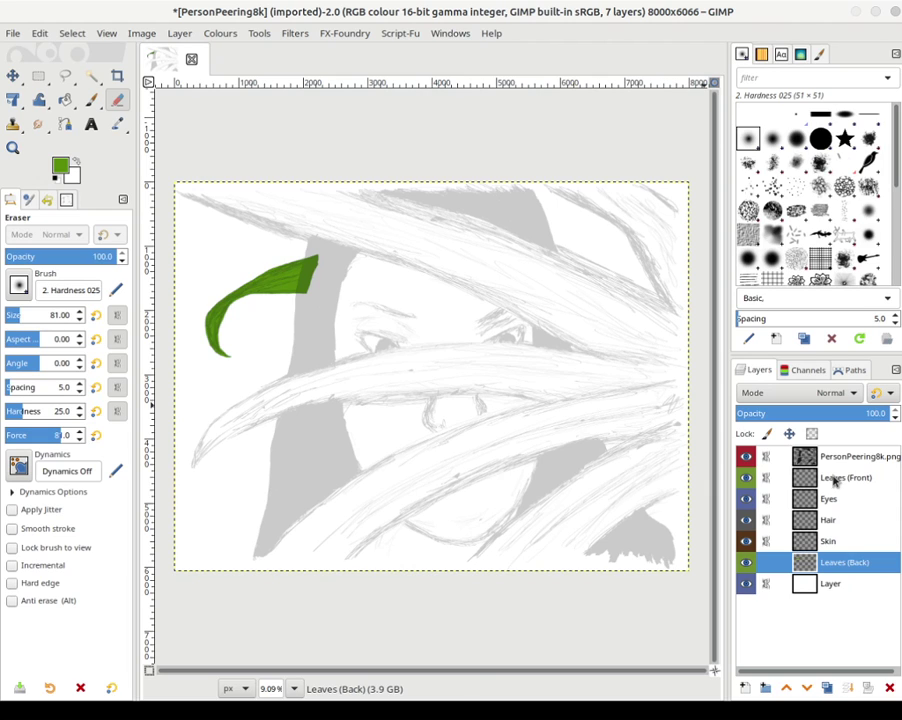
left_click(90, 101)
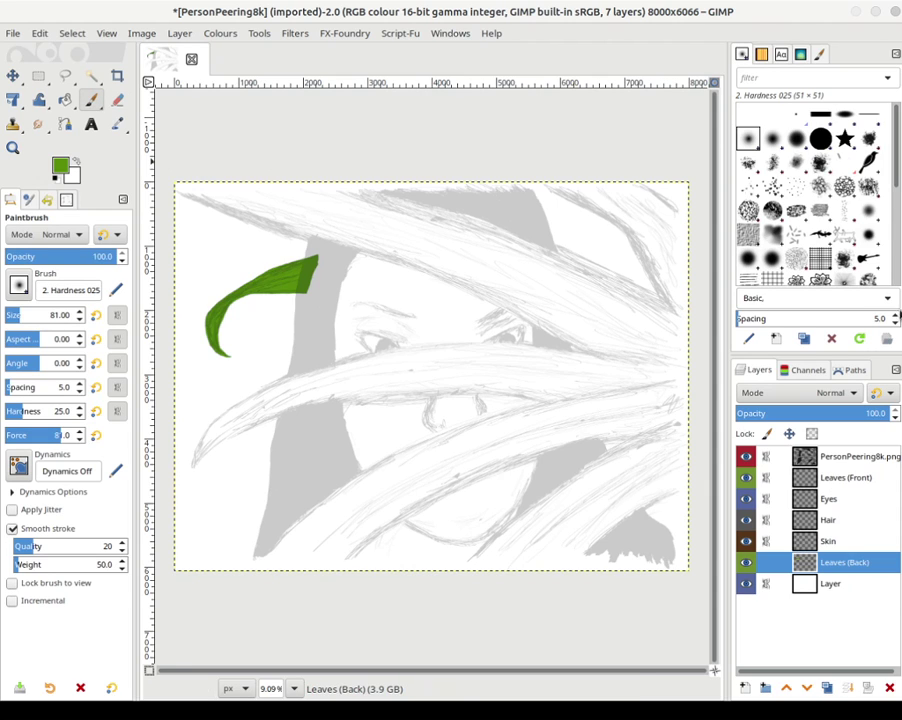
mouse_move(578, 263)
left_mouse_down()
mouse_move(552, 250)
mouse_move(648, 292)
mouse_move(621, 281)
mouse_move(625, 298)
mouse_move(647, 296)
mouse_move(670, 311)
mouse_move(616, 286)
mouse_move(674, 317)
mouse_move(667, 322)
mouse_move(677, 319)
mouse_move(550, 251)
mouse_move(573, 278)
mouse_move(540, 250)
mouse_move(581, 269)
mouse_move(539, 262)
mouse_move(658, 308)
mouse_move(680, 326)
left_mouse_up()
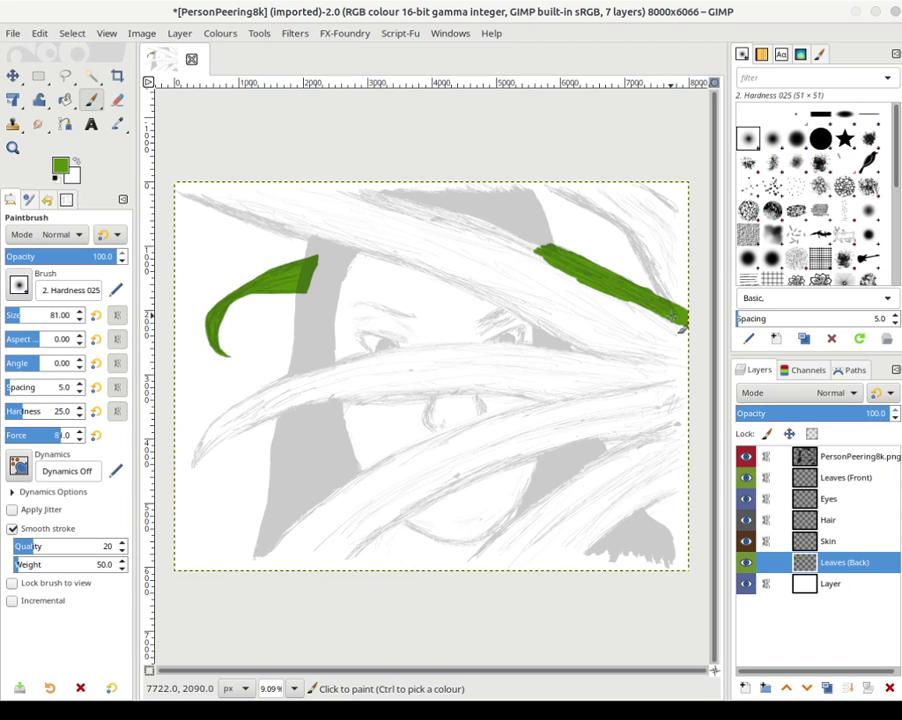
left_click_drag(561, 255, 640, 271)
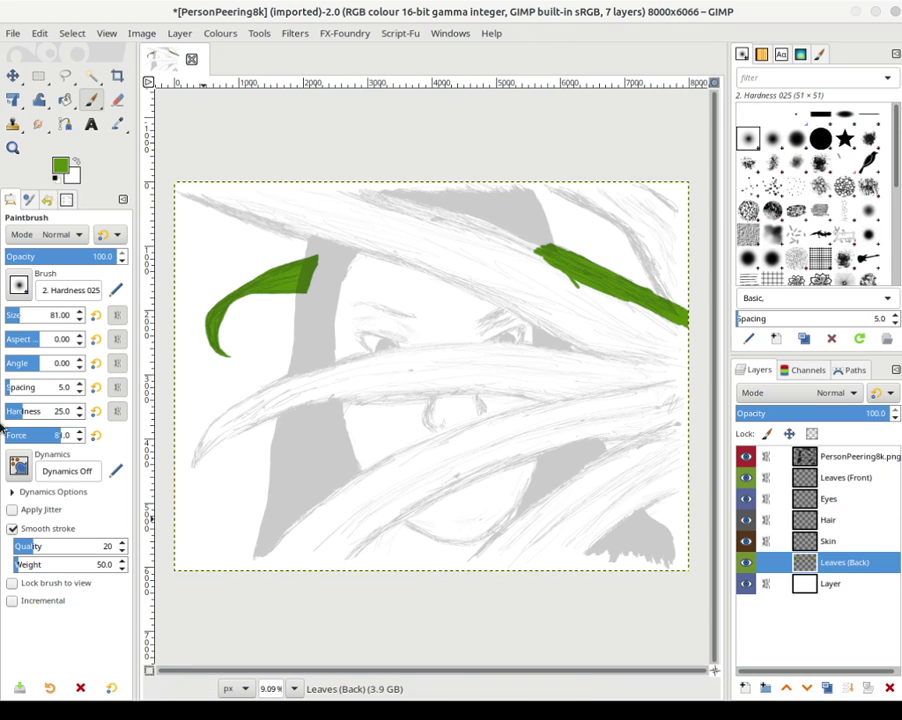
- Change the foreground colour to a darker, more muted green for shading the leaves
scroll(500, 304, "left", 5)
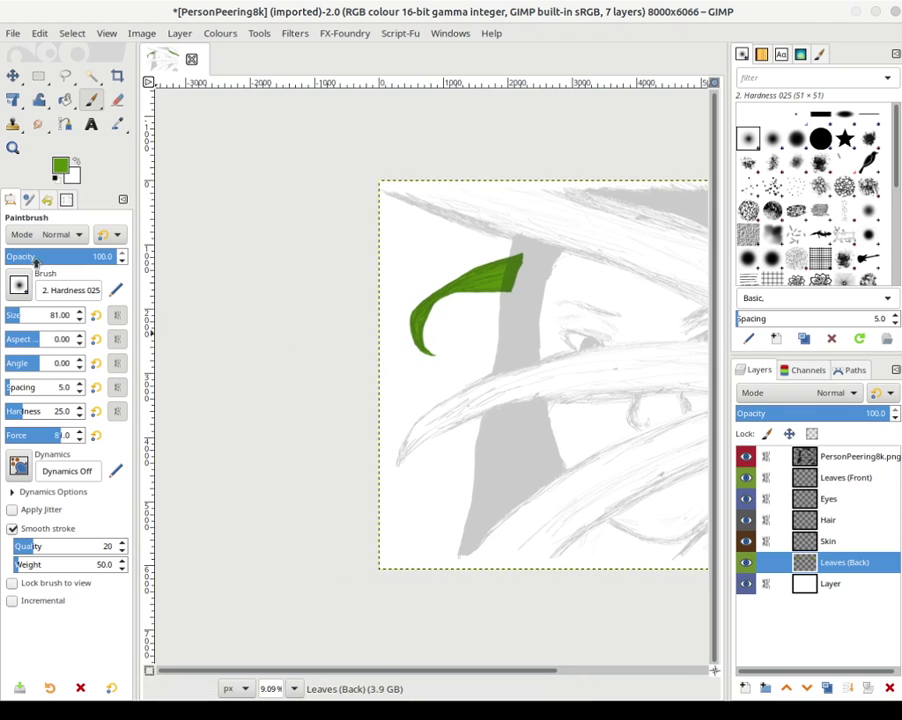
left_click(61, 167)
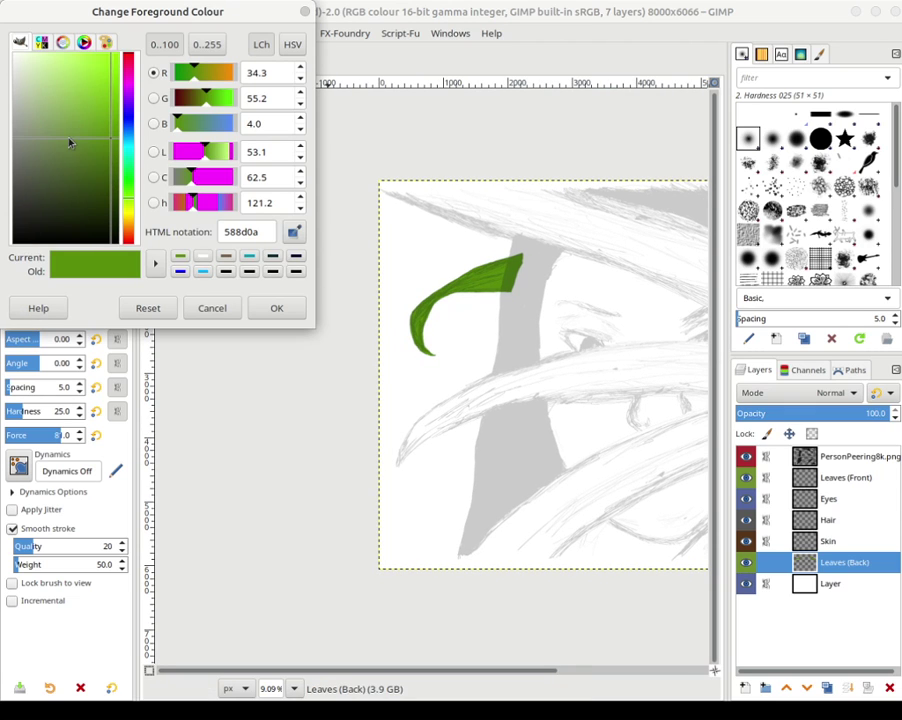
left_click_drag(69, 143, 93, 190)
left_click(275, 308)
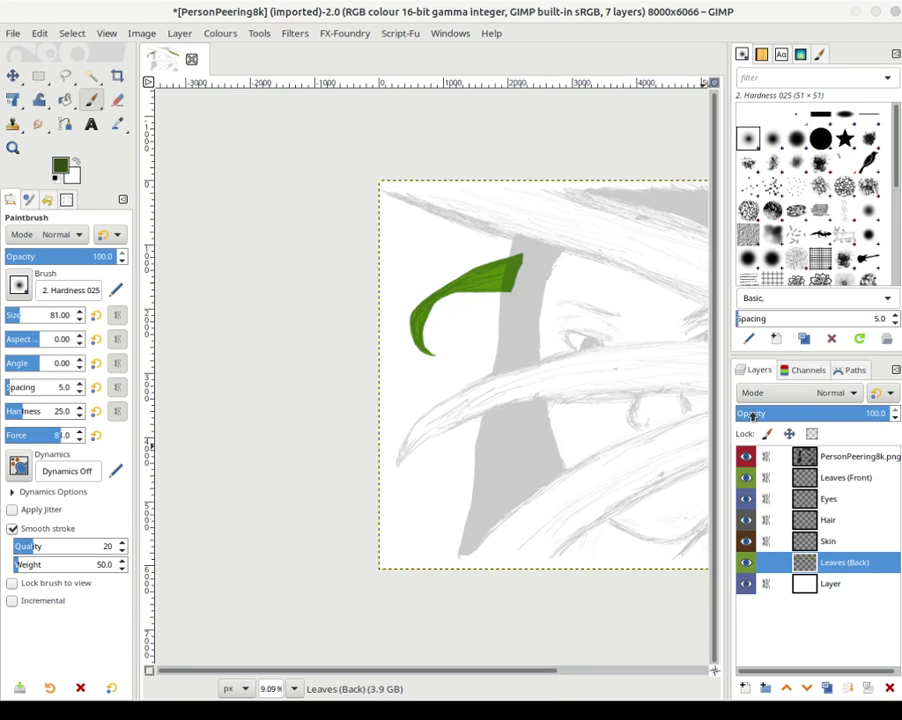
- Choose the Acrylic 04 brush for the Paintbrush, ready to shade the curled leaf
key("plus")
key("plus")
key("plus")
key("plus")
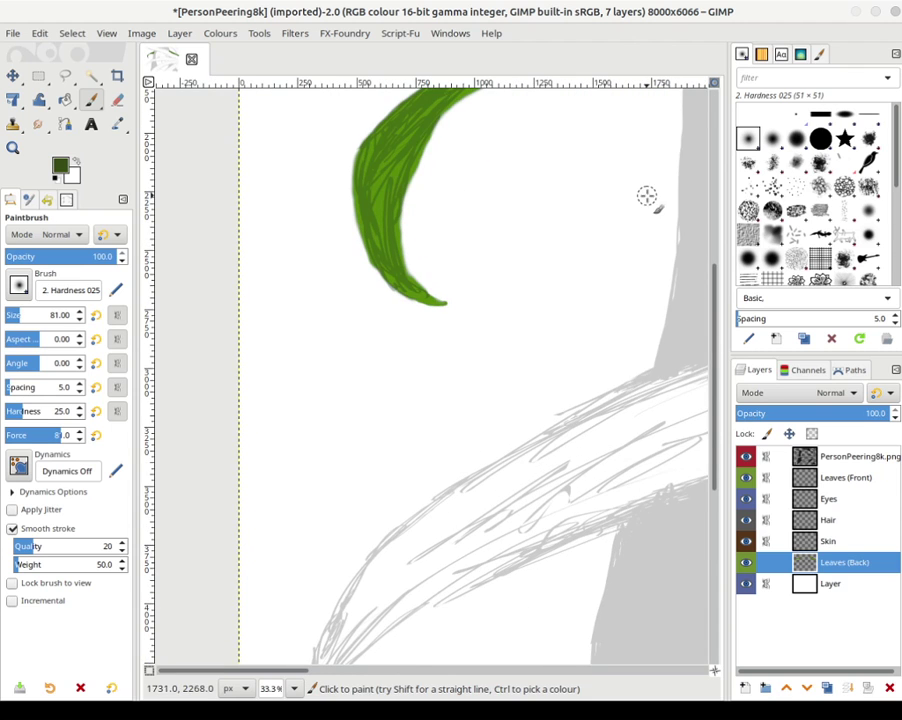
left_click_drag(643, 194, 474, 460)
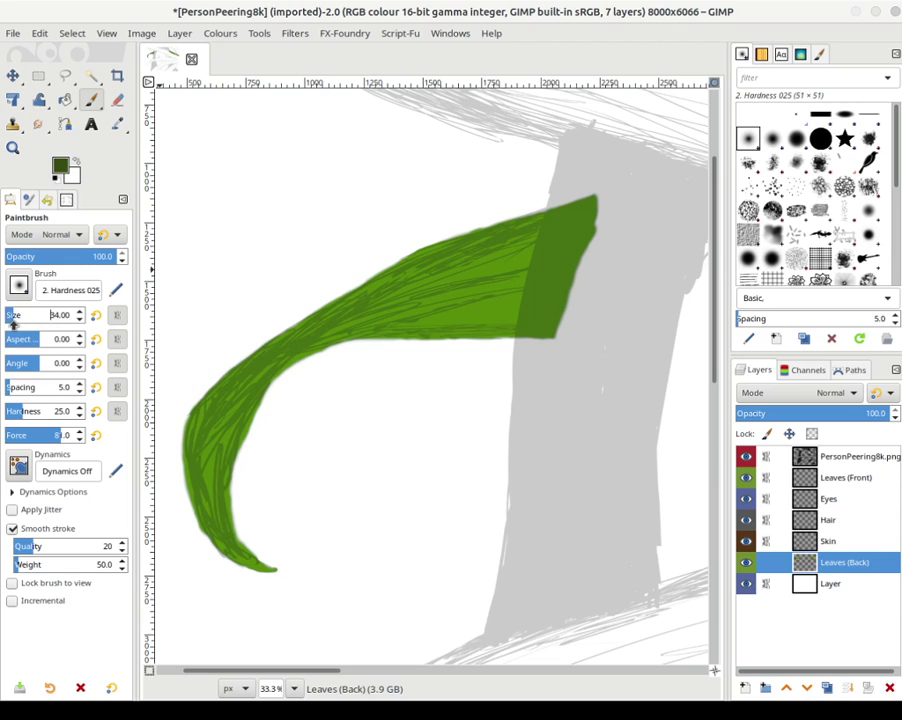
left_click(18, 285)
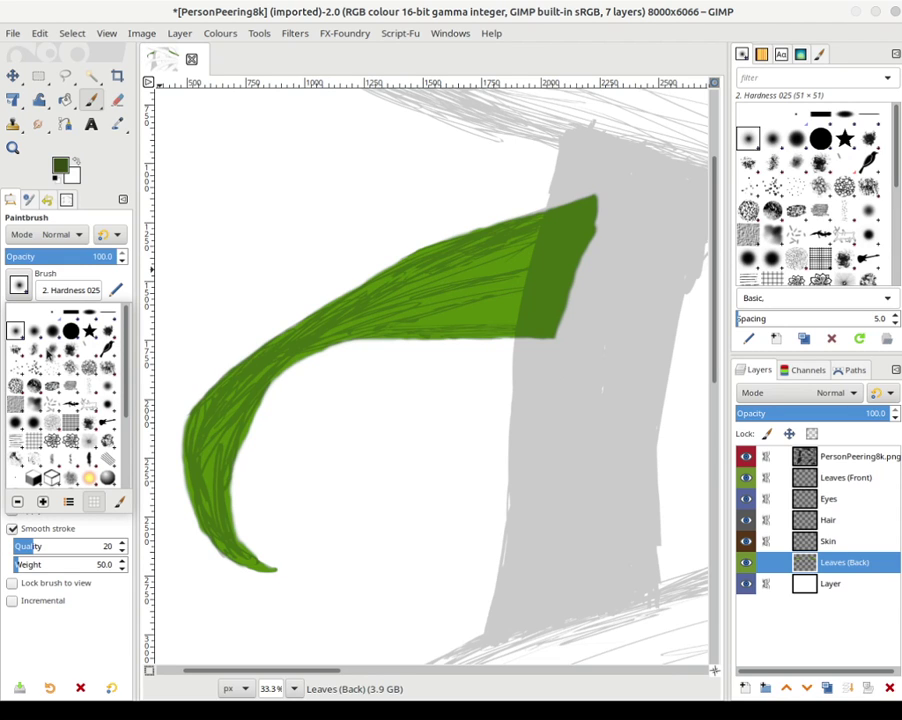
left_click(52, 350)
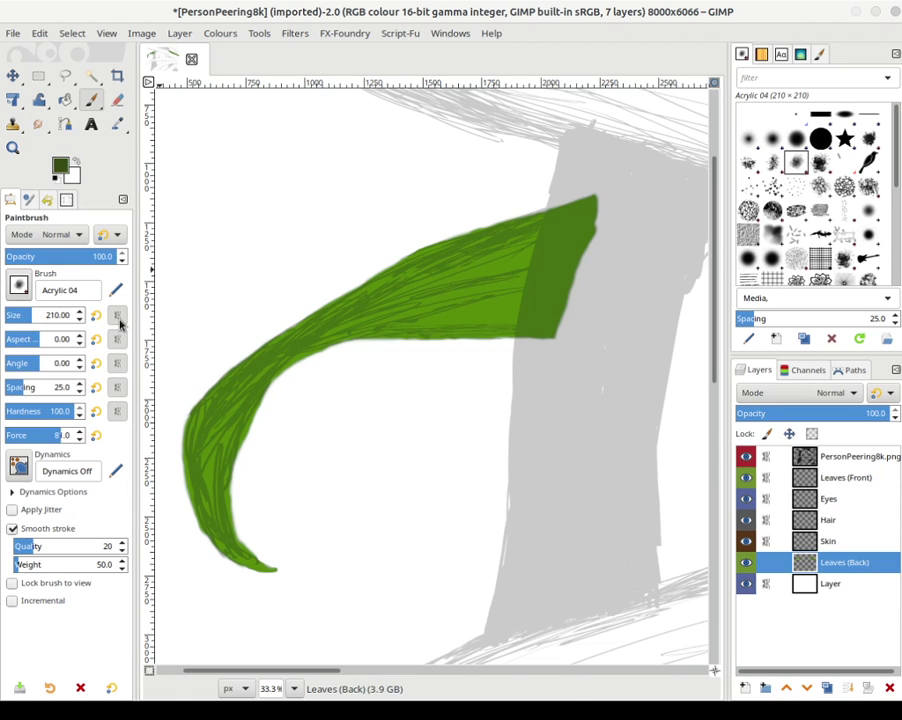
- Try dark green strokes on the curled leaf's wide end with Acrylic 04 at size 210, and undo them
mouse_move(475, 292)
left_mouse_down()
mouse_move(511, 287)
mouse_move(481, 302)
mouse_move(556, 264)
left_mouse_up()
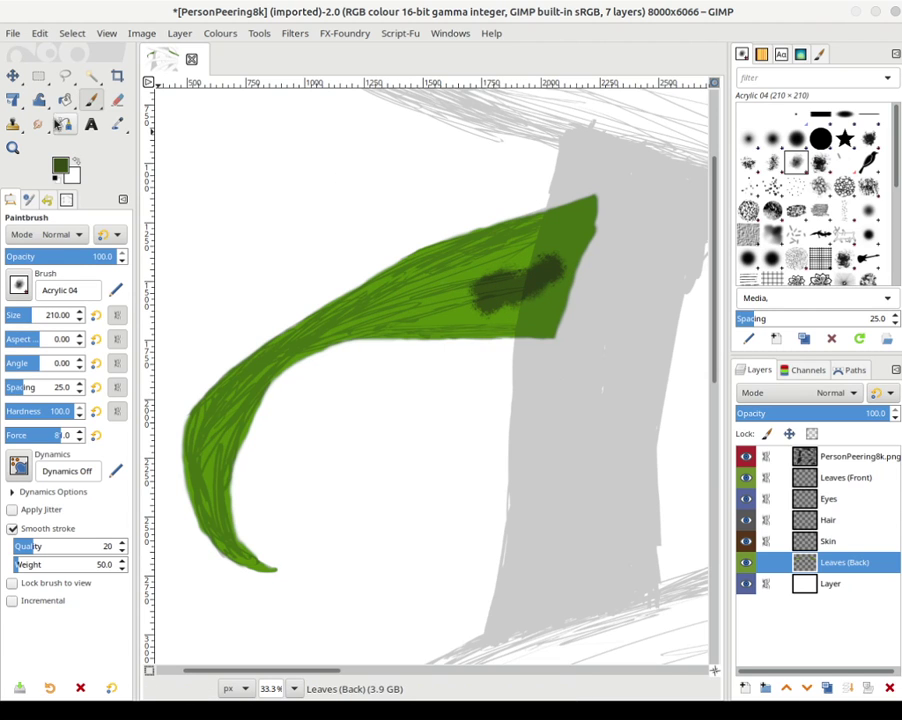
left_click(38, 33)
left_click(39, 33)
left_click(39, 33)
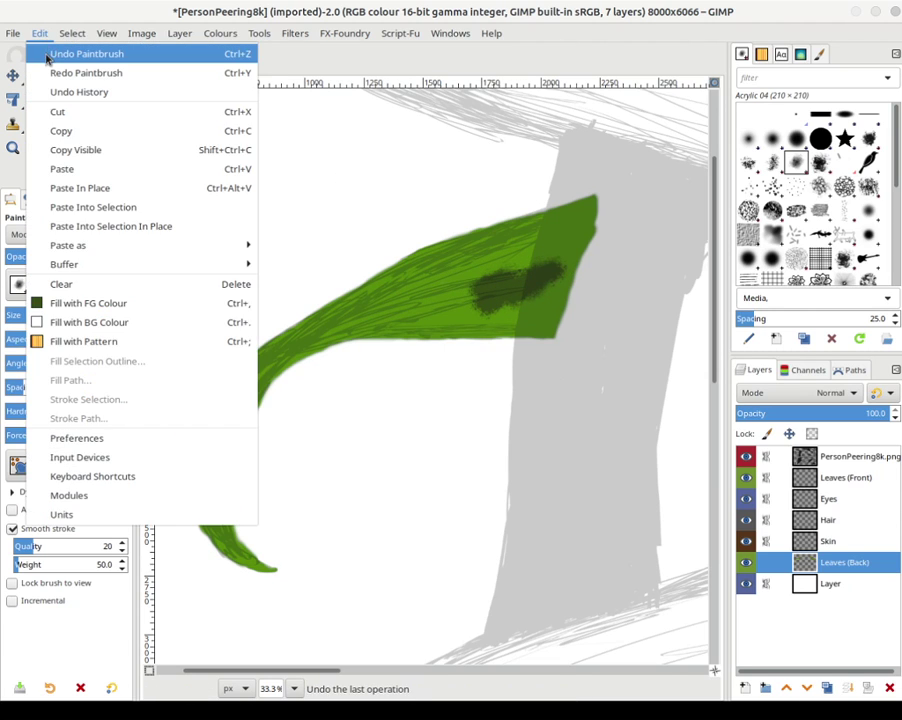
left_click(44, 40)
left_click(41, 34)
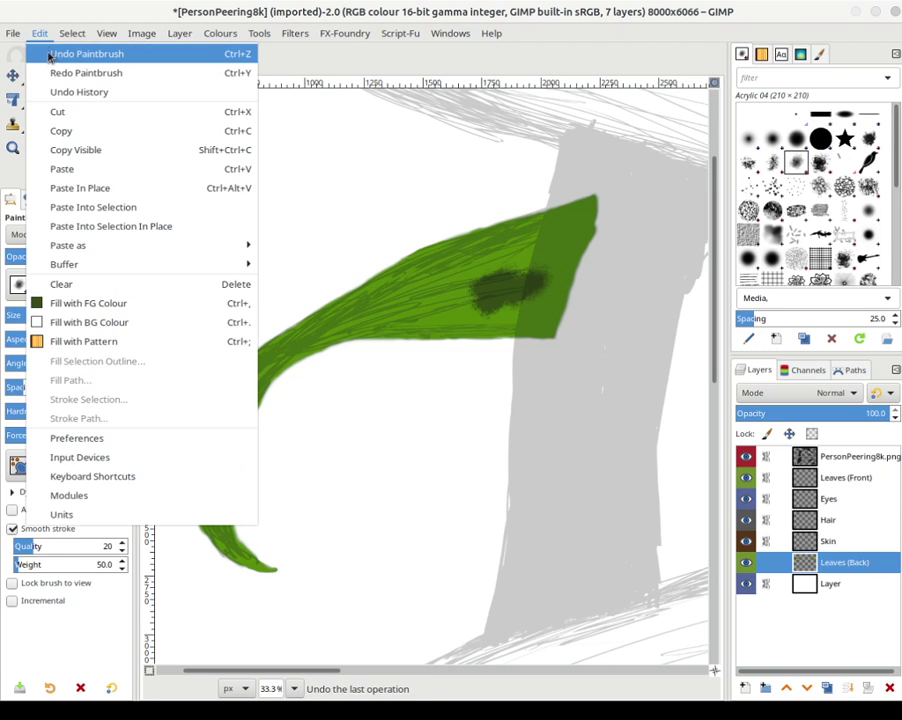
left_click(38, 33)
left_click(40, 34)
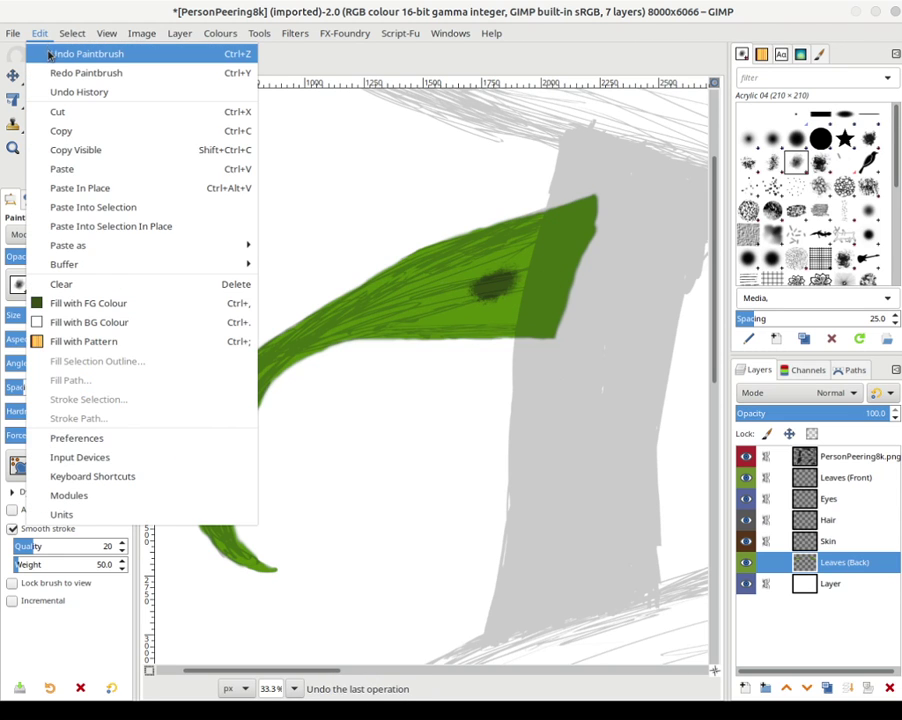
left_click(62, 54)
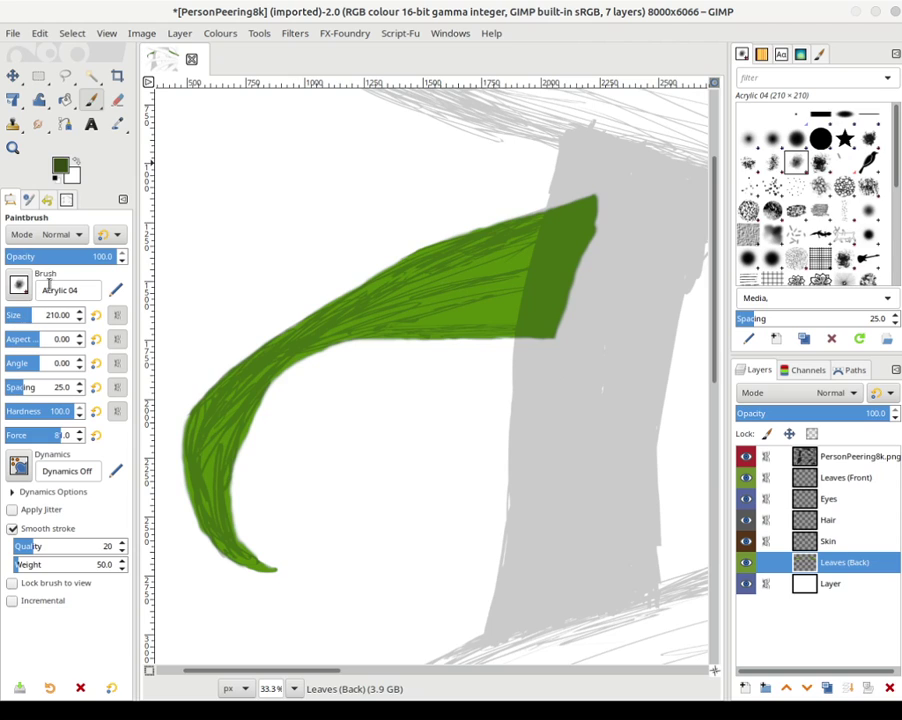
- Set the brush to size 19, hardness 24 and force 61, and undo its dark test strokes on the curled leaf
left_click_drag(42, 319, 16, 327)
left_click_drag(49, 418, 28, 418)
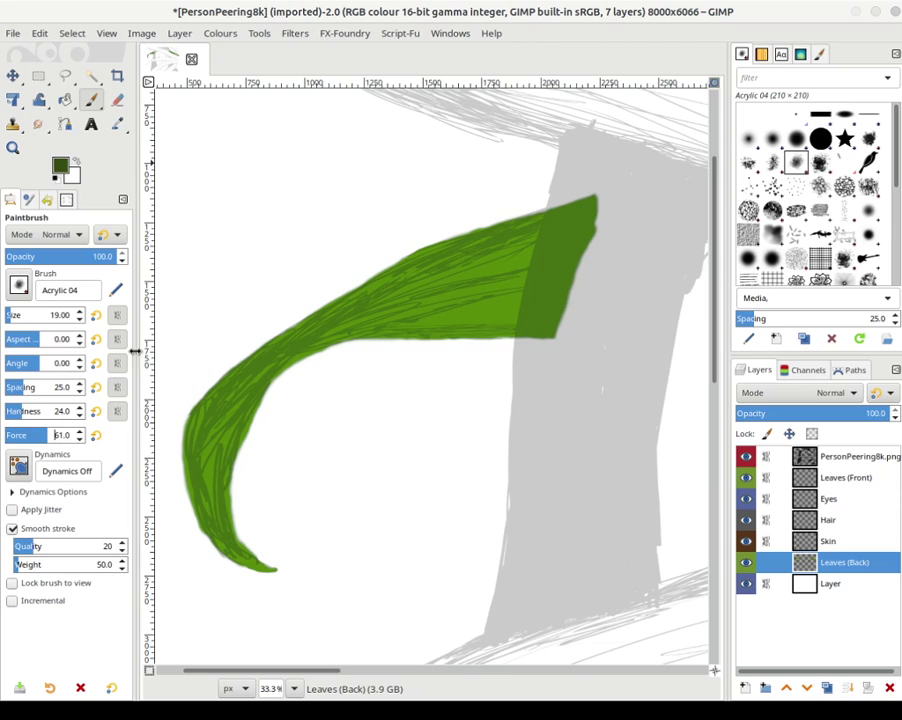
mouse_move(476, 305)
left_mouse_down()
mouse_move(514, 286)
mouse_move(486, 294)
left_mouse_up()
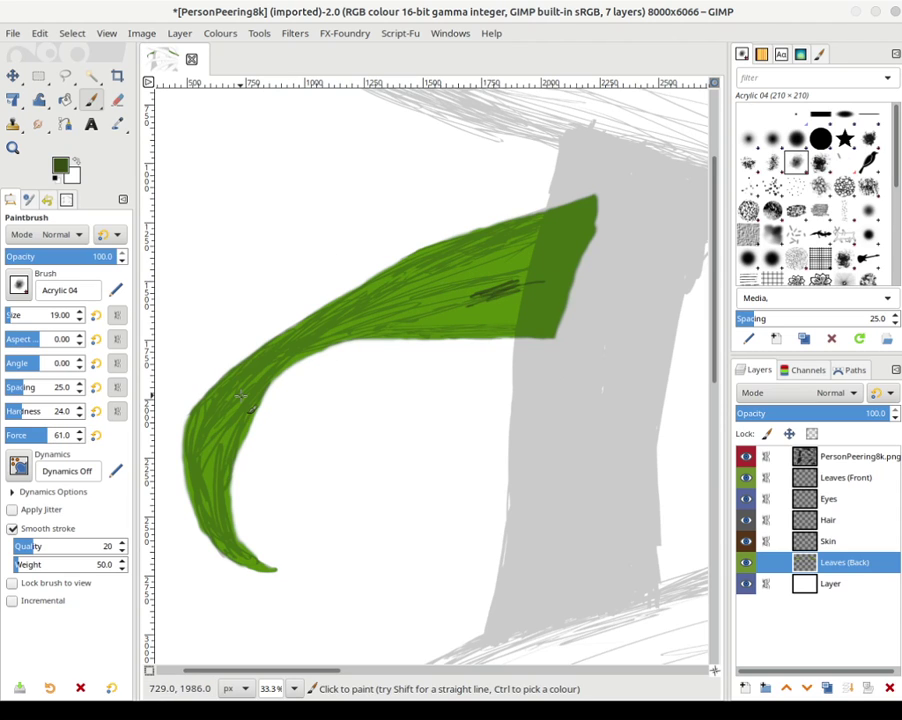
left_click(37, 34)
left_click(87, 53)
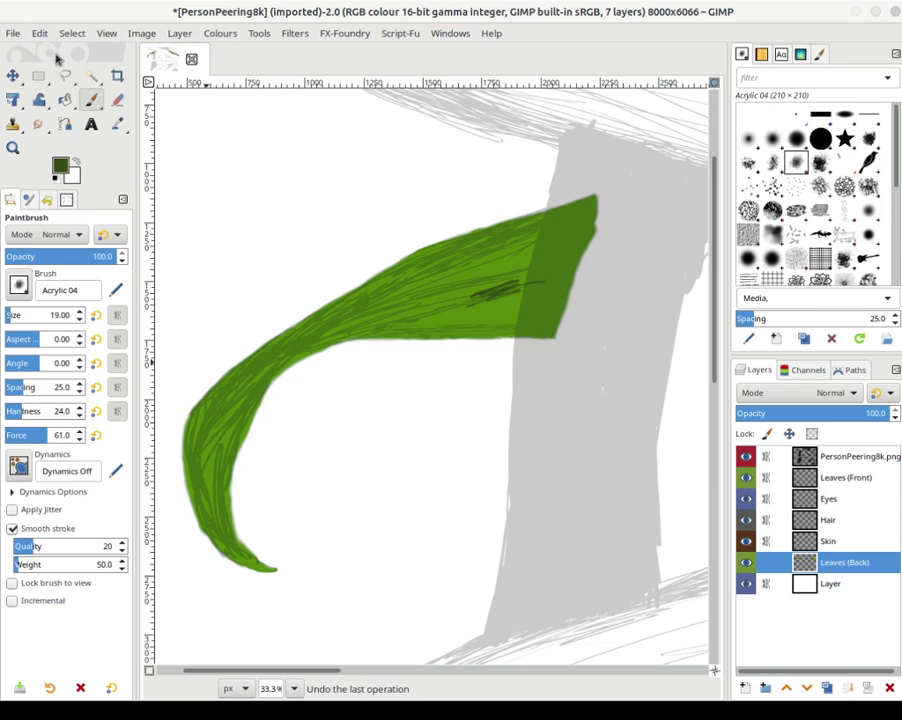
- Set the brush force to 18 with Basic Dynamics, and stroke dark green shading along the curled leaf's wide end
left_click(13, 436)
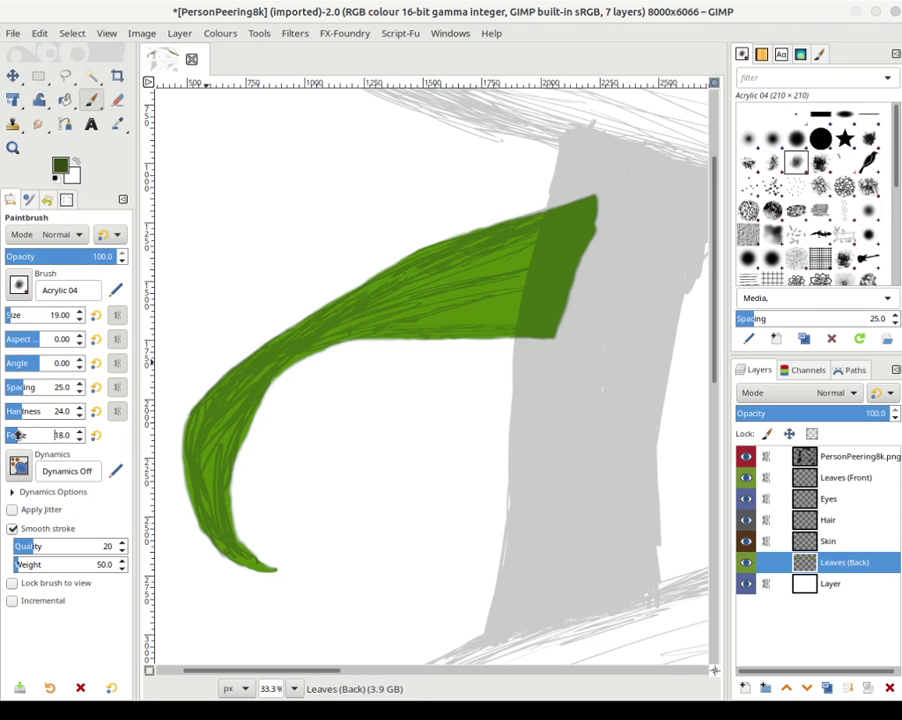
left_click(86, 470)
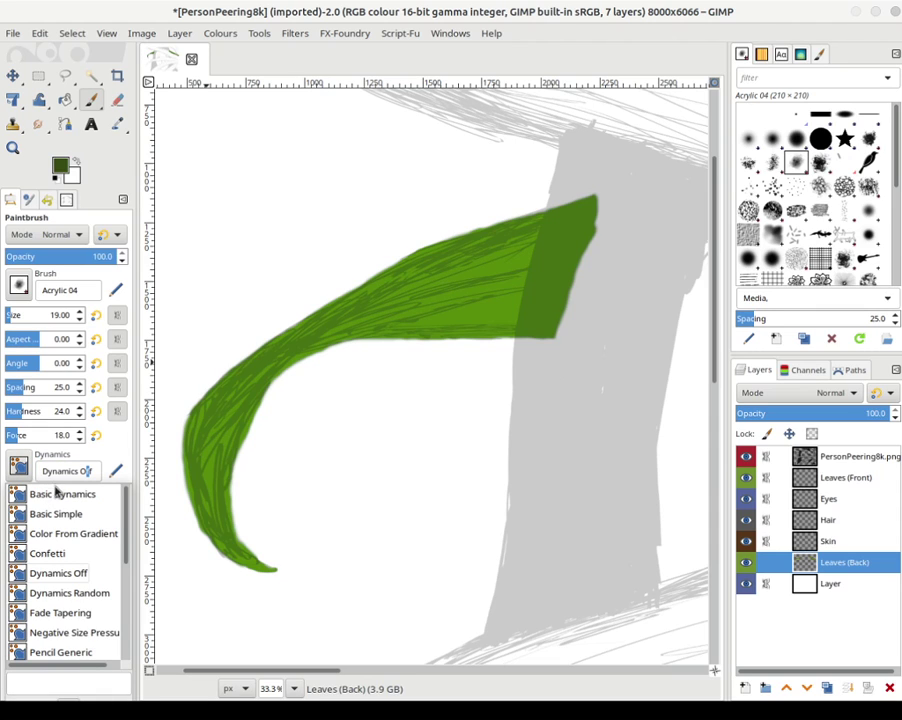
left_click(61, 497)
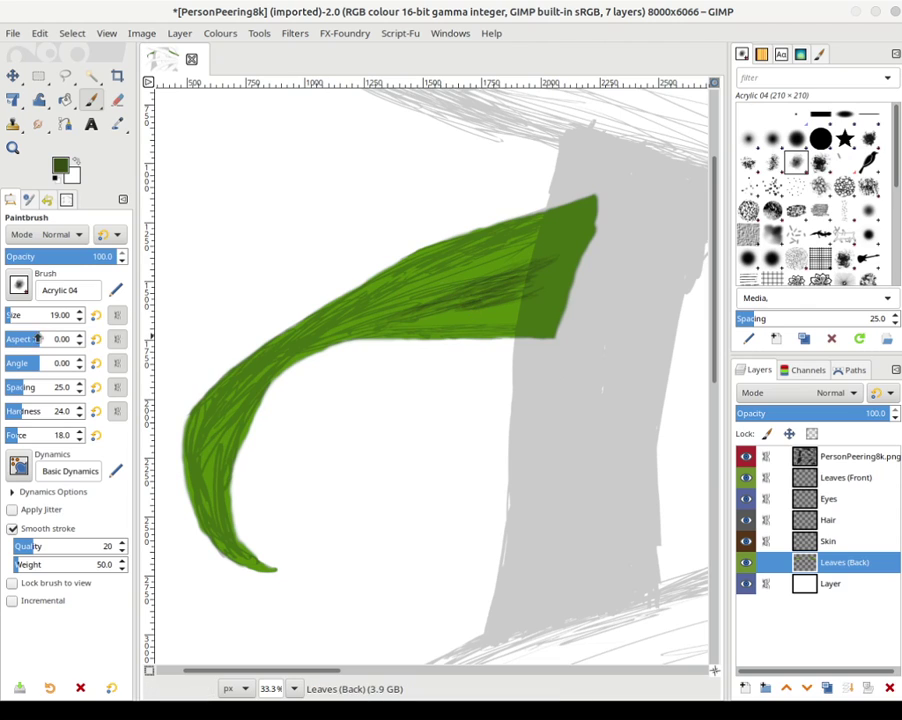
- Shade the curled leaf in dark green from wide end to tip at brush size 166, with the PersonPeering8k.png layer hidden
left_click_drag(22, 321, 28, 321)
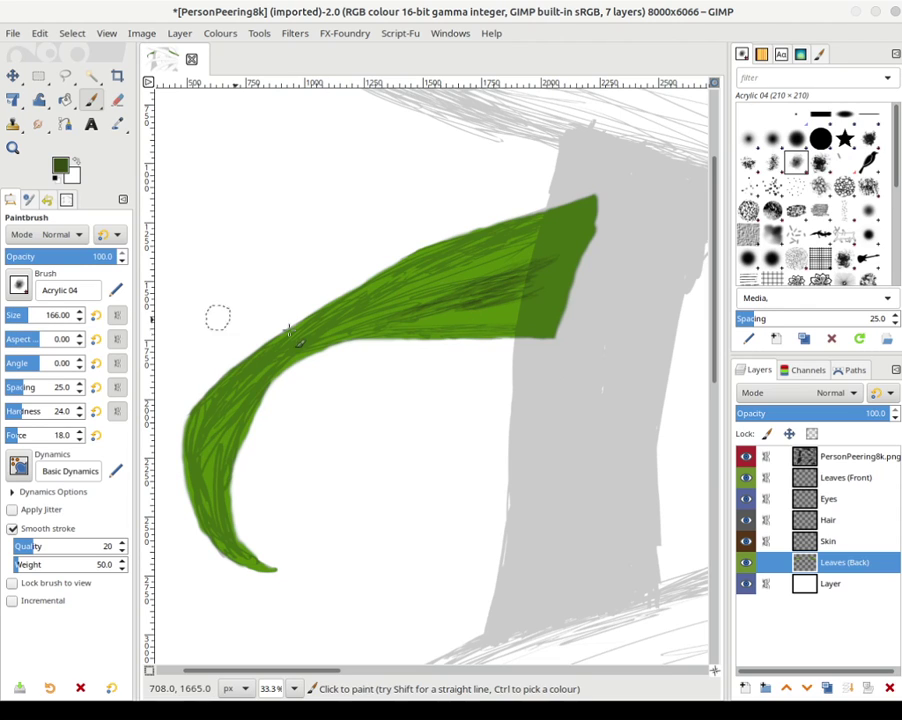
mouse_move(530, 282)
left_mouse_down()
mouse_move(449, 304)
mouse_move(496, 288)
left_mouse_up()
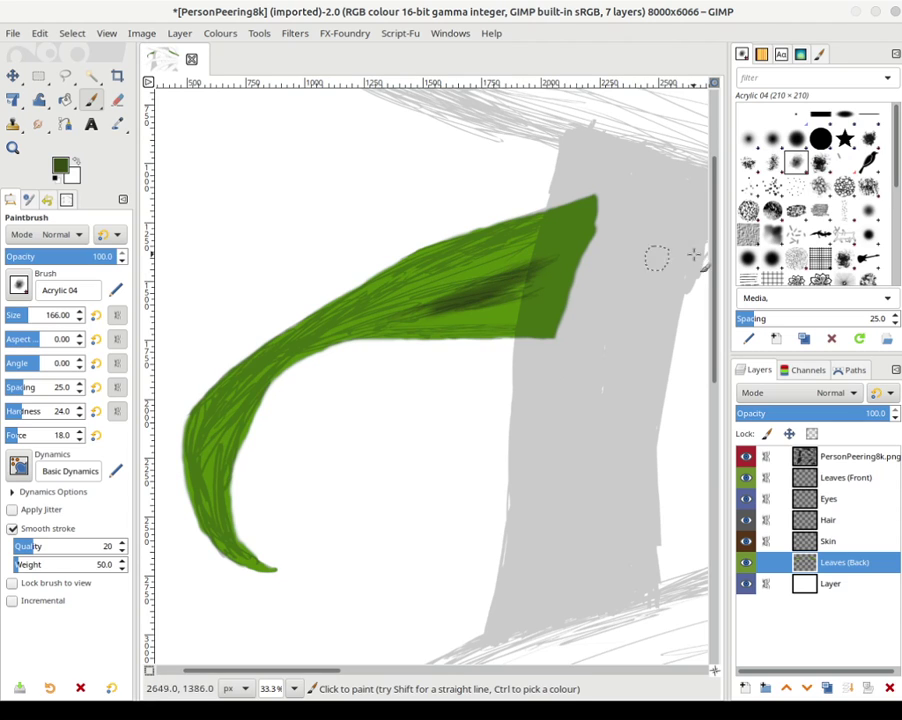
left_click(745, 456)
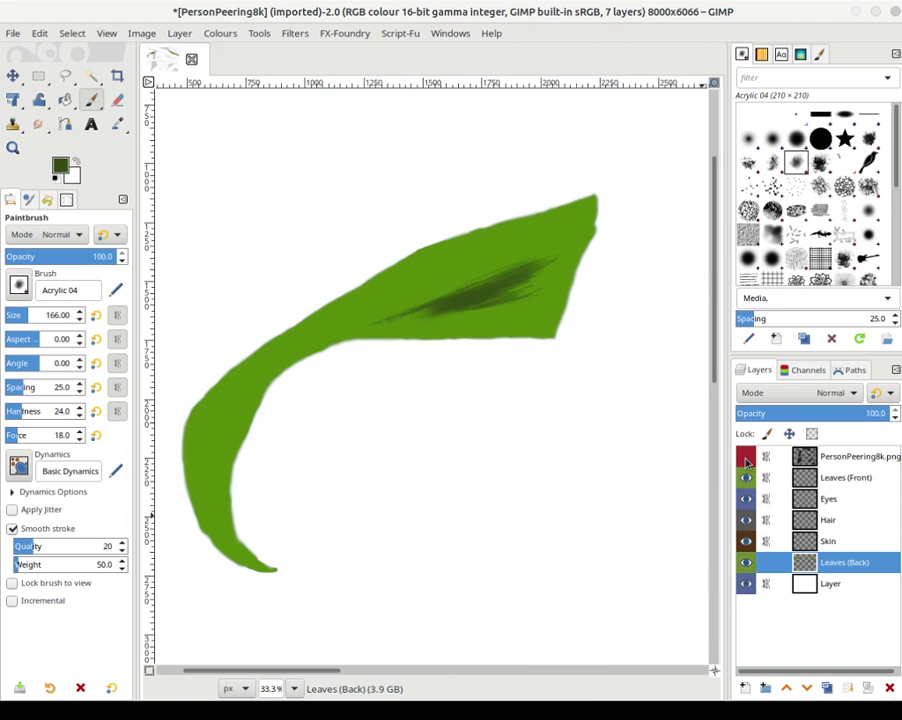
mouse_move(510, 270)
left_mouse_down()
mouse_move(483, 284)
mouse_move(520, 307)
mouse_move(512, 285)
mouse_move(554, 292)
mouse_move(557, 268)
mouse_move(569, 281)
mouse_move(572, 255)
mouse_move(588, 256)
mouse_move(497, 266)
mouse_move(395, 311)
mouse_move(385, 318)
mouse_move(418, 318)
mouse_move(333, 354)
mouse_move(360, 322)
mouse_move(435, 276)
mouse_move(362, 316)
mouse_move(435, 274)
mouse_move(561, 258)
left_mouse_up()
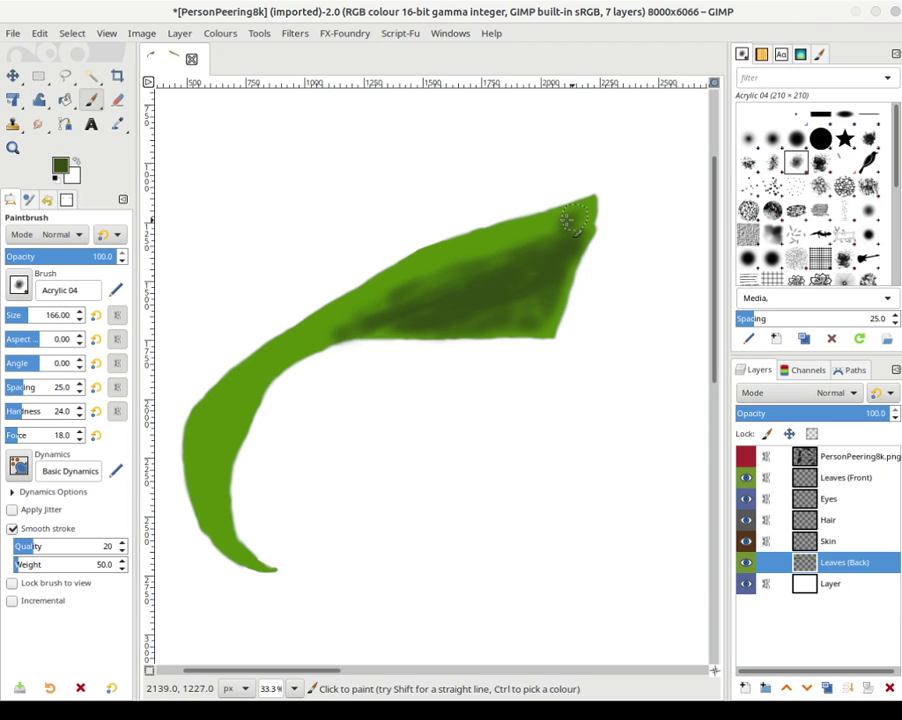
mouse_move(573, 222)
left_mouse_down()
mouse_move(508, 246)
mouse_move(542, 227)
mouse_move(466, 256)
mouse_move(447, 248)
mouse_move(464, 246)
mouse_move(327, 318)
mouse_move(343, 310)
mouse_move(229, 408)
mouse_move(204, 467)
mouse_move(249, 394)
mouse_move(215, 425)
mouse_move(215, 444)
mouse_move(221, 431)
mouse_move(210, 404)
mouse_move(241, 458)
mouse_move(208, 462)
mouse_move(214, 516)
left_mouse_up()
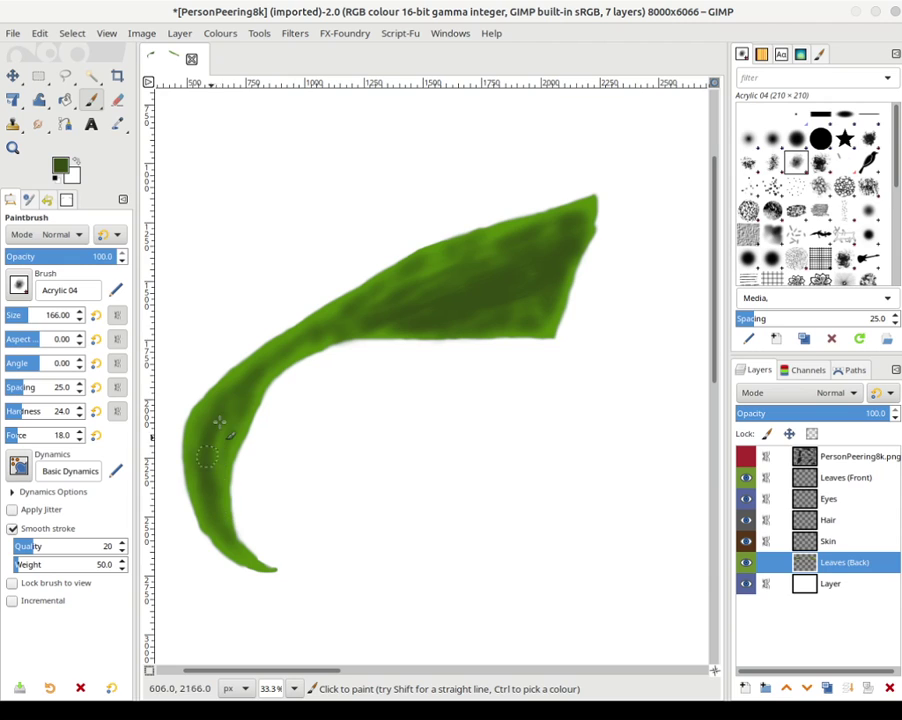
- Smudge the dark shading along the curled leaf's lower curve and narrow neck with Acrylic 04 at size 166
left_click(37, 124)
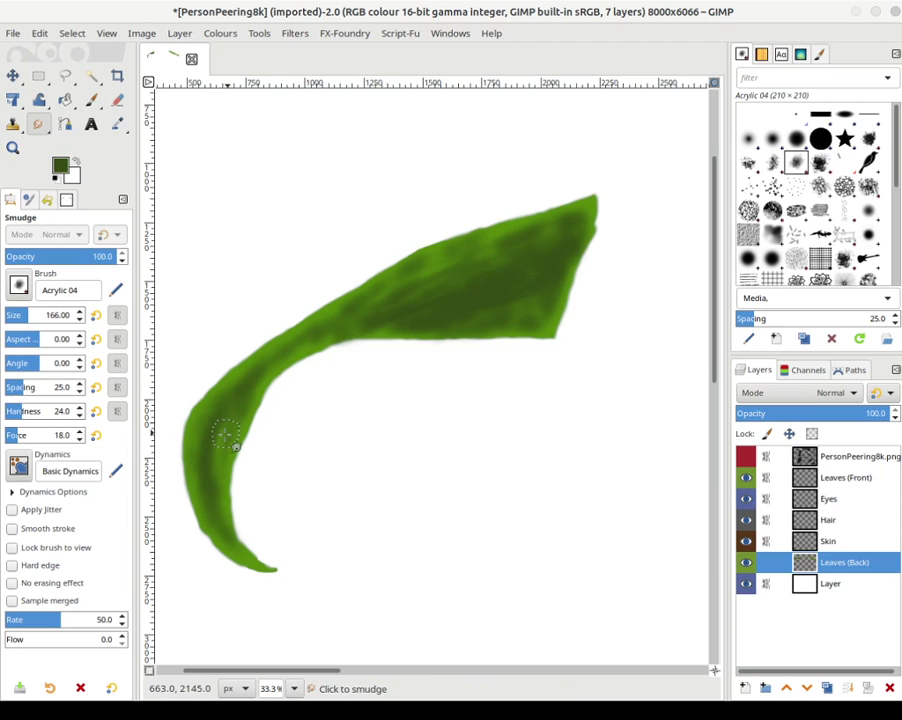
mouse_move(233, 398)
left_mouse_down()
mouse_move(209, 458)
mouse_move(209, 433)
mouse_move(222, 503)
left_mouse_up()
mouse_move(213, 426)
left_mouse_down()
mouse_move(219, 508)
mouse_move(206, 499)
left_mouse_up()
mouse_move(194, 442)
left_mouse_down()
mouse_move(220, 515)
mouse_move(205, 442)
mouse_move(219, 518)
mouse_move(209, 497)
mouse_move(207, 414)
mouse_move(311, 327)
left_mouse_up()
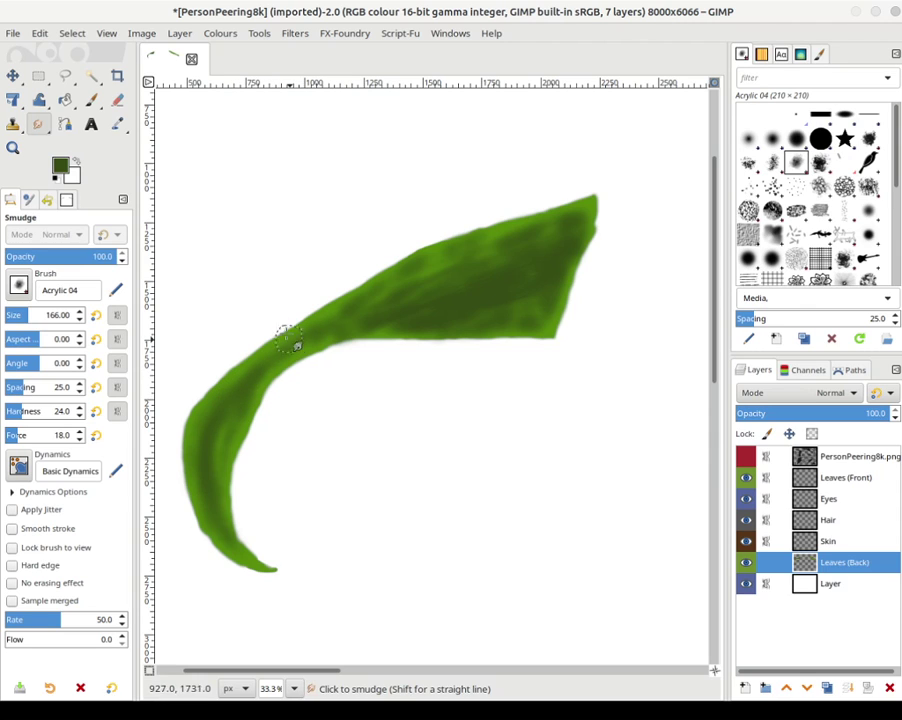
- Set the Smudge hardness to 51 and blend the curled leaf's shading from the curve up through its wide end
left_click_drag(31, 417, 43, 415)
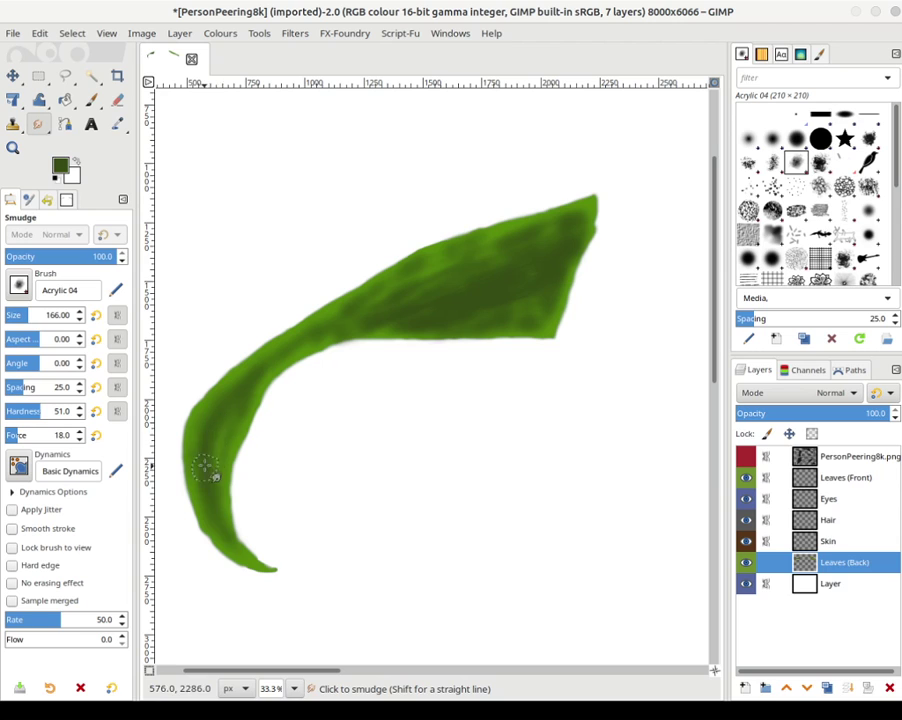
mouse_move(213, 440)
left_mouse_down()
mouse_move(211, 486)
mouse_move(284, 346)
mouse_move(364, 309)
mouse_move(449, 287)
mouse_move(460, 273)
mouse_move(396, 291)
mouse_move(444, 259)
mouse_move(386, 281)
mouse_move(471, 256)
mouse_move(411, 298)
mouse_move(453, 274)
mouse_move(397, 296)
mouse_move(447, 271)
left_mouse_up()
mouse_move(378, 310)
left_mouse_down()
mouse_move(438, 283)
mouse_move(408, 305)
mouse_move(463, 285)
mouse_move(419, 313)
mouse_move(484, 287)
mouse_move(476, 281)
mouse_move(458, 291)
mouse_move(529, 270)
left_mouse_up()
mouse_move(458, 285)
left_mouse_down()
mouse_move(516, 268)
mouse_move(509, 273)
mouse_move(499, 272)
mouse_move(509, 261)
left_mouse_up()
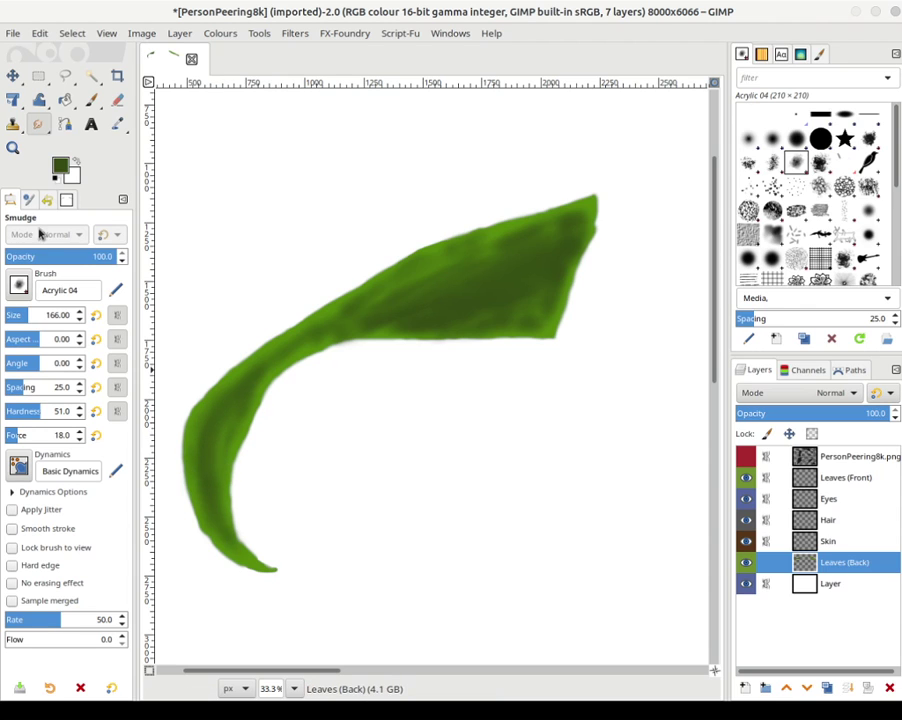
- Switch the Smudge tool to the 2. Hardness 100 brush and keep the tool options docked
left_click(19, 286)
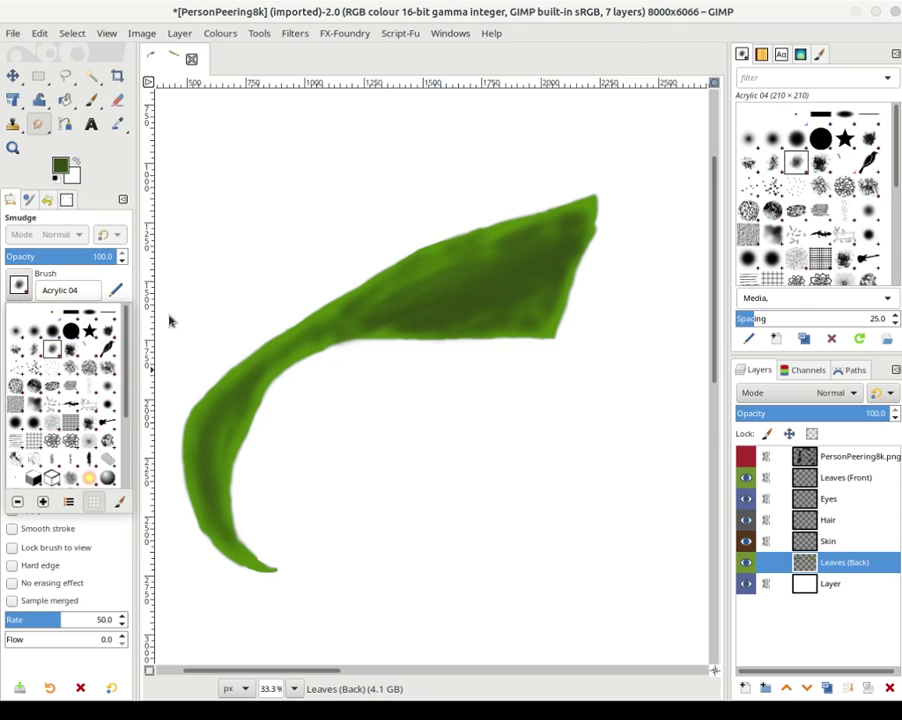
left_click(71, 330)
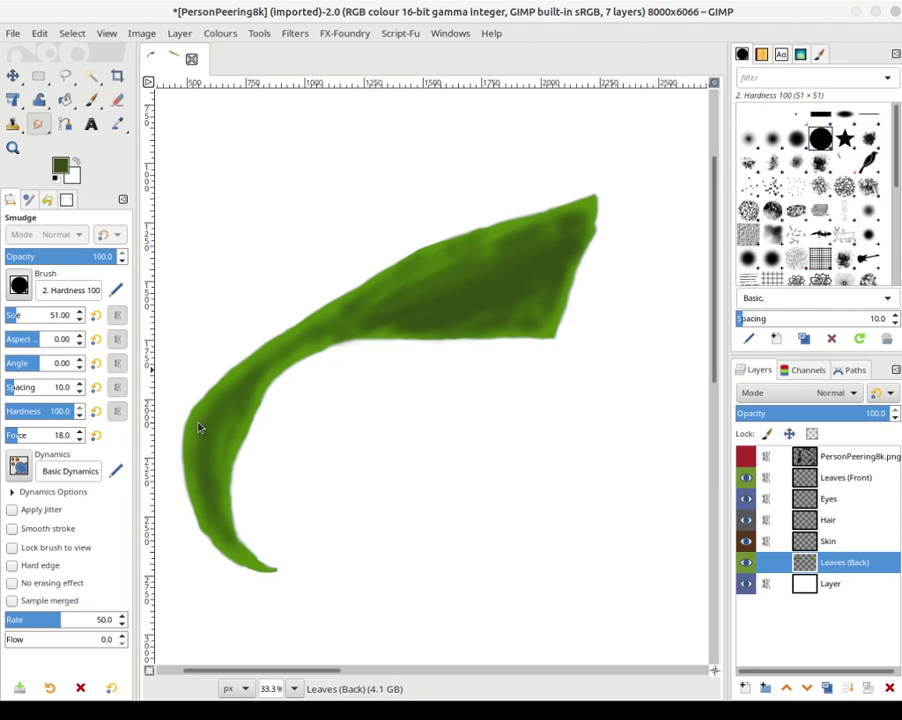
left_click_drag(10, 199, 193, 414)
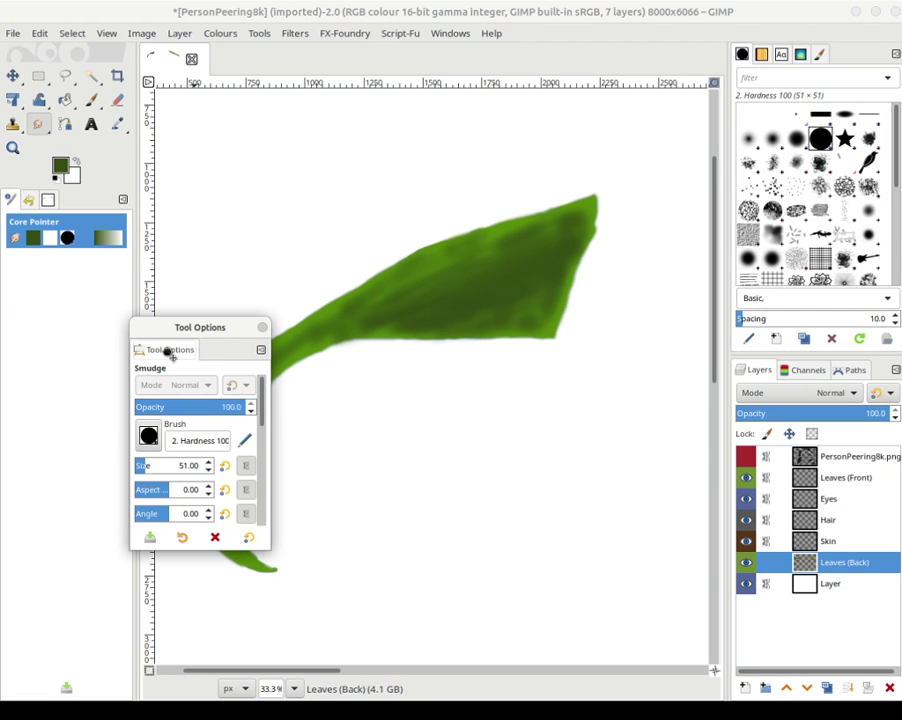
mouse_move(170, 352)
left_mouse_down()
mouse_move(16, 316)
mouse_move(22, 304)
mouse_move(18, 322)
left_mouse_up()
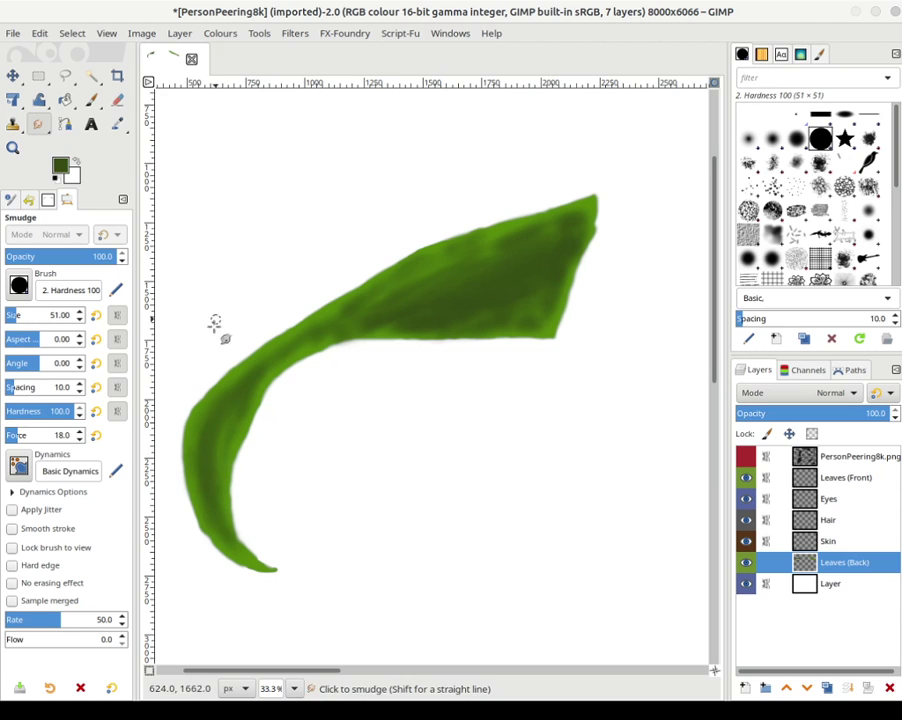
- Raise the Smudge force to about 76 and open the Basic Dynamics preset in the dynamics editor
left_click(40, 435)
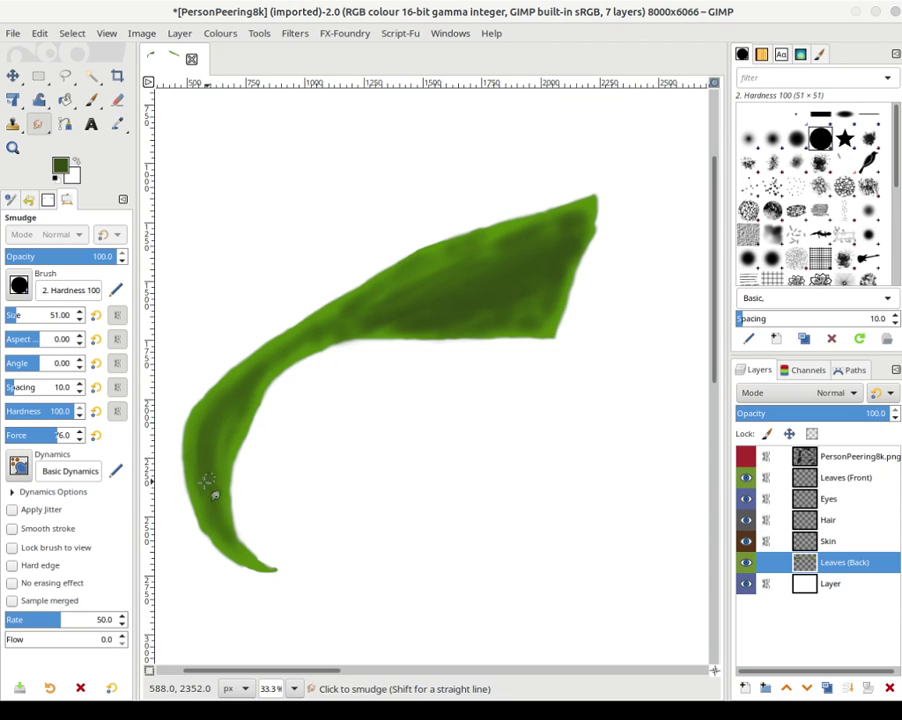
left_click(22, 463)
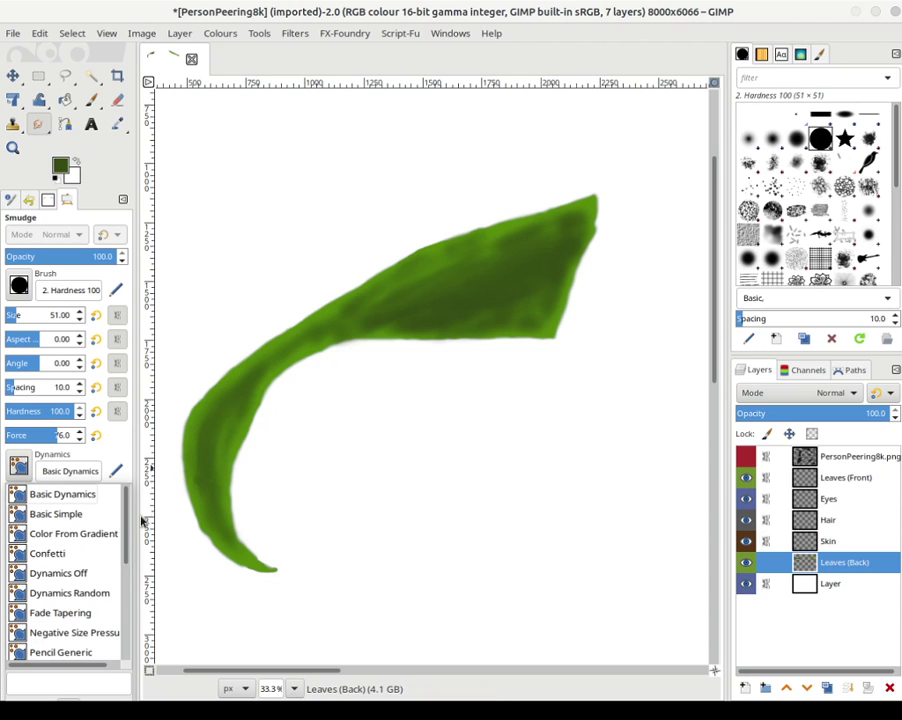
mouse_move(126, 550)
left_mouse_down()
mouse_move(134, 651)
mouse_move(125, 536)
left_mouse_up()
left_click(462, 274)
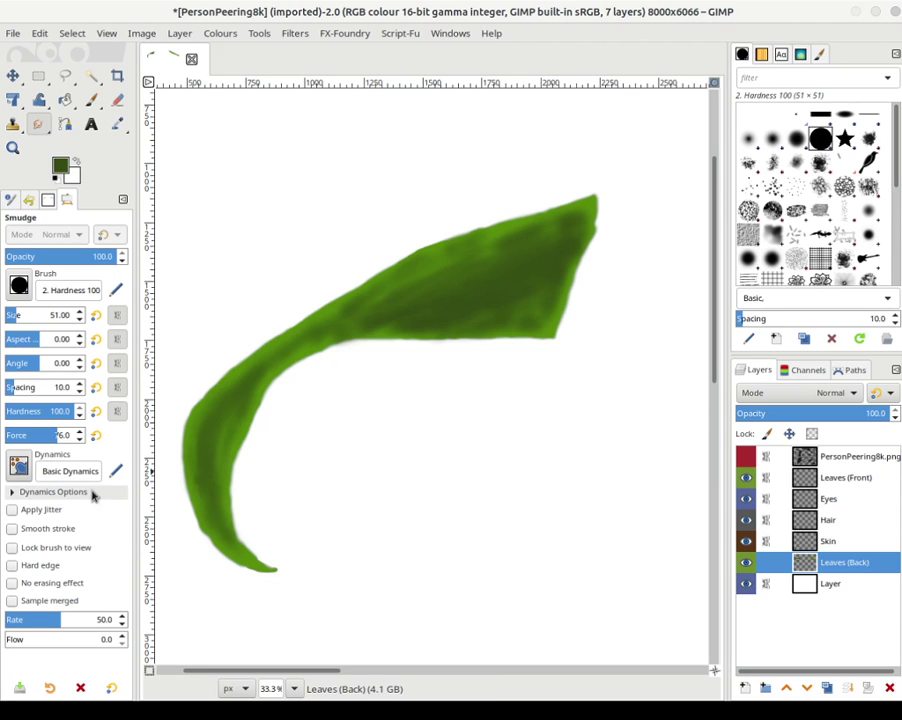
left_click(22, 474)
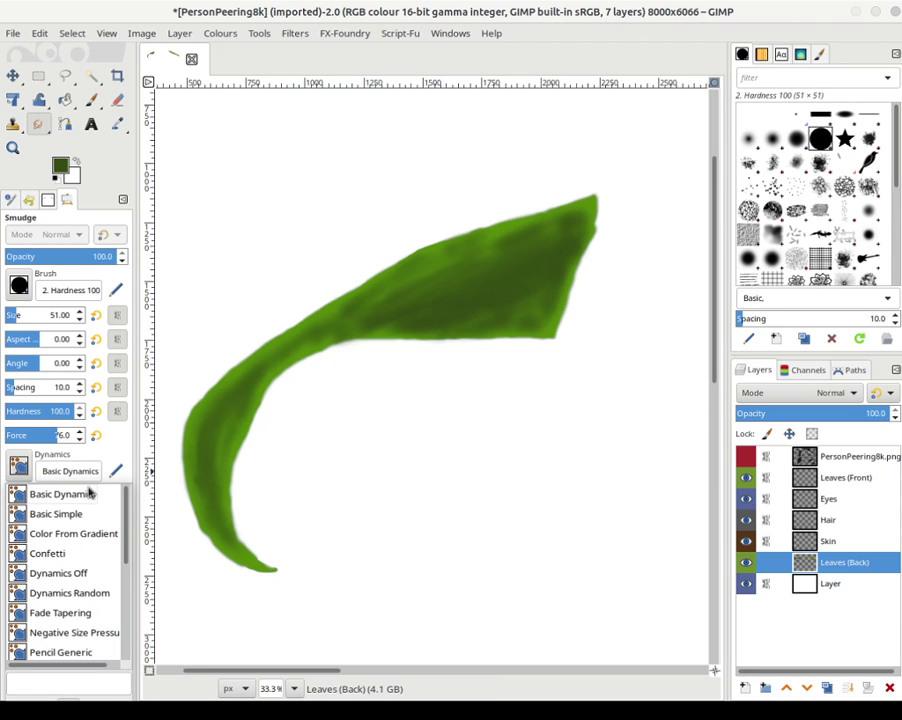
scroll(134, 560, "down", 5)
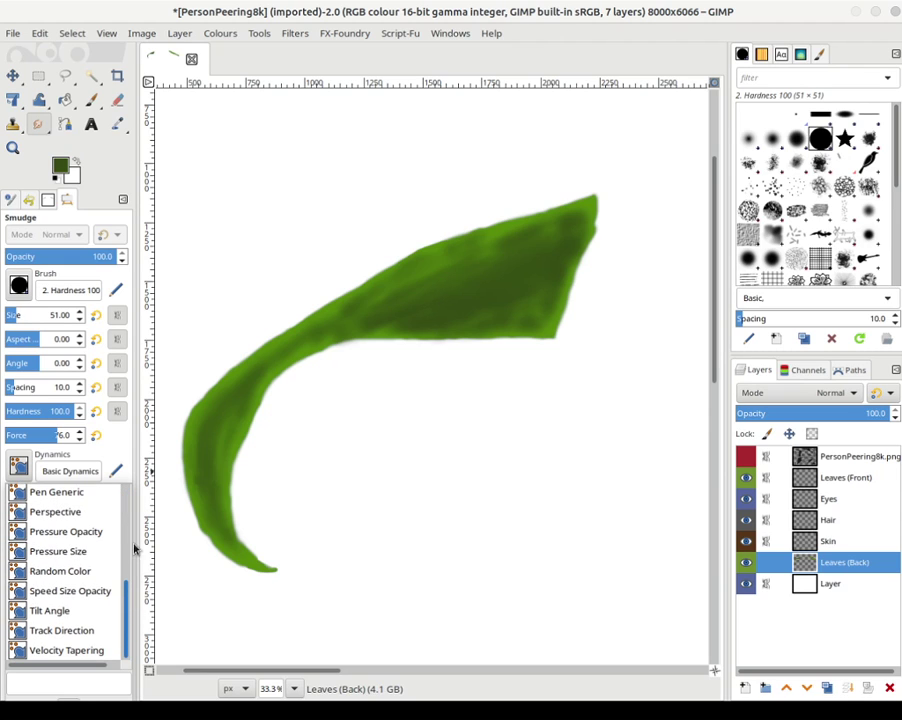
scroll(134, 548, "up", 5)
left_click(115, 481)
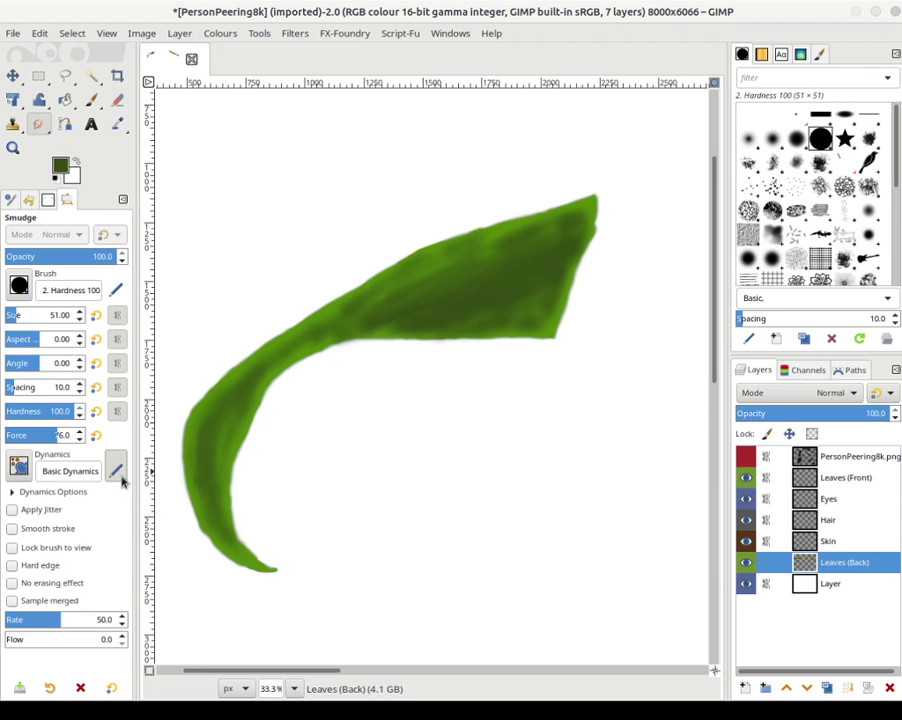
left_click(116, 472)
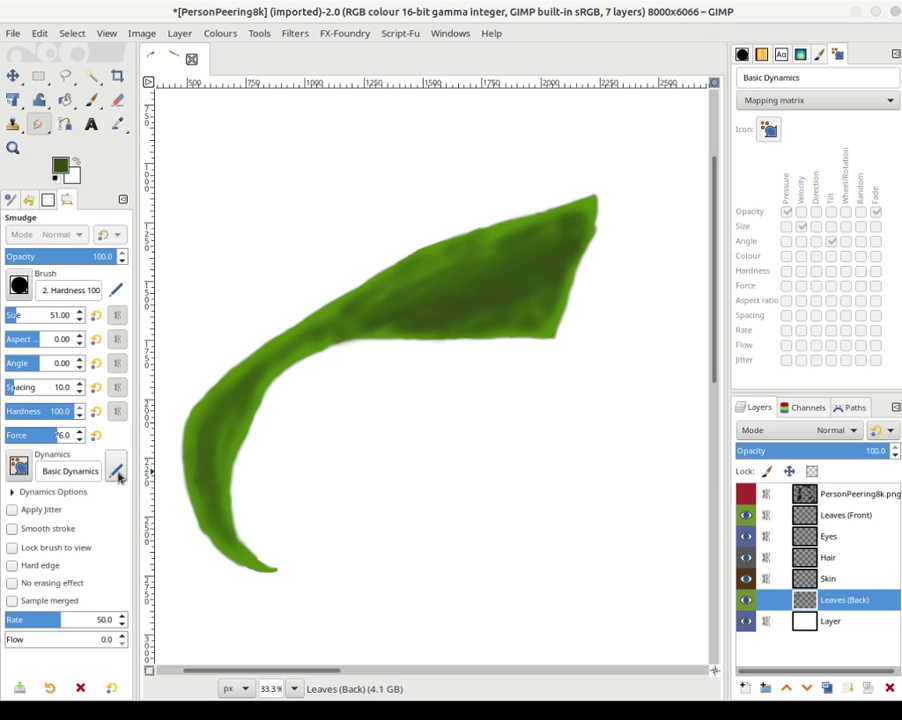
- Look through the available paint dynamics presets for the Smudge tool, keep Basic Dynamics, and return to the brush collection
left_click(22, 468)
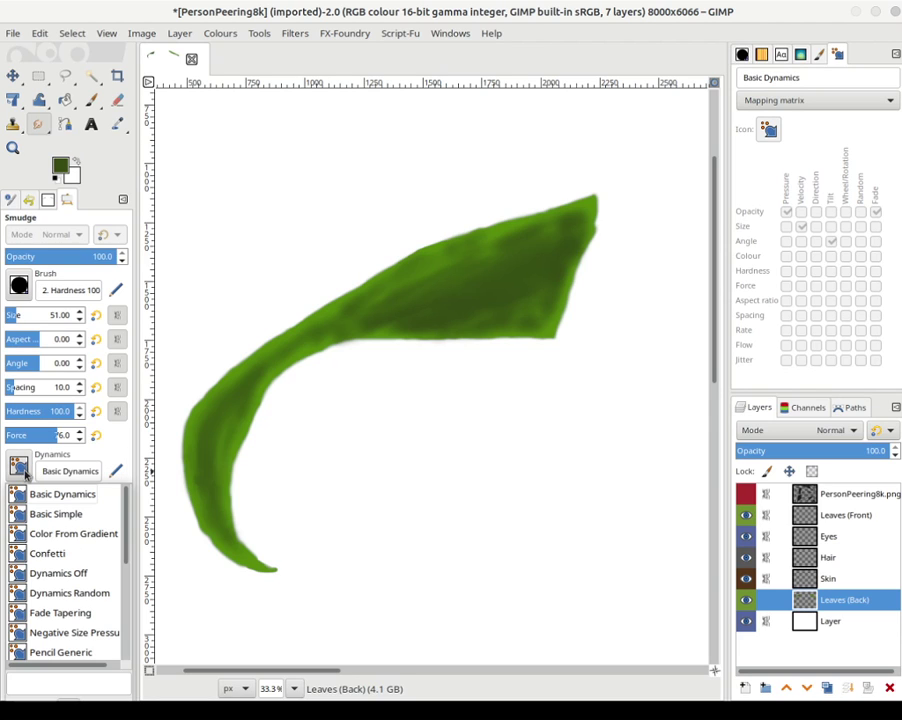
left_click(25, 473)
left_click(25, 473)
left_click(20, 466)
left_click(20, 466)
scroll(104, 571, "down", 5)
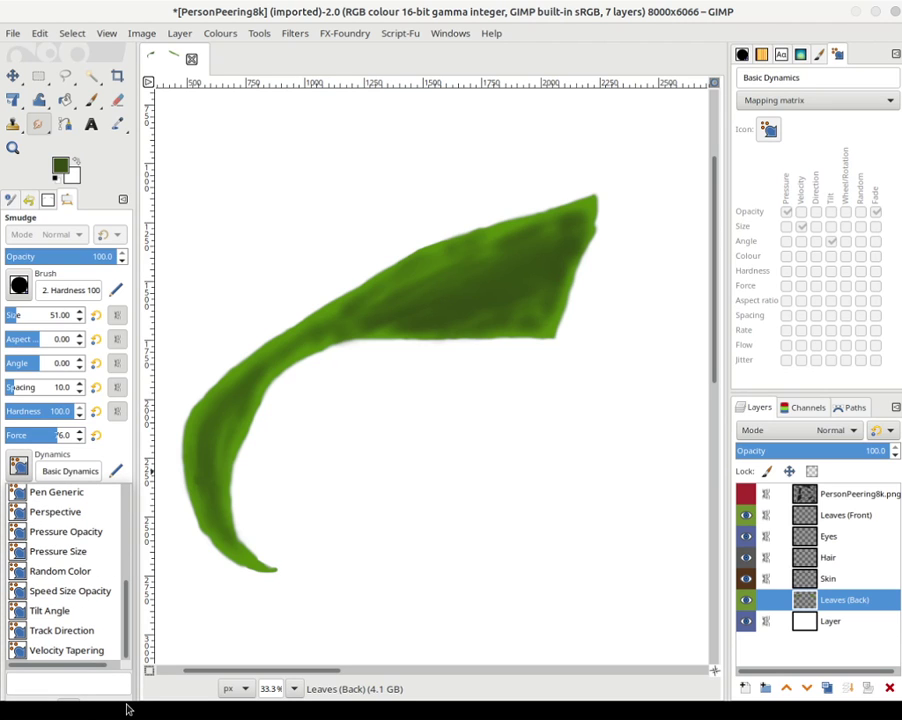
left_click(47, 455)
left_click(66, 470)
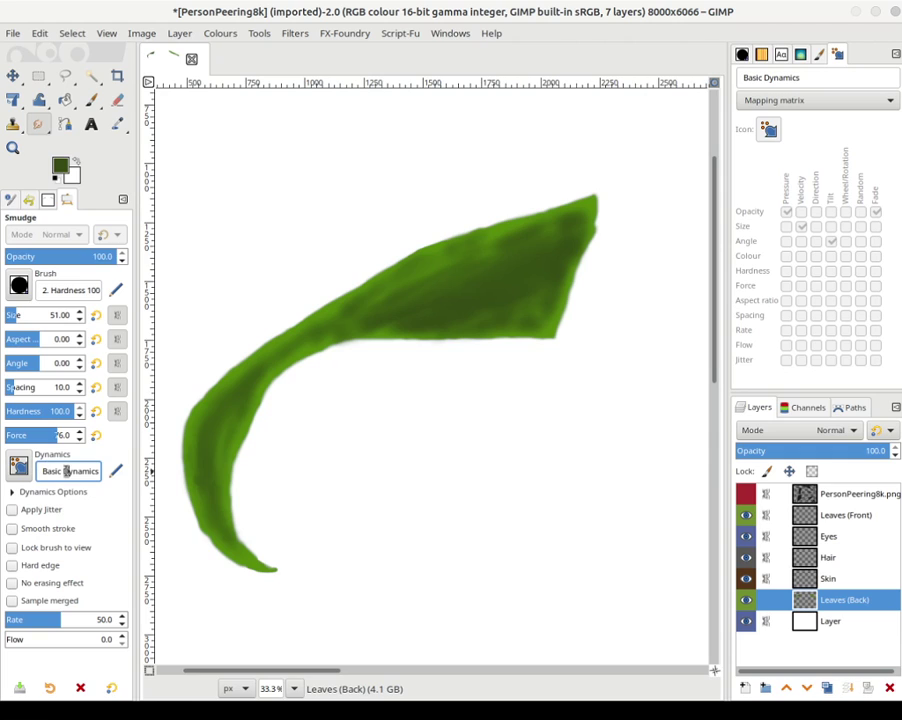
left_click(9, 474)
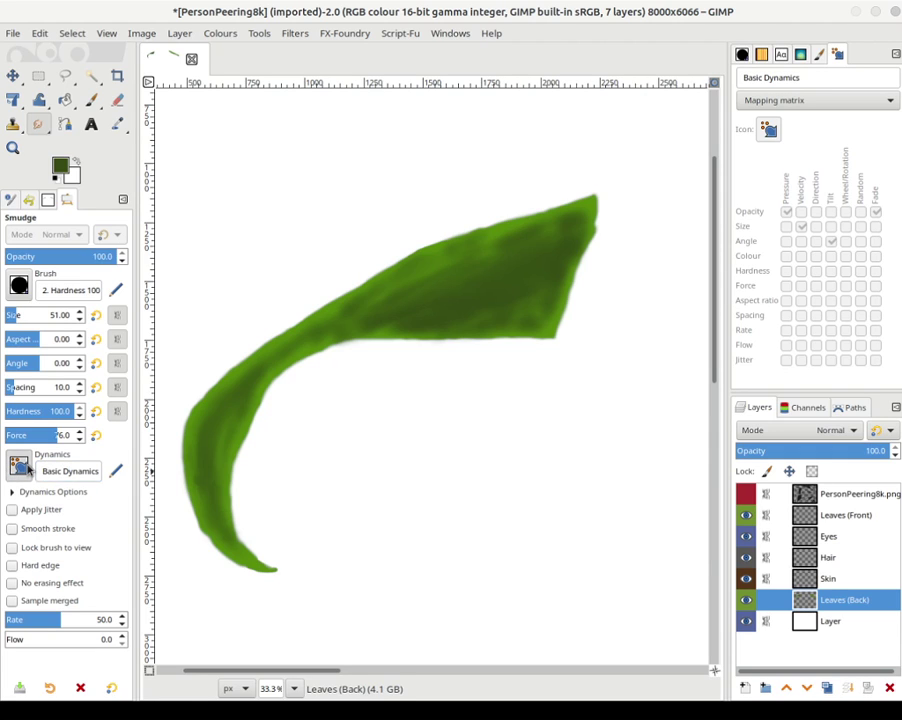
left_click(93, 473)
left_click(746, 58)
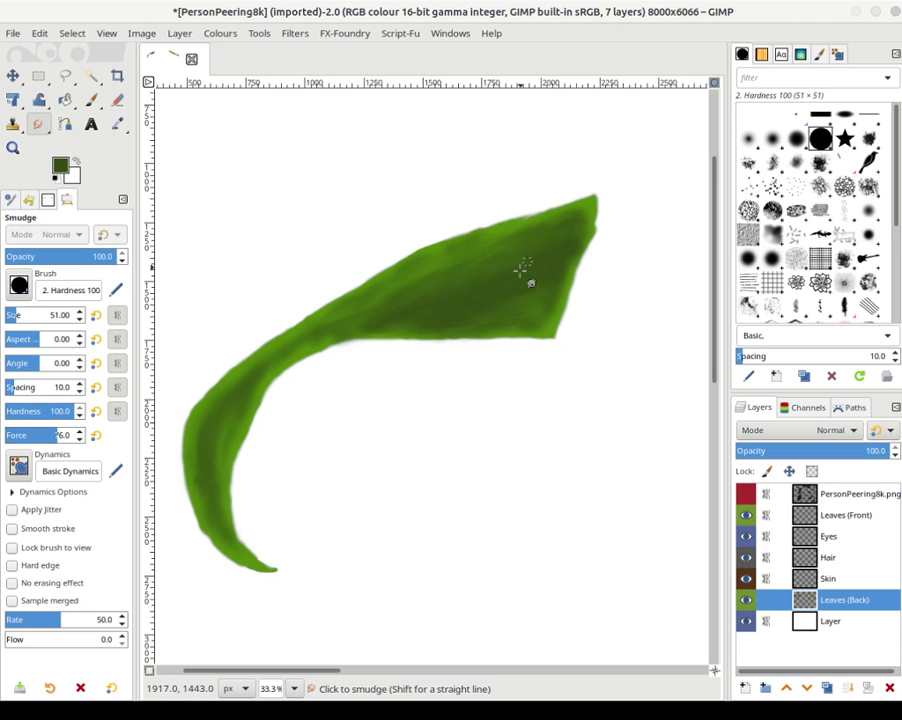
- Try smudging along the outer edge of the leaf's wide end and undo the last stroke
mouse_move(563, 271)
left_mouse_down()
mouse_move(548, 321)
mouse_move(554, 288)
left_mouse_up()
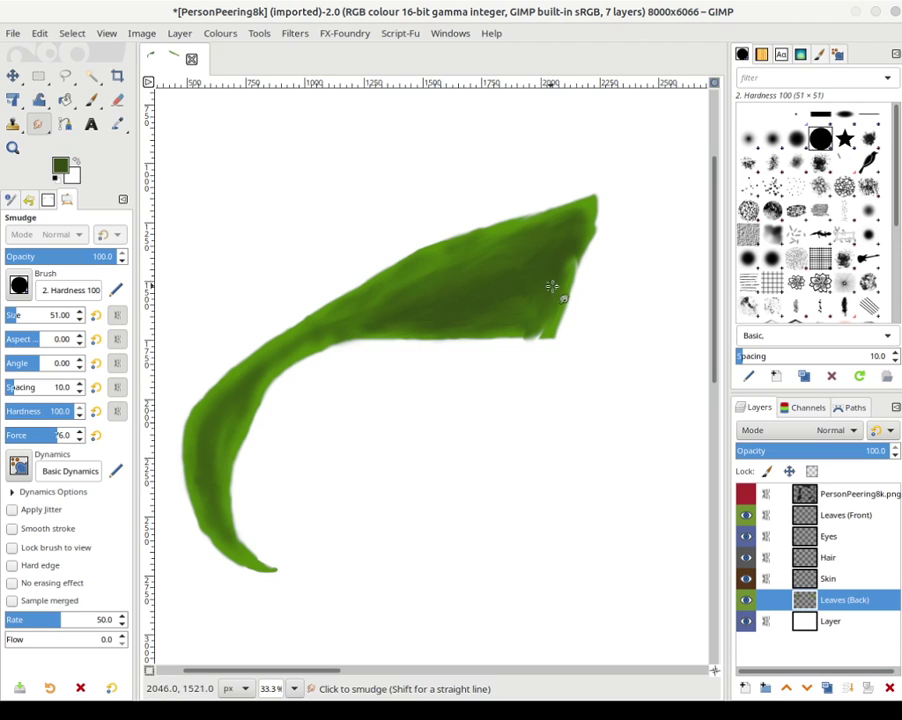
left_click(38, 34)
left_click(47, 50)
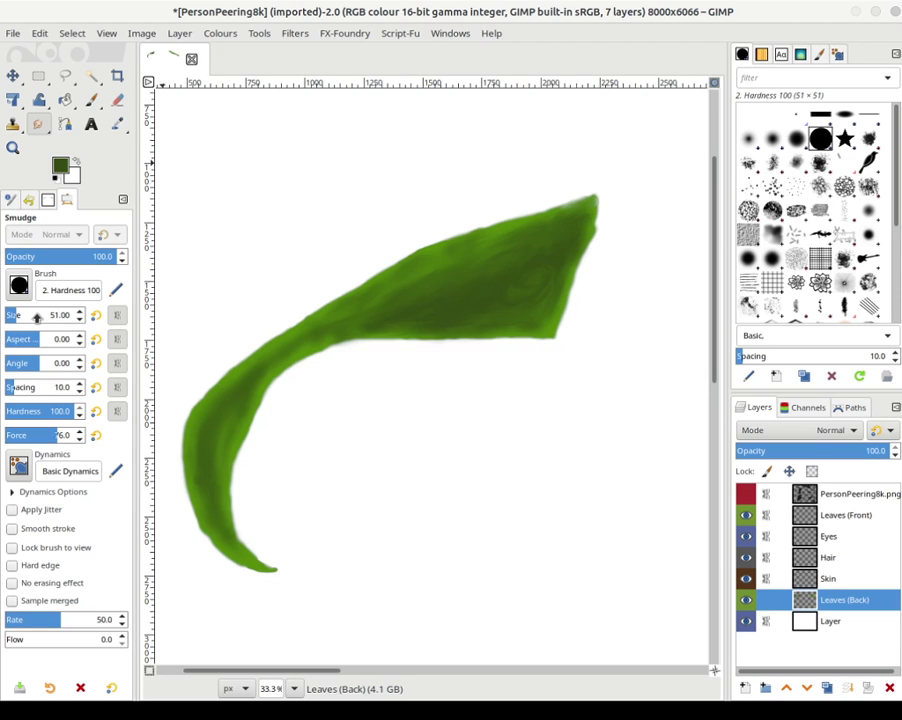
- Set the Smudge size to 266 and blend the dark green across the leaf's wide end, undoing the stroke that smears the neck
left_click_drag(33, 316, 36, 317)
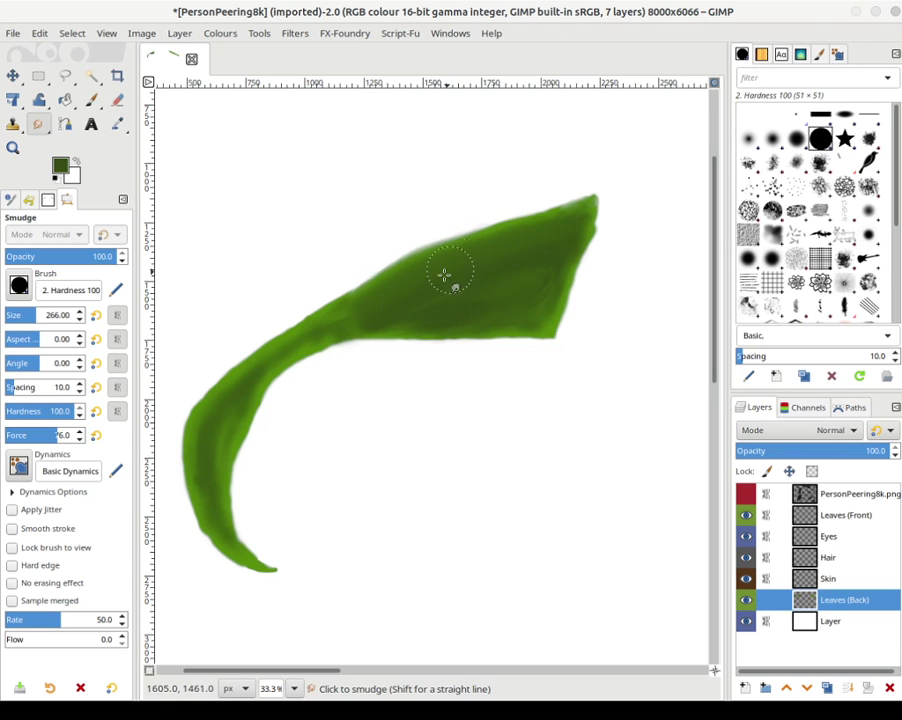
left_click_drag(423, 298, 335, 330)
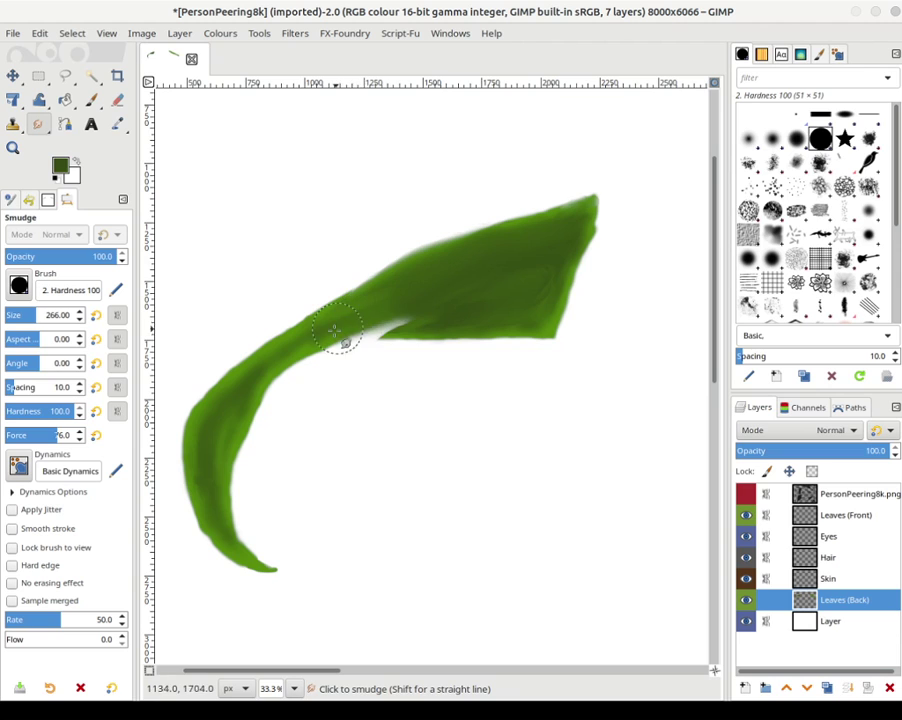
left_click(39, 33)
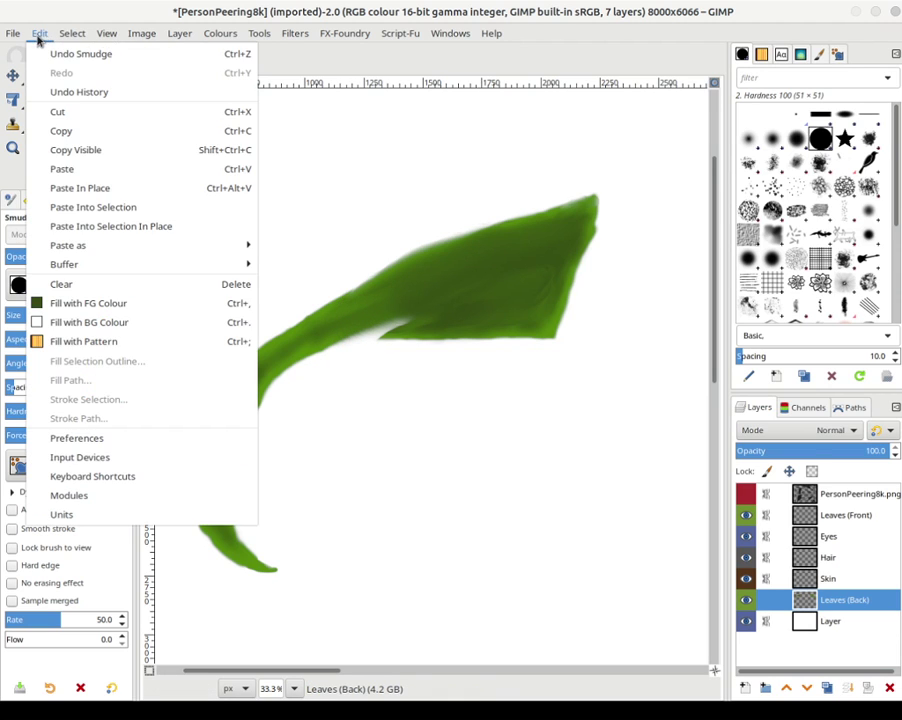
left_click(80, 54)
mouse_move(458, 311)
left_mouse_down()
mouse_move(368, 314)
mouse_move(330, 329)
mouse_move(413, 302)
mouse_move(507, 298)
mouse_move(542, 285)
mouse_move(549, 258)
mouse_move(539, 243)
mouse_move(380, 314)
mouse_move(479, 267)
left_mouse_up()
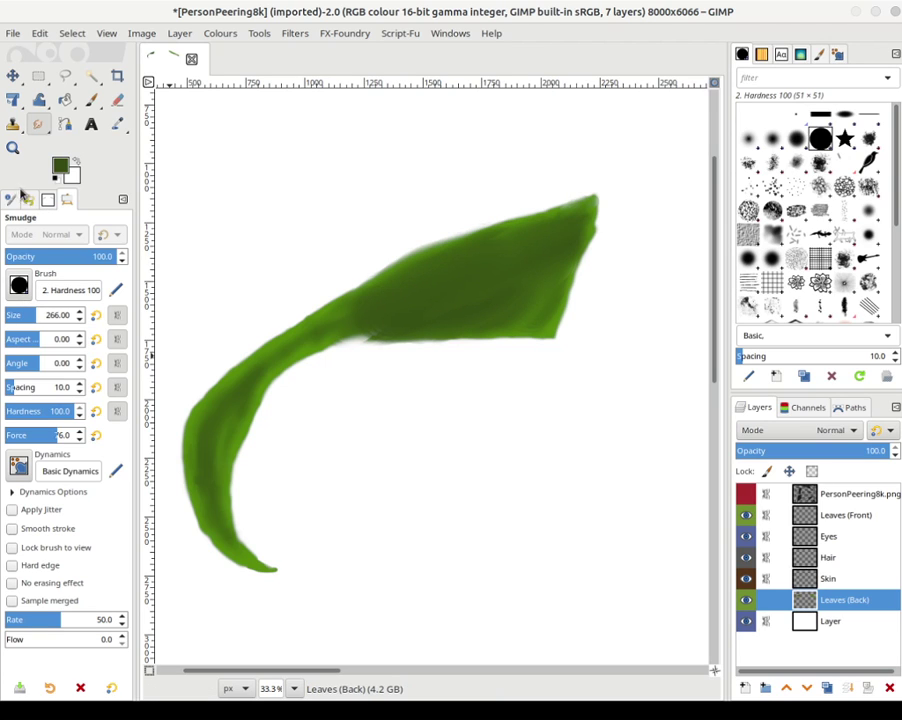
- Choose the 2. Hardness 050 brush and set the foreground colour to the lighter green 669e14
left_click(29, 276)
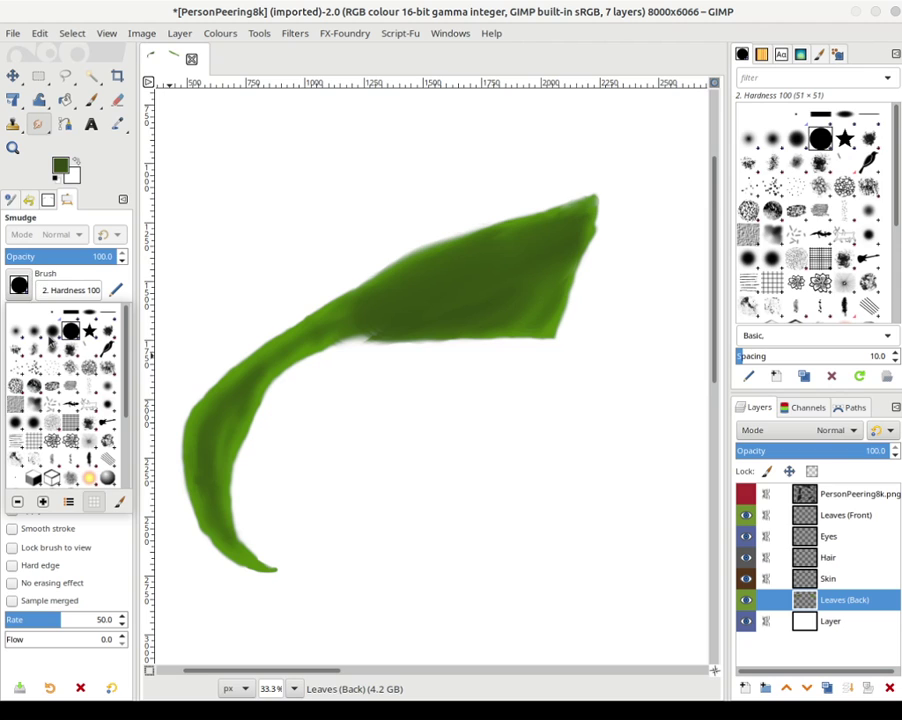
left_click(35, 332)
left_click(63, 168)
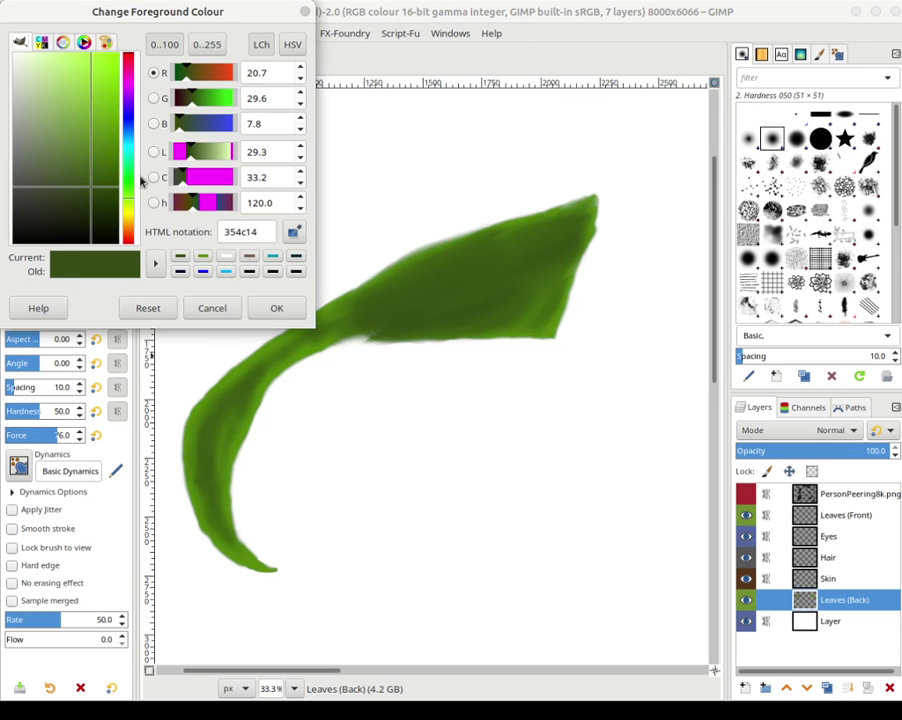
left_click(105, 127)
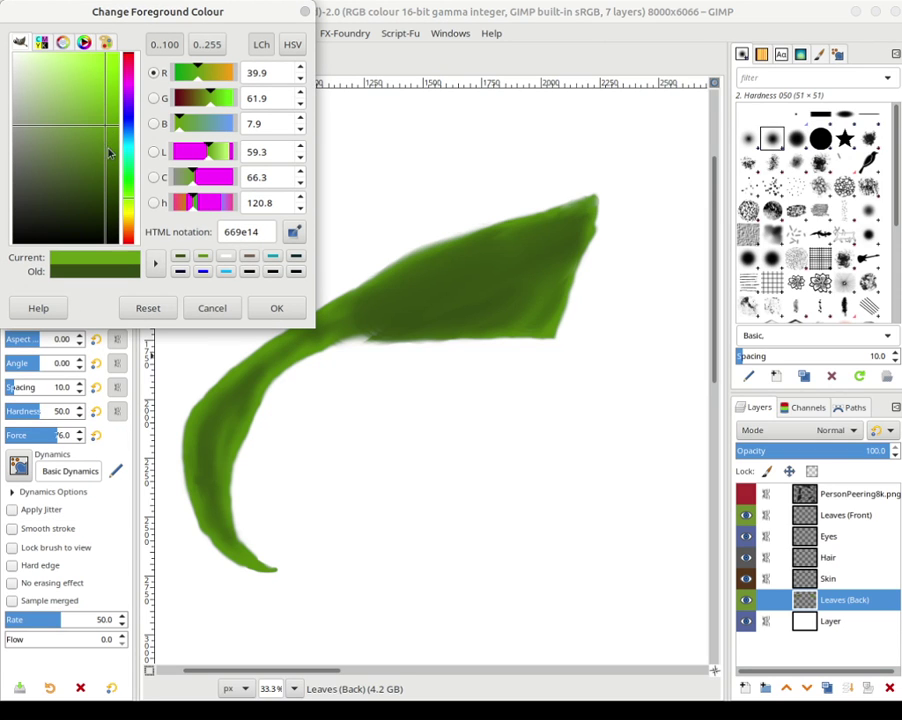
left_click(256, 307)
- Paint light green Paintbrush strokes at size 51 along the leaf's lower edge at the neck and lengthwise across its wide end
left_click(91, 100)
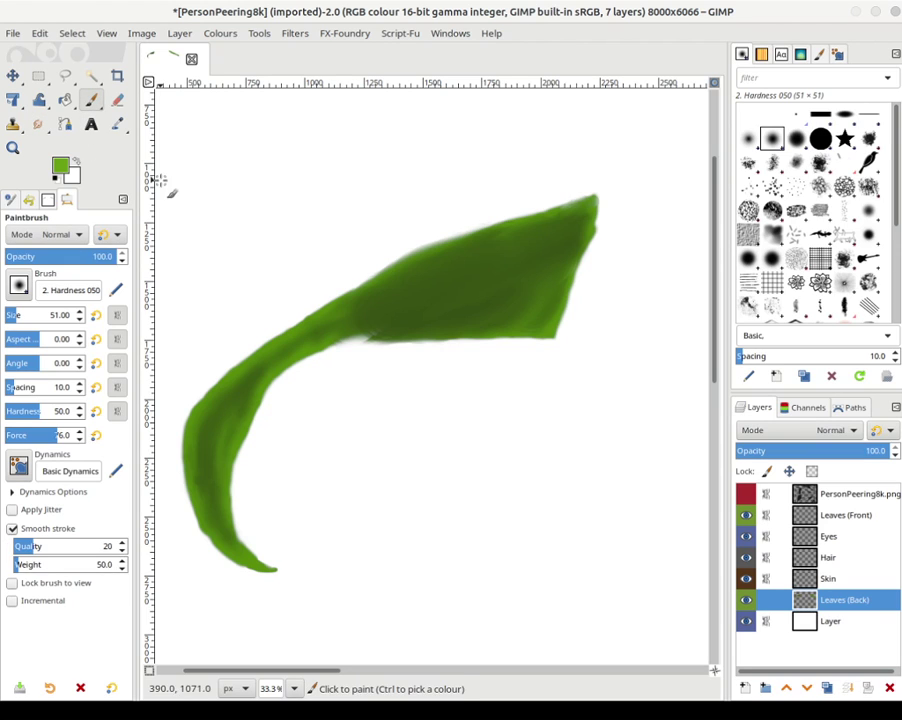
mouse_move(352, 332)
left_mouse_down()
mouse_move(376, 332)
mouse_move(356, 337)
left_mouse_up()
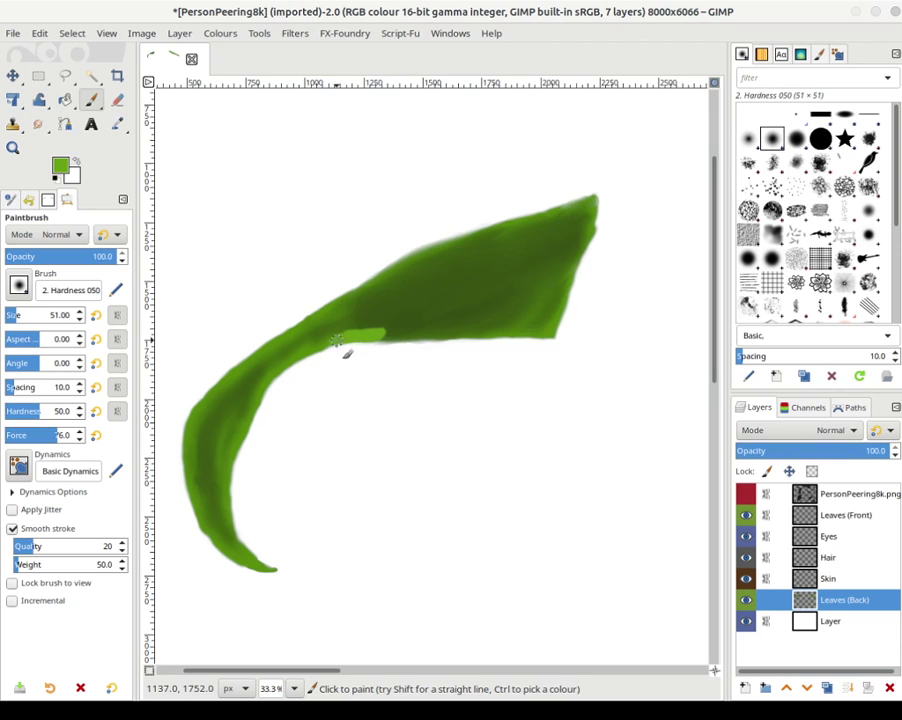
mouse_move(428, 270)
left_mouse_down()
mouse_move(517, 251)
mouse_move(372, 305)
left_mouse_up()
left_click(398, 280)
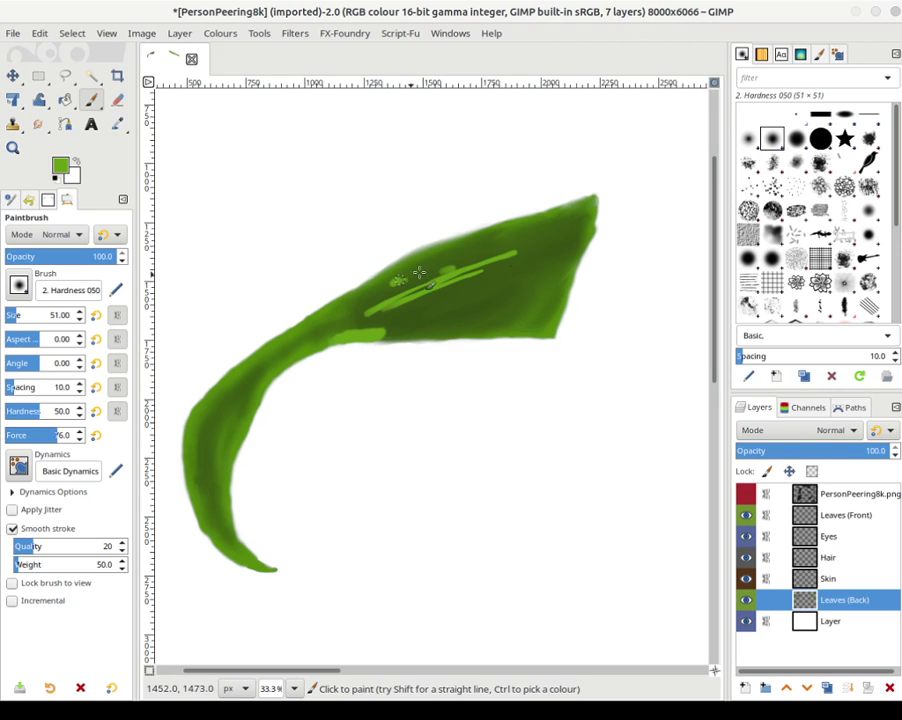
mouse_move(419, 272)
left_mouse_down()
mouse_move(536, 278)
mouse_move(564, 233)
mouse_move(437, 298)
mouse_move(446, 311)
mouse_move(532, 292)
mouse_move(500, 303)
mouse_move(519, 264)
left_mouse_up()
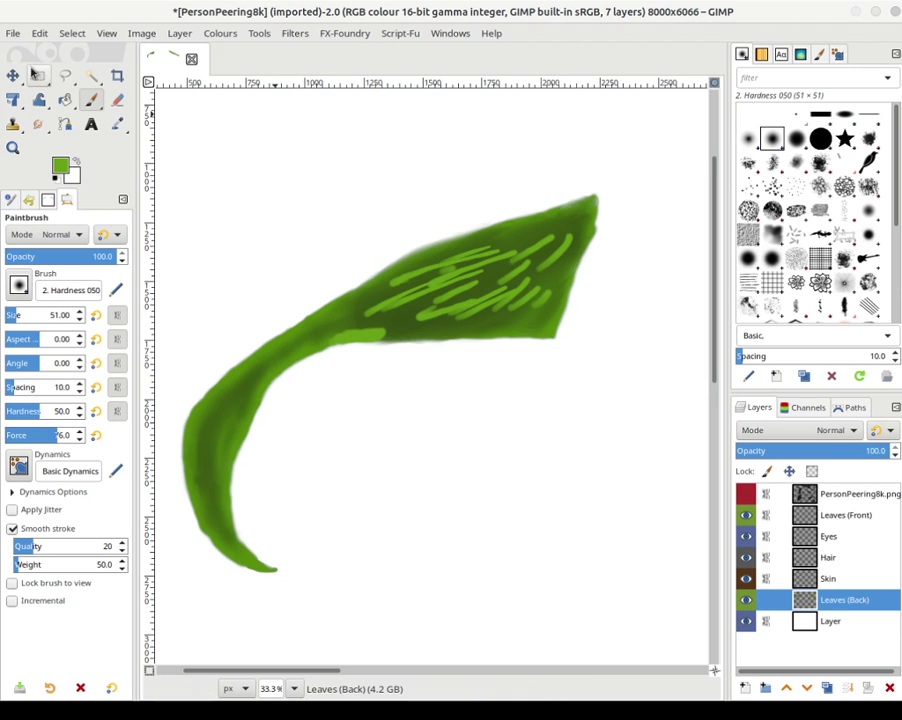
- Smudge the light green strokes into the dark shading across the leaf's wide end and neck at size 51
left_click(37, 124)
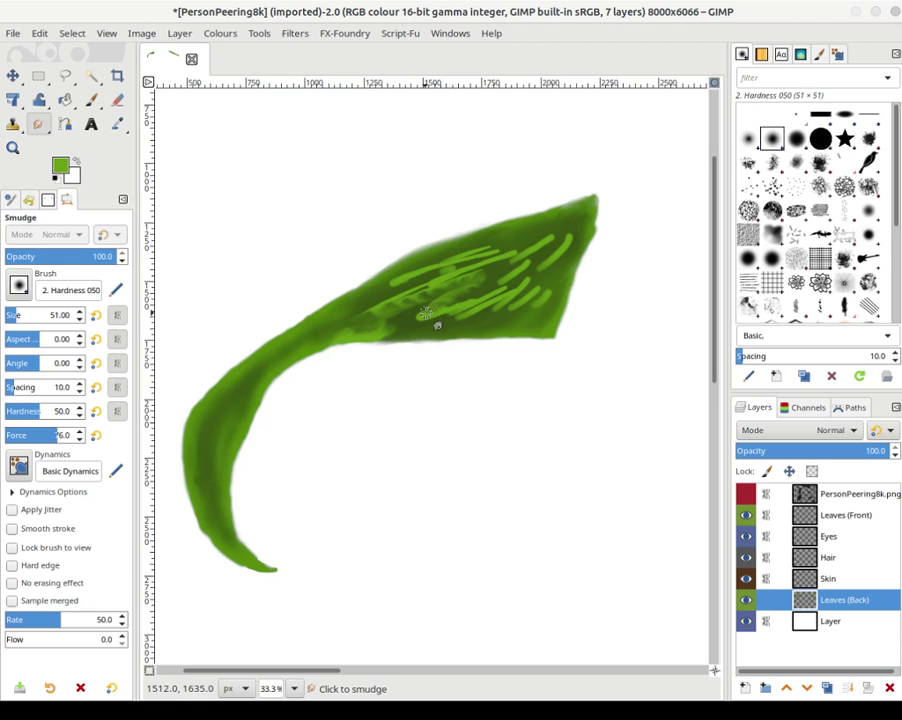
mouse_move(426, 317)
left_mouse_down()
mouse_move(464, 304)
mouse_move(482, 307)
mouse_move(481, 294)
mouse_move(473, 306)
mouse_move(516, 306)
mouse_move(531, 291)
mouse_move(524, 293)
mouse_move(549, 288)
mouse_move(487, 290)
mouse_move(508, 283)
mouse_move(499, 276)
mouse_move(497, 286)
mouse_move(511, 279)
mouse_move(503, 268)
mouse_move(487, 274)
mouse_move(500, 276)
mouse_move(508, 260)
mouse_move(521, 270)
mouse_move(541, 264)
mouse_move(531, 281)
mouse_move(555, 244)
left_mouse_up()
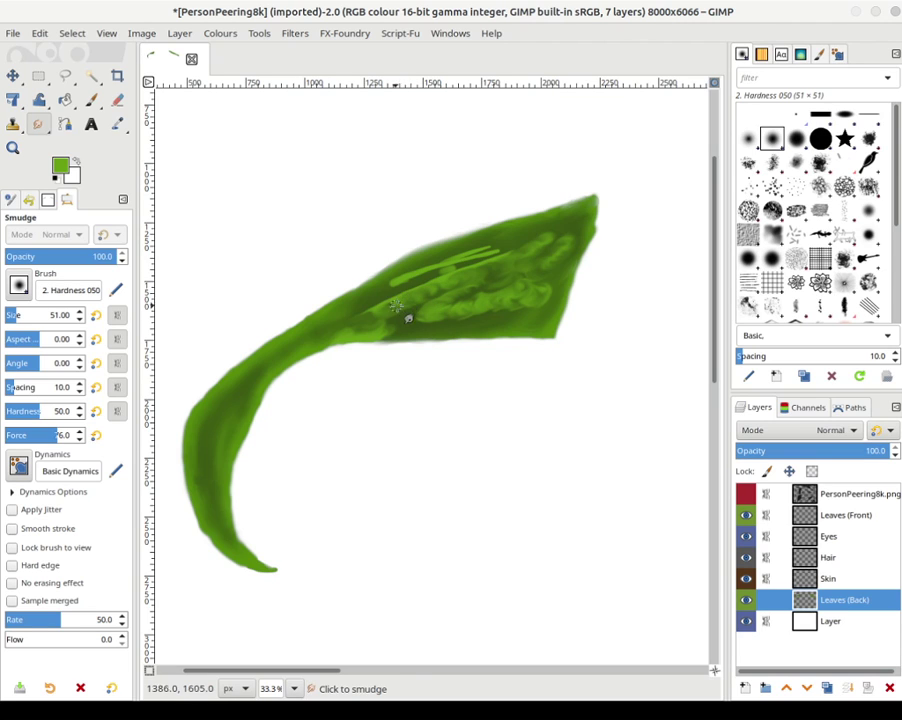
left_click_drag(432, 277, 475, 252)
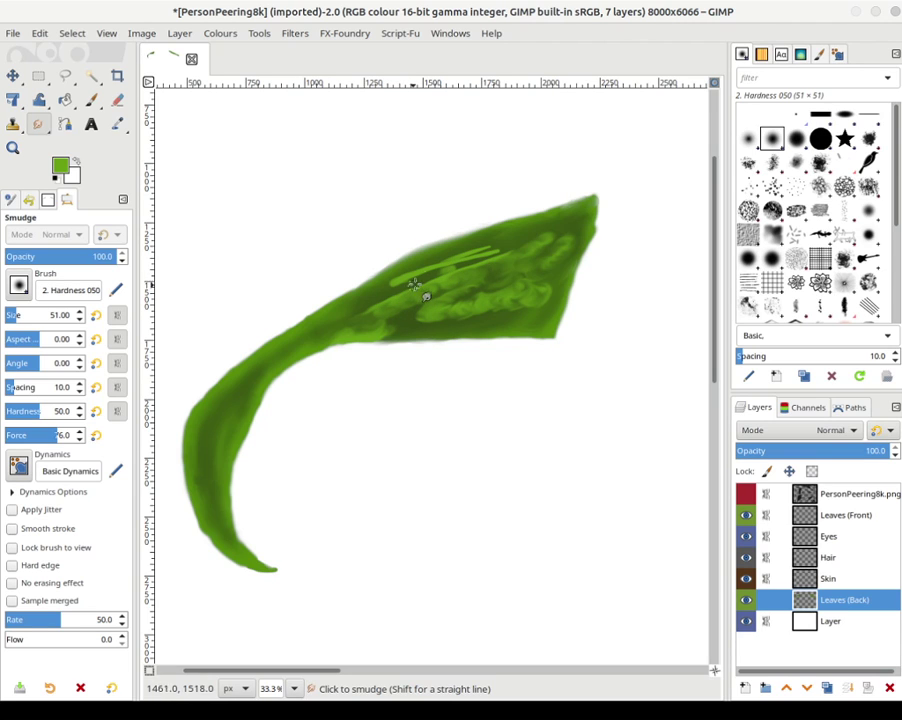
mouse_move(418, 280)
left_mouse_down()
mouse_move(407, 290)
mouse_move(393, 280)
mouse_move(478, 250)
mouse_move(443, 290)
left_mouse_up()
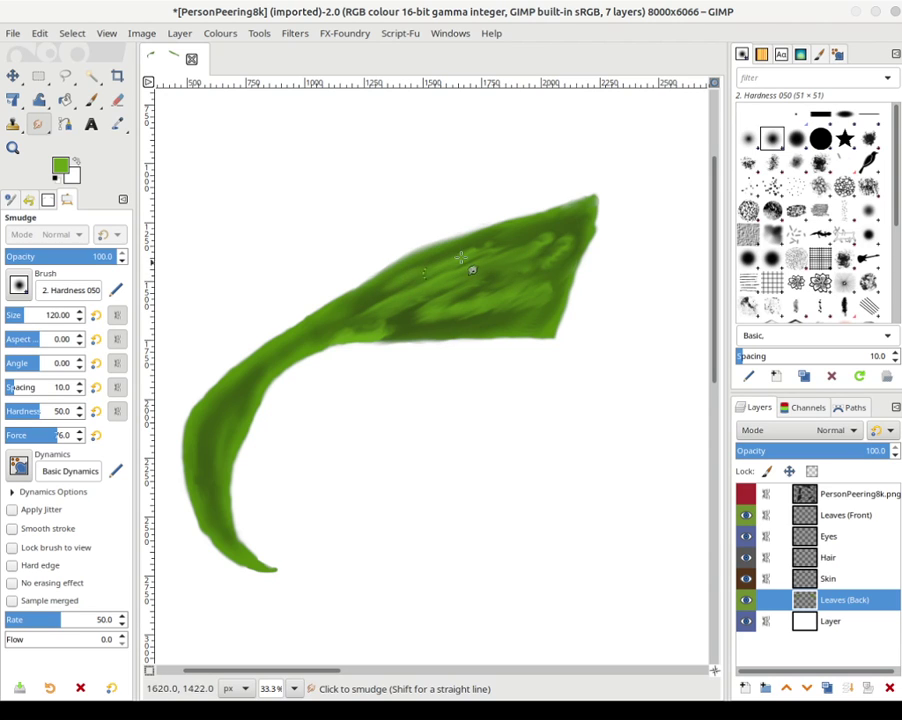
- Soften the wide end's highlights with the Smudge tool at size 120 and undo the stroke that notches its outer edge
mouse_move(471, 250)
left_mouse_down()
mouse_move(365, 316)
mouse_move(411, 301)
mouse_move(377, 328)
mouse_move(452, 309)
mouse_move(437, 297)
mouse_move(405, 308)
mouse_move(471, 259)
mouse_move(447, 267)
mouse_move(453, 261)
mouse_move(515, 243)
mouse_move(505, 260)
mouse_move(562, 241)
mouse_move(534, 266)
mouse_move(547, 271)
mouse_move(535, 283)
mouse_move(552, 280)
mouse_move(520, 313)
mouse_move(530, 300)
mouse_move(503, 315)
mouse_move(505, 306)
mouse_move(449, 321)
mouse_move(481, 292)
mouse_move(532, 279)
mouse_move(457, 285)
mouse_move(378, 338)
mouse_move(445, 311)
mouse_move(453, 263)
mouse_move(495, 265)
mouse_move(483, 247)
mouse_move(581, 226)
mouse_move(574, 249)
mouse_move(558, 259)
mouse_move(582, 240)
mouse_move(477, 268)
left_mouse_up()
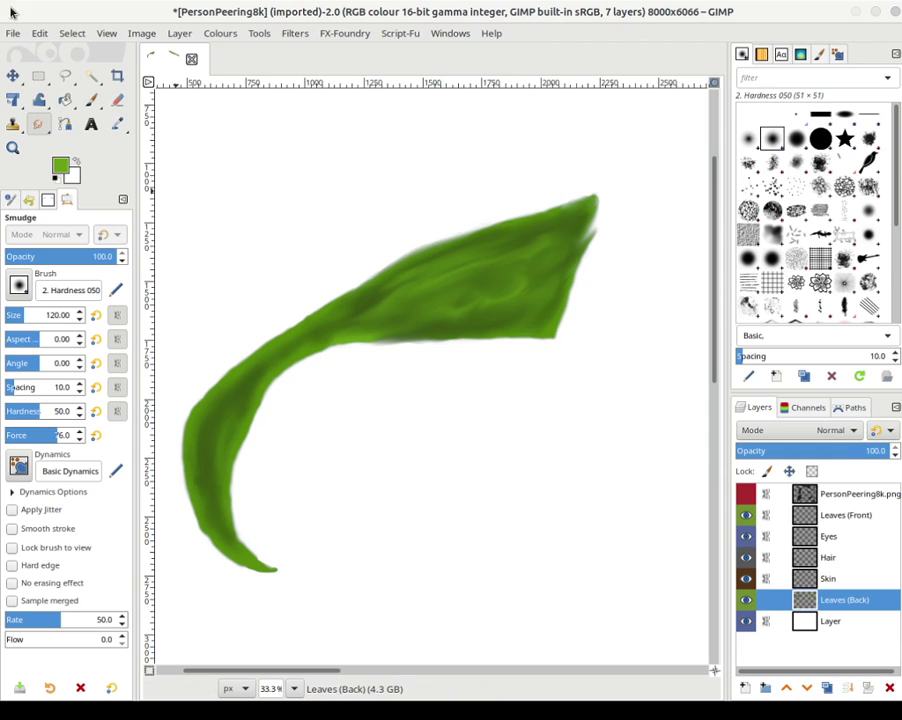
left_click(40, 33)
left_click(40, 33)
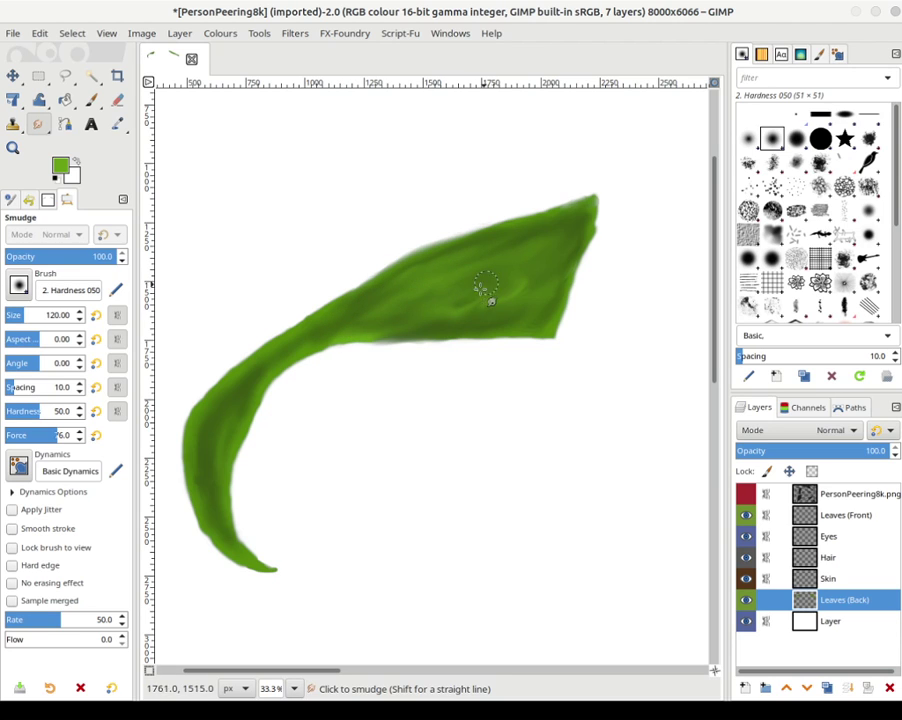
- Blend the greens lengthwise from the leaf's wide end through the neck and along the lower curve with Smudge at size 120
mouse_move(484, 286)
left_mouse_down()
mouse_move(474, 321)
mouse_move(511, 297)
mouse_move(438, 317)
mouse_move(505, 295)
mouse_move(453, 316)
mouse_move(519, 280)
mouse_move(441, 312)
mouse_move(489, 276)
mouse_move(425, 296)
mouse_move(518, 244)
mouse_move(407, 281)
mouse_move(467, 249)
mouse_move(405, 276)
mouse_move(457, 251)
mouse_move(448, 247)
mouse_move(509, 233)
mouse_move(383, 298)
mouse_move(519, 240)
mouse_move(395, 284)
mouse_move(440, 252)
mouse_move(417, 263)
mouse_move(360, 300)
mouse_move(431, 273)
mouse_move(301, 346)
mouse_move(423, 297)
mouse_move(362, 335)
left_mouse_up()
mouse_move(541, 250)
left_mouse_down()
mouse_move(573, 233)
mouse_move(529, 293)
mouse_move(421, 328)
mouse_move(521, 288)
mouse_move(540, 262)
mouse_move(405, 327)
mouse_move(536, 256)
mouse_move(455, 290)
mouse_move(374, 308)
mouse_move(492, 268)
mouse_move(562, 227)
mouse_move(461, 304)
left_mouse_up()
mouse_move(391, 303)
left_mouse_down()
mouse_move(494, 268)
mouse_move(488, 296)
mouse_move(382, 337)
mouse_move(518, 298)
mouse_move(398, 338)
mouse_move(507, 307)
mouse_move(517, 296)
mouse_move(420, 325)
mouse_move(528, 273)
mouse_move(500, 268)
mouse_move(379, 297)
mouse_move(546, 233)
mouse_move(428, 276)
left_mouse_up()
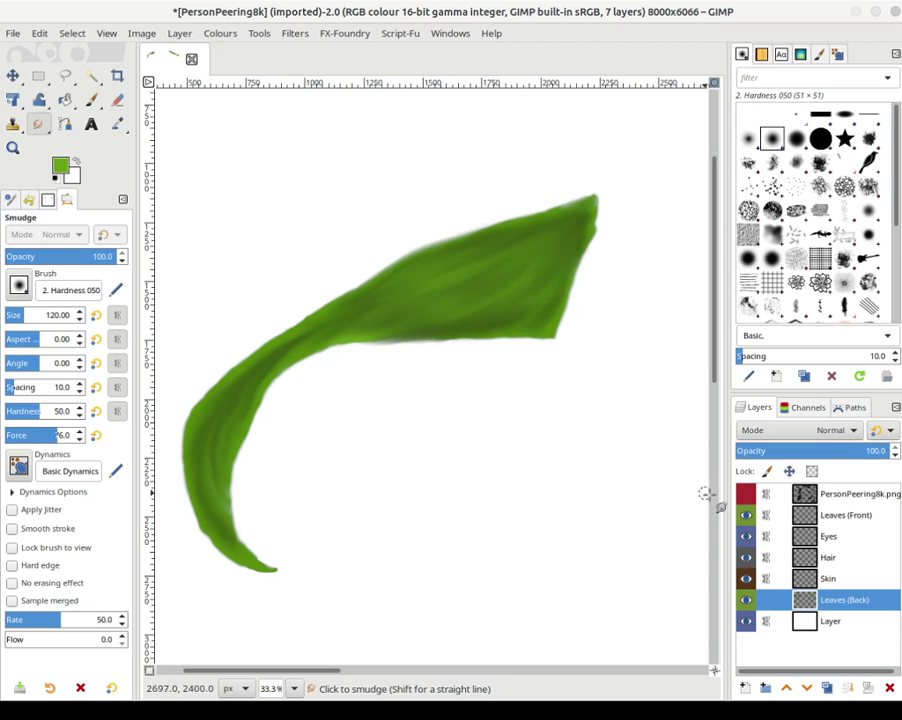
- Show the PersonPeering8k.png layer and reduce its opacity to 23.9 over the coloured leaf
left_click(746, 495)
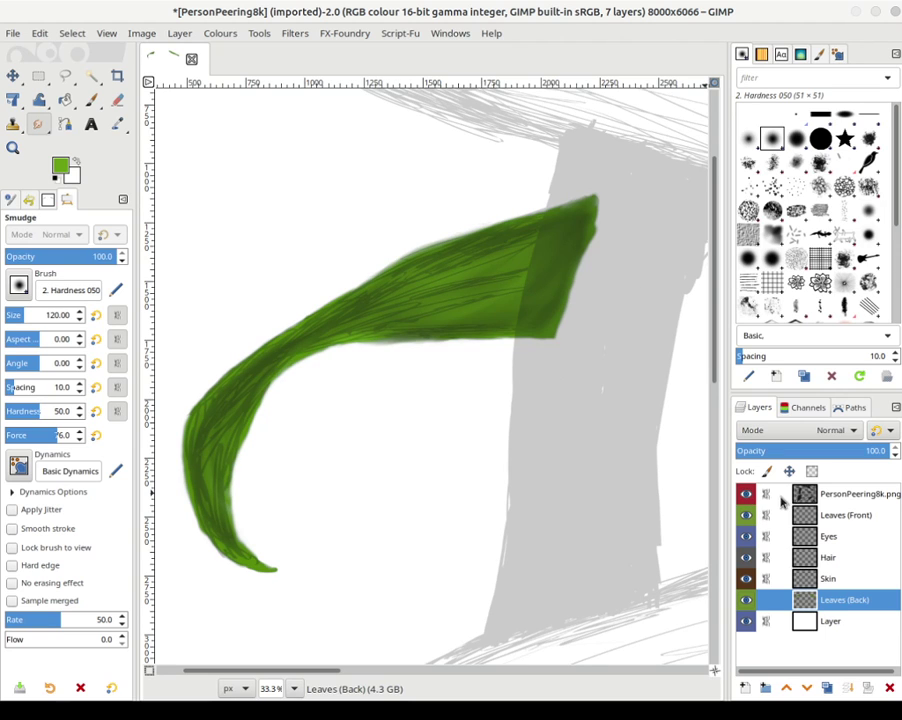
left_click(838, 494)
left_click(828, 451)
mouse_move(828, 451)
left_mouse_down()
mouse_move(898, 451)
mouse_move(762, 434)
mouse_move(772, 441)
left_mouse_up()
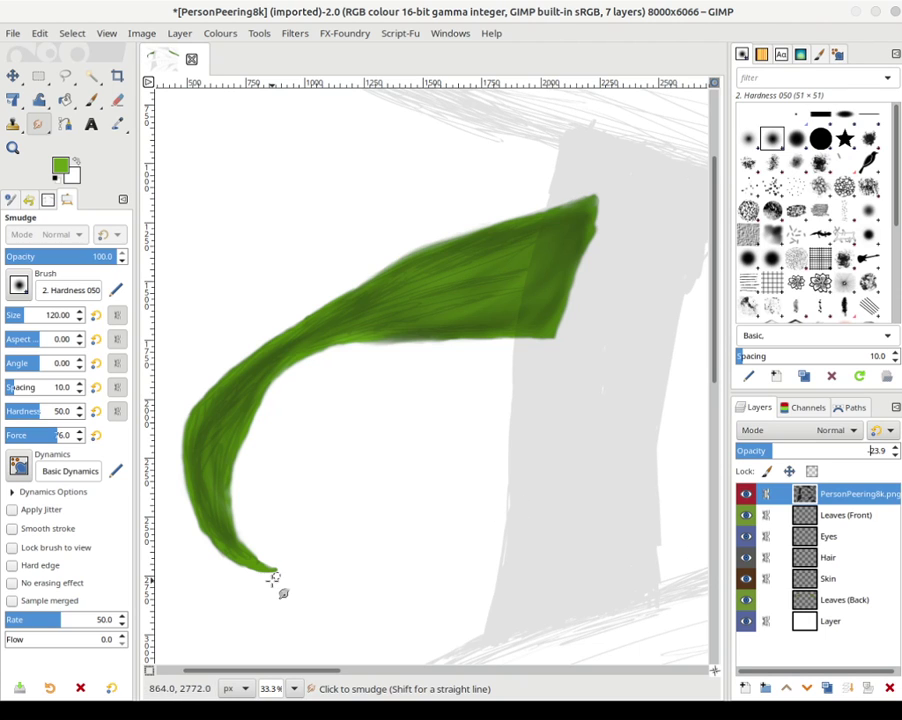
scroll(347, 519, "down", 3)
scroll(347, 521, "up", 3)
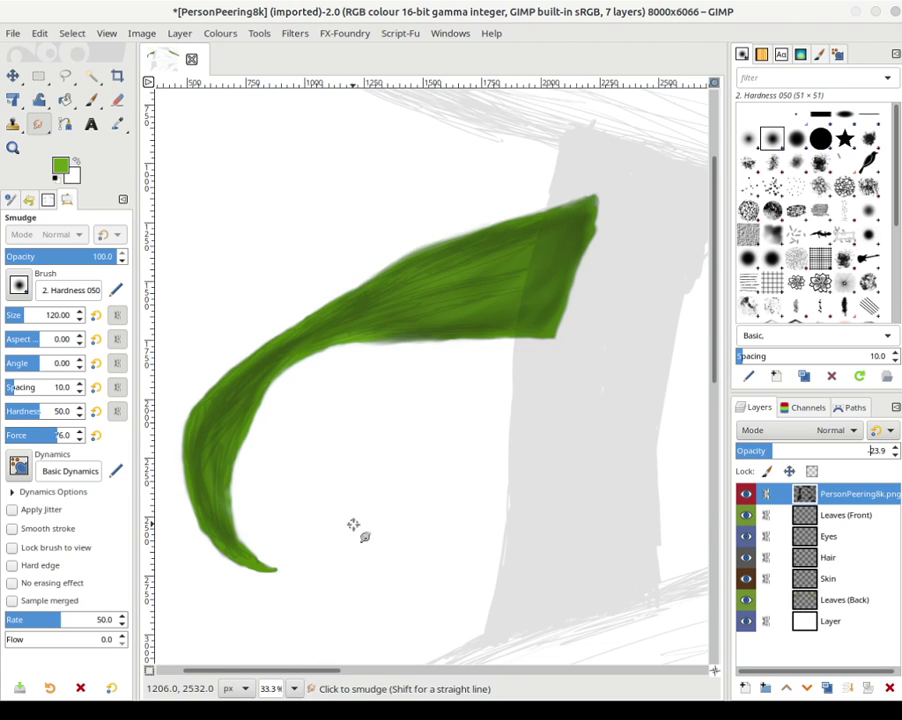
- Set the PersonPeering8k.png line art layer's opacity to 67.0 while viewing the whole image
scroll(346, 497, "down", 3)
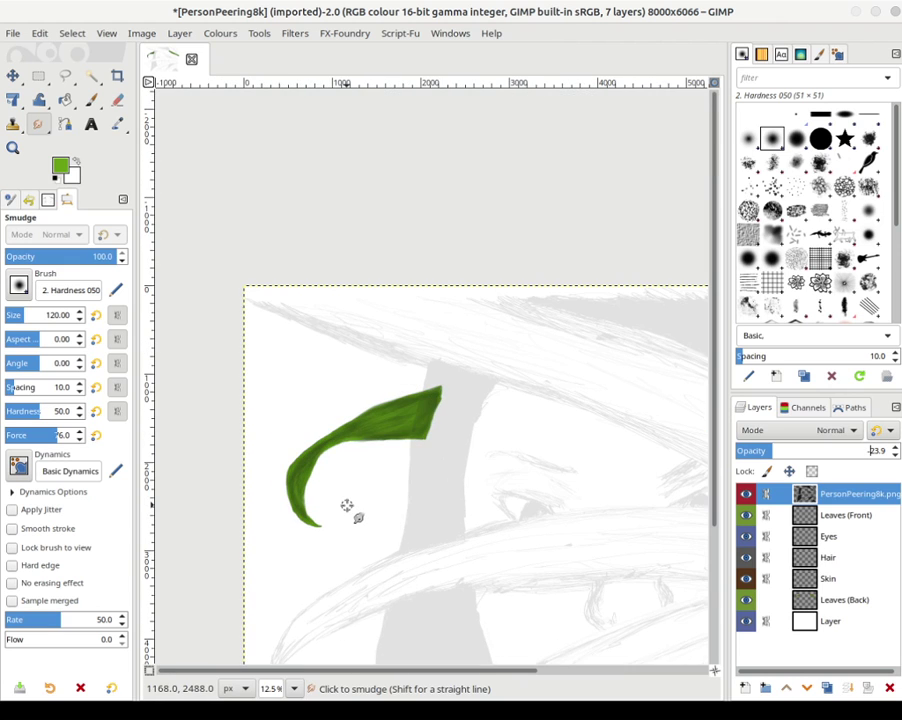
scroll(350, 501, "down", 1)
mouse_move(555, 512)
left_mouse_down()
mouse_move(521, 489)
mouse_move(467, 419)
mouse_move(535, 409)
left_mouse_up()
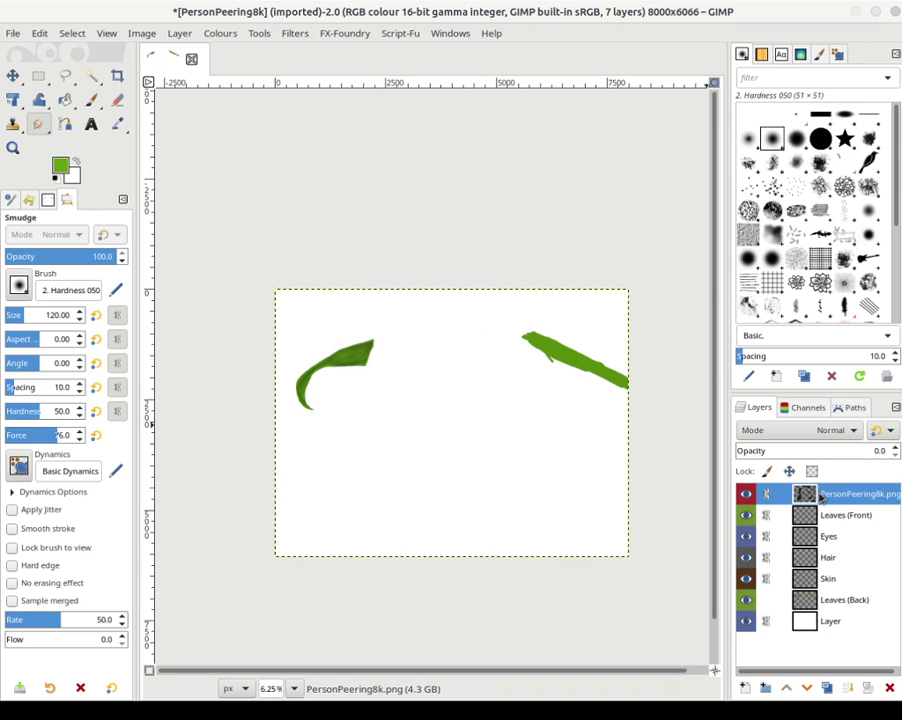
left_click(62, 35)
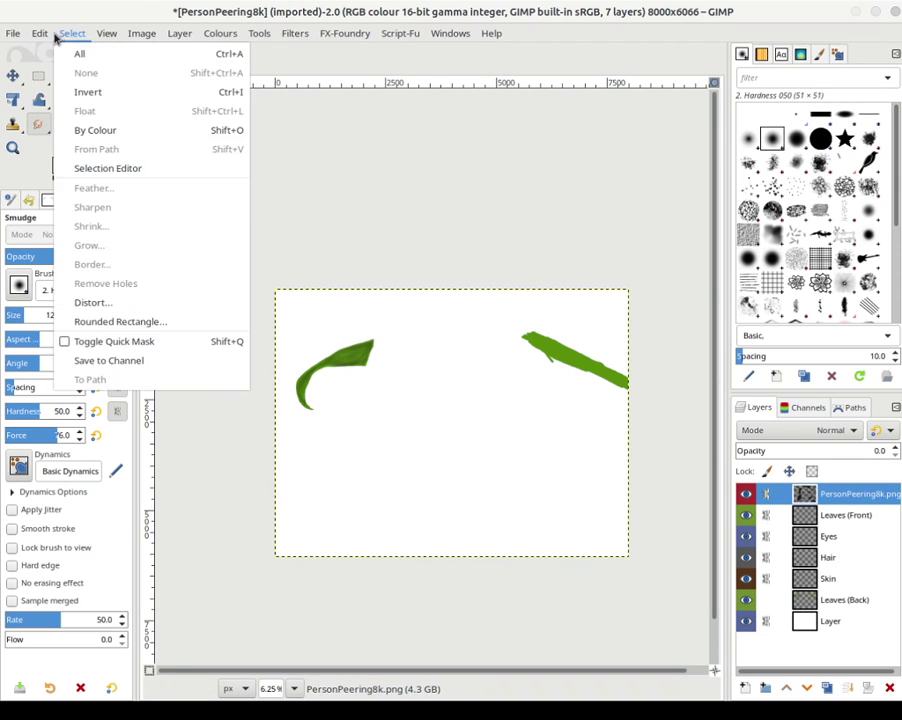
left_click(47, 53)
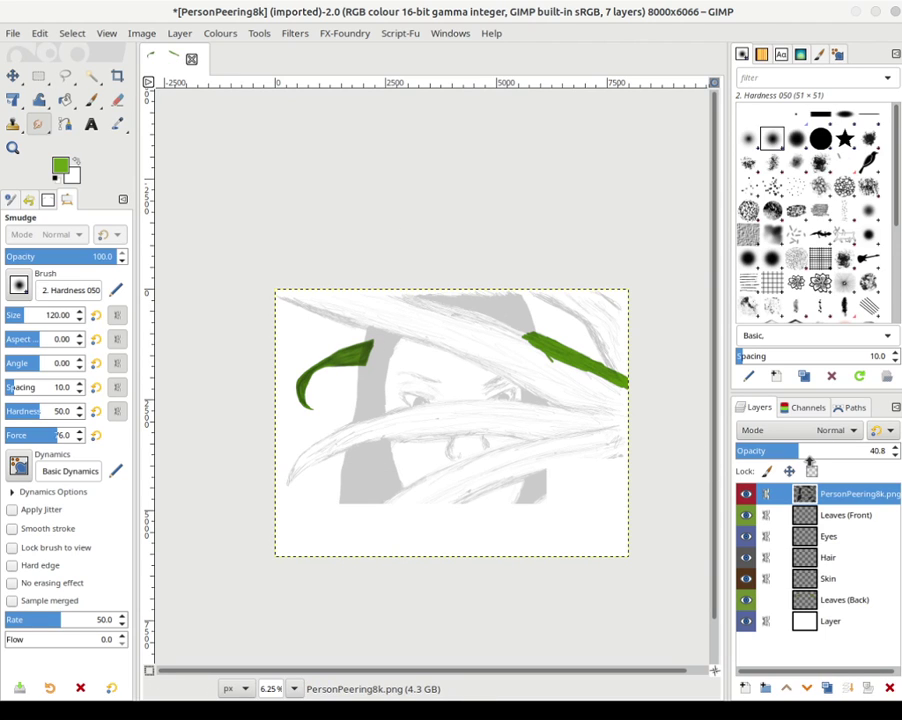
left_click_drag(813, 455, 893, 450)
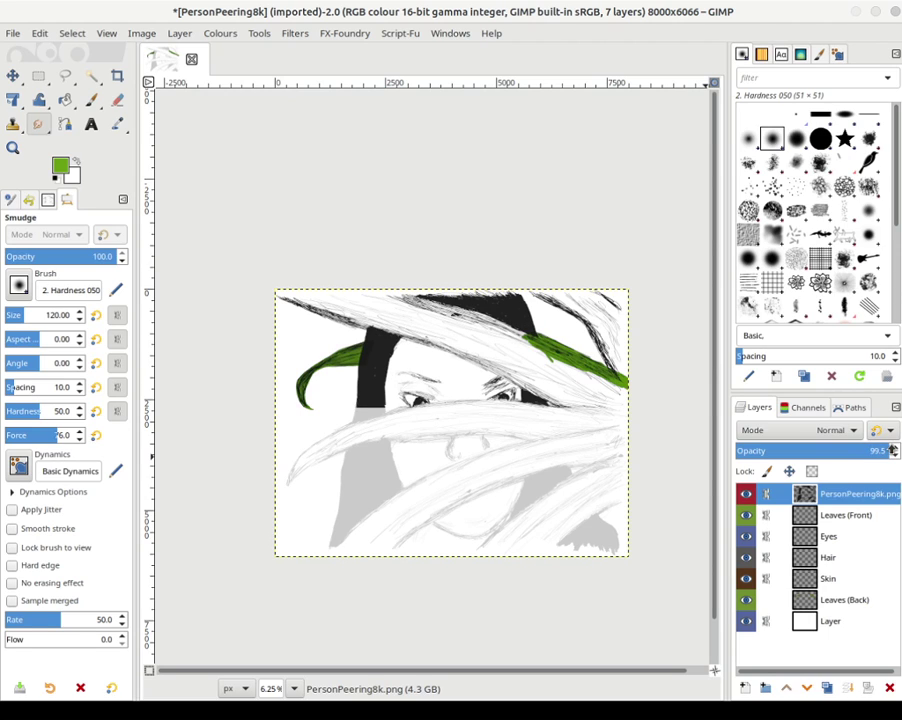
left_click_drag(885, 450, 840, 455)
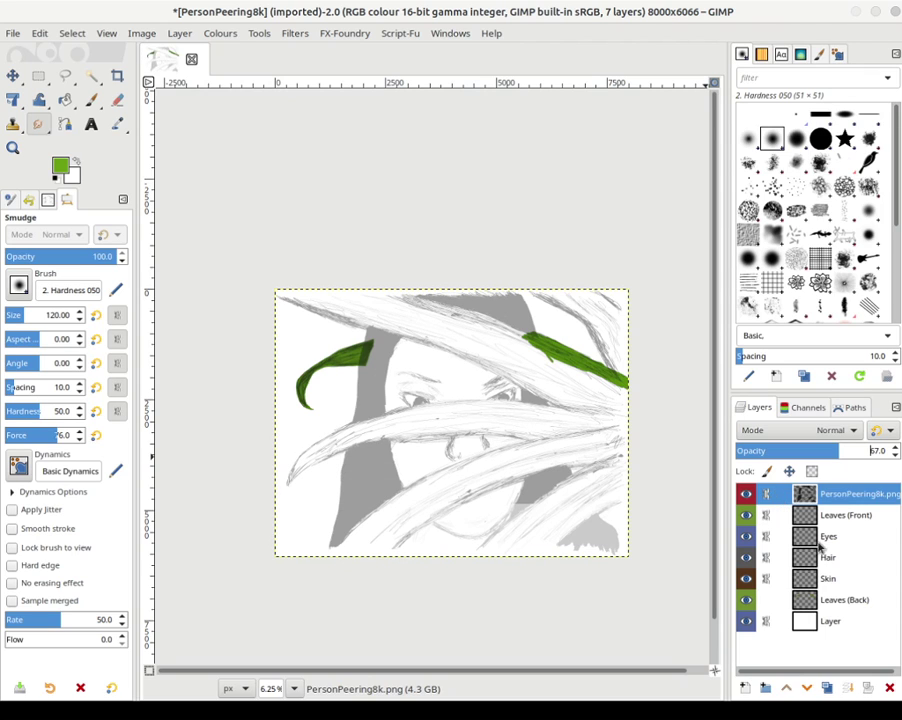
- Select the Hair layer, set the foreground colour to black (000000) and choose the 2. Hardness 100 brush
left_click(829, 561)
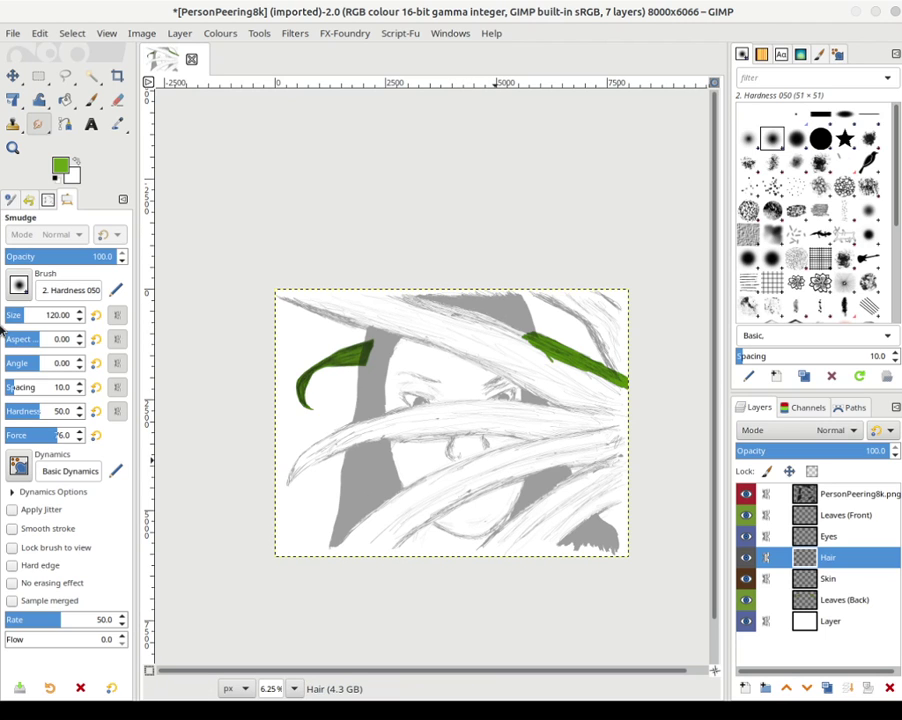
left_click(62, 170)
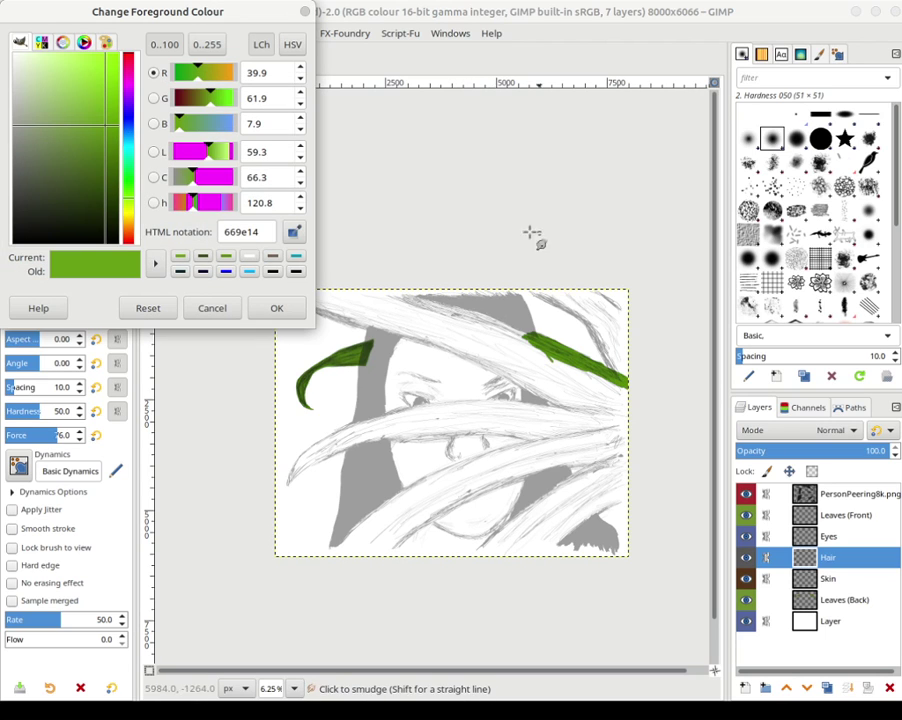
left_click_drag(20, 214, 14, 243)
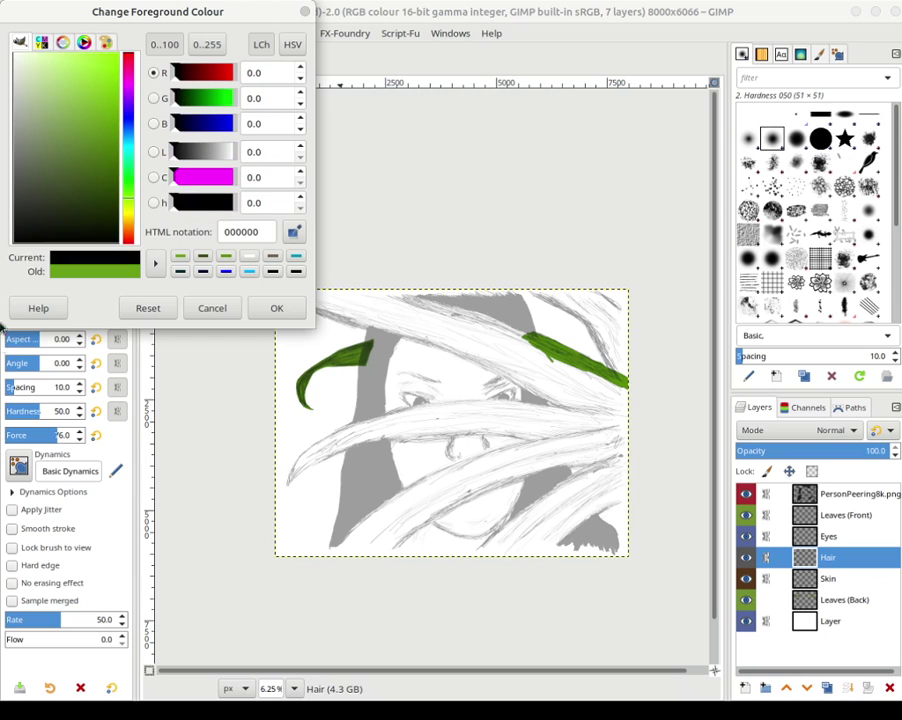
left_click(295, 306)
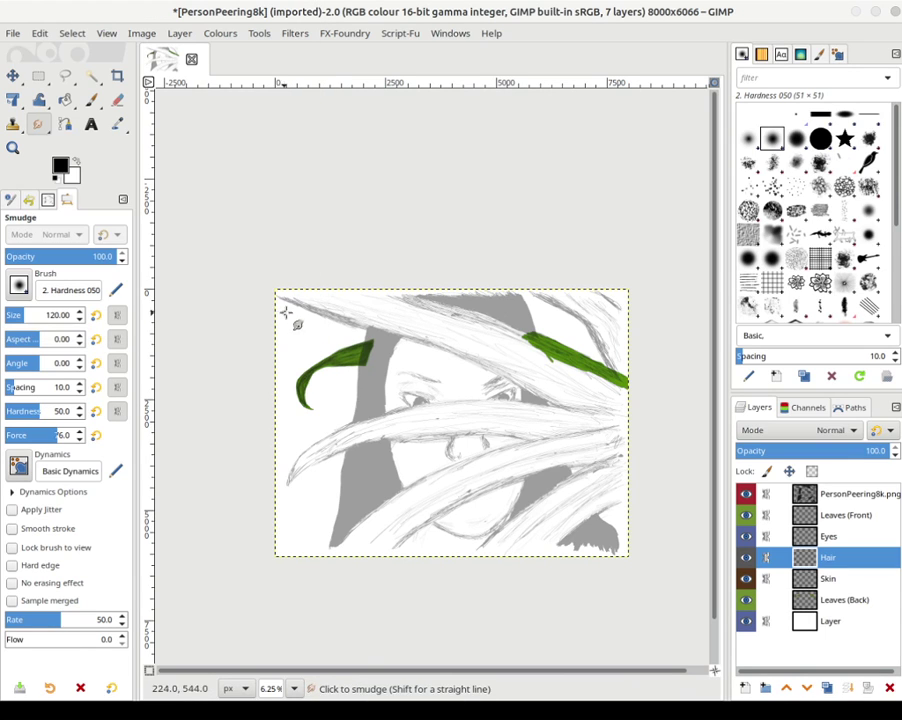
left_click(20, 287)
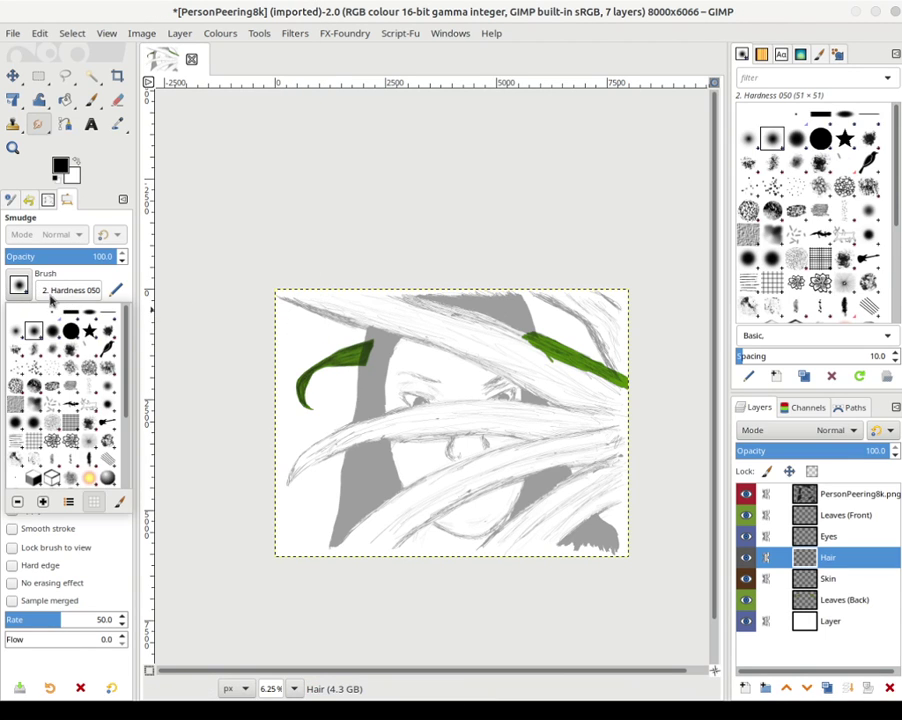
left_click(71, 332)
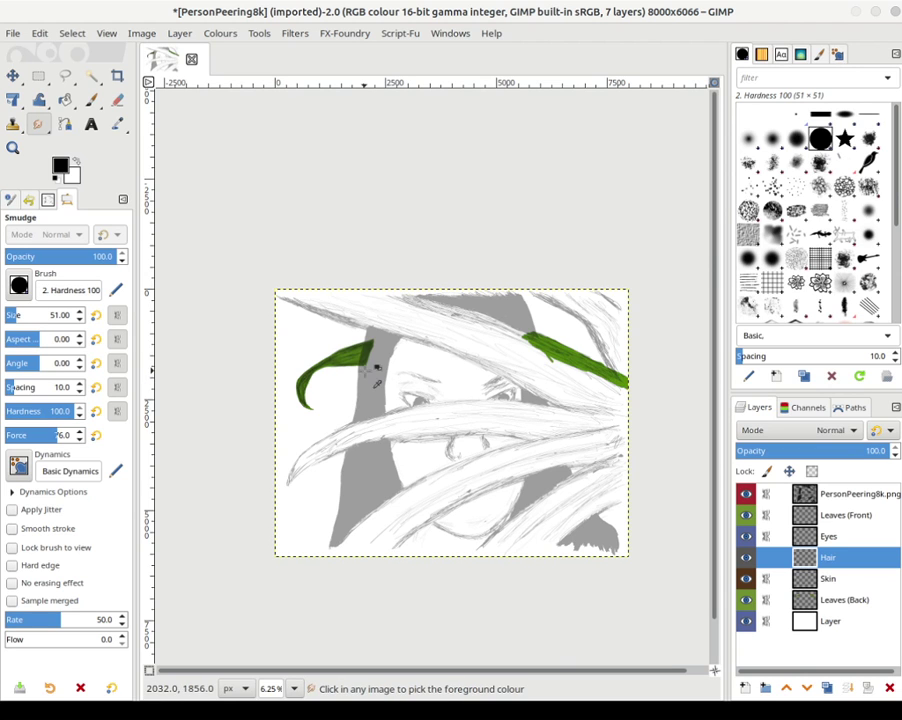
- Block in the hair strand beside the curled green leaf in black with the Paintbrush at size 227, up to its top end
scroll(410, 430, "up", 5)
scroll(405, 425, "down", 2)
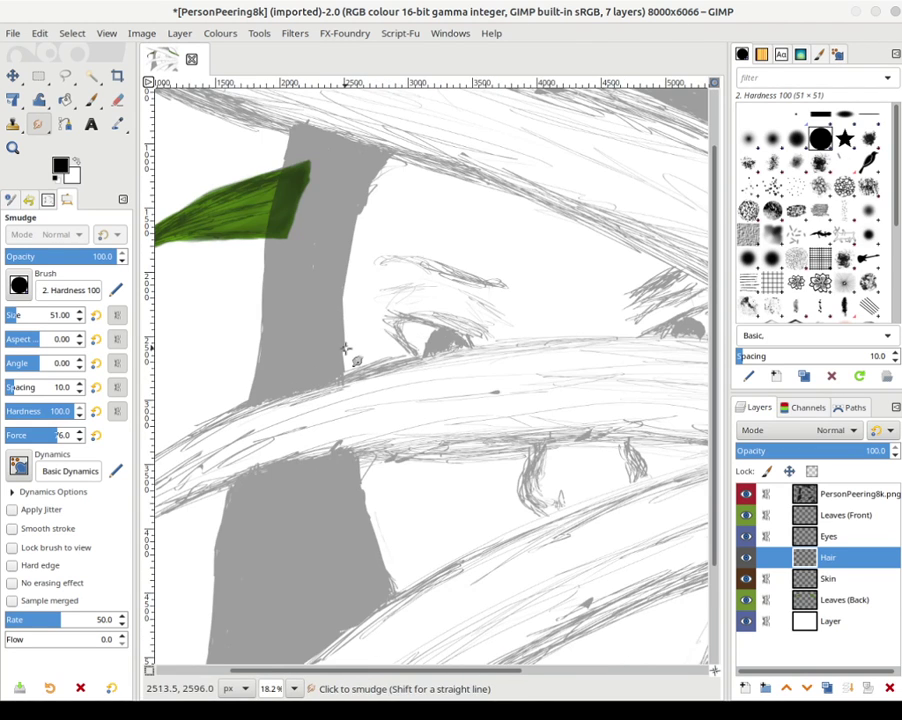
key("p")
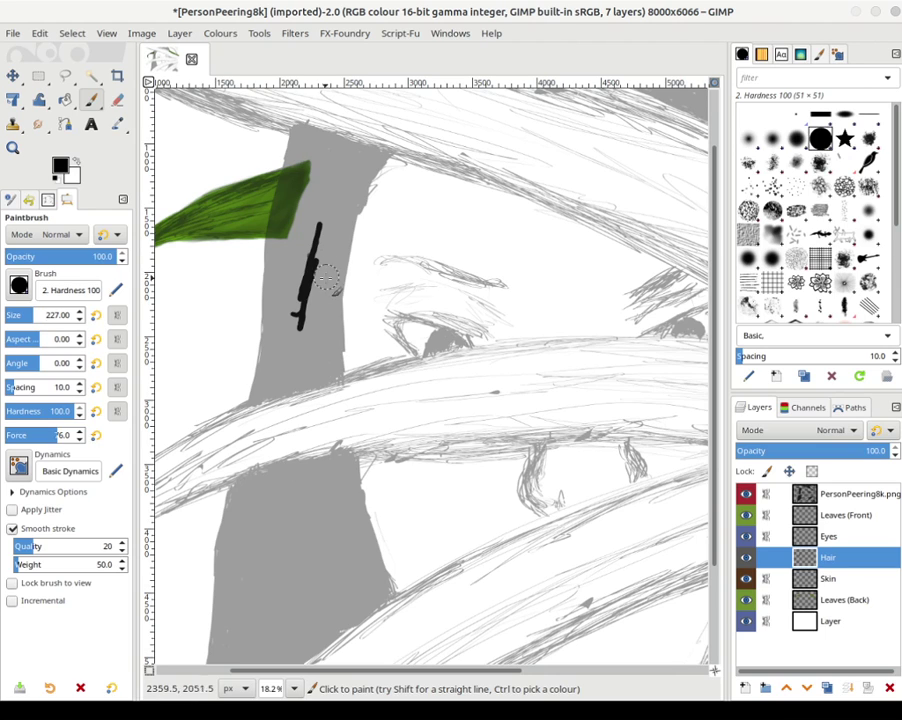
mouse_move(327, 280)
left_mouse_down()
mouse_move(302, 330)
mouse_move(315, 273)
mouse_move(314, 350)
mouse_move(313, 208)
mouse_move(299, 258)
mouse_move(290, 223)
mouse_move(309, 167)
mouse_move(298, 177)
mouse_move(295, 232)
mouse_move(323, 228)
mouse_move(319, 252)
mouse_move(337, 232)
mouse_move(317, 336)
mouse_move(300, 358)
mouse_move(291, 356)
mouse_move(301, 315)
mouse_move(300, 364)
mouse_move(297, 352)
mouse_move(276, 452)
mouse_move(280, 485)
mouse_move(285, 320)
mouse_move(285, 516)
mouse_move(303, 555)
mouse_move(297, 415)
mouse_move(313, 543)
mouse_move(304, 426)
mouse_move(304, 498)
mouse_move(304, 442)
mouse_move(331, 556)
mouse_move(307, 284)
mouse_move(336, 528)
mouse_move(306, 347)
mouse_move(323, 520)
mouse_move(311, 342)
mouse_move(329, 502)
mouse_move(342, 533)
mouse_move(325, 303)
left_mouse_up()
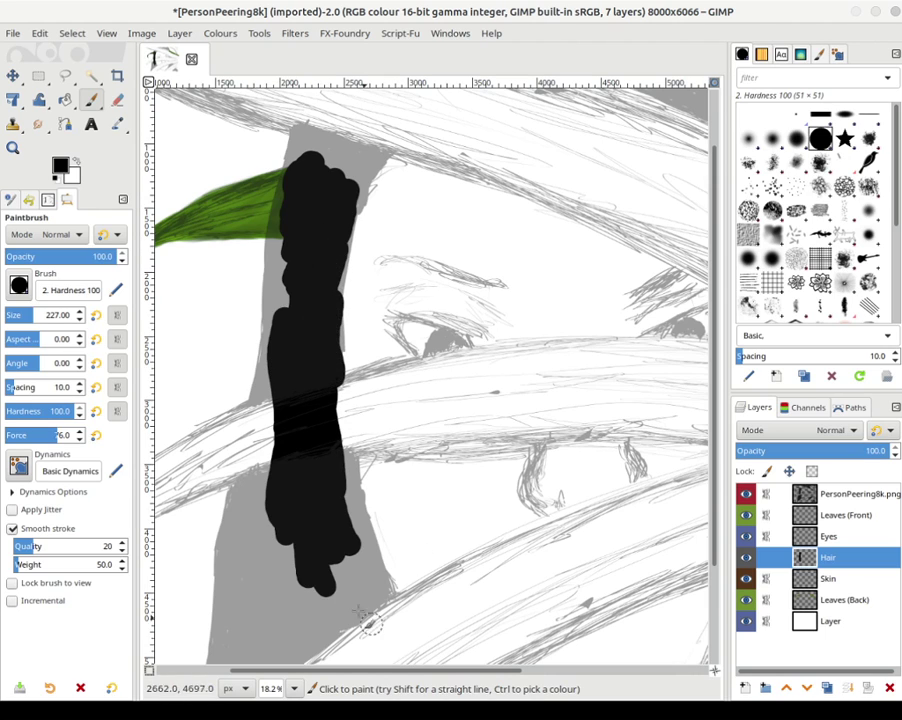
mouse_move(308, 588)
left_mouse_down()
mouse_move(301, 504)
mouse_move(268, 649)
mouse_move(285, 531)
mouse_move(279, 493)
mouse_move(271, 637)
mouse_move(244, 640)
mouse_move(276, 444)
mouse_move(244, 630)
mouse_move(270, 485)
mouse_move(272, 556)
mouse_move(256, 588)
mouse_move(248, 579)
mouse_move(256, 509)
mouse_move(243, 565)
left_mouse_up()
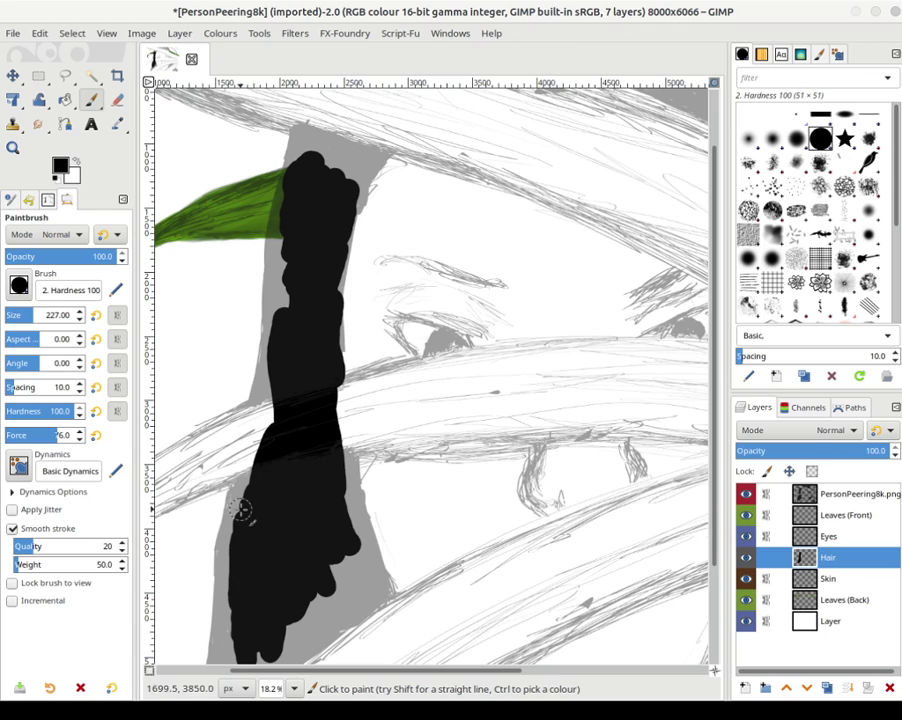
mouse_move(263, 482)
left_mouse_down()
mouse_move(264, 401)
mouse_move(269, 437)
mouse_move(270, 360)
mouse_move(268, 417)
mouse_move(263, 391)
mouse_move(275, 329)
mouse_move(236, 217)
mouse_move(252, 294)
mouse_move(293, 305)
mouse_move(278, 336)
mouse_move(283, 237)
left_mouse_up()
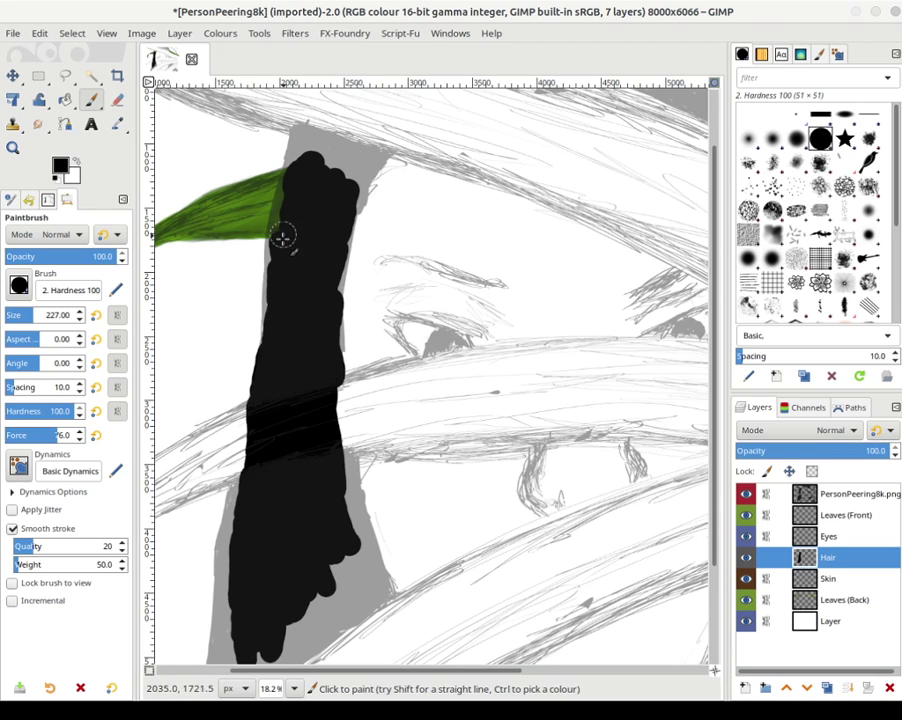
mouse_move(313, 175)
left_mouse_down()
mouse_move(312, 133)
mouse_move(349, 144)
mouse_move(346, 192)
mouse_move(379, 151)
mouse_move(366, 149)
mouse_move(352, 178)
mouse_move(360, 184)
mouse_move(366, 162)
mouse_move(338, 238)
mouse_move(354, 189)
mouse_move(344, 194)
mouse_move(337, 159)
mouse_move(302, 152)
mouse_move(295, 160)
mouse_move(275, 280)
left_mouse_up()
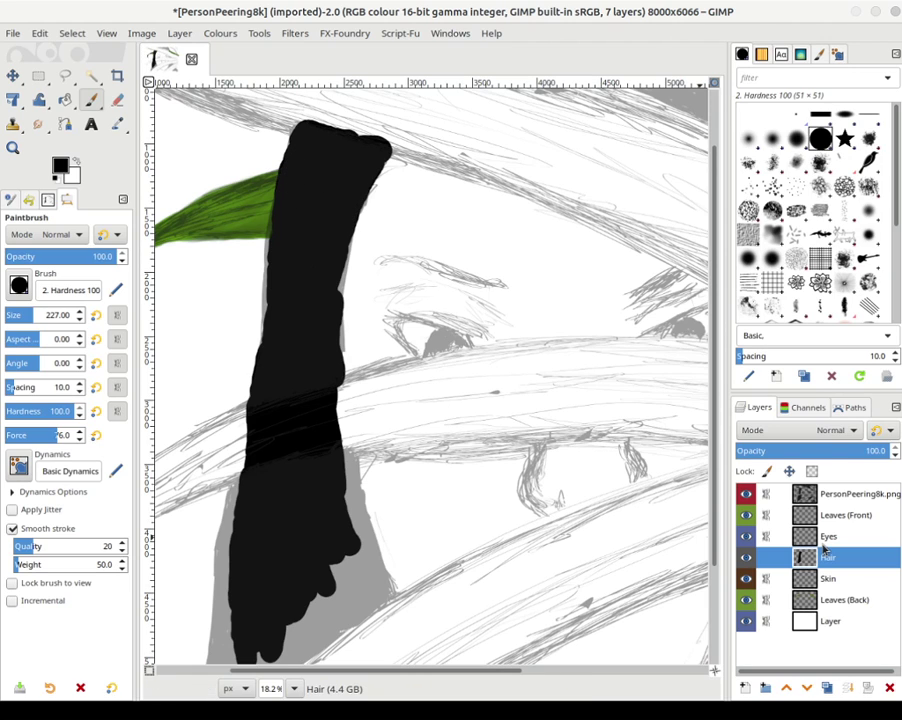
- Move the Skin layer above Hair and, with Skin active, paint the left strand's lower section and outer edge black
left_click(825, 578)
left_click(788, 687)
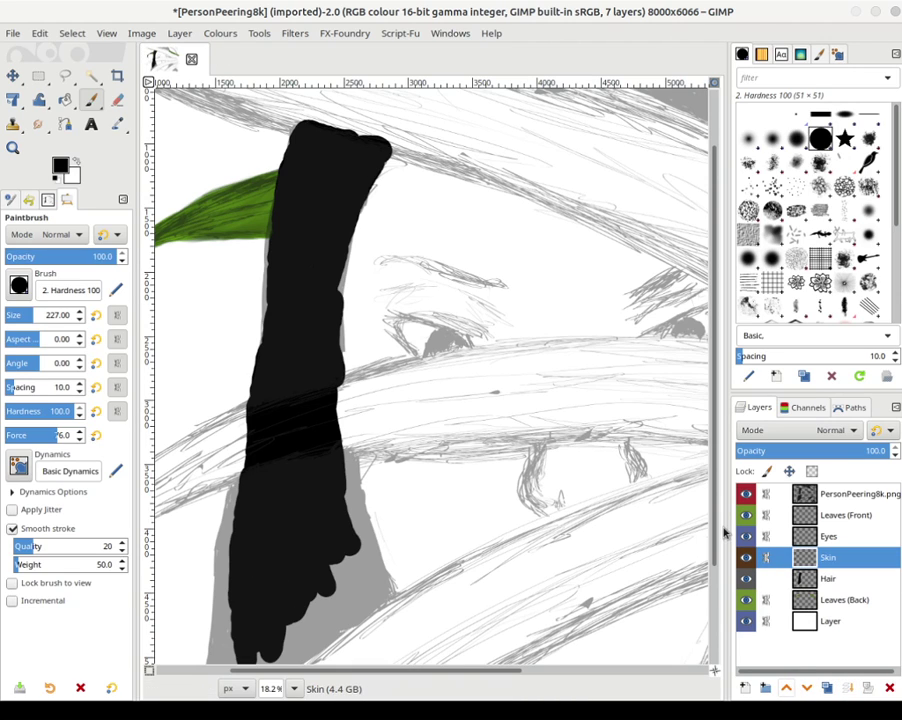
left_click_drag(726, 533, 724, 618)
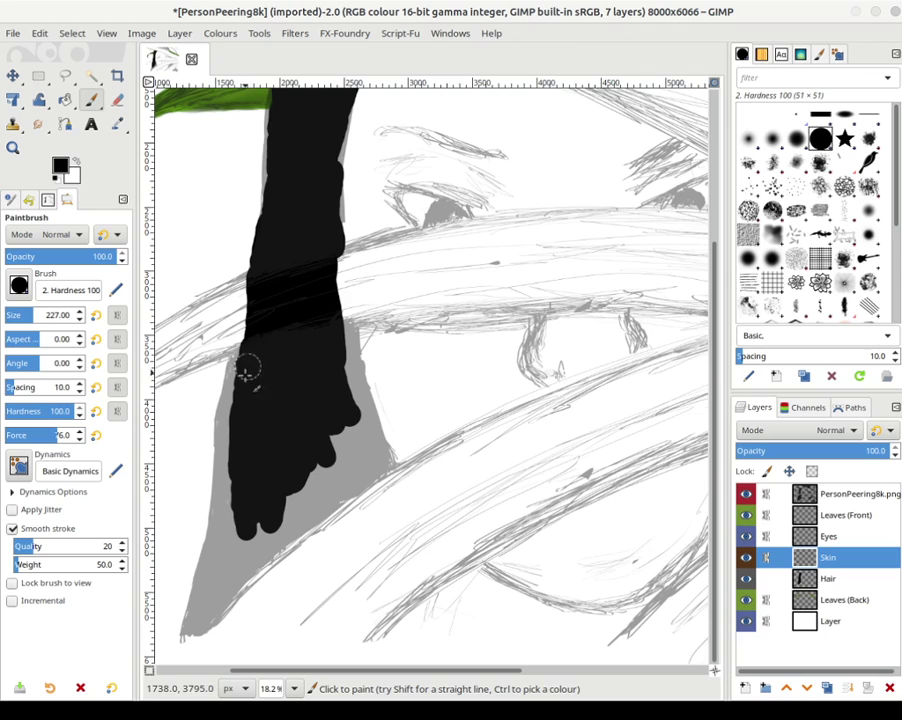
mouse_move(243, 389)
left_mouse_down()
mouse_move(246, 367)
mouse_move(237, 367)
mouse_move(231, 404)
mouse_move(247, 388)
mouse_move(236, 550)
mouse_move(198, 627)
mouse_move(226, 620)
mouse_move(264, 528)
mouse_move(310, 522)
mouse_move(366, 467)
mouse_move(384, 467)
mouse_move(339, 399)
mouse_move(338, 338)
mouse_move(348, 354)
mouse_move(347, 343)
mouse_move(358, 419)
mouse_move(362, 409)
mouse_move(378, 450)
mouse_move(341, 460)
mouse_move(318, 483)
left_mouse_up()
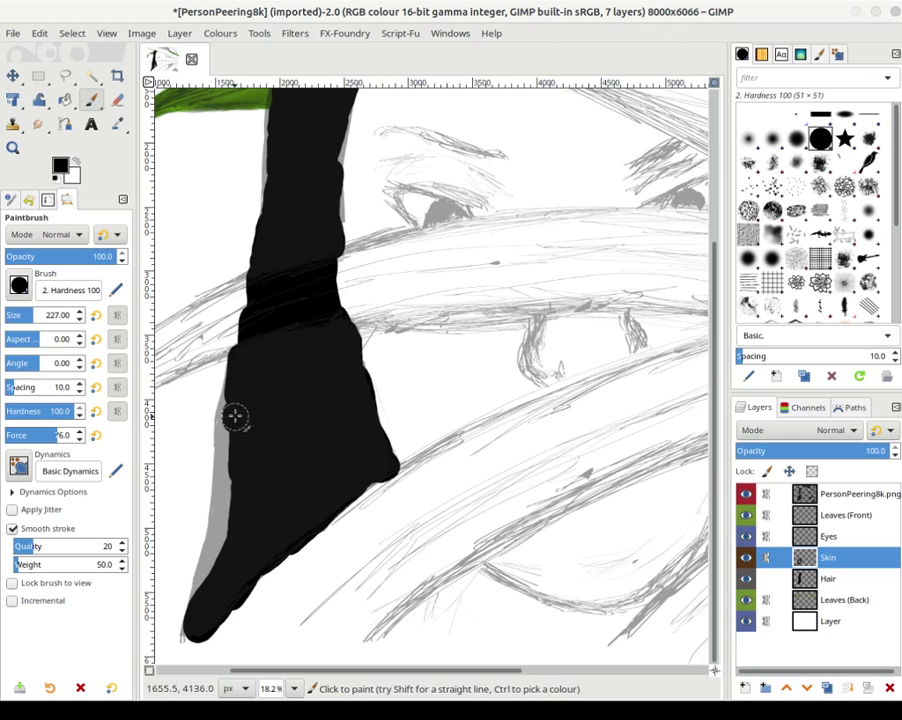
mouse_move(237, 381)
left_mouse_down()
mouse_move(234, 493)
mouse_move(223, 433)
mouse_move(232, 411)
mouse_move(225, 557)
left_mouse_up()
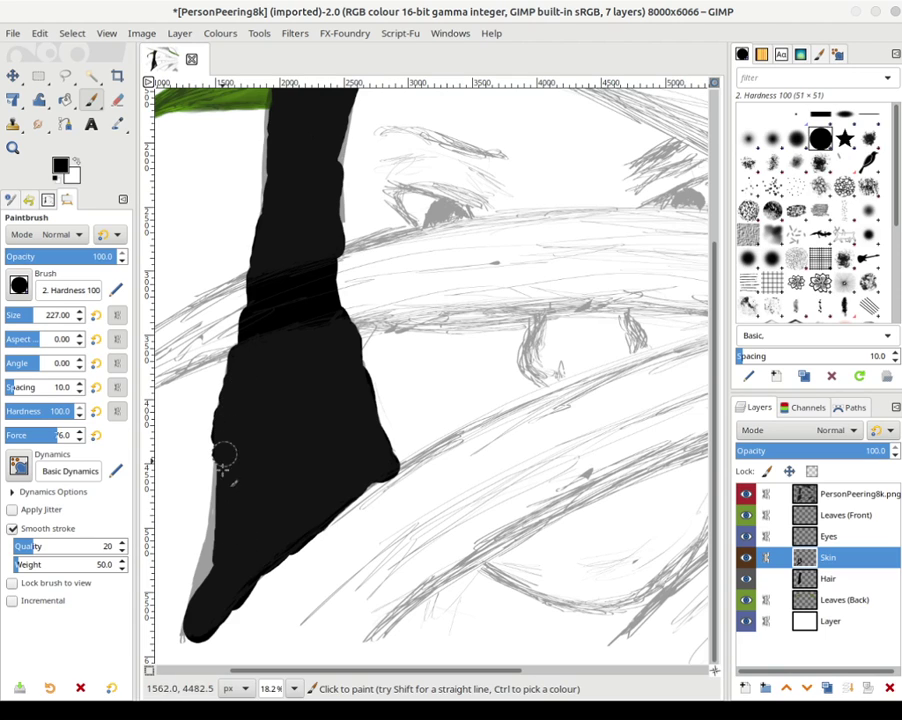
mouse_move(224, 455)
left_mouse_down()
mouse_move(207, 630)
mouse_move(201, 598)
mouse_move(189, 647)
mouse_move(247, 321)
mouse_move(223, 418)
mouse_move(244, 350)
left_mouse_up()
mouse_move(254, 264)
left_mouse_down()
mouse_move(261, 147)
mouse_move(267, 185)
mouse_move(273, 109)
left_mouse_up()
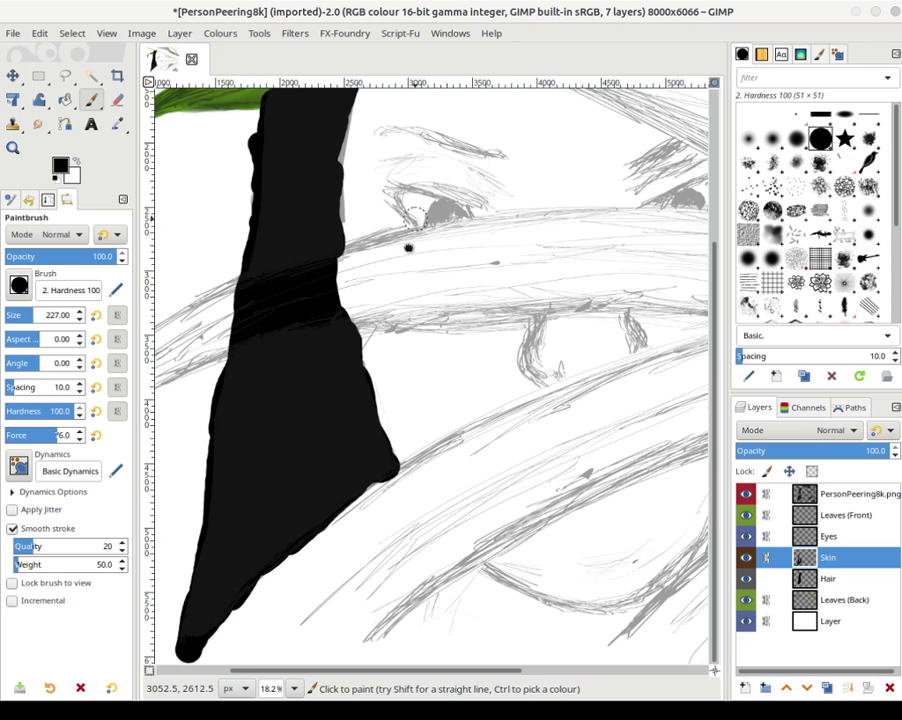
- Fill out the left strand's upper edges and its tip at the image's bottom border in black
scroll(409, 248, "up", 5)
mouse_move(297, 254)
left_mouse_down()
mouse_move(344, 354)
mouse_move(314, 382)
mouse_move(306, 380)
mouse_move(326, 267)
mouse_move(325, 275)
mouse_move(358, 209)
mouse_move(268, 193)
mouse_move(269, 263)
left_mouse_up()
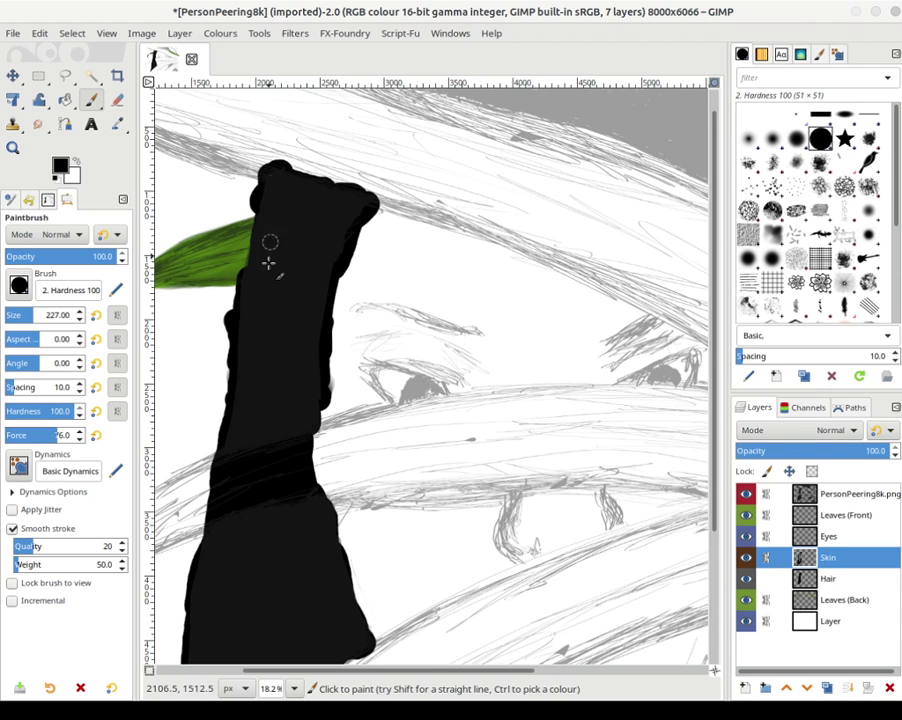
scroll(313, 455, "down", 10)
scroll(310, 300, "left", 3)
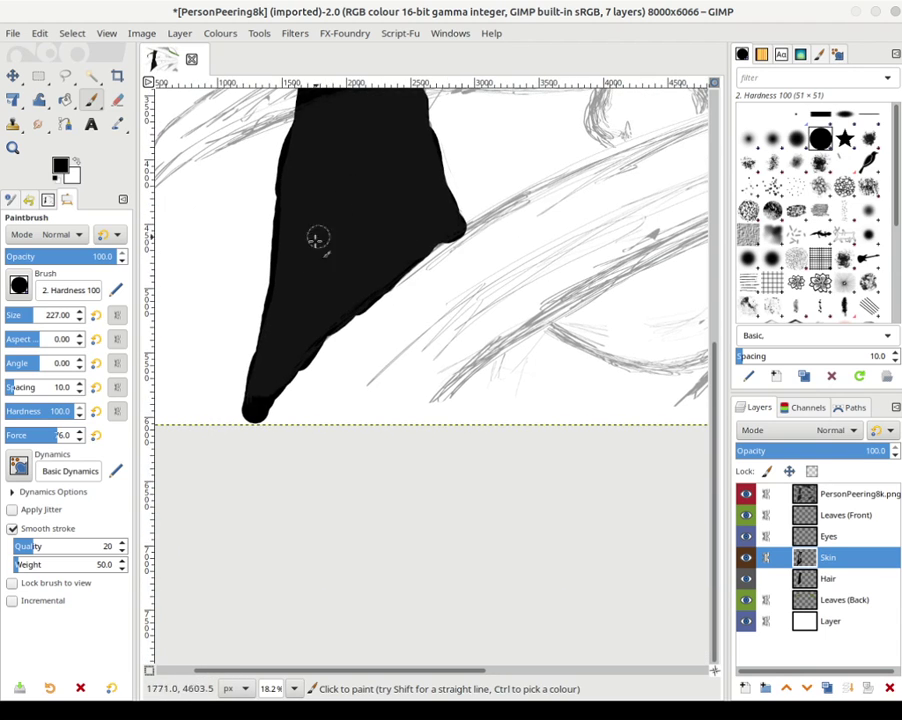
mouse_move(258, 400)
left_mouse_down()
mouse_move(246, 440)
mouse_move(256, 397)
left_mouse_up()
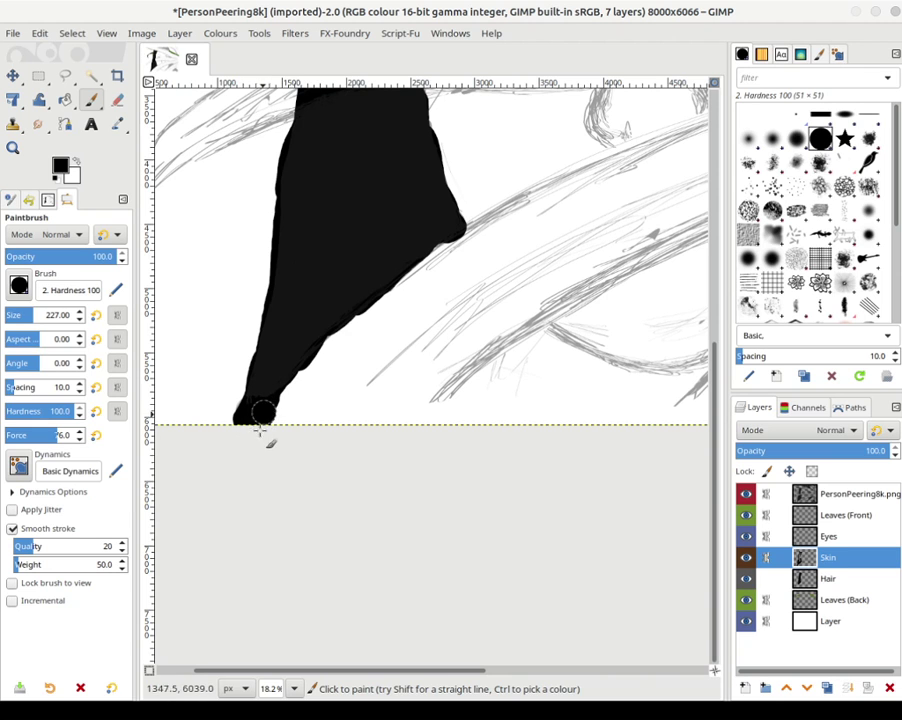
- Paint the hair along the image's top border black, down to the upper end of the straight green leaf
scroll(365, 330, "up", 13)
scroll(365, 330, "right", 1)
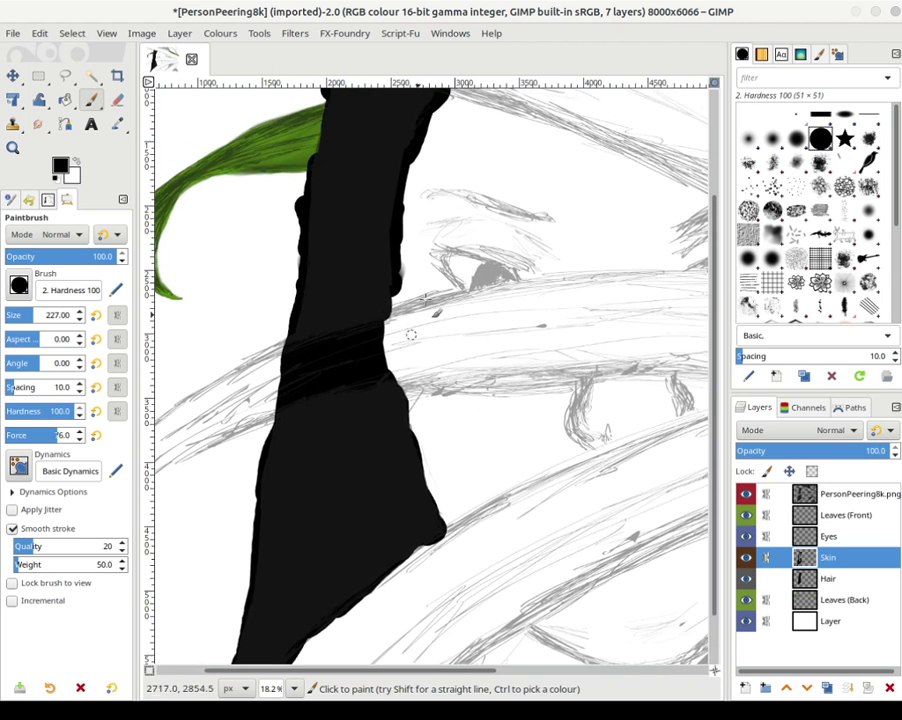
scroll(438, 224, "up", 6)
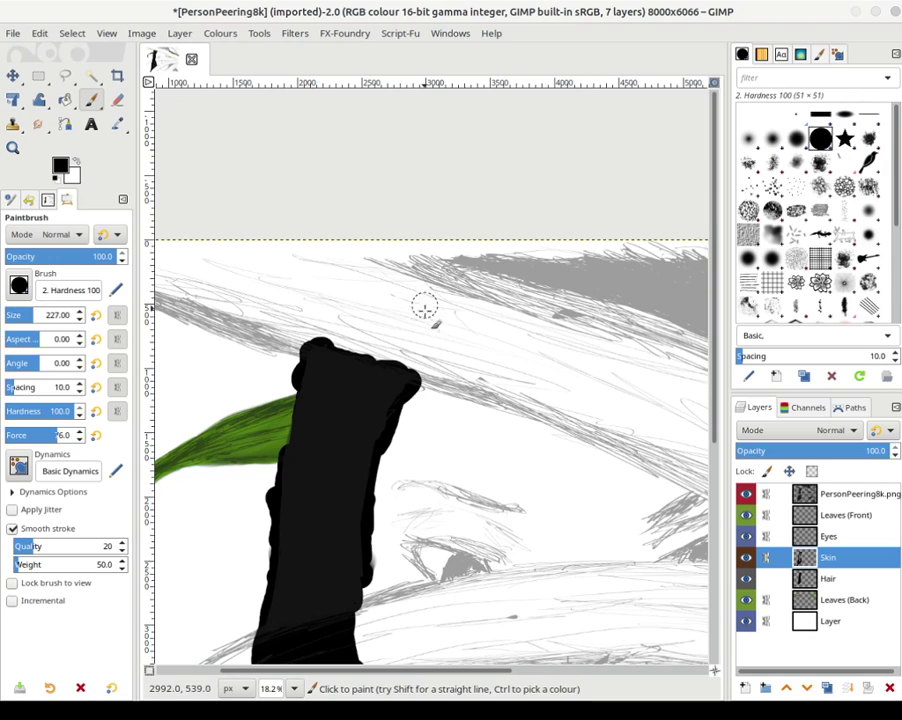
mouse_move(395, 258)
left_mouse_down()
mouse_move(441, 244)
mouse_move(376, 244)
mouse_move(470, 244)
mouse_move(504, 262)
mouse_move(467, 259)
mouse_move(589, 271)
mouse_move(613, 262)
mouse_move(567, 268)
mouse_move(496, 255)
mouse_move(564, 243)
mouse_move(625, 259)
mouse_move(612, 287)
mouse_move(644, 297)
mouse_move(560, 289)
mouse_move(585, 273)
mouse_move(687, 311)
mouse_move(674, 311)
mouse_move(665, 276)
mouse_move(619, 275)
mouse_move(641, 259)
mouse_move(614, 242)
mouse_move(651, 267)
mouse_move(659, 266)
mouse_move(655, 255)
mouse_move(677, 258)
mouse_move(680, 272)
mouse_move(673, 262)
mouse_move(650, 284)
mouse_move(658, 272)
mouse_move(269, 290)
left_mouse_up()
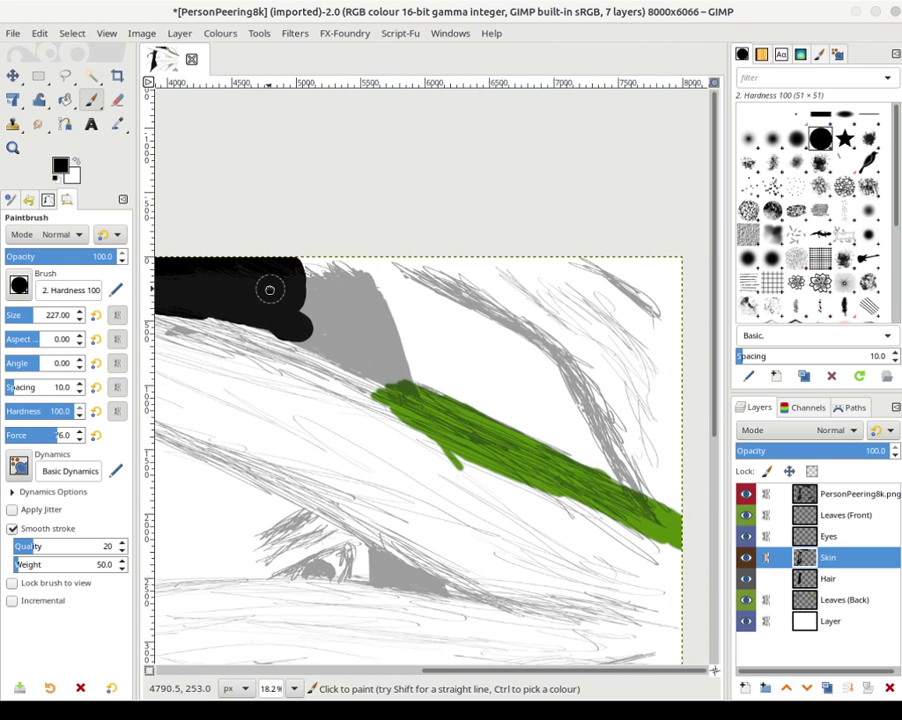
mouse_move(340, 292)
left_mouse_down()
mouse_move(304, 290)
mouse_move(330, 357)
mouse_move(379, 371)
mouse_move(375, 365)
mouse_move(350, 359)
mouse_move(392, 390)
mouse_move(406, 389)
mouse_move(377, 342)
mouse_move(393, 365)
mouse_move(380, 333)
mouse_move(400, 365)
mouse_move(375, 310)
left_mouse_up()
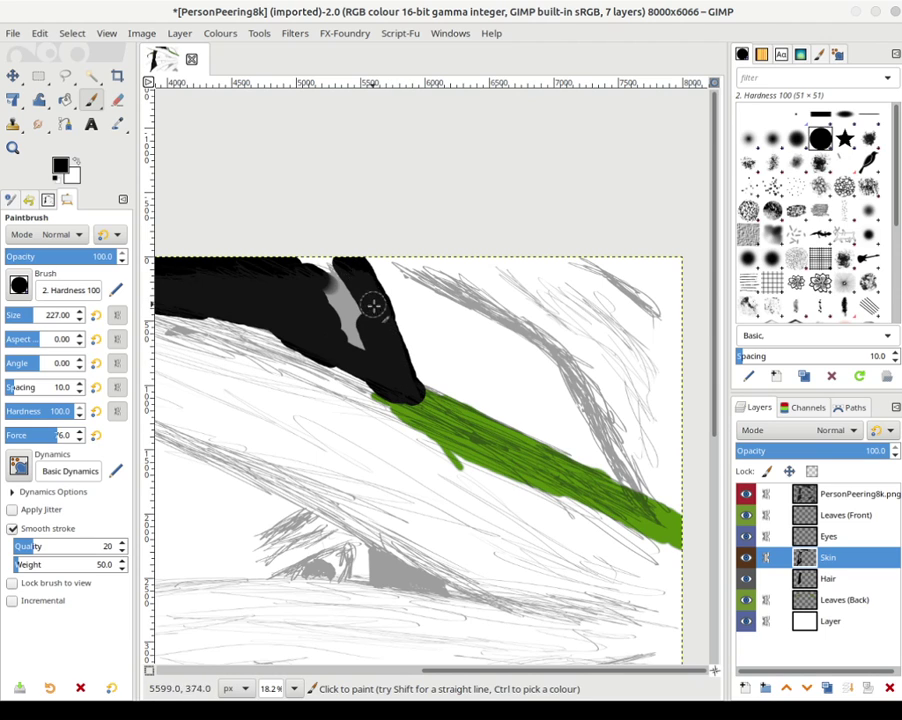
mouse_move(374, 300)
left_mouse_down()
mouse_move(330, 303)
mouse_move(351, 341)
mouse_move(335, 288)
mouse_move(313, 271)
mouse_move(343, 280)
left_mouse_up()
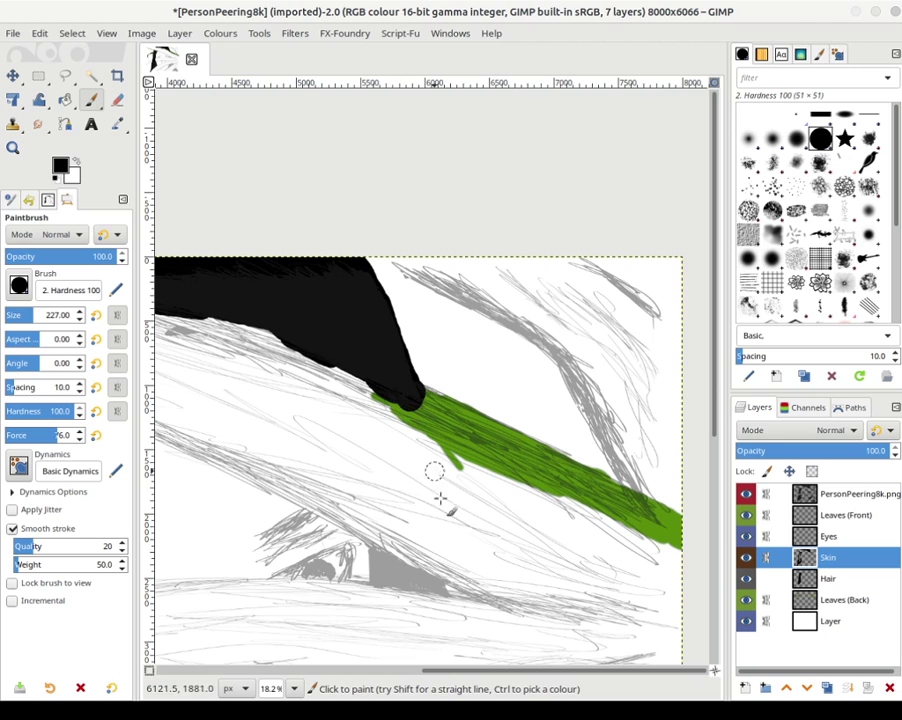
- Block in the right hair strand in black at size 227, from beside the right eye down to its lower-right end
scroll(435, 471, "down", 8)
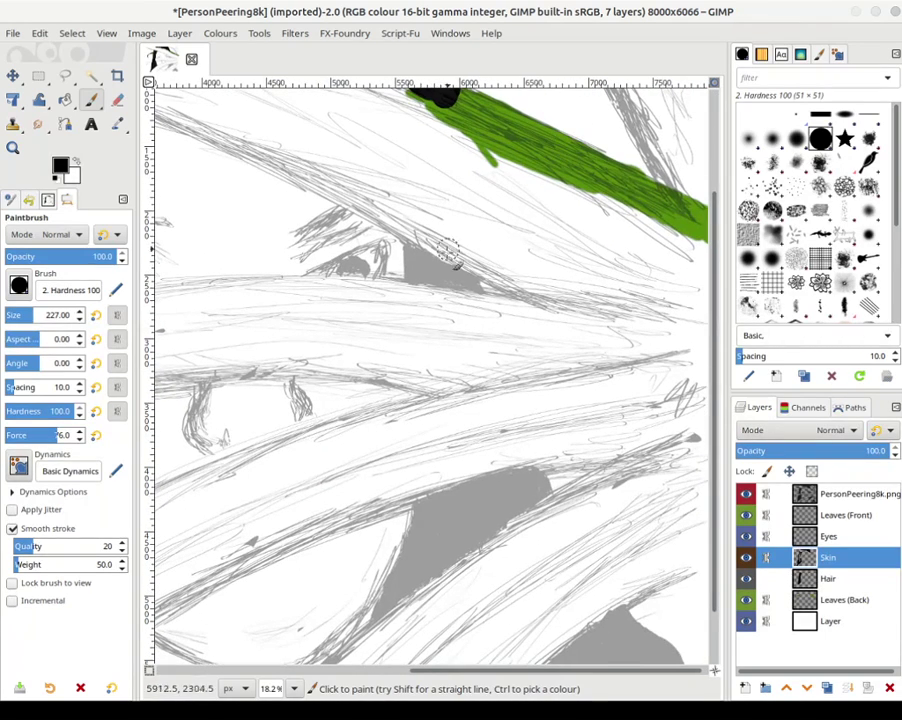
mouse_move(425, 283)
left_mouse_down()
mouse_move(408, 224)
mouse_move(415, 281)
mouse_move(467, 280)
mouse_move(450, 286)
mouse_move(451, 242)
mouse_move(466, 264)
mouse_move(471, 371)
mouse_move(492, 486)
mouse_move(475, 374)
mouse_move(511, 485)
mouse_move(494, 466)
mouse_move(546, 543)
mouse_move(524, 449)
mouse_move(546, 510)
mouse_move(534, 471)
mouse_move(526, 480)
mouse_move(496, 455)
mouse_move(487, 530)
mouse_move(481, 447)
mouse_move(433, 575)
mouse_move(440, 466)
mouse_move(426, 545)
mouse_move(436, 488)
mouse_move(422, 530)
mouse_move(428, 497)
mouse_move(422, 515)
mouse_move(420, 484)
mouse_move(403, 602)
mouse_move(446, 478)
mouse_move(461, 484)
mouse_move(466, 516)
mouse_move(461, 458)
mouse_move(469, 557)
mouse_move(469, 537)
mouse_move(452, 545)
mouse_move(500, 578)
mouse_move(483, 452)
mouse_move(471, 433)
mouse_move(491, 521)
mouse_move(481, 458)
mouse_move(465, 464)
mouse_move(456, 432)
mouse_move(461, 316)
mouse_move(499, 466)
mouse_move(441, 300)
mouse_move(479, 355)
left_mouse_up()
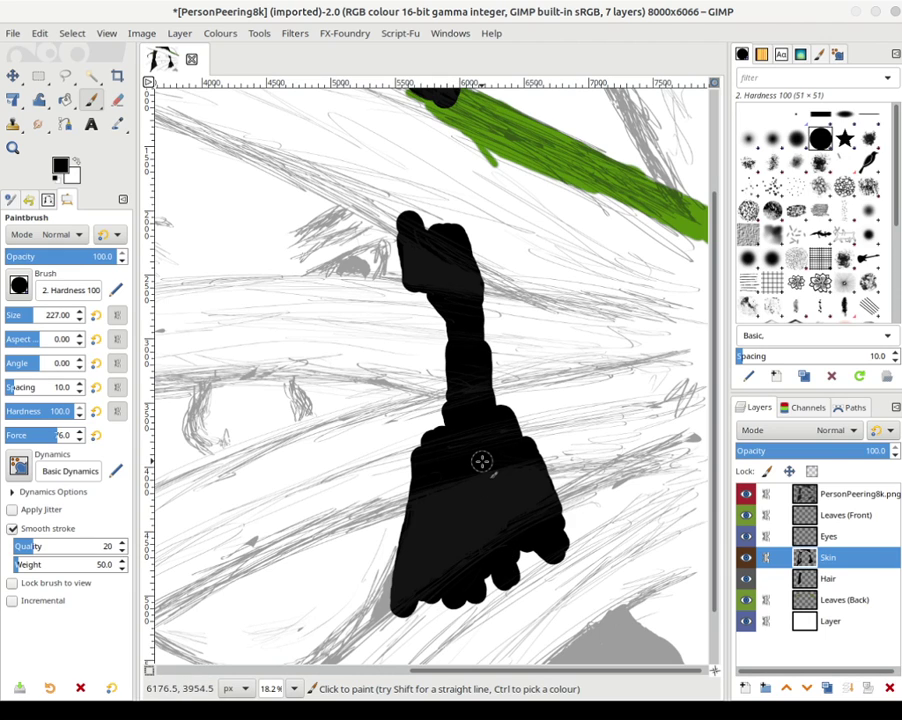
left_click_drag(447, 491, 543, 264)
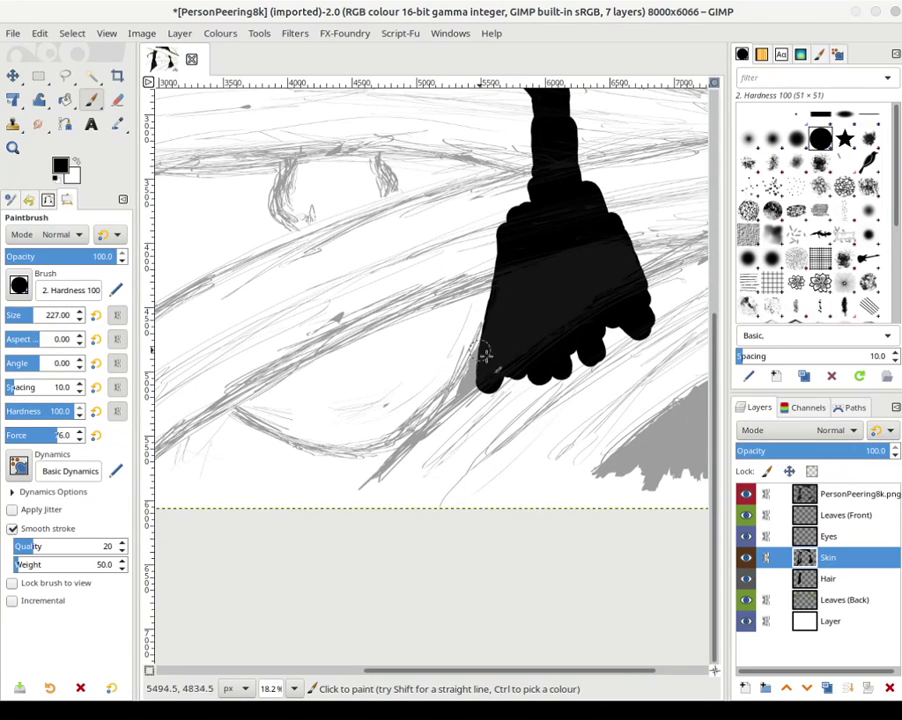
mouse_move(485, 360)
left_mouse_down()
mouse_move(462, 406)
mouse_move(498, 328)
mouse_move(460, 412)
mouse_move(458, 393)
mouse_move(488, 372)
mouse_move(518, 374)
mouse_move(369, 345)
mouse_move(367, 382)
mouse_move(373, 374)
mouse_move(395, 382)
mouse_move(411, 364)
mouse_move(447, 411)
mouse_move(481, 400)
mouse_move(479, 417)
mouse_move(443, 339)
left_mouse_up()
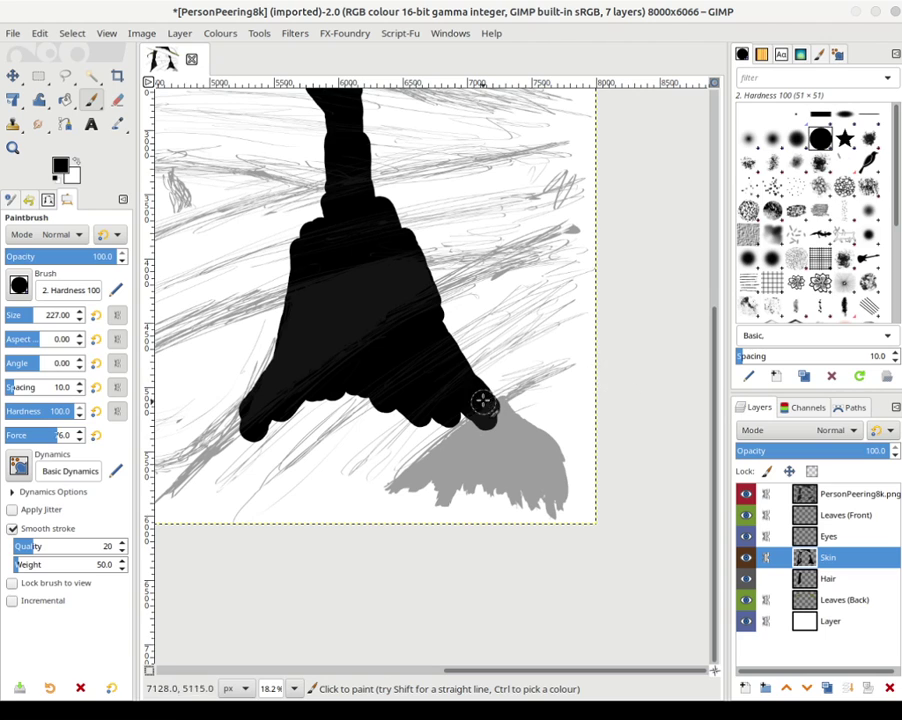
mouse_move(483, 408)
left_mouse_down()
mouse_move(522, 438)
mouse_move(482, 401)
mouse_move(507, 423)
mouse_move(492, 399)
mouse_move(555, 455)
mouse_move(546, 443)
mouse_move(549, 463)
mouse_move(523, 447)
left_mouse_up()
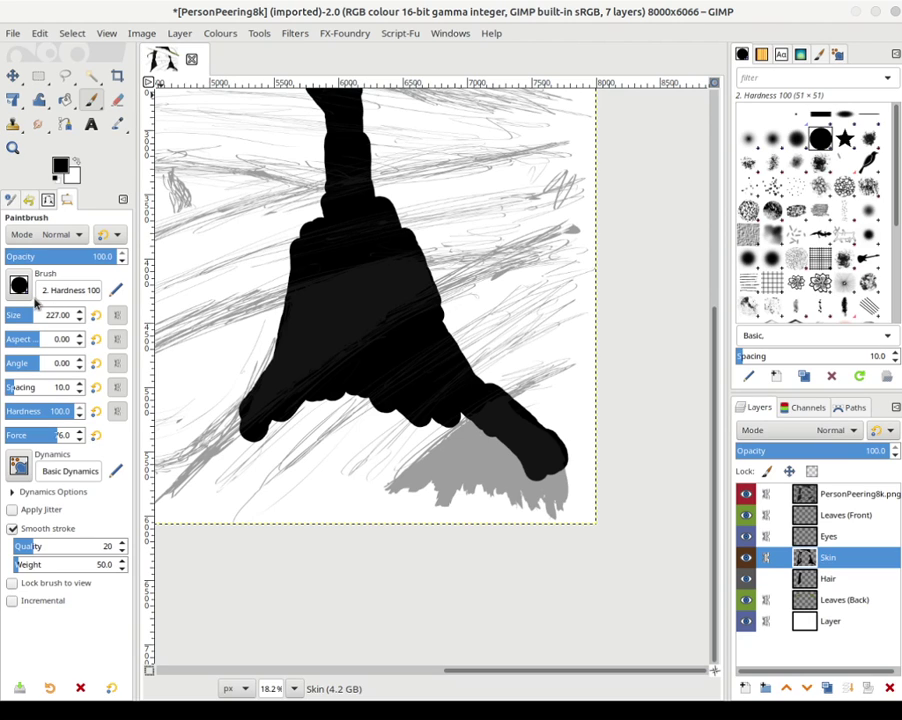
- Paint the left edge and first jagged points of the right strand's ragged tip black, reducing the brush to 69 and then 16
left_click_drag(38, 315, 22, 315)
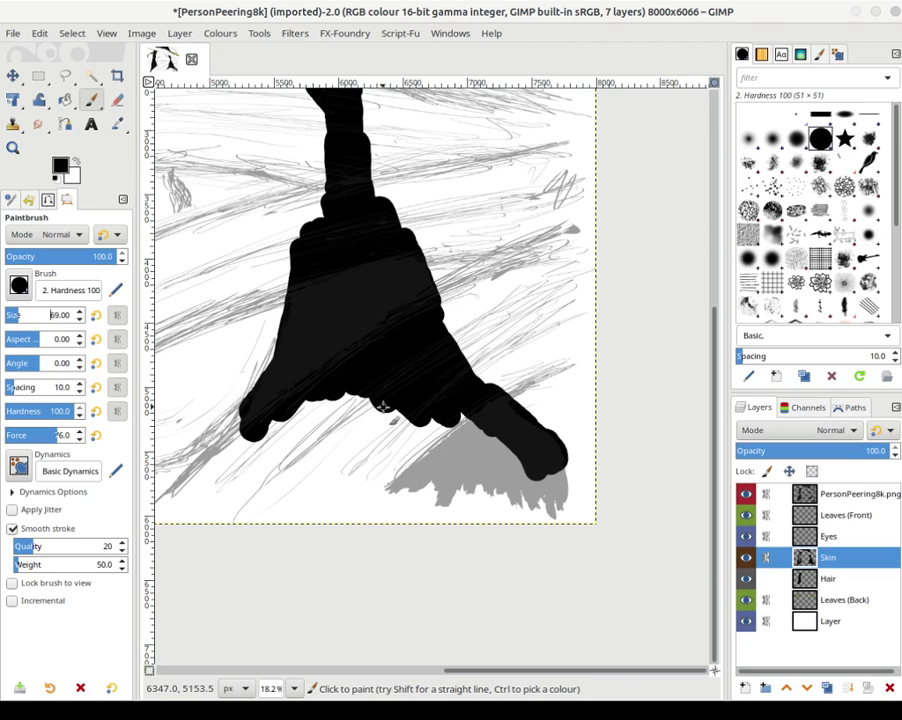
left_click(392, 483)
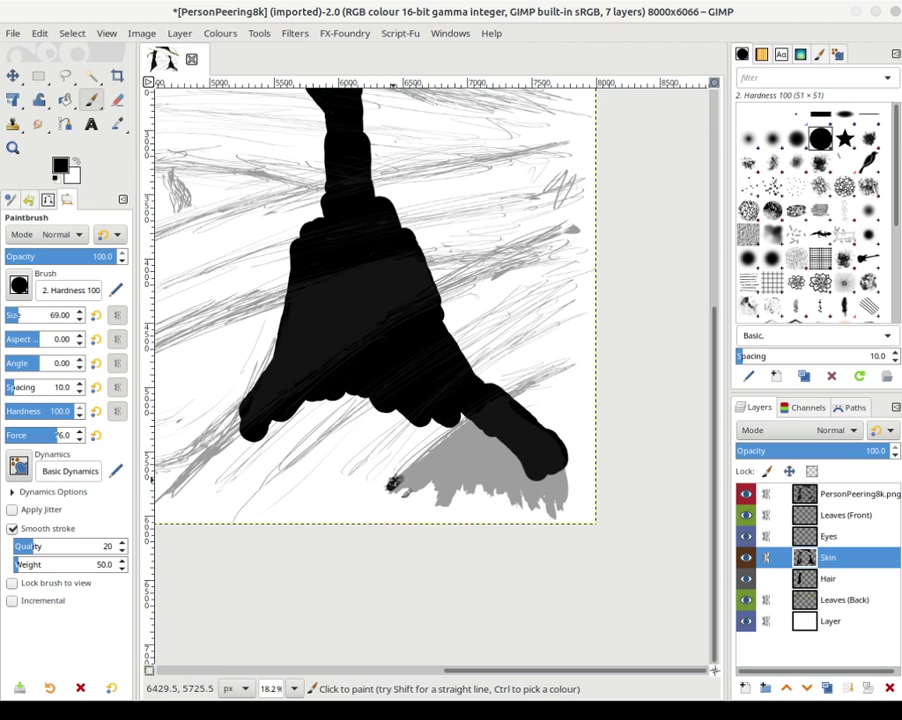
mouse_move(393, 484)
left_mouse_down()
mouse_move(434, 426)
mouse_move(421, 456)
mouse_move(429, 413)
left_mouse_up()
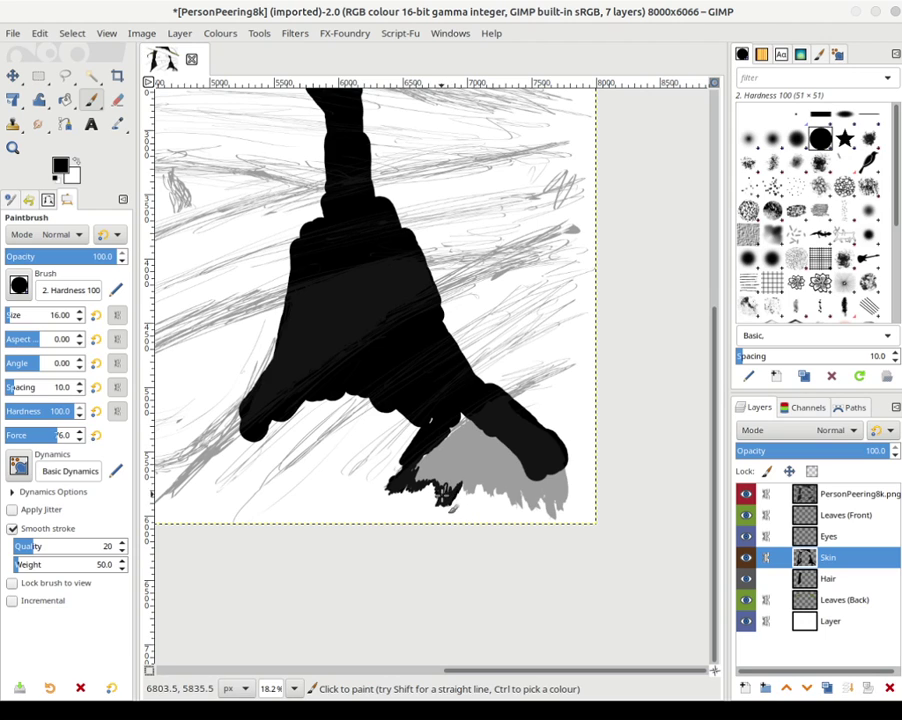
left_click_drag(451, 483, 436, 498)
- Paint the rest of the right strand's jagged bottom edge and its outer corner black with the size 16 brush
left_click_drag(574, 408, 455, 313)
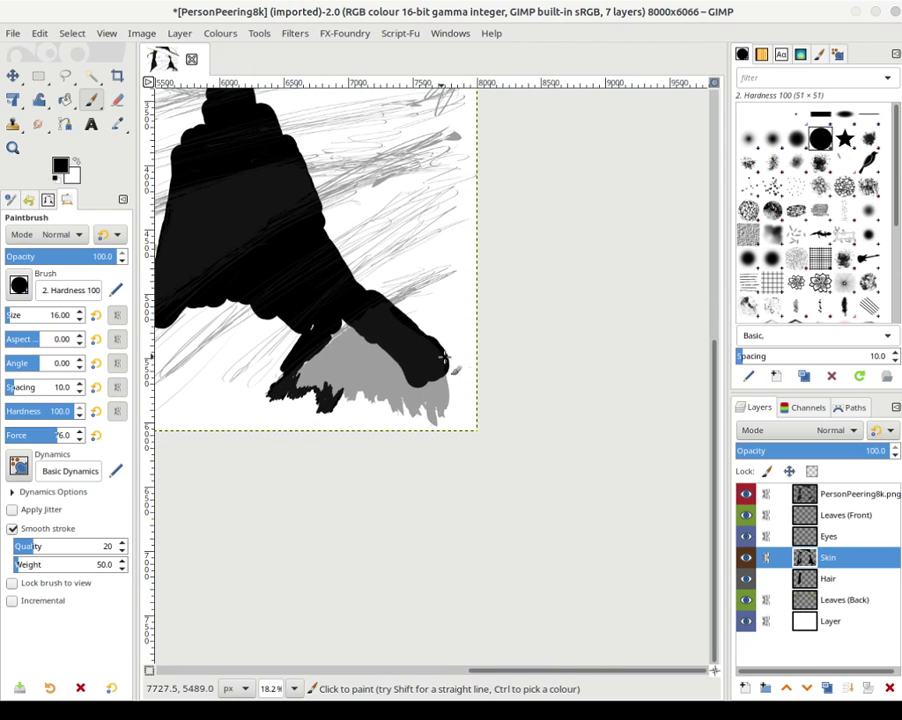
left_click_drag(437, 410, 443, 437)
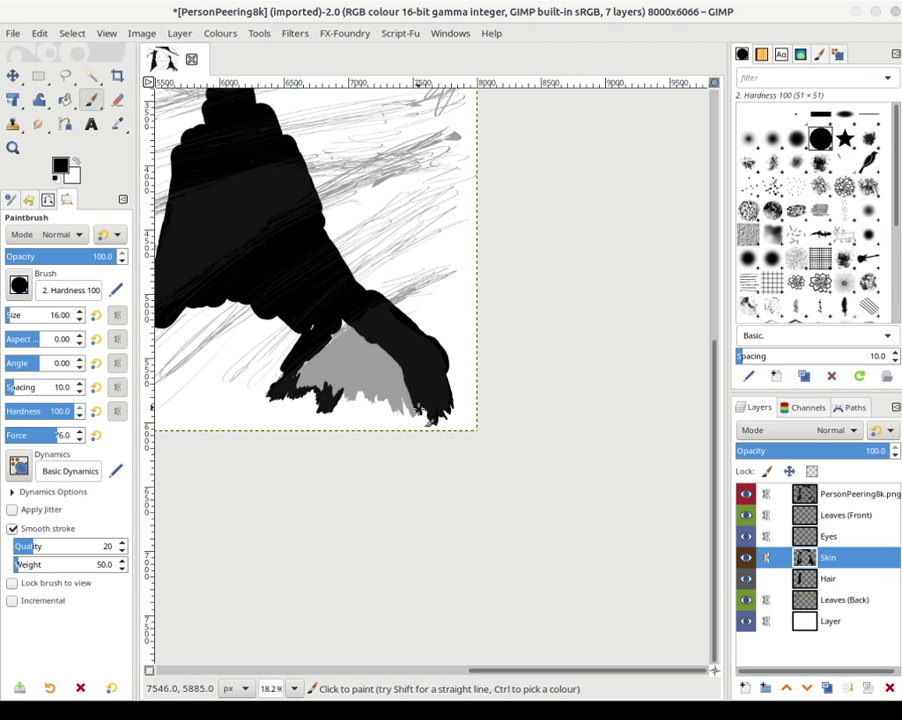
mouse_move(418, 404)
left_mouse_down()
mouse_move(409, 421)
mouse_move(408, 399)
mouse_move(427, 383)
mouse_move(445, 422)
mouse_move(446, 391)
left_mouse_up()
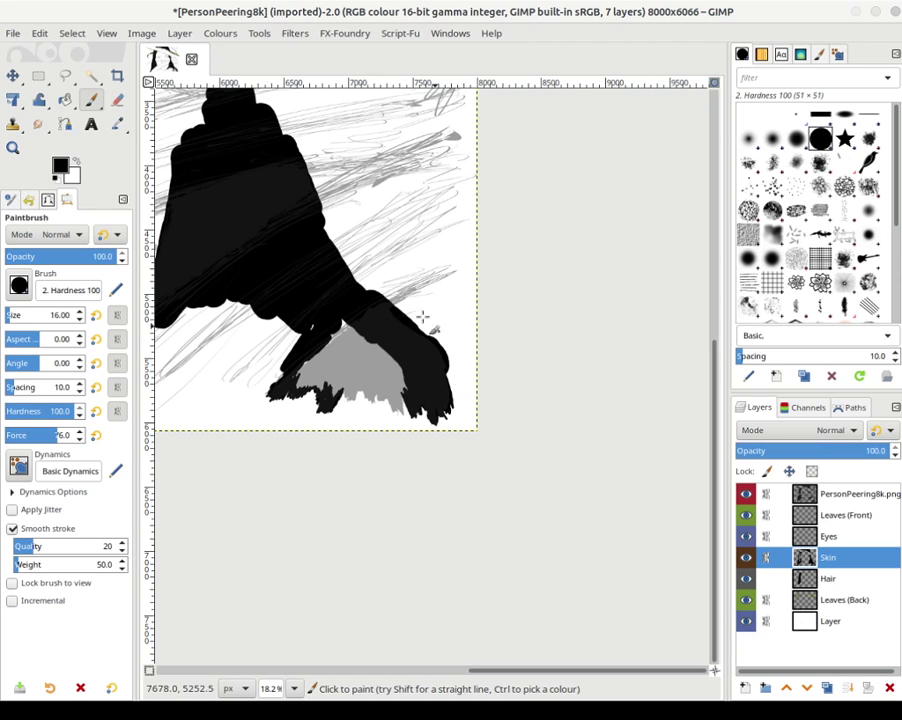
mouse_move(328, 390)
left_mouse_down()
mouse_move(323, 399)
mouse_move(320, 369)
mouse_move(309, 391)
mouse_move(296, 391)
mouse_move(313, 374)
mouse_move(301, 390)
mouse_move(280, 386)
mouse_move(285, 363)
mouse_move(273, 384)
mouse_move(293, 368)
mouse_move(297, 394)
mouse_move(321, 370)
mouse_move(305, 390)
mouse_move(314, 384)
left_mouse_up()
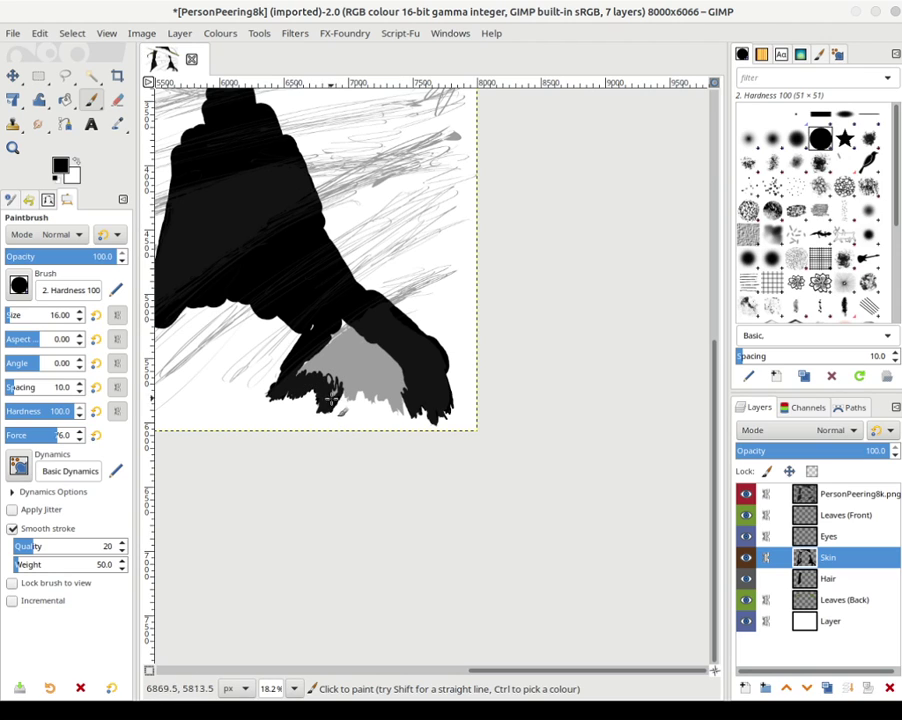
left_click_drag(334, 399, 329, 379)
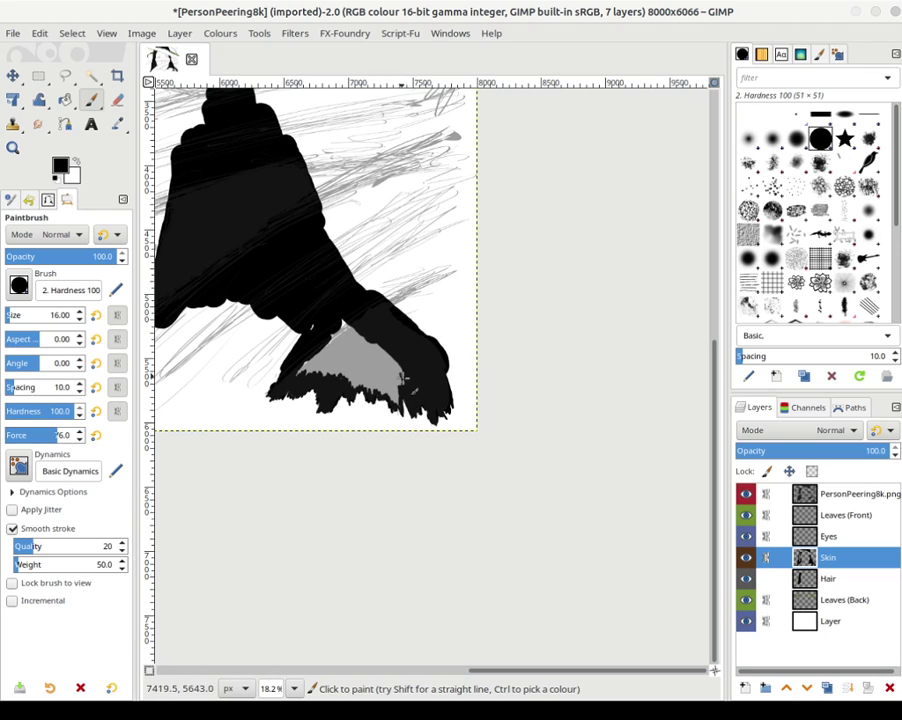
- Fill the remaining grey area inside the right strand's ragged tip with black at brush size 158
left_click(26, 318)
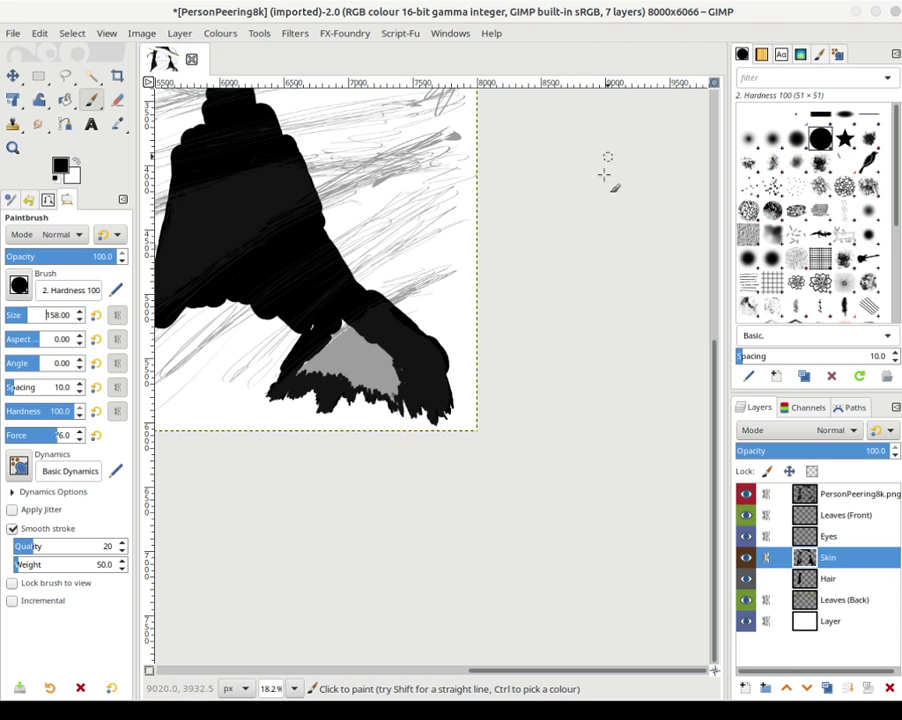
mouse_move(364, 318)
left_mouse_down()
mouse_move(330, 354)
mouse_move(318, 331)
mouse_move(303, 369)
mouse_move(326, 338)
mouse_move(336, 345)
mouse_move(321, 366)
mouse_move(357, 349)
mouse_move(342, 346)
mouse_move(352, 361)
mouse_move(366, 357)
mouse_move(367, 340)
mouse_move(353, 381)
mouse_move(377, 355)
mouse_move(385, 370)
mouse_move(400, 361)
mouse_move(397, 396)
left_mouse_up()
mouse_move(395, 390)
left_mouse_down()
mouse_move(374, 380)
mouse_move(370, 388)
mouse_move(337, 283)
mouse_move(376, 303)
mouse_move(397, 349)
left_mouse_up()
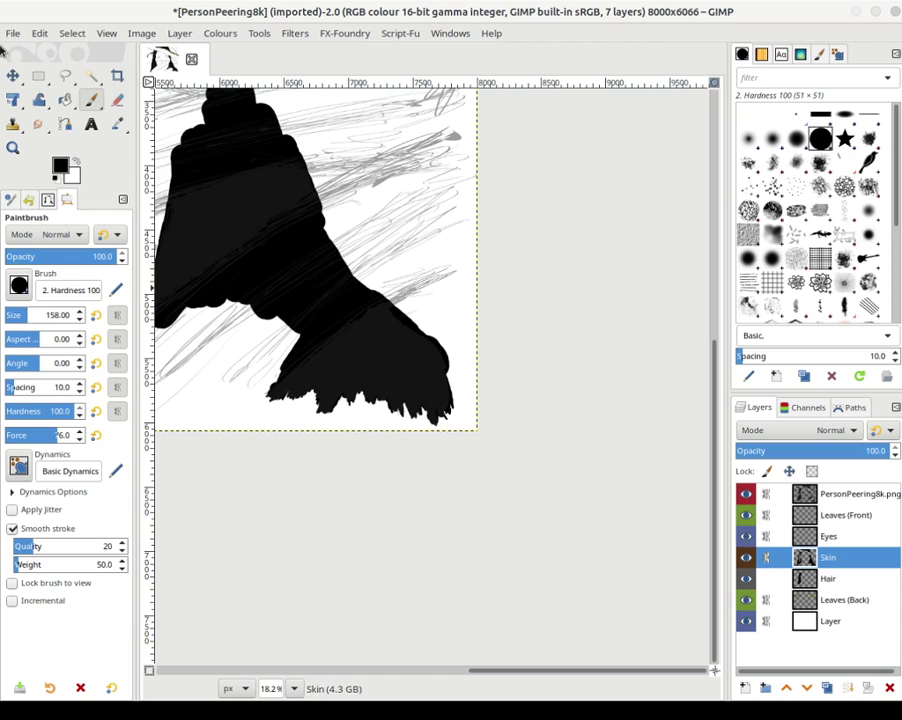
- Erase the excess black along the outer edge of the right strand's tip and repaint that edge smoothly in black
left_click(118, 128)
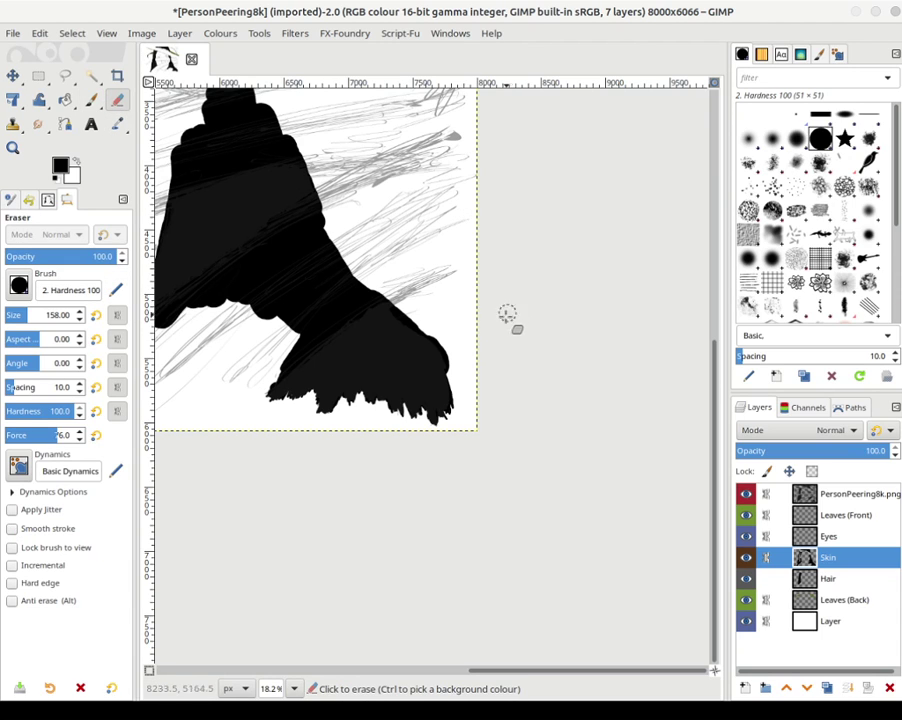
left_click(461, 348)
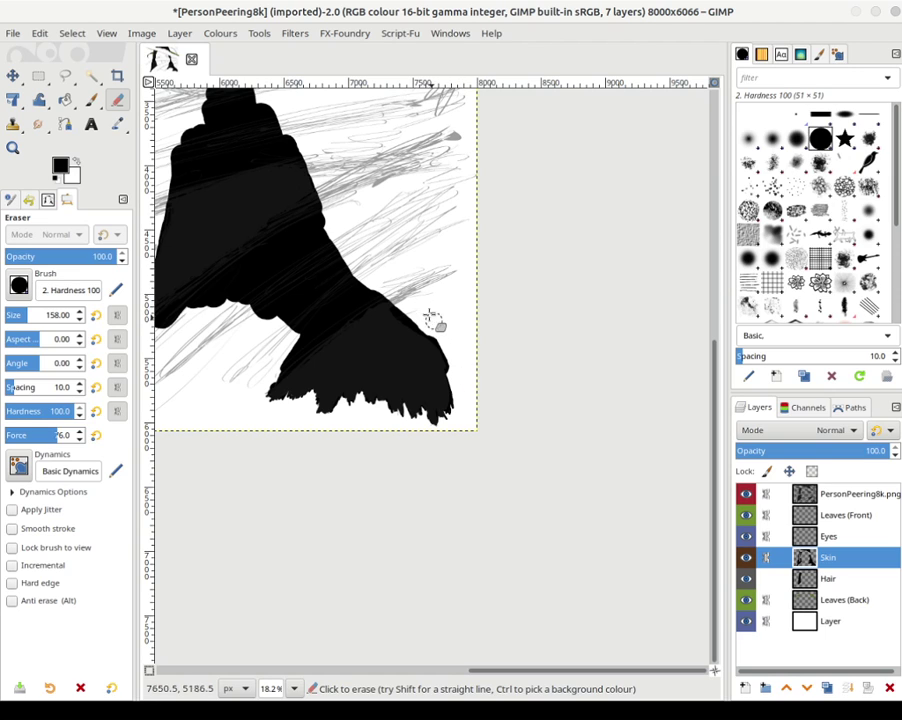
left_click_drag(430, 329, 447, 358)
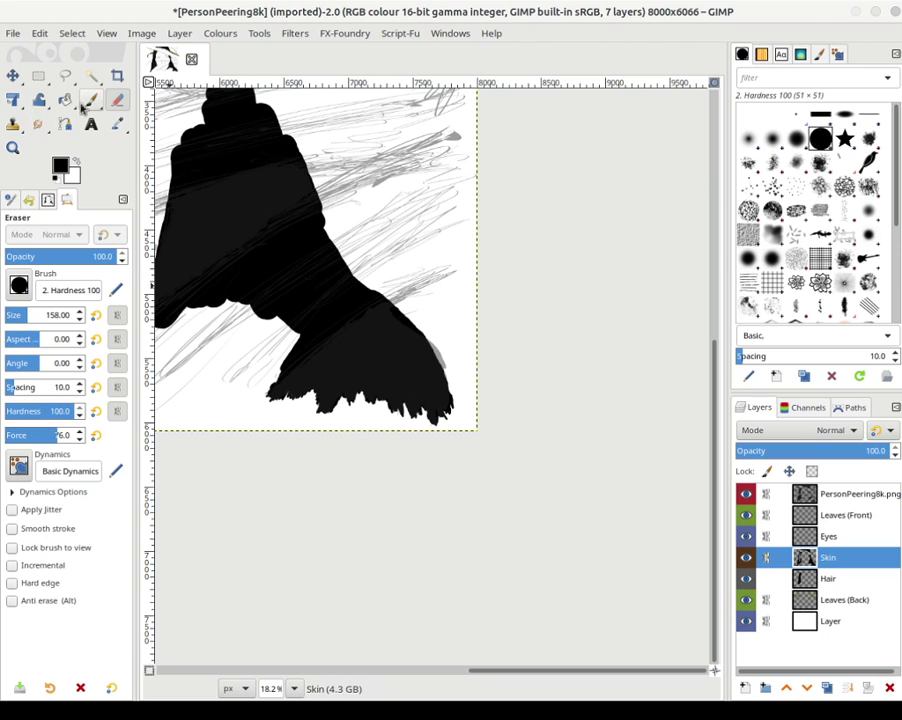
key("p")
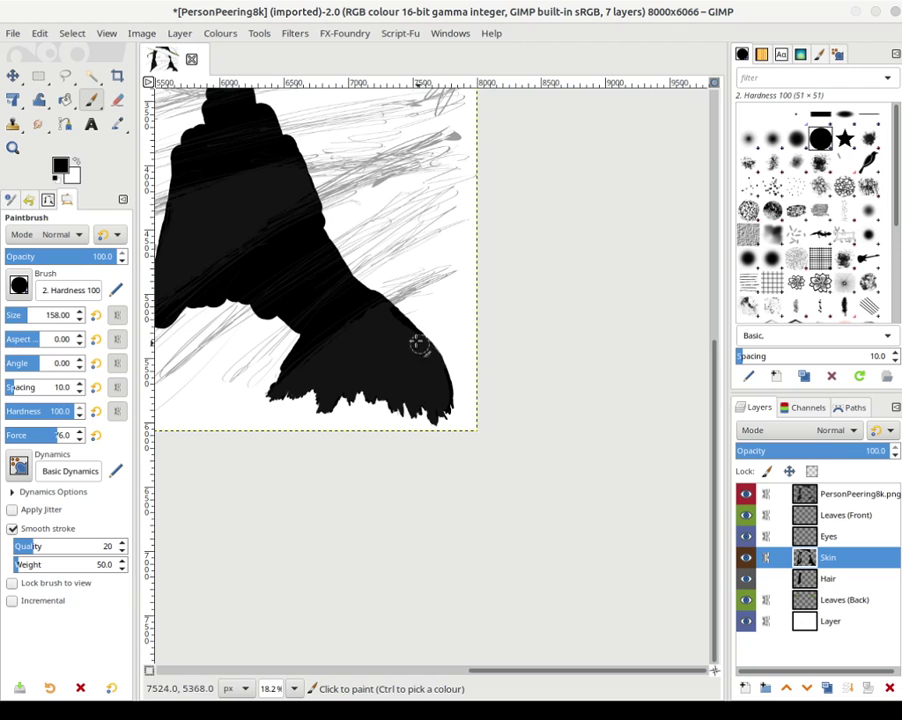
left_click(412, 338)
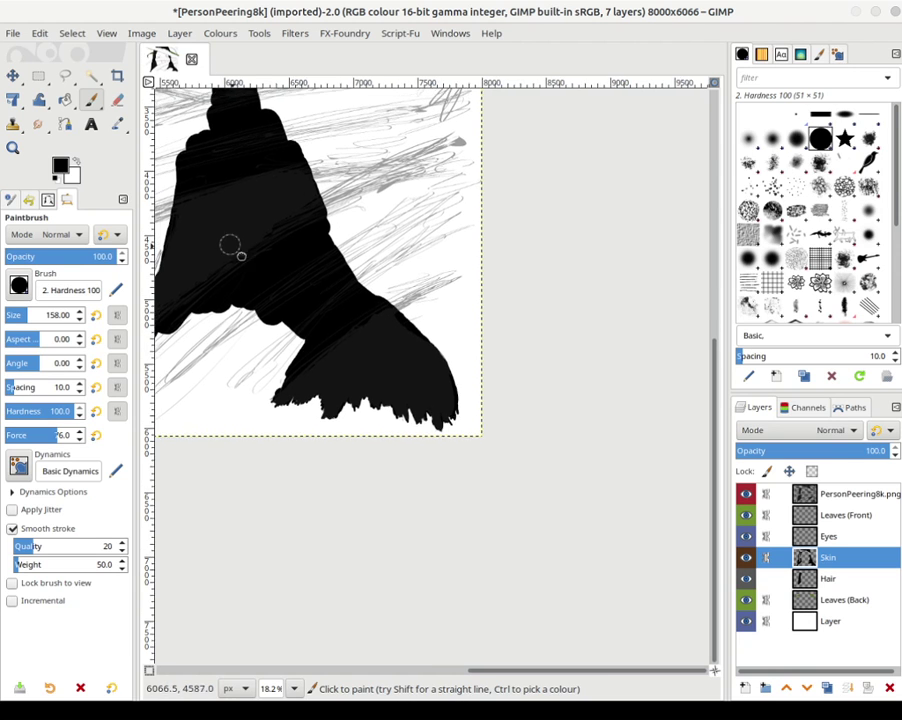
- Erase the bumpy excess along the right strand's outer edge above the tip with the Eraser at size 158
scroll(232, 245, "up", 3)
scroll(557, 343, "right", 1)
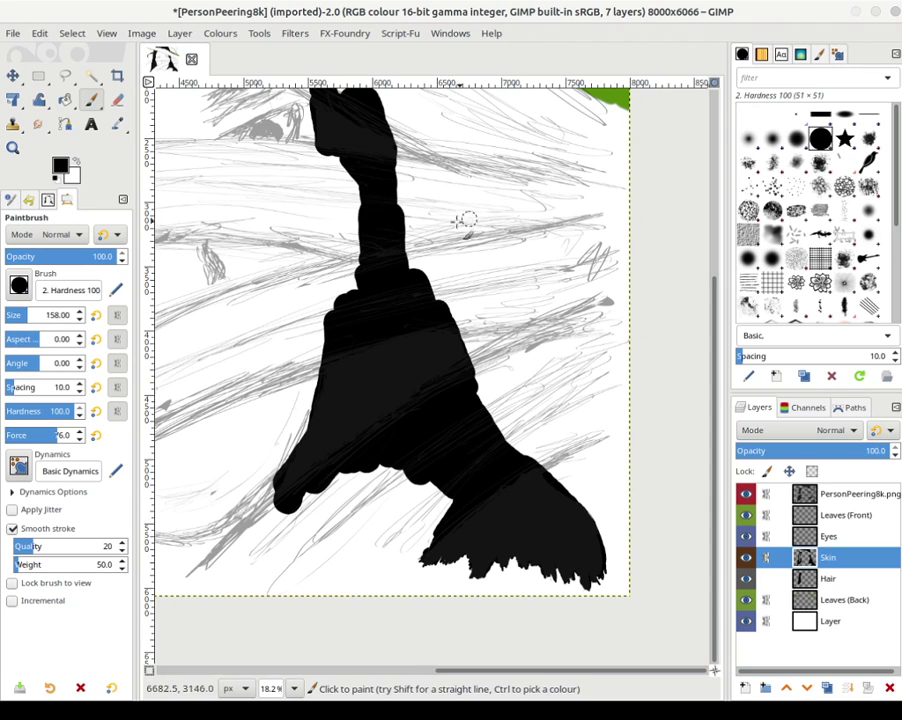
left_click(117, 101)
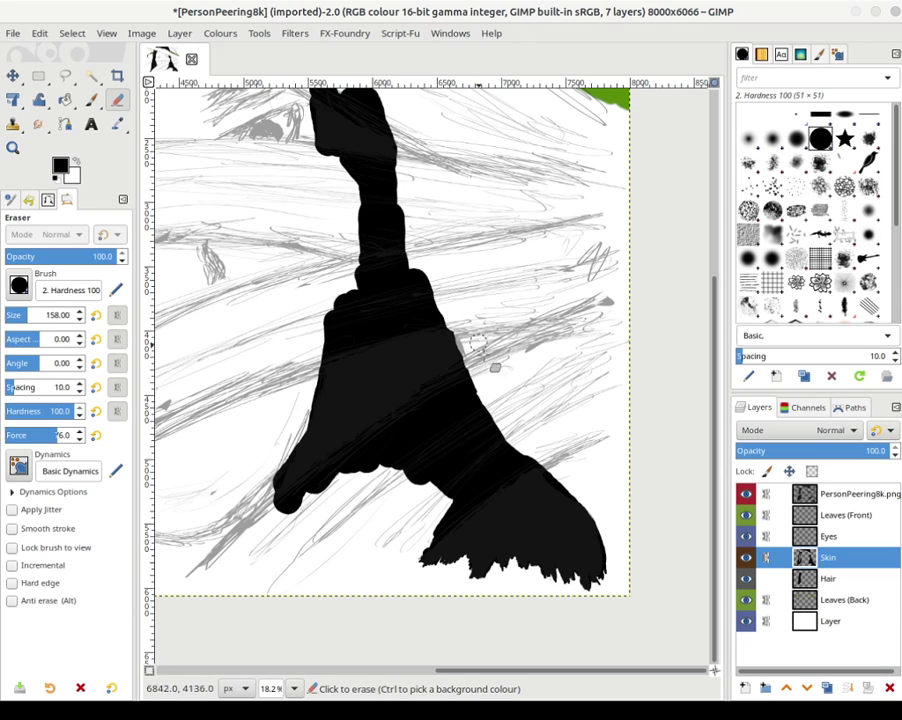
left_click(456, 341)
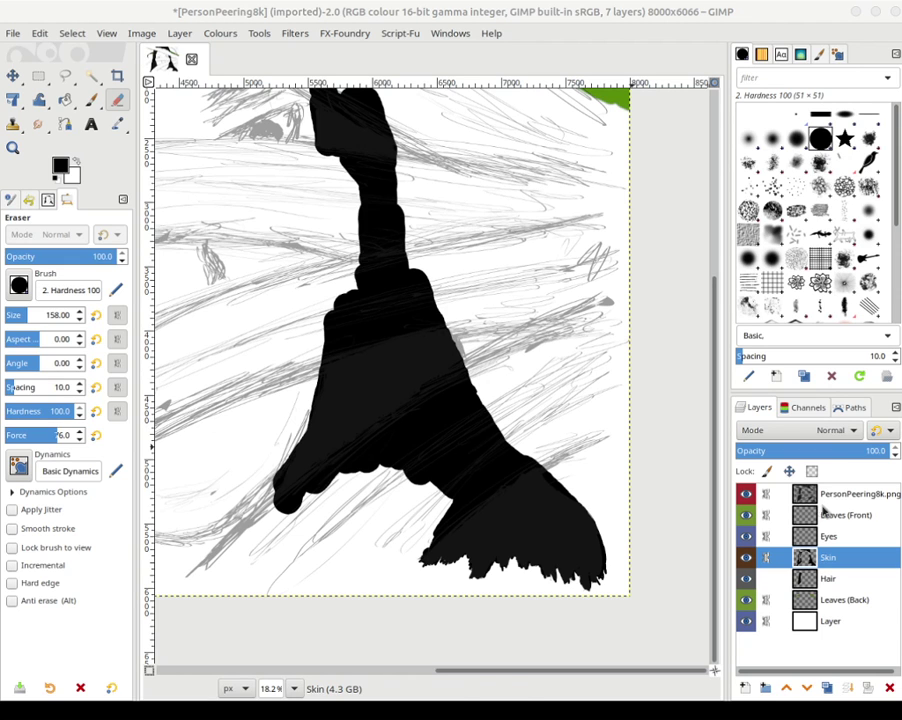
- Smooth the top hair's outer edge above the straight green leaf by erasing the overflow, repainting it black and trimming it again
scroll(415, 330, "left", 3)
scroll(415, 330, "up", 8)
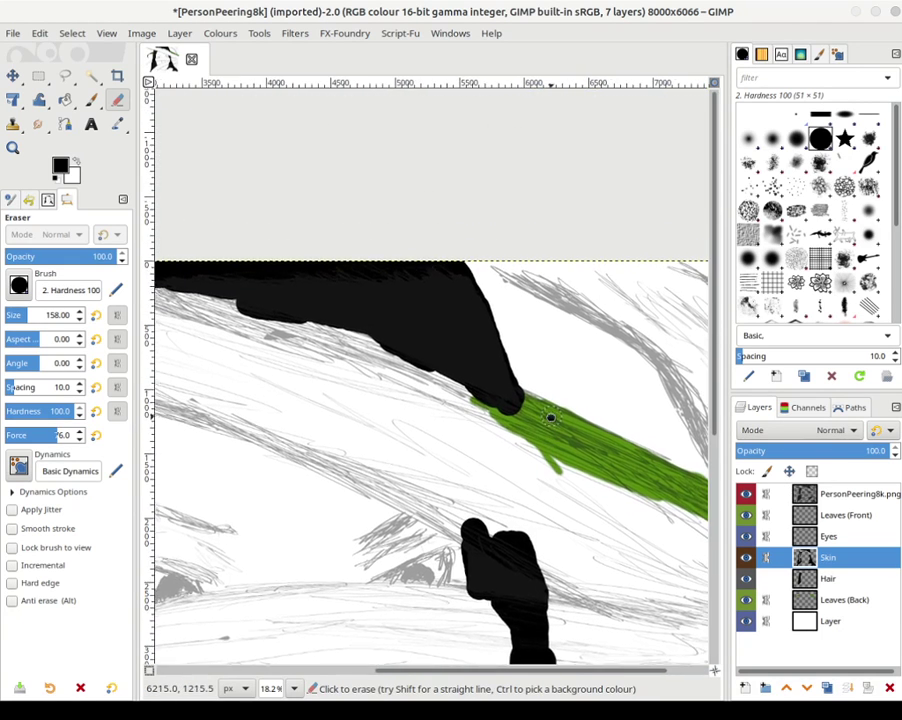
scroll(549, 417, "right", 1)
scroll(530, 425, "up", 1)
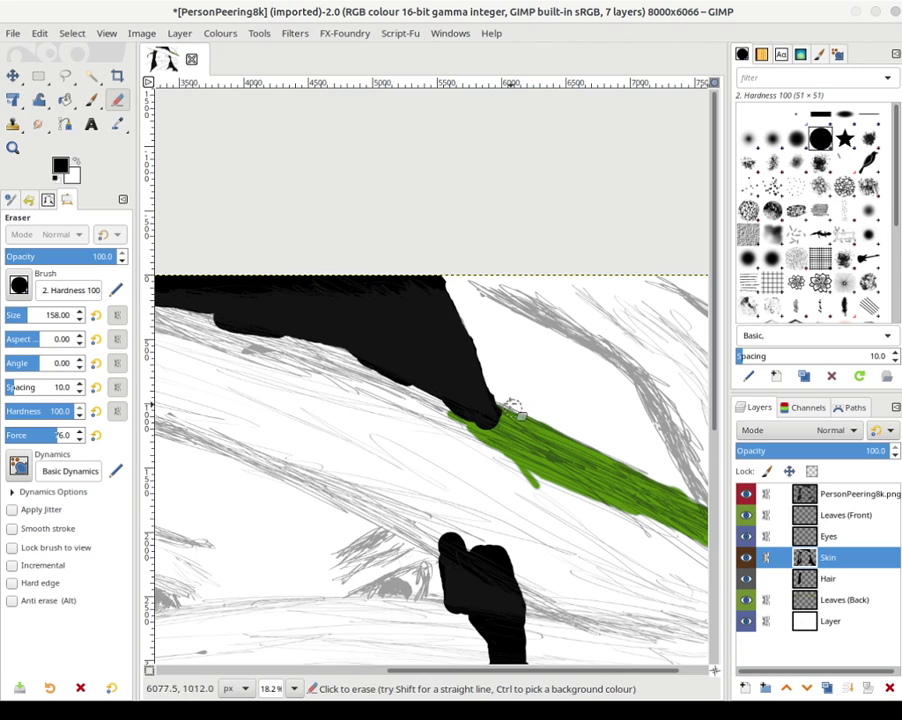
mouse_move(509, 403)
left_mouse_down()
mouse_move(446, 279)
mouse_move(462, 294)
mouse_move(435, 270)
mouse_move(497, 386)
mouse_move(431, 270)
mouse_move(509, 413)
left_mouse_up()
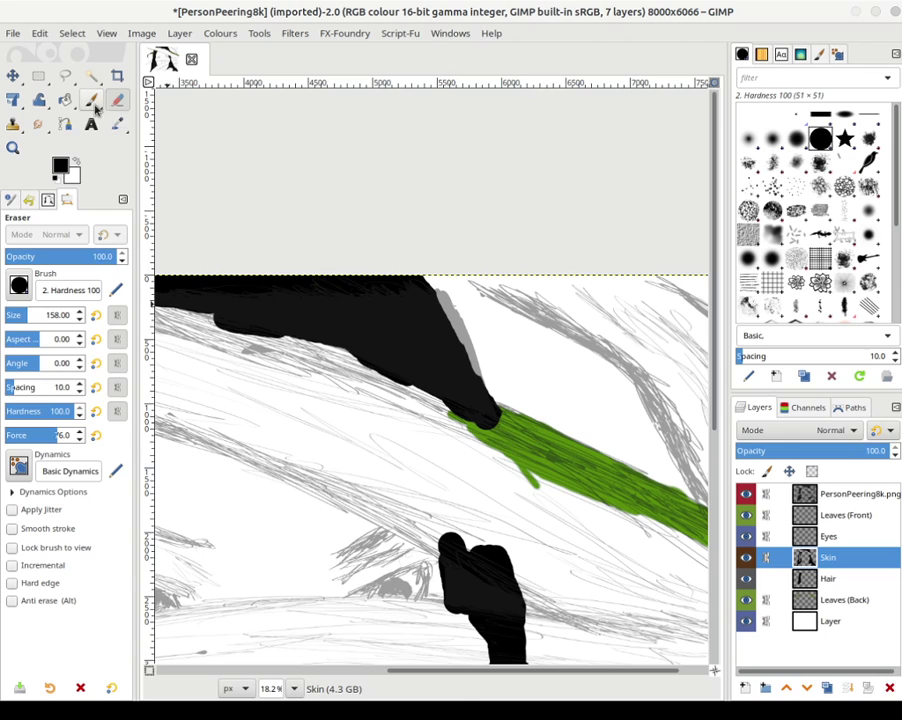
key("p")
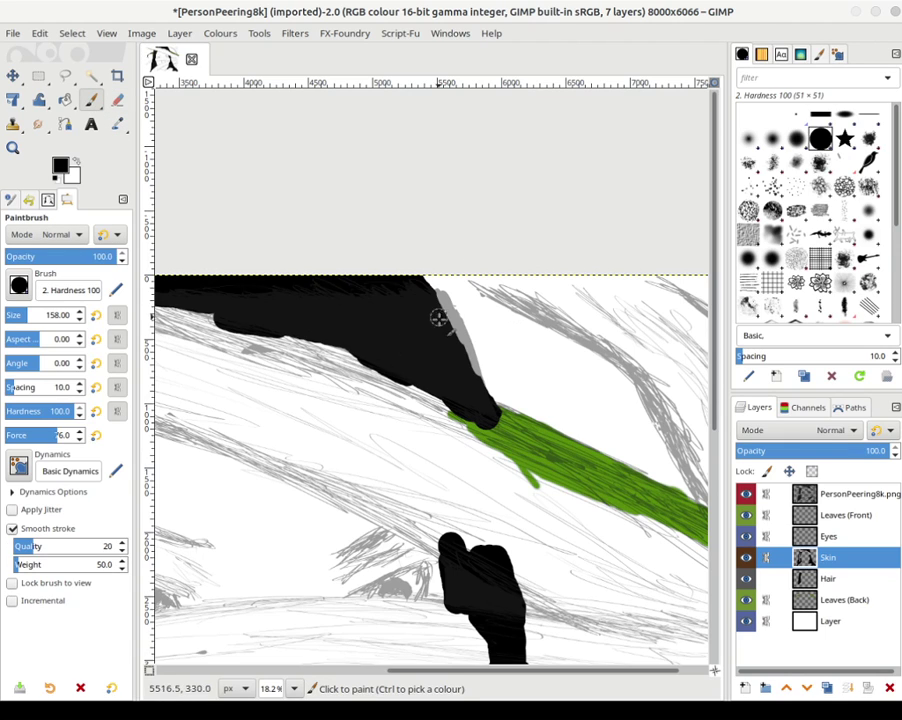
mouse_move(429, 284)
left_mouse_down()
mouse_move(482, 396)
mouse_move(427, 281)
mouse_move(459, 362)
left_mouse_up()
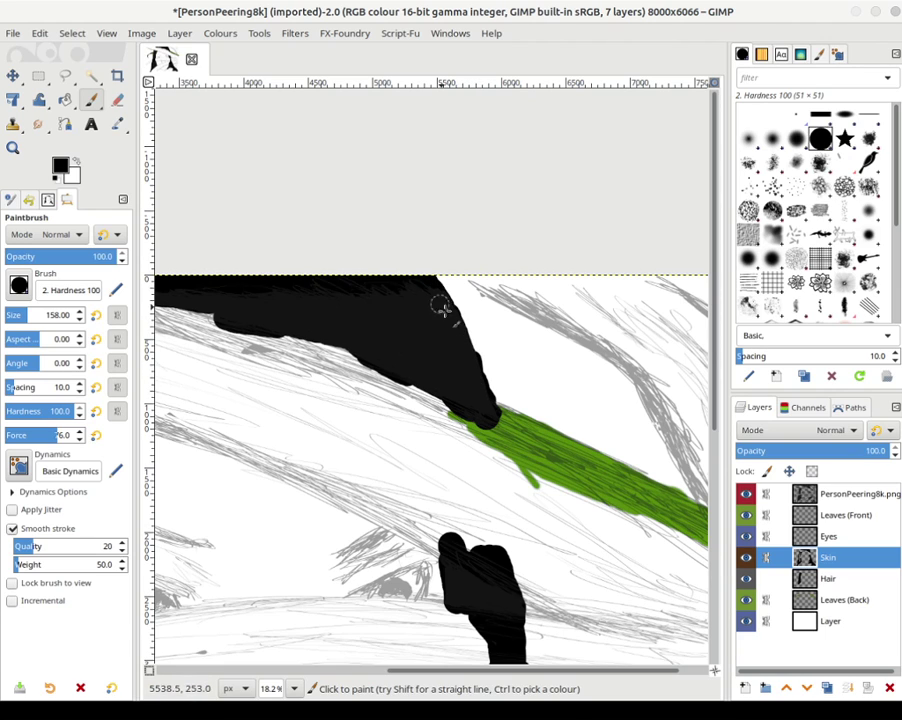
mouse_move(444, 302)
left_mouse_down()
mouse_move(477, 386)
mouse_move(474, 373)
mouse_move(494, 414)
mouse_move(469, 354)
mouse_move(503, 414)
mouse_move(431, 305)
mouse_move(365, 287)
left_mouse_up()
left_click(117, 100)
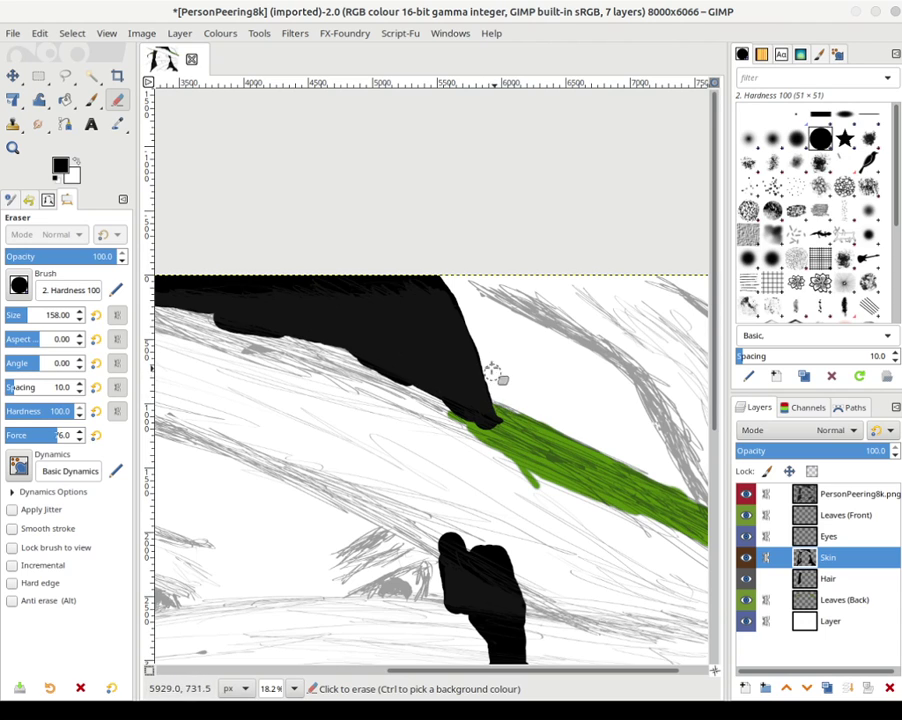
left_click_drag(512, 386, 536, 430)
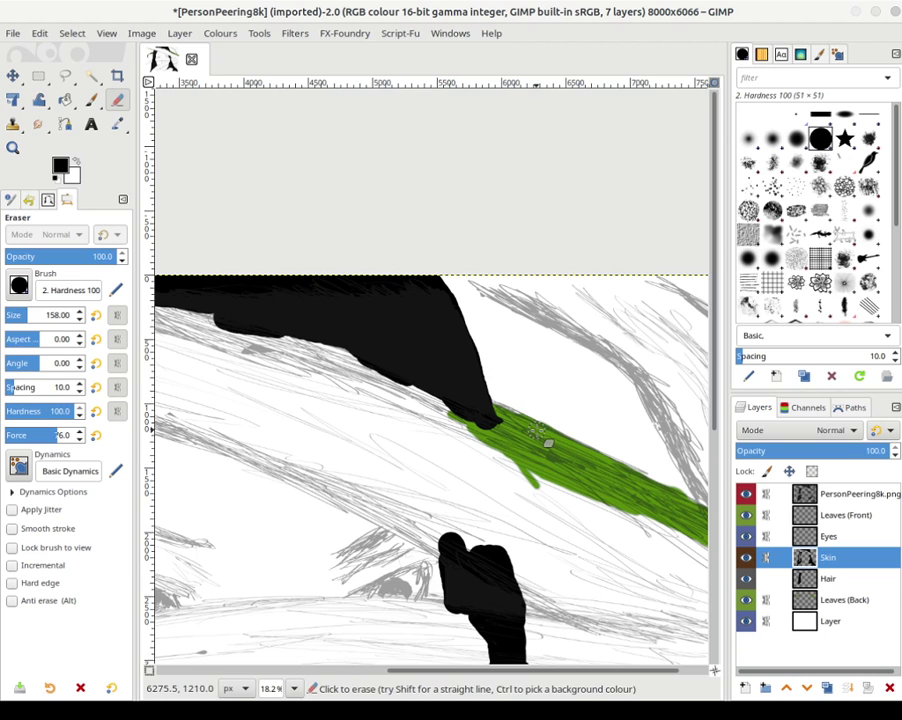
- Trim the top hair's left end and the left strand's upper outer corner, and extend both in black across the hat-brim lines
scroll(282, 420, "left", 5)
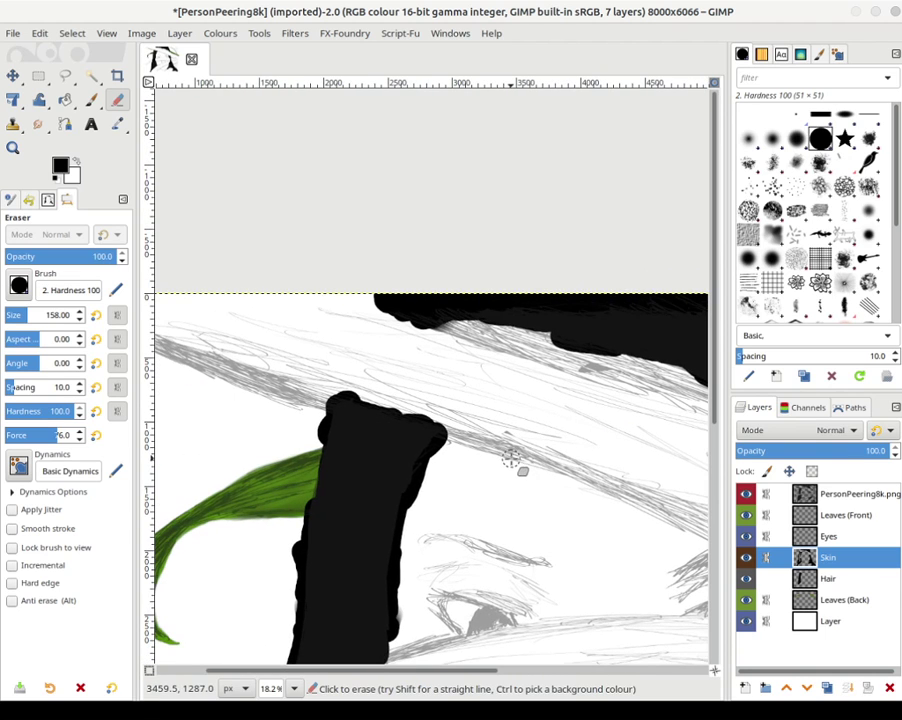
left_click_drag(372, 298, 368, 298)
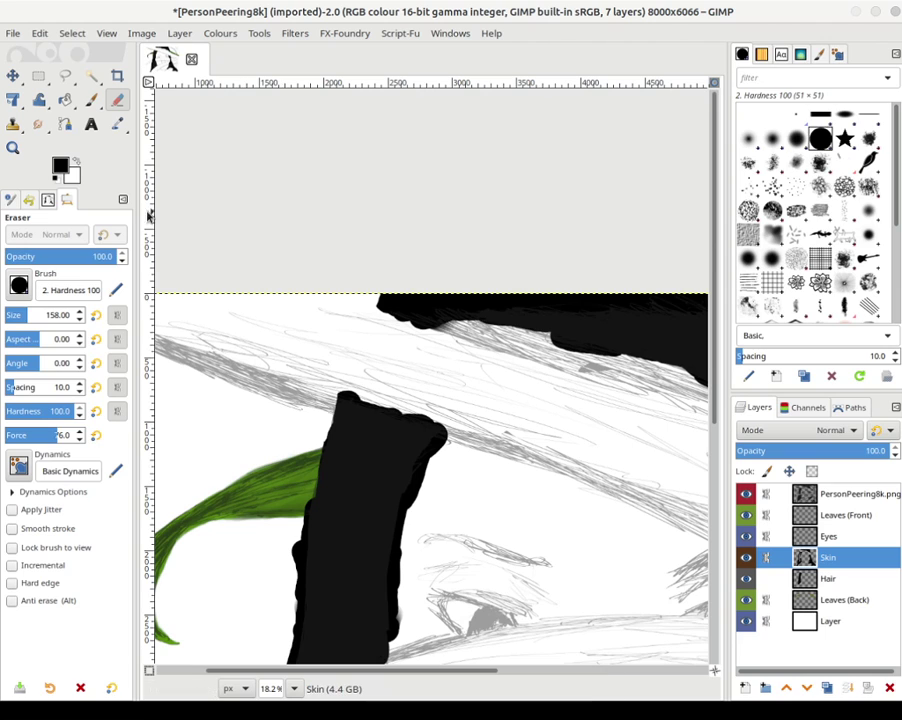
left_click(91, 100)
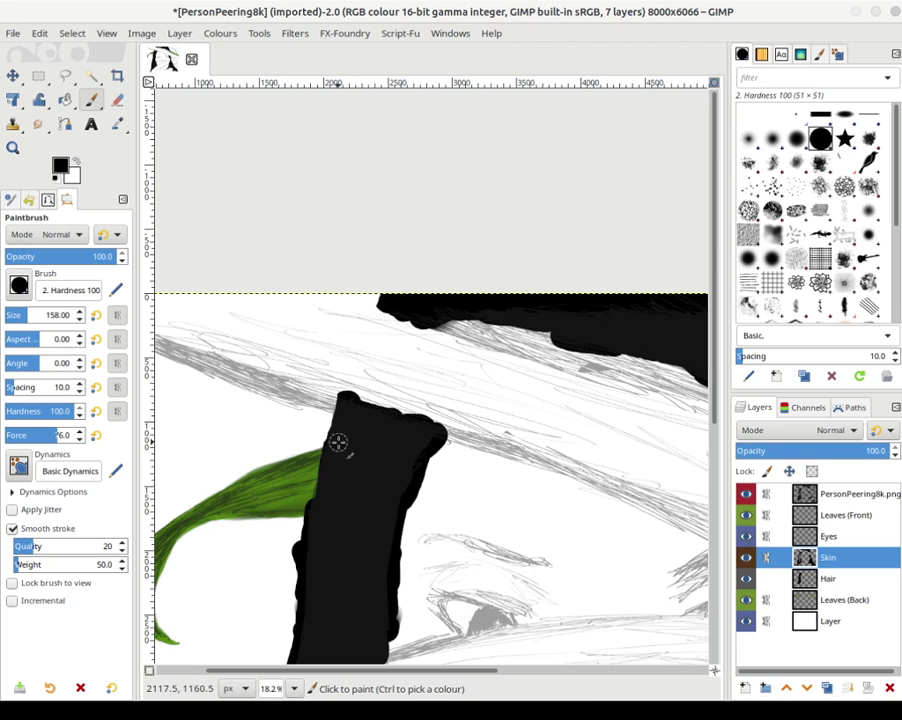
left_click_drag(340, 414, 349, 413)
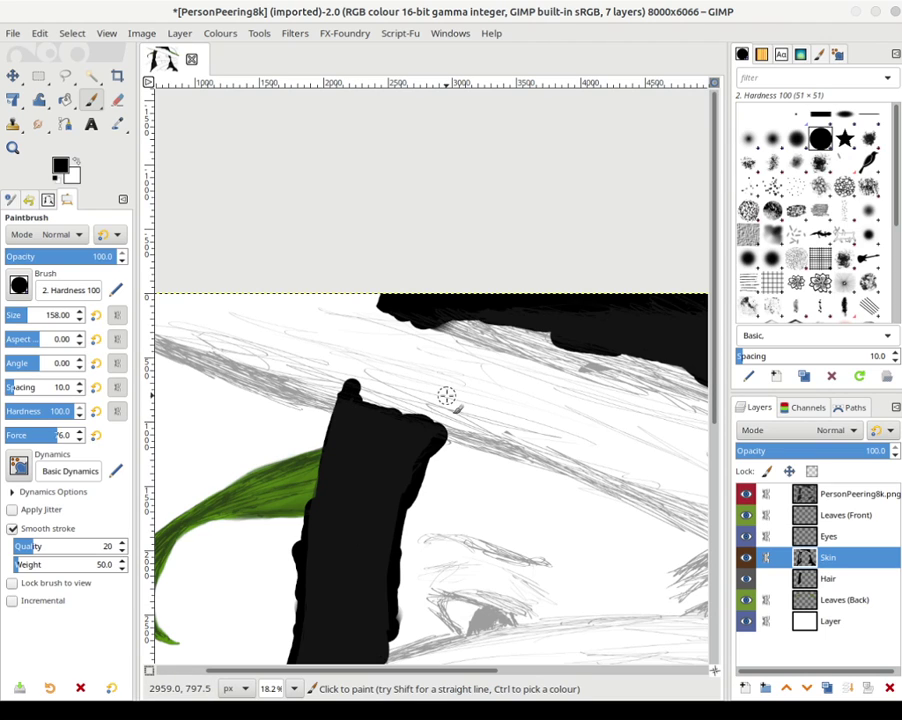
mouse_move(390, 318)
left_mouse_down()
mouse_move(380, 305)
mouse_move(405, 308)
mouse_move(415, 324)
mouse_move(439, 318)
mouse_move(441, 306)
mouse_move(462, 310)
mouse_move(453, 316)
left_mouse_up()
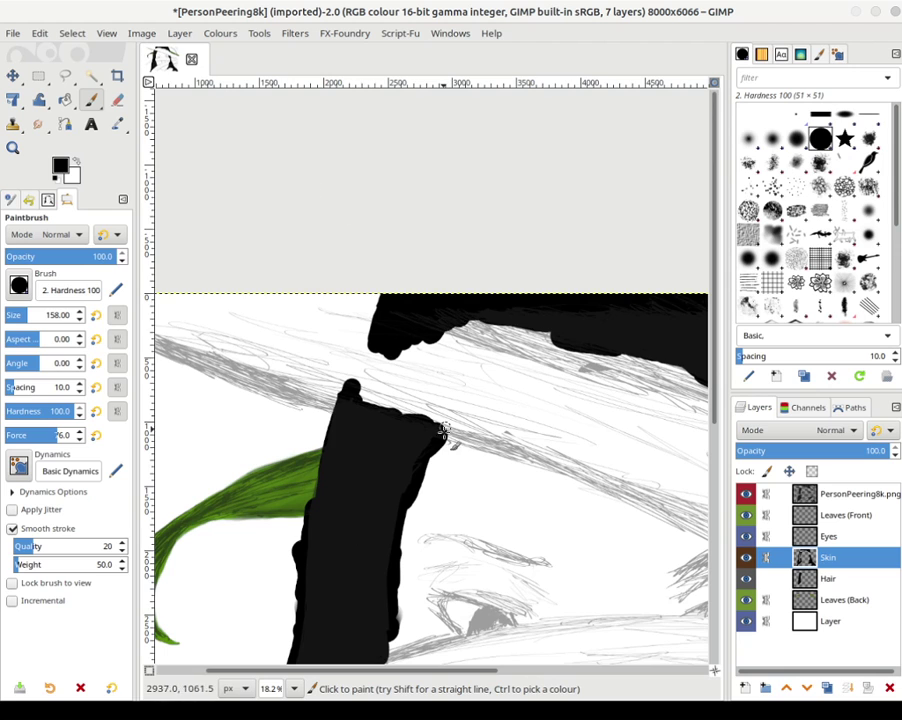
- Erase the bumps along the left strand's outer edge below the curved green leaf and repaint that edge in black
mouse_move(436, 424)
left_mouse_down()
mouse_move(472, 140)
mouse_move(435, 172)
left_mouse_up()
left_click(435, 172)
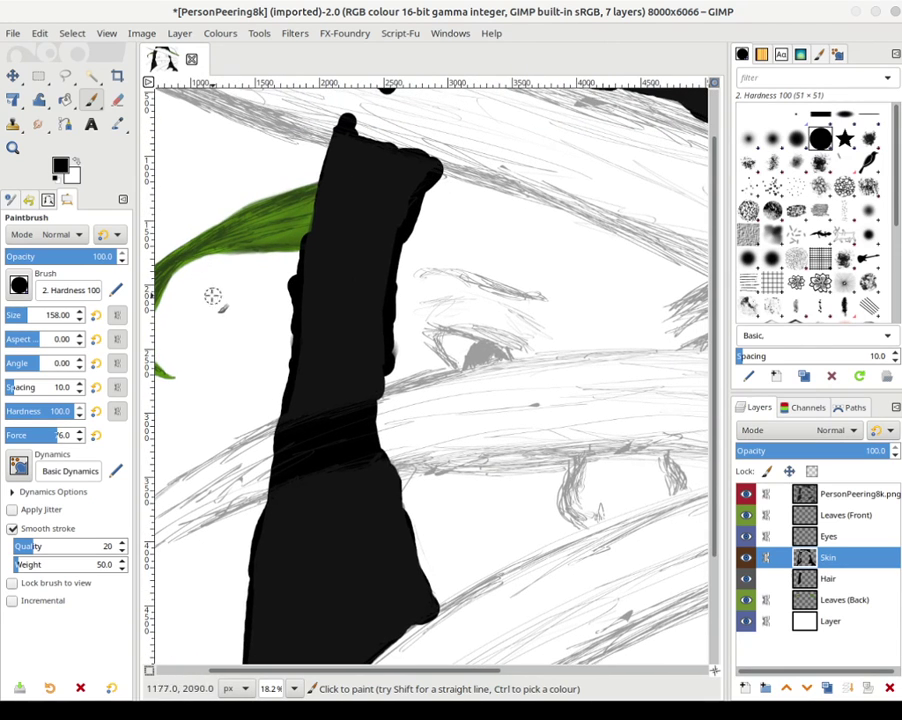
left_click(116, 99)
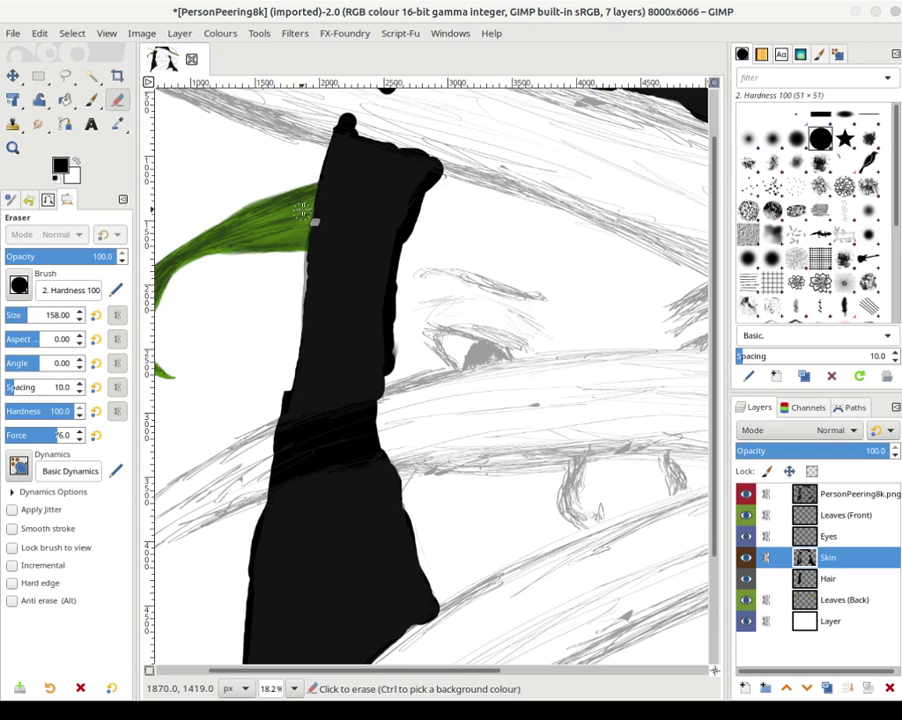
left_click(90, 98)
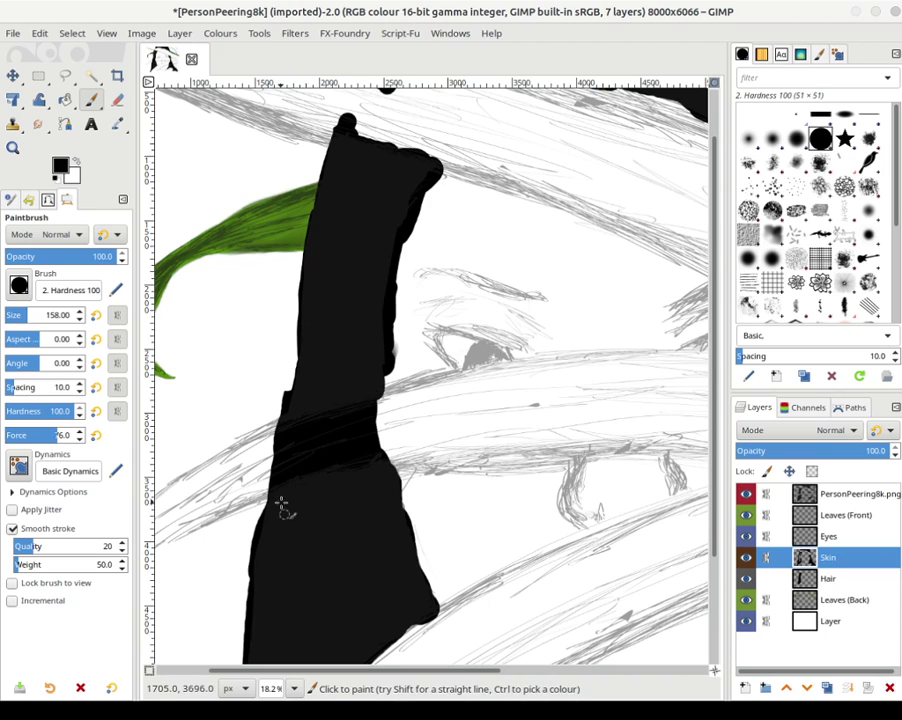
left_click_drag(300, 368, 308, 480)
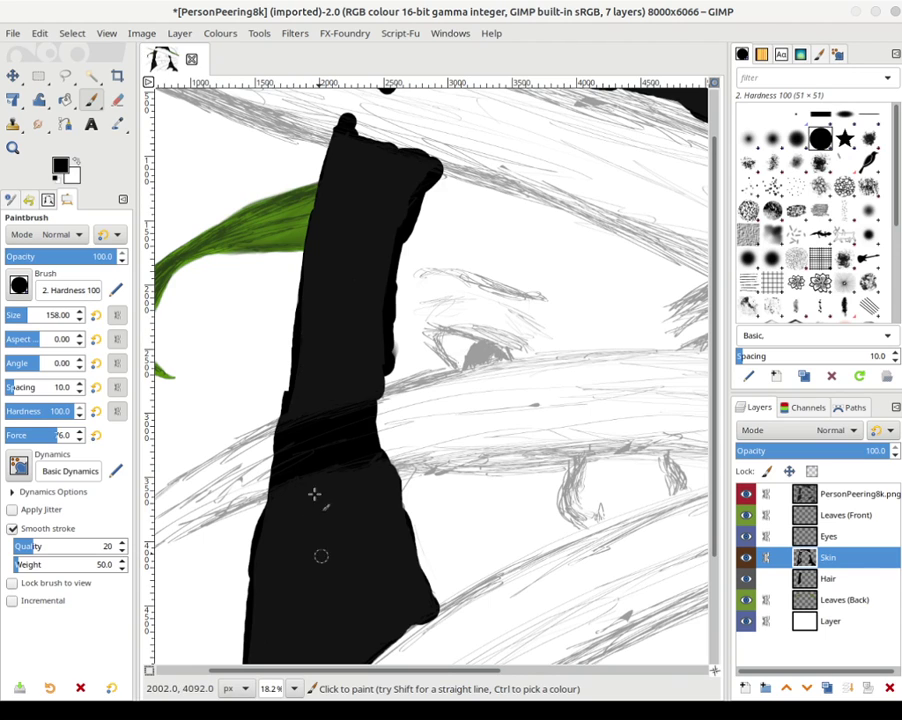
left_click_drag(302, 287, 287, 460)
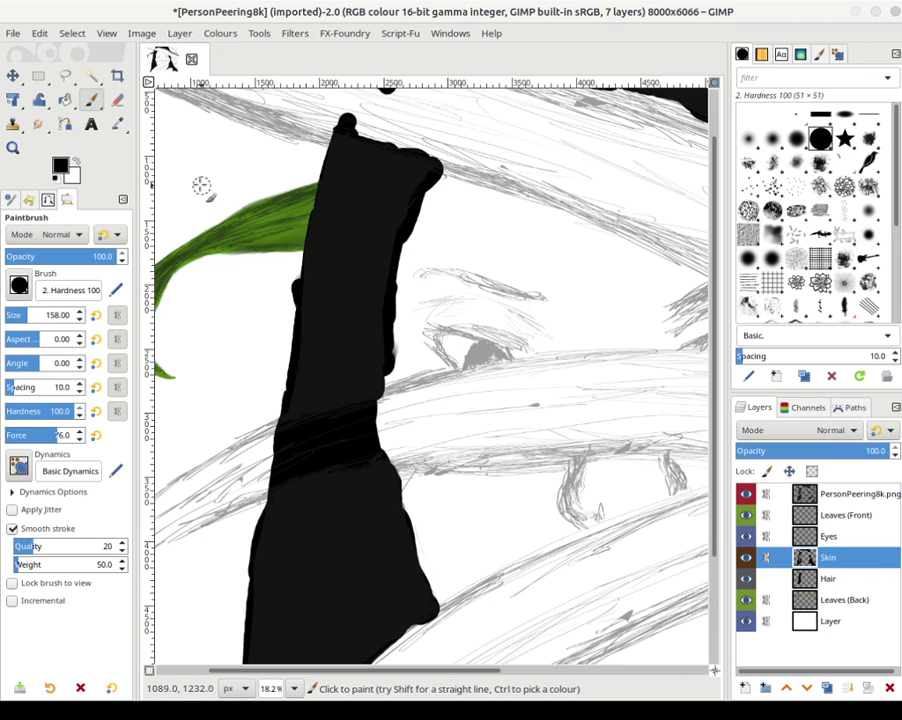
- Trim the left strand's outer edge below the curved leaf at 100% zoom and cover the exposed grey with black
key("shift+e")
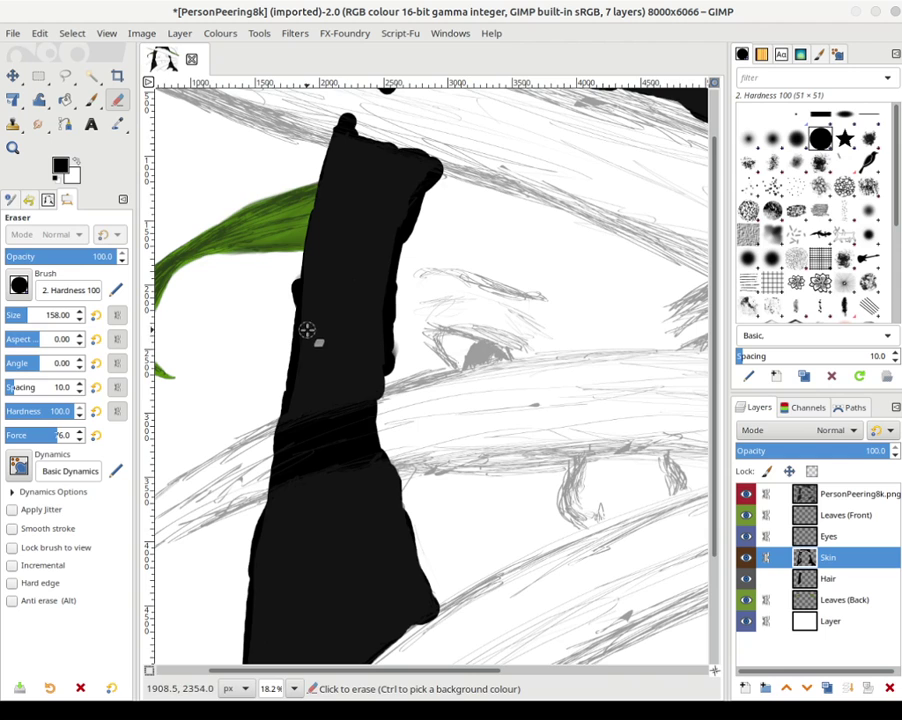
key("1")
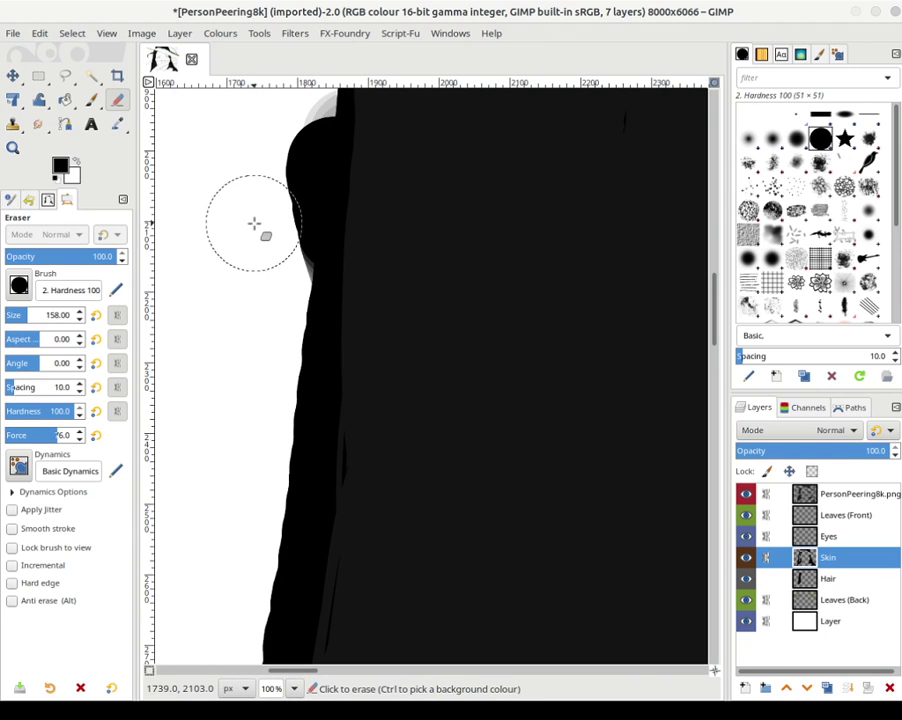
mouse_move(252, 185)
left_mouse_down()
mouse_move(288, 115)
mouse_move(265, 215)
mouse_move(281, 146)
mouse_move(268, 231)
mouse_move(300, 131)
mouse_move(288, 165)
mouse_move(287, 445)
mouse_move(275, 332)
left_mouse_up()
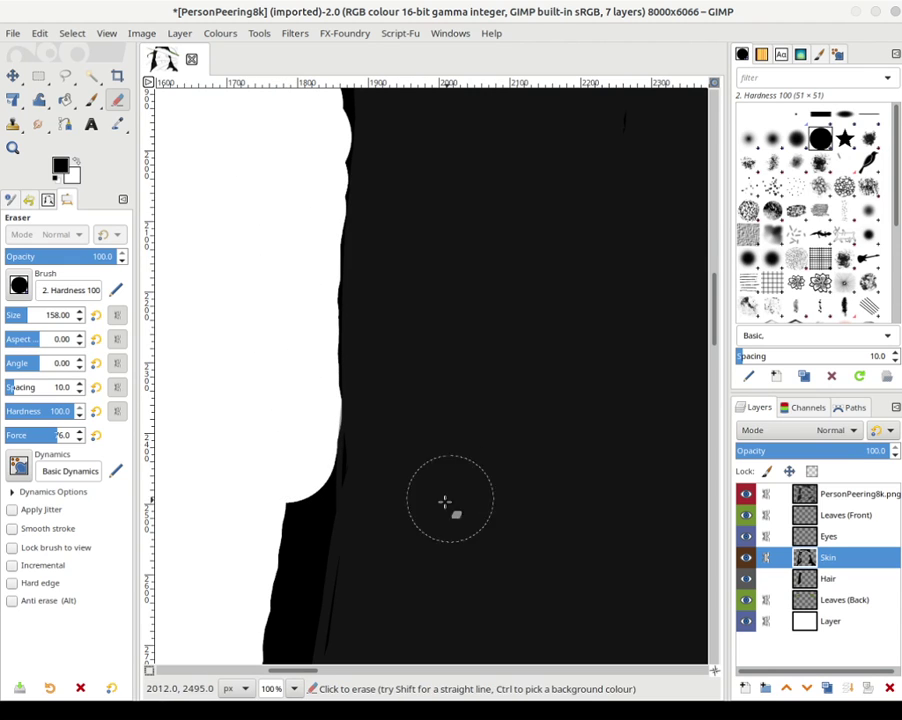
mouse_move(445, 501)
left_mouse_down()
mouse_move(272, 496)
mouse_move(285, 451)
mouse_move(286, 538)
mouse_move(267, 594)
mouse_move(283, 489)
left_mouse_up()
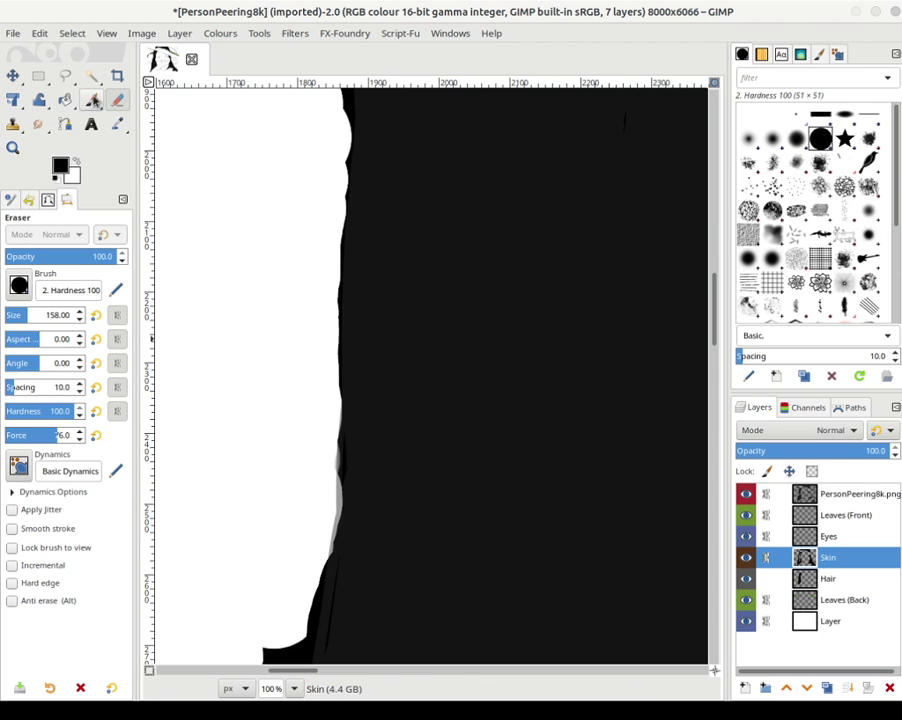
key("p")
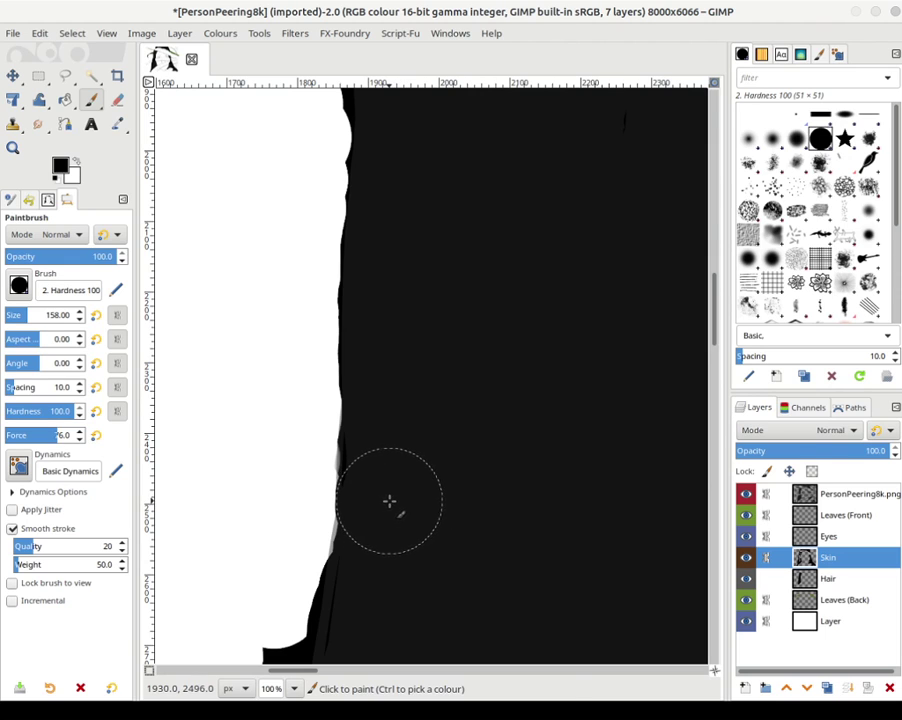
mouse_move(389, 501)
left_mouse_down()
mouse_move(398, 503)
mouse_move(398, 530)
mouse_move(380, 552)
mouse_move(394, 510)
mouse_move(381, 448)
mouse_move(348, 610)
left_mouse_up()
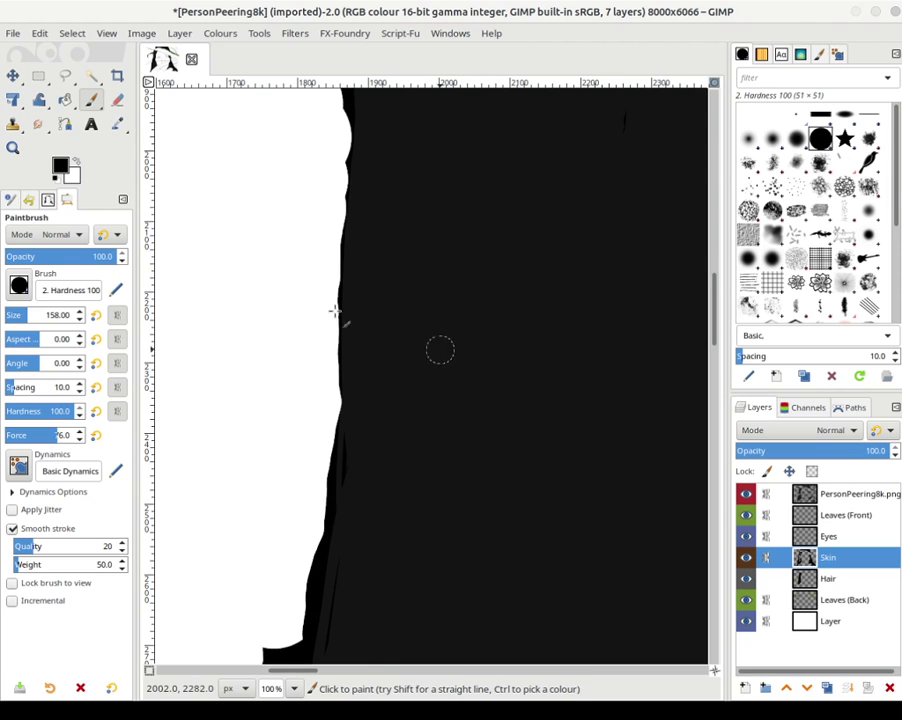
- Erase the stepped black excess on the left strand's outer edge just above the sketched leaf that crosses it
left_click_drag(256, 513, 296, 242)
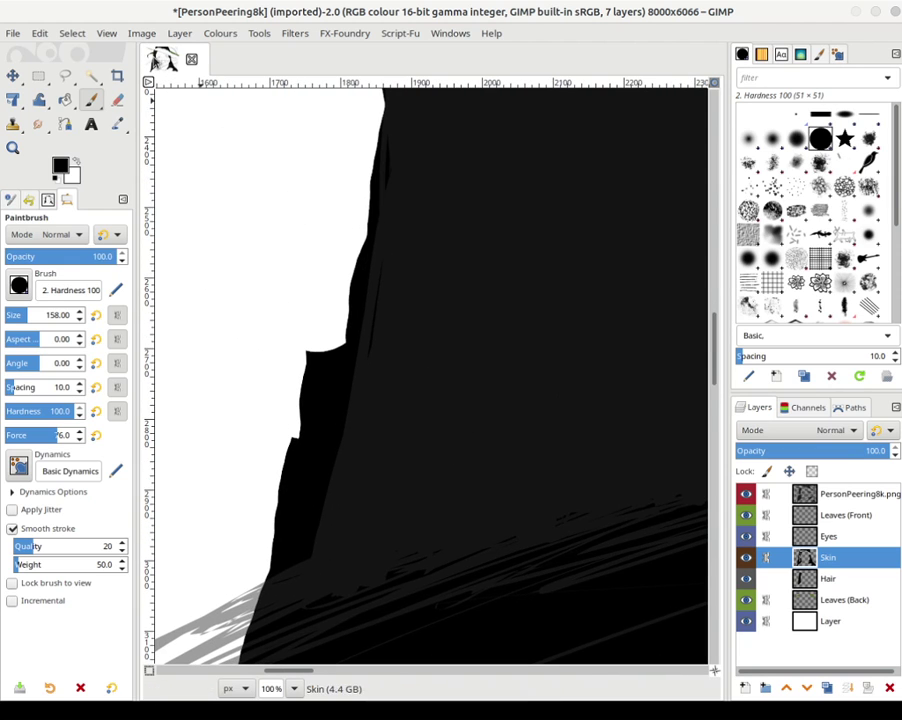
left_click(117, 101)
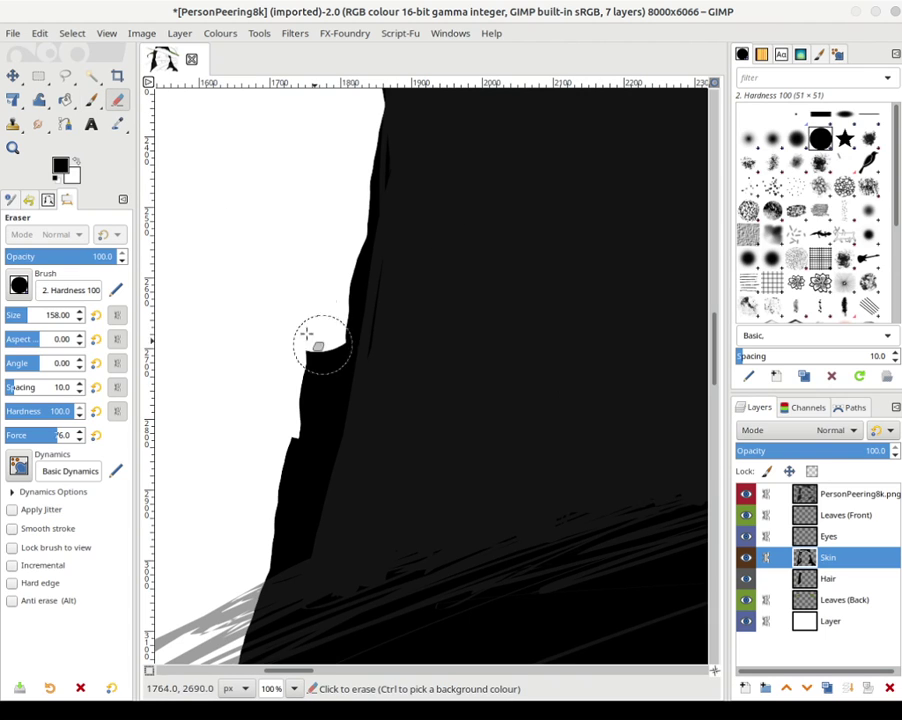
mouse_move(271, 398)
left_mouse_down()
mouse_move(304, 318)
mouse_move(306, 267)
left_mouse_up()
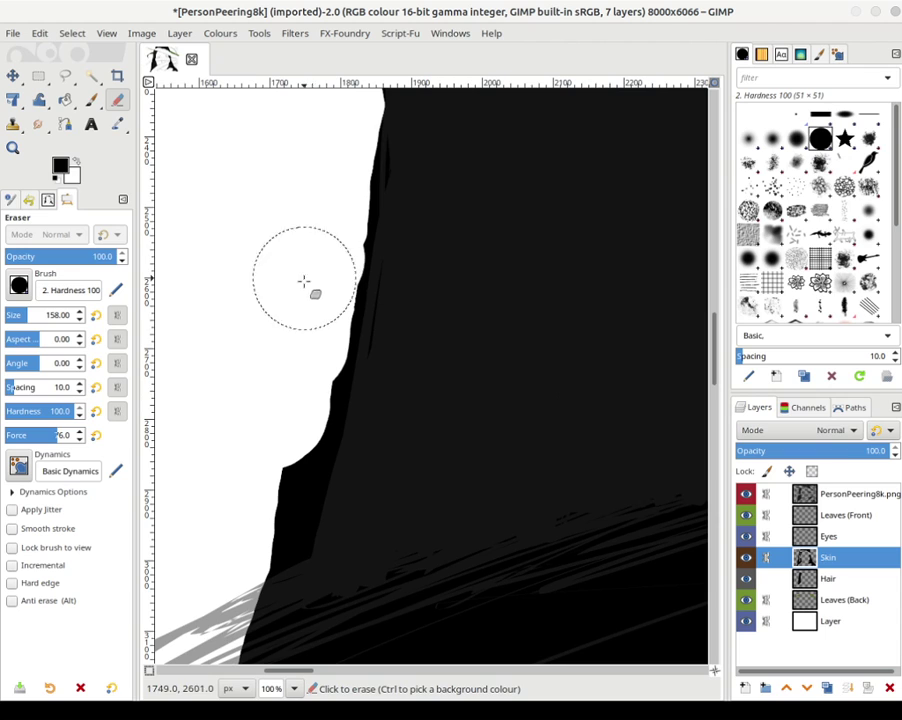
mouse_move(268, 440)
left_mouse_down()
mouse_move(268, 495)
mouse_move(250, 531)
mouse_move(298, 368)
mouse_move(304, 262)
mouse_move(316, 249)
mouse_move(294, 455)
mouse_move(264, 399)
left_mouse_up()
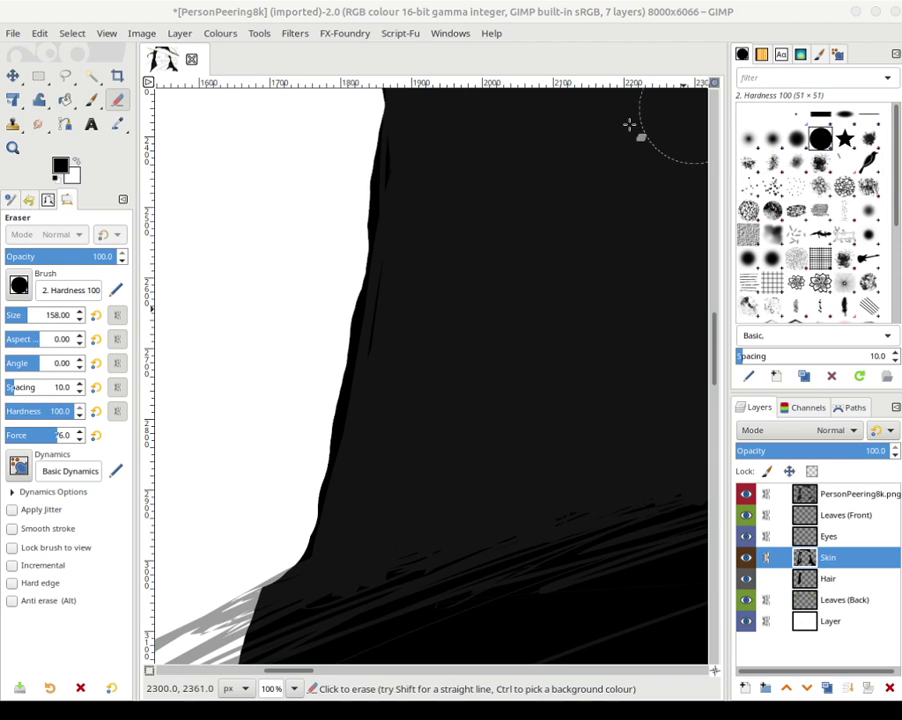
- Erase the black overflow along the left strand's outer edge from below the crossing leaf down to the tip at 50% zoom
scroll(439, 211, "down", 4)
scroll(443, 232, "down", 3)
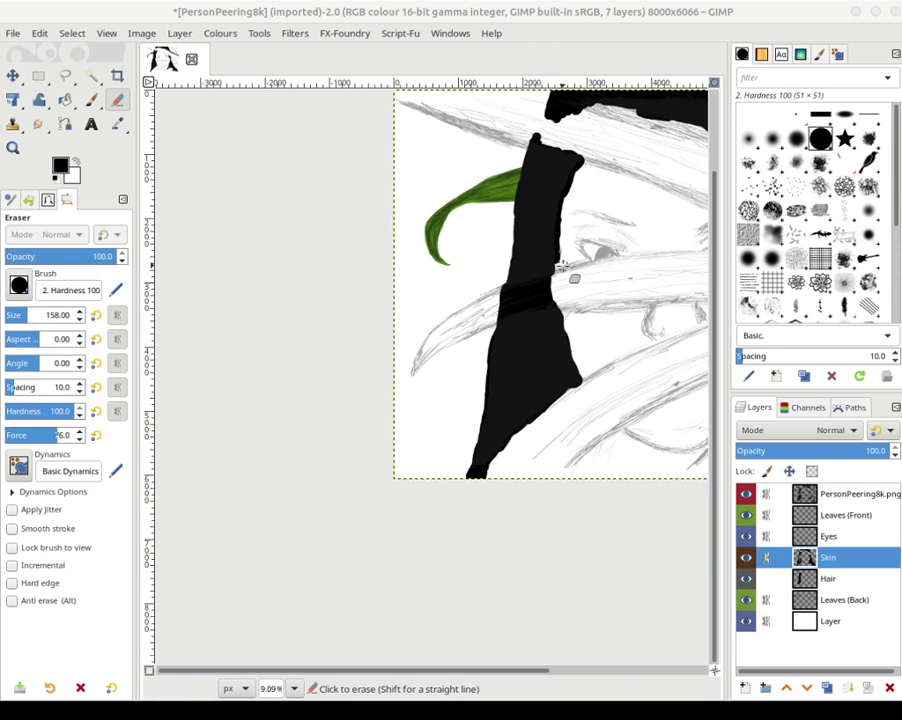
scroll(564, 228, "right", 2)
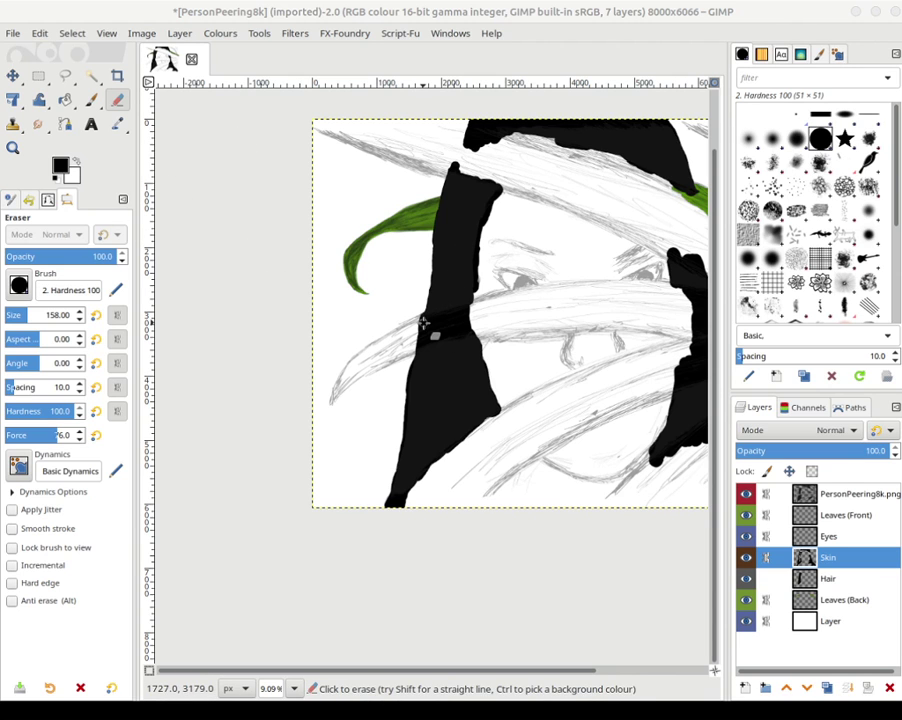
scroll(426, 436, "up", 4)
scroll(426, 436, "down", 1)
scroll(428, 440, "up", 2)
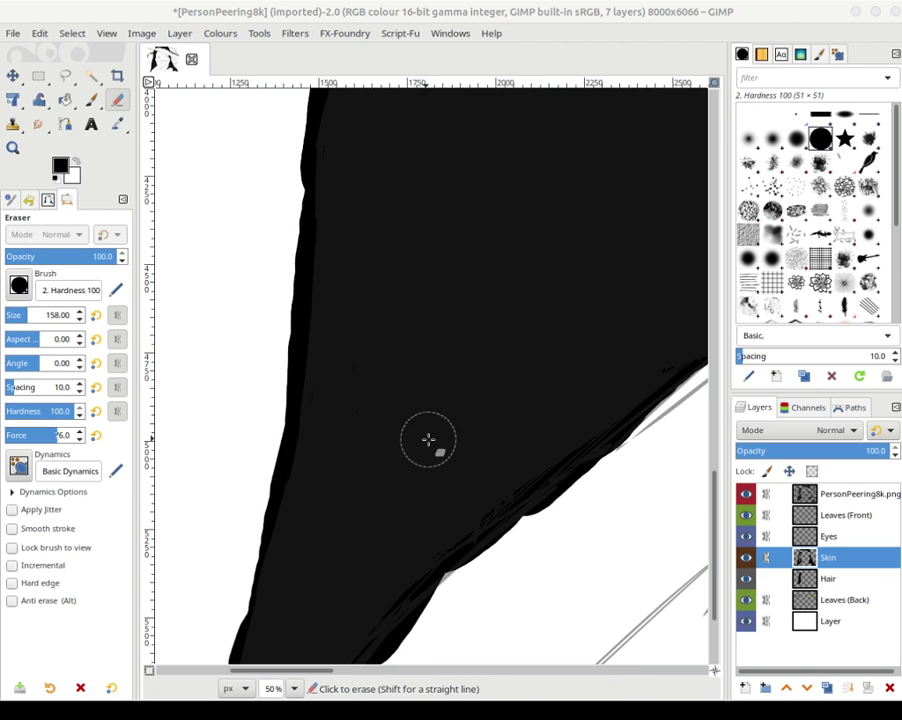
scroll(427, 430, "up", 5)
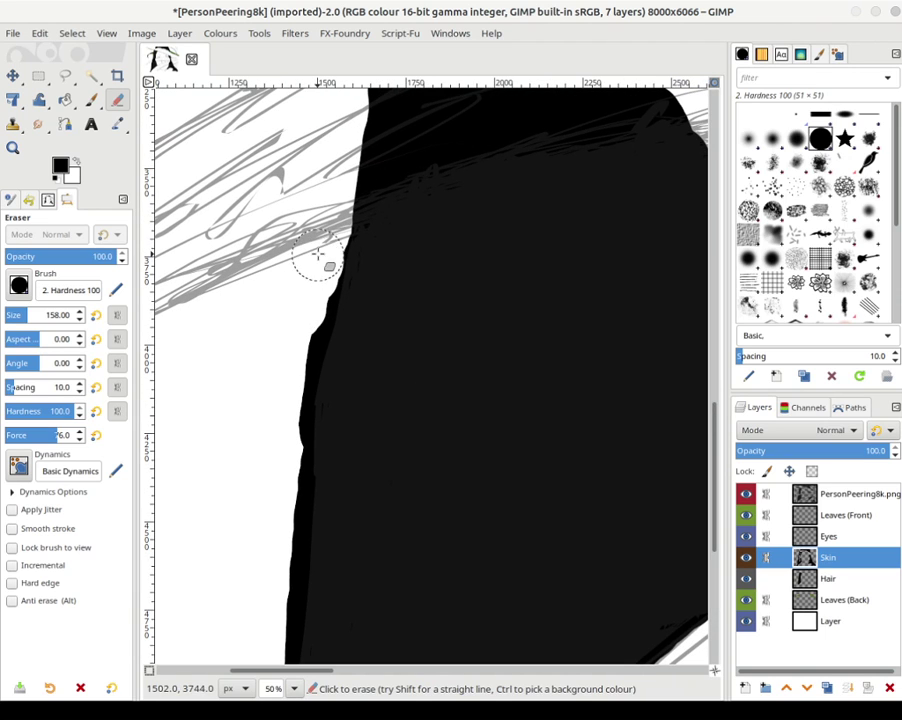
mouse_move(318, 258)
left_mouse_down()
mouse_move(318, 244)
mouse_move(298, 342)
mouse_move(322, 282)
mouse_move(318, 270)
mouse_move(292, 386)
mouse_move(289, 583)
mouse_move(264, 648)
left_mouse_up()
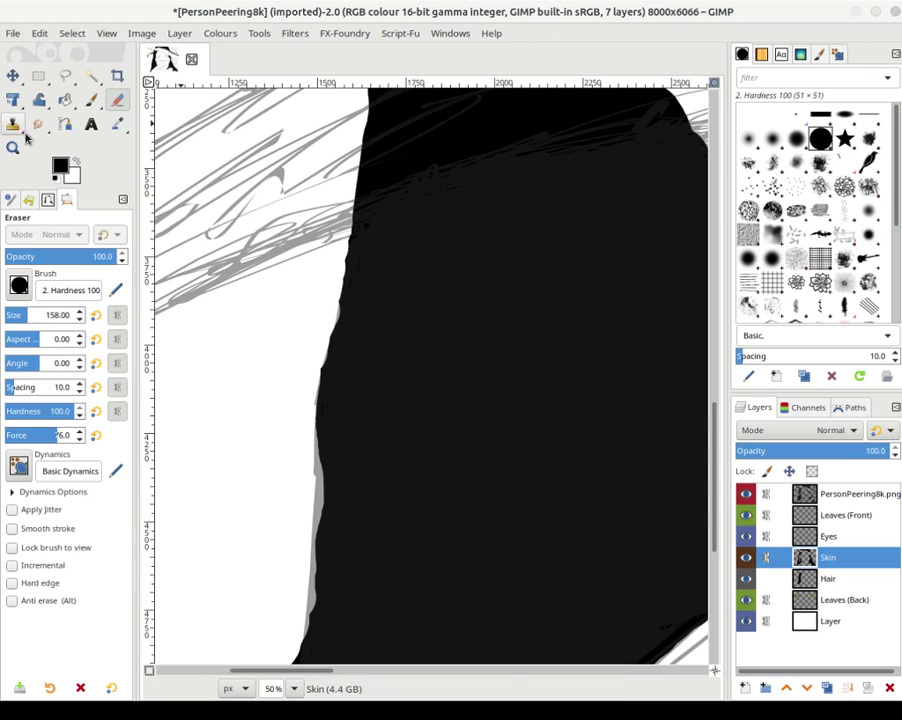
left_click_drag(254, 512, 300, 174)
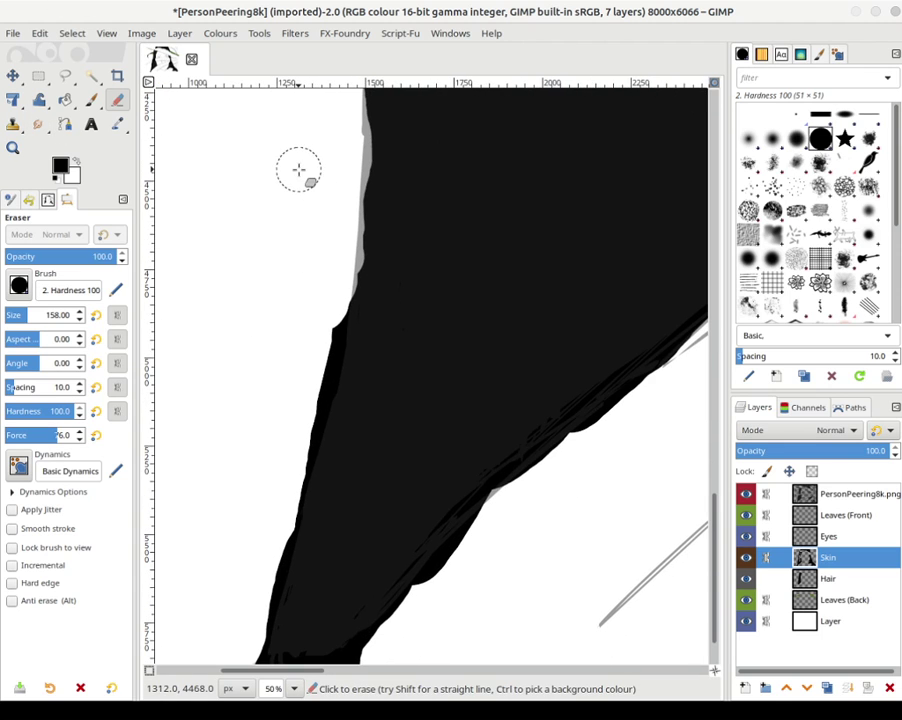
mouse_move(317, 313)
left_mouse_down()
mouse_move(290, 497)
mouse_move(252, 610)
left_mouse_up()
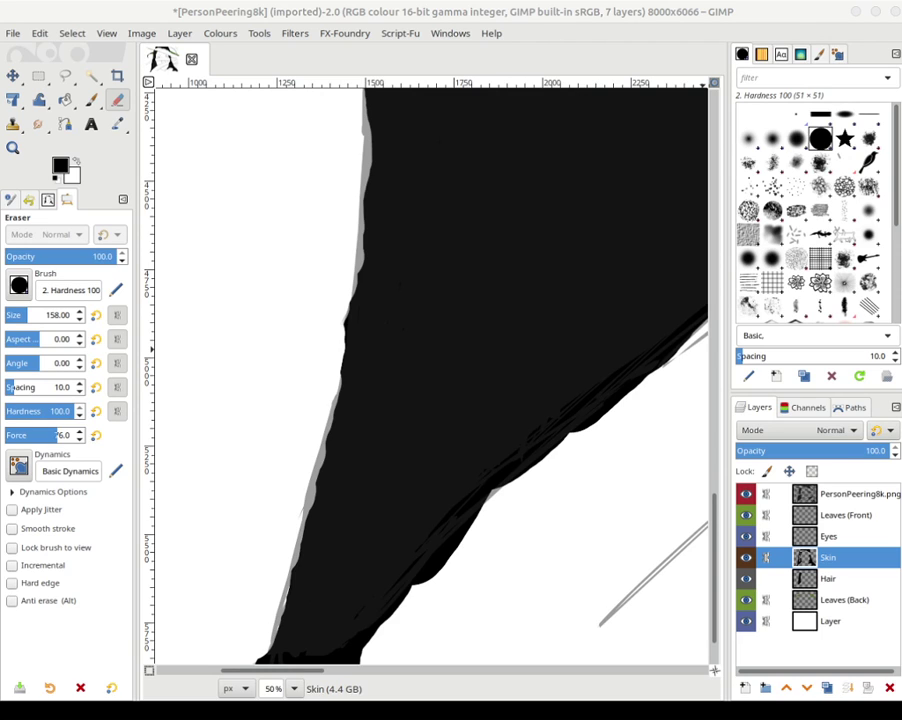
- Trim the outer side of the left strand's bottom tip and repaint the grey edge above it in black
scroll(445, 197, "down", 5)
scroll(445, 197, "left", 3)
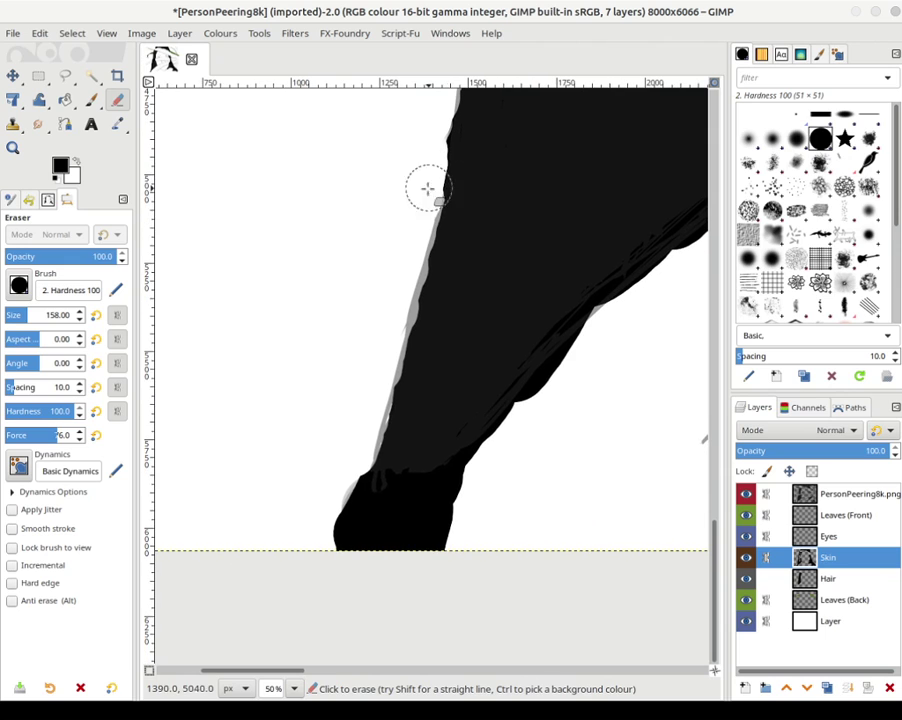
mouse_move(326, 485)
left_mouse_down()
mouse_move(315, 524)
mouse_move(335, 463)
mouse_move(326, 528)
mouse_move(341, 454)
mouse_move(328, 575)
left_mouse_up()
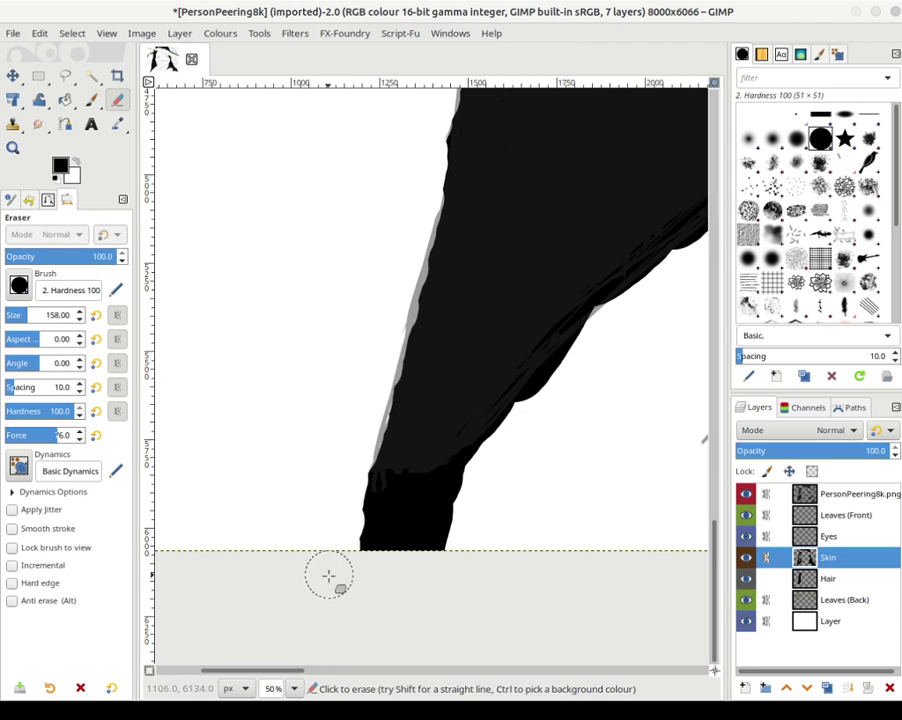
left_click(90, 100)
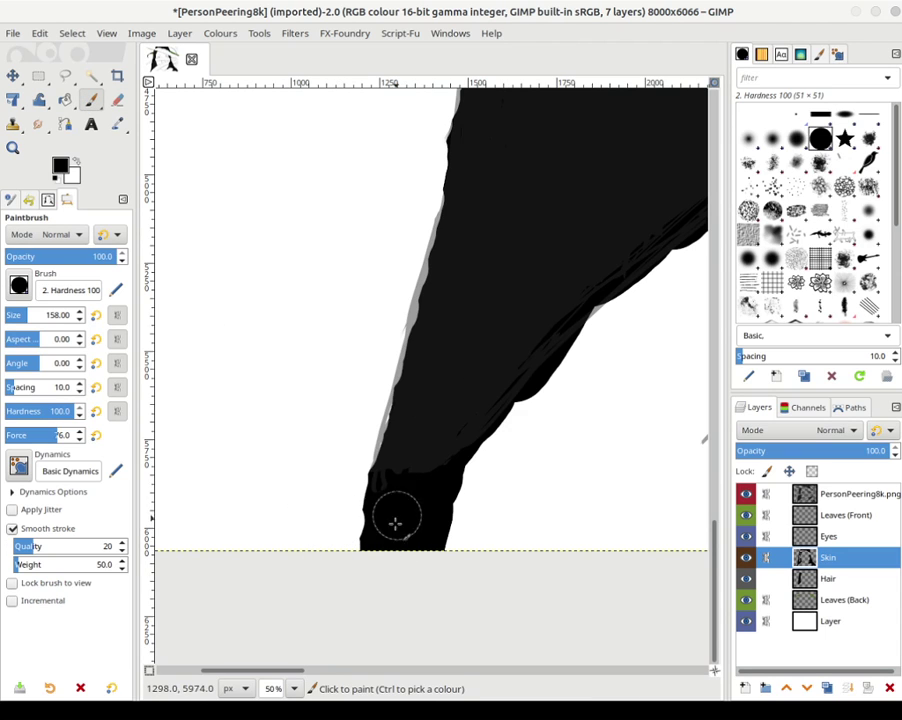
mouse_move(395, 524)
left_mouse_down()
mouse_move(388, 541)
mouse_move(411, 458)
mouse_move(403, 433)
mouse_move(401, 443)
mouse_move(385, 437)
left_mouse_up()
mouse_move(467, 209)
left_mouse_down()
mouse_move(442, 279)
mouse_move(477, 189)
mouse_move(452, 260)
mouse_move(461, 212)
mouse_move(454, 234)
mouse_move(436, 337)
mouse_move(449, 274)
mouse_move(408, 414)
mouse_move(408, 426)
mouse_move(415, 402)
mouse_move(407, 484)
left_mouse_up()
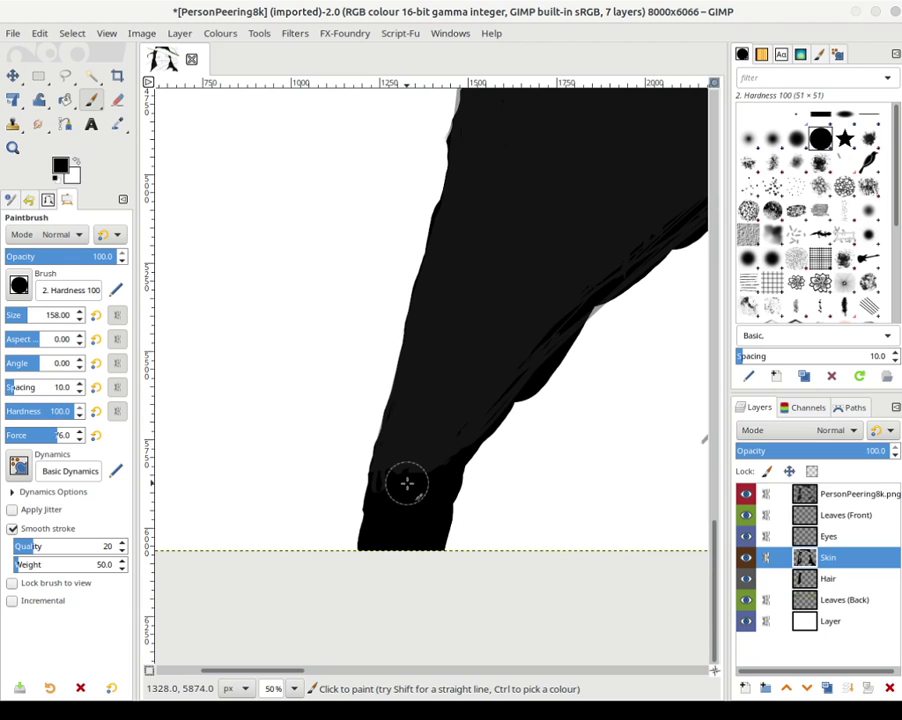
- Paint the remaining grey on the left strand's middle outer edge black and fill the notch on its lower inner edge
scroll(601, 285, "up", 5)
scroll(601, 285, "right", 4)
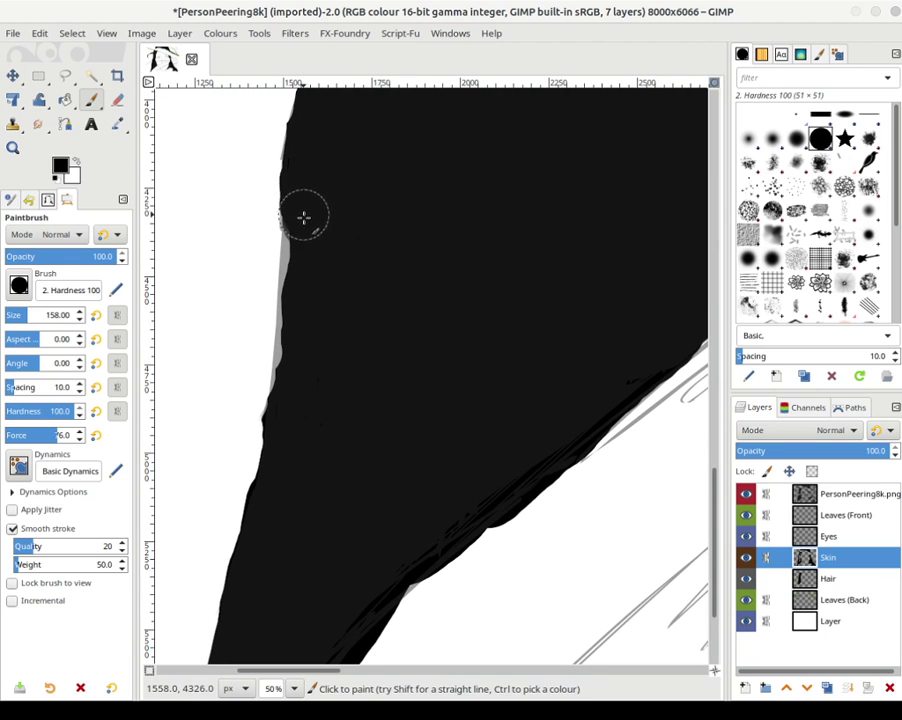
mouse_move(303, 217)
left_mouse_down()
mouse_move(299, 307)
mouse_move(376, 226)
mouse_move(357, 236)
mouse_move(327, 311)
mouse_move(315, 263)
mouse_move(305, 298)
mouse_move(308, 258)
mouse_move(301, 296)
mouse_move(305, 244)
mouse_move(279, 486)
mouse_move(296, 393)
mouse_move(282, 442)
mouse_move(297, 359)
mouse_move(266, 521)
mouse_move(276, 521)
mouse_move(305, 442)
left_mouse_up()
mouse_move(529, 470)
left_mouse_down()
mouse_move(441, 510)
mouse_move(397, 577)
mouse_move(420, 541)
left_mouse_up()
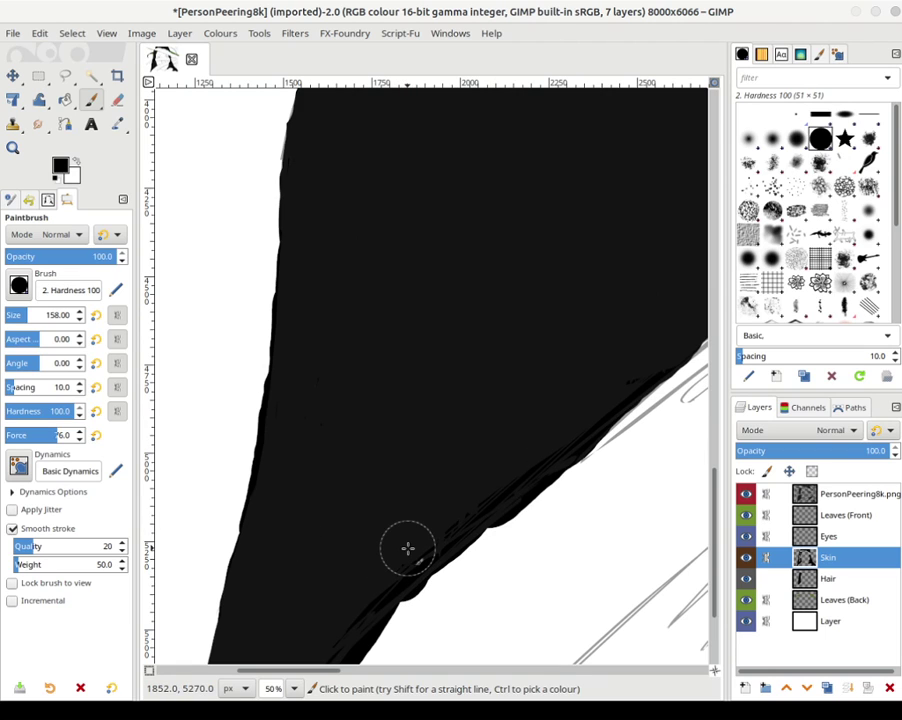
scroll(548, 549, "down", 3)
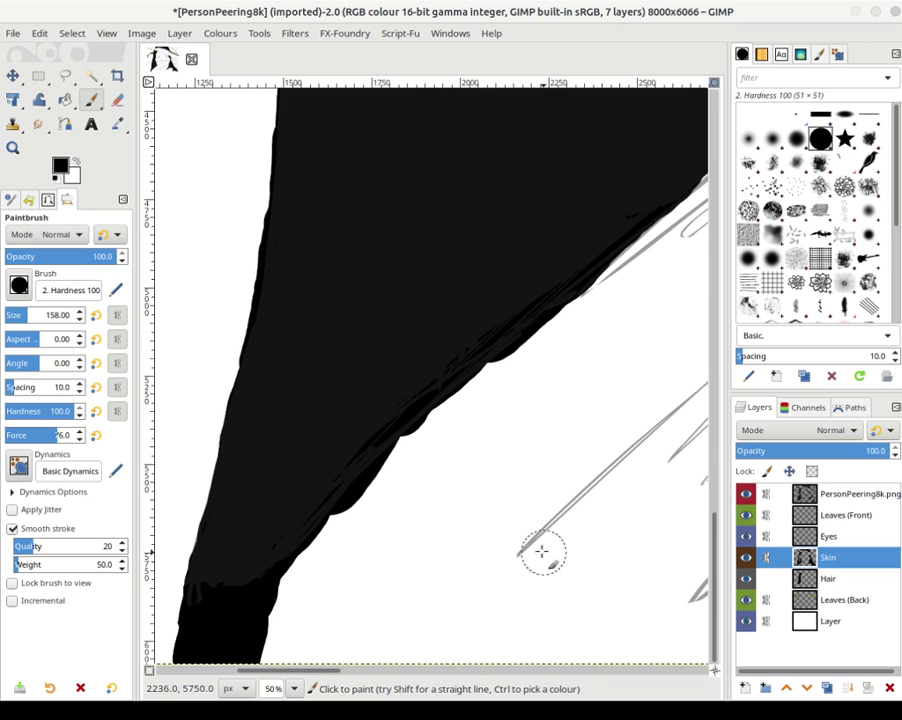
scroll(399, 553, "up", 15)
scroll(399, 553, "right", 5)
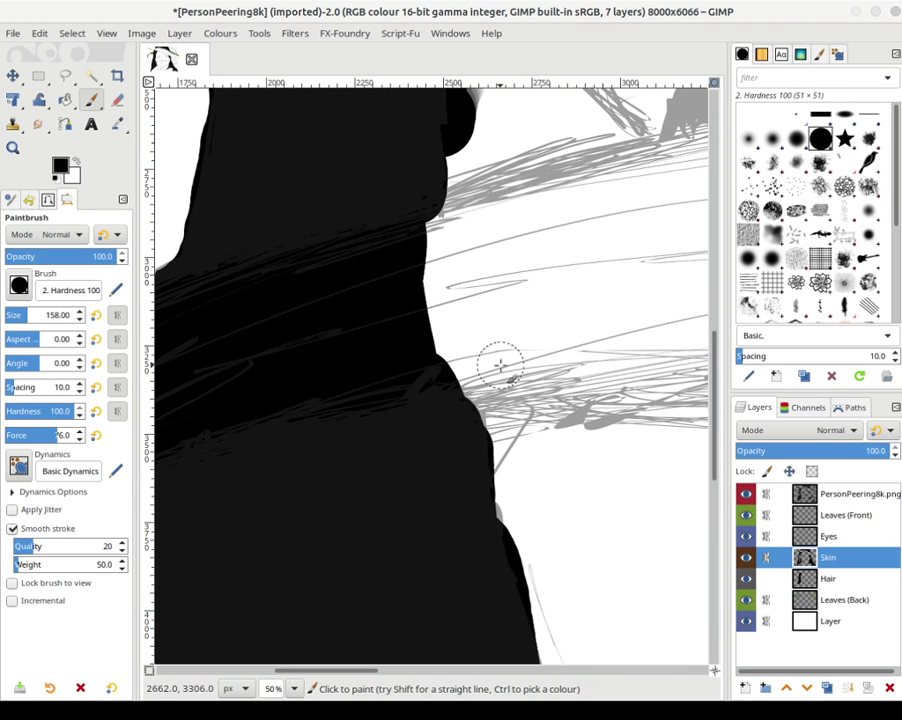
- Review the whole drawing, checking the left hair strand's outer edge down to where the sketched leaf crosses it
scroll(498, 360, "down", 5)
scroll(553, 320, "right", 3)
scroll(553, 320, "up", 1)
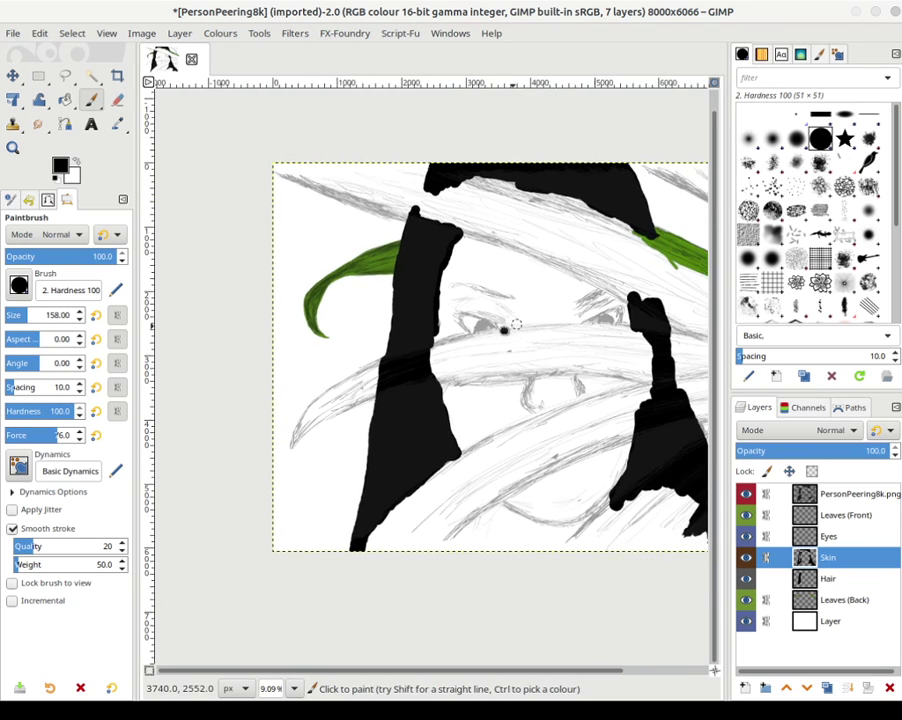
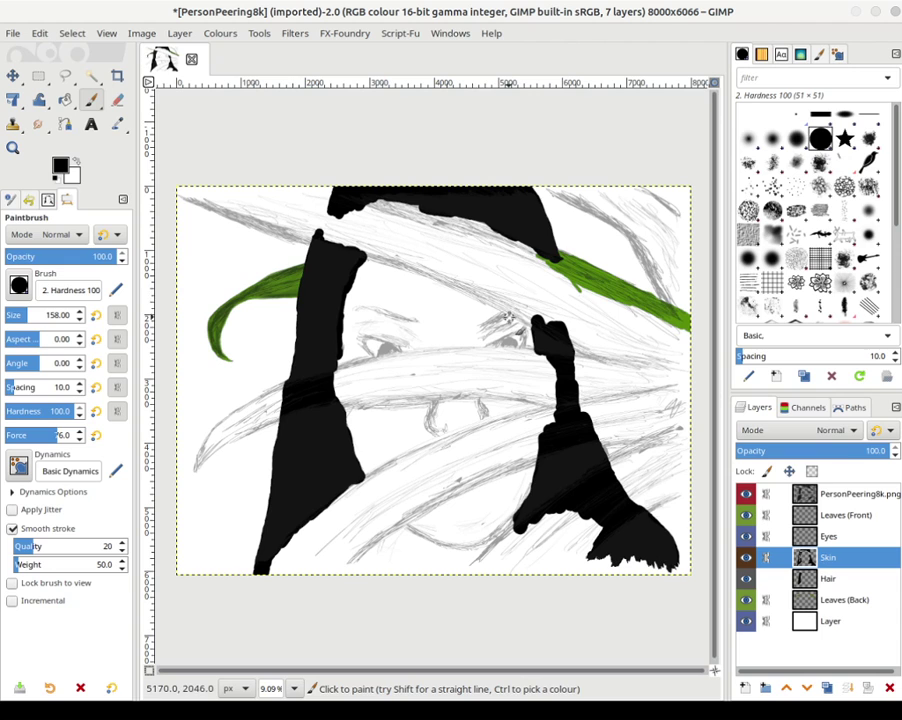
left_click_drag(495, 296, 505, 367)
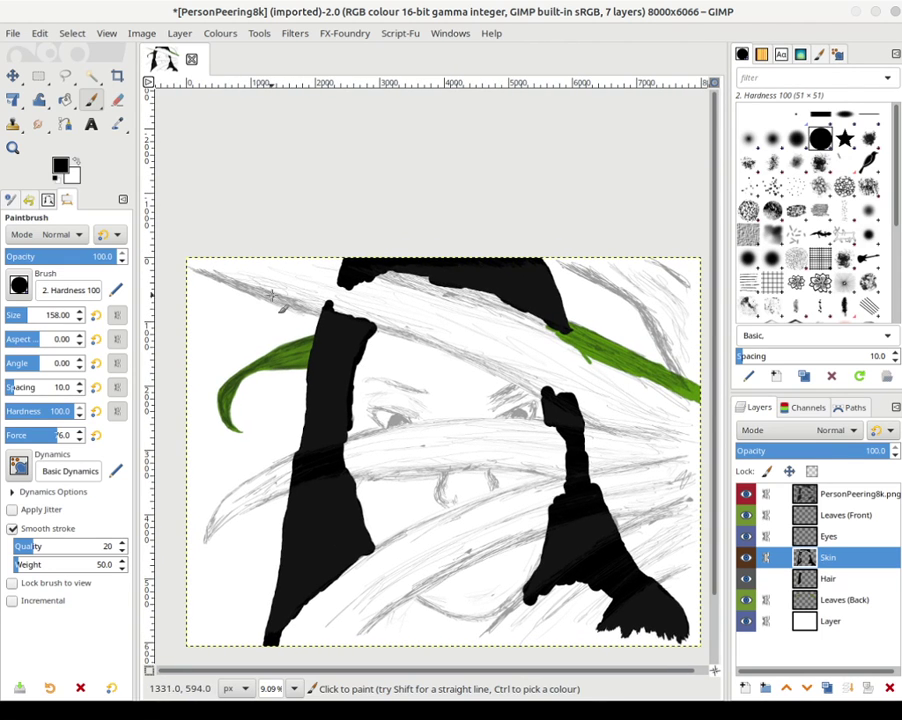
scroll(352, 386, "up", 5)
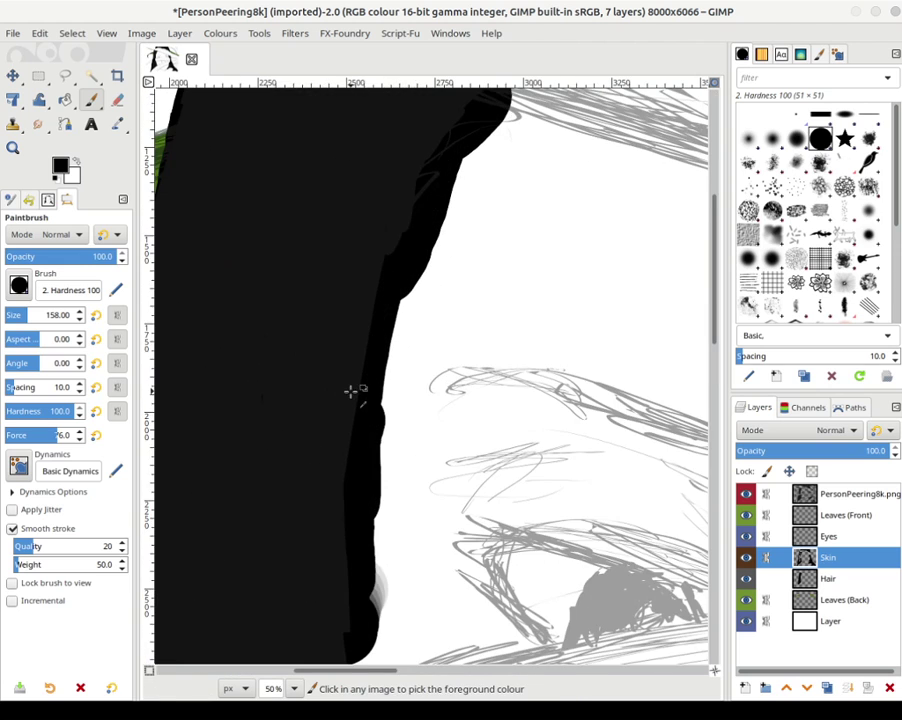
scroll(432, 316, "left", 5)
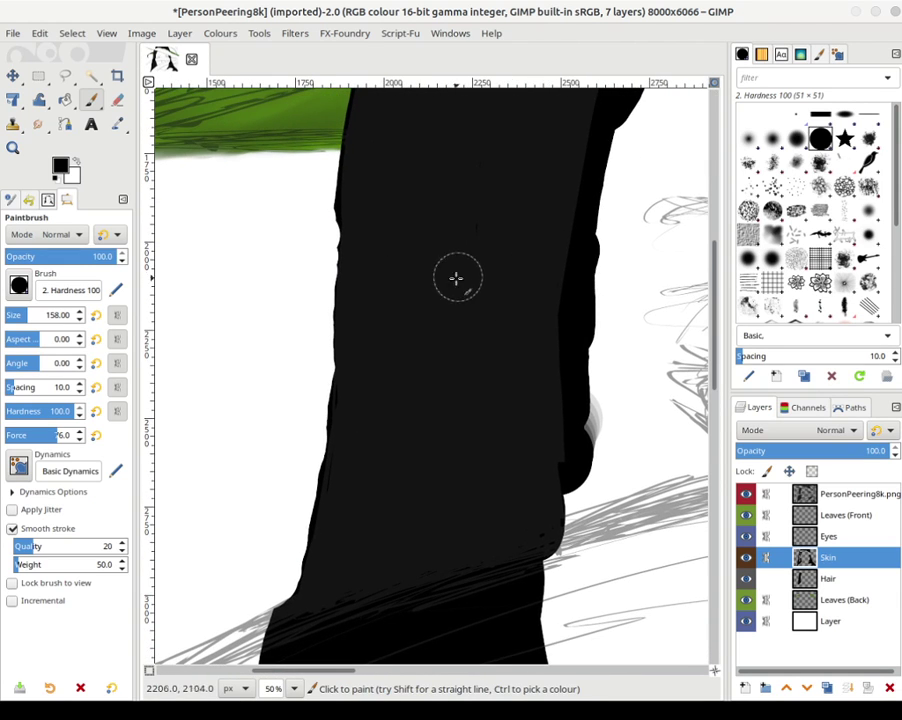
scroll(460, 276, "down", 5)
scroll(460, 276, "left", 2)
scroll(511, 144, "down", 1)
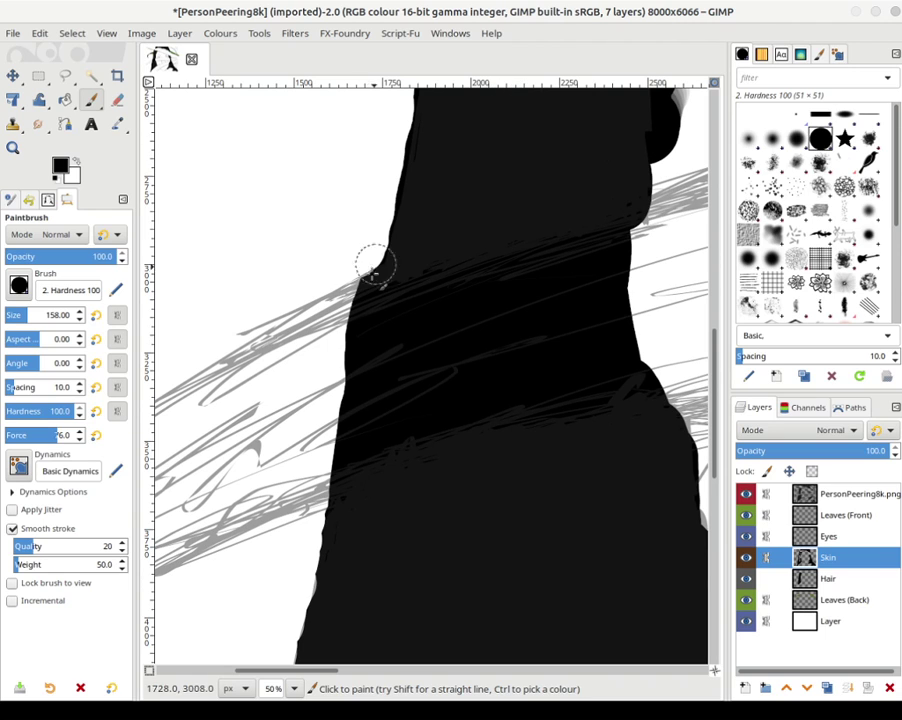
left_click_drag(355, 260, 333, 312)
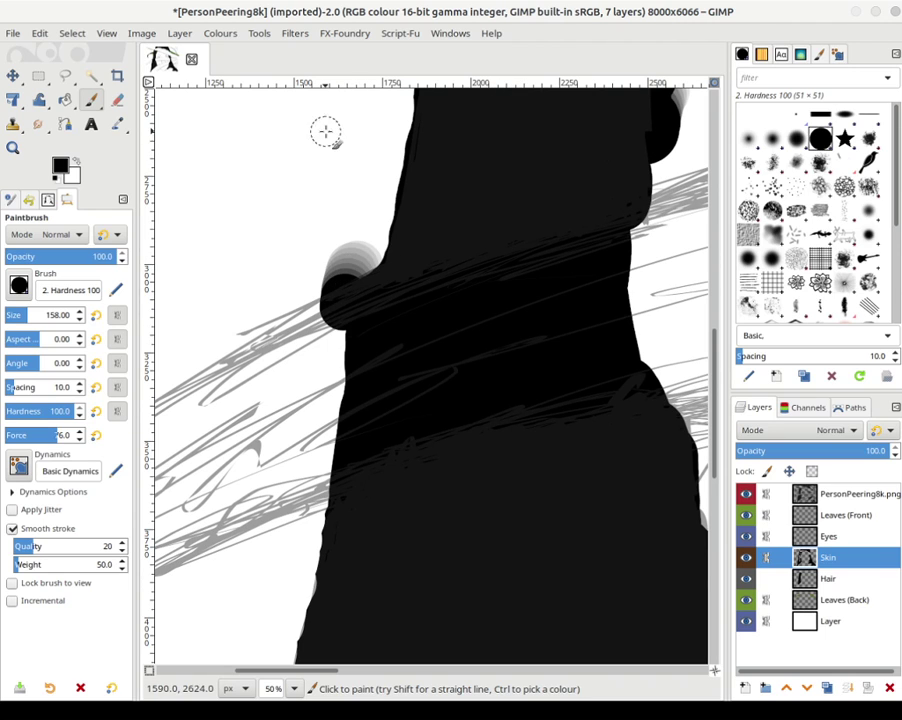
left_click(40, 34)
left_click(80, 54)
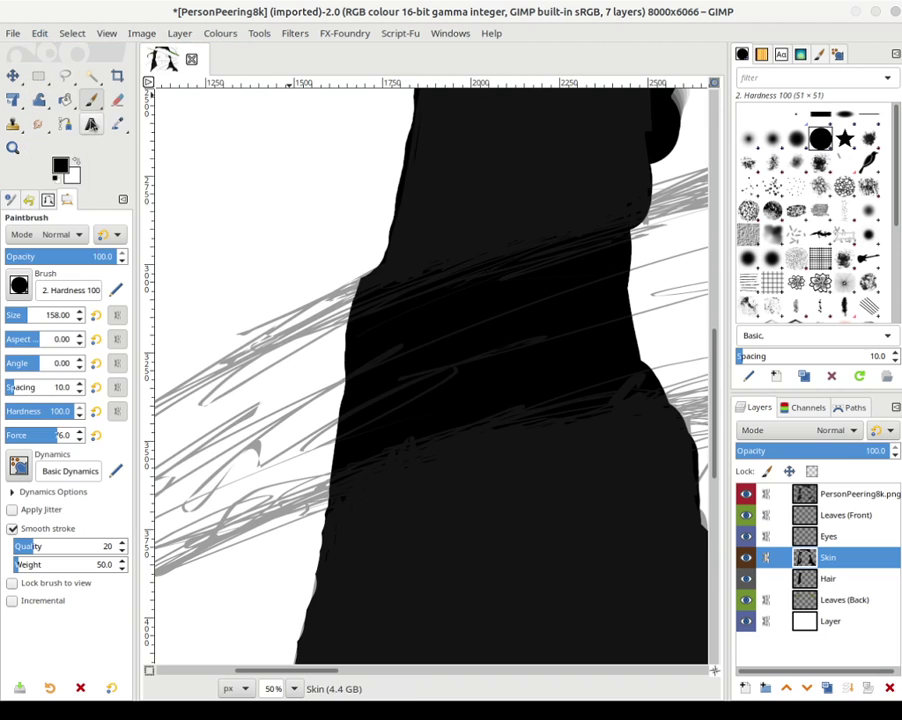
- Erase the black overflow on the left strand's outer edge where the leaf crosses it, and paint the grey edge just below in black
left_click(117, 100)
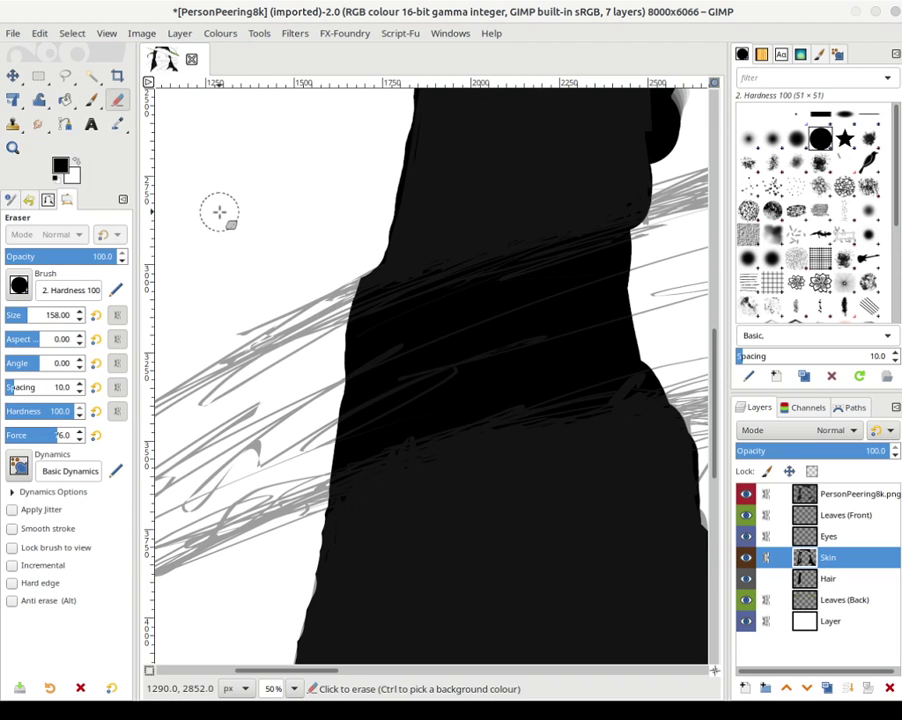
left_click(333, 305)
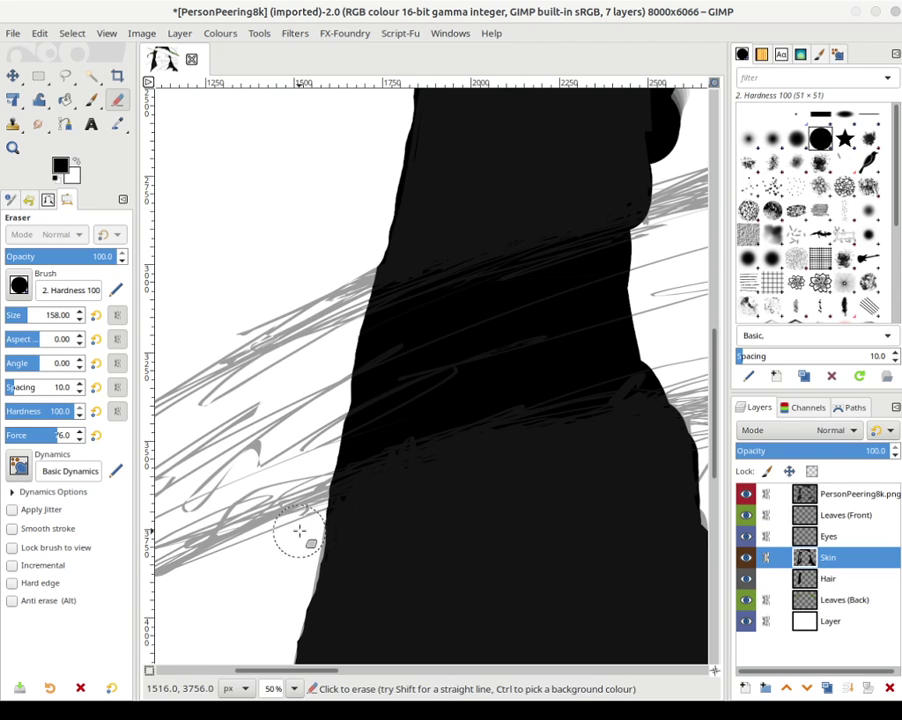
left_click(91, 100)
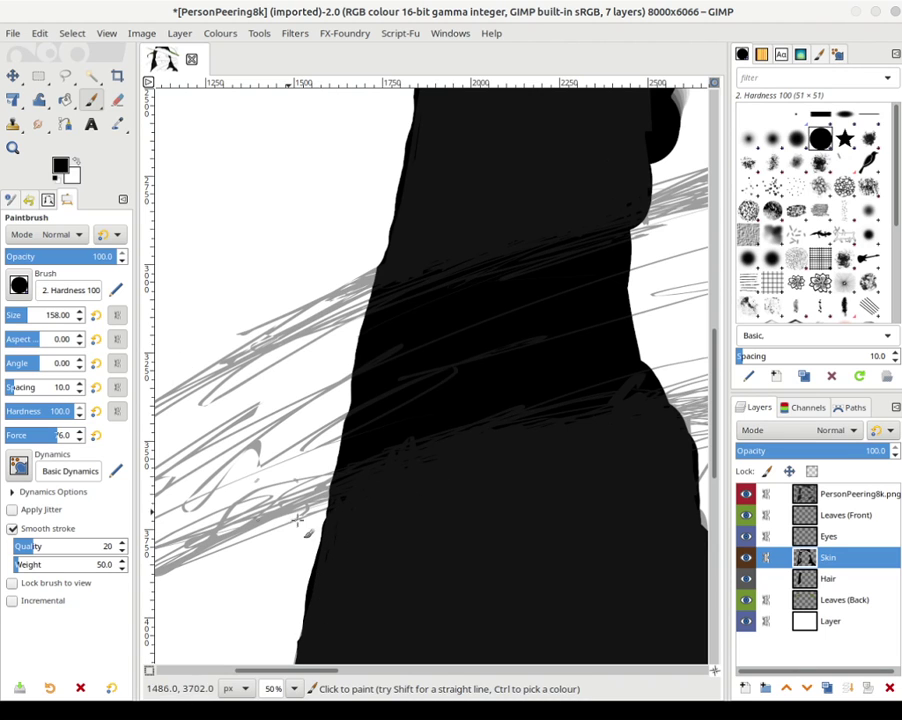
scroll(320, 356, "down", 5)
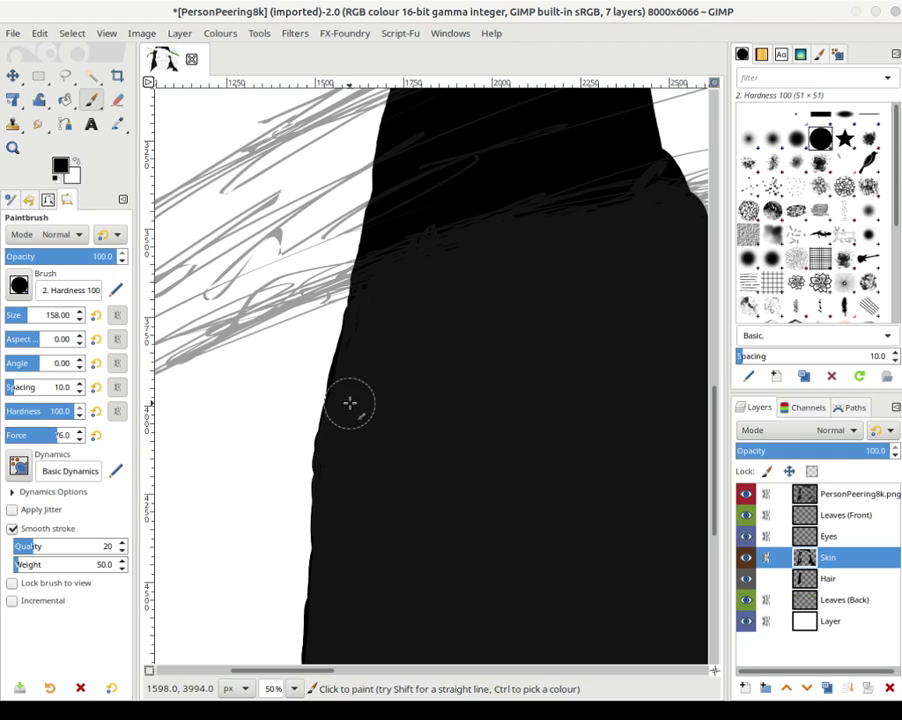
- Merge the painted Skin layer, which holds the black hair, down into the Hair layer
scroll(424, 300, "down", 6)
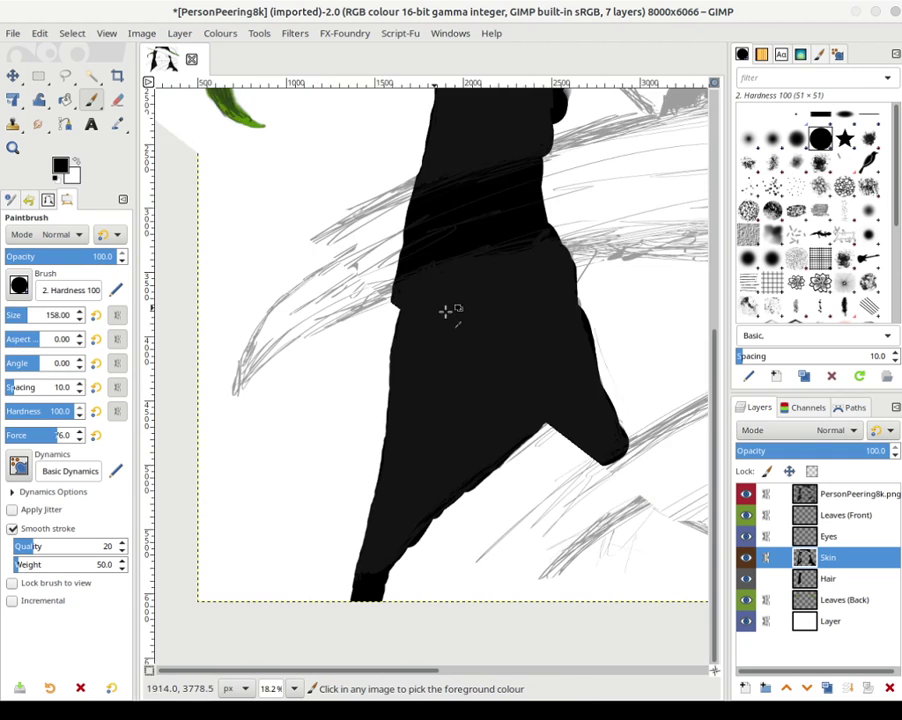
scroll(574, 325, "up", 1)
left_click_drag(573, 323, 468, 438)
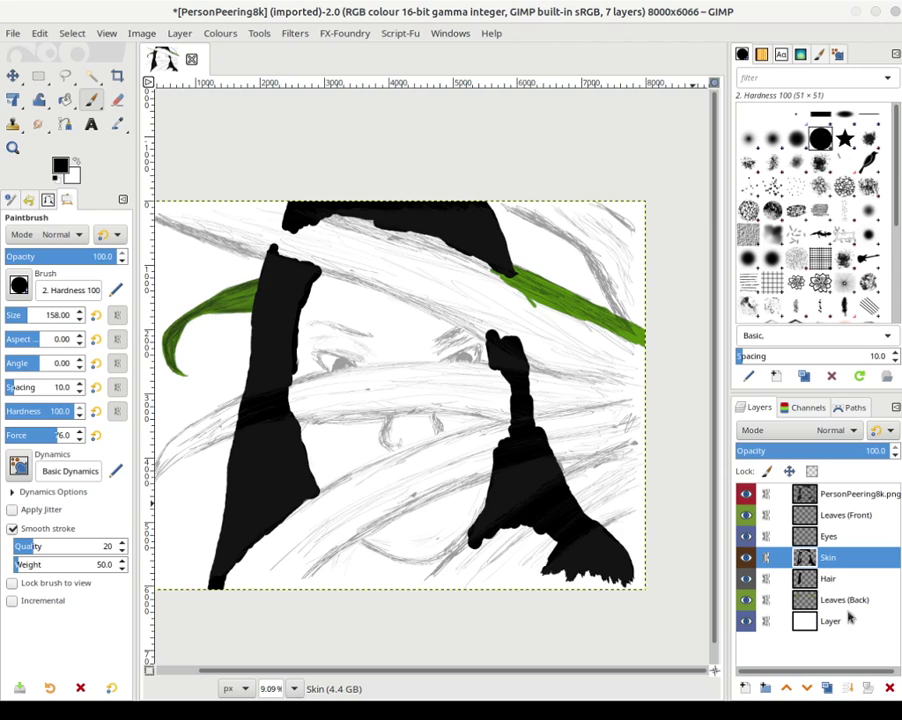
left_click(829, 580)
left_click(826, 562)
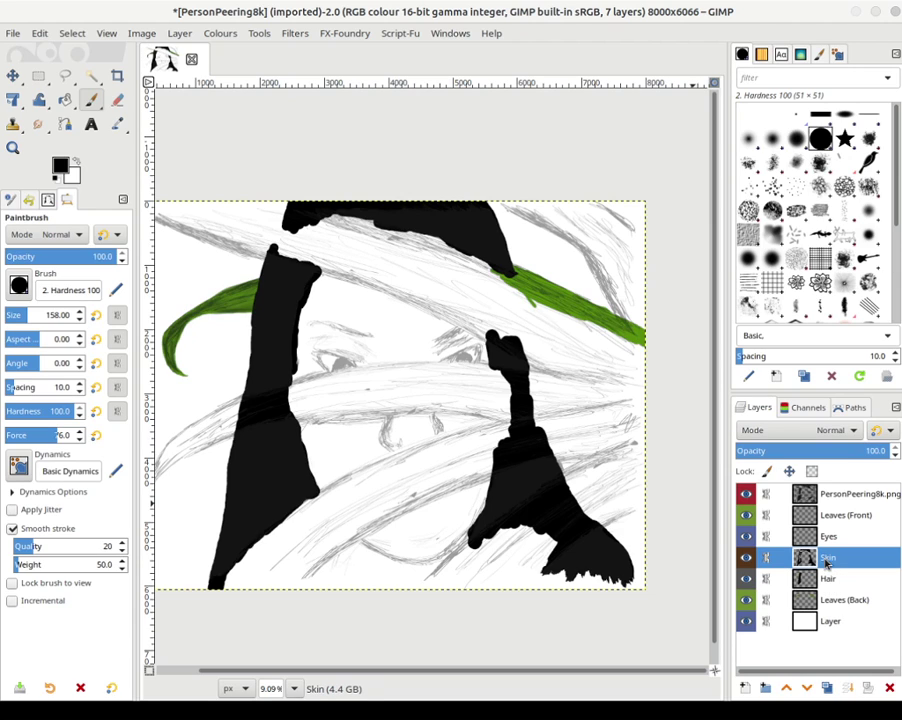
left_click(853, 693)
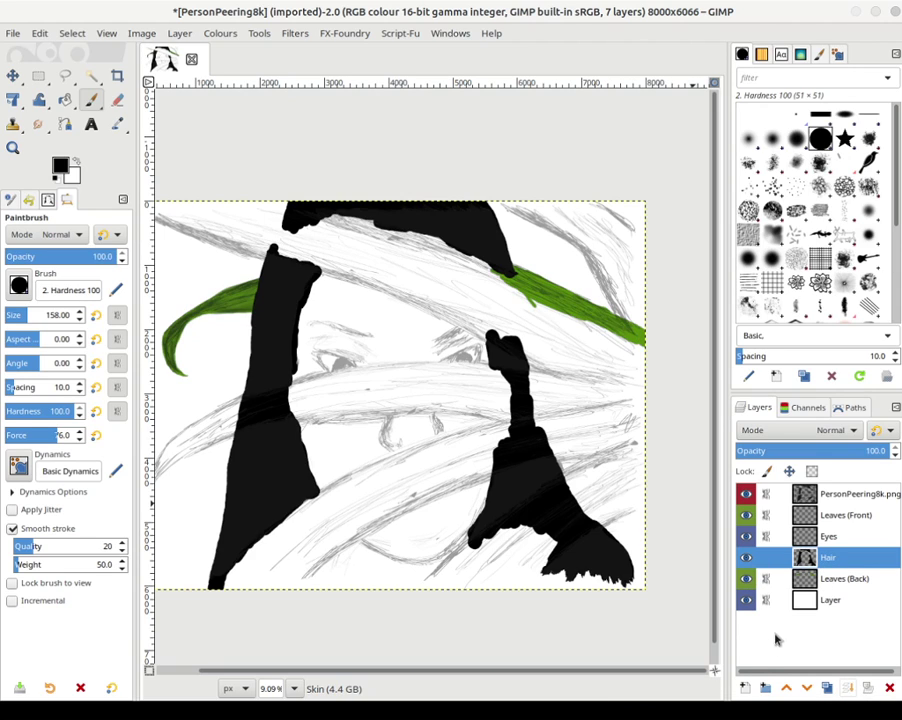
- Add a new transparent 8000 × 6066 px layer named Skin with a brown colour tag above the Hair layer
left_click(745, 687)
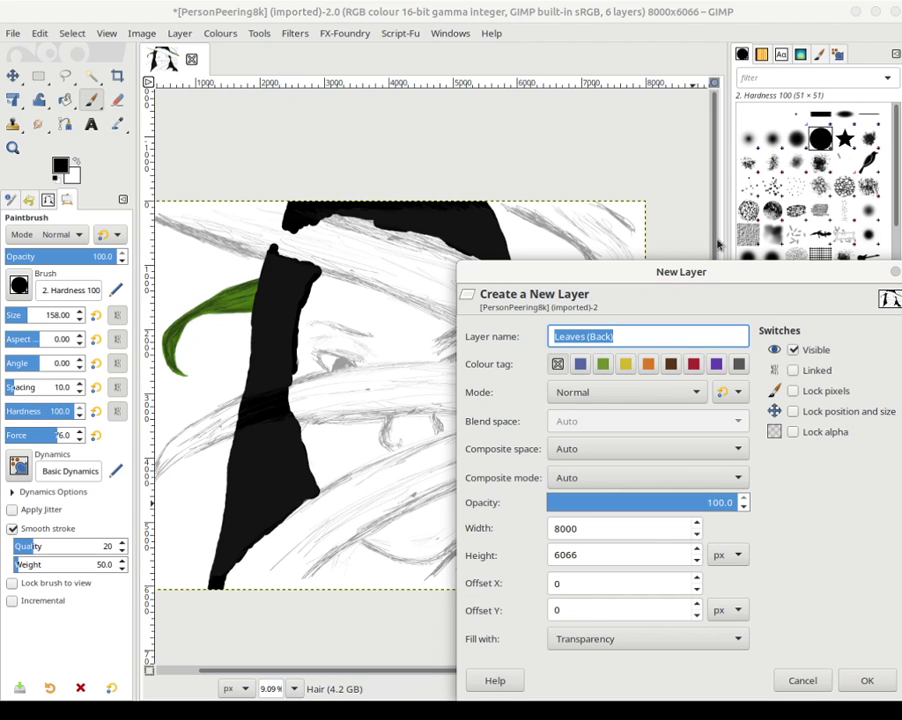
triple_click(668, 333)
type("S")
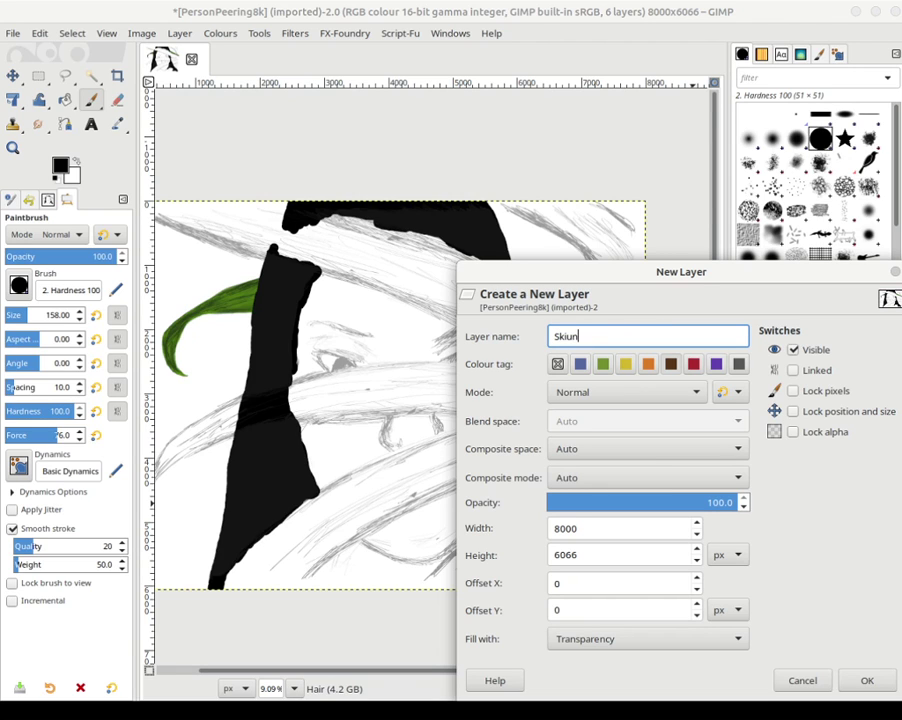
type("kin")
key("Return")
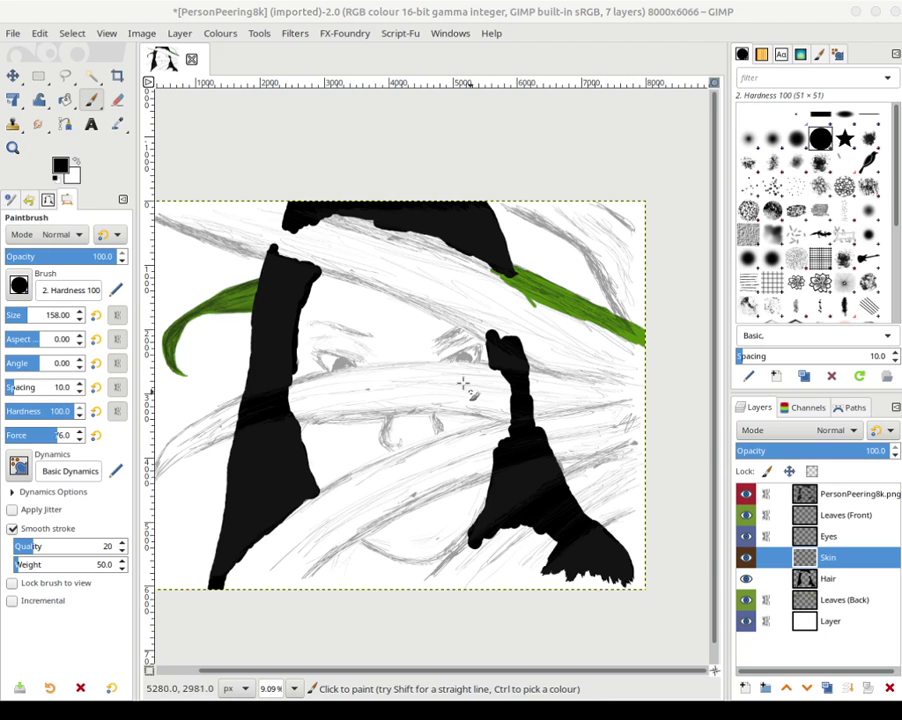
- Set the foreground colour to the pale pink skin tone f2d8cc
left_click(62, 165)
left_click_drag(131, 214, 129, 230)
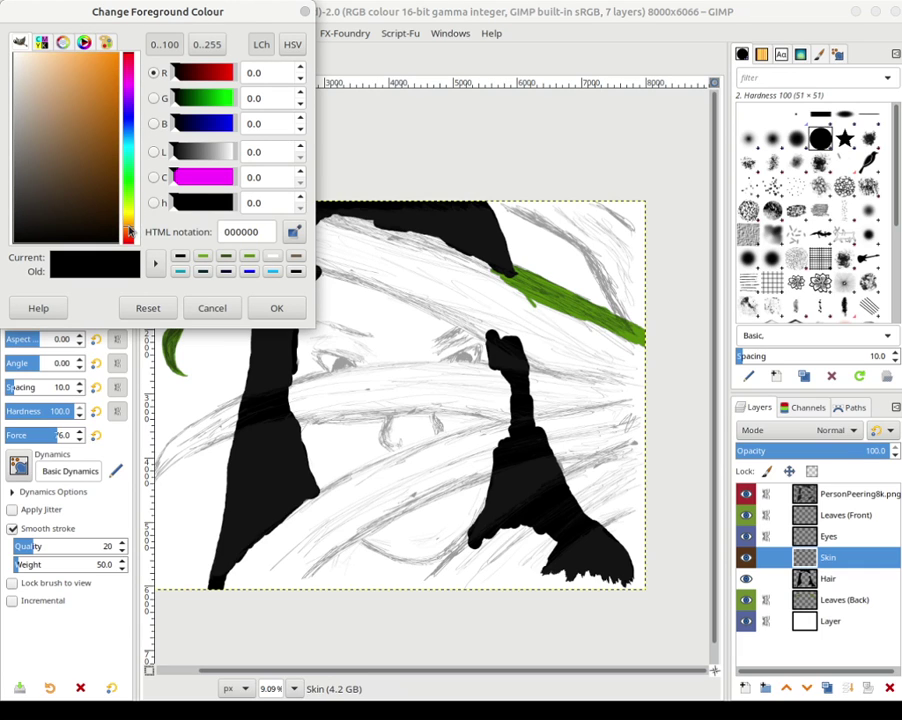
left_click_drag(76, 92, 45, 63)
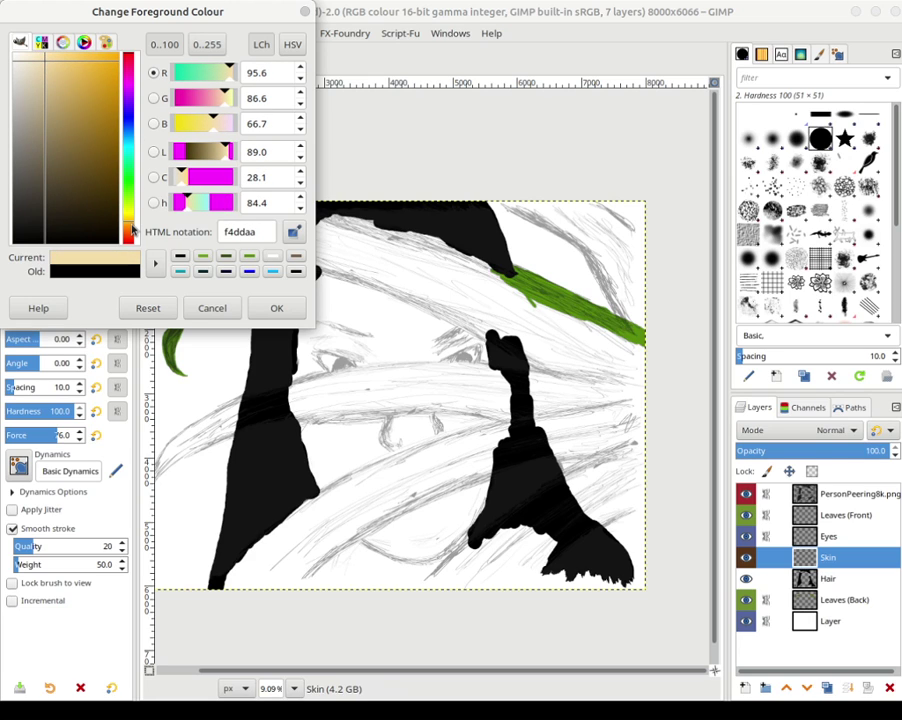
left_click_drag(132, 228, 132, 232)
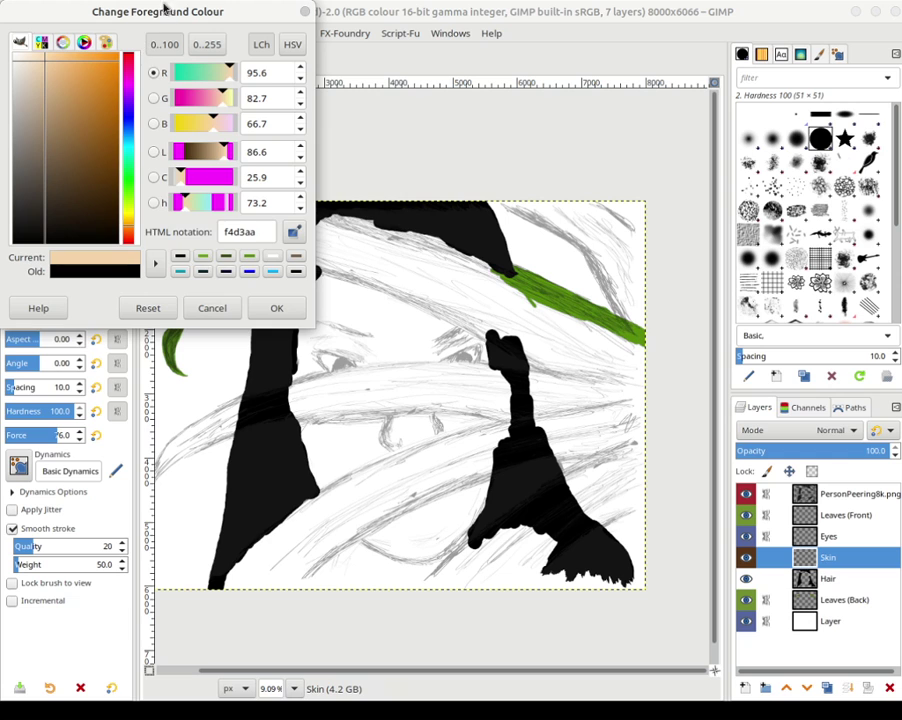
left_click_drag(163, 8, 272, 161)
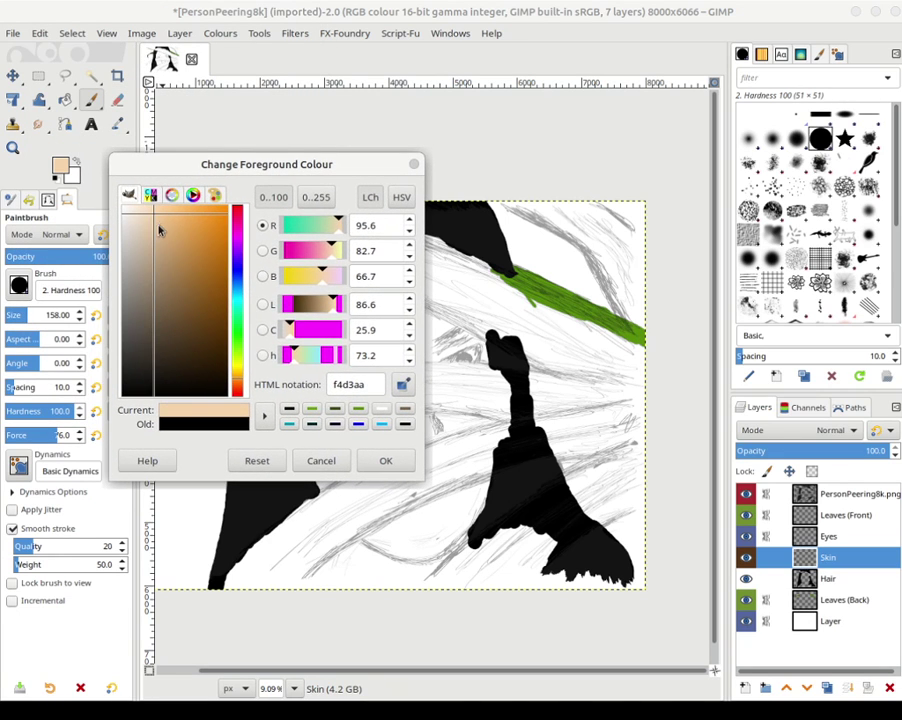
left_click_drag(158, 229, 145, 215)
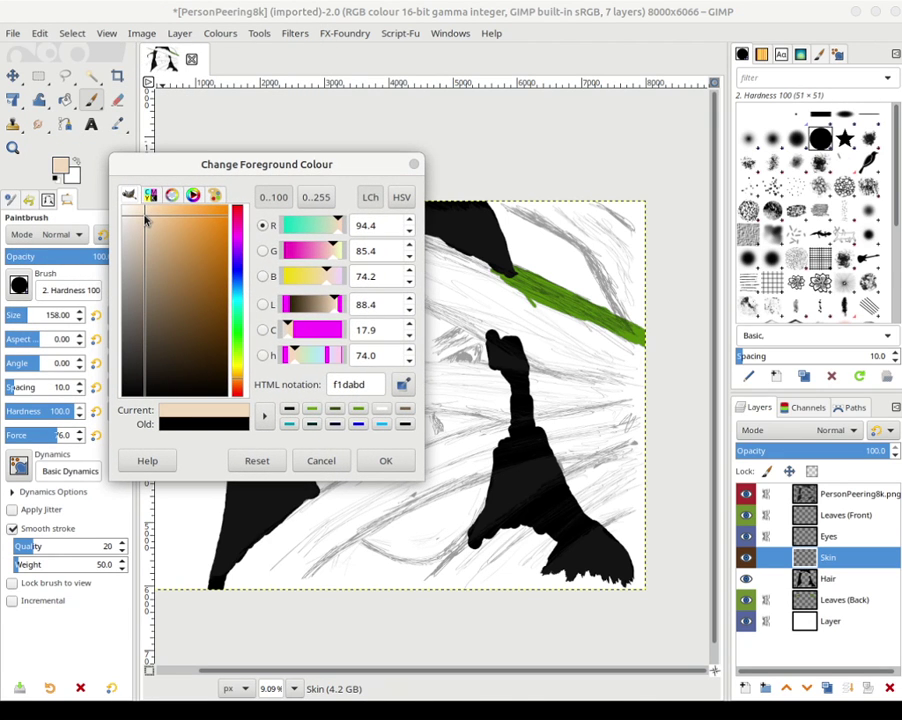
left_click_drag(240, 380, 240, 390)
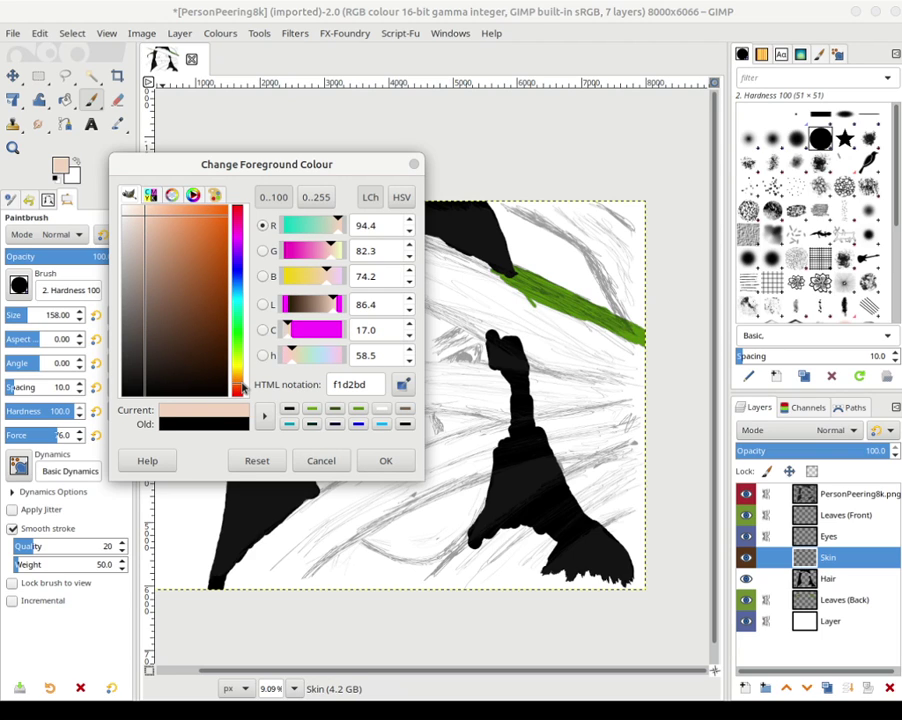
left_click_drag(242, 389, 242, 393)
mouse_move(151, 226)
left_mouse_down()
mouse_move(156, 214)
mouse_move(140, 215)
left_mouse_up()
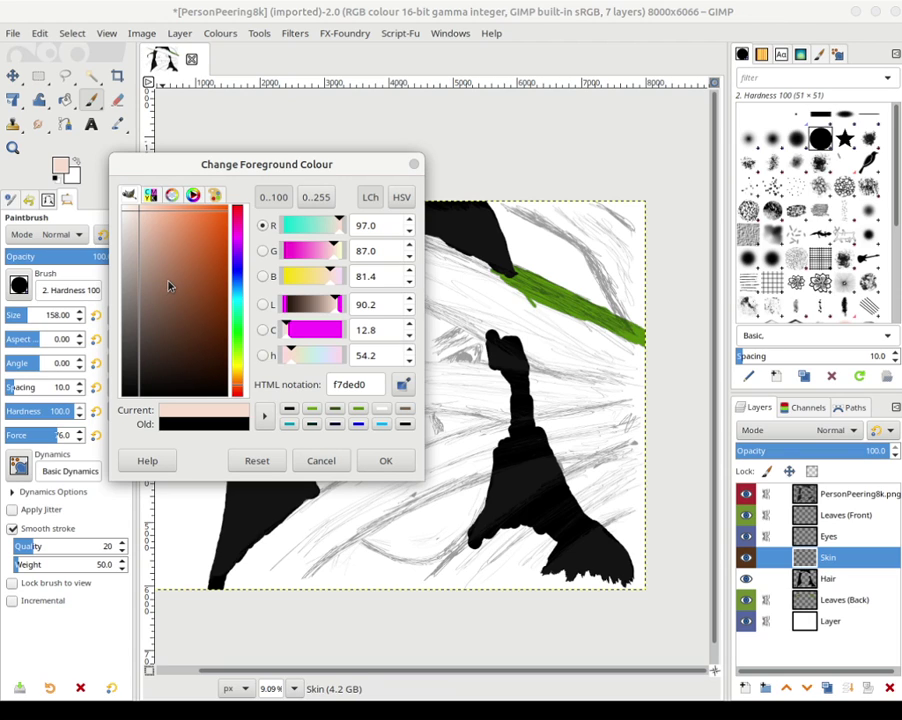
left_click_drag(178, 360, 162, 224)
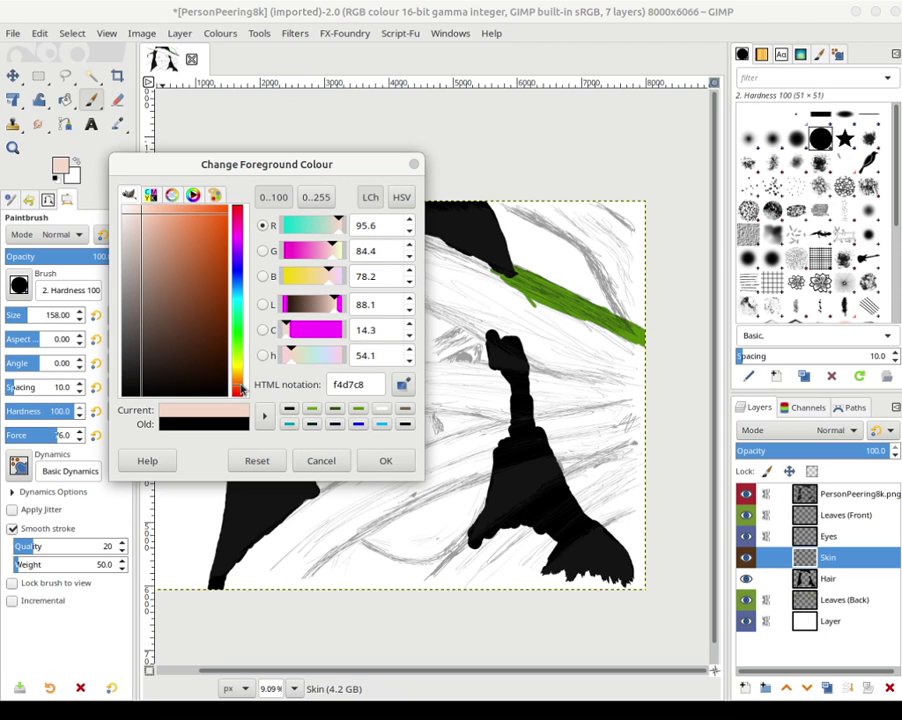
left_click_drag(240, 390, 241, 391)
mouse_move(145, 231)
left_mouse_down()
mouse_move(148, 240)
mouse_move(139, 219)
left_mouse_up()
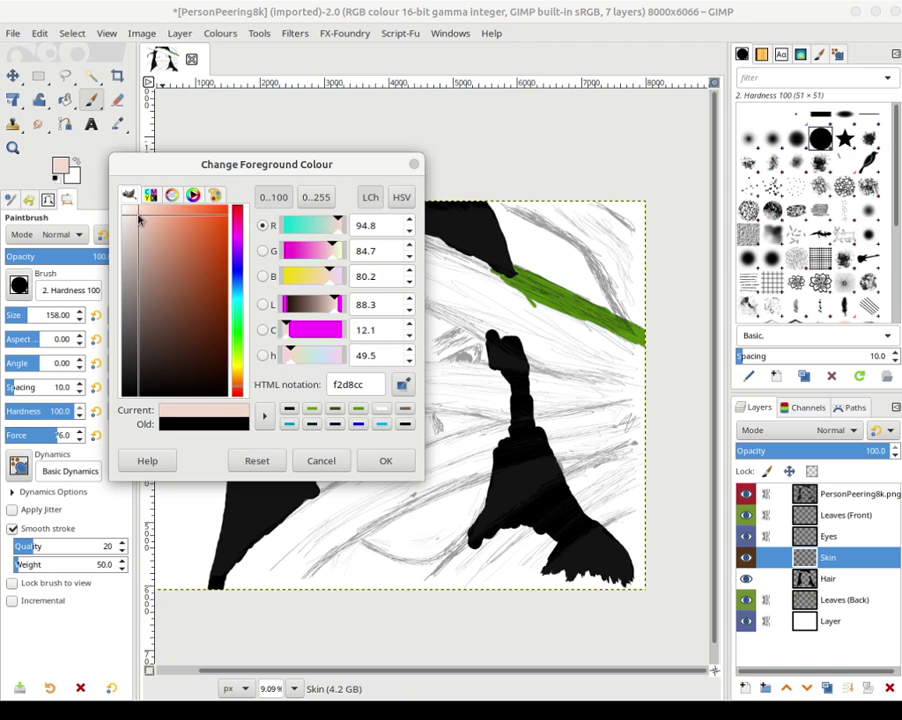
left_click(397, 459)
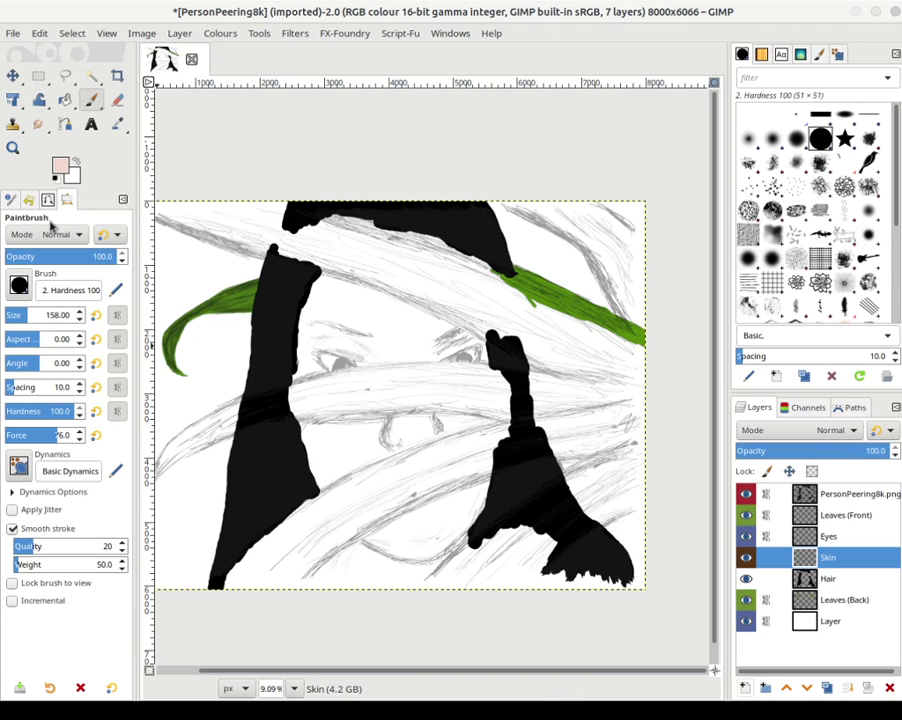
- Enlarge the paintbrush to 836 px and paint the middle of the face, from the eyes to below the nose, in pale pink
left_click(44, 316)
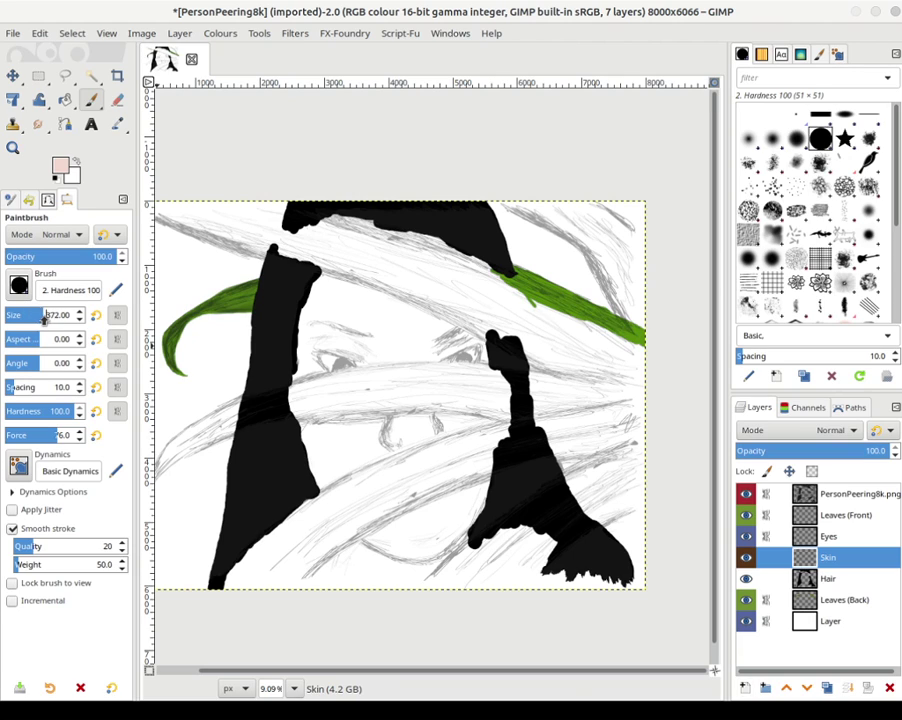
left_click(48, 316)
left_click(53, 316)
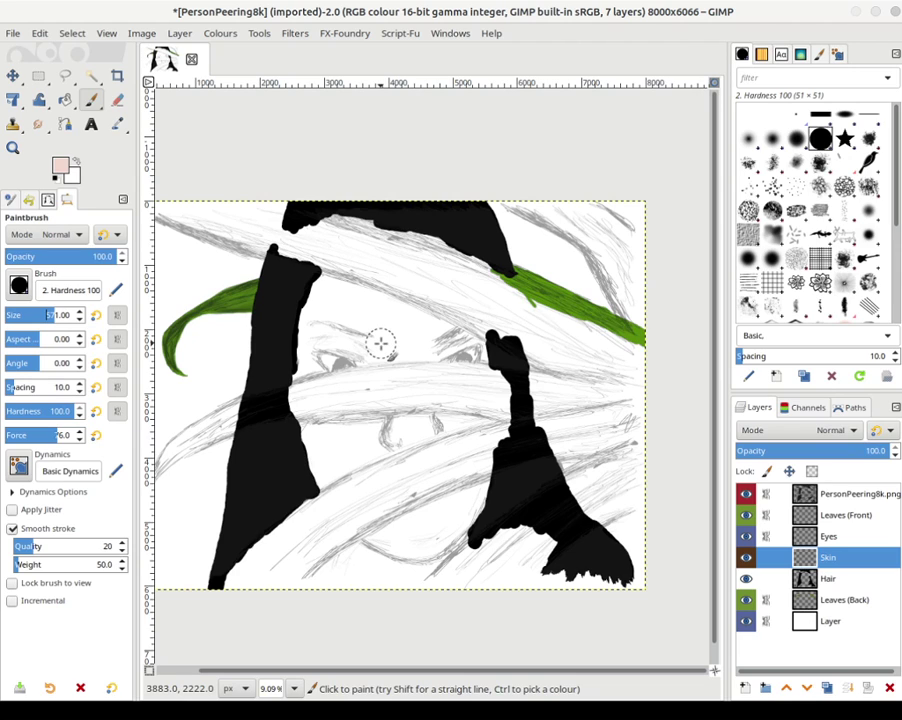
left_click(63, 316)
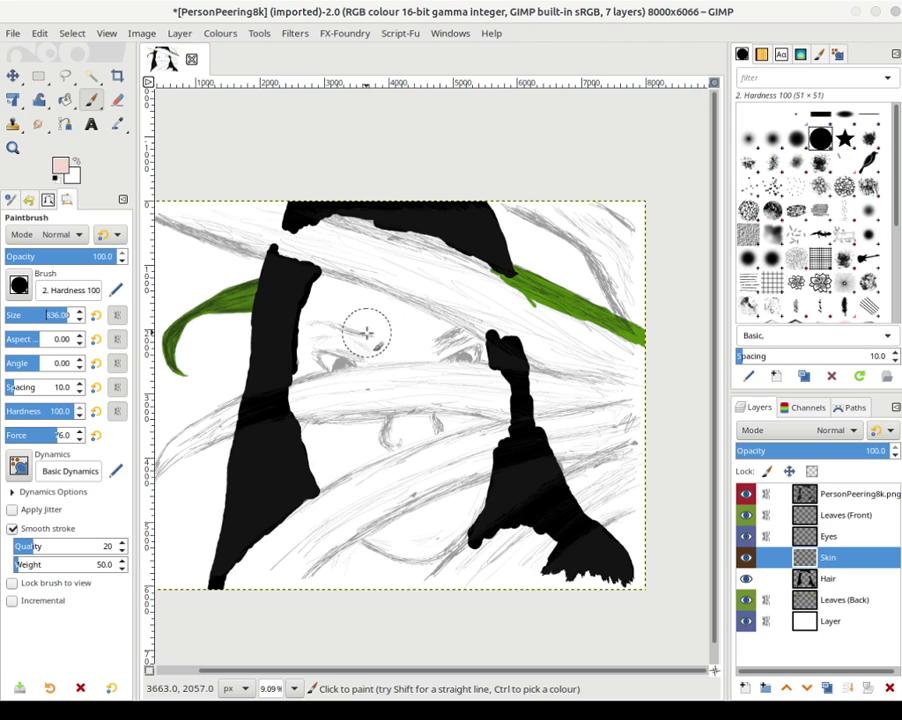
mouse_move(354, 320)
left_mouse_down()
mouse_move(364, 379)
mouse_move(356, 333)
mouse_move(346, 379)
mouse_move(328, 323)
mouse_move(327, 413)
mouse_move(320, 376)
mouse_move(330, 436)
mouse_move(357, 460)
mouse_move(370, 459)
mouse_move(382, 440)
mouse_move(388, 374)
mouse_move(405, 457)
mouse_move(425, 371)
mouse_move(433, 448)
mouse_move(447, 415)
mouse_move(449, 364)
mouse_move(462, 432)
mouse_move(470, 380)
left_mouse_up()
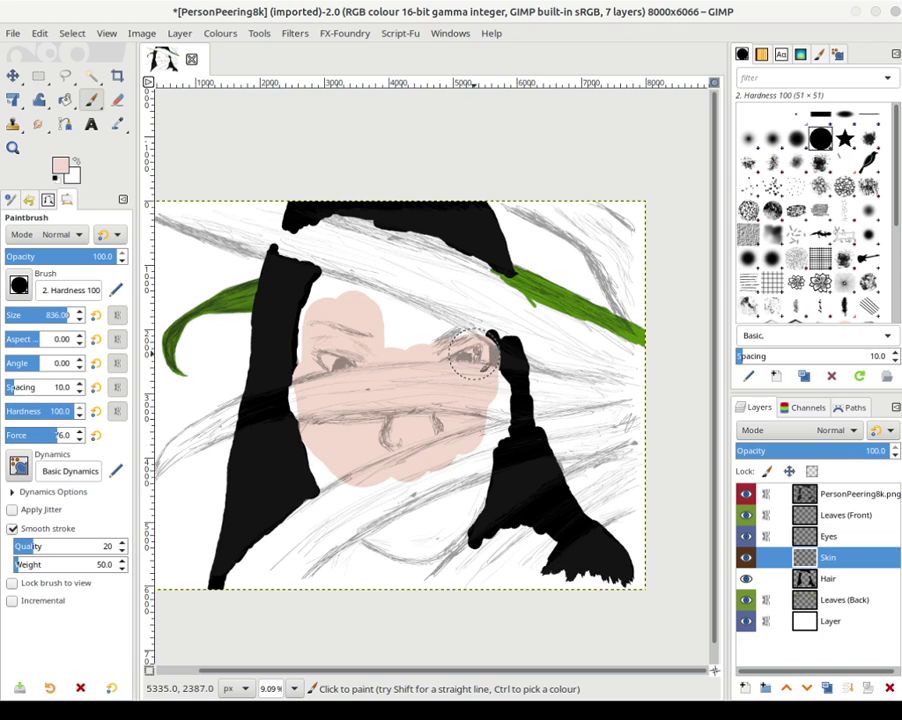
- Extend the pale pink skin base over the forehead, both sides of the face and the chin, overlapping the hair edges
mouse_move(473, 353)
left_mouse_down()
mouse_move(461, 315)
mouse_move(467, 281)
left_mouse_up()
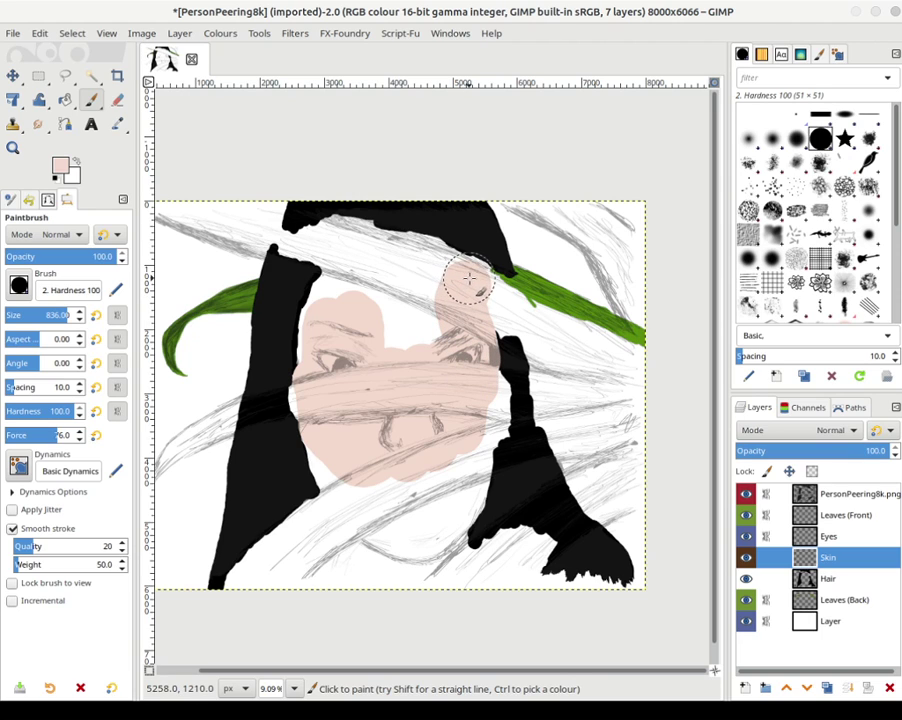
mouse_move(466, 279)
left_mouse_down()
mouse_move(427, 264)
mouse_move(450, 266)
mouse_move(385, 256)
mouse_move(338, 235)
mouse_move(399, 249)
mouse_move(378, 275)
mouse_move(354, 266)
mouse_move(366, 235)
mouse_move(457, 260)
left_mouse_up()
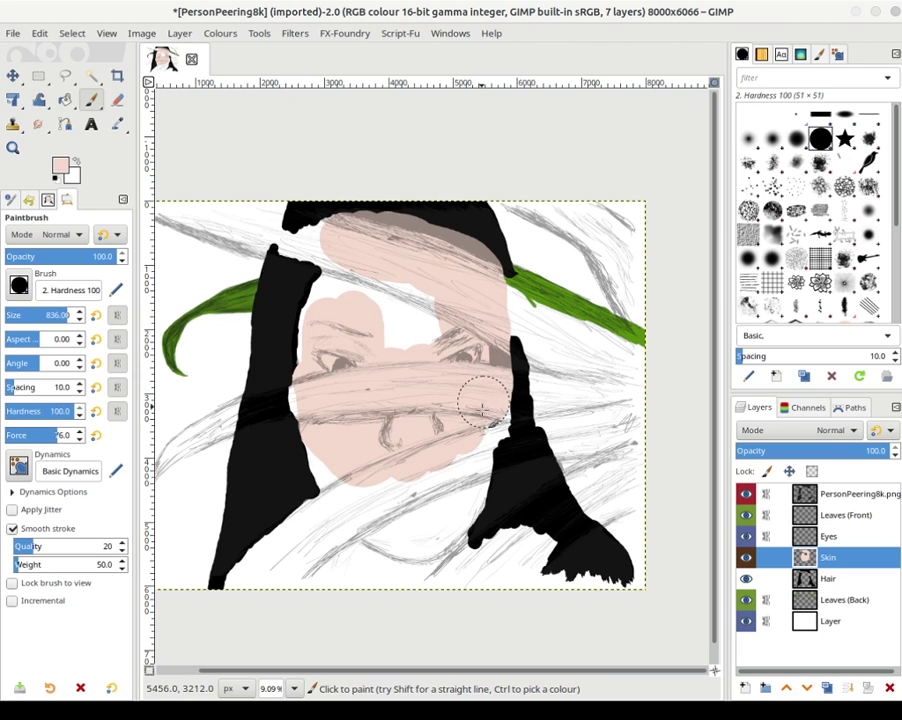
mouse_move(482, 441)
left_mouse_down()
mouse_move(452, 510)
mouse_move(441, 485)
mouse_move(383, 490)
mouse_move(319, 448)
mouse_move(306, 330)
mouse_move(334, 244)
mouse_move(361, 314)
mouse_move(333, 277)
mouse_move(316, 272)
mouse_move(383, 339)
mouse_move(386, 297)
mouse_move(388, 357)
mouse_move(389, 288)
mouse_move(414, 345)
mouse_move(419, 286)
mouse_move(428, 320)
left_mouse_up()
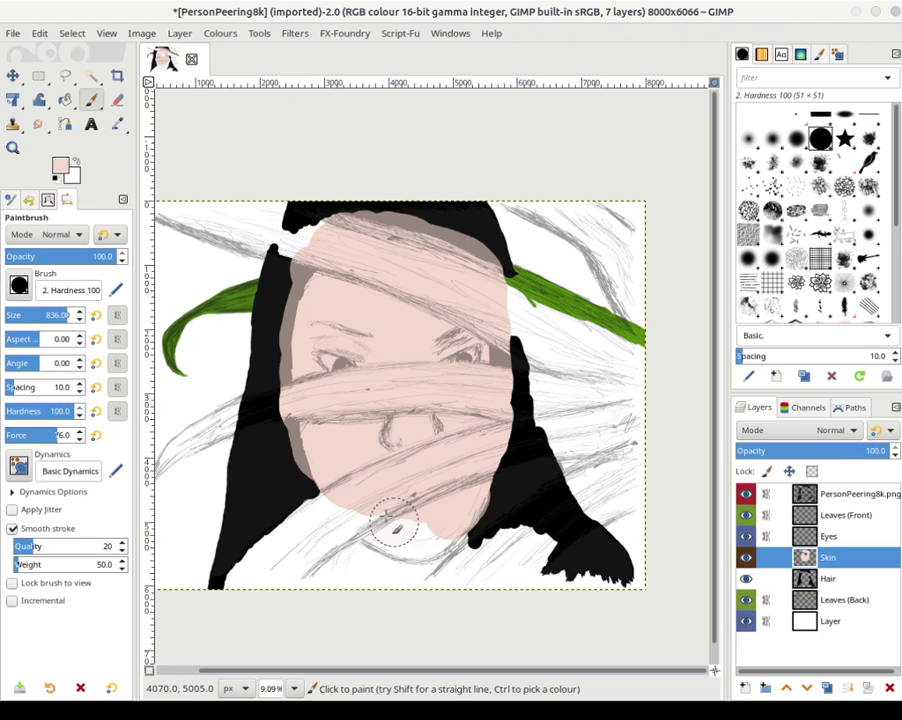
mouse_move(393, 528)
left_mouse_down()
mouse_move(362, 522)
mouse_move(429, 539)
left_mouse_up()
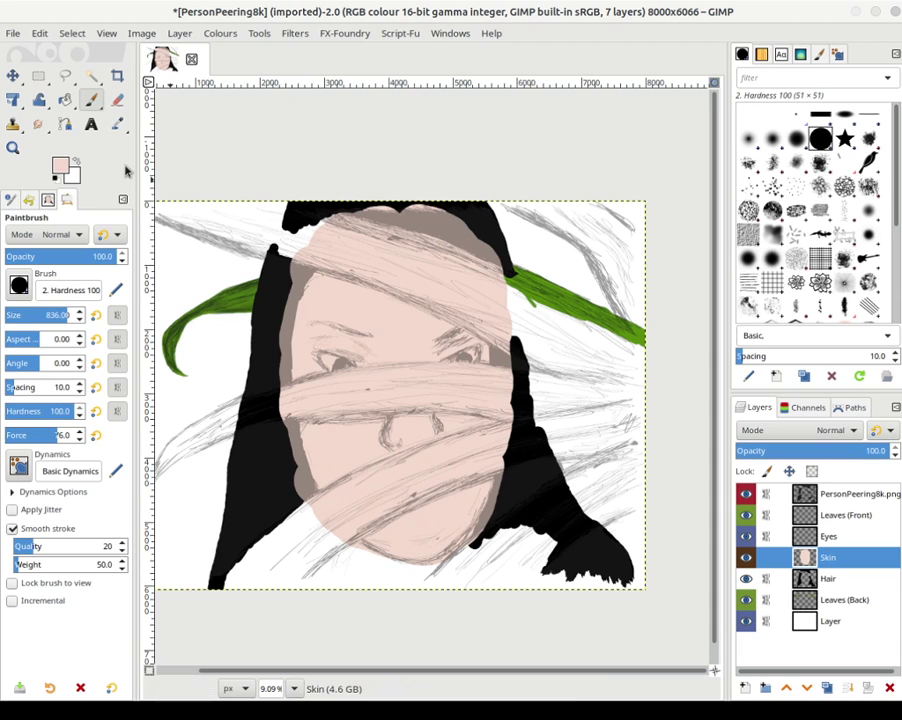
- Erase the skin overlapping the left hair strand beside the eye and down past the leaf band, using a 266 px eraser
key("shift+e")
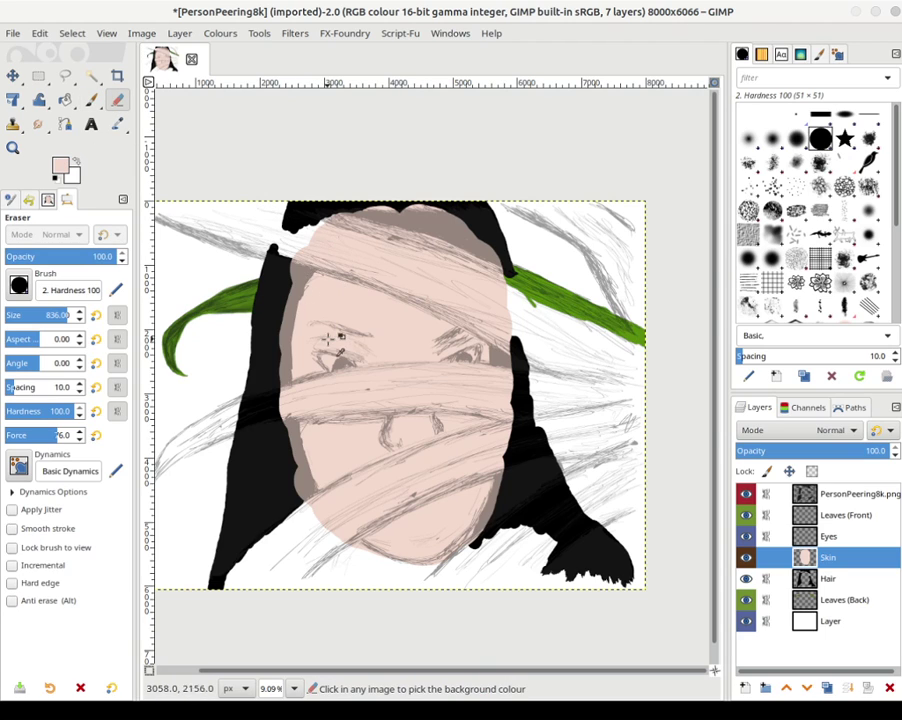
scroll(334, 336, "up", 6)
scroll(470, 256, "down", 2)
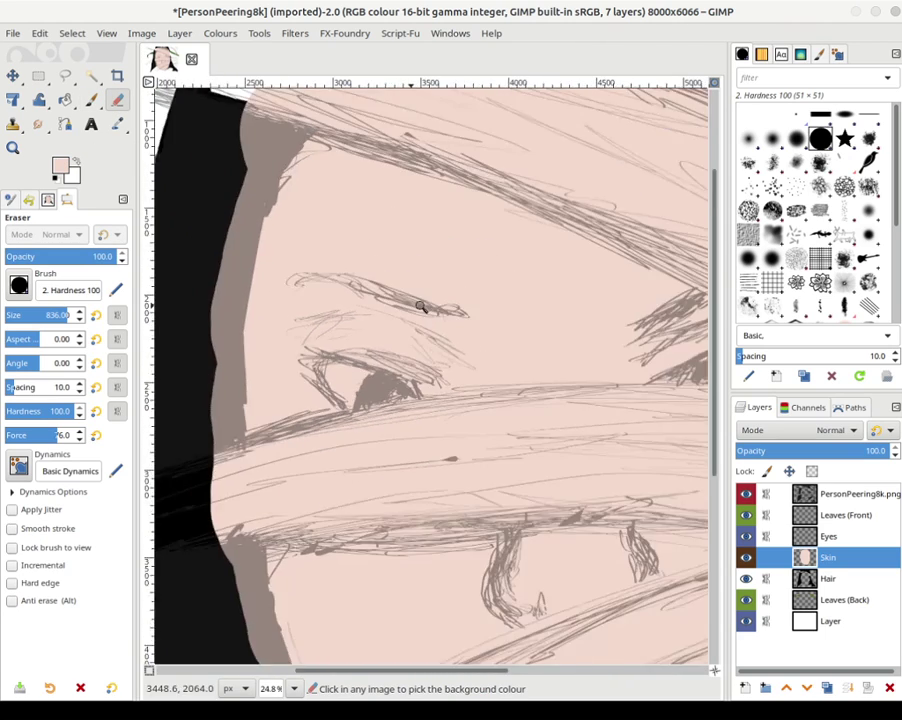
left_click_drag(268, 340, 467, 342)
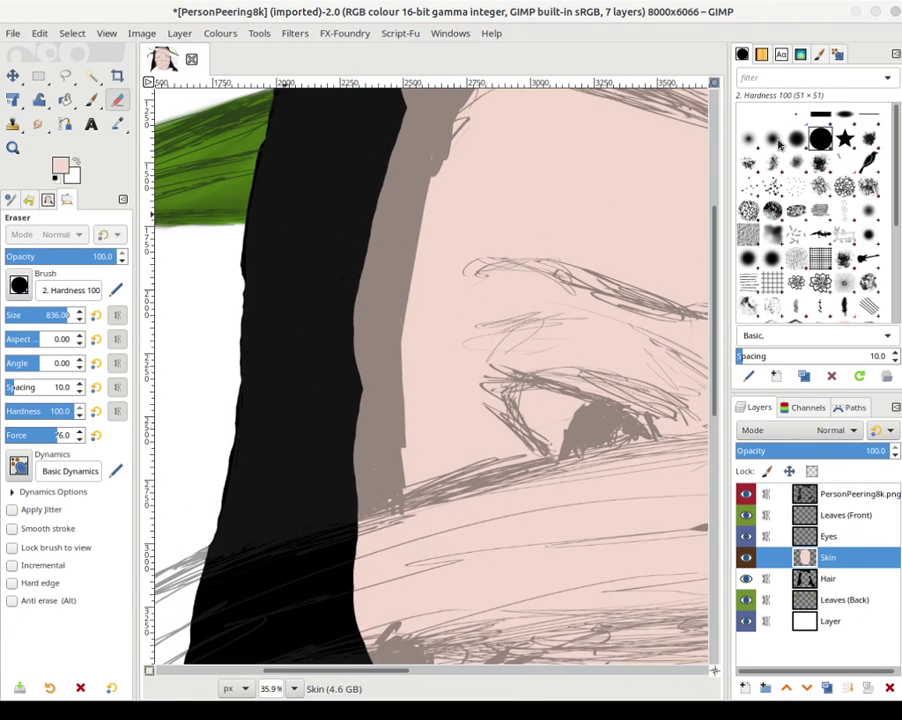
left_click_drag(351, 248, 328, 240)
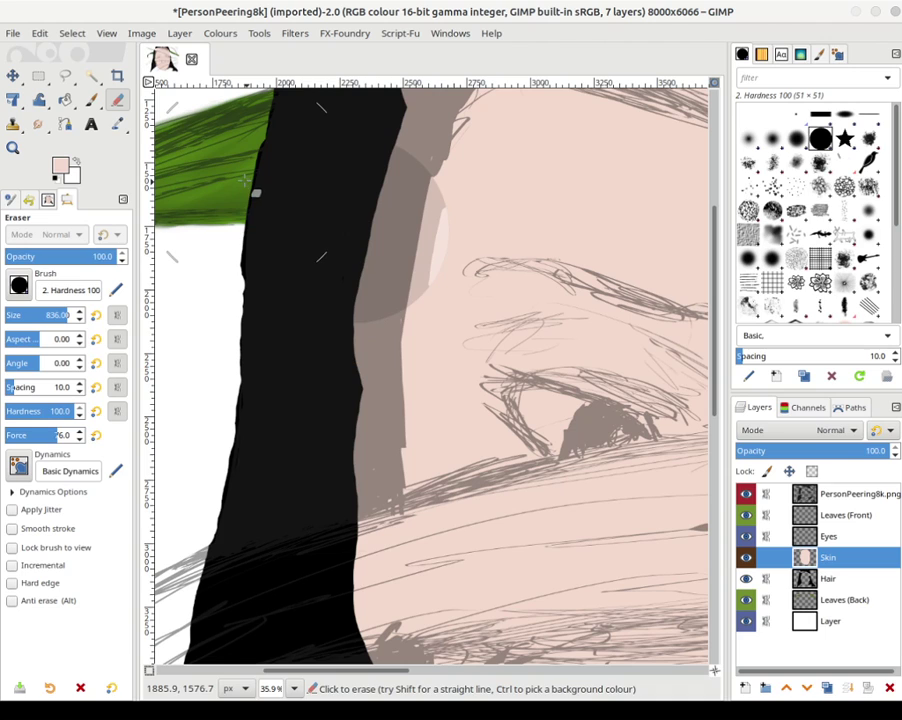
key("ctrl")
key("ctrl+z")
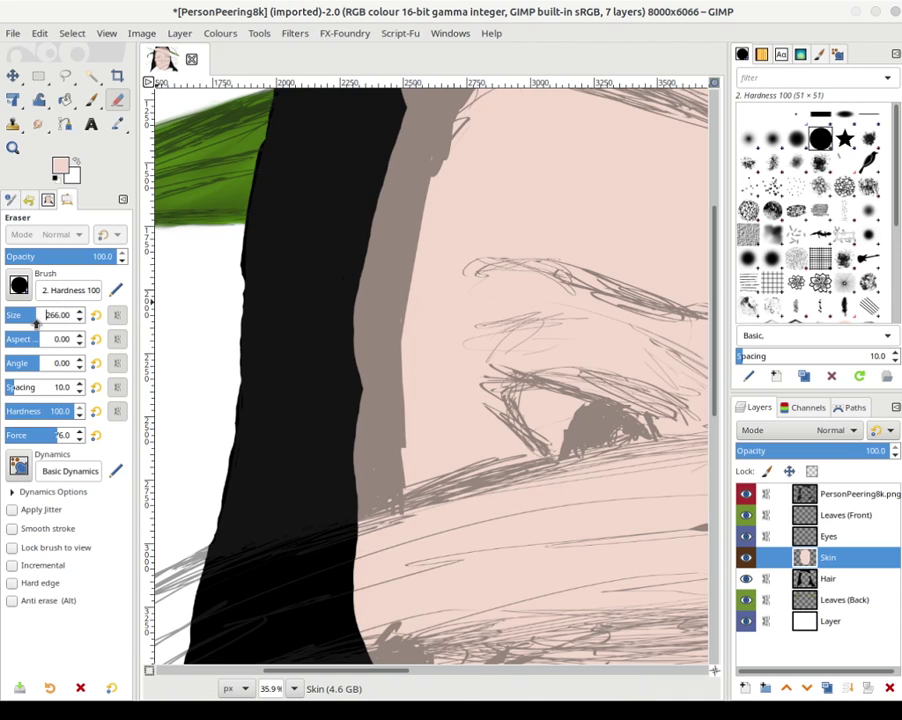
mouse_move(341, 259)
left_mouse_down()
mouse_move(359, 287)
mouse_move(376, 239)
mouse_move(383, 259)
mouse_move(360, 384)
mouse_move(368, 287)
mouse_move(353, 388)
mouse_move(360, 463)
mouse_move(372, 228)
mouse_move(396, 164)
mouse_move(365, 168)
mouse_move(414, 175)
mouse_move(399, 140)
mouse_move(402, 116)
mouse_move(380, 188)
mouse_move(374, 294)
mouse_move(383, 181)
mouse_move(391, 174)
mouse_move(386, 234)
mouse_move(398, 157)
mouse_move(338, 462)
left_mouse_up()
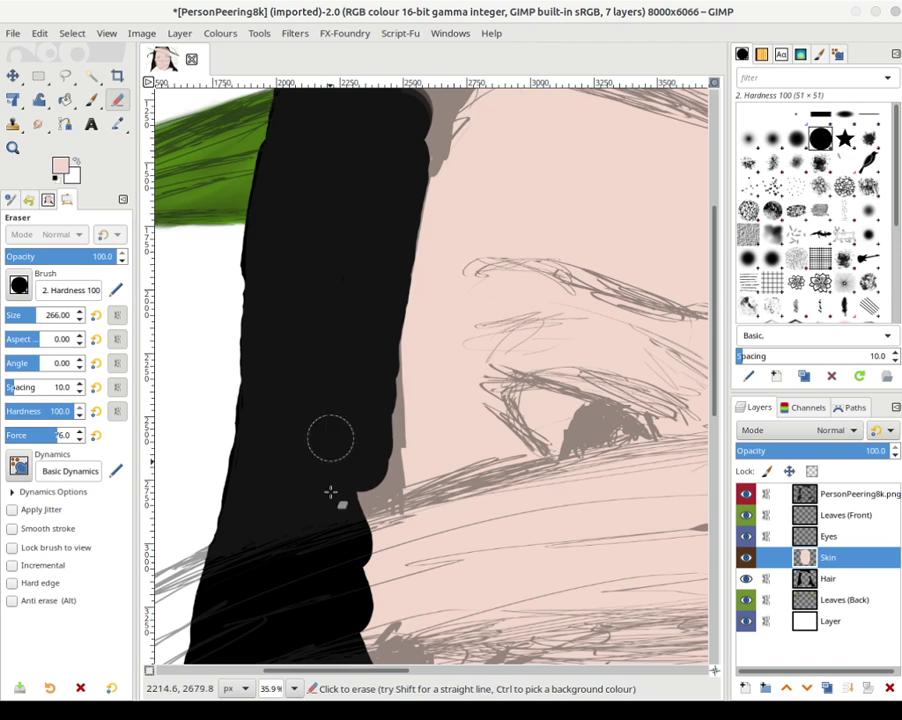
mouse_move(338, 472)
left_mouse_down()
mouse_move(363, 622)
mouse_move(353, 492)
mouse_move(369, 584)
mouse_move(358, 484)
mouse_move(365, 561)
mouse_move(359, 467)
mouse_move(367, 502)
mouse_move(371, 390)
mouse_move(374, 650)
left_mouse_up()
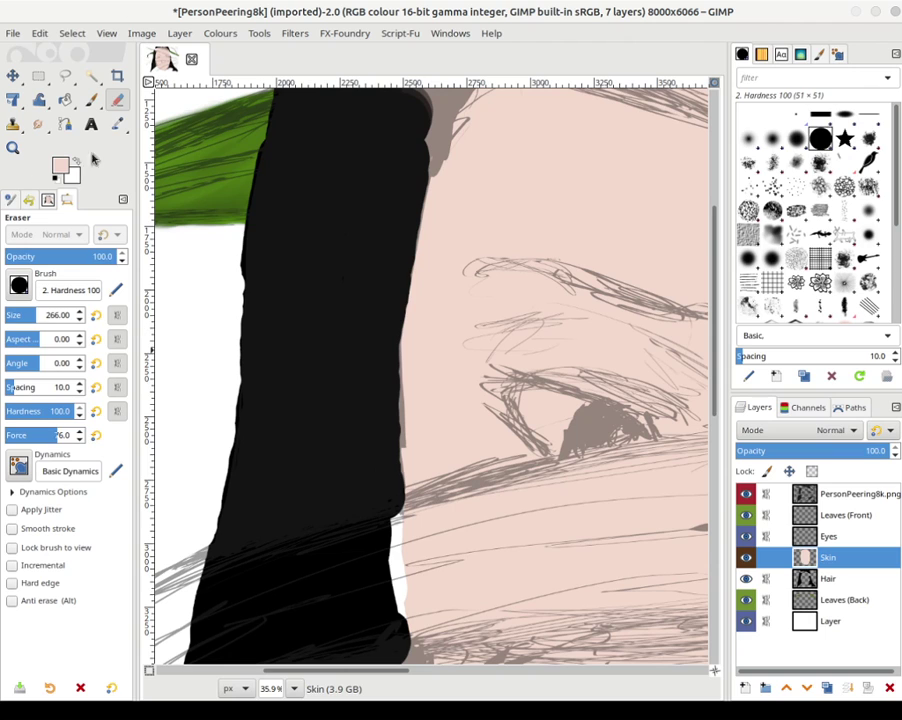
- Repaint the white gap in skin tone along the left strand's inner edge where the leaf band crosses it
left_click(93, 98)
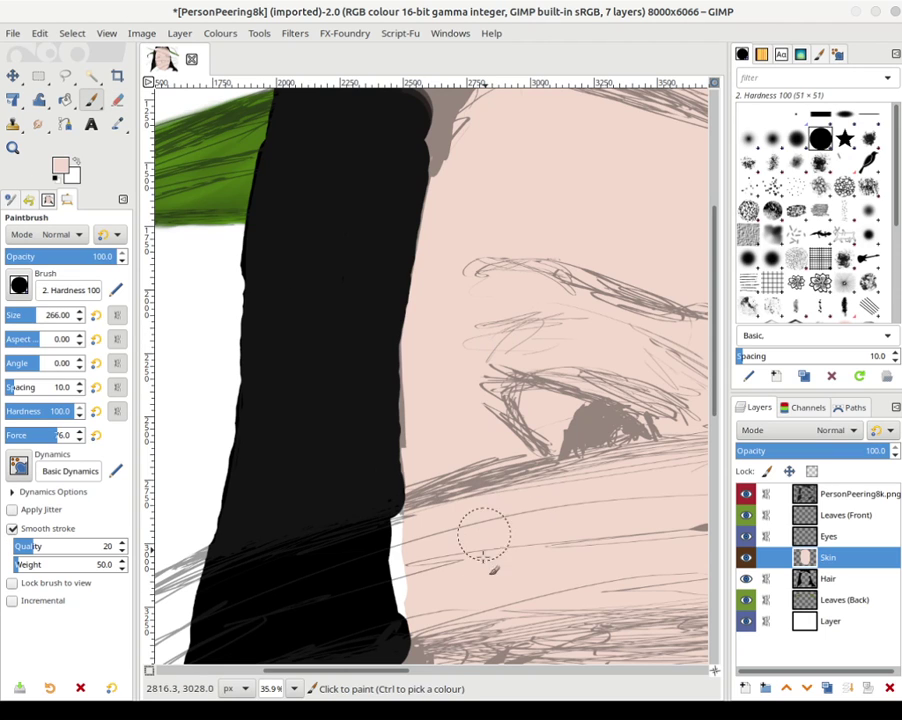
mouse_move(432, 576)
left_mouse_down()
mouse_move(420, 586)
mouse_move(423, 560)
mouse_move(415, 560)
mouse_move(440, 640)
left_mouse_up()
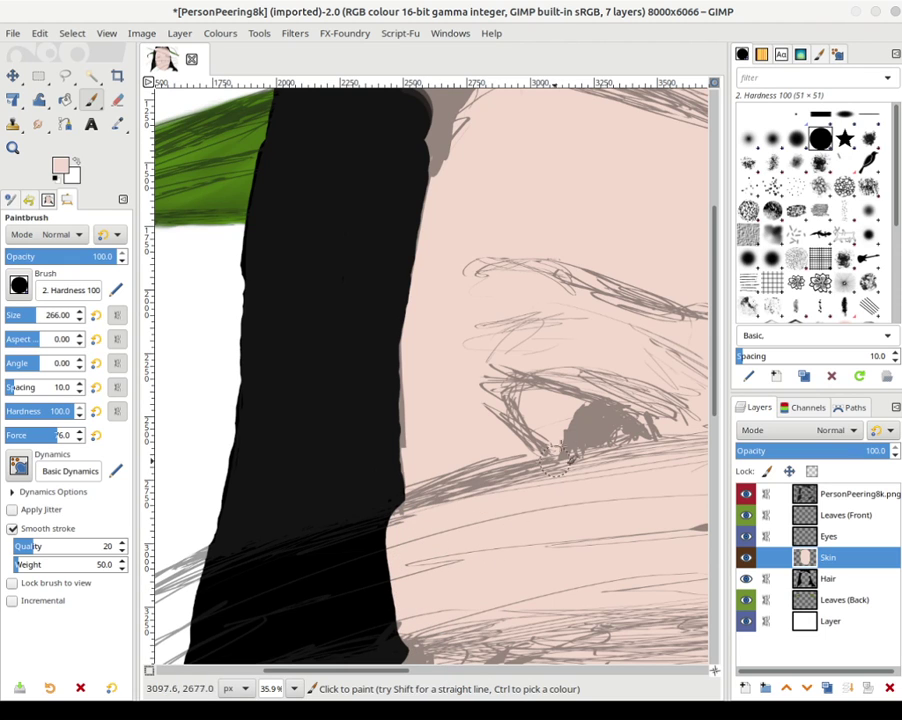
scroll(584, 556, "down", 5)
scroll(578, 274, "right", 1)
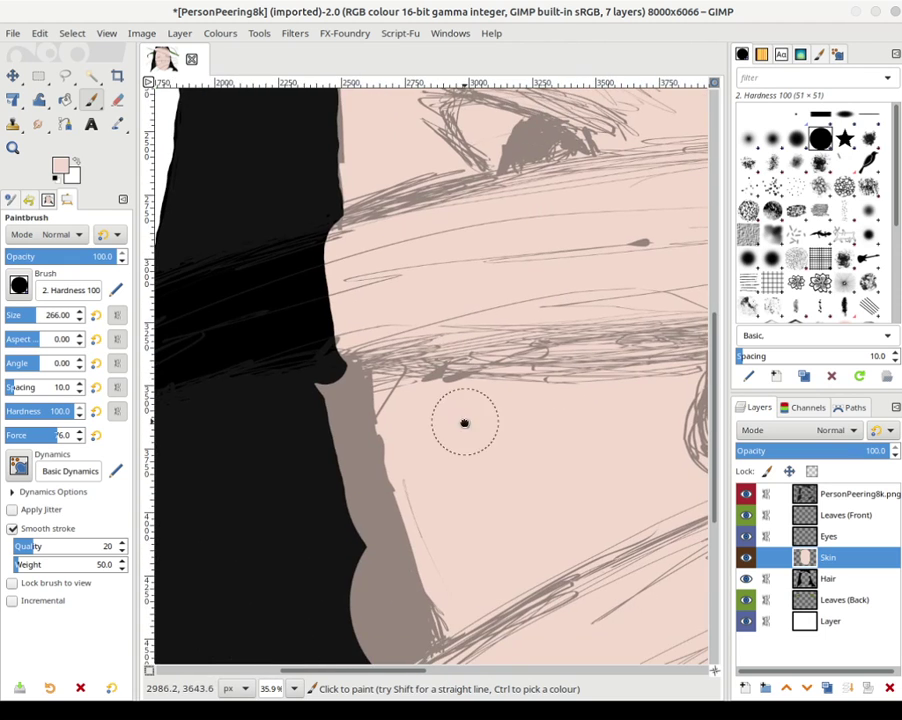
scroll(464, 423, "down", 1)
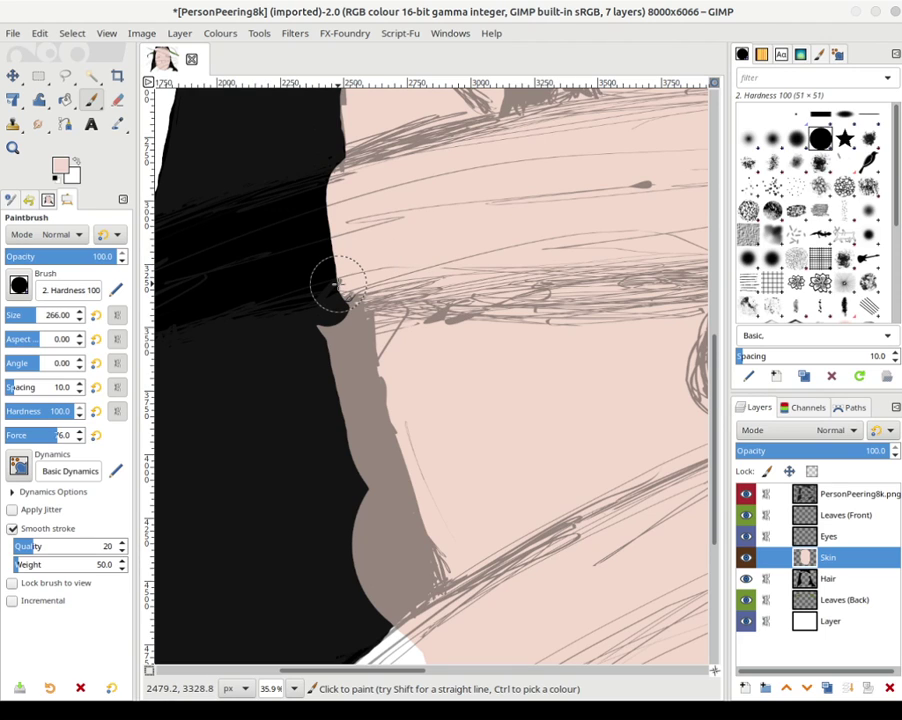
key("ctrl+z")
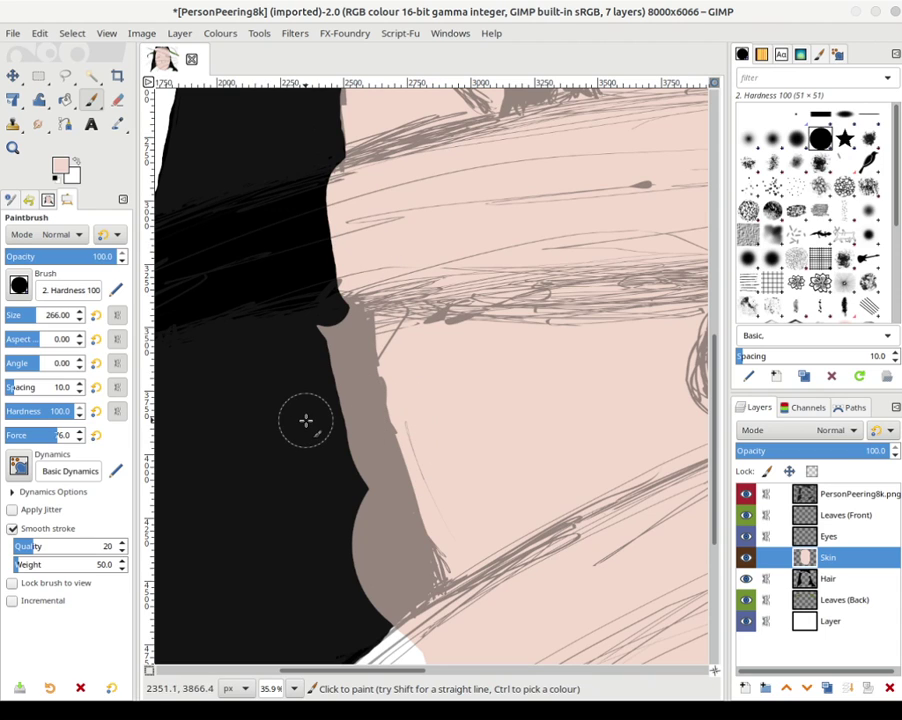
- Erase the skin covering the left strand's inner edge from below the leaf band down to the lower cheek
left_click(117, 100)
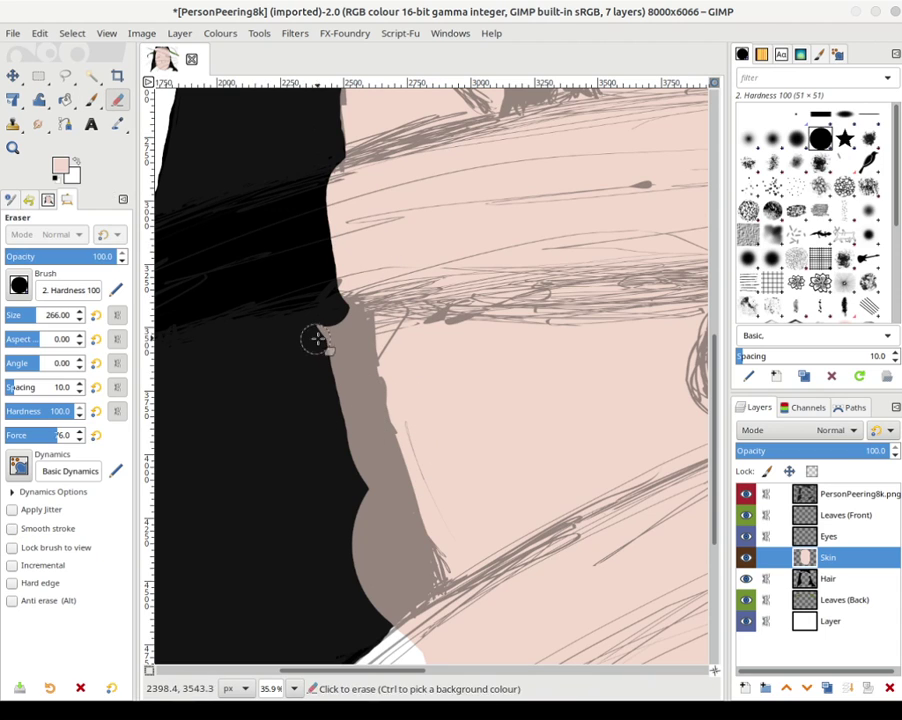
mouse_move(316, 338)
left_mouse_down()
mouse_move(285, 374)
mouse_move(333, 399)
mouse_move(324, 319)
mouse_move(346, 462)
mouse_move(334, 391)
mouse_move(353, 454)
mouse_move(339, 328)
mouse_move(367, 478)
mouse_move(358, 463)
mouse_move(388, 572)
mouse_move(366, 539)
mouse_move(384, 594)
mouse_move(394, 568)
mouse_move(364, 475)
left_mouse_up()
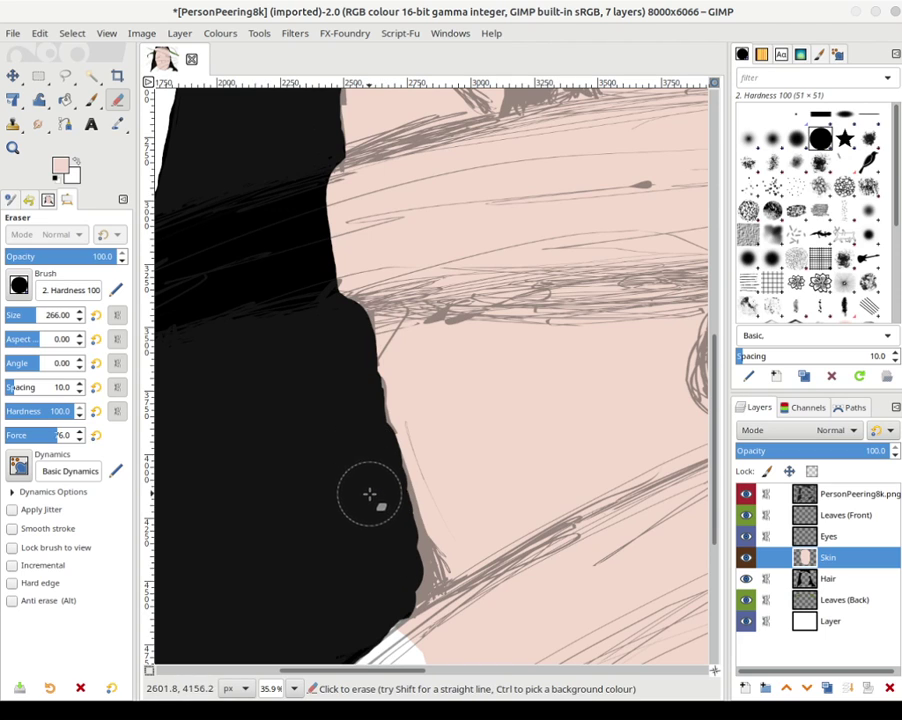
mouse_move(375, 532)
left_mouse_down()
mouse_move(392, 546)
mouse_move(381, 493)
left_mouse_up()
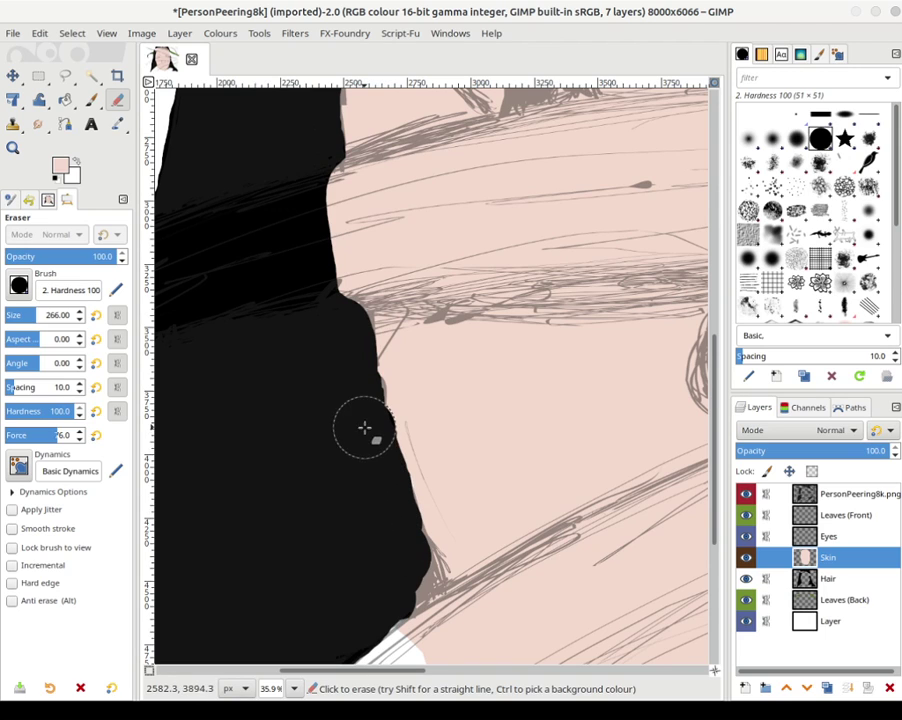
left_click_drag(404, 567, 376, 605)
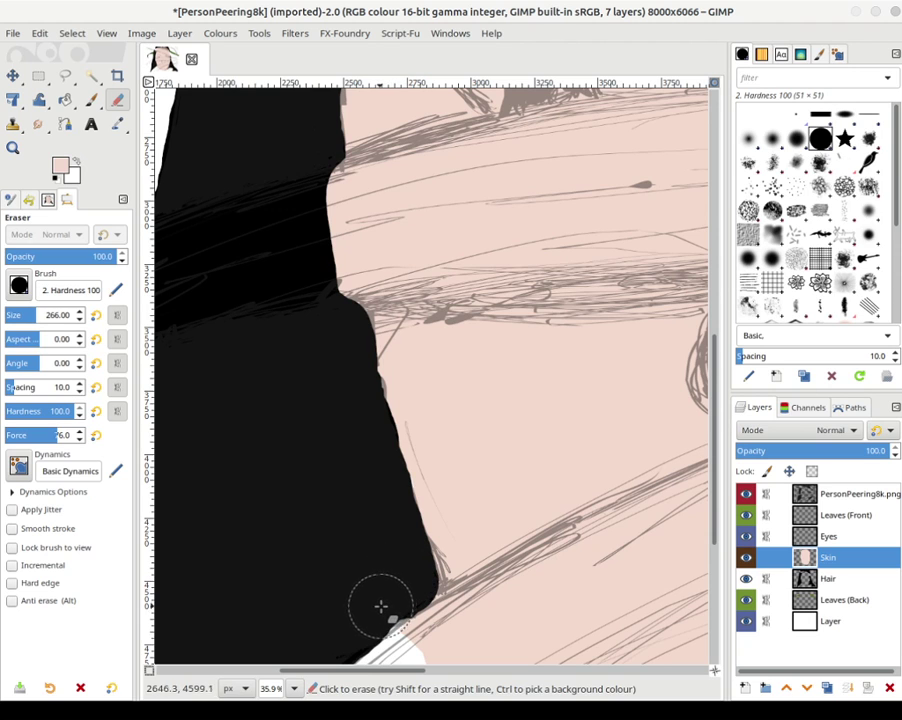
- Erase the skin colour that spills below the chin outline along the jaw's lower curve
left_click_drag(625, 541, 447, 205)
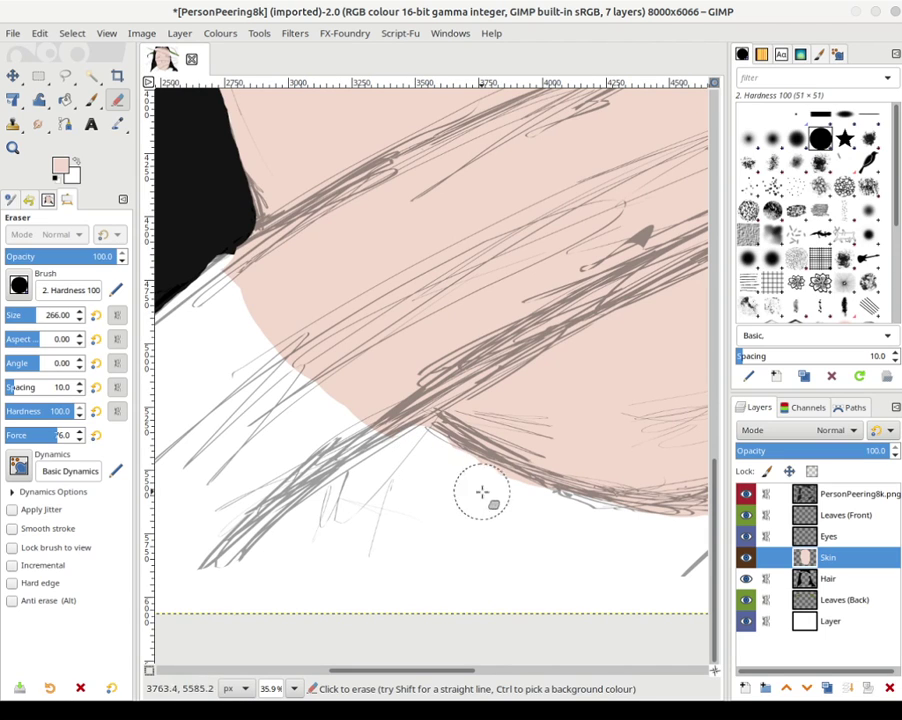
left_click_drag(560, 511, 631, 530)
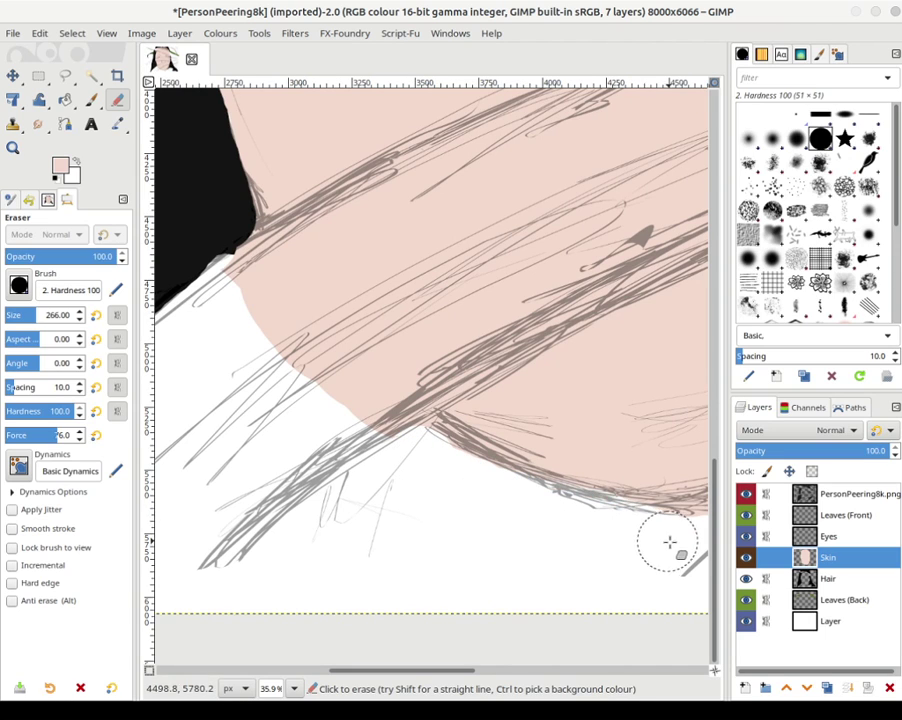
scroll(600, 530, "right", 5)
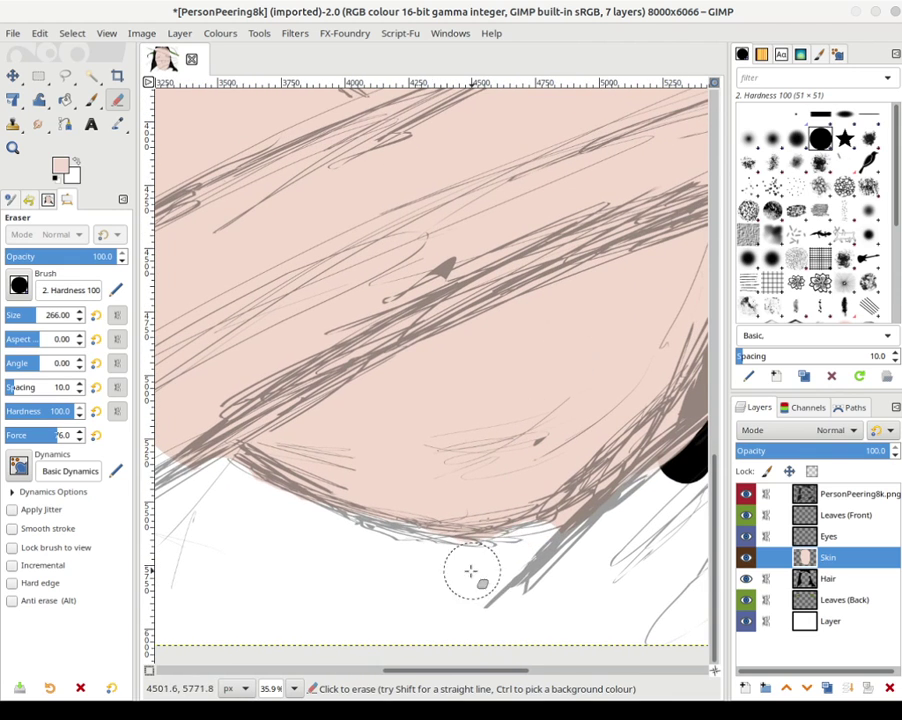
mouse_move(471, 574)
left_mouse_down()
mouse_move(584, 533)
mouse_move(693, 465)
mouse_move(604, 479)
mouse_move(371, 697)
mouse_move(366, 622)
left_mouse_up()
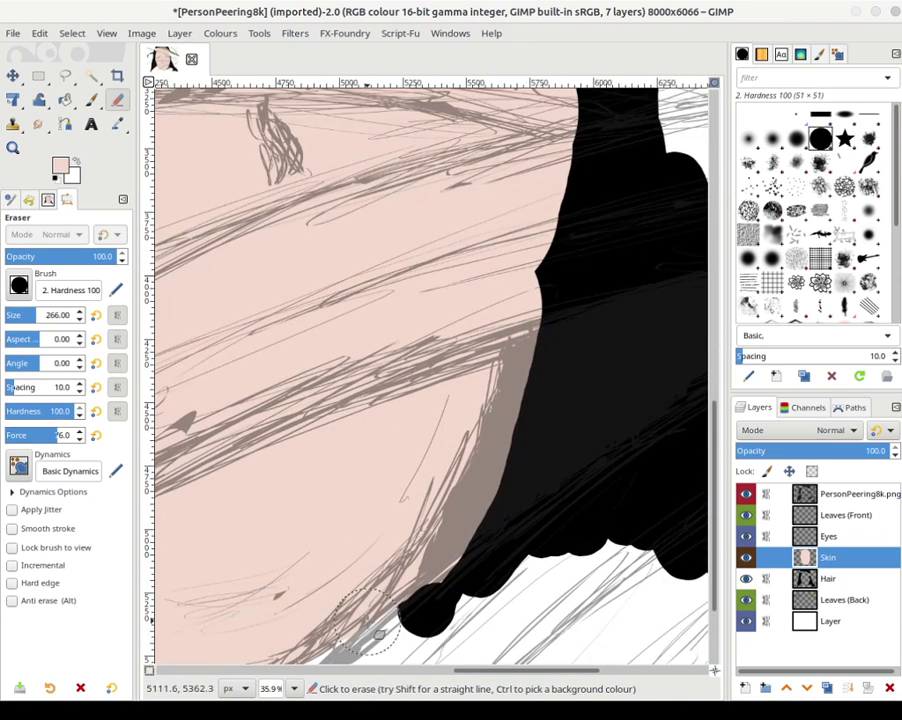
- Erase the skin overlapping the right strand's inner edge along the jaw, repainting over-erased gaps in skin tone and trimming the edge down to the strand's tip
mouse_move(553, 392)
left_mouse_down()
mouse_move(437, 607)
mouse_move(495, 535)
mouse_move(449, 580)
mouse_move(460, 548)
mouse_move(432, 588)
mouse_move(518, 420)
mouse_move(503, 460)
mouse_move(530, 387)
mouse_move(470, 529)
mouse_move(540, 316)
mouse_move(558, 292)
mouse_move(447, 527)
left_mouse_up()
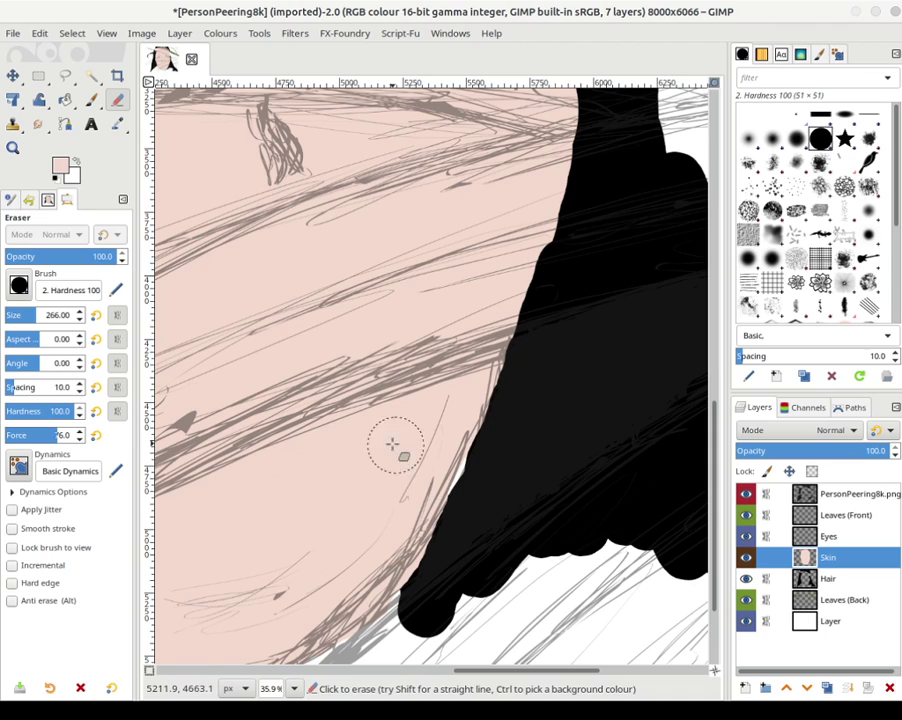
left_click(92, 100)
mouse_move(451, 409)
left_mouse_down()
mouse_move(437, 463)
mouse_move(411, 507)
mouse_move(413, 485)
mouse_move(447, 455)
mouse_move(510, 330)
left_mouse_up()
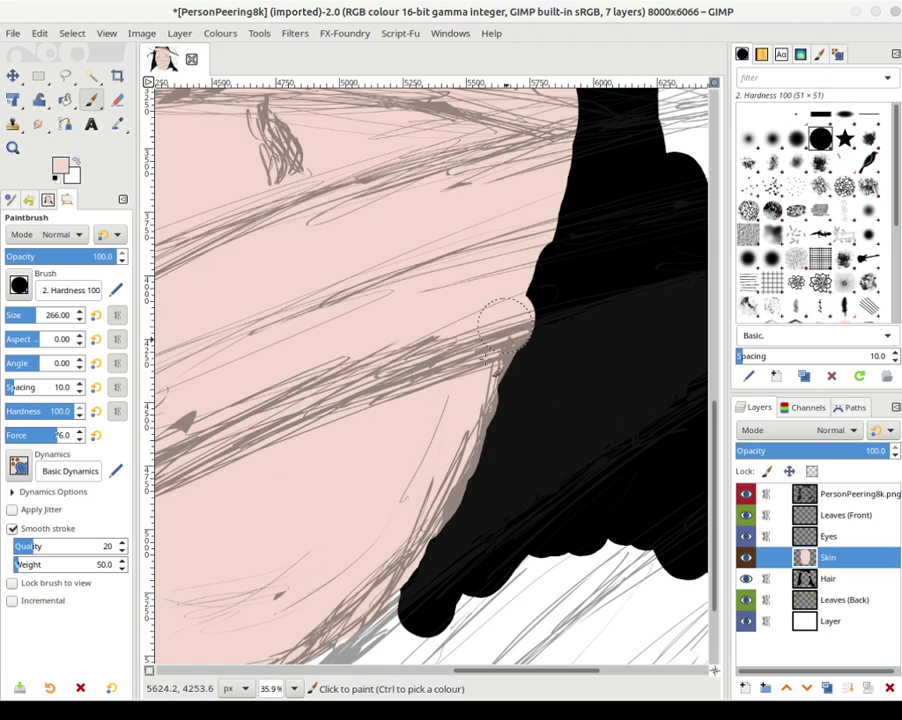
left_click(117, 103)
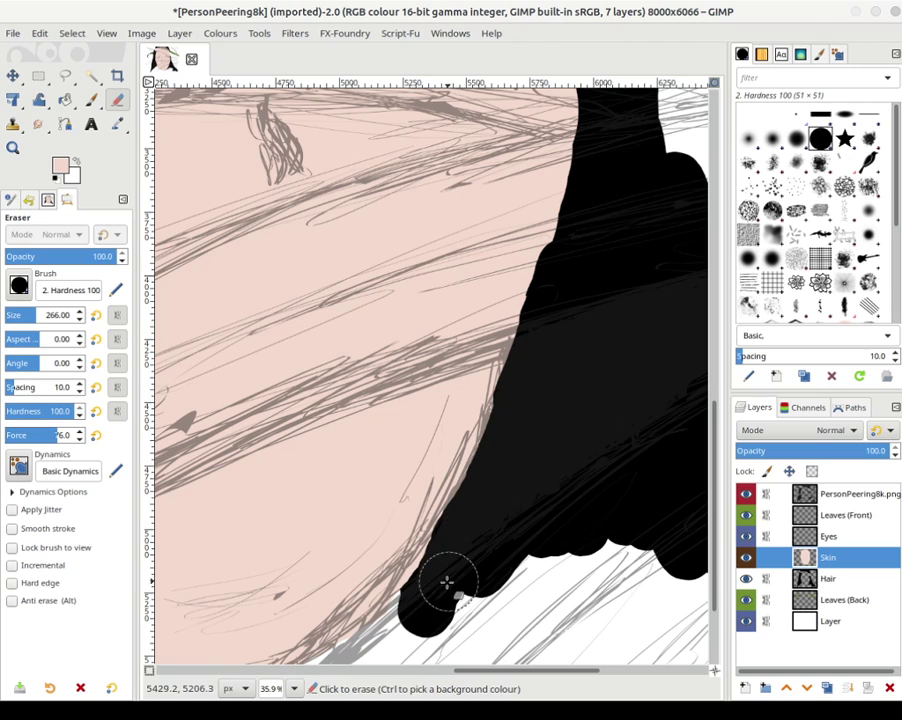
mouse_move(425, 605)
left_mouse_down()
mouse_move(391, 638)
mouse_move(420, 611)
mouse_move(452, 541)
left_mouse_up()
left_click(426, 616)
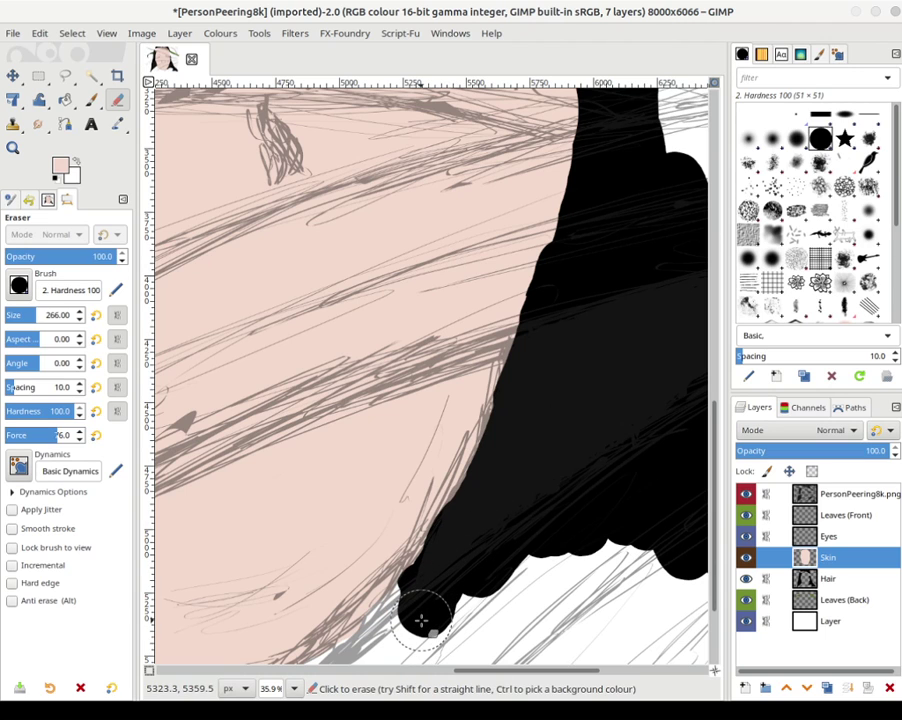
- Erase the skin covering the upper end of the right strand beside the eye and along the temple above it
mouse_move(569, 300)
left_mouse_down()
mouse_move(378, 597)
mouse_move(450, 680)
left_mouse_up()
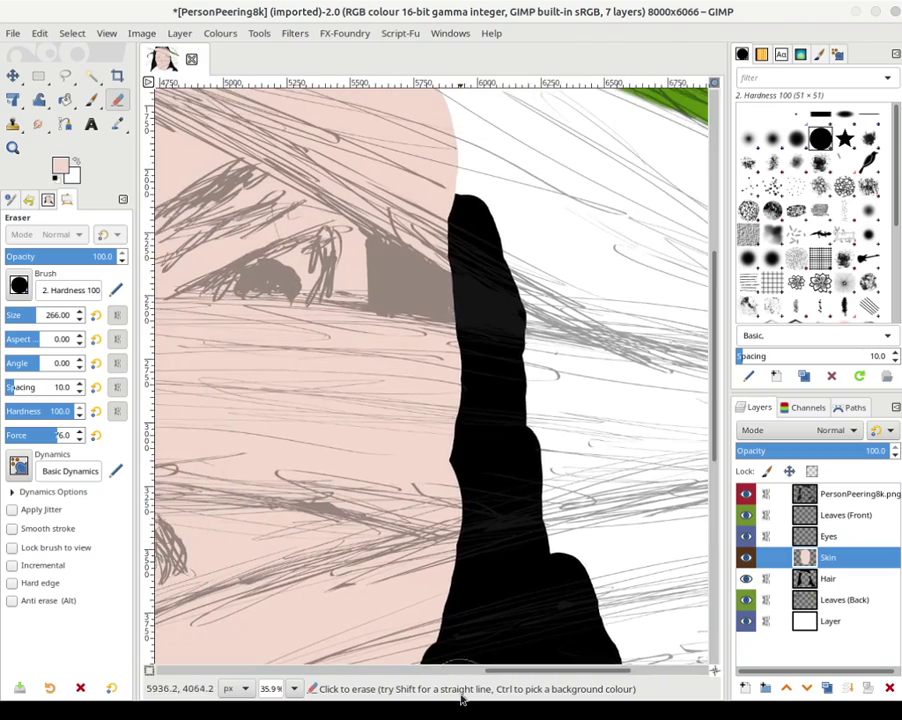
mouse_move(546, 180)
left_mouse_down()
mouse_move(598, 427)
mouse_move(650, 435)
mouse_move(654, 389)
mouse_move(640, 296)
mouse_move(600, 195)
left_mouse_up()
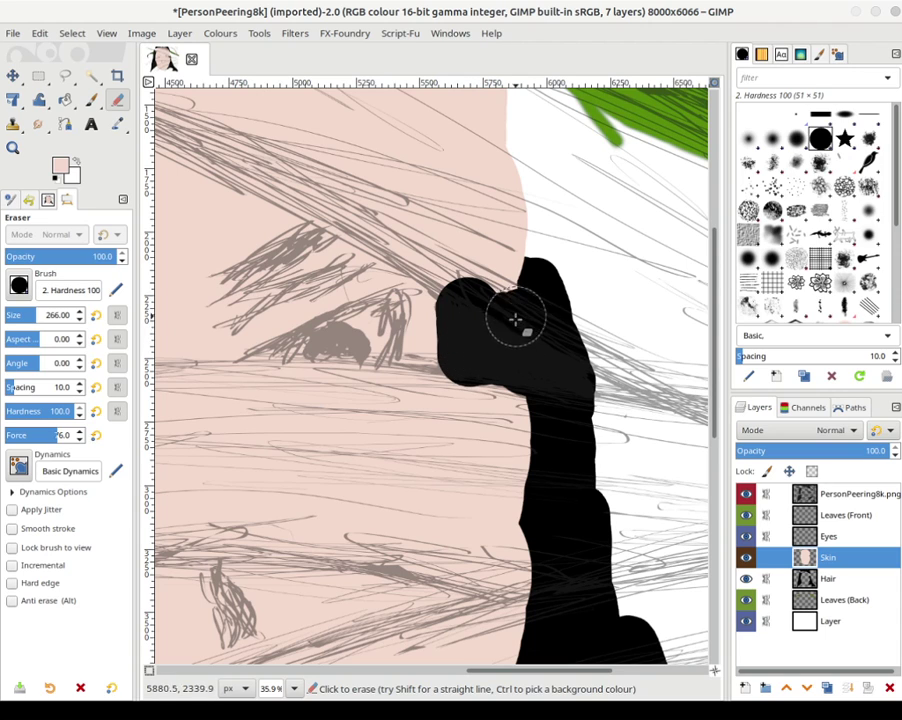
mouse_move(515, 319)
left_mouse_down()
mouse_move(508, 260)
mouse_move(521, 207)
mouse_move(529, 236)
mouse_move(485, 200)
left_mouse_up()
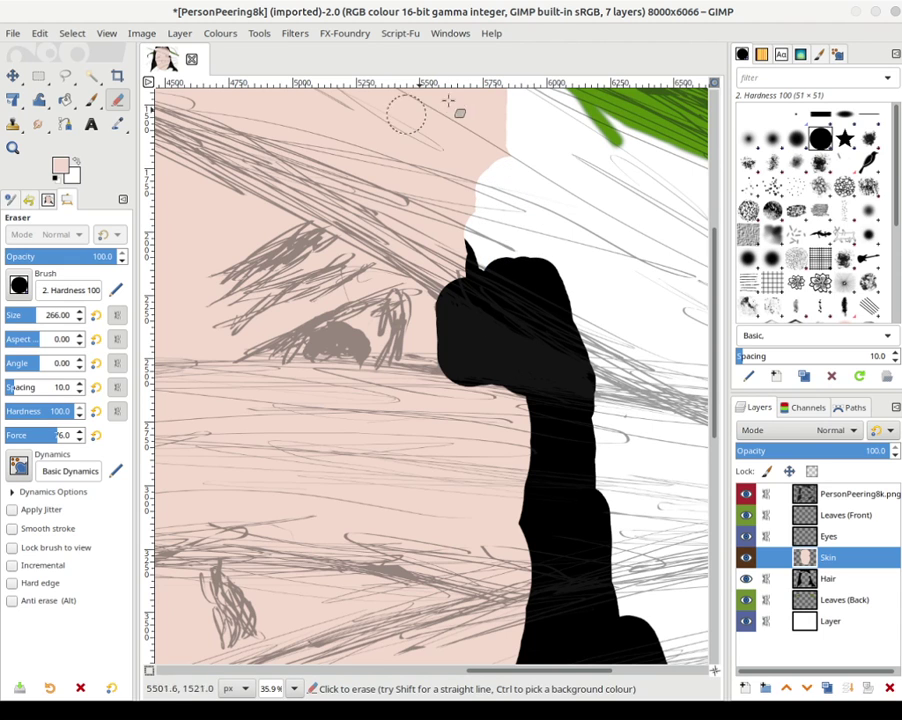
scroll(460, 150, "up", 5)
scroll(510, 360, "left", 2)
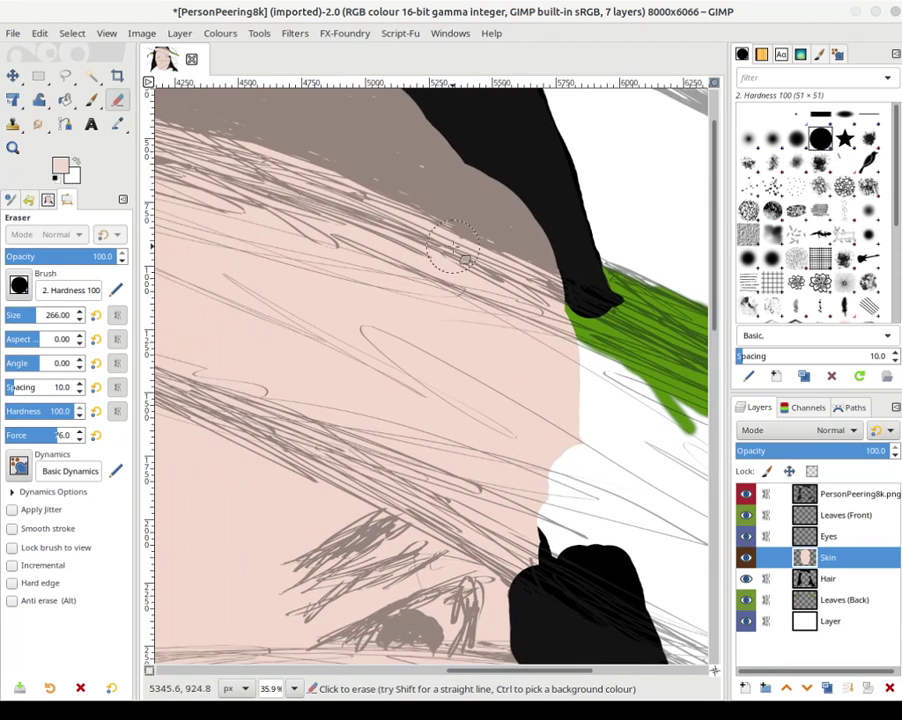
- Erase the Skin layer where it covers the hair at the right temple and the upper-right forehead, using the 266 px Eraser
scroll(560, 410, "up", 1)
scroll(555, 424, "right", 1)
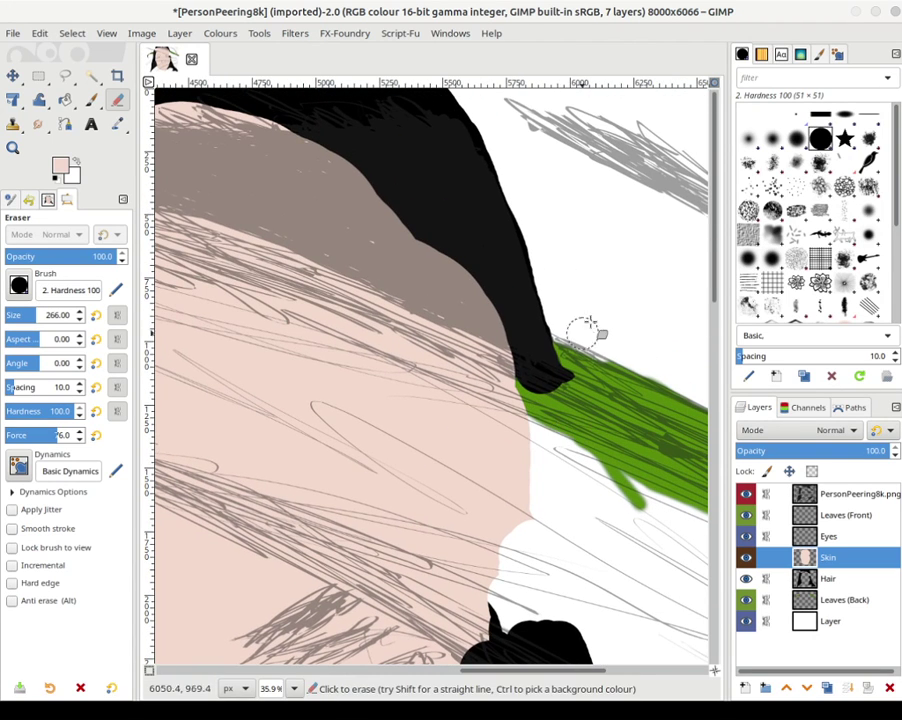
mouse_move(536, 478)
left_mouse_down()
mouse_move(519, 425)
mouse_move(487, 385)
mouse_move(536, 400)
mouse_move(526, 345)
mouse_move(488, 313)
mouse_move(499, 307)
mouse_move(482, 292)
mouse_move(411, 253)
mouse_move(458, 290)
mouse_move(398, 264)
mouse_move(525, 323)
left_mouse_up()
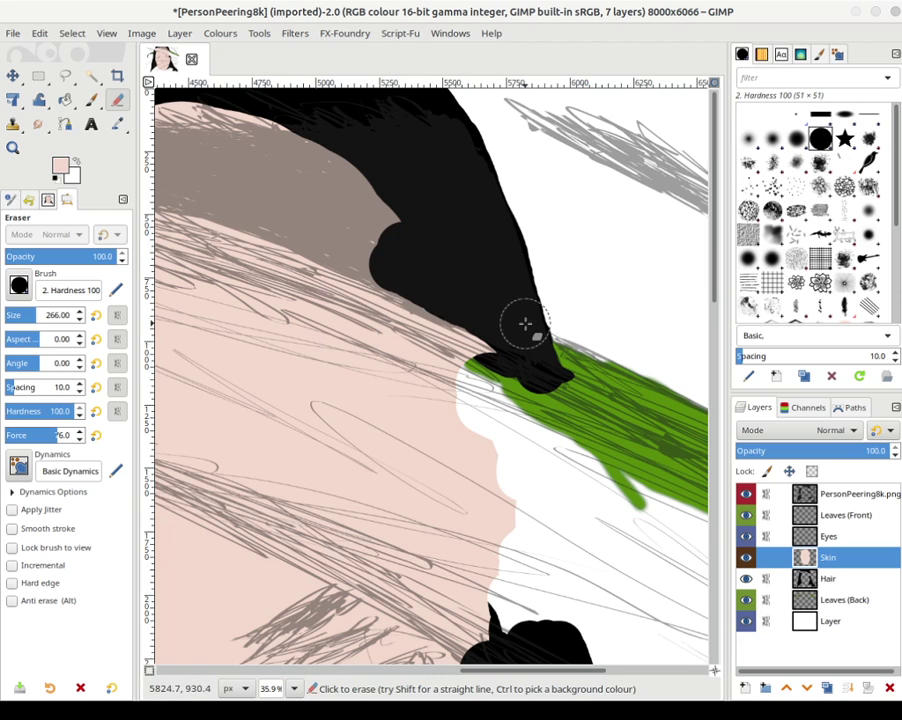
scroll(525, 323, "up", 3)
scroll(525, 323, "left", 2)
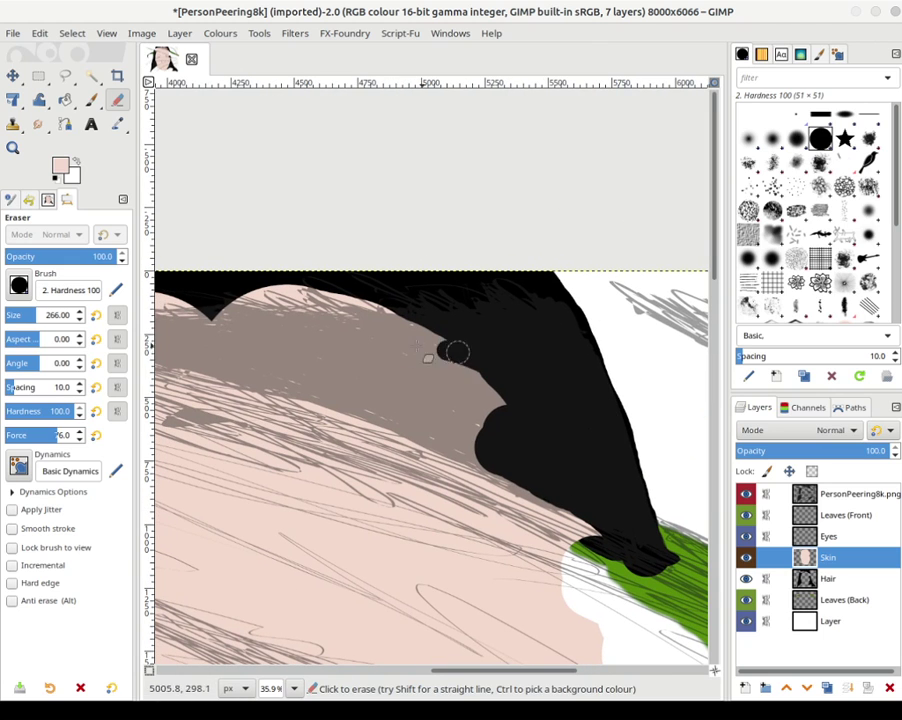
mouse_move(418, 345)
left_mouse_down()
mouse_move(453, 345)
mouse_move(392, 326)
mouse_move(419, 324)
mouse_move(482, 388)
mouse_move(456, 374)
mouse_move(517, 420)
mouse_move(488, 407)
mouse_move(506, 438)
mouse_move(500, 424)
mouse_move(477, 420)
mouse_move(500, 440)
mouse_move(481, 429)
mouse_move(487, 440)
mouse_move(418, 409)
mouse_move(493, 442)
mouse_move(456, 430)
left_mouse_up()
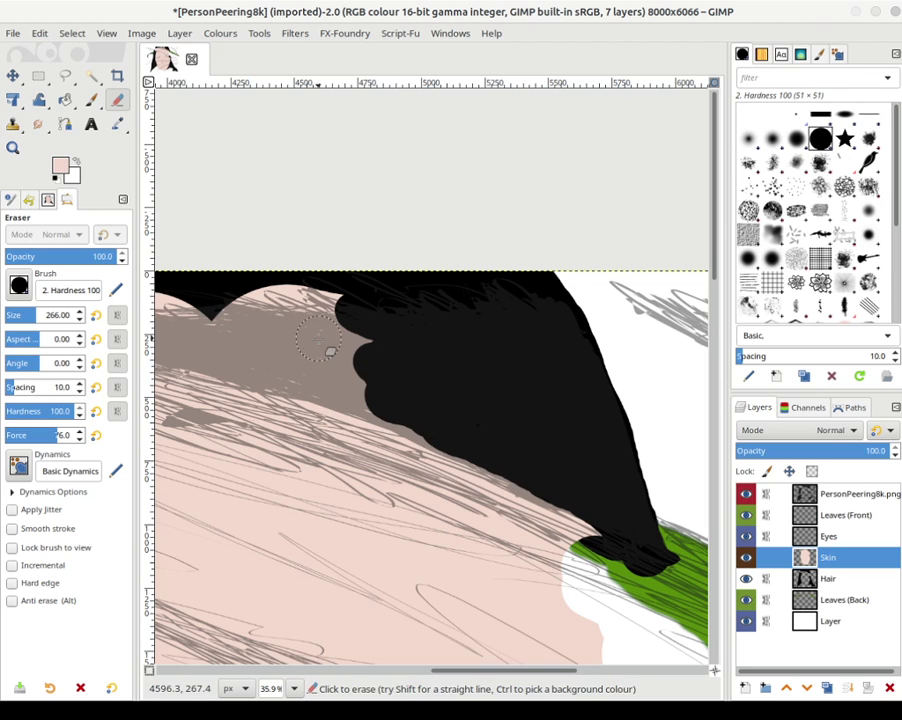
- Erase the remaining skin overlapping the hair across the top of the forehead, following the sketched hairline
left_click_drag(318, 340, 512, 385)
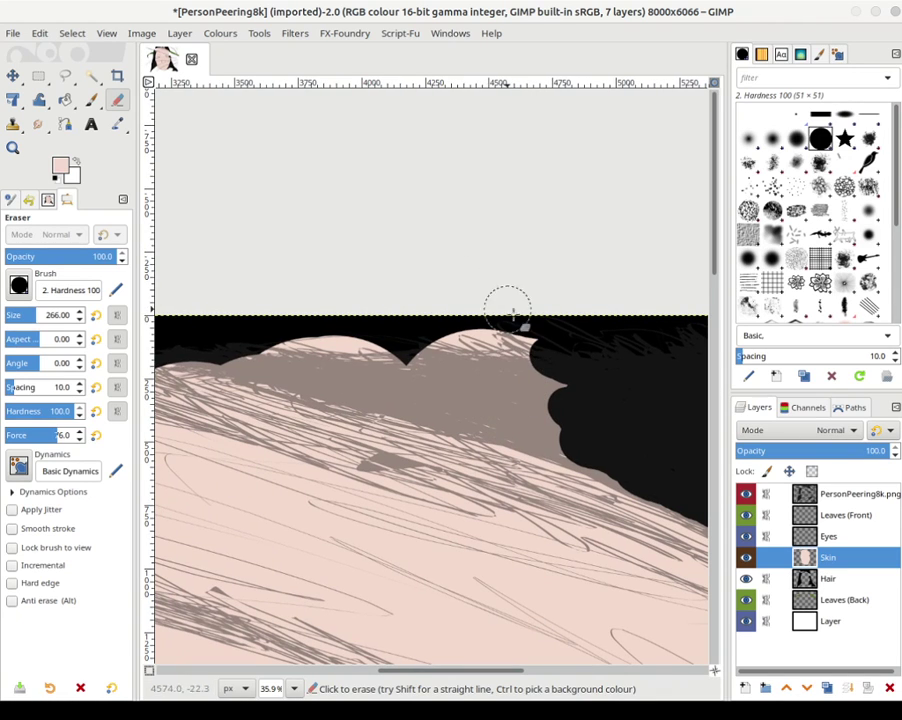
mouse_move(513, 311)
left_mouse_down()
mouse_move(469, 390)
mouse_move(409, 342)
mouse_move(501, 342)
mouse_move(495, 362)
mouse_move(507, 399)
mouse_move(622, 451)
mouse_move(340, 360)
mouse_move(234, 354)
mouse_move(528, 418)
mouse_move(420, 394)
mouse_move(644, 477)
mouse_move(237, 400)
left_mouse_up()
scroll(487, 463, "down", 1)
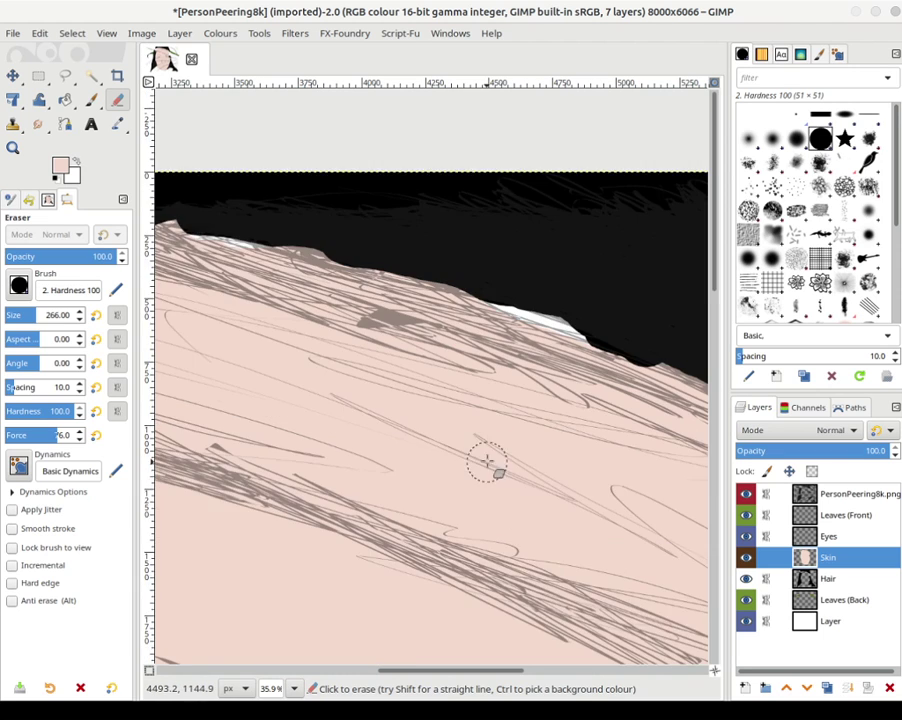
- Paint skin colour into the white gaps between the forehead and the top hairline with the Paintbrush
mouse_move(487, 463)
left_mouse_down()
mouse_move(334, 431)
mouse_move(216, 450)
left_mouse_up()
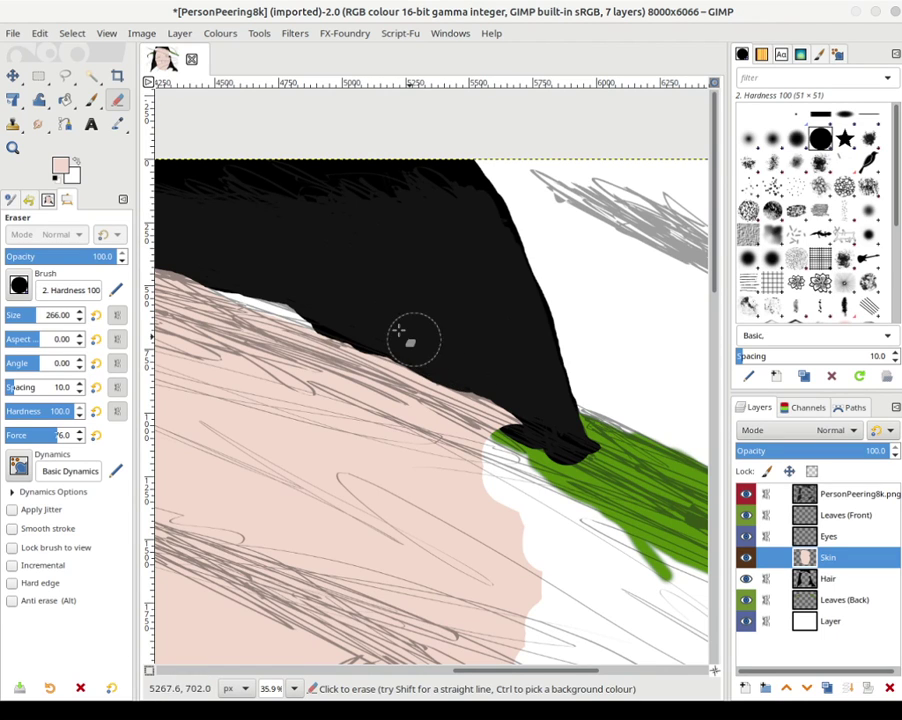
mouse_move(399, 330)
left_mouse_down()
mouse_move(443, 427)
mouse_move(548, 495)
left_mouse_up()
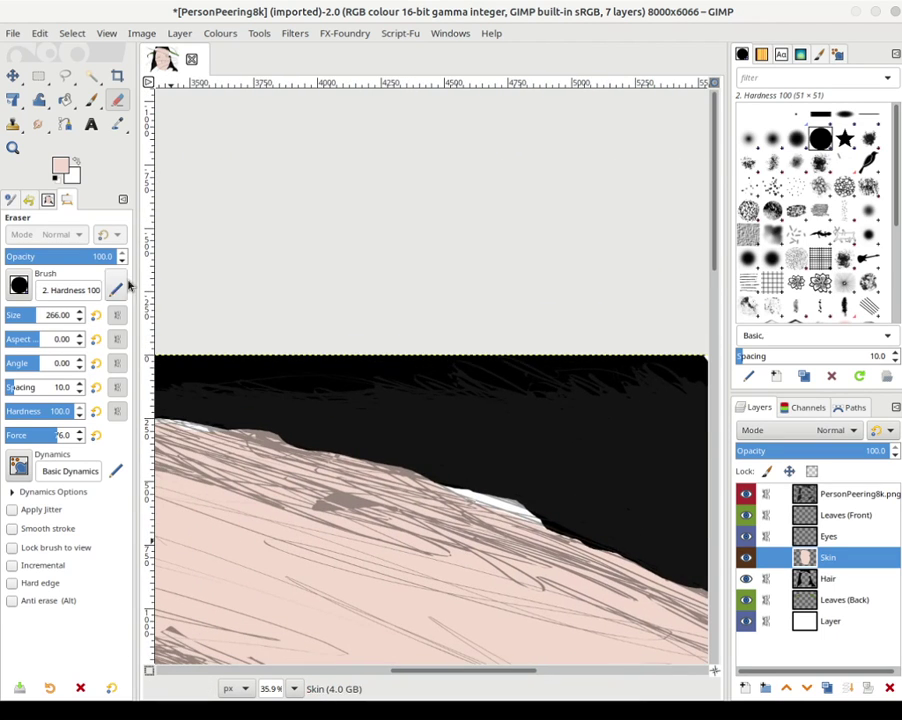
left_click(92, 102)
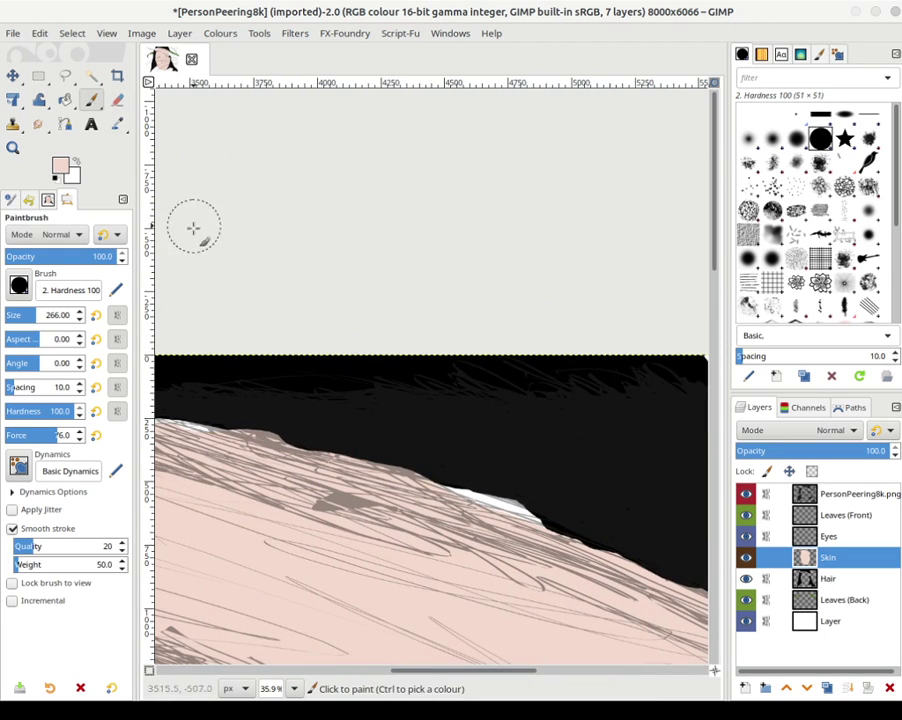
mouse_move(500, 505)
left_mouse_down()
mouse_move(515, 508)
mouse_move(495, 512)
mouse_move(508, 545)
left_mouse_up()
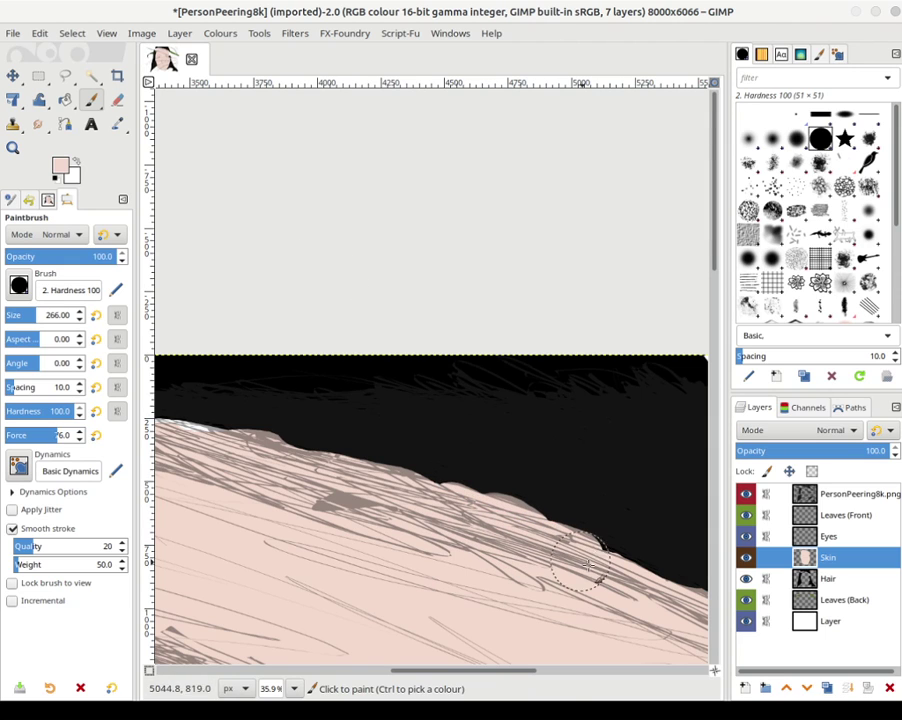
mouse_move(415, 520)
left_mouse_down()
mouse_move(439, 496)
mouse_move(490, 518)
left_mouse_up()
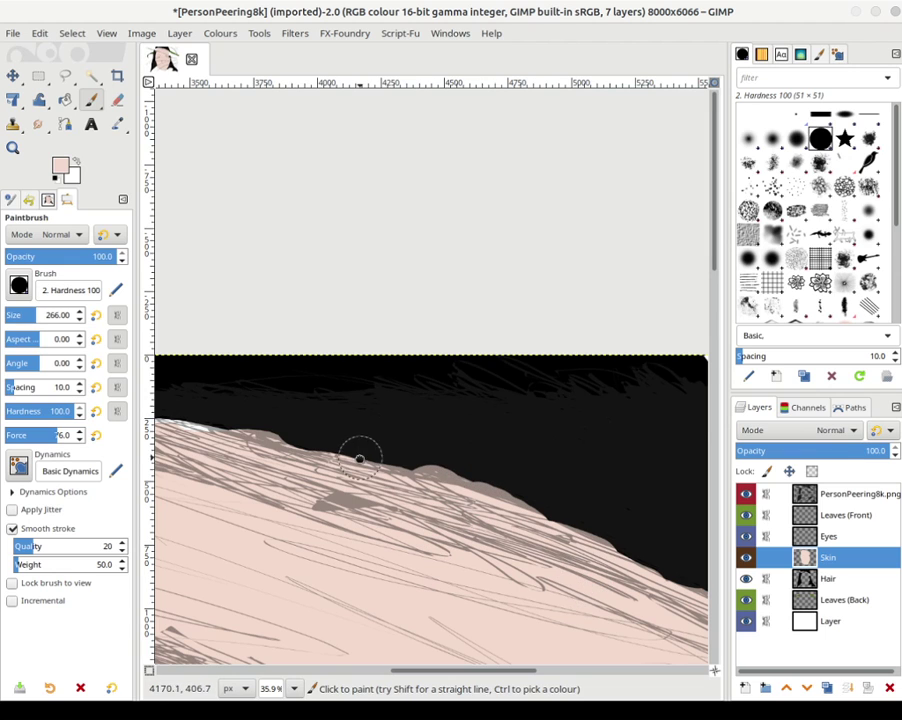
left_click_drag(360, 460, 538, 470)
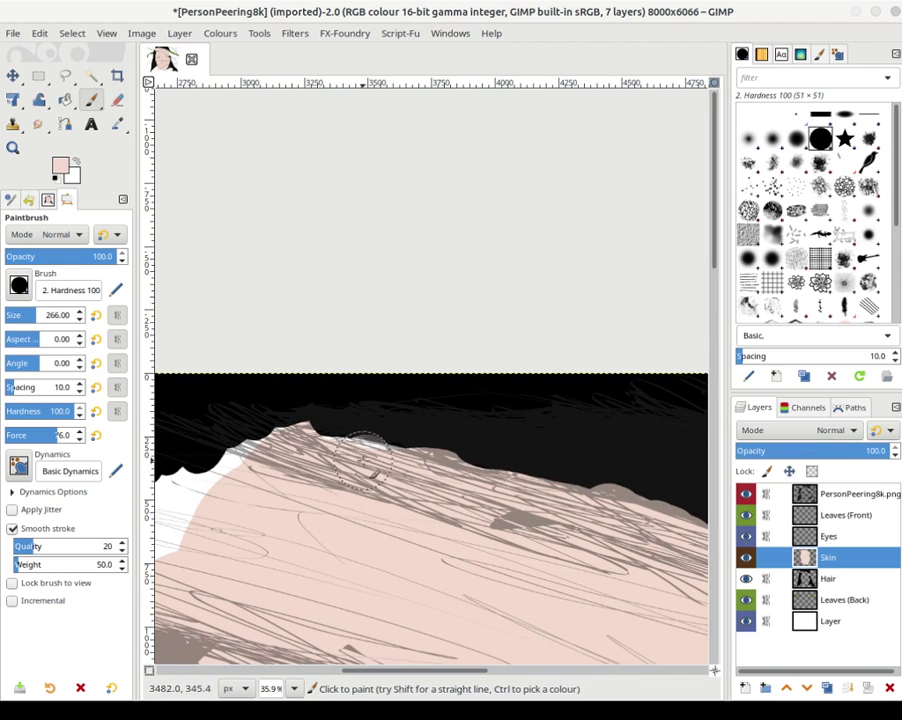
mouse_move(362, 460)
left_mouse_down()
mouse_move(411, 463)
mouse_move(432, 478)
left_mouse_up()
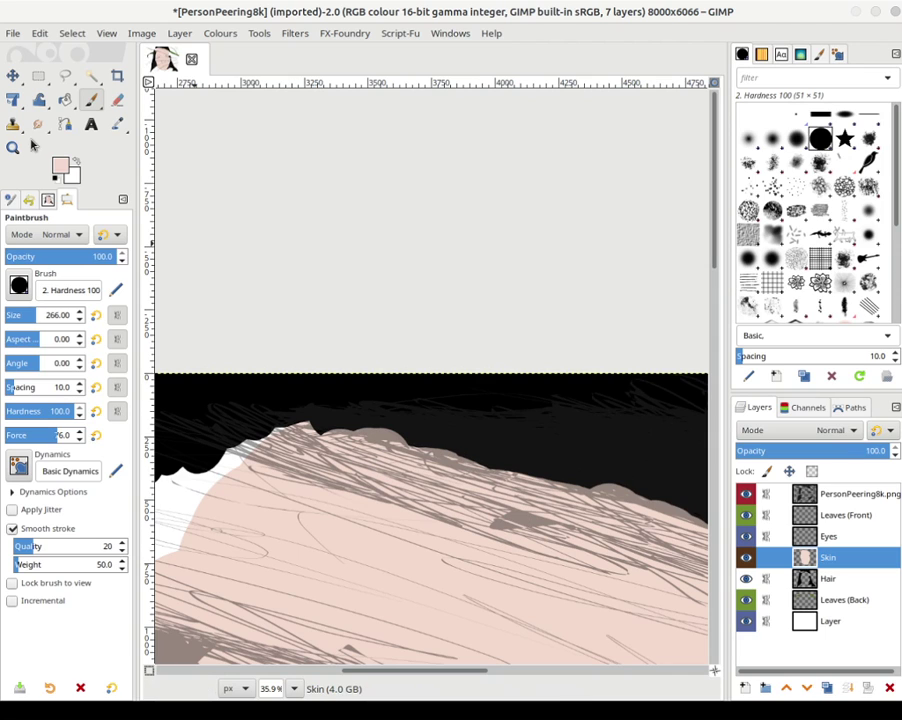
- Trim the painted skin bumps along the top hairline with the Eraser and repair the leftover gap with the Paintbrush
left_click(117, 102)
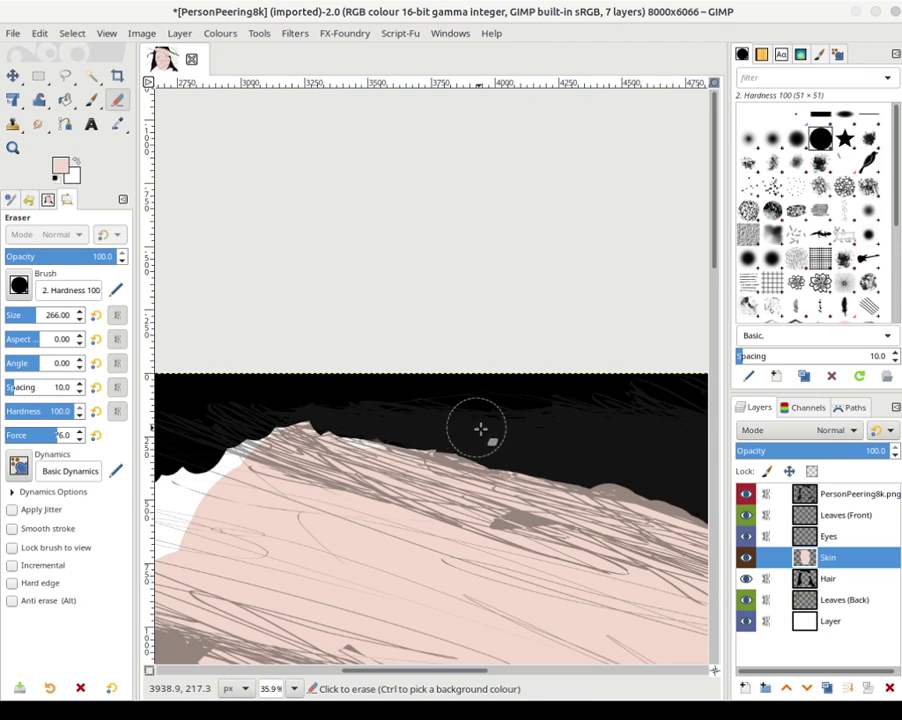
left_click(702, 493)
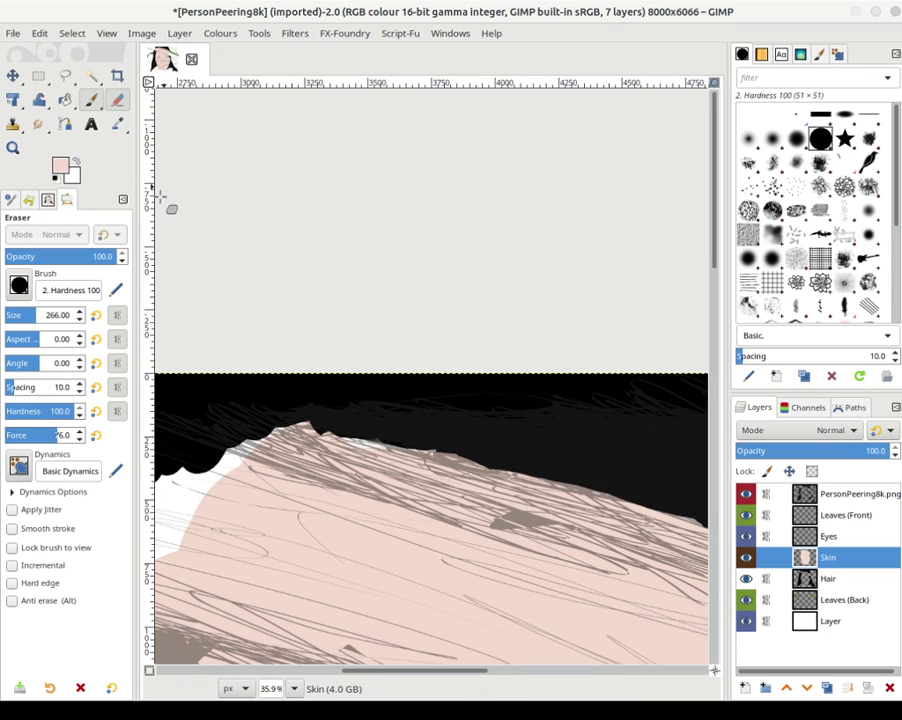
left_click(352, 468)
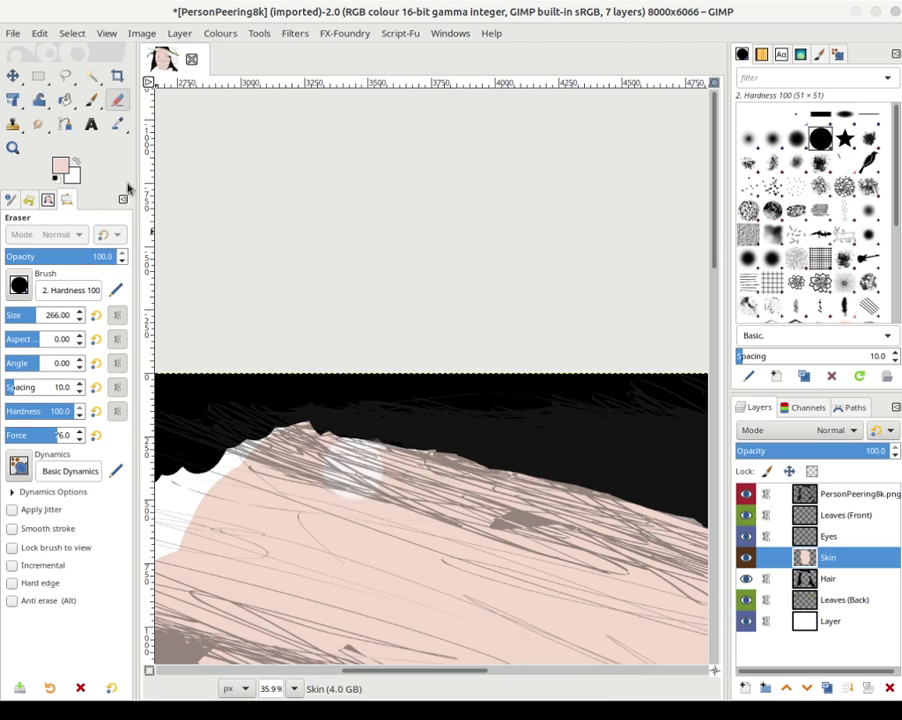
left_click(91, 101)
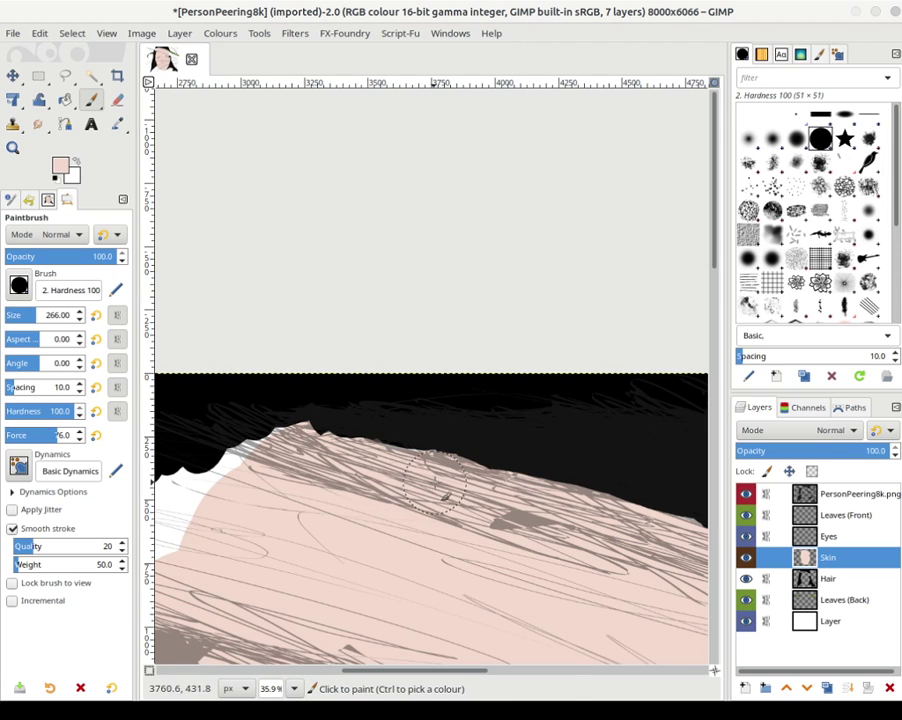
- Erase the skin overlapping the hair down the left side of the face, from the temple to beside the eye
mouse_move(290, 560)
left_mouse_down()
mouse_move(542, 464)
mouse_move(412, 202)
left_mouse_up()
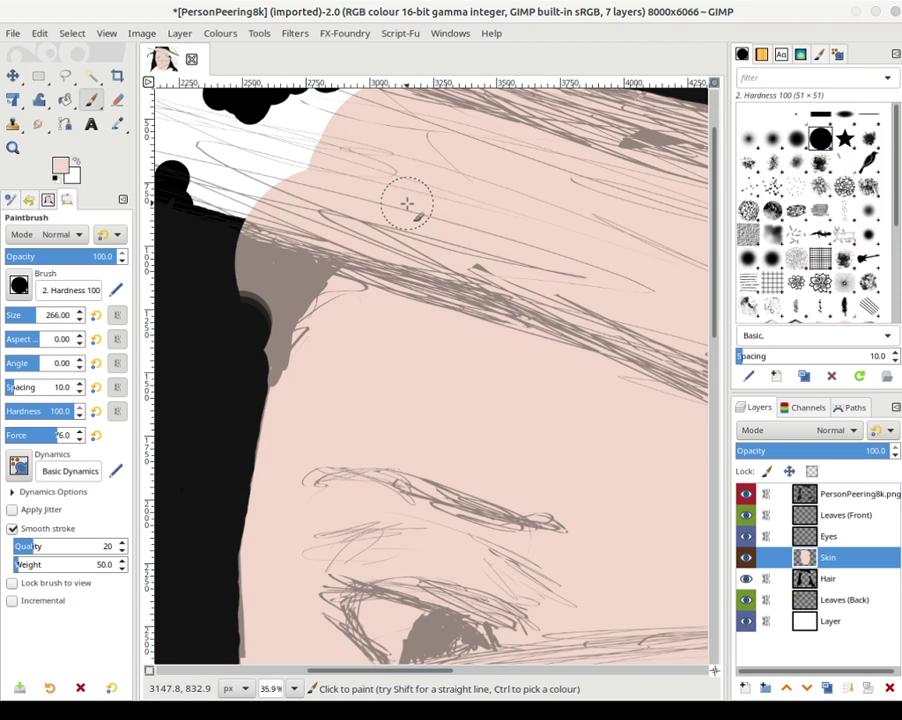
left_click(118, 99)
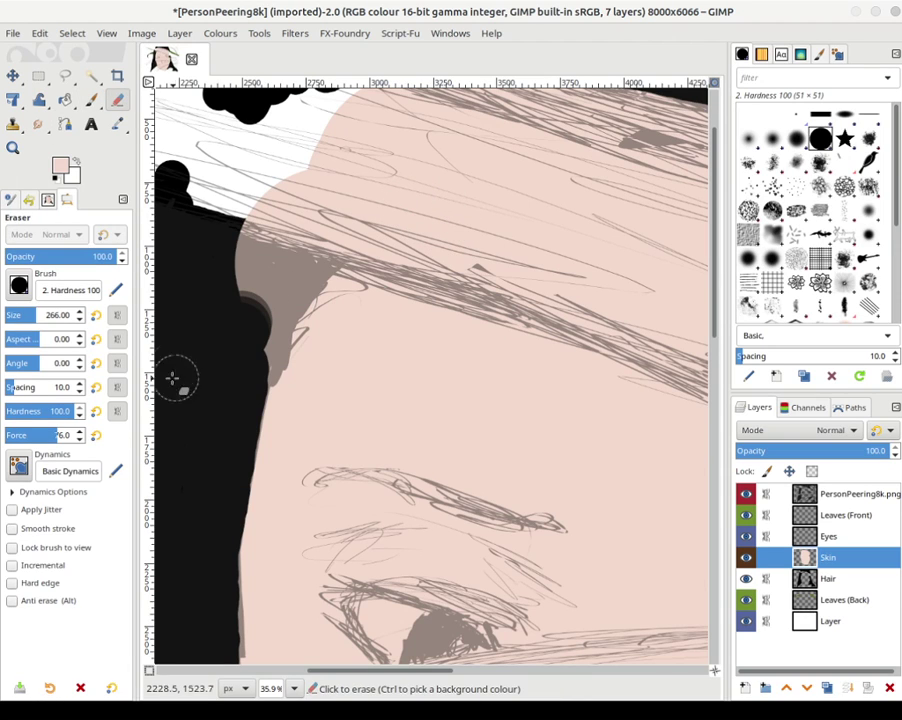
mouse_move(258, 262)
left_mouse_down()
mouse_move(250, 314)
mouse_move(248, 365)
mouse_move(299, 271)
mouse_move(288, 269)
mouse_move(310, 255)
mouse_move(241, 256)
mouse_move(234, 232)
mouse_move(262, 233)
mouse_move(269, 166)
mouse_move(276, 184)
mouse_move(282, 167)
mouse_move(277, 233)
mouse_move(287, 226)
mouse_move(320, 238)
mouse_move(328, 220)
mouse_move(313, 244)
mouse_move(331, 231)
mouse_move(267, 317)
mouse_move(239, 390)
mouse_move(216, 497)
mouse_move(215, 594)
mouse_move(209, 548)
mouse_move(213, 657)
left_mouse_up()
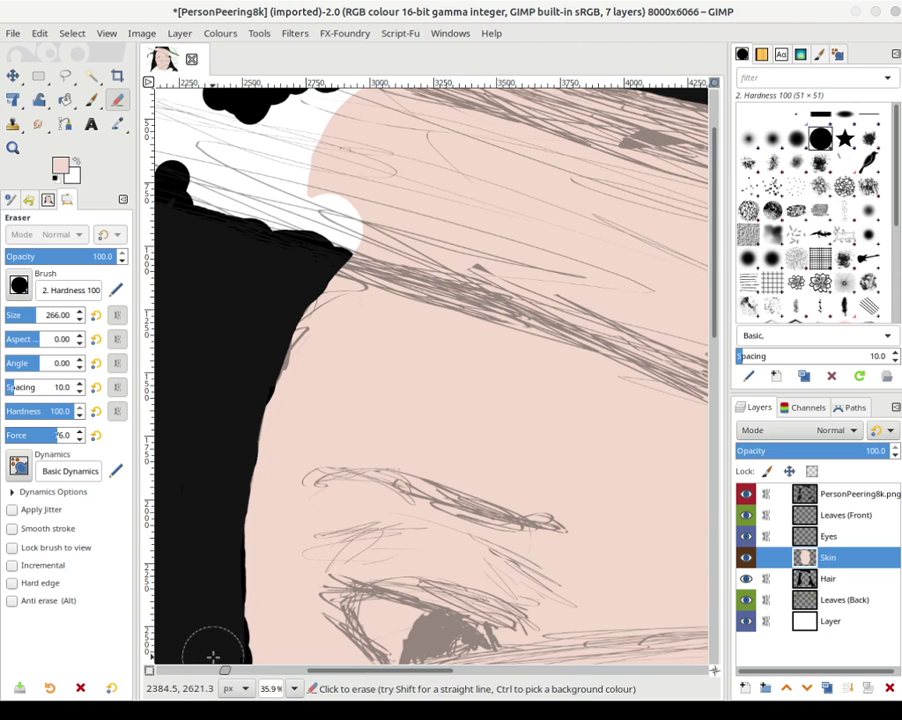
left_click_drag(317, 540, 332, 256)
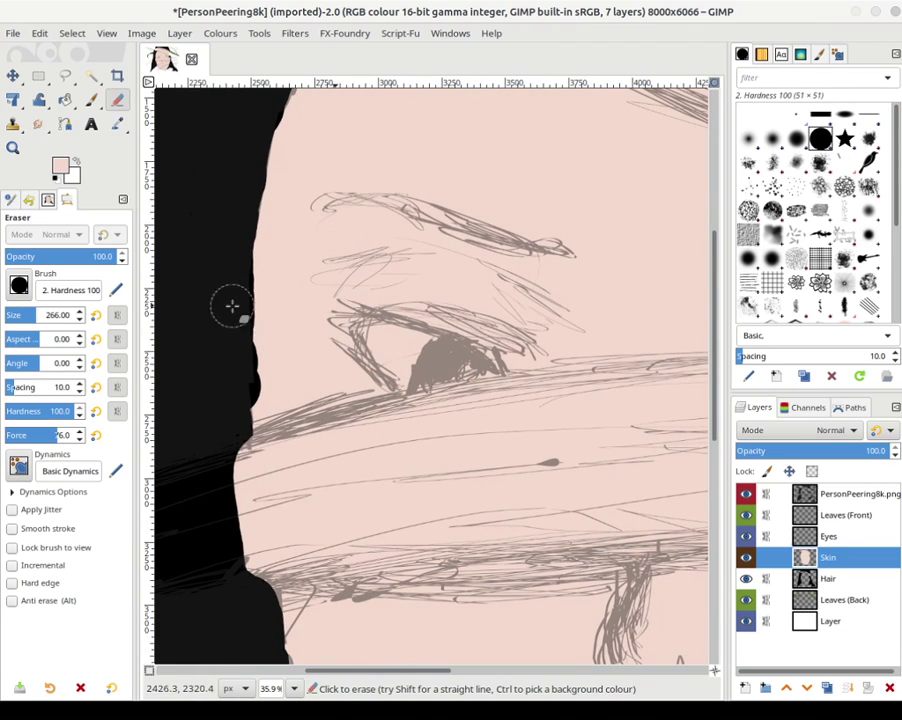
left_click_drag(229, 366, 232, 414)
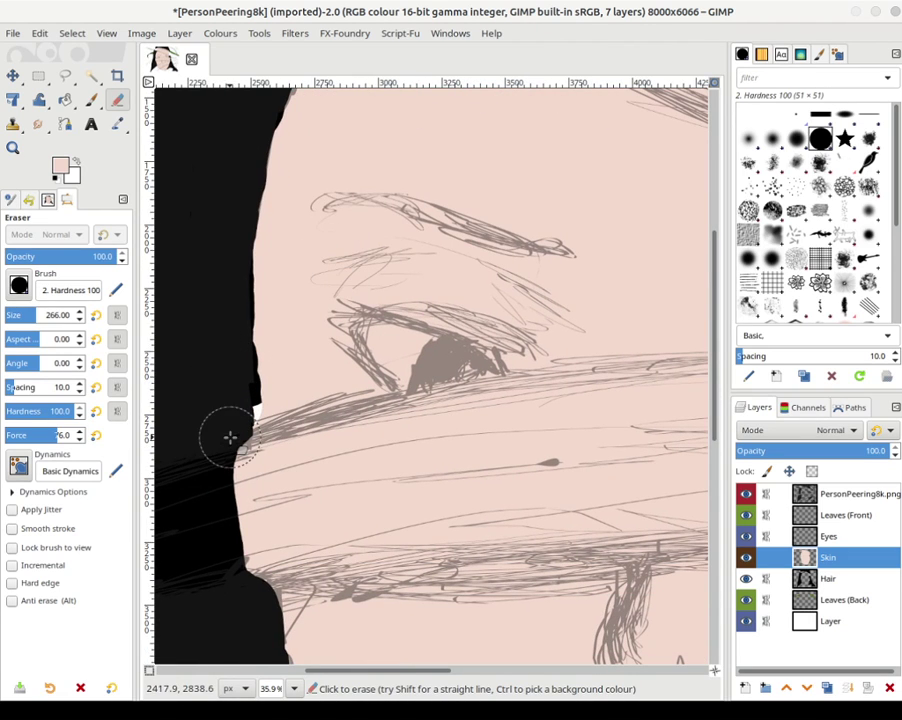
- Fill the gaps along the face's left edge with skin colour and erase the excess paint at the left temple
left_click(91, 101)
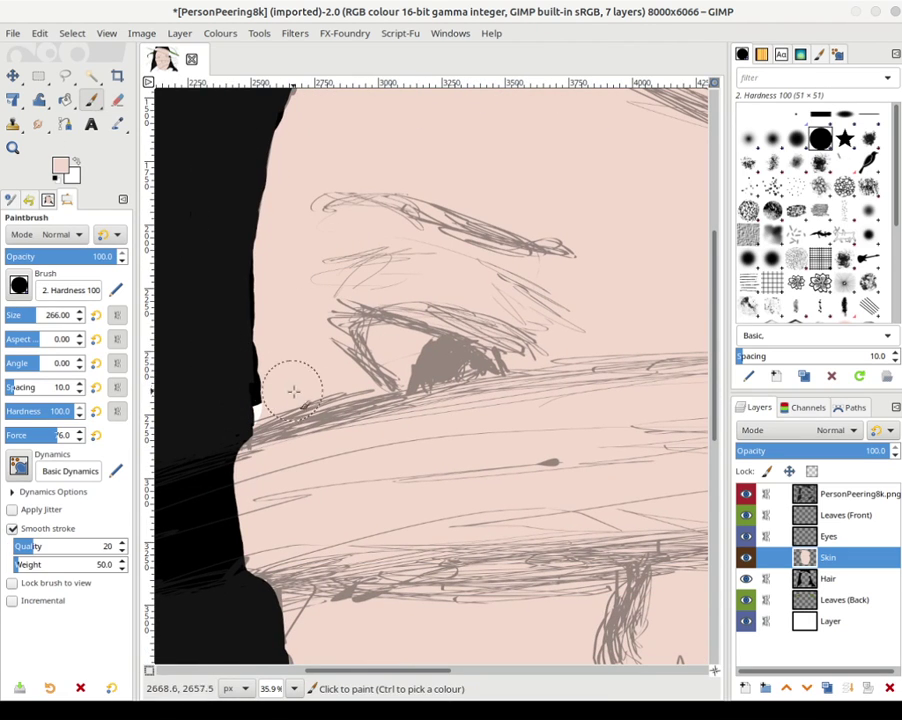
mouse_move(283, 383)
left_mouse_down()
mouse_move(280, 336)
mouse_move(285, 353)
left_mouse_up()
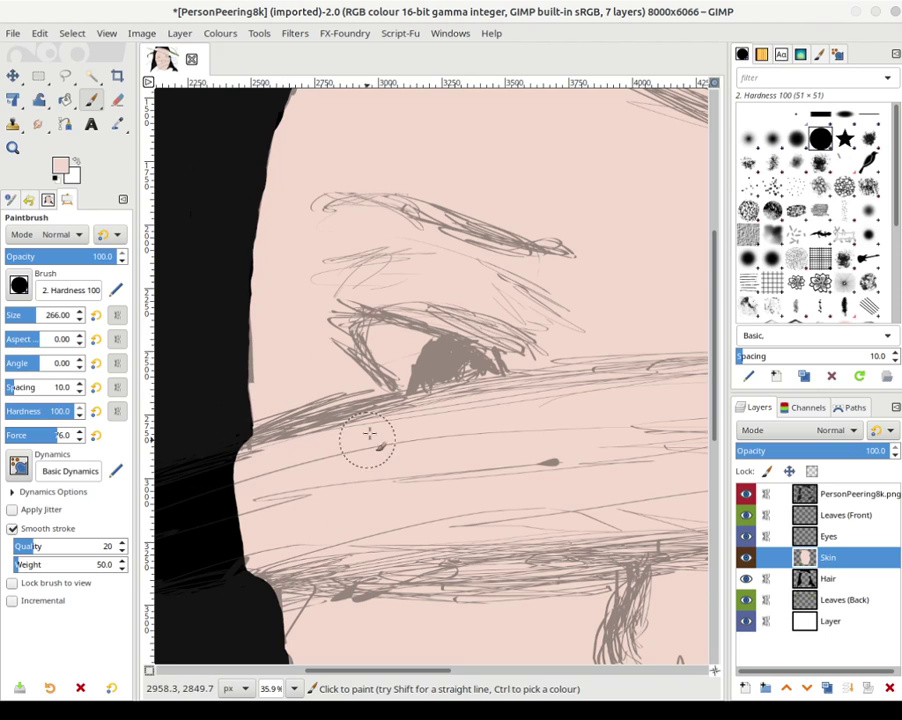
scroll(369, 433, "up", 5)
left_click_drag(362, 577, 368, 540)
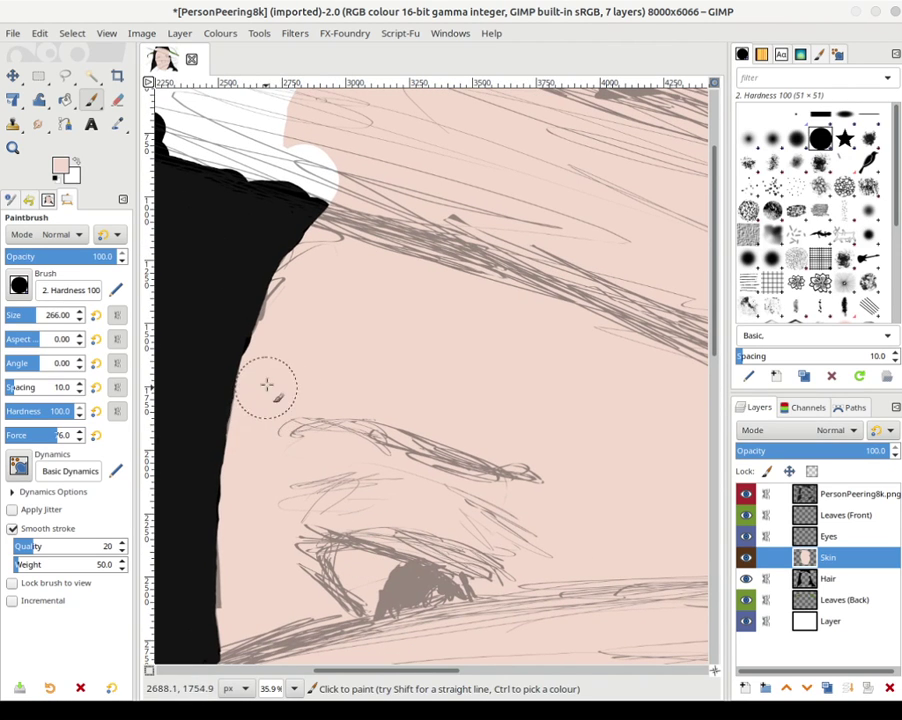
left_click_drag(274, 350, 285, 310)
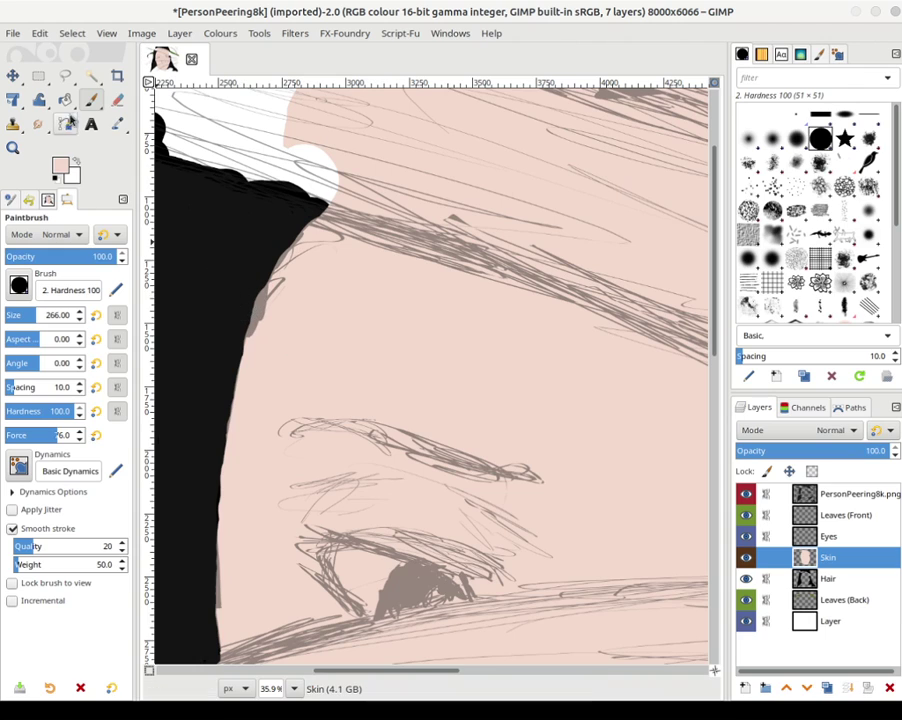
left_click(117, 100)
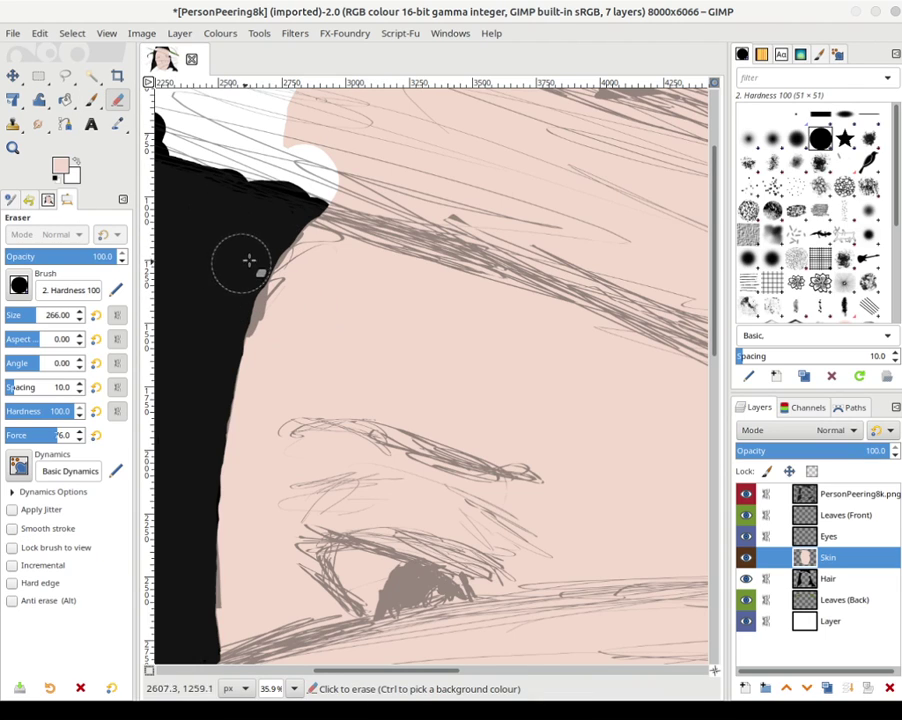
mouse_move(271, 221)
left_mouse_down()
mouse_move(236, 264)
mouse_move(223, 312)
mouse_move(286, 203)
mouse_move(190, 235)
left_mouse_up()
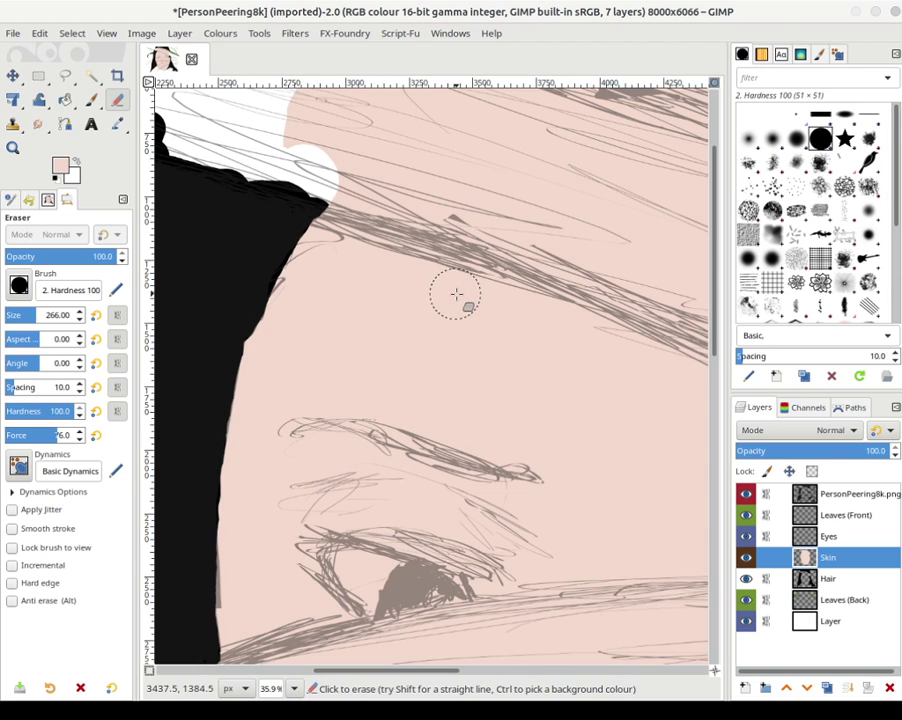
- Create a transparent layer named "Eye Outline" directly above the Eyes layer
scroll(456, 297, "down", 5)
scroll(456, 299, "up", 1)
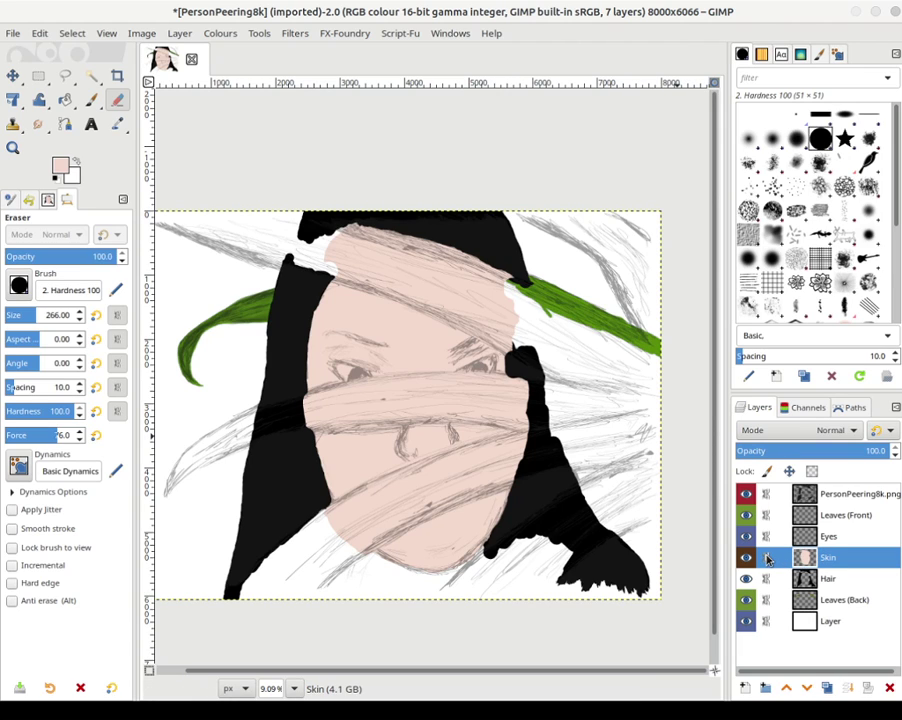
left_click(805, 537)
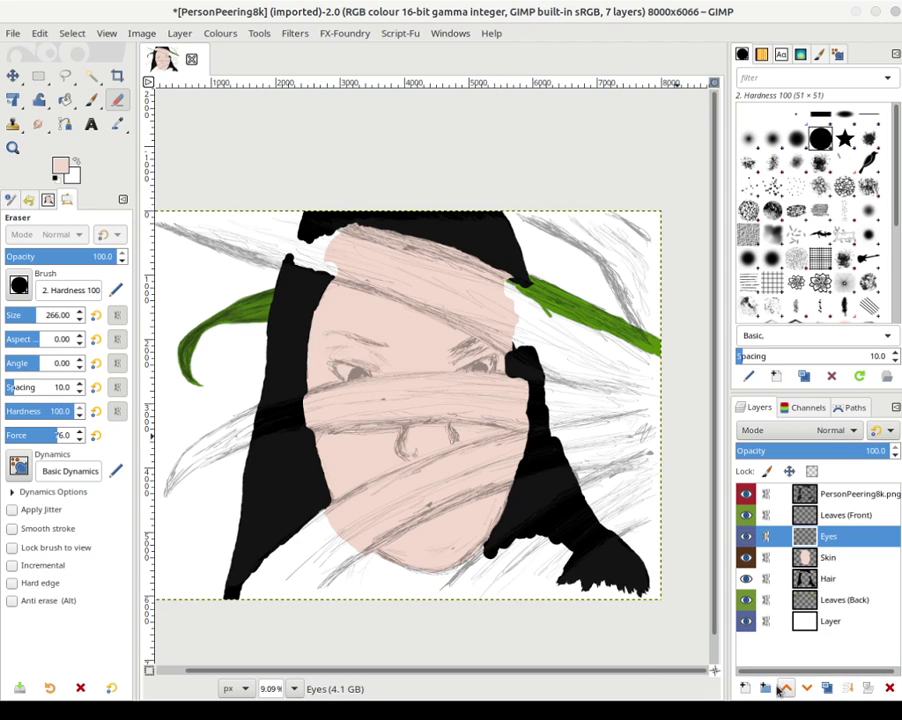
left_click(745, 689)
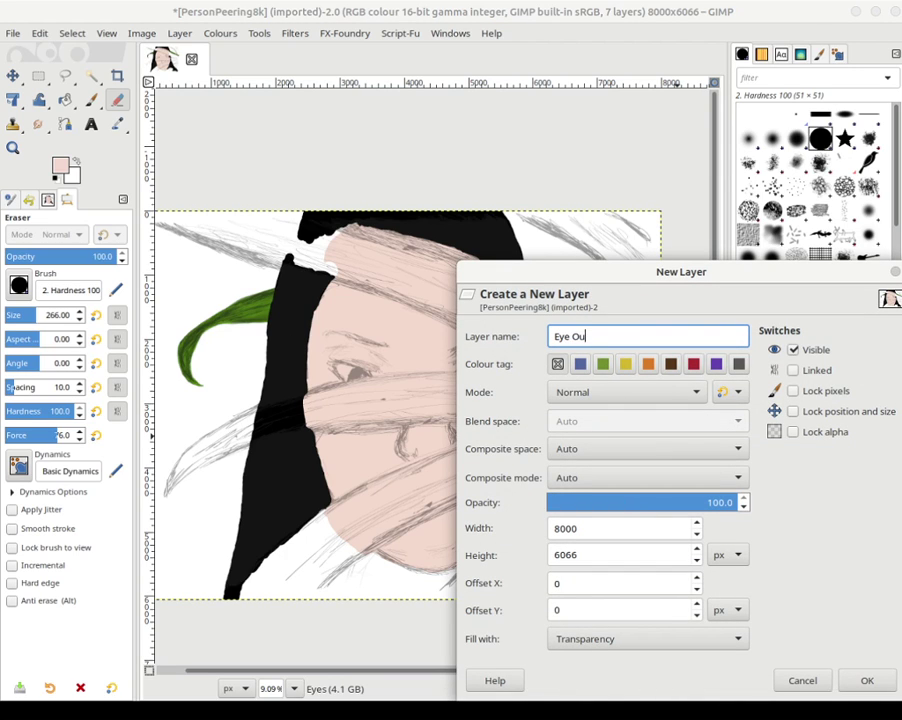
type("Eye Outline")
key("Return")
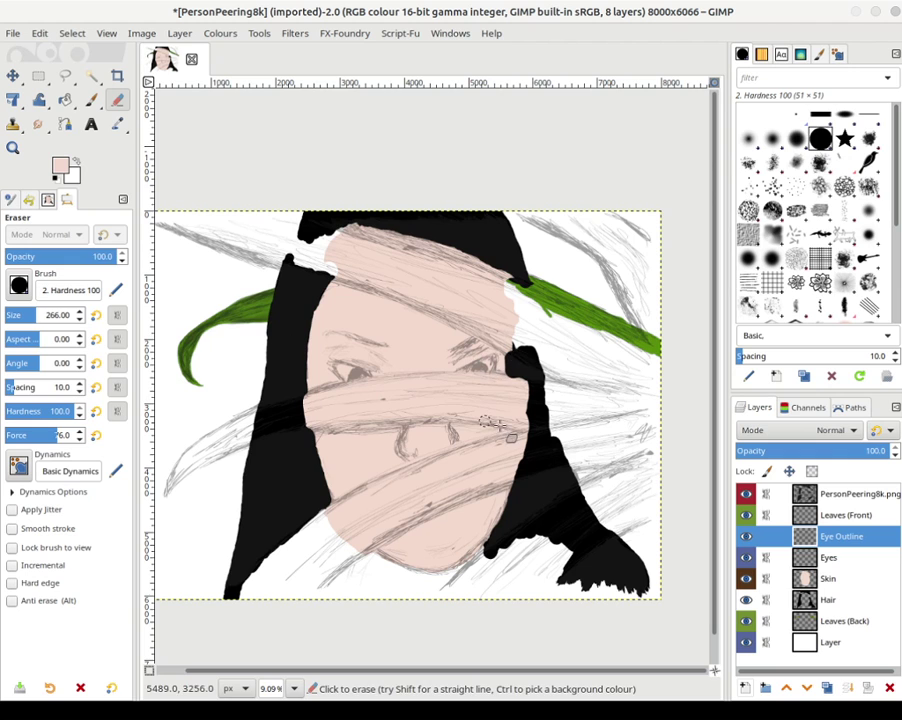
- Set up the Paintbrush with the dark brown foreground colour 453229 and a brush size of 16 for outlining the eyes
left_click(91, 100)
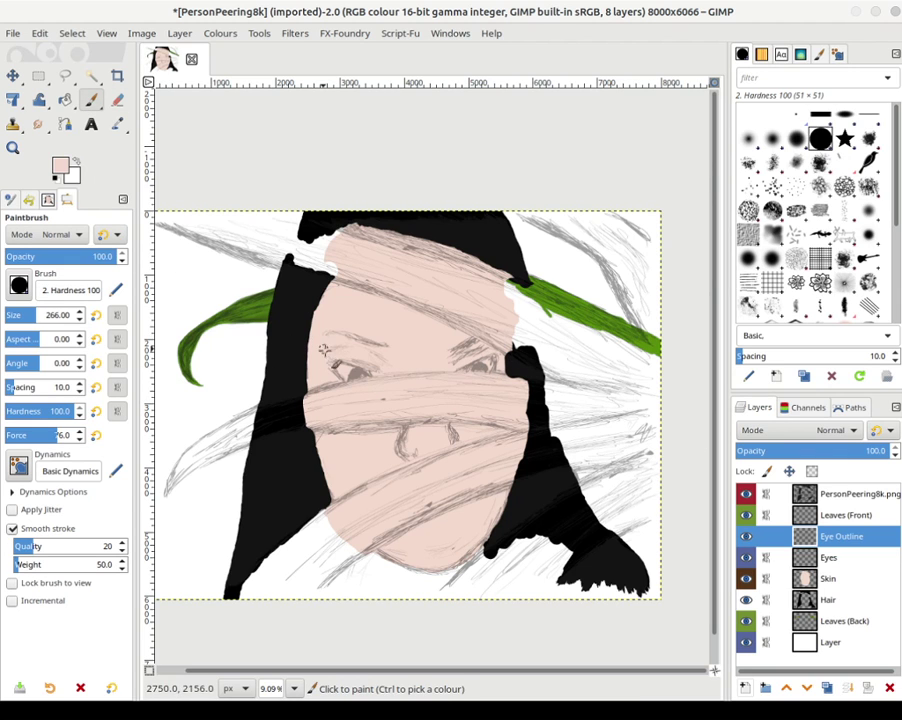
key("shift+2")
left_click_drag(356, 410, 494, 596)
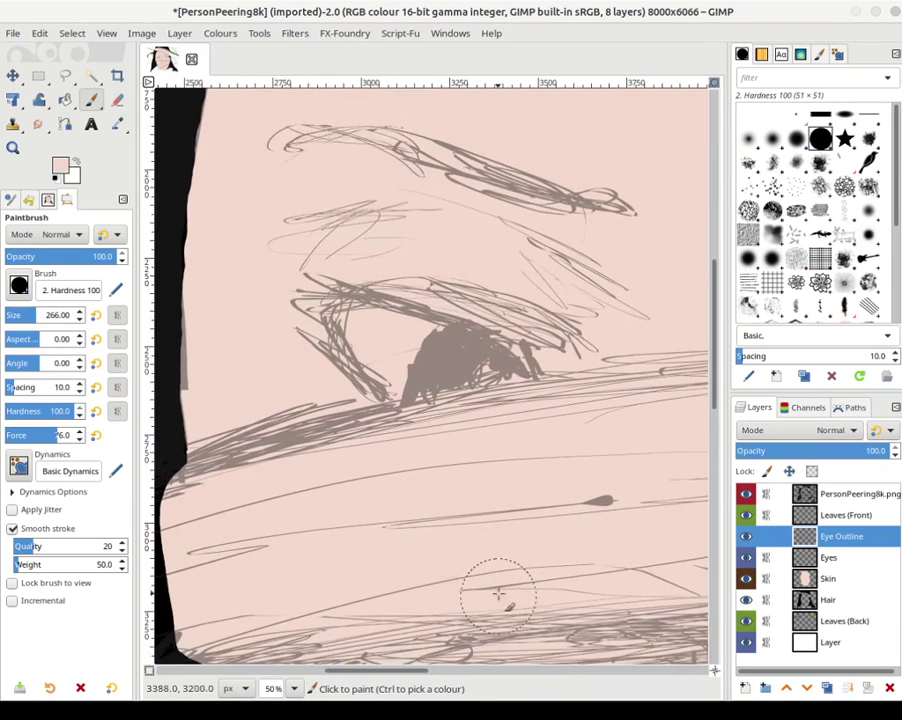
scroll(463, 425, "up", 1)
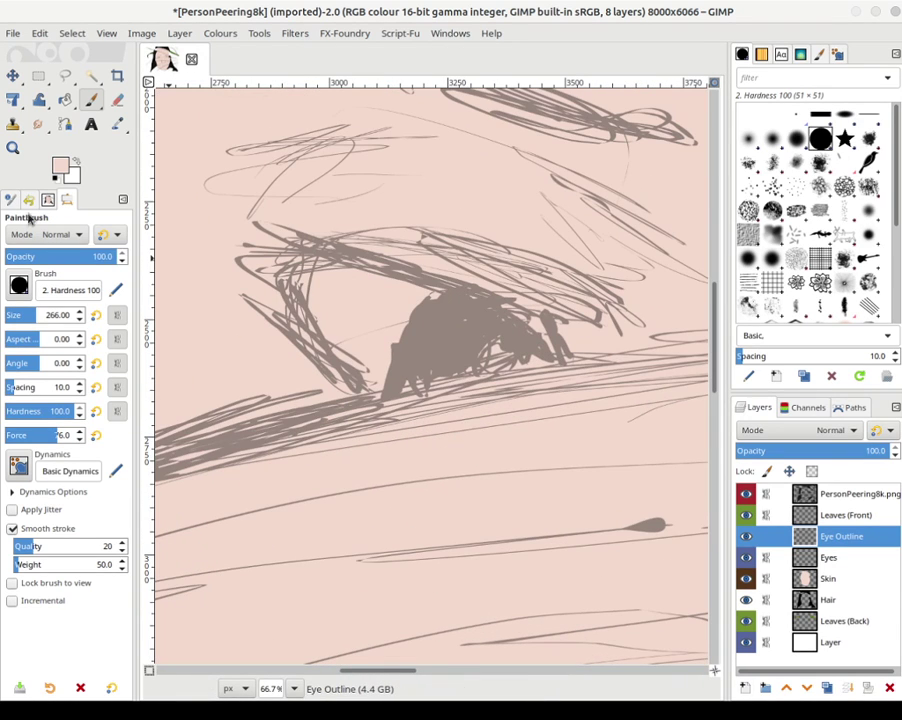
left_click(62, 167)
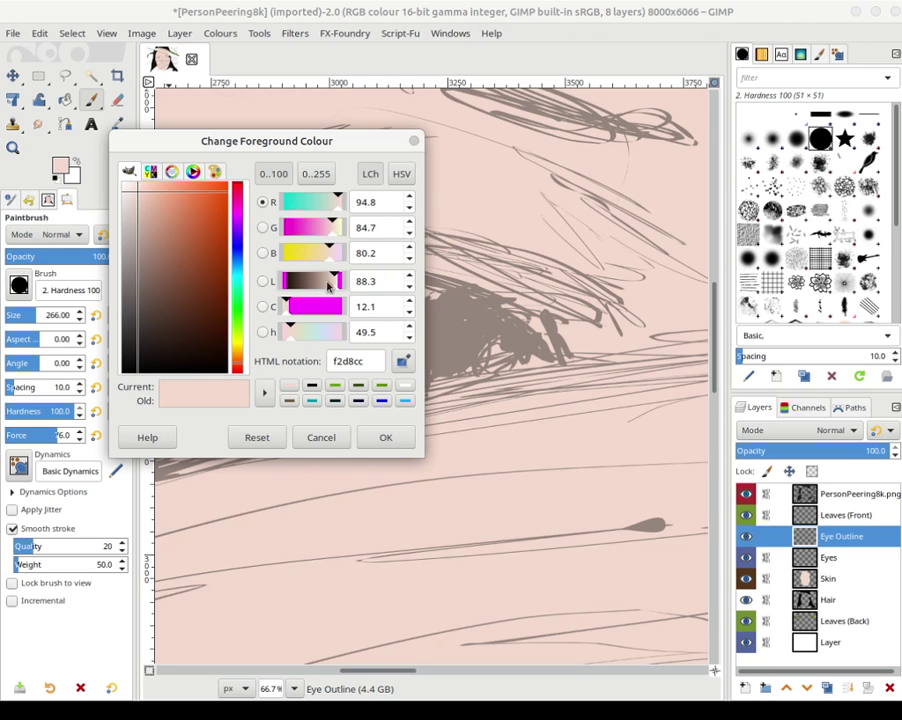
left_click_drag(334, 281, 295, 281)
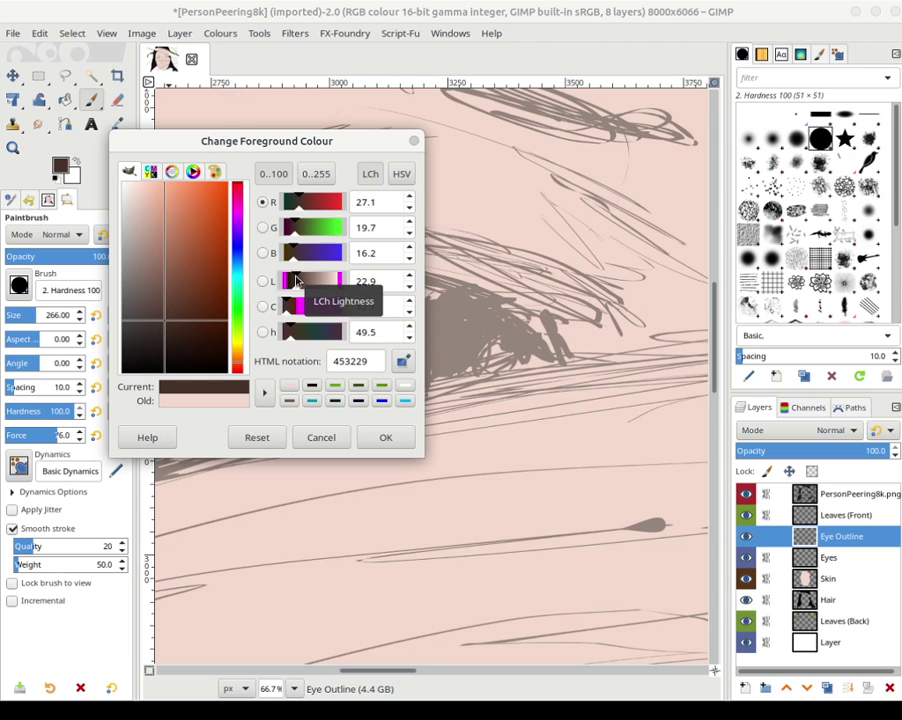
left_click(376, 438)
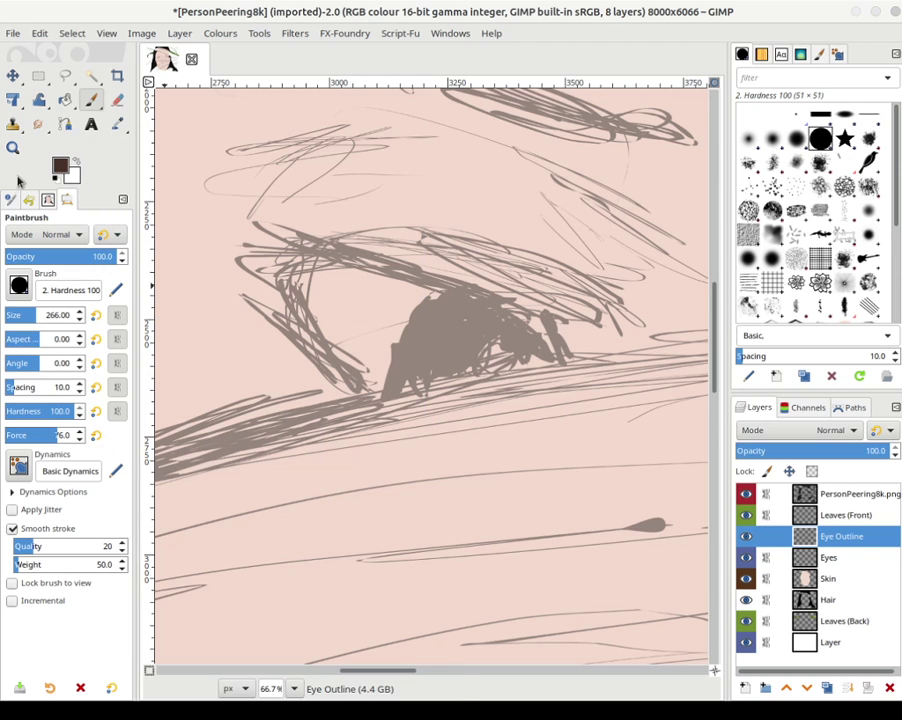
left_click(24, 285)
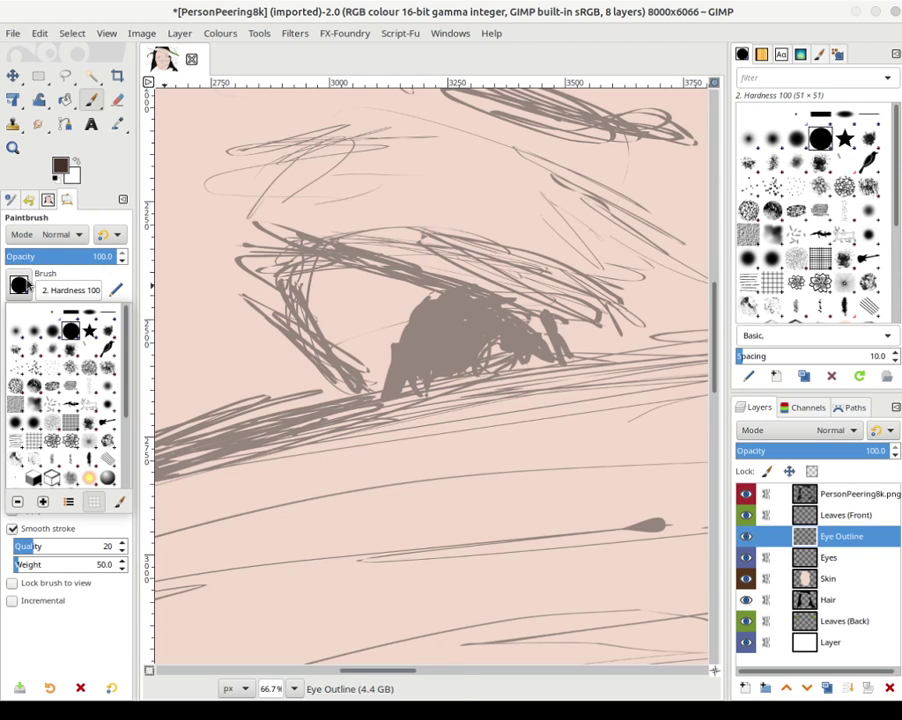
left_click(27, 285)
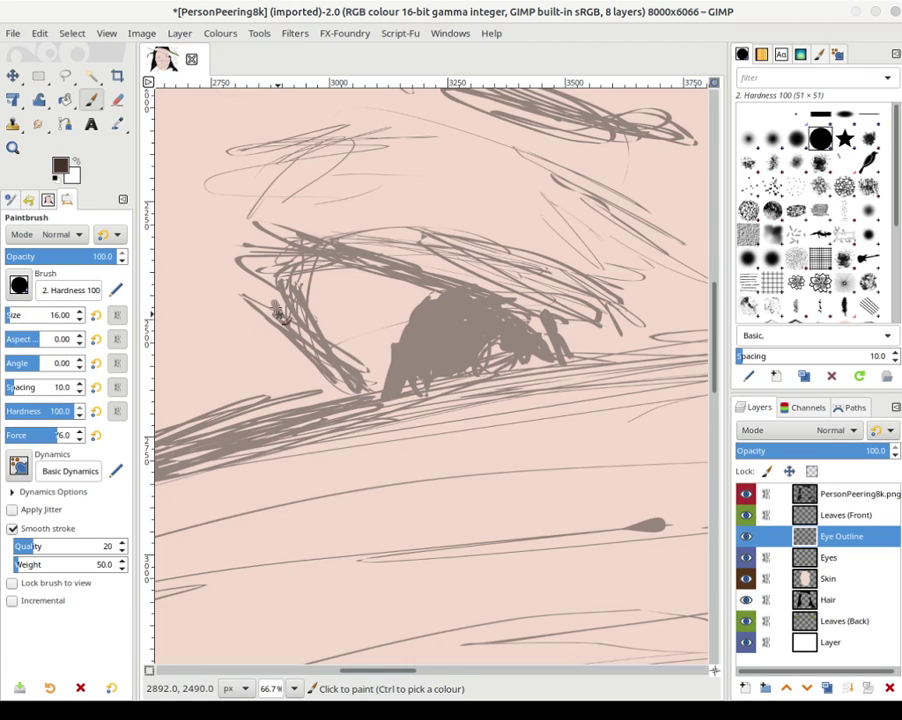
- Paint the outer edge and the upper lid line of the left eye on the Eye Outline layer, following the sketch
mouse_move(278, 313)
left_mouse_down()
mouse_move(303, 348)
mouse_move(326, 366)
mouse_move(300, 341)
mouse_move(338, 377)
left_mouse_up()
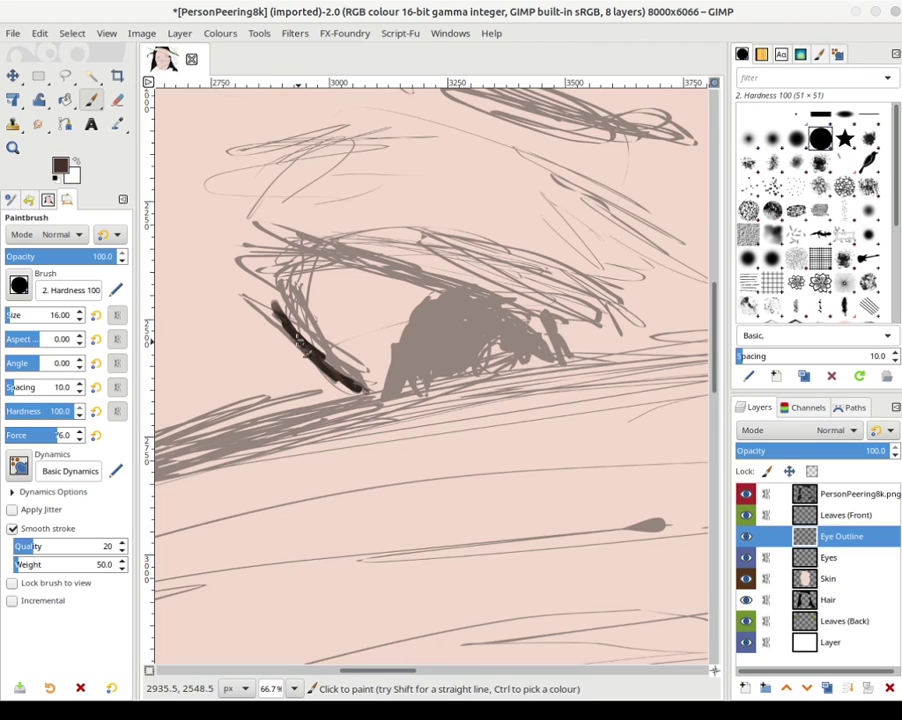
mouse_move(280, 285)
left_mouse_down()
mouse_move(284, 319)
mouse_move(273, 278)
mouse_move(283, 318)
mouse_move(316, 356)
mouse_move(281, 304)
mouse_move(346, 382)
mouse_move(311, 349)
mouse_move(356, 386)
left_mouse_up()
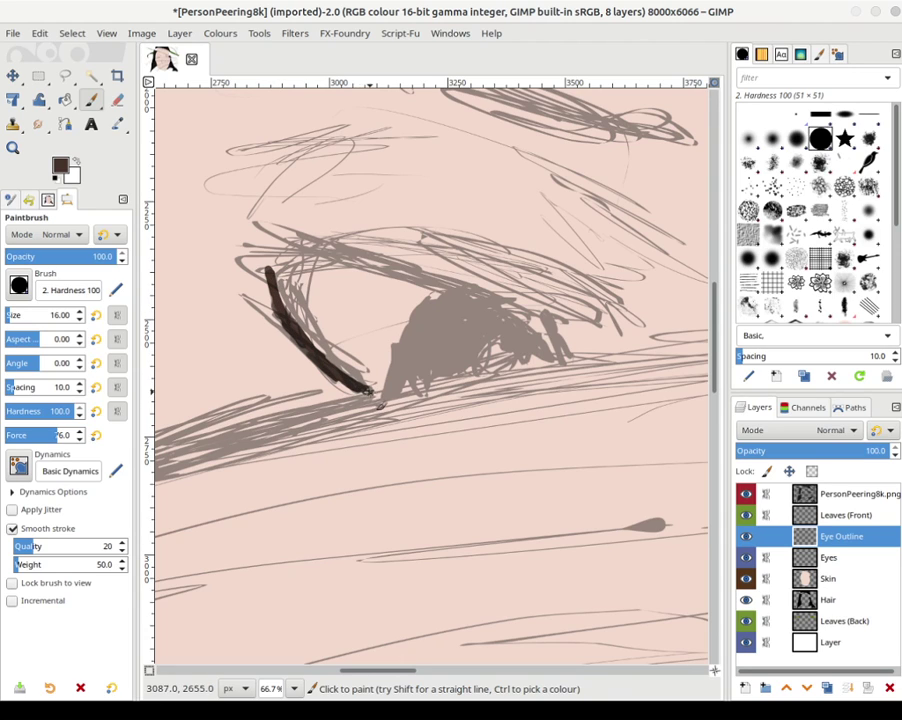
mouse_move(270, 264)
left_mouse_down()
mouse_move(306, 245)
mouse_move(321, 266)
mouse_move(268, 262)
mouse_move(395, 253)
mouse_move(306, 243)
mouse_move(392, 243)
mouse_move(419, 257)
mouse_move(294, 241)
mouse_move(350, 237)
mouse_move(385, 240)
mouse_move(308, 250)
mouse_move(425, 243)
mouse_move(373, 241)
mouse_move(485, 260)
left_mouse_up()
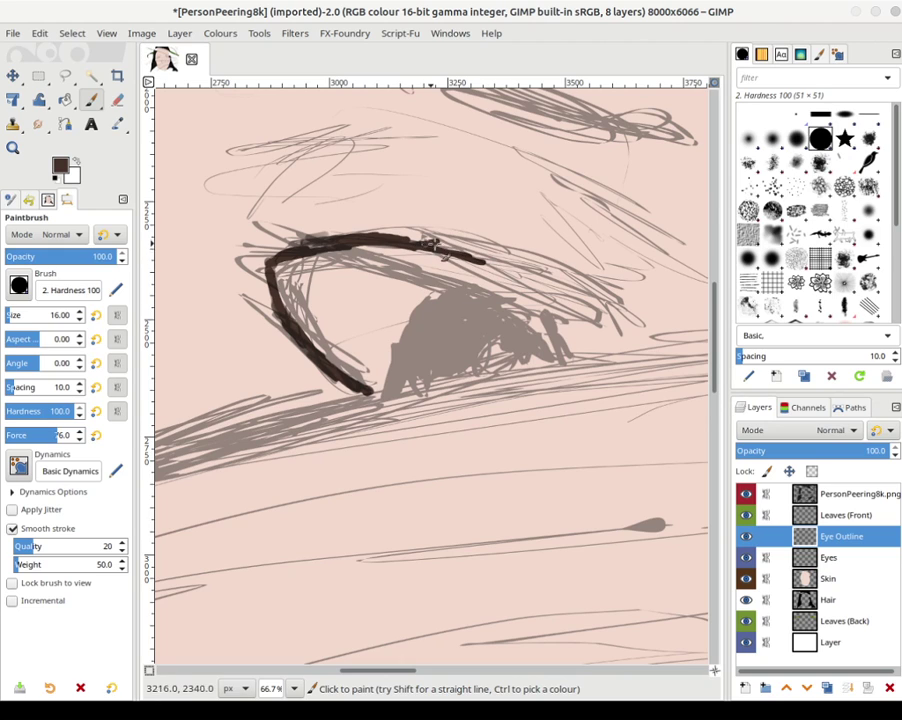
mouse_move(433, 245)
left_mouse_down()
mouse_move(555, 283)
mouse_move(478, 255)
mouse_move(555, 284)
mouse_move(598, 318)
mouse_move(498, 258)
mouse_move(473, 256)
mouse_move(531, 272)
mouse_move(632, 345)
left_mouse_up()
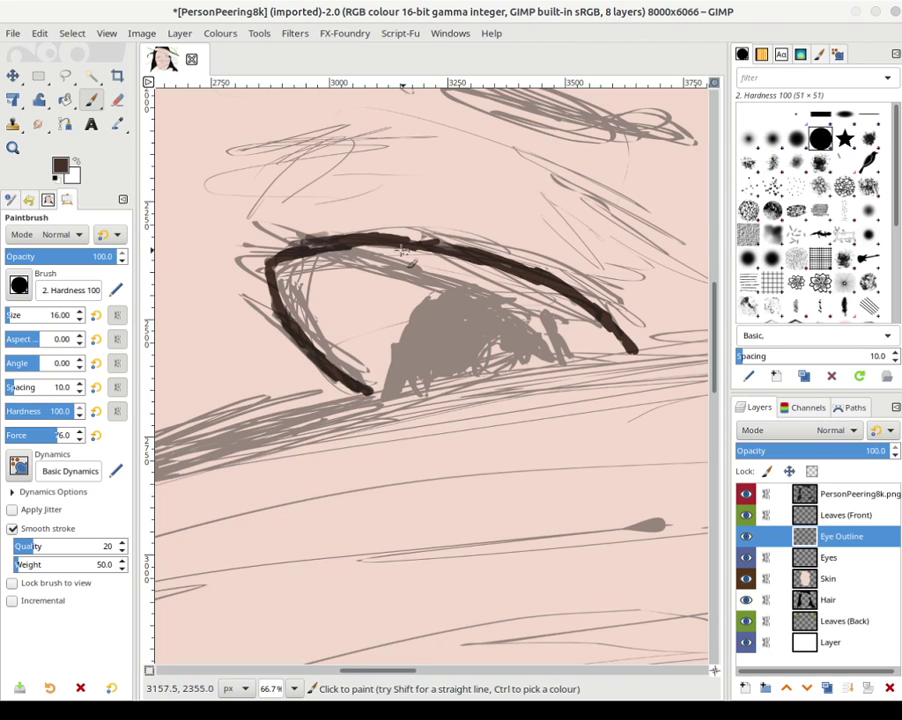
- Add a lower line along the left eye's lid and an arched crease above it, joining both at the inner corner
mouse_move(360, 256)
left_mouse_down()
mouse_move(480, 300)
mouse_move(410, 276)
mouse_move(522, 325)
mouse_move(547, 320)
mouse_move(482, 298)
mouse_move(591, 323)
mouse_move(611, 336)
mouse_move(561, 318)
mouse_move(636, 352)
left_mouse_up()
mouse_move(365, 240)
left_mouse_down()
mouse_move(418, 233)
mouse_move(330, 233)
mouse_move(296, 247)
mouse_move(368, 231)
mouse_move(454, 228)
mouse_move(421, 232)
mouse_move(554, 251)
mouse_move(540, 244)
mouse_move(612, 290)
mouse_move(642, 325)
mouse_move(598, 282)
mouse_move(651, 347)
left_mouse_up()
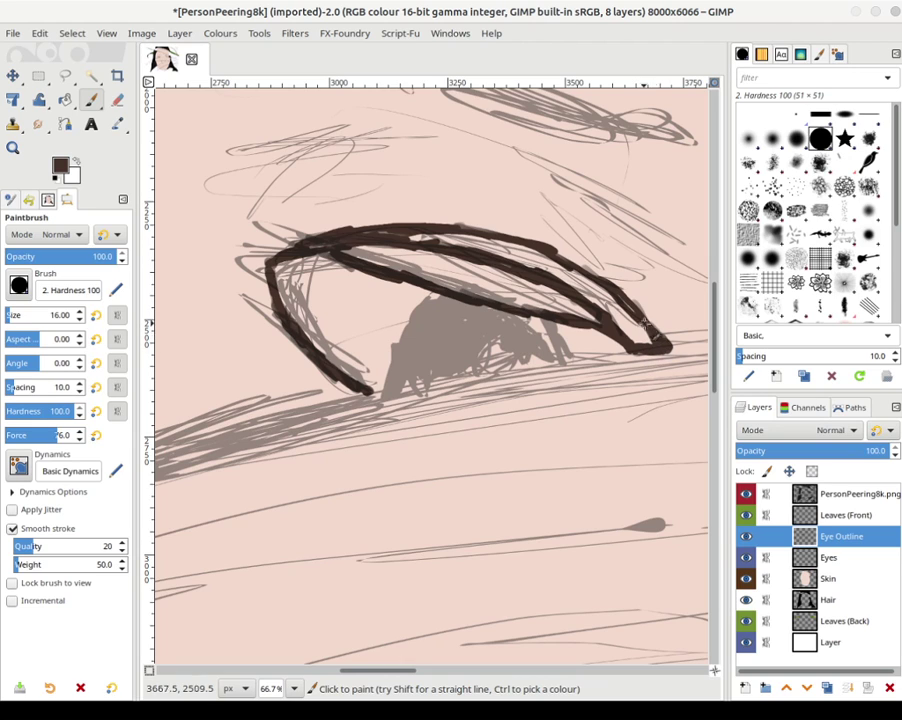
mouse_move(649, 324)
left_mouse_down()
mouse_move(561, 256)
mouse_move(630, 298)
left_mouse_up()
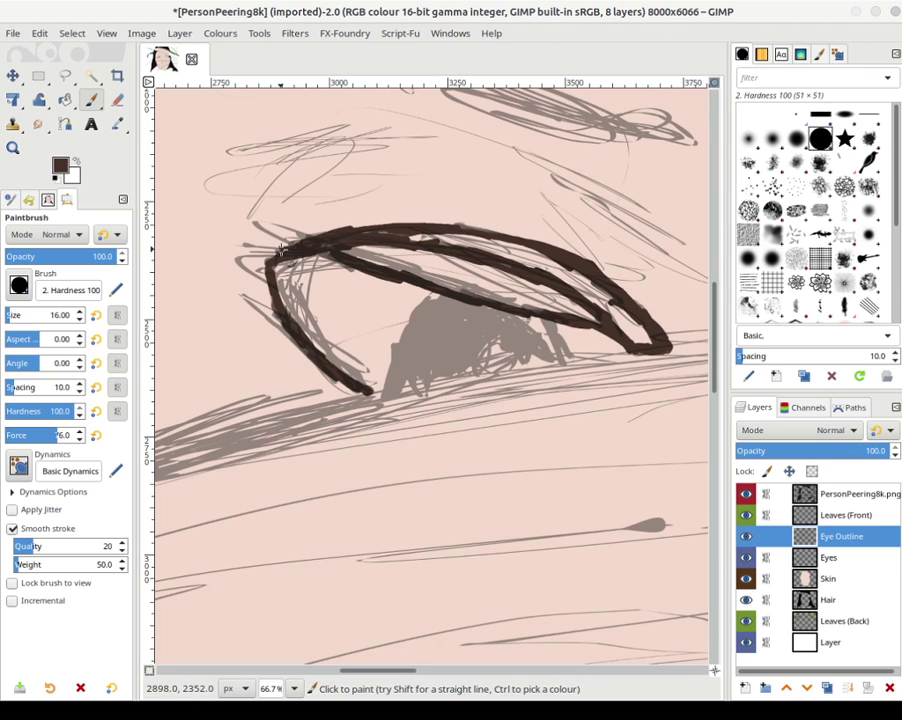
- Thicken the left eye's outline at the outer corner, along the outer edge and over the start of the upper lid
left_click_drag(265, 251, 272, 251)
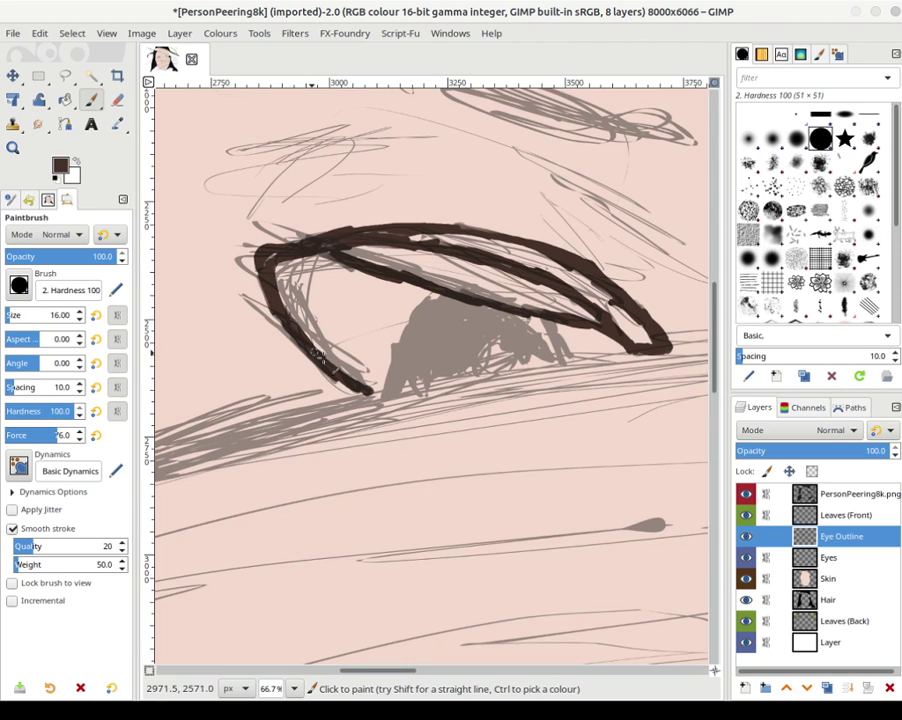
mouse_move(318, 354)
left_mouse_down()
mouse_move(354, 387)
mouse_move(362, 409)
mouse_move(342, 388)
mouse_move(363, 395)
mouse_move(306, 344)
left_mouse_up()
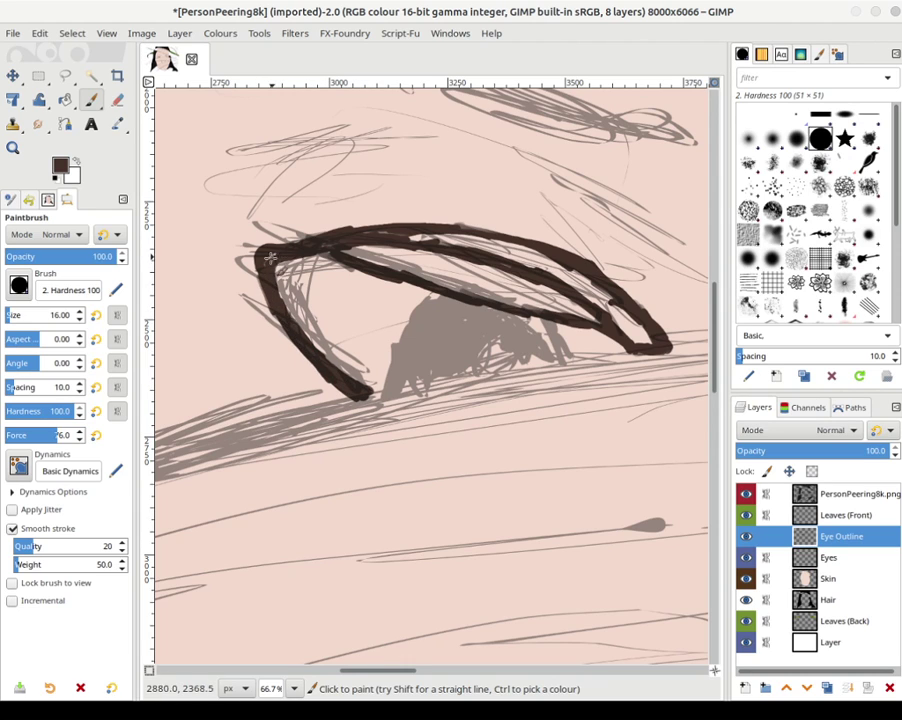
mouse_move(320, 249)
left_mouse_down()
mouse_move(274, 249)
mouse_move(347, 237)
mouse_move(299, 237)
mouse_move(421, 229)
mouse_move(404, 225)
mouse_move(537, 246)
mouse_move(512, 263)
mouse_move(360, 242)
mouse_move(374, 234)
mouse_move(364, 232)
mouse_move(430, 226)
mouse_move(406, 223)
mouse_move(444, 226)
mouse_move(377, 224)
mouse_move(262, 252)
mouse_move(311, 235)
left_mouse_up()
mouse_move(387, 228)
left_mouse_down()
mouse_move(326, 227)
mouse_move(410, 224)
mouse_move(262, 241)
mouse_move(253, 272)
mouse_move(253, 254)
mouse_move(276, 310)
left_mouse_up()
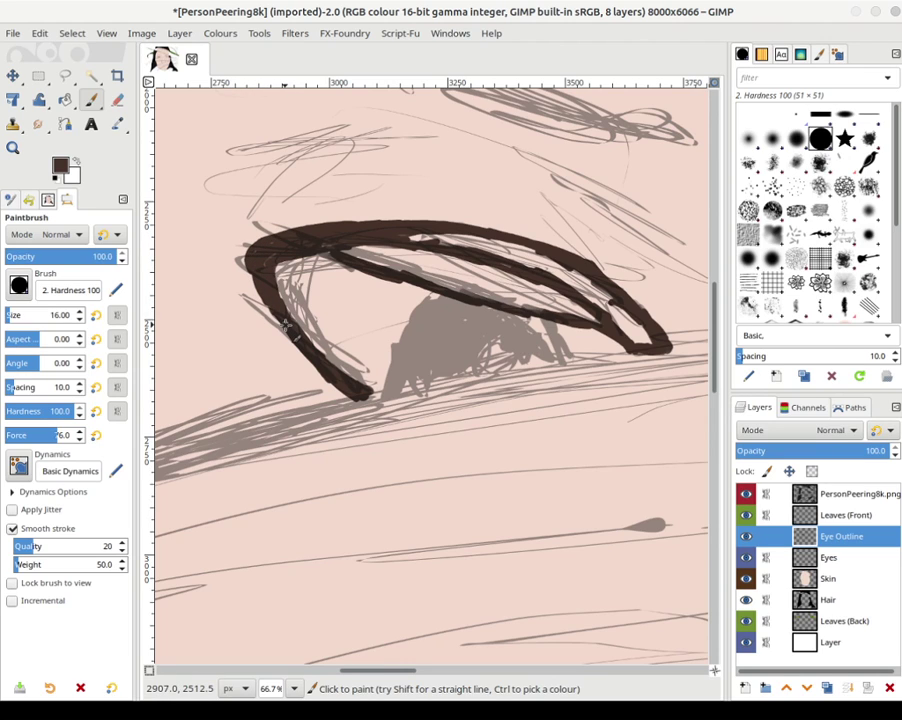
- Outline the right eye's upper lid and outer edge, extend the line to the inner corner and thicken the outer corner
key("ctrl")
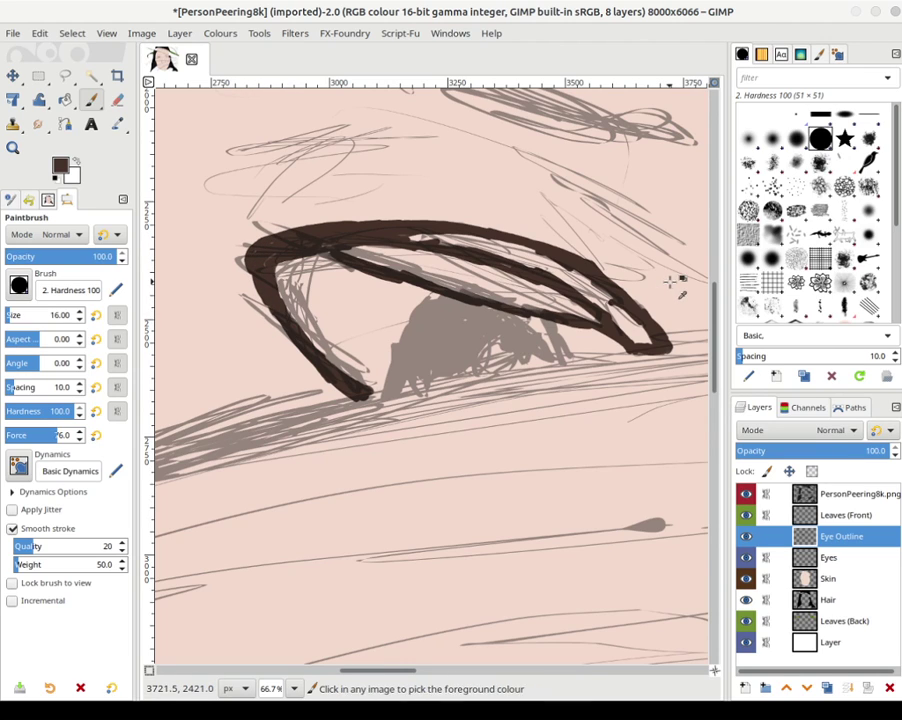
scroll(661, 283, "down", 3)
left_click_drag(676, 244, 280, 261)
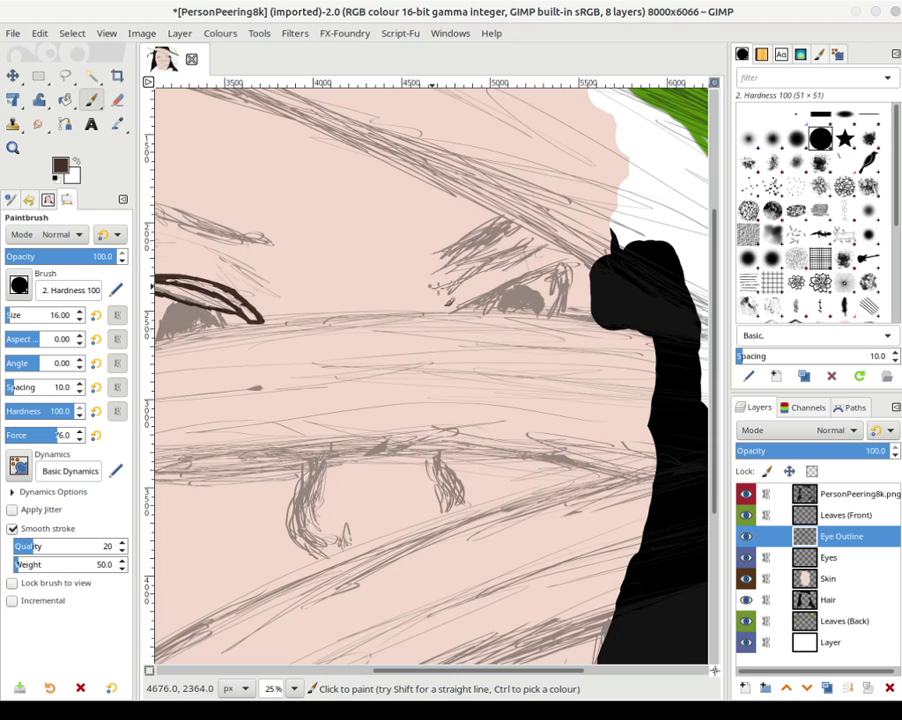
mouse_move(458, 300)
left_mouse_down()
mouse_move(520, 290)
mouse_move(598, 251)
mouse_move(368, 247)
mouse_move(431, 242)
mouse_move(386, 255)
mouse_move(322, 252)
left_mouse_up()
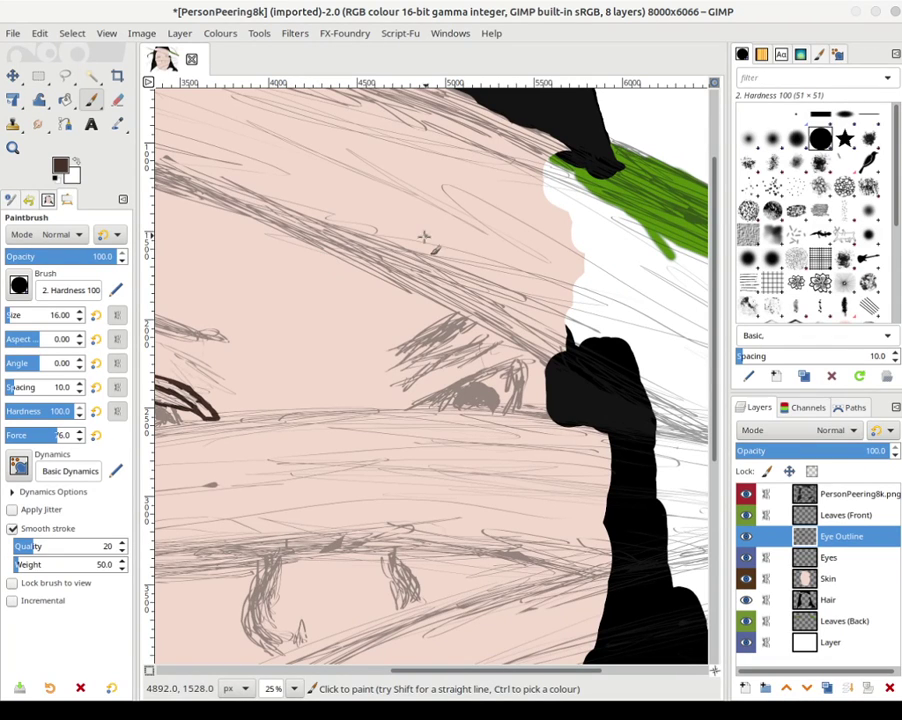
scroll(478, 300, "up", 3, "ctrl")
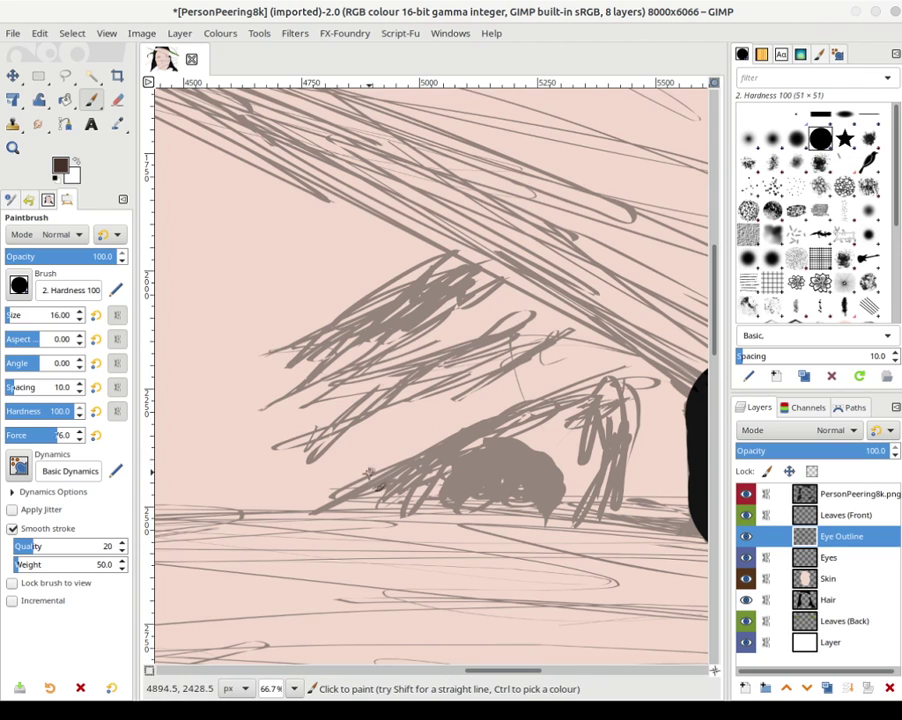
mouse_move(349, 465)
left_mouse_down()
mouse_move(484, 422)
mouse_move(430, 450)
mouse_move(499, 416)
mouse_move(418, 453)
mouse_move(521, 428)
mouse_move(500, 417)
mouse_move(556, 404)
mouse_move(509, 411)
mouse_move(594, 402)
mouse_move(612, 384)
mouse_move(541, 403)
mouse_move(606, 386)
mouse_move(627, 404)
mouse_move(604, 495)
left_mouse_up()
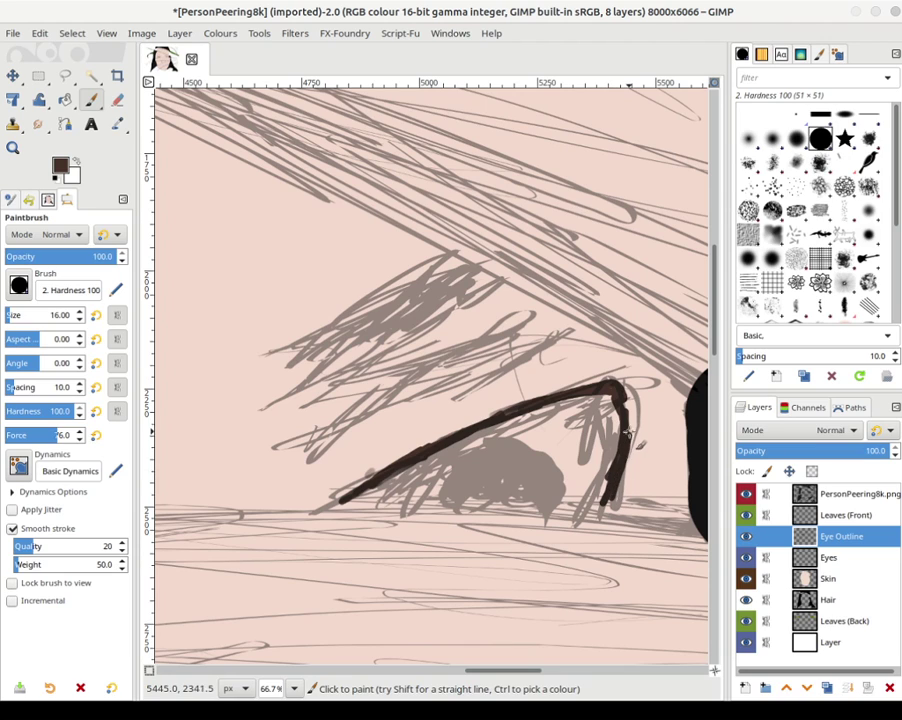
mouse_move(631, 398)
left_mouse_down()
mouse_move(625, 443)
mouse_move(626, 422)
mouse_move(607, 499)
mouse_move(628, 426)
mouse_move(605, 385)
mouse_move(626, 396)
mouse_move(630, 417)
mouse_move(616, 476)
left_mouse_up()
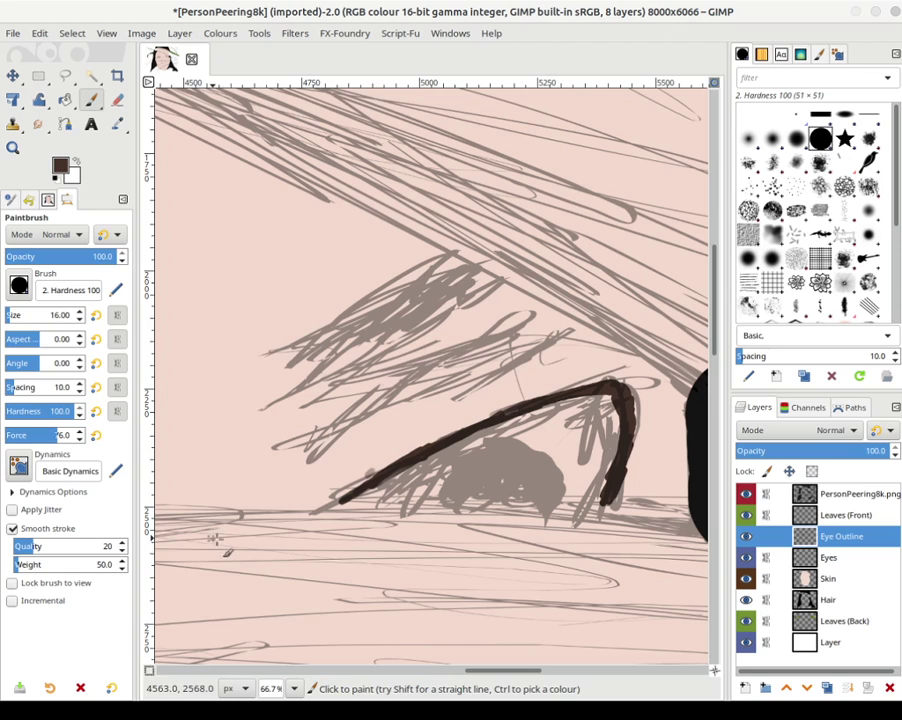
left_click_drag(324, 511, 336, 506)
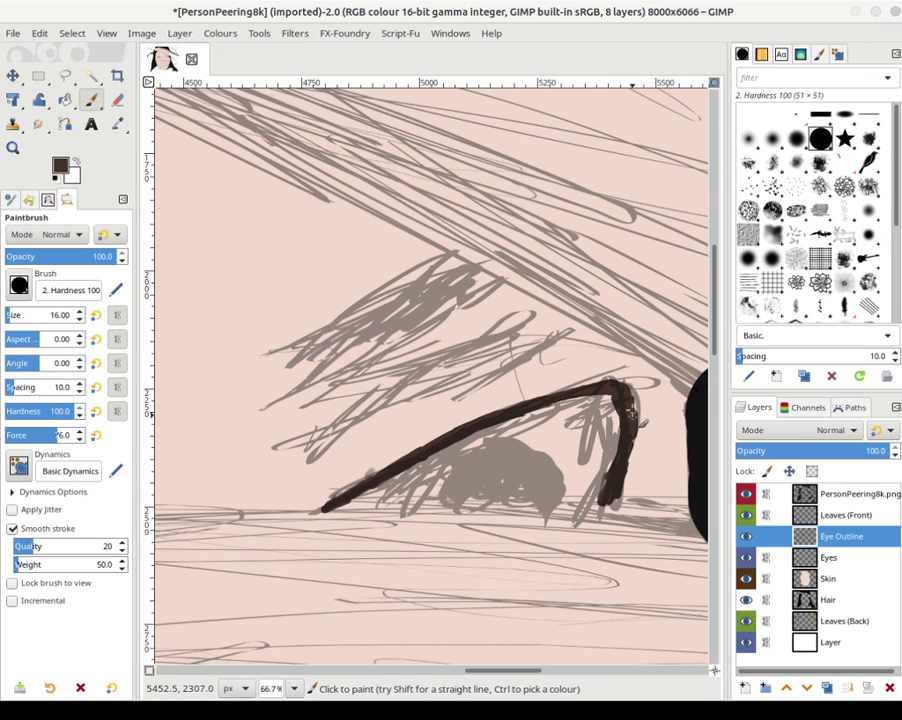
mouse_move(631, 398)
left_mouse_down()
mouse_move(634, 420)
mouse_move(607, 425)
mouse_move(608, 437)
mouse_move(614, 412)
left_mouse_up()
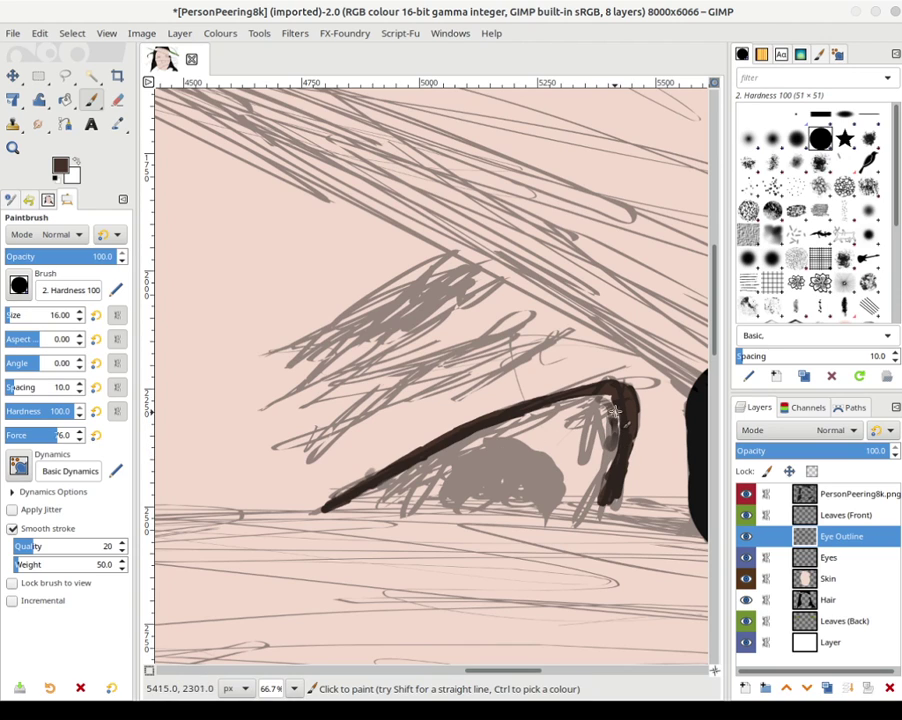
- Paint a second line beneath the right eye's upper lid, from the inner corner to the outer edge
mouse_move(357, 498)
left_mouse_down()
mouse_move(325, 491)
mouse_move(402, 491)
mouse_move(338, 503)
mouse_move(406, 487)
mouse_move(440, 463)
mouse_move(425, 473)
left_mouse_up()
left_click_drag(519, 434, 562, 409)
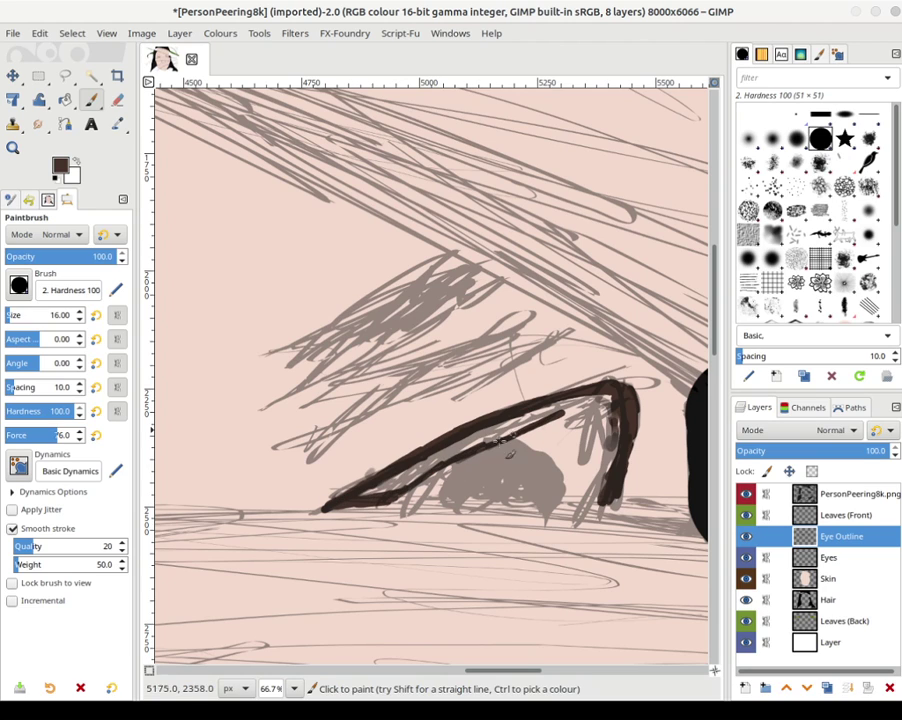
mouse_move(430, 466)
left_mouse_down()
mouse_move(615, 440)
mouse_move(620, 422)
mouse_move(591, 489)
mouse_move(628, 426)
mouse_move(606, 509)
mouse_move(637, 442)
mouse_move(636, 409)
mouse_move(633, 447)
mouse_move(634, 410)
mouse_move(620, 383)
left_mouse_up()
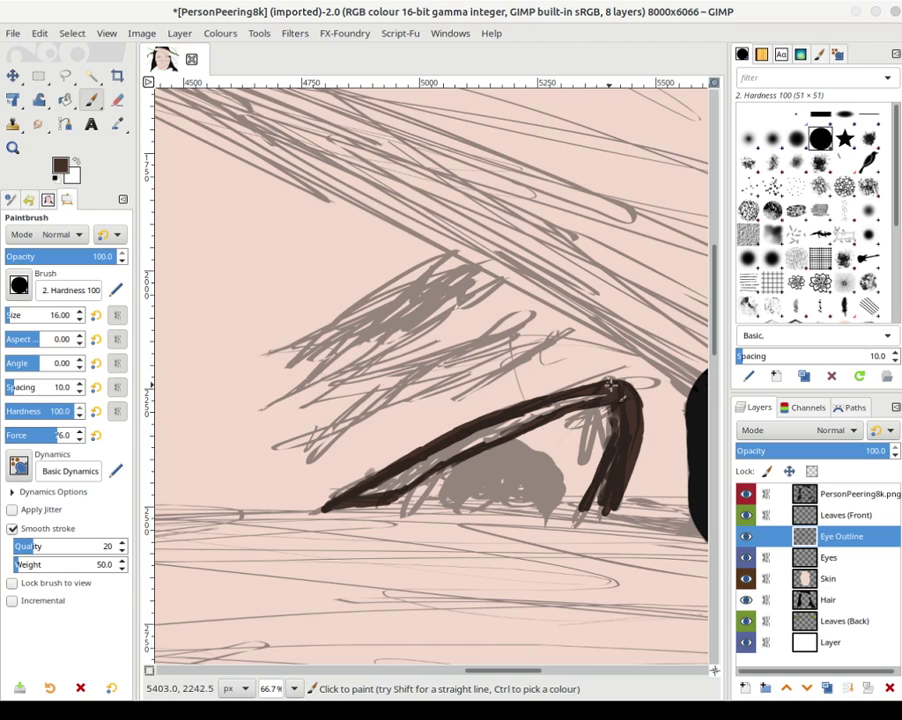
- Reduce the Eye Outline layer's opacity to 32.1
scroll(356, 344, "down", 3)
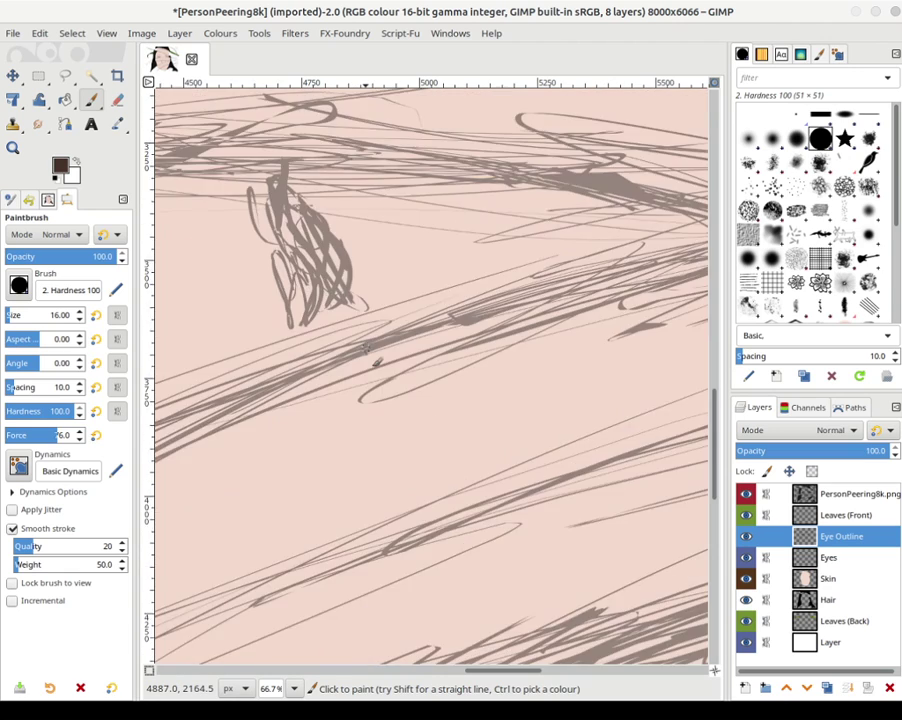
scroll(395, 320, "down", 6)
scroll(395, 320, "up", 1)
scroll(395, 320, "down", 2)
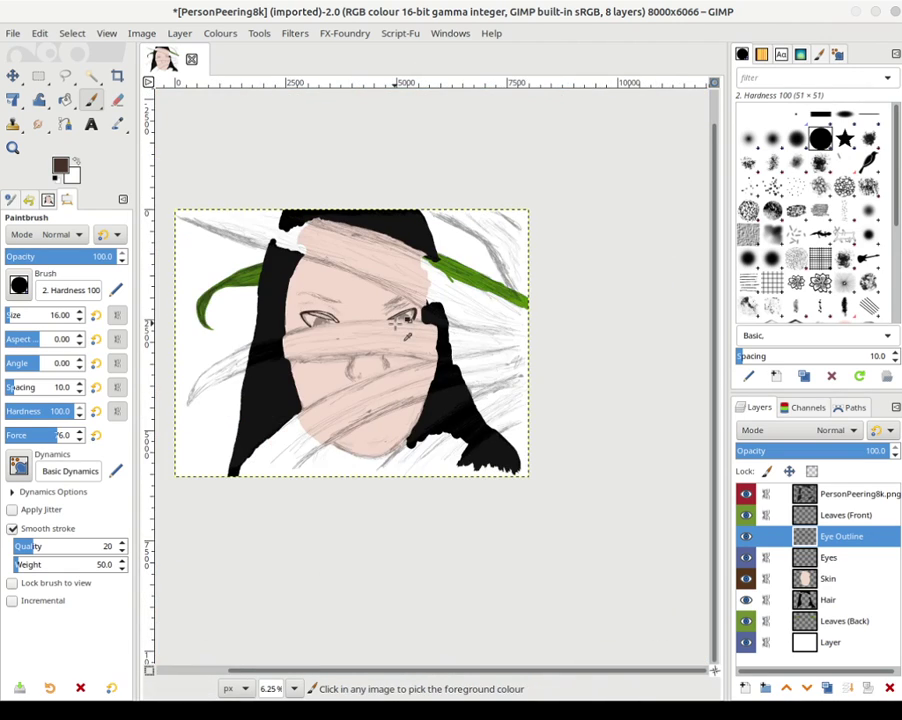
scroll(407, 342, "up", 1)
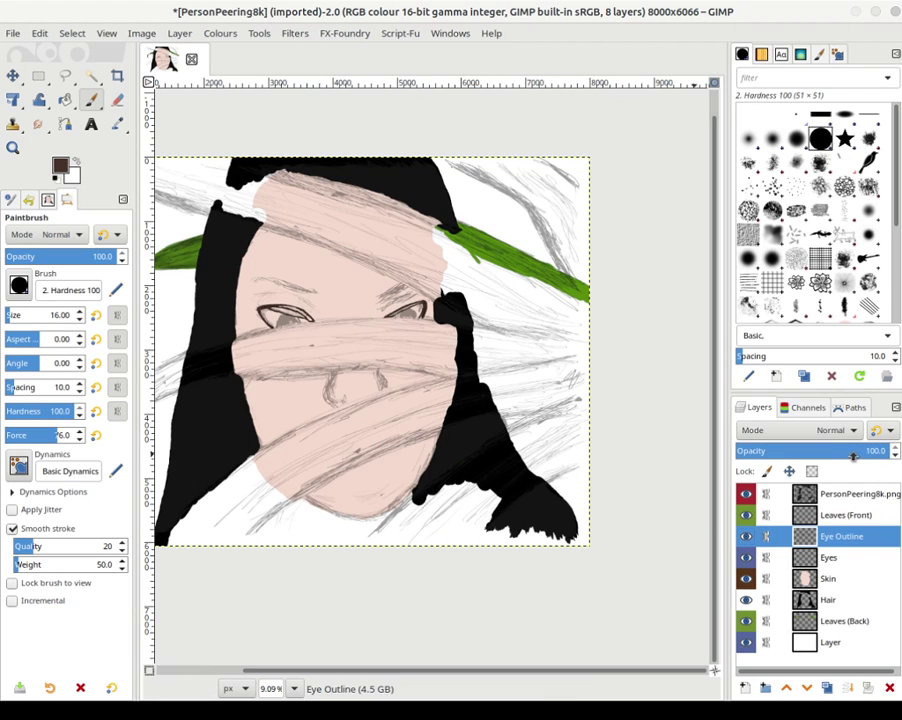
left_click_drag(853, 455, 765, 453)
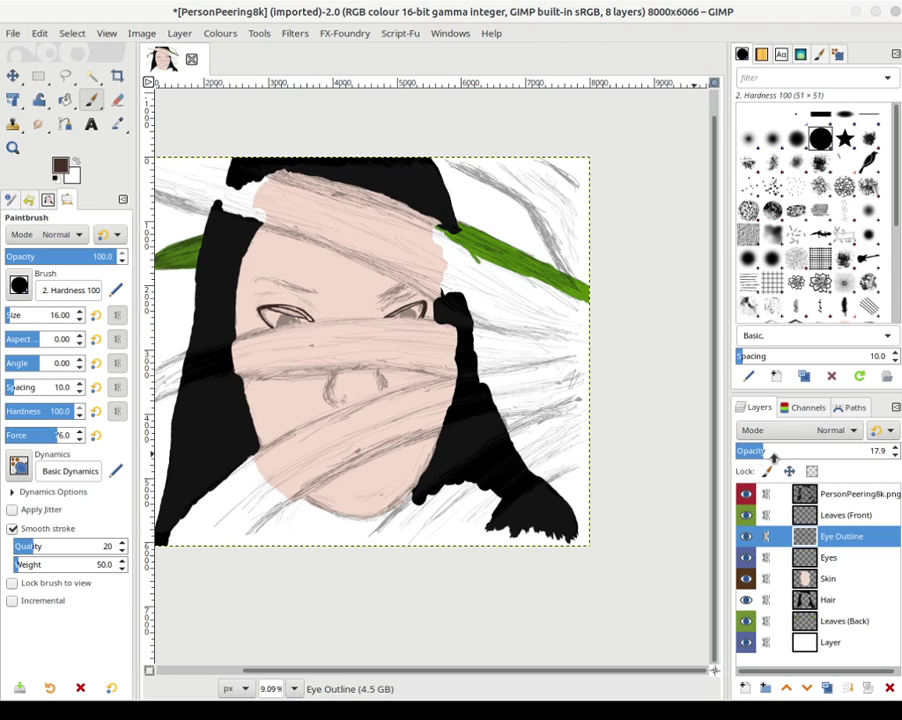
type("100")
key("Return")
left_click_drag(826, 457, 761, 452)
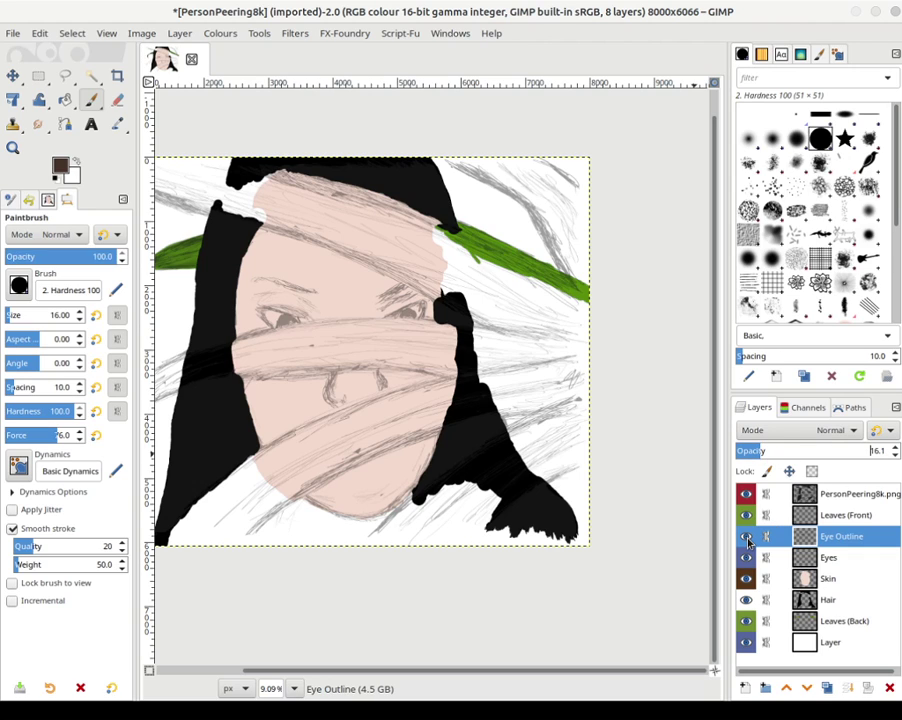
left_click(786, 451)
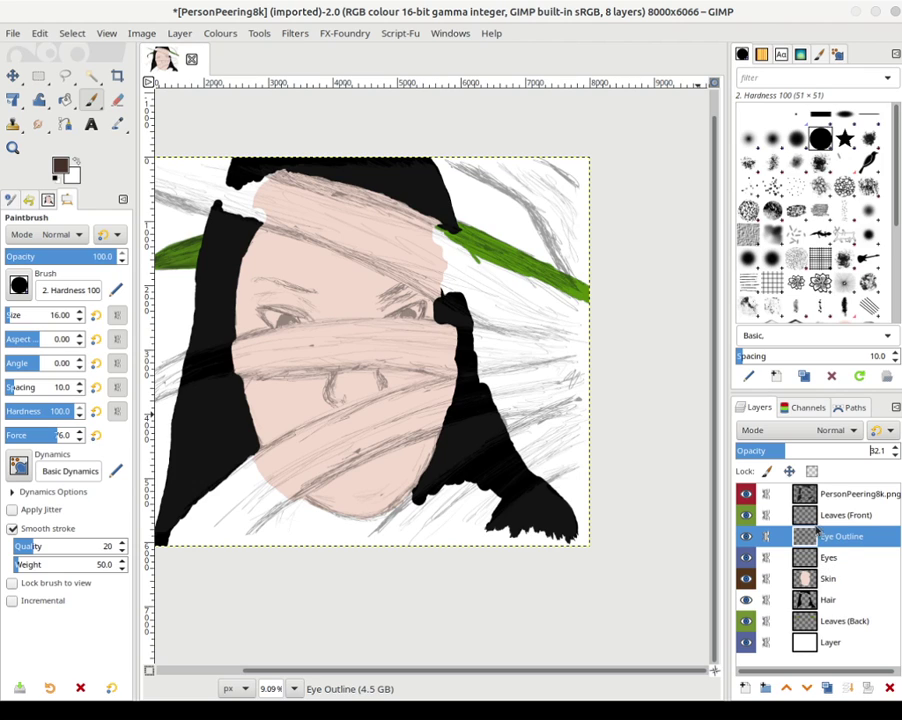
- Raise the Eye Outline layer's opacity to 60.6 and reduce the PersonPeering8k.png sketch layer's opacity to 13.8
left_click(820, 560)
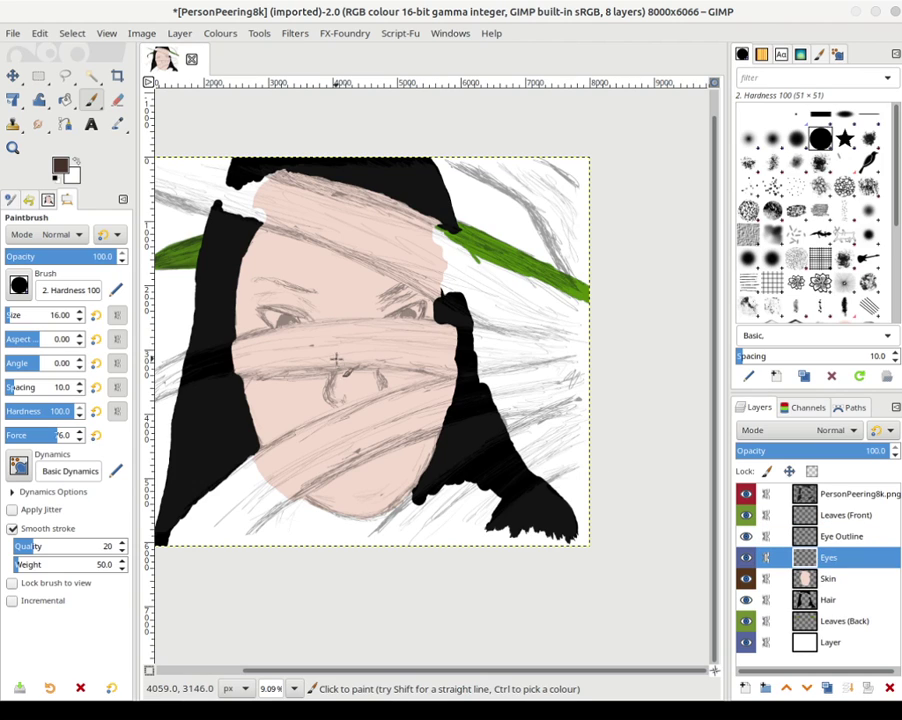
scroll(312, 338, "up", 1)
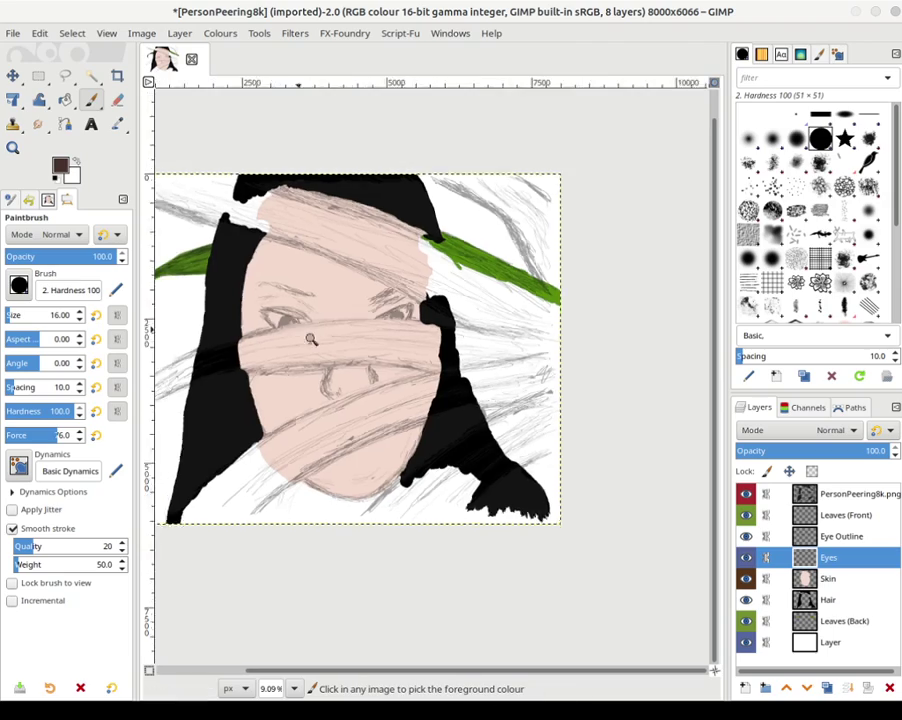
scroll(364, 362, "down", 5)
scroll(287, 310, "up", 5)
scroll(287, 310, "up", 6)
scroll(280, 305, "down", 3)
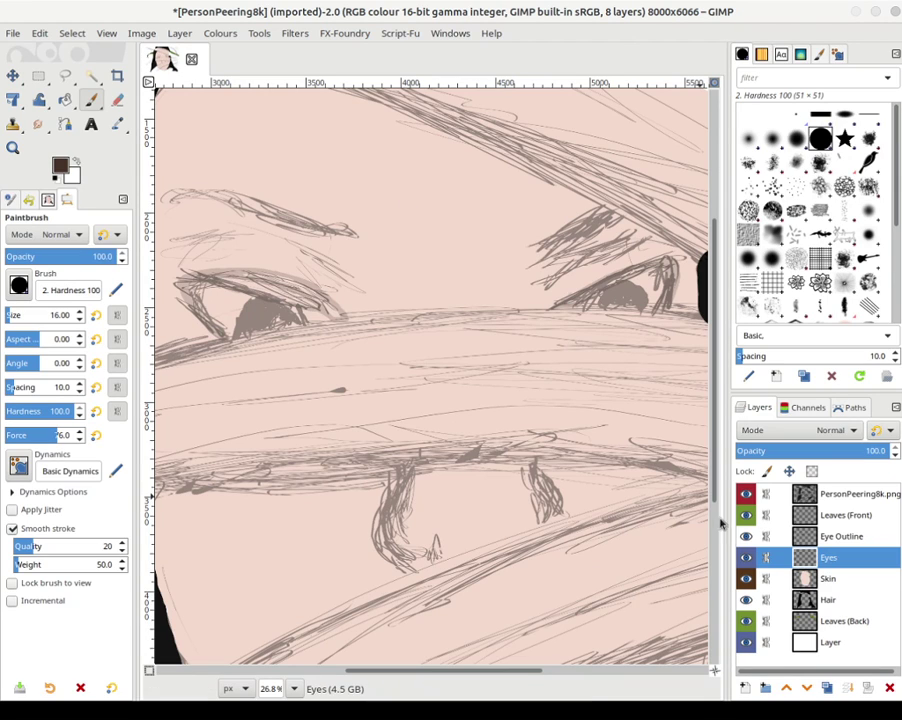
left_click(840, 536)
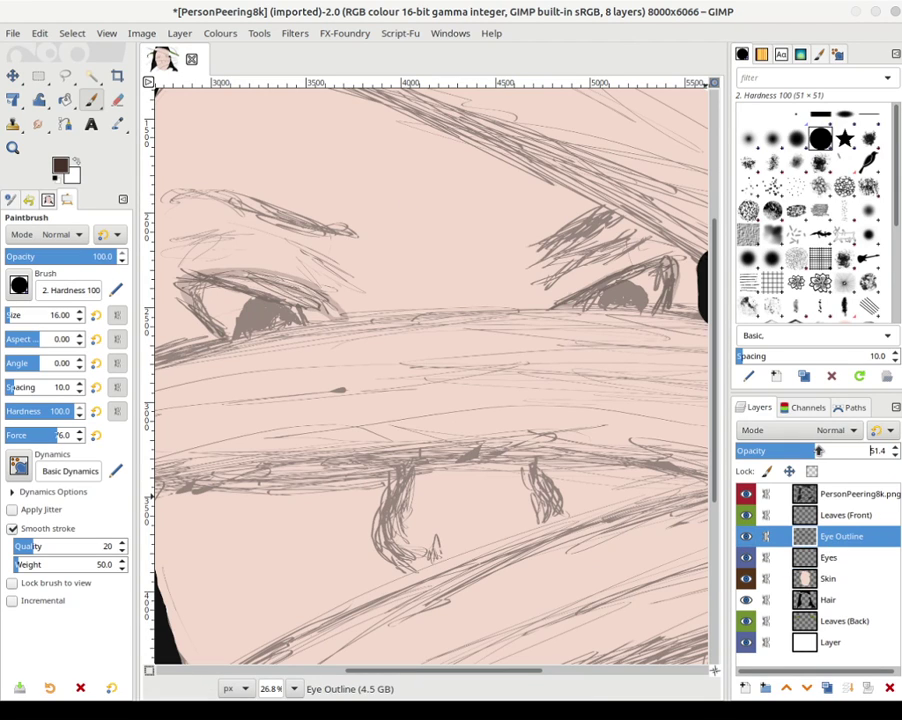
left_click(815, 455)
left_click(829, 451)
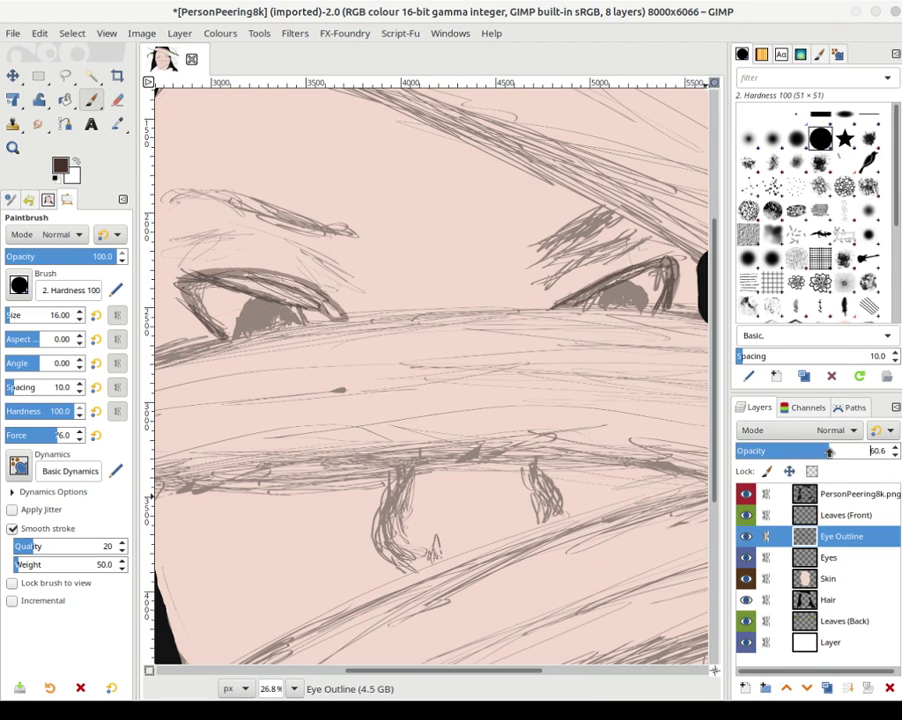
left_click(843, 499)
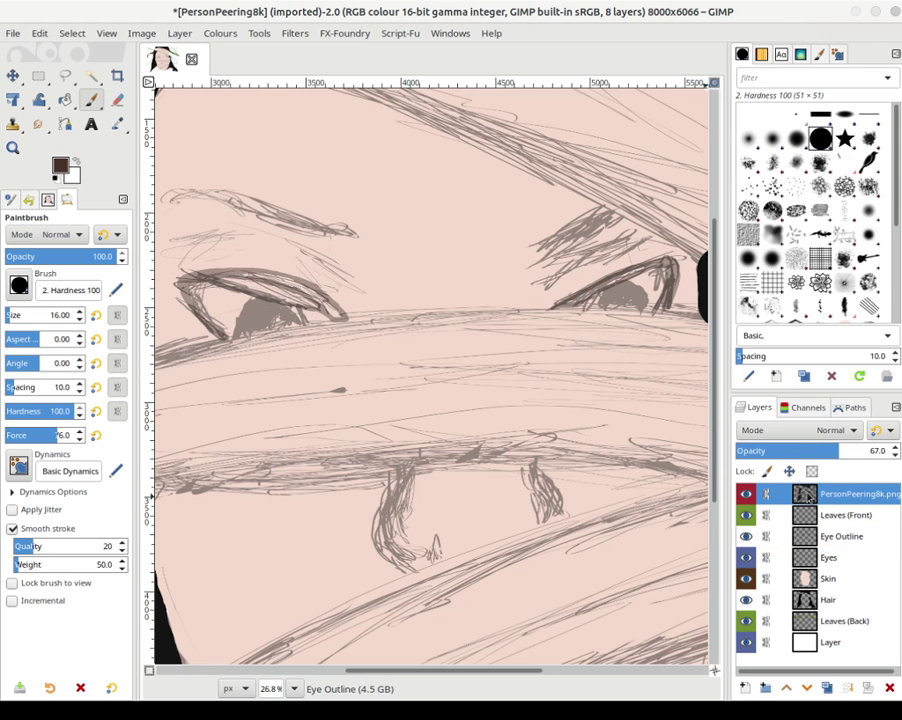
left_click_drag(840, 452, 752, 453)
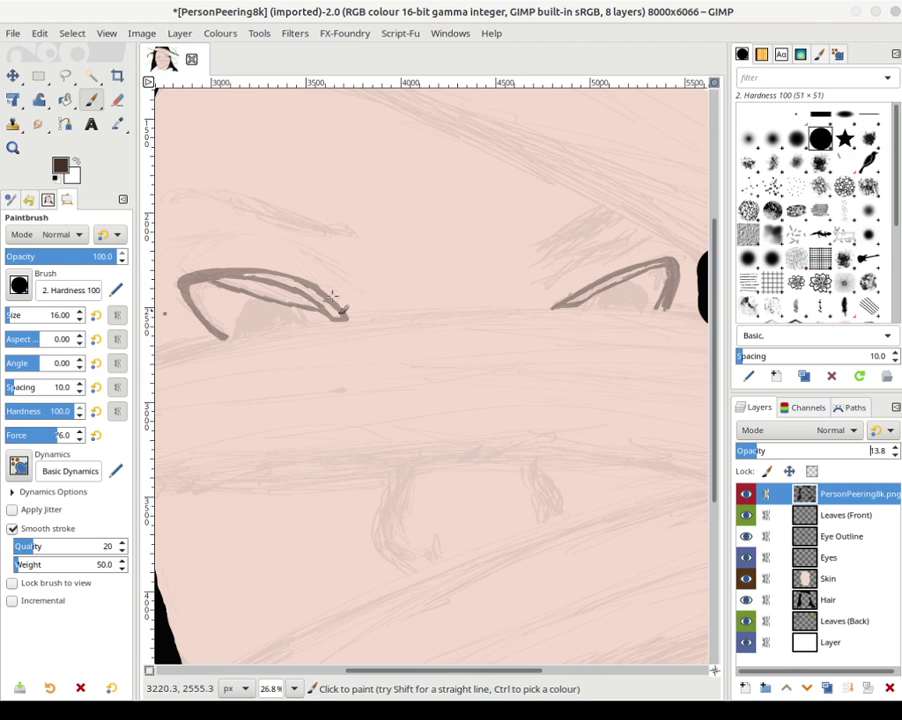
- Activate the Eyes layer and set the foreground colour to the pinkish off-white fcf2f0
left_click(830, 558)
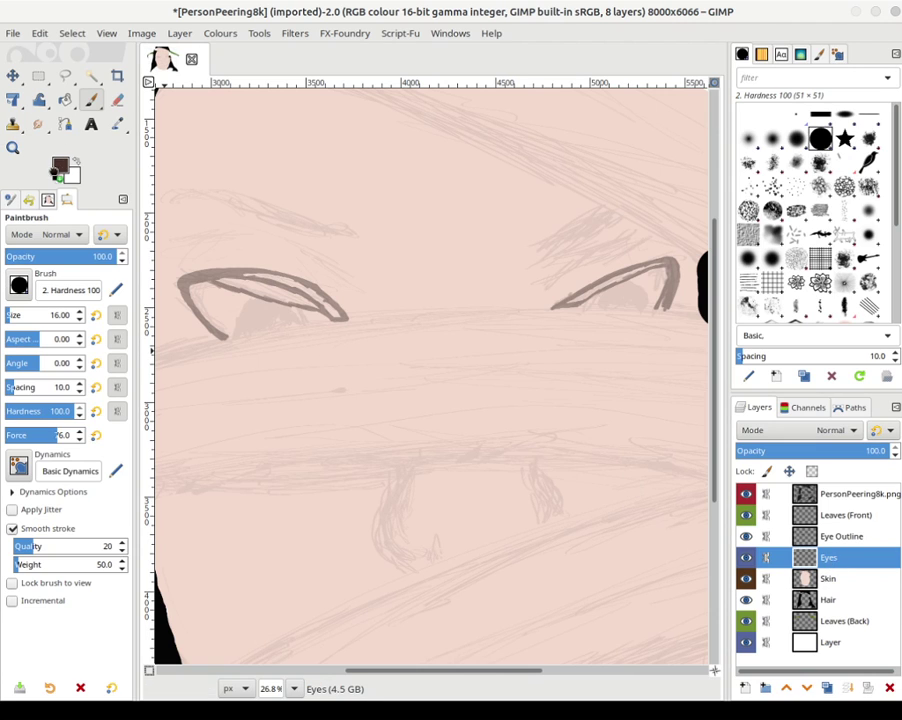
left_click(60, 166)
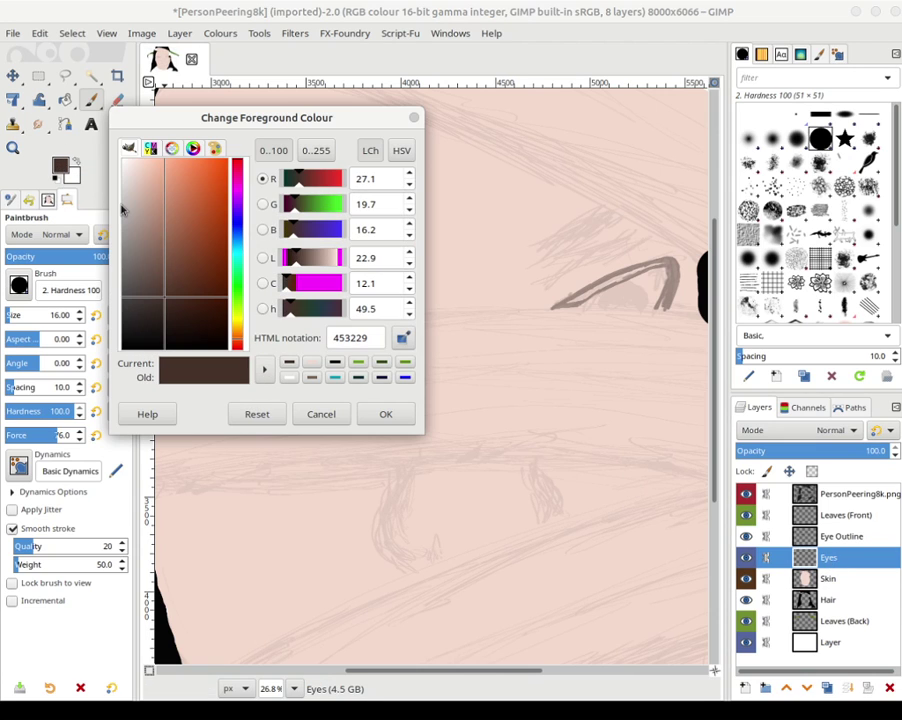
left_click(238, 345)
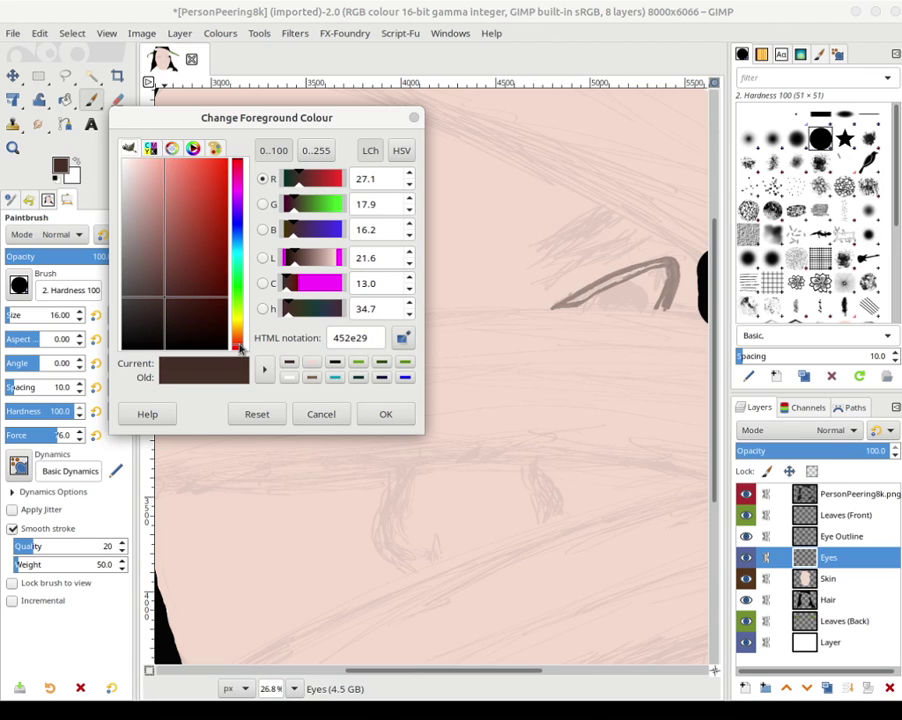
left_click(132, 165)
left_click_drag(132, 170, 128, 165)
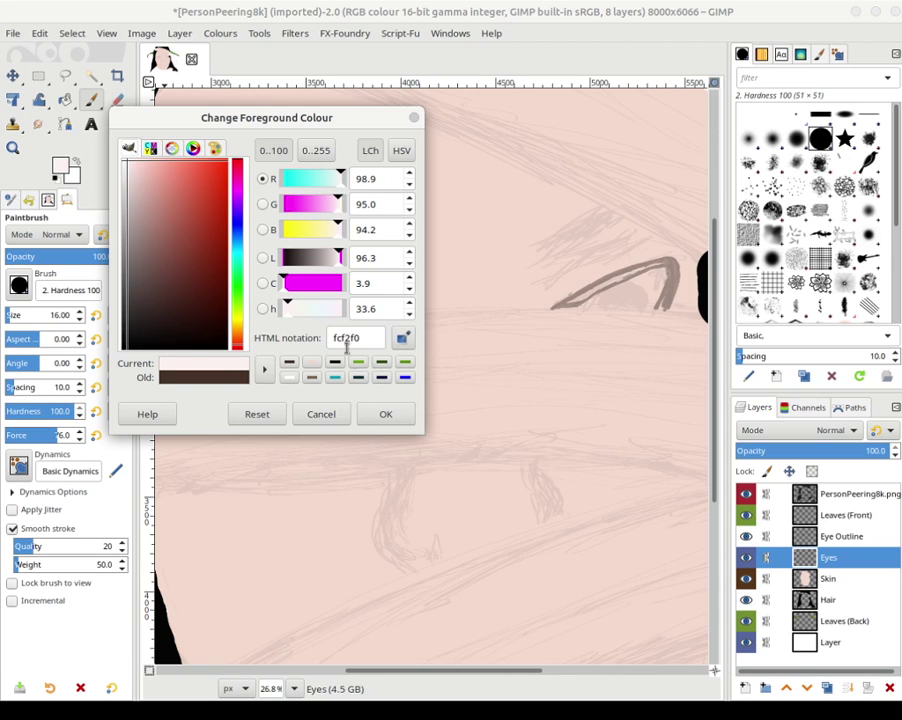
left_click(384, 413)
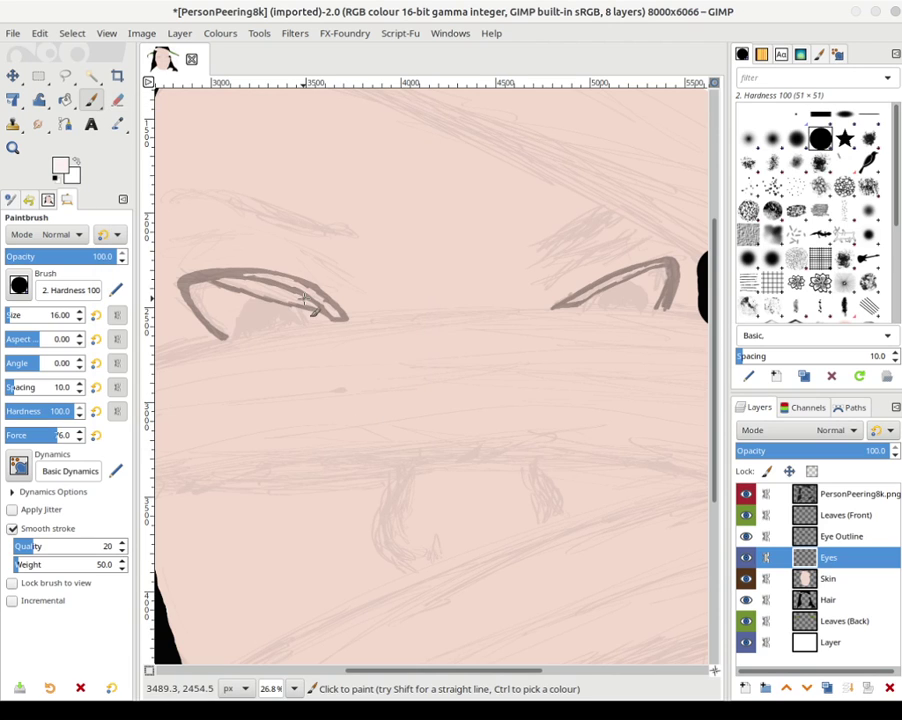
- Set the brush size to 128 and fill in the whites of the left and right eyes within their outlines
left_click(18, 316)
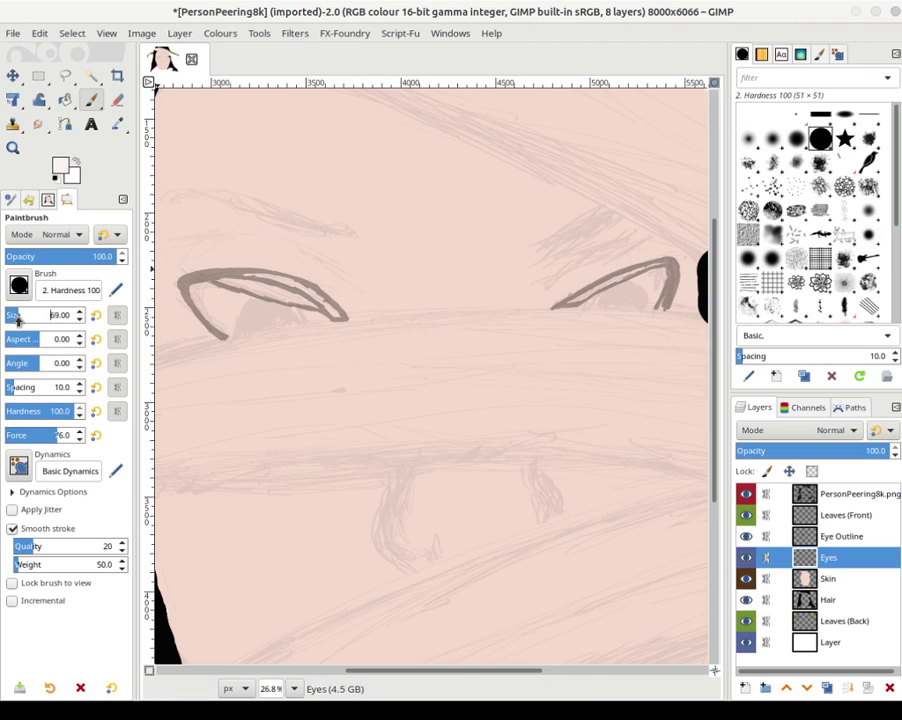
left_click_drag(18, 316, 22, 316)
mouse_move(230, 315)
left_mouse_down()
mouse_move(245, 322)
mouse_move(237, 321)
left_mouse_up()
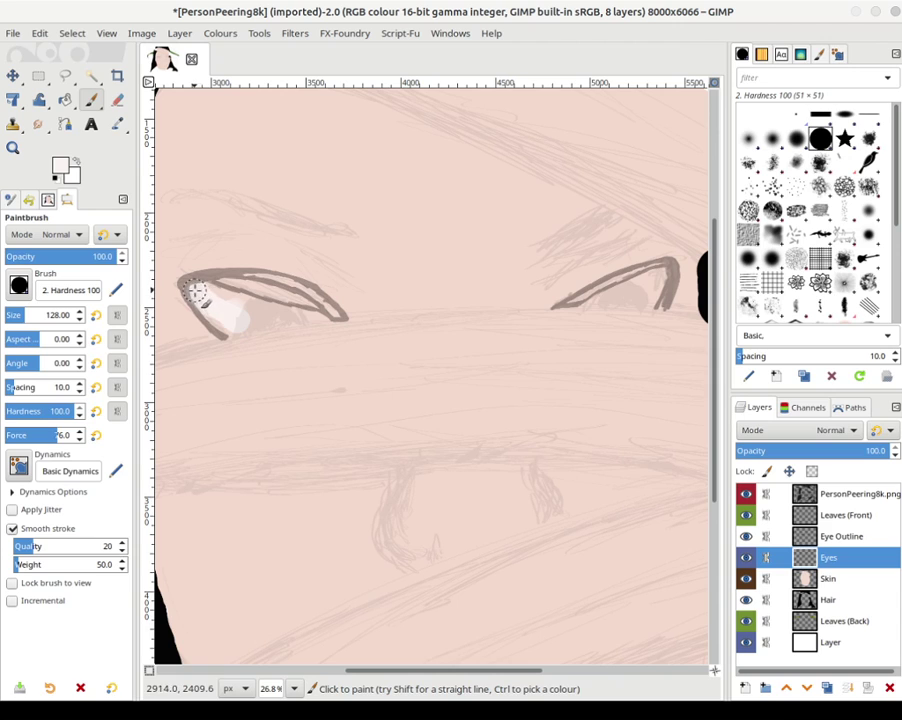
mouse_move(196, 291)
left_mouse_down()
mouse_move(244, 298)
mouse_move(207, 292)
mouse_move(322, 320)
mouse_move(236, 324)
mouse_move(215, 315)
mouse_move(240, 331)
mouse_move(312, 320)
mouse_move(209, 293)
mouse_move(226, 289)
mouse_move(198, 291)
mouse_move(275, 300)
mouse_move(313, 321)
mouse_move(285, 302)
mouse_move(330, 324)
mouse_move(270, 316)
mouse_move(229, 320)
mouse_move(230, 331)
mouse_move(194, 289)
mouse_move(218, 319)
mouse_move(201, 288)
mouse_move(288, 296)
mouse_move(328, 322)
mouse_move(240, 331)
left_mouse_up()
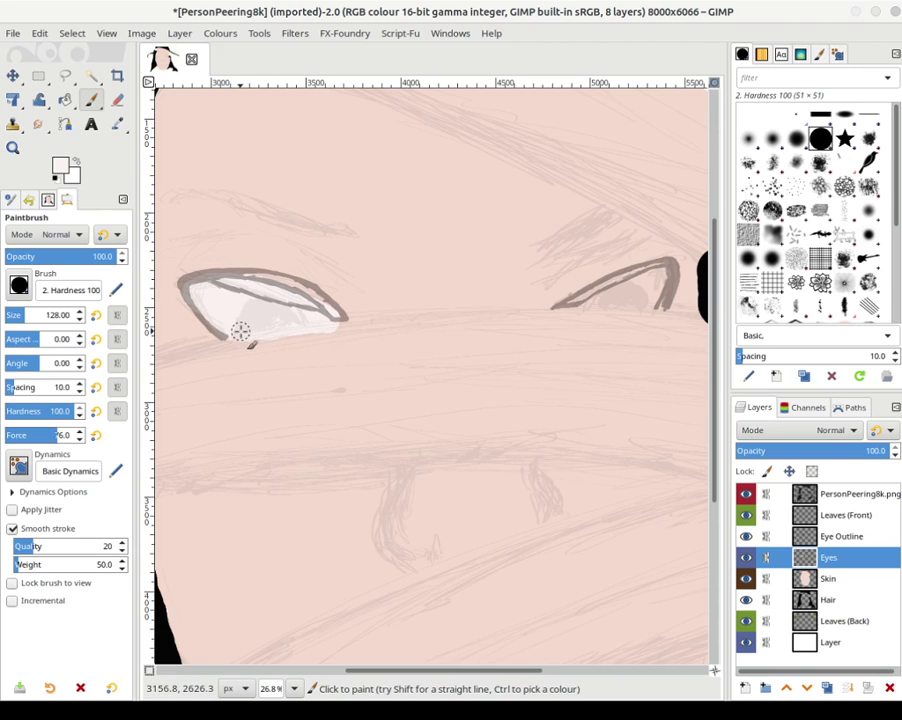
left_click_drag(580, 338, 306, 379)
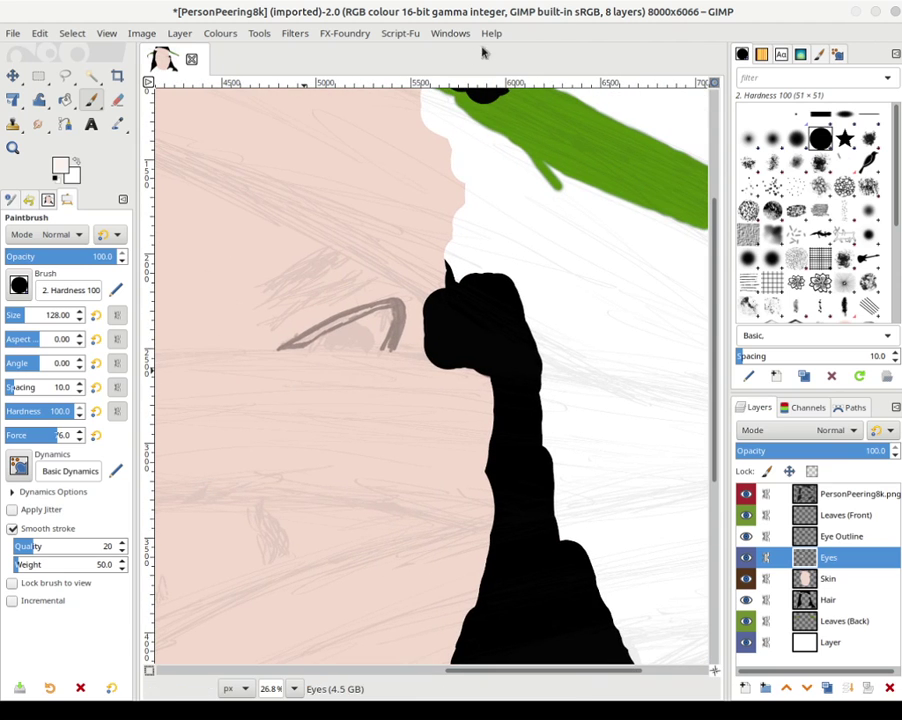
mouse_move(310, 334)
left_mouse_down()
mouse_move(326, 348)
mouse_move(296, 355)
mouse_move(376, 344)
mouse_move(376, 310)
mouse_move(354, 330)
mouse_move(380, 323)
mouse_move(361, 323)
left_mouse_up()
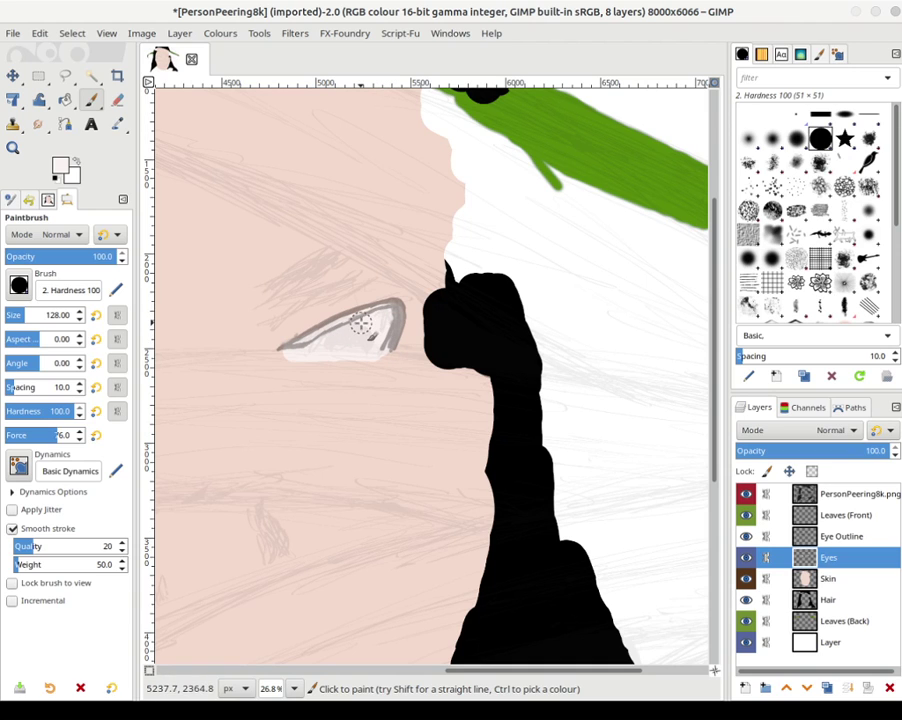
- Change the foreground colour to the near-black 181413
left_click(61, 165)
mouse_move(135, 317)
left_mouse_down()
mouse_move(107, 328)
mouse_move(141, 315)
left_mouse_up()
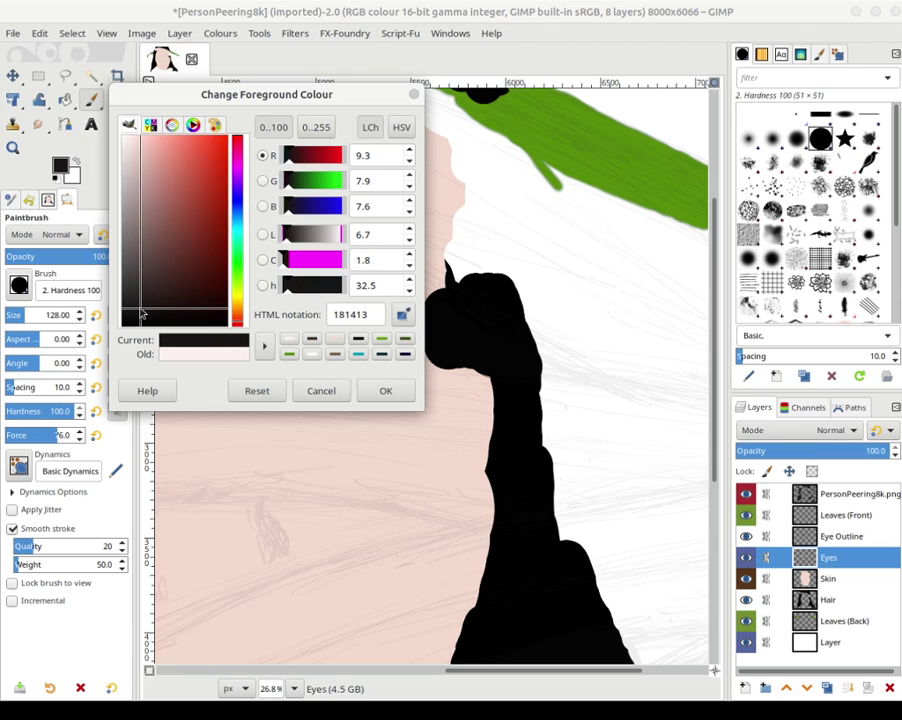
left_click(384, 389)
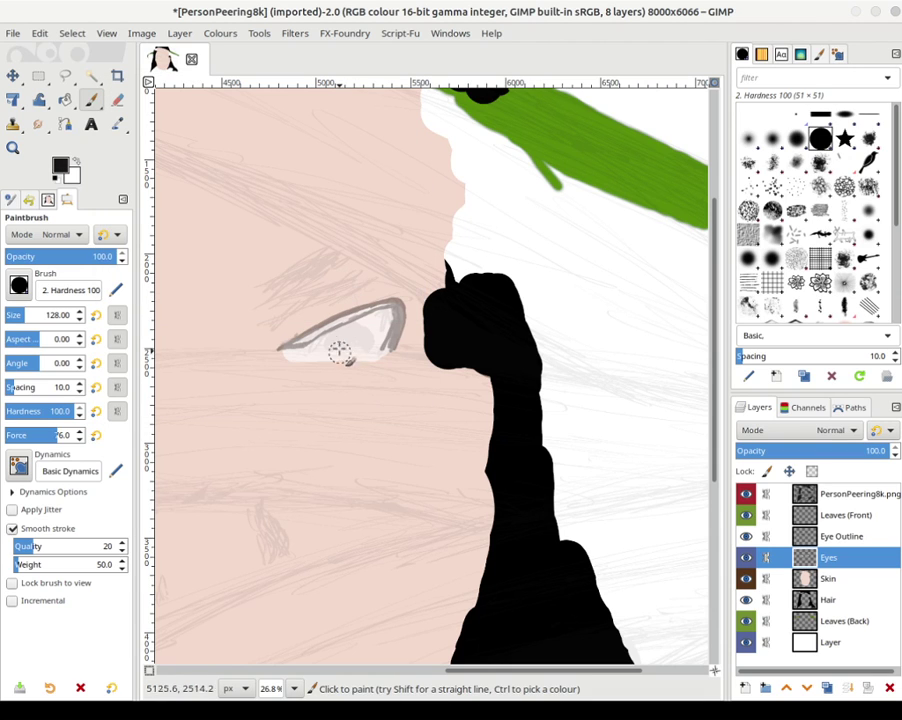
- Try painting the right eye's iris in near-black with the size 128 brush, and undo the strokes
mouse_move(336, 344)
left_mouse_down()
mouse_move(349, 334)
mouse_move(333, 341)
mouse_move(360, 343)
mouse_move(334, 343)
left_mouse_up()
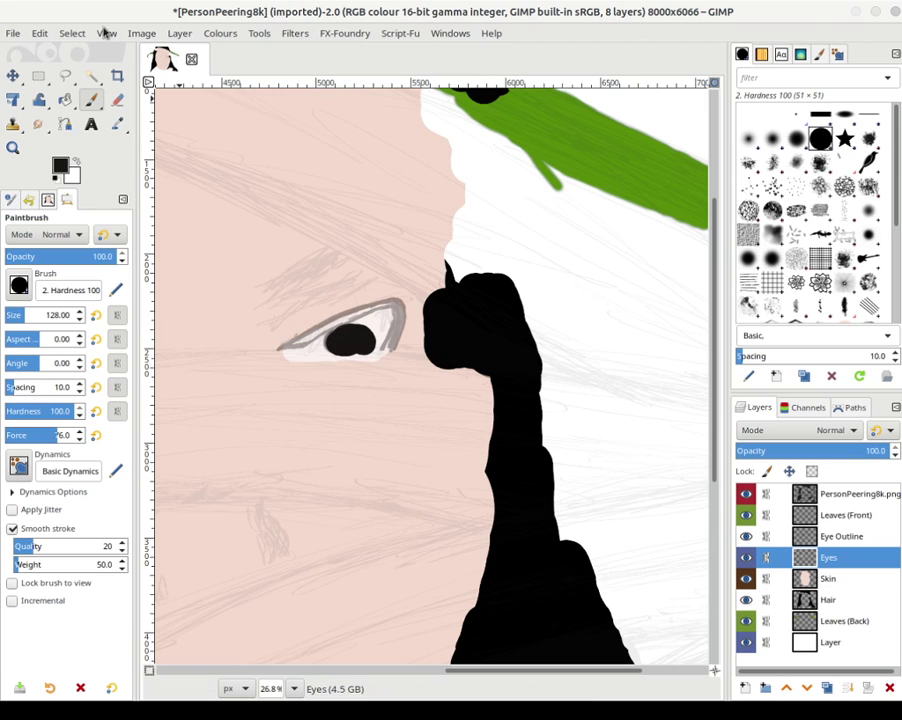
left_click(40, 33)
key("Escape")
left_click(40, 33)
left_click(55, 51)
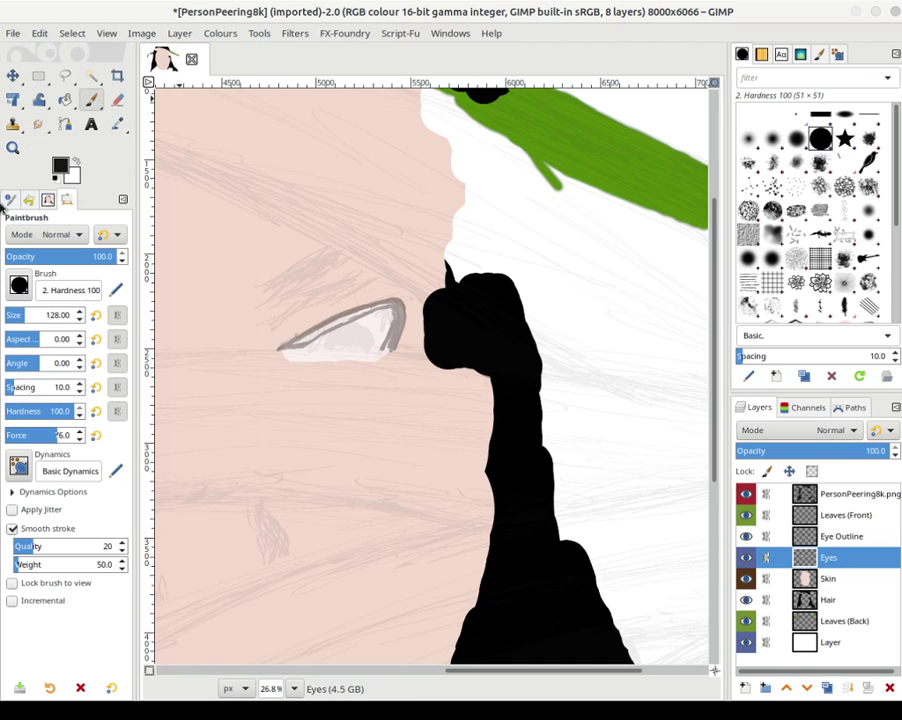
left_click_drag(96, 290, 67, 290)
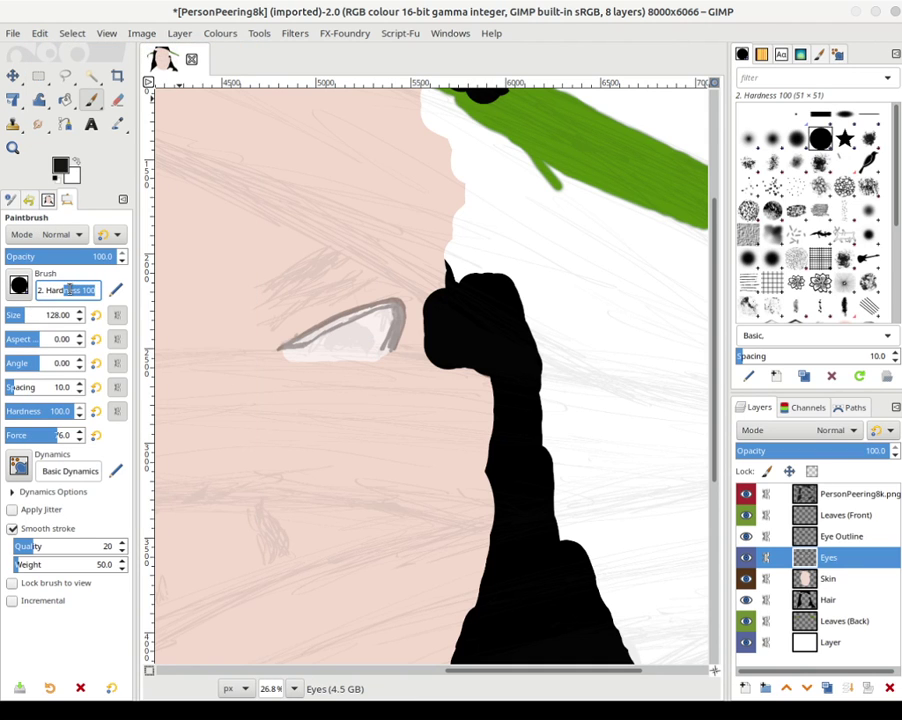
left_click(116, 290)
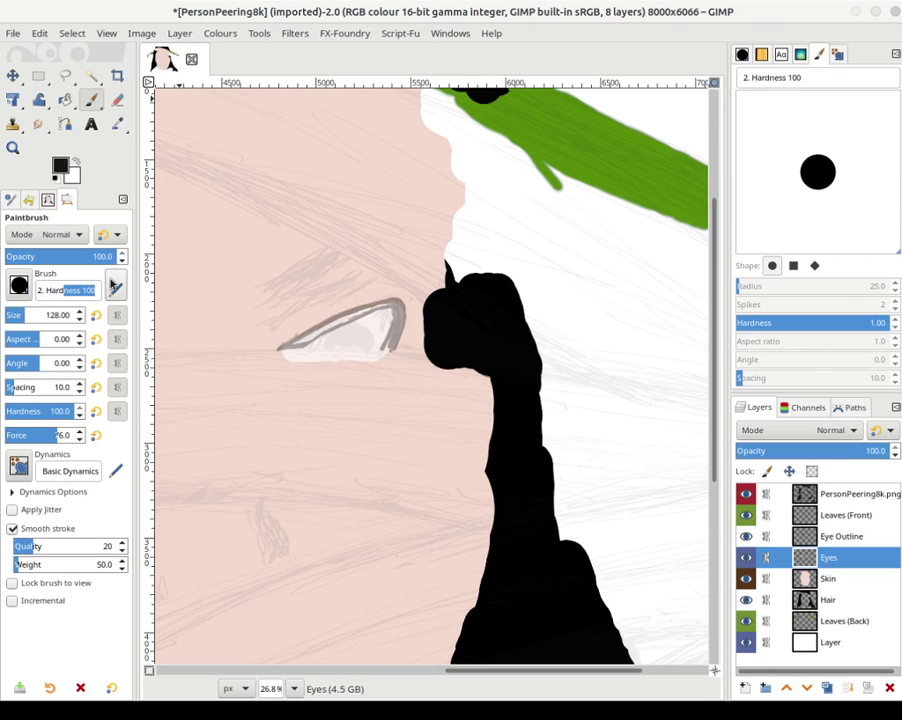
left_click(743, 56)
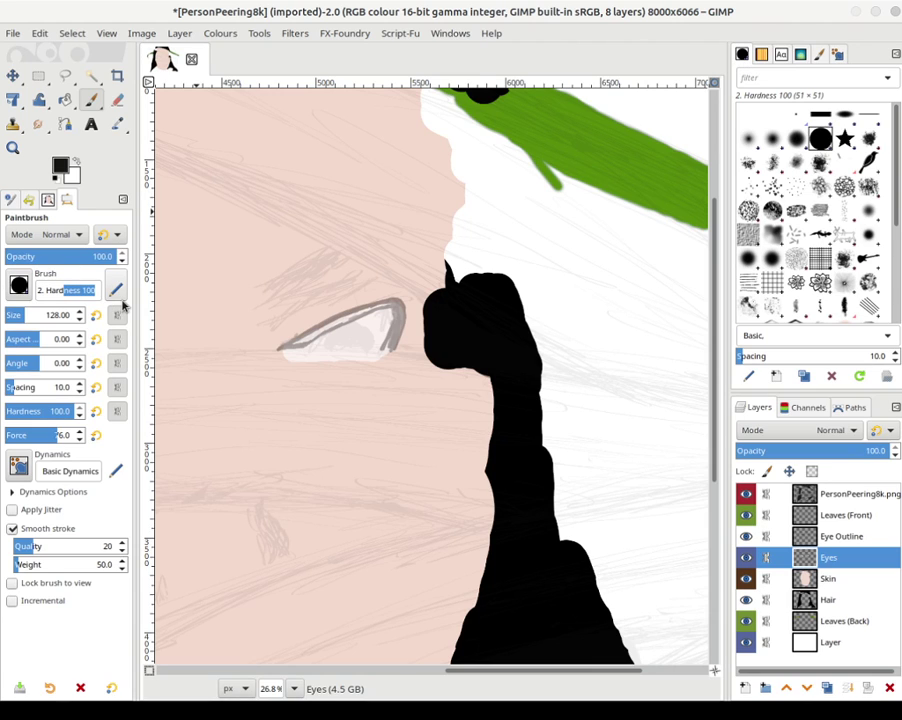
left_click(19, 285)
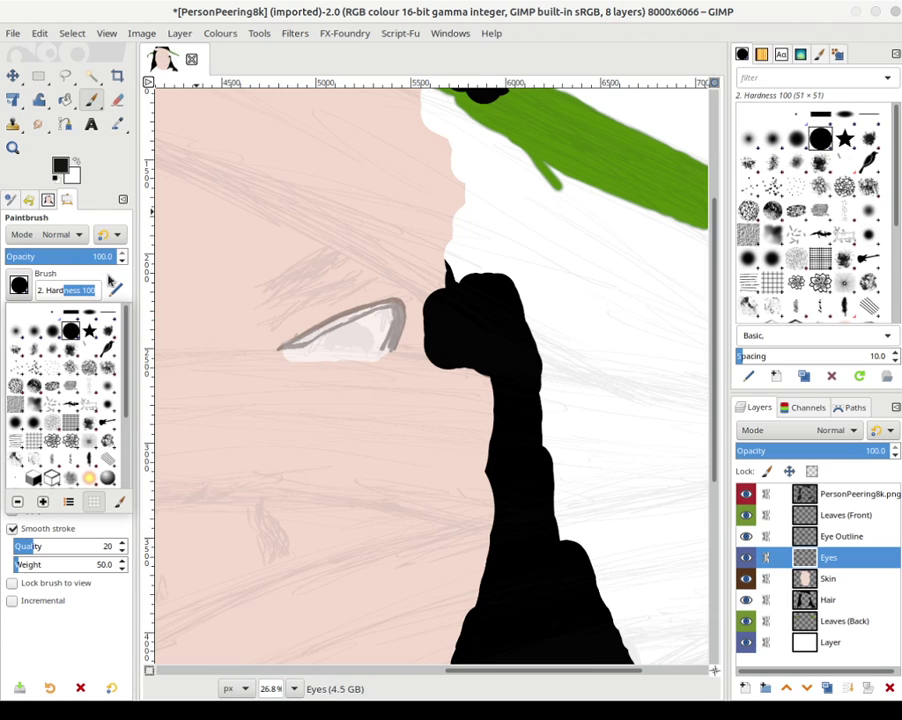
left_click(86, 199)
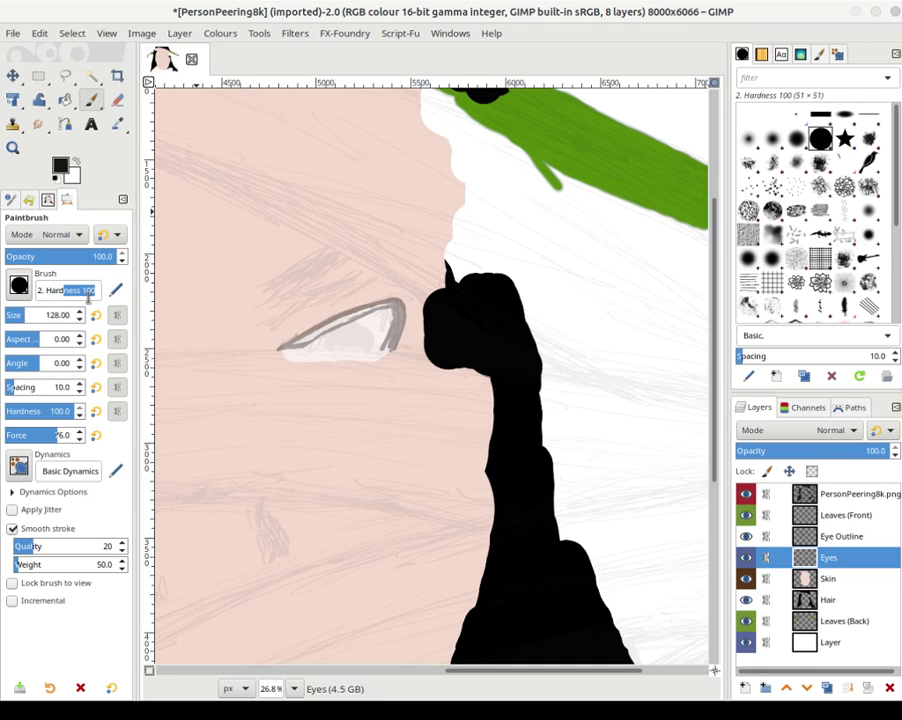
- Set the brush force to 100 and size to 43, and paint a round near-black iris in the right eye
left_click(49, 411)
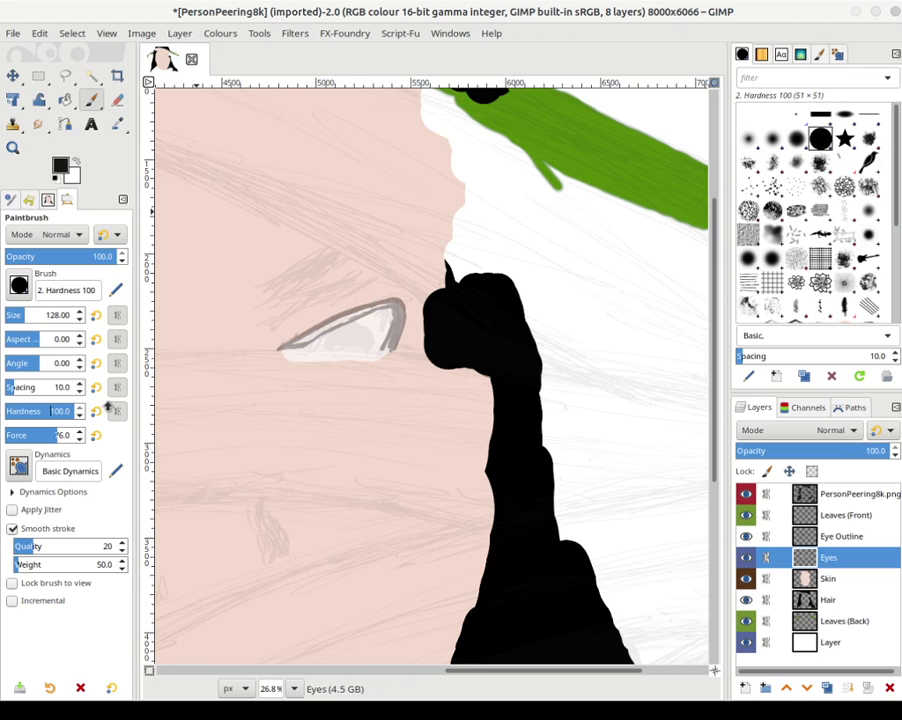
left_click(58, 441)
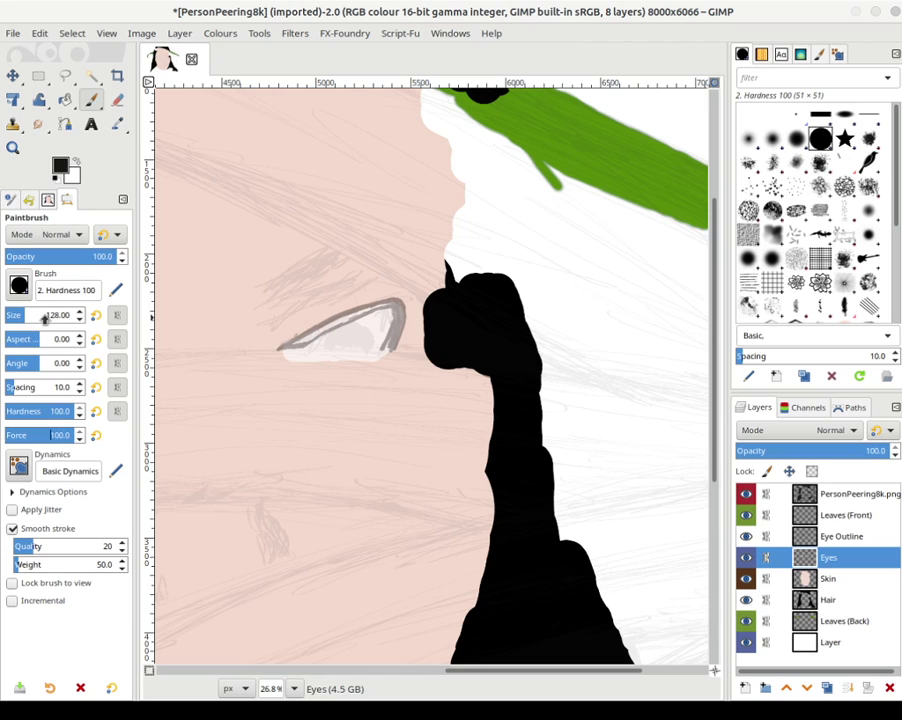
left_click_drag(29, 316, 16, 319)
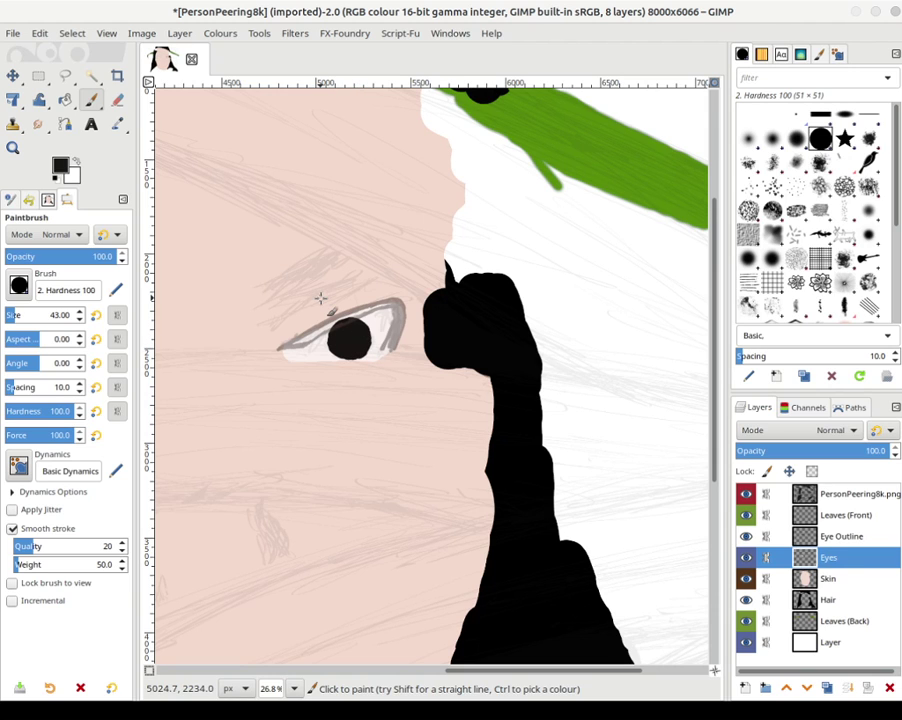
- Paint a round near-black iris in the left eye, reaching from the upper lid's inner line to below the eye white
key("shift+5")
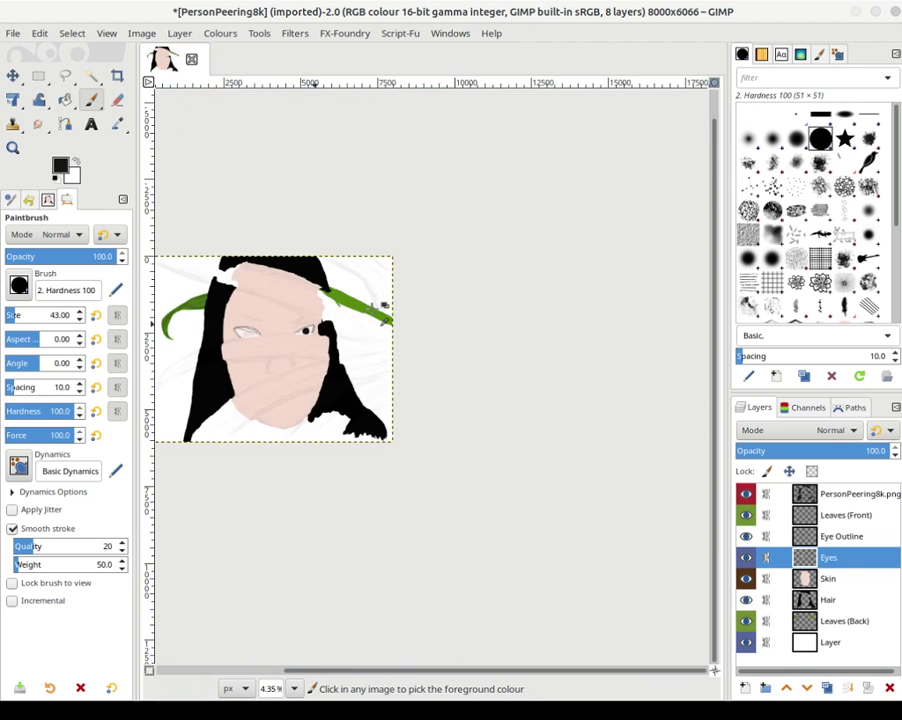
left_click_drag(338, 331, 442, 319)
scroll(417, 333, "up", 2)
scroll(512, 357, "up", 4)
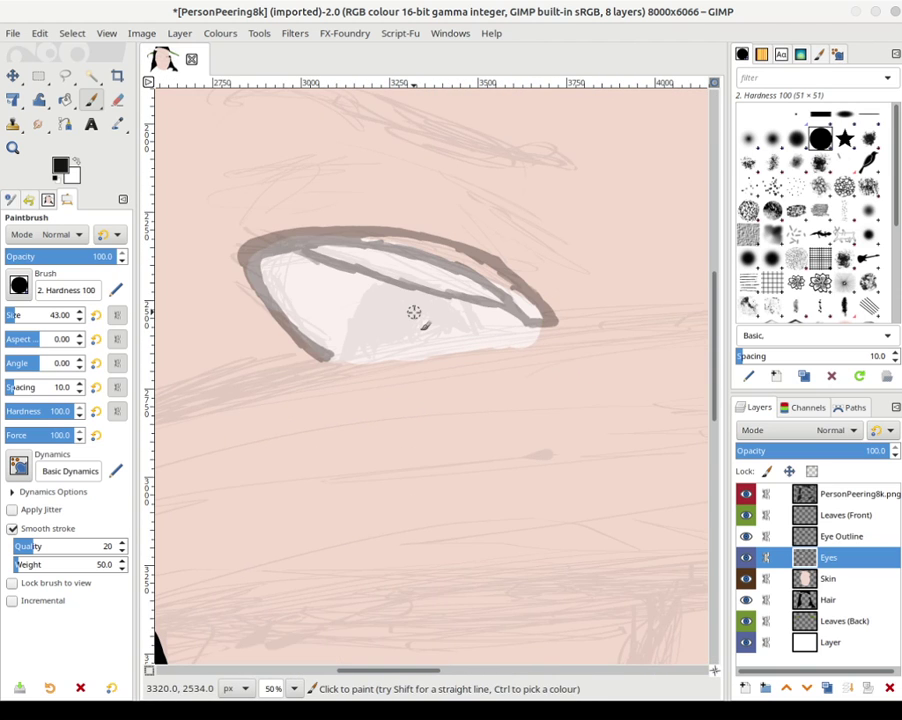
mouse_move(424, 320)
left_mouse_down()
mouse_move(393, 326)
mouse_move(410, 307)
mouse_move(436, 336)
mouse_move(402, 346)
mouse_move(400, 314)
mouse_move(437, 326)
mouse_move(423, 353)
mouse_move(407, 312)
mouse_move(438, 323)
mouse_move(408, 349)
mouse_move(403, 311)
mouse_move(438, 340)
mouse_move(405, 353)
mouse_move(414, 311)
mouse_move(431, 349)
mouse_move(396, 309)
mouse_move(441, 345)
mouse_move(405, 310)
mouse_move(433, 350)
mouse_move(415, 304)
mouse_move(395, 354)
mouse_move(435, 316)
mouse_move(378, 334)
mouse_move(442, 338)
mouse_move(386, 318)
mouse_move(434, 358)
mouse_move(415, 299)
mouse_move(383, 346)
mouse_move(440, 316)
mouse_move(383, 312)
mouse_move(435, 355)
mouse_move(407, 300)
mouse_move(387, 361)
mouse_move(446, 326)
mouse_move(378, 320)
mouse_move(435, 360)
mouse_move(410, 301)
mouse_move(381, 351)
mouse_move(446, 321)
mouse_move(395, 300)
mouse_move(404, 365)
mouse_move(444, 315)
mouse_move(376, 312)
mouse_move(425, 367)
mouse_move(430, 302)
mouse_move(378, 320)
mouse_move(440, 359)
mouse_move(421, 297)
mouse_move(369, 335)
mouse_move(426, 370)
mouse_move(428, 302)
mouse_move(373, 325)
mouse_move(429, 358)
mouse_move(437, 308)
mouse_move(382, 316)
mouse_move(411, 361)
mouse_move(447, 313)
mouse_move(402, 303)
mouse_move(425, 360)
mouse_move(437, 303)
mouse_move(390, 301)
mouse_move(422, 335)
mouse_move(398, 289)
mouse_move(389, 315)
mouse_move(374, 299)
mouse_move(381, 313)
mouse_move(364, 335)
mouse_move(372, 300)
mouse_move(363, 338)
mouse_move(372, 288)
mouse_move(360, 300)
mouse_move(352, 351)
mouse_move(388, 378)
mouse_move(399, 378)
mouse_move(372, 372)
mouse_move(420, 365)
mouse_move(380, 380)
mouse_move(447, 376)
mouse_move(451, 311)
mouse_move(467, 328)
mouse_move(458, 309)
mouse_move(395, 283)
mouse_move(475, 318)
mouse_move(368, 326)
mouse_move(352, 355)
mouse_move(362, 378)
mouse_move(388, 358)
left_mouse_up()
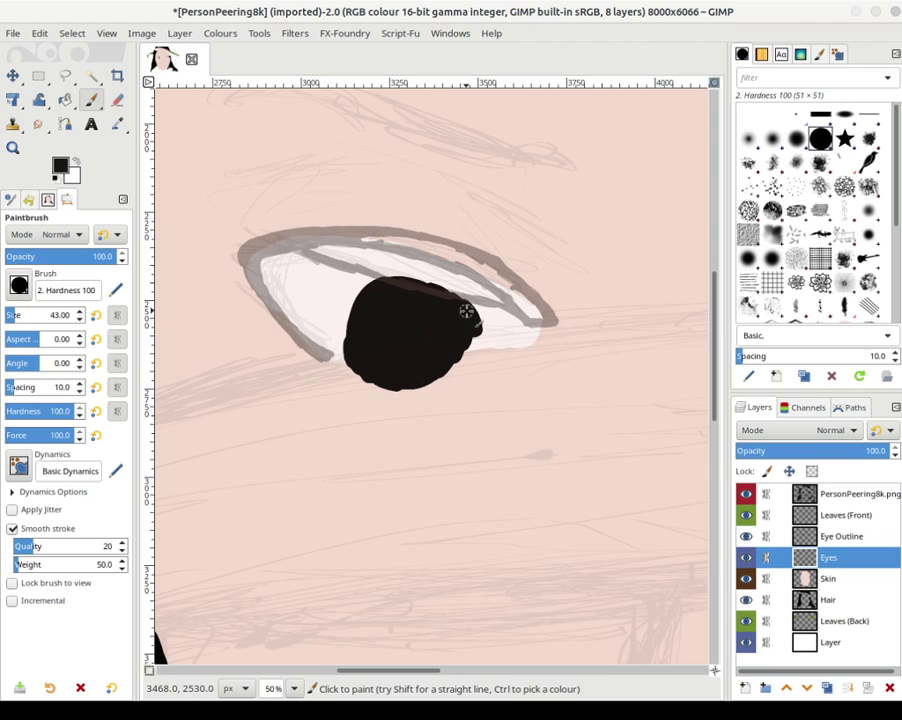
scroll(467, 312, "down", 6, "ctrl")
scroll(467, 312, "up", 1, "ctrl")
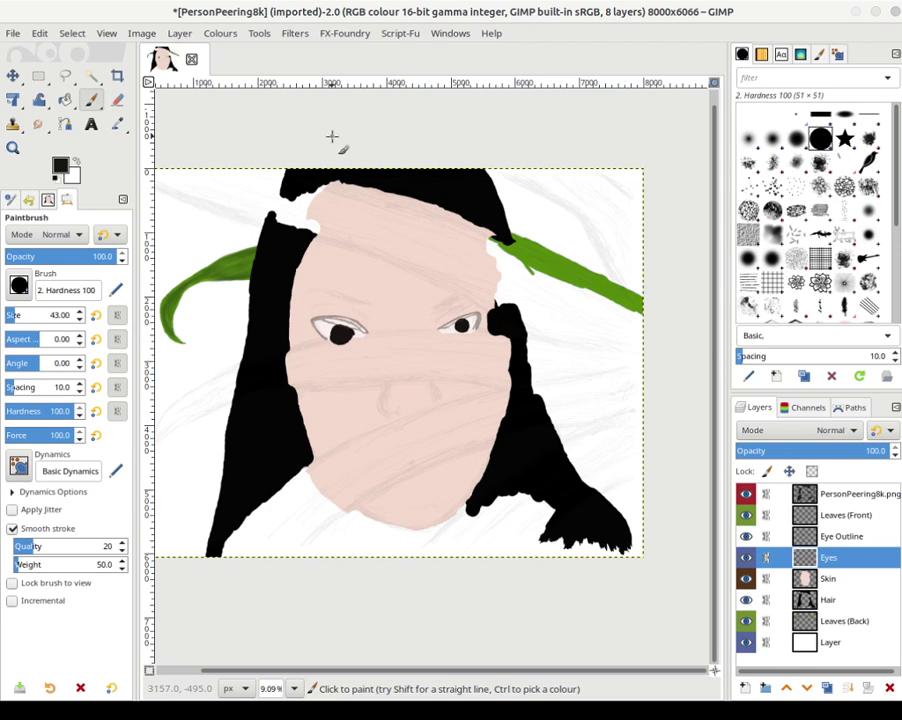
scroll(475, 346, "up", 3)
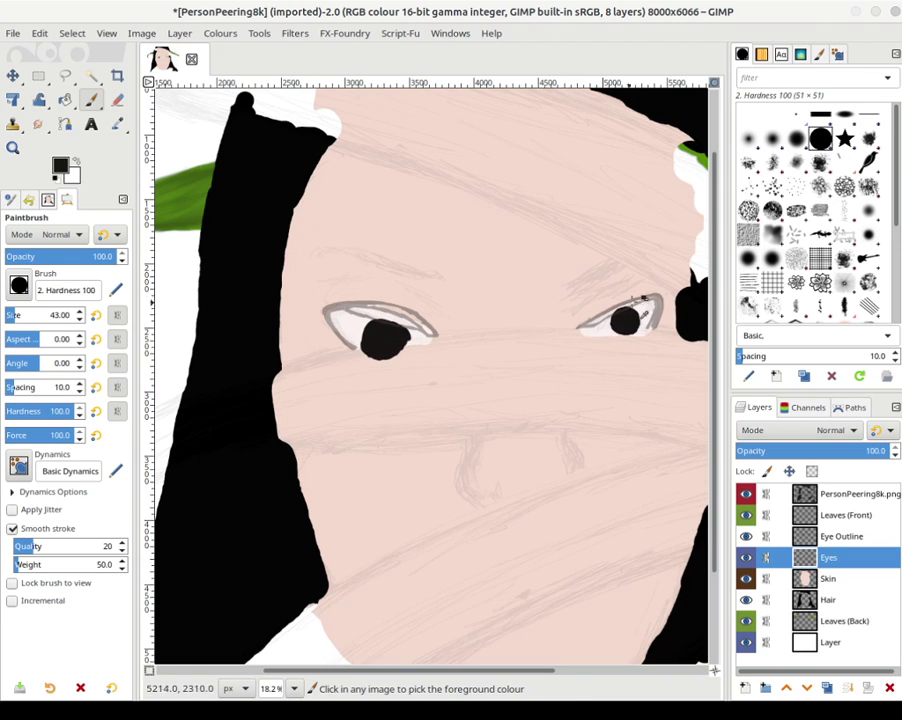
scroll(645, 311, "up", 3)
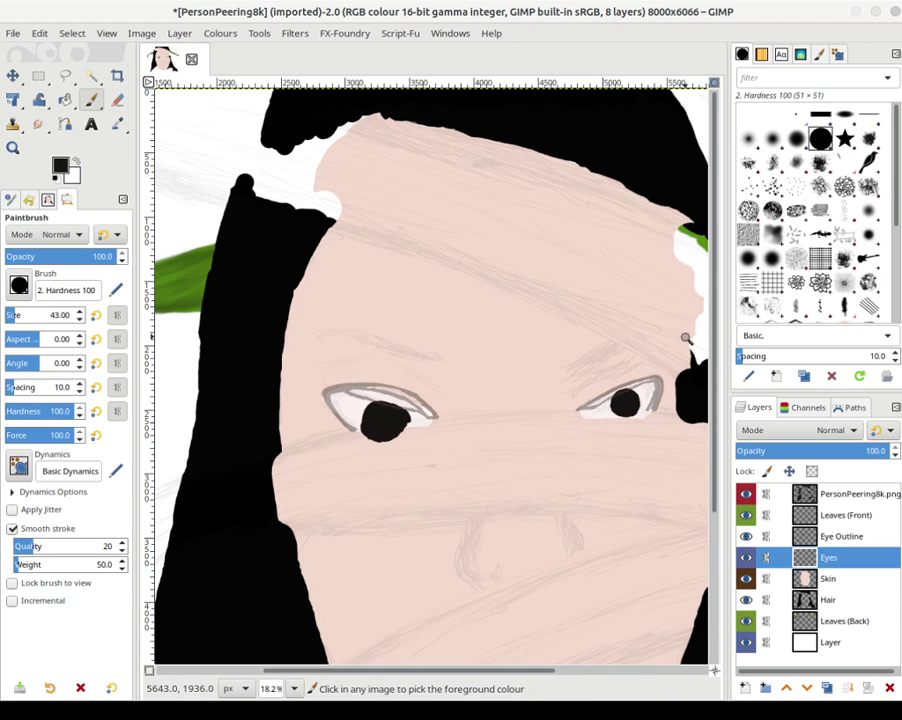
- Enlarge and round the right eye's near-black iris, extending its lower edge slightly below the eye white
scroll(675, 338, "down", 2)
scroll(685, 335, "up", 3)
scroll(685, 335, "up", 2)
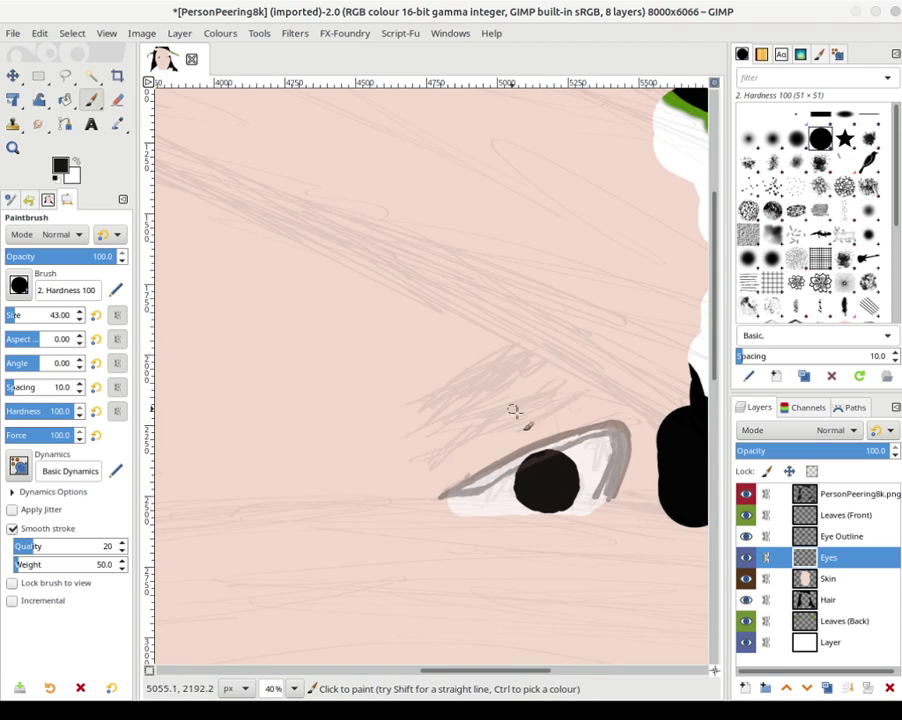
mouse_move(524, 483)
left_mouse_down()
mouse_move(516, 480)
mouse_move(533, 459)
mouse_move(519, 471)
mouse_move(560, 457)
left_mouse_up()
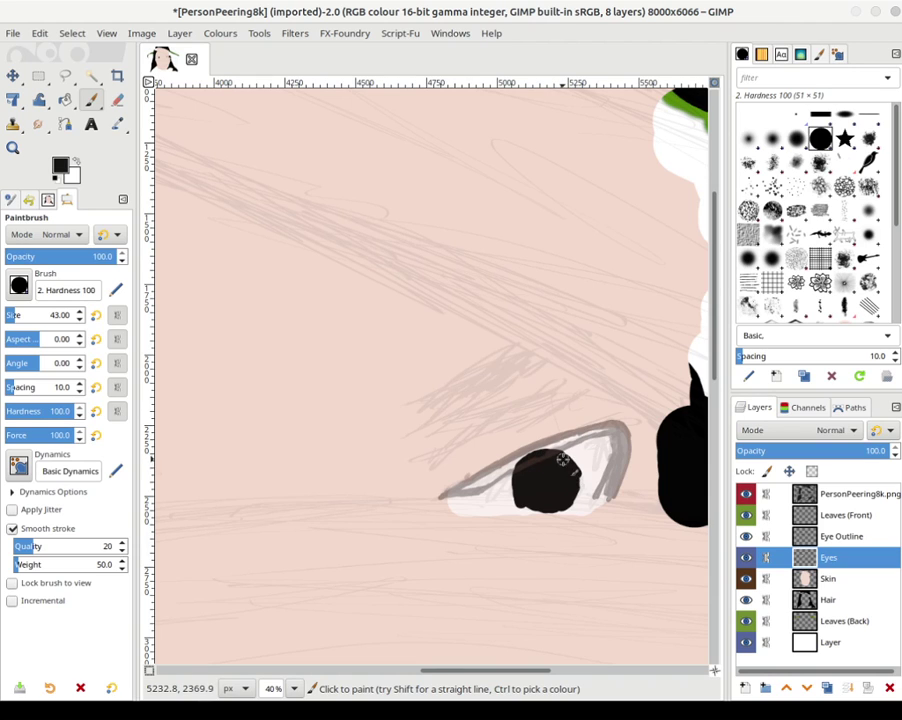
mouse_move(578, 485)
left_mouse_down()
mouse_move(567, 510)
mouse_move(527, 512)
left_mouse_up()
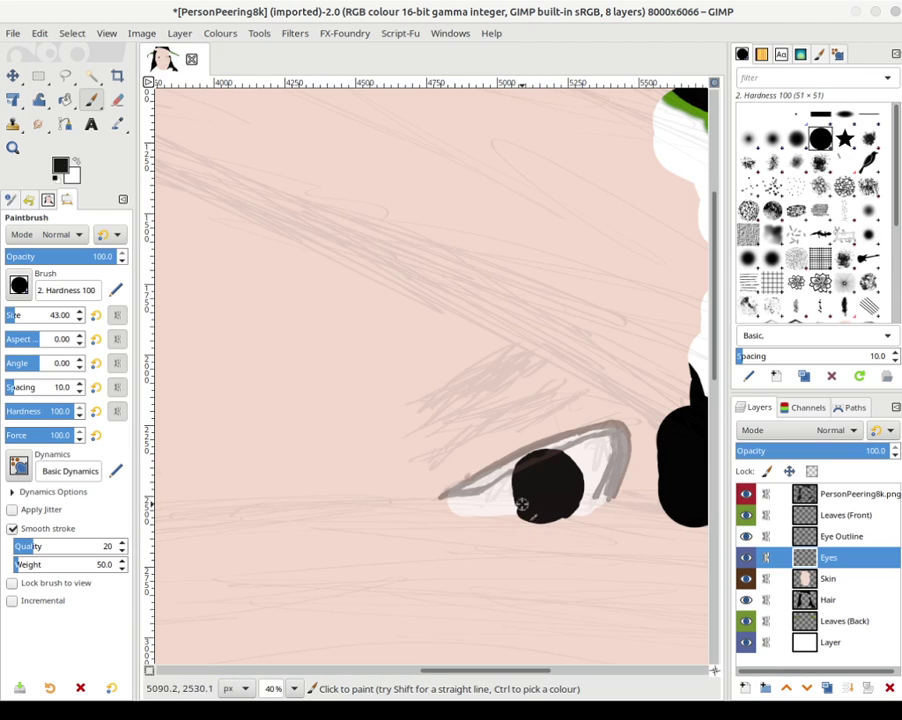
left_click_drag(513, 479, 521, 508)
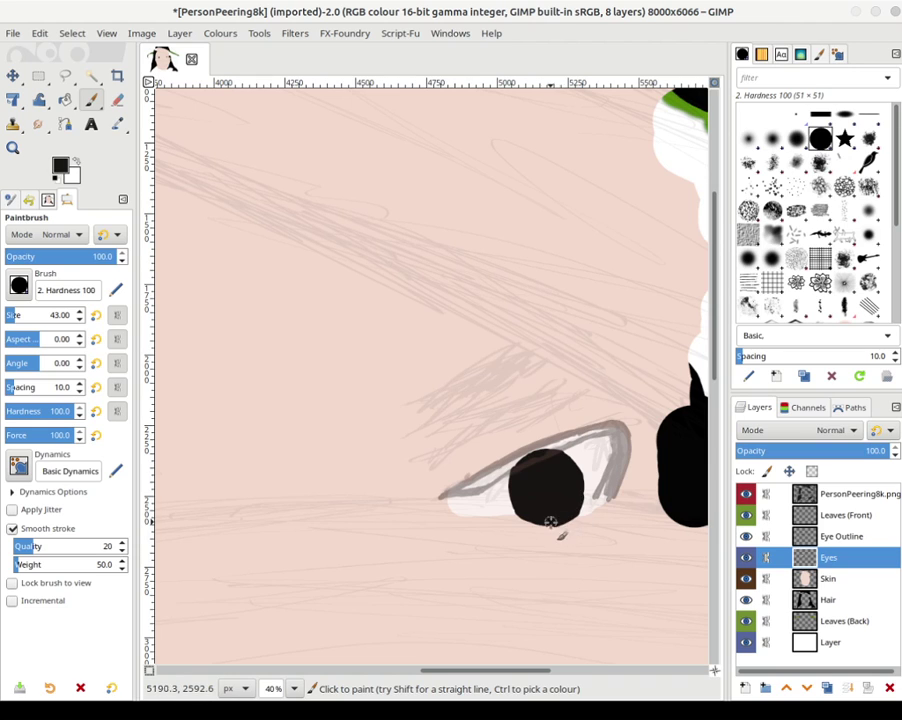
mouse_move(578, 485)
left_mouse_down()
mouse_move(572, 471)
mouse_move(578, 481)
left_mouse_up()
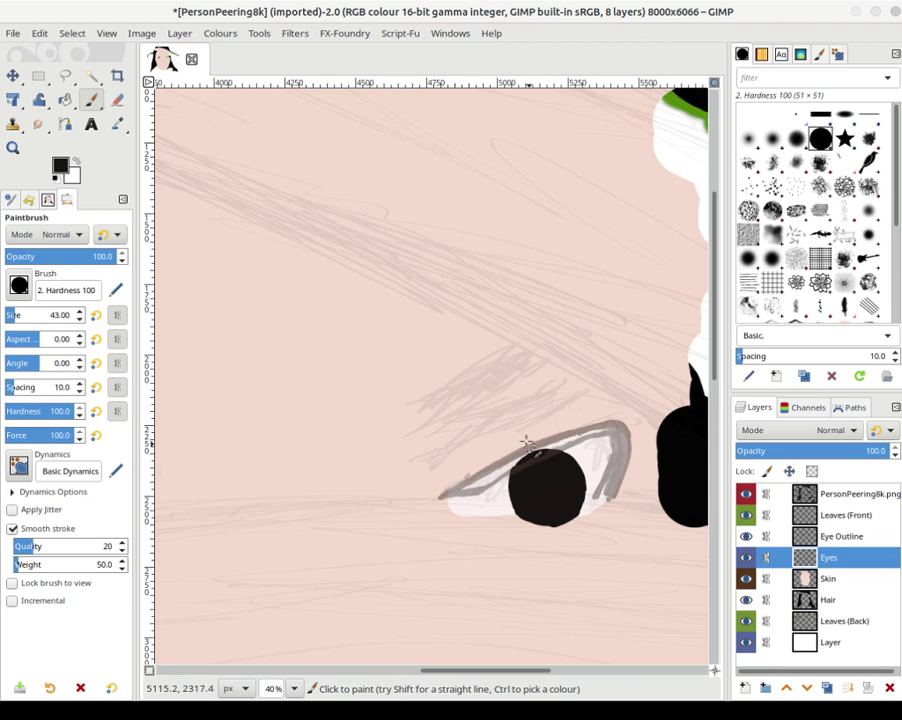
- Widen the left eye's near-black iris along its outer side and smooth its lower edges
scroll(500, 420, "down", 3)
scroll(493, 426, "up", 2)
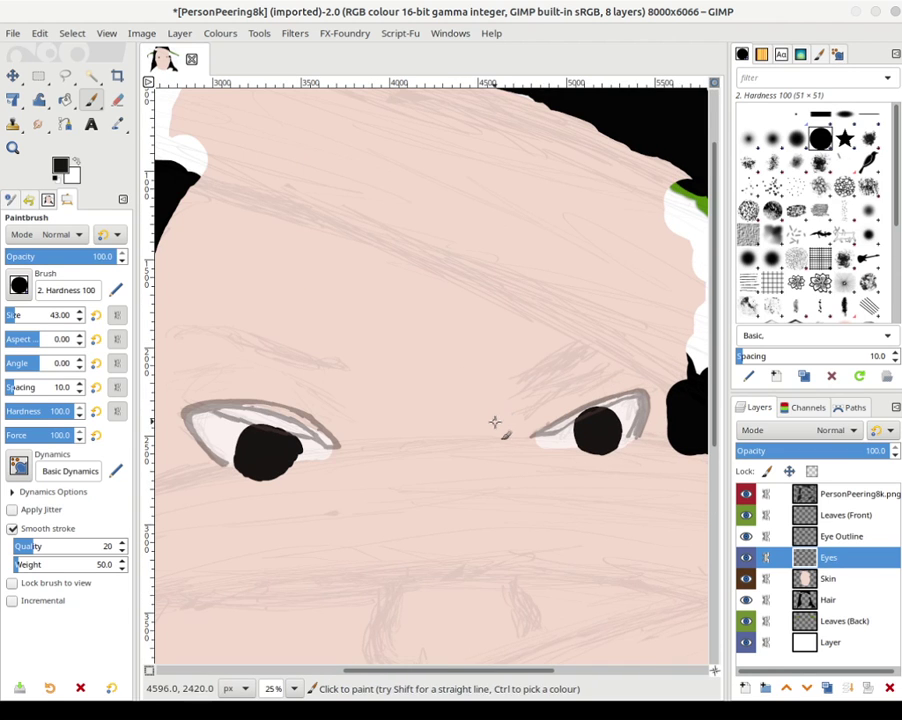
scroll(241, 462, "up", 3)
scroll(296, 445, "up", 4)
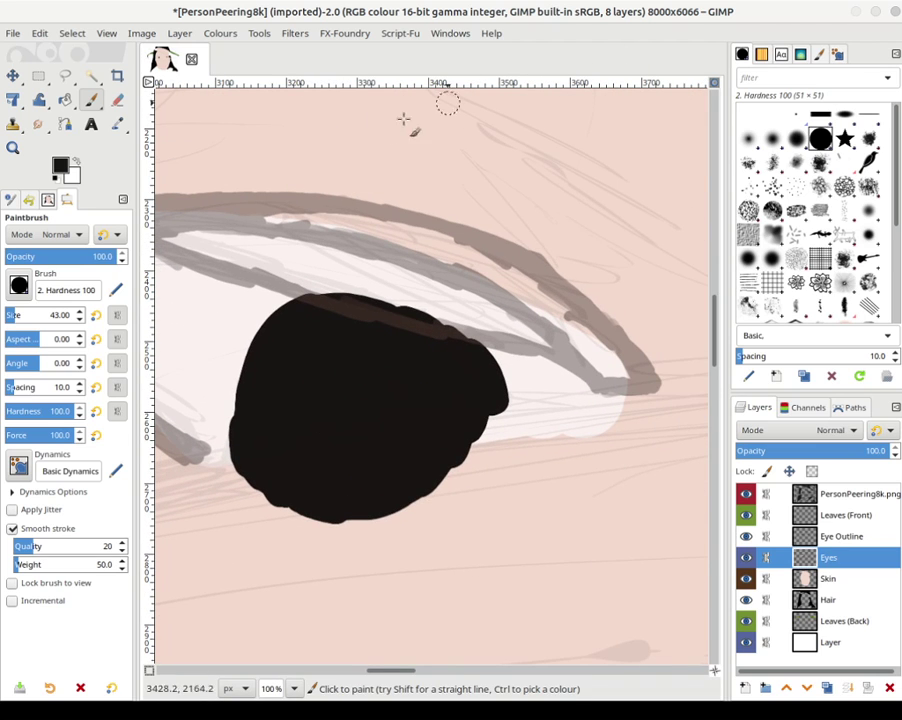
mouse_move(236, 412)
left_mouse_down()
mouse_move(253, 353)
mouse_move(241, 393)
mouse_move(274, 328)
left_mouse_up()
mouse_move(254, 437)
left_mouse_down()
mouse_move(258, 465)
mouse_move(242, 441)
mouse_move(254, 467)
left_mouse_up()
mouse_move(476, 427)
left_mouse_down()
mouse_move(475, 441)
mouse_move(483, 424)
left_mouse_up()
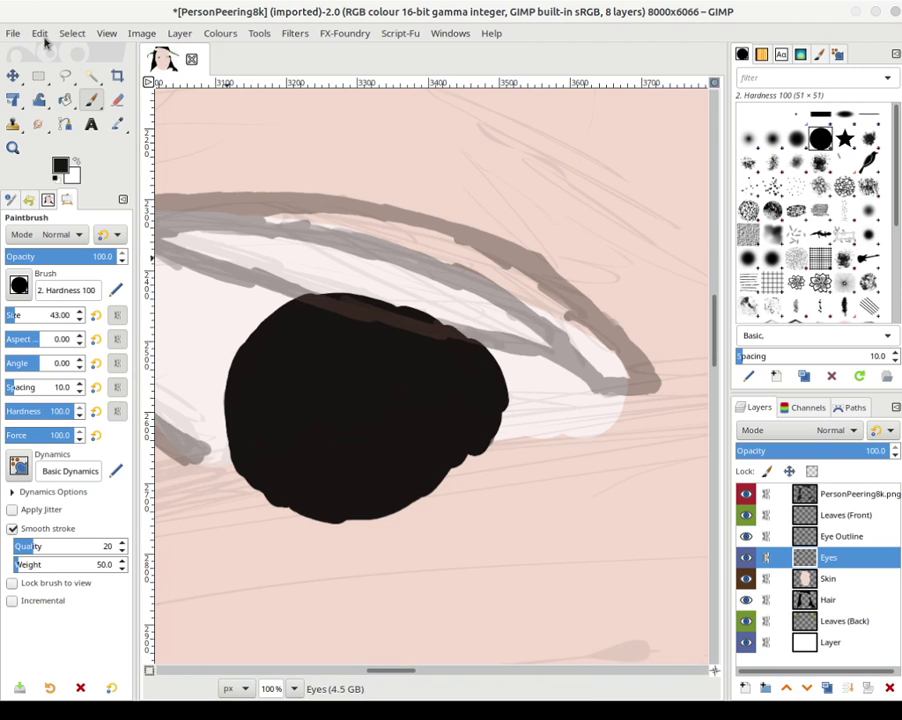
- Erase the excess iris paint on the left eye's inner side and repaint the iris's upper edge in near-black
left_click(118, 101)
mouse_move(563, 408)
left_mouse_down()
mouse_move(485, 340)
mouse_move(497, 371)
mouse_move(481, 329)
mouse_move(501, 412)
mouse_move(501, 392)
mouse_move(498, 438)
mouse_move(504, 400)
mouse_move(493, 446)
mouse_move(492, 363)
mouse_move(490, 372)
mouse_move(466, 325)
mouse_move(487, 391)
mouse_move(487, 444)
mouse_move(474, 340)
mouse_move(457, 326)
mouse_move(472, 355)
mouse_move(432, 313)
mouse_move(440, 320)
mouse_move(405, 302)
mouse_move(430, 314)
mouse_move(458, 349)
mouse_move(475, 387)
mouse_move(475, 454)
mouse_move(487, 420)
mouse_move(451, 321)
mouse_move(385, 290)
mouse_move(345, 285)
mouse_move(395, 290)
left_mouse_up()
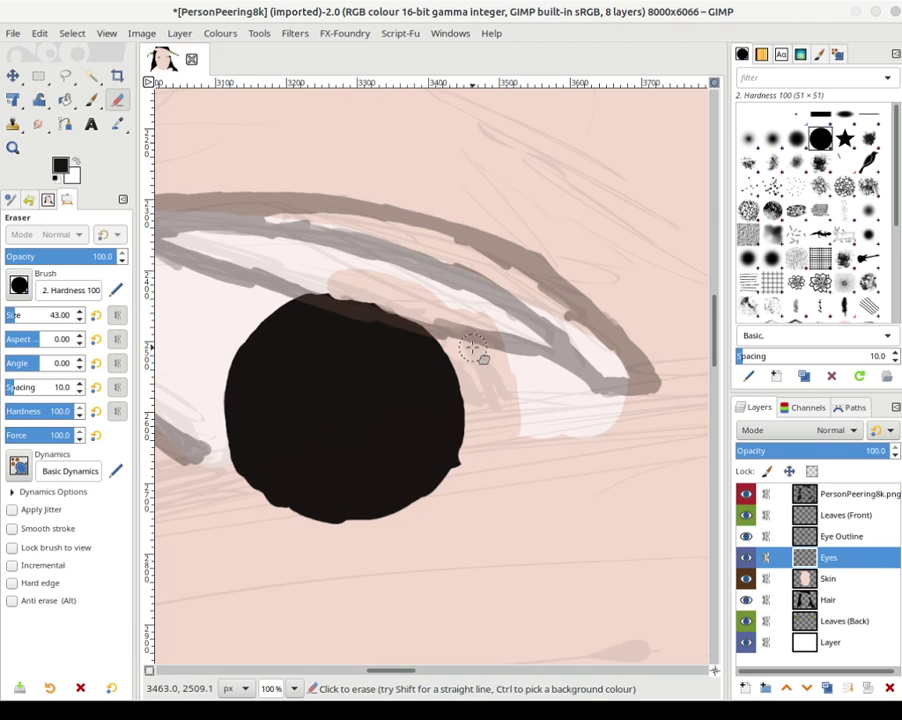
left_click(91, 100)
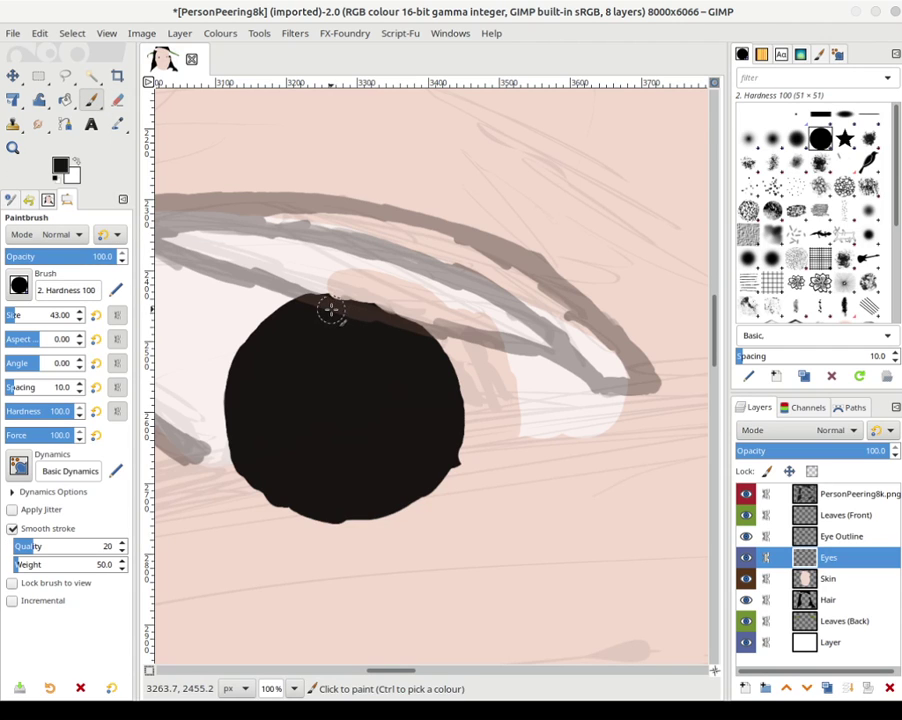
mouse_move(331, 305)
left_mouse_down()
mouse_move(364, 316)
mouse_move(329, 306)
mouse_move(403, 334)
mouse_move(381, 319)
mouse_move(416, 344)
mouse_move(395, 319)
mouse_move(332, 310)
mouse_move(365, 314)
mouse_move(409, 344)
mouse_move(408, 335)
mouse_move(429, 374)
left_mouse_up()
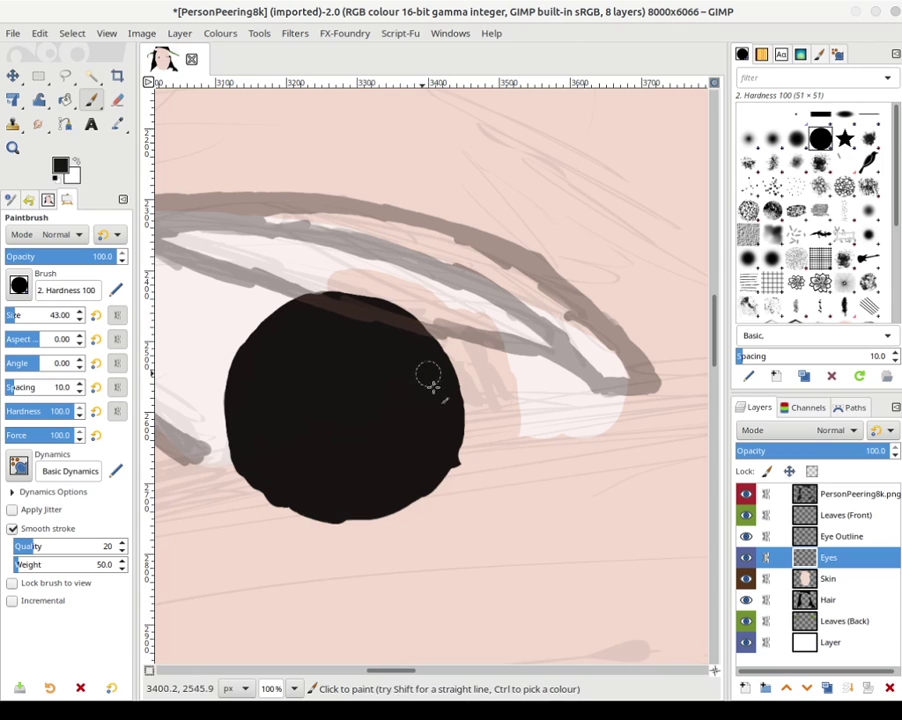
- Set the foreground colour to off-white fcf2f0 and repaint the left eye's white around the iris's inner and lower side
left_click(61, 169)
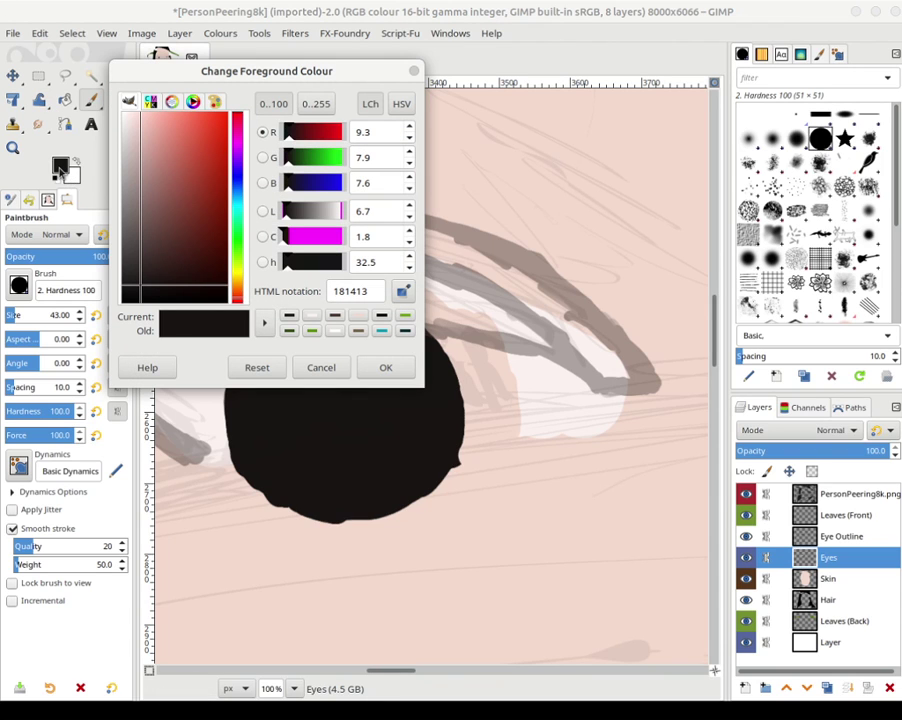
left_click(311, 317)
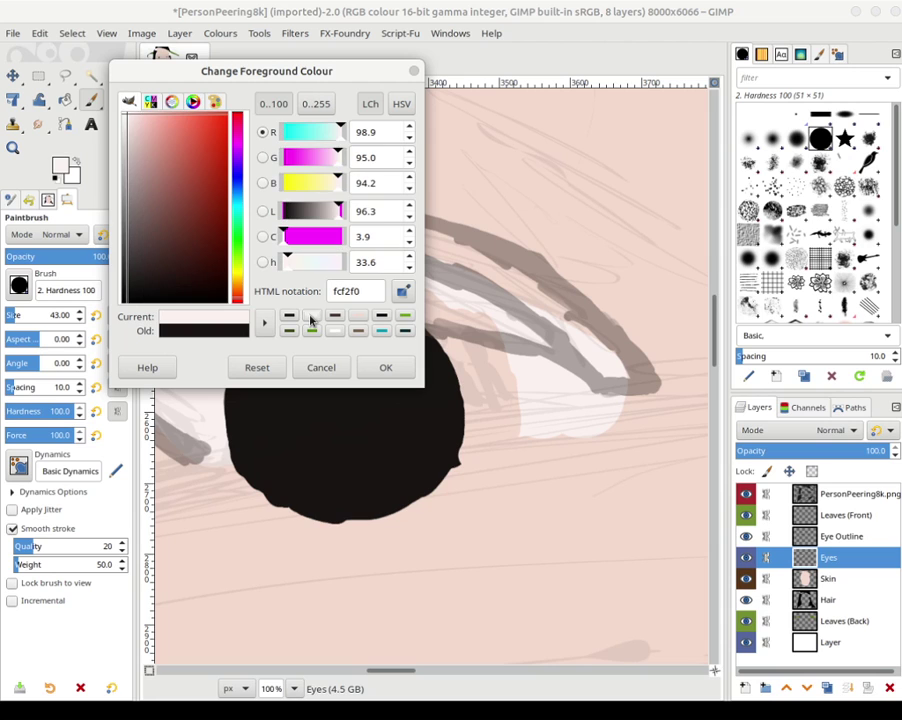
left_click(385, 367)
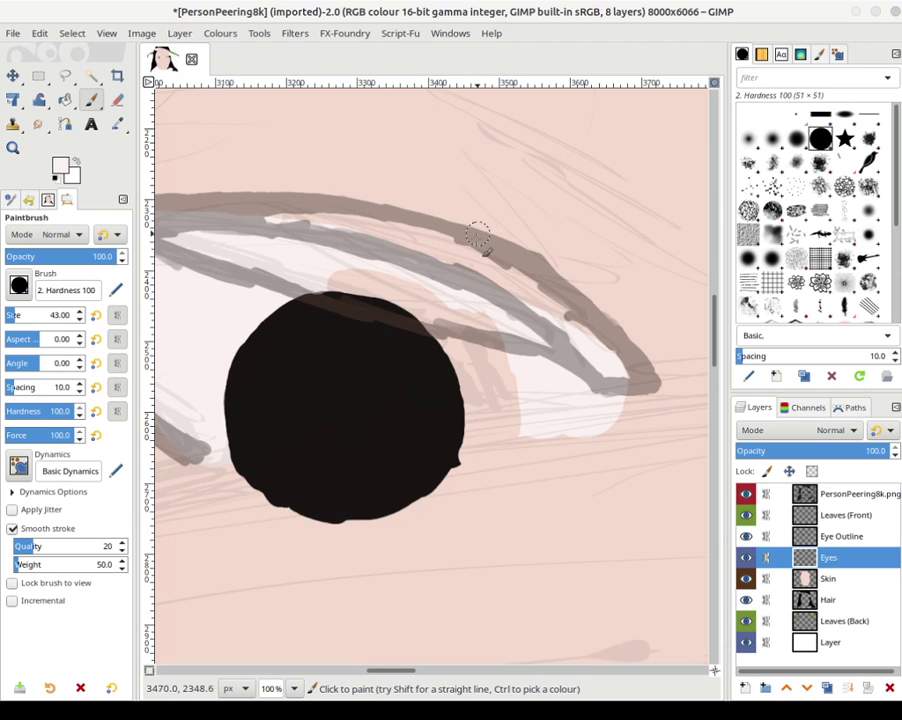
mouse_move(487, 362)
left_mouse_down()
mouse_move(515, 345)
mouse_move(506, 392)
mouse_move(517, 423)
mouse_move(479, 430)
mouse_move(486, 383)
mouse_move(465, 324)
mouse_move(483, 338)
mouse_move(456, 307)
left_mouse_up()
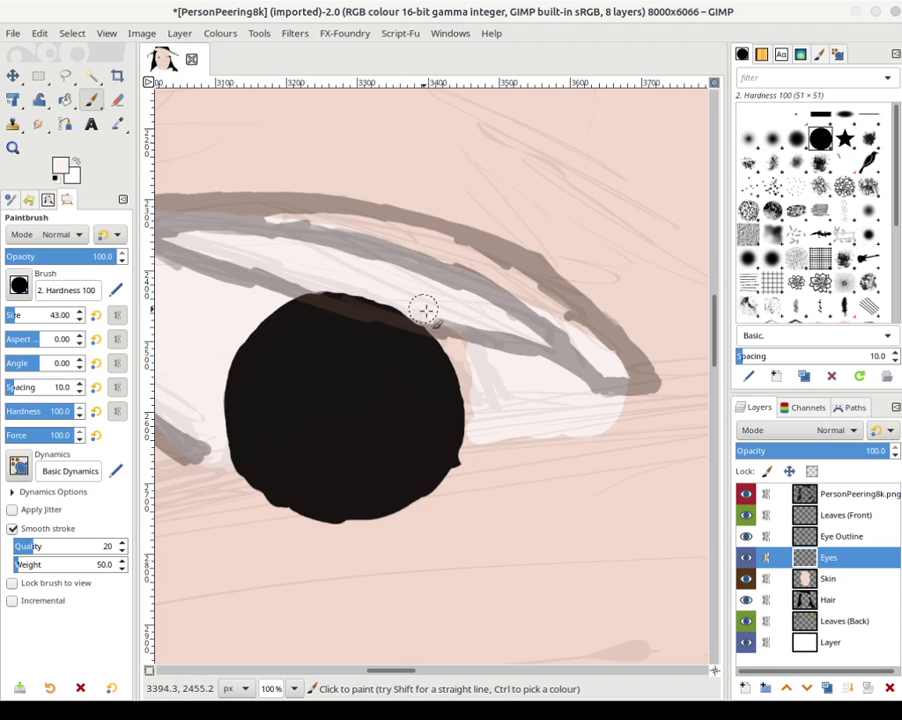
mouse_move(475, 427)
left_mouse_down()
mouse_move(469, 382)
mouse_move(448, 480)
mouse_move(464, 454)
mouse_move(438, 496)
mouse_move(468, 432)
mouse_move(460, 461)
mouse_move(470, 416)
mouse_move(451, 458)
mouse_move(466, 422)
mouse_move(461, 384)
mouse_move(466, 400)
mouse_move(459, 361)
mouse_move(460, 416)
mouse_move(463, 376)
mouse_move(446, 336)
mouse_move(463, 406)
mouse_move(428, 500)
left_mouse_up()
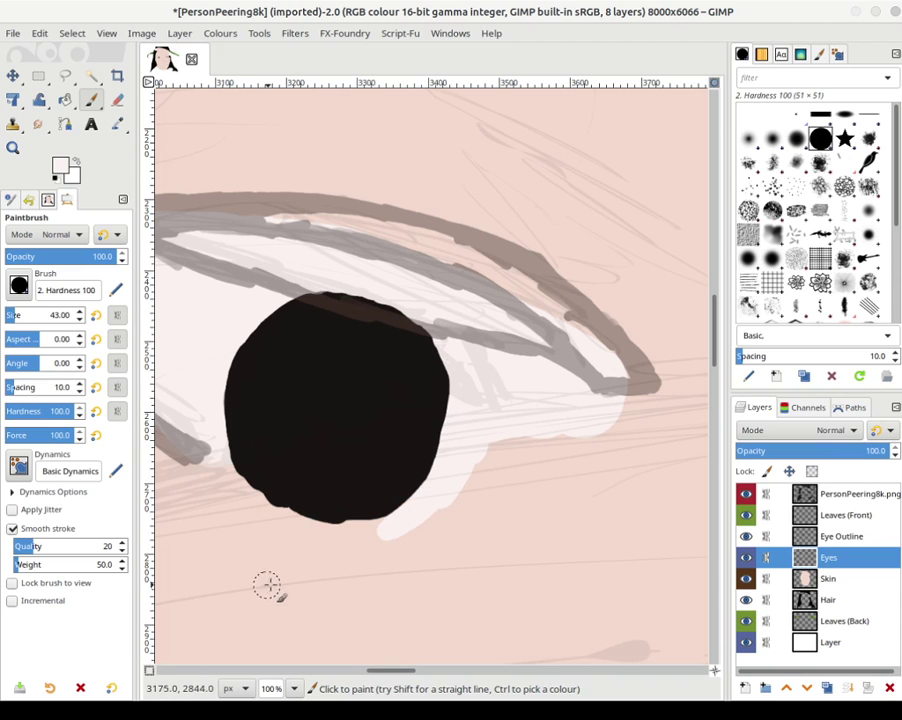
mouse_move(328, 550)
left_mouse_down()
mouse_move(412, 527)
mouse_move(376, 539)
mouse_move(476, 481)
mouse_move(498, 440)
mouse_move(571, 420)
left_mouse_up()
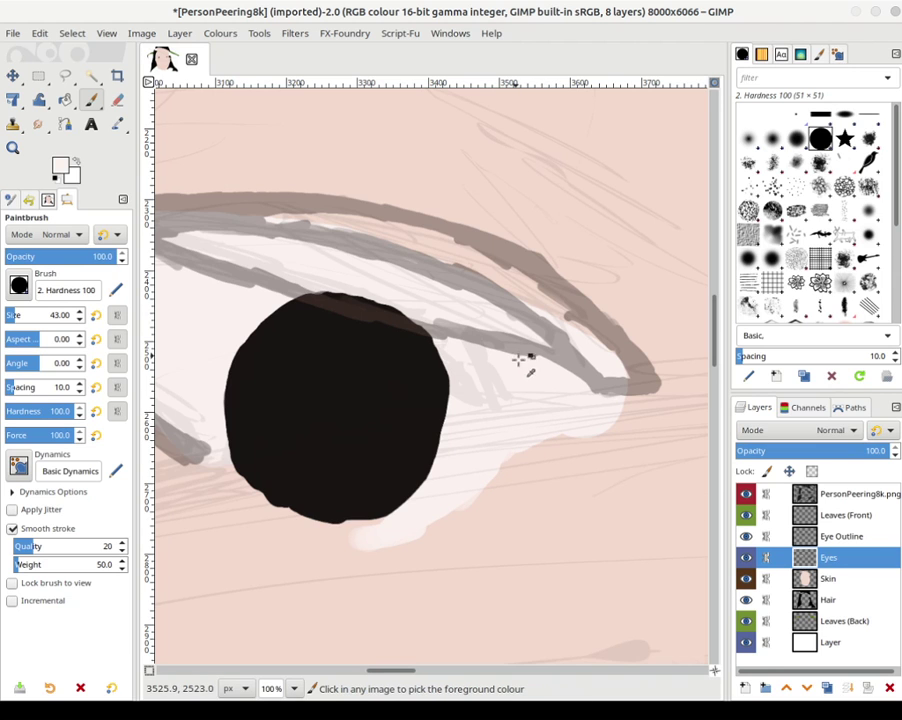
- Add a transparent 8000 × 6066 px layer named Eyelids directly above the Eyes layer
scroll(522, 362, "down", 6, "ctrl")
scroll(613, 368, "right", 5)
scroll(613, 368, "down", 1)
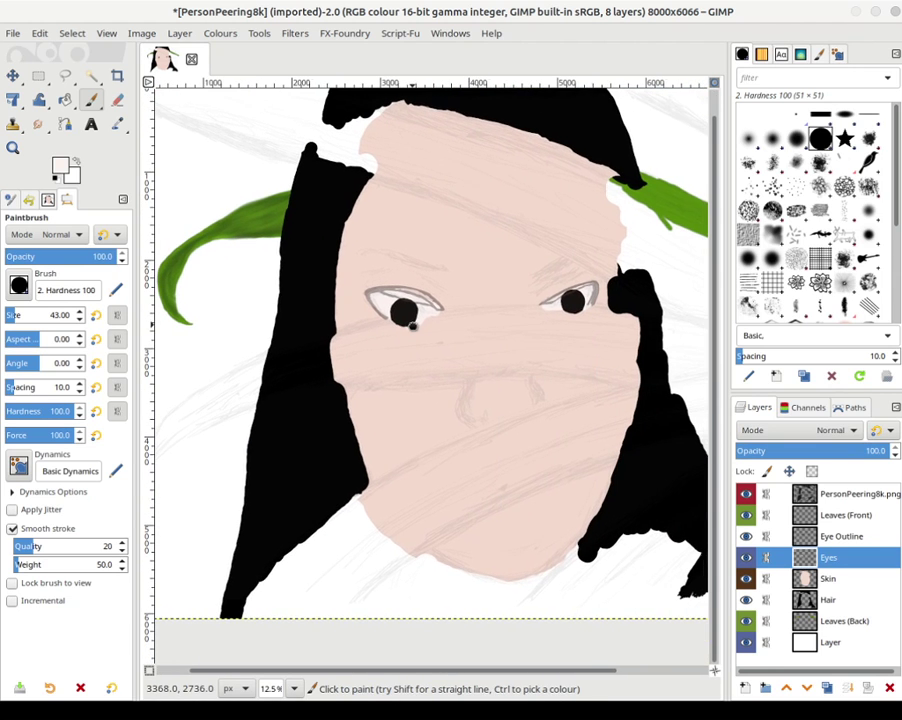
left_click(826, 538)
left_click(818, 559)
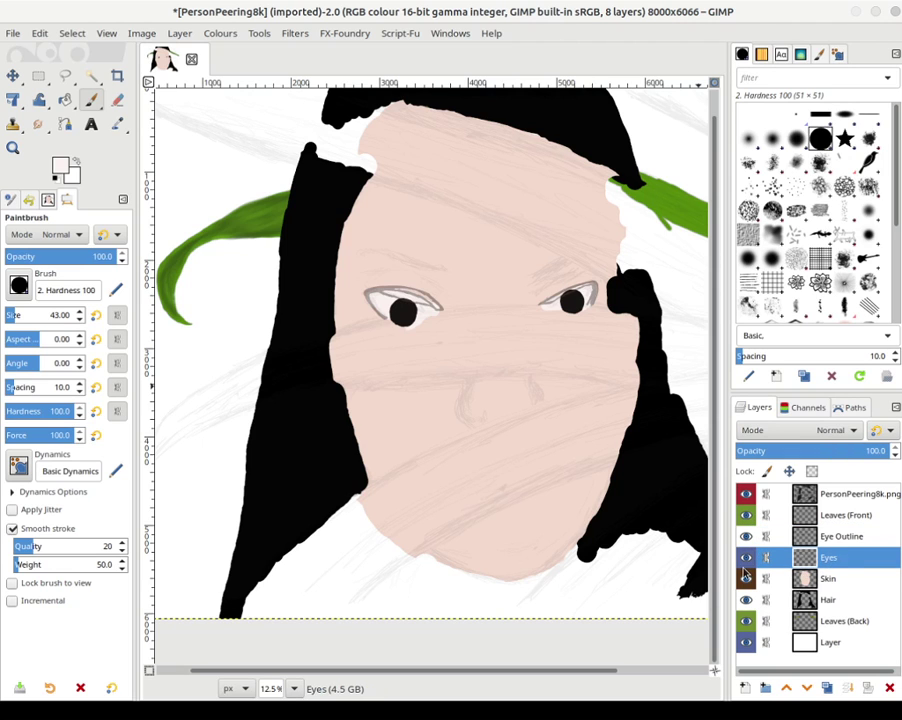
left_click(749, 688)
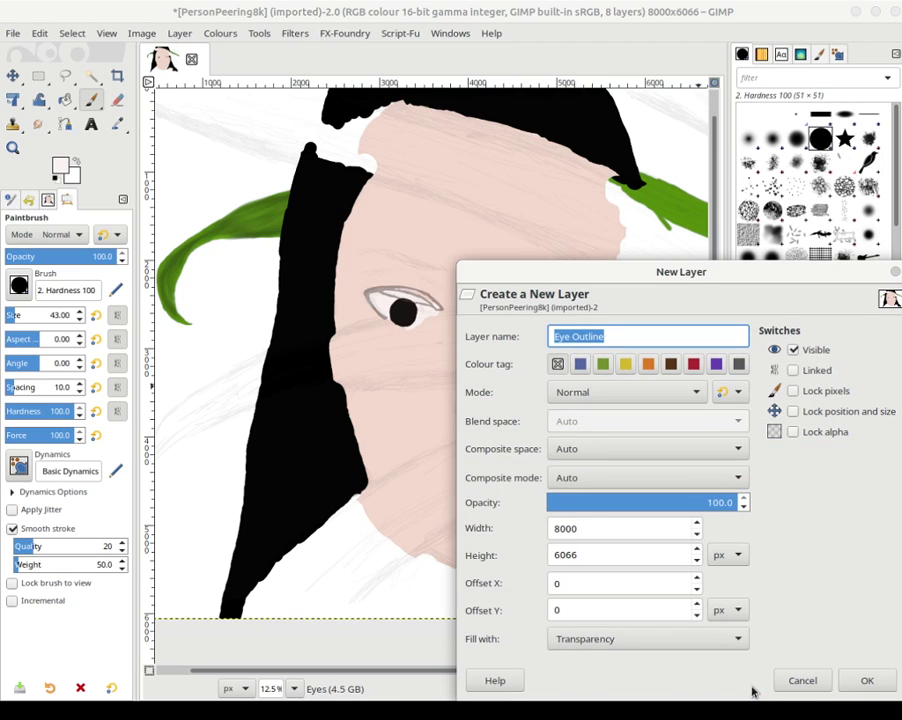
left_click(642, 336)
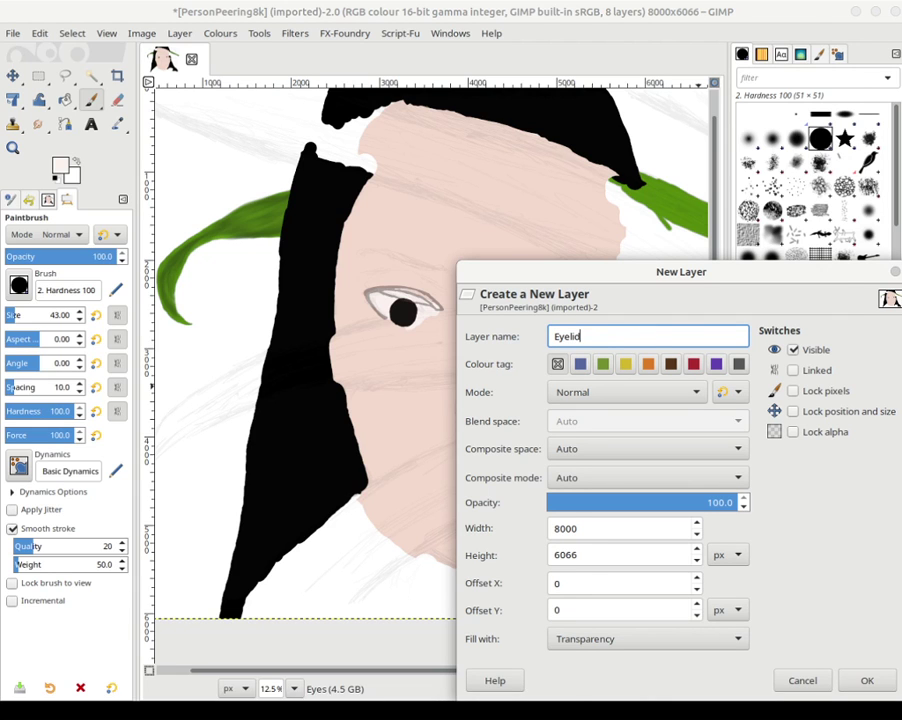
type("s")
key("Return")
- Change the foreground colour to the muted skin tone dfc3b5 for painting the left eyelid
key("shift+2")
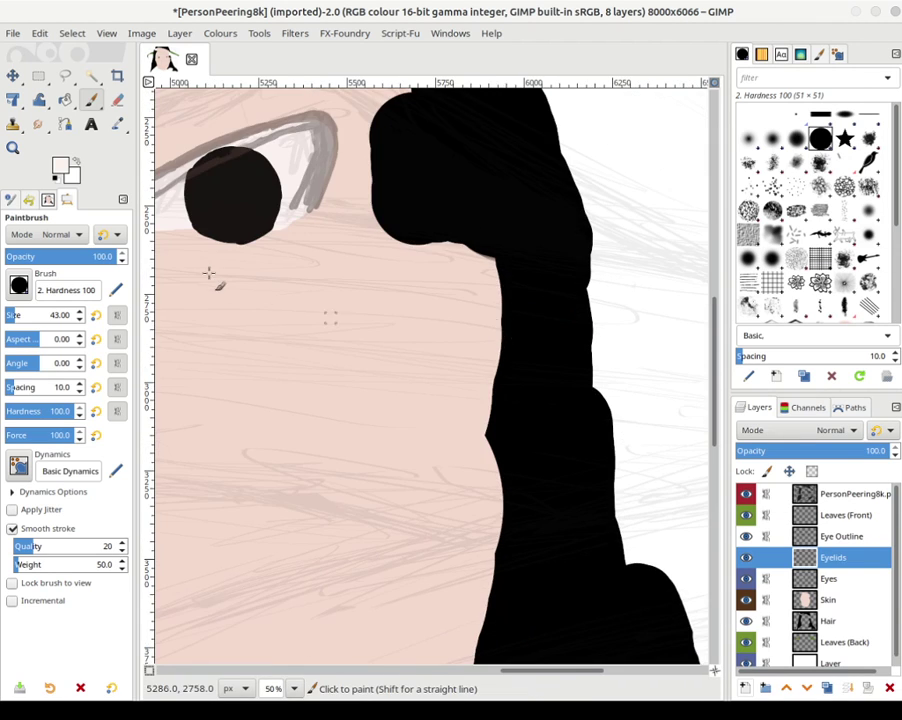
mouse_move(208, 272)
left_mouse_down()
mouse_move(240, 270)
mouse_move(601, 376)
left_mouse_up()
left_click_drag(264, 298, 550, 360)
mouse_move(260, 338)
left_mouse_down()
mouse_move(420, 368)
mouse_move(351, 342)
left_mouse_up()
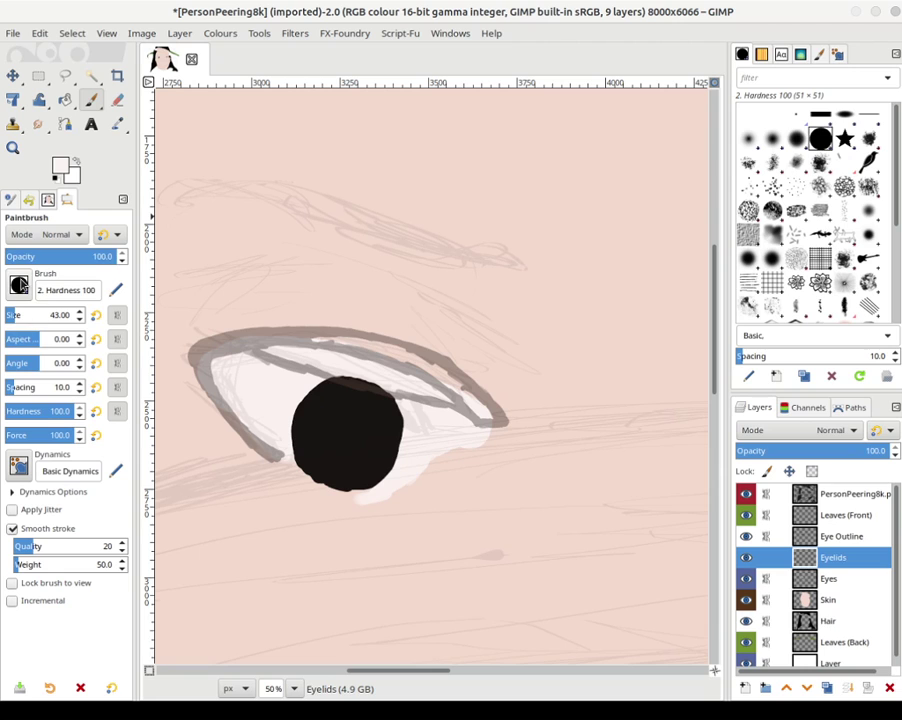
left_click(57, 172)
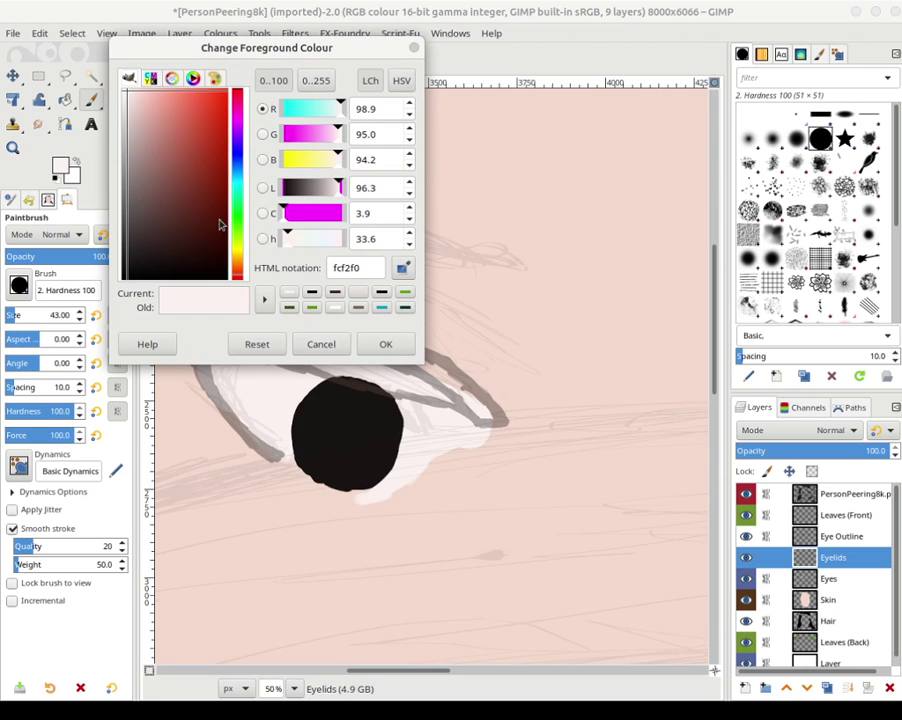
left_click_drag(235, 281, 240, 272)
left_click_drag(158, 158, 143, 118)
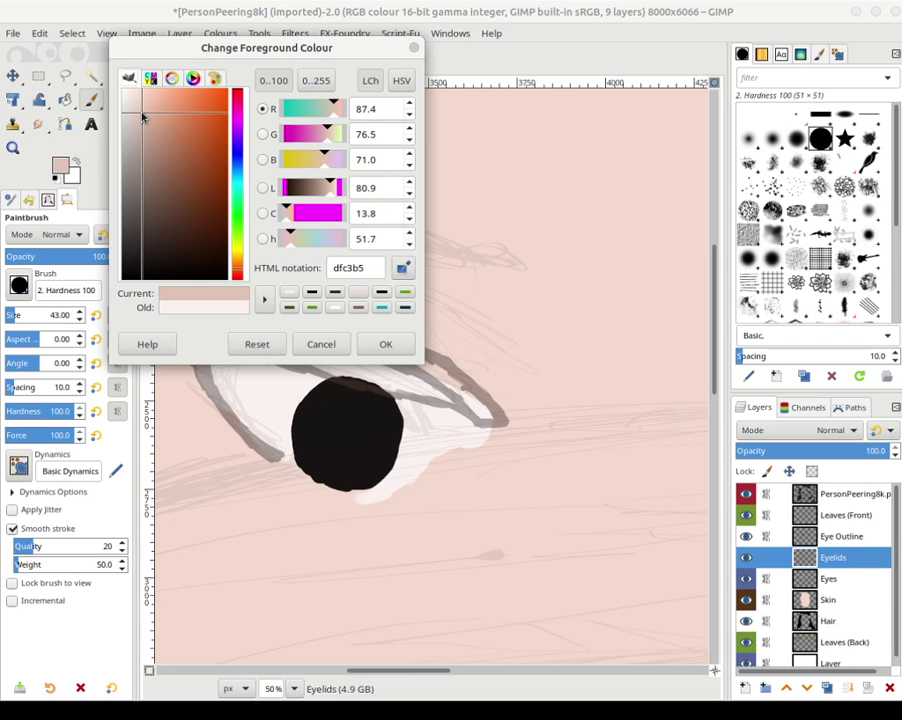
left_click(384, 343)
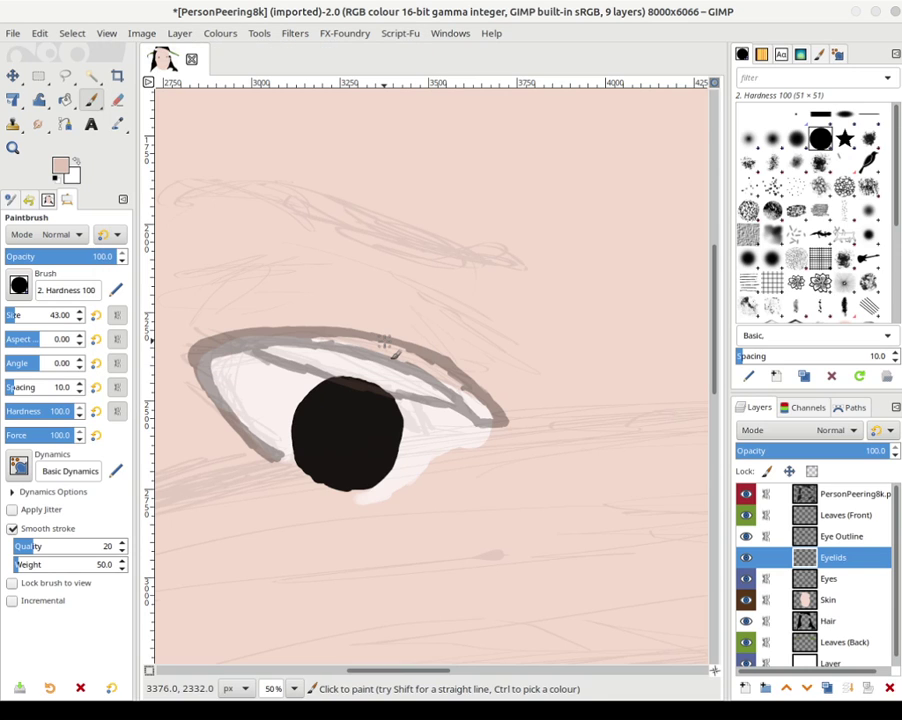
- Fill the left eye's upper eyelid with the muted skin tone between the outline strokes, from outer to inner corner
left_click(316, 353)
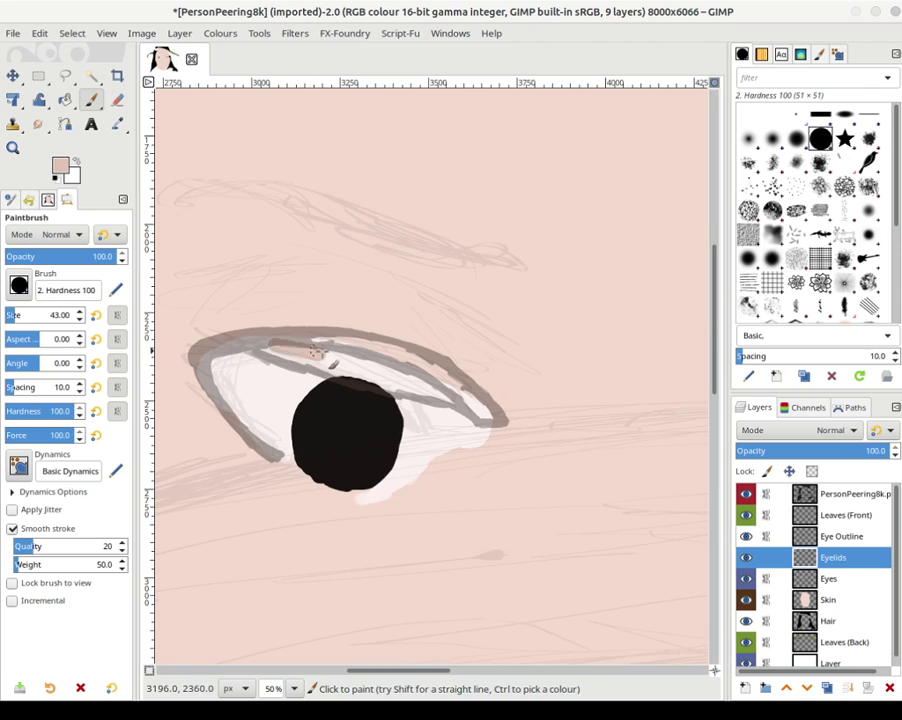
left_click_drag(332, 363, 294, 354)
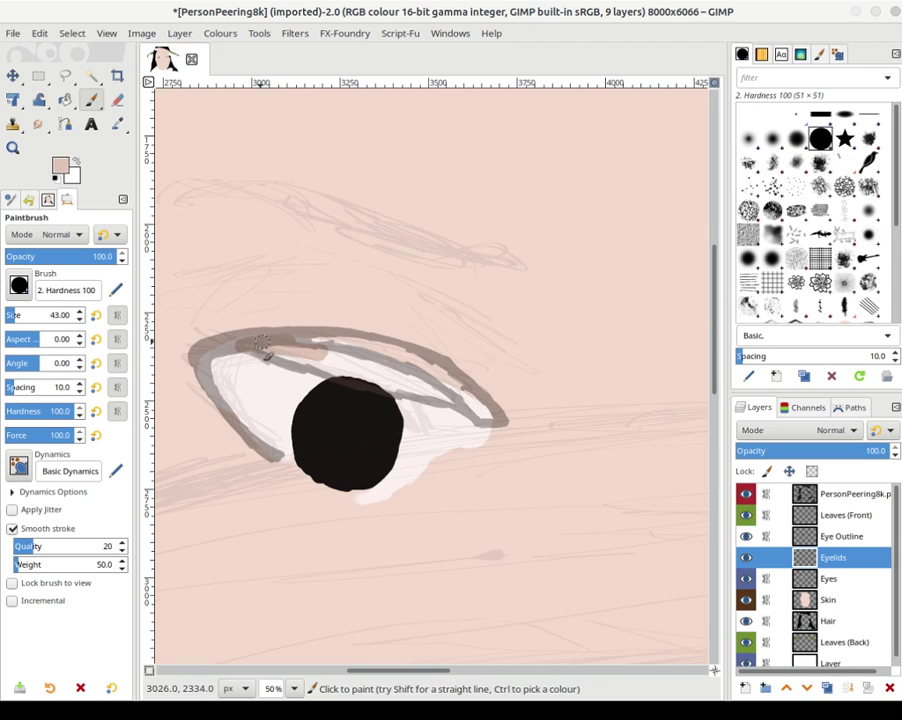
mouse_move(240, 343)
left_mouse_down()
mouse_move(441, 387)
mouse_move(486, 414)
mouse_move(452, 396)
mouse_move(460, 392)
mouse_move(454, 383)
mouse_move(365, 349)
mouse_move(355, 354)
mouse_move(390, 372)
left_mouse_up()
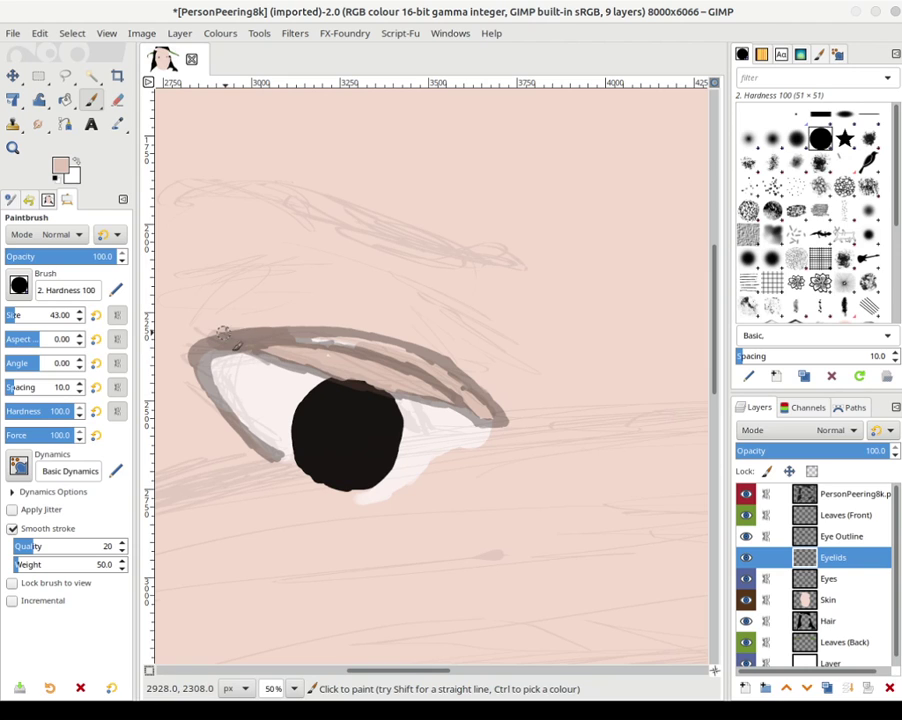
left_click_drag(222, 332, 331, 341)
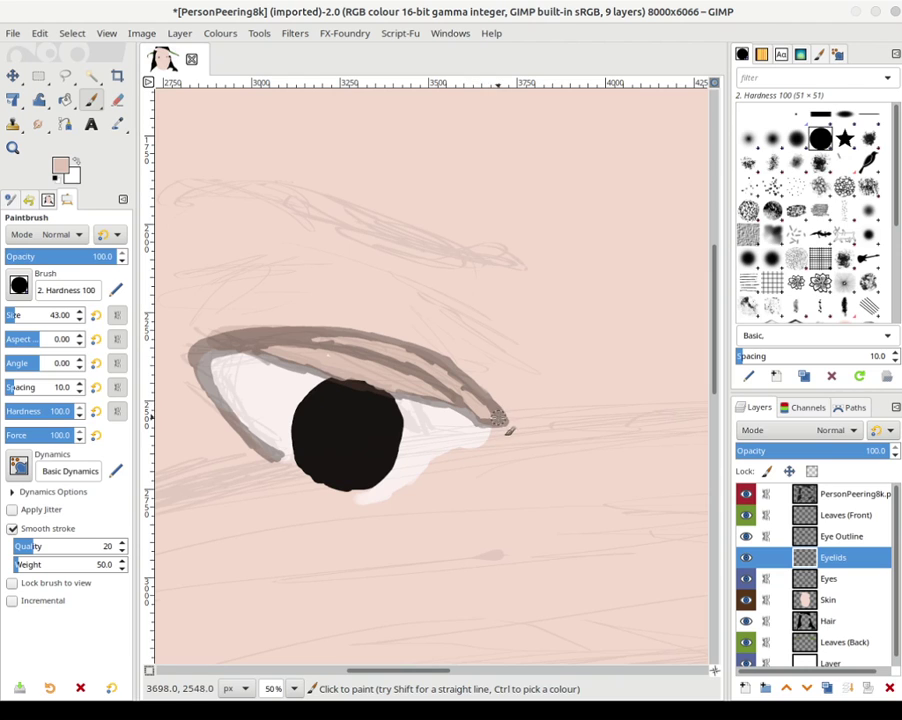
left_click_drag(492, 411, 460, 375)
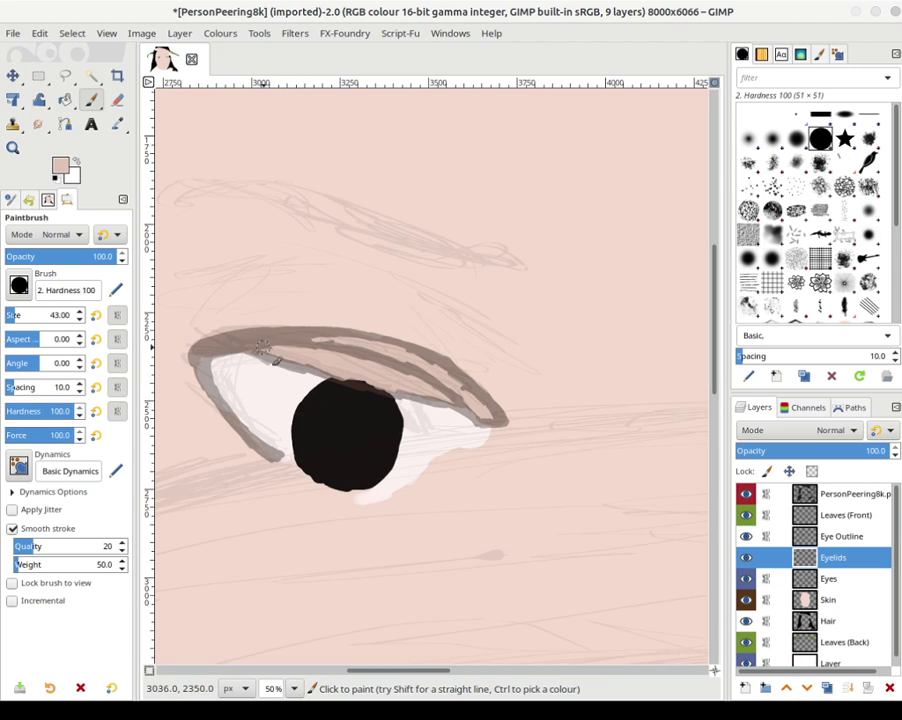
- Extend the eyelid colour over the iris's top and both corners of the left eye, and along the lower lid to beneath the iris
left_click_drag(269, 353, 433, 398)
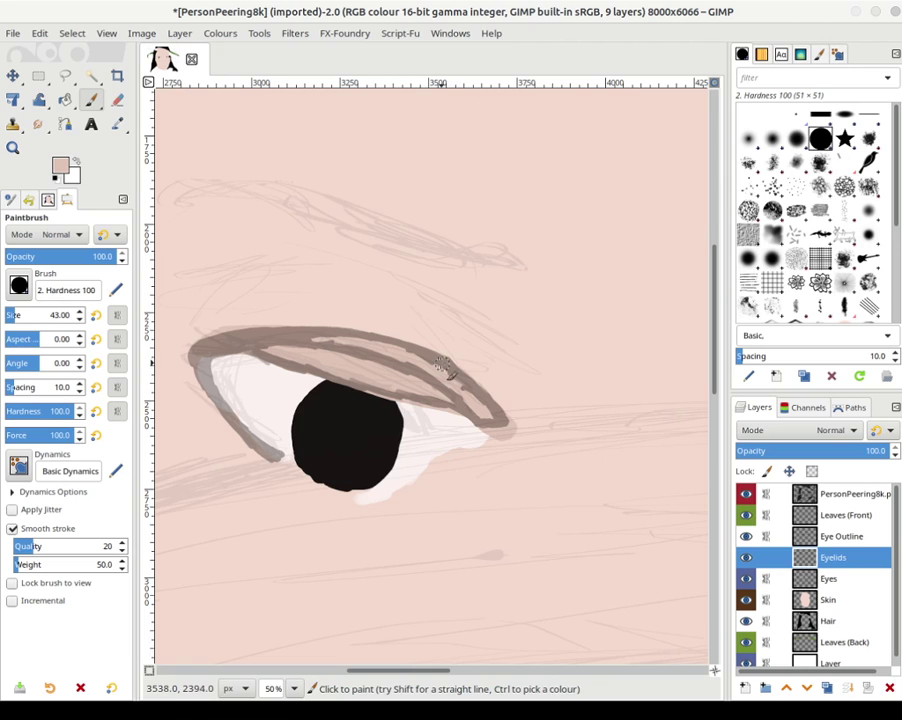
mouse_move(498, 415)
left_mouse_down()
mouse_move(479, 389)
mouse_move(291, 306)
mouse_move(255, 368)
left_mouse_up()
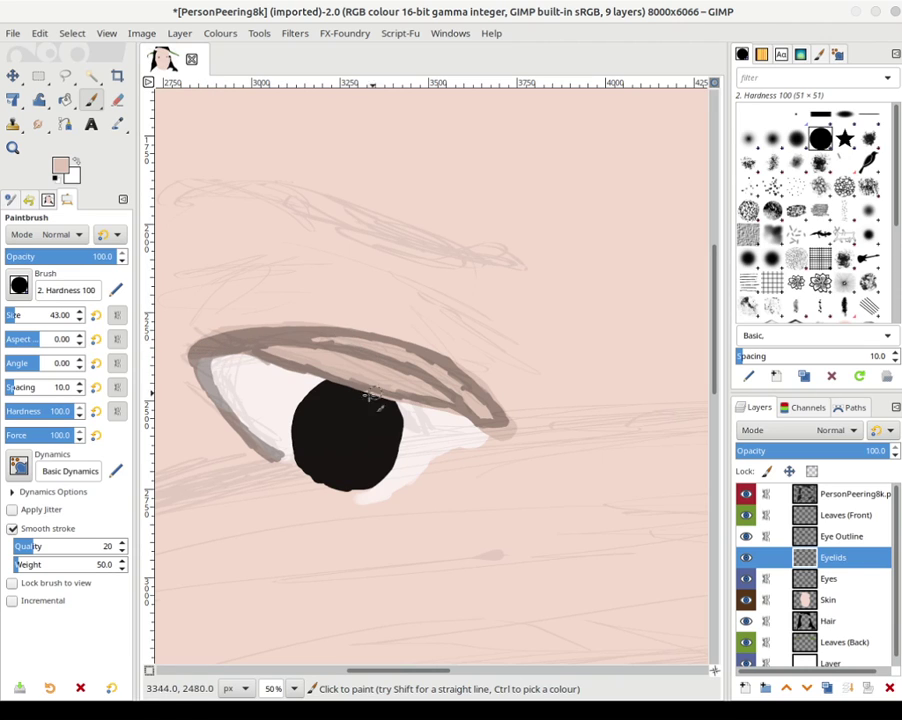
mouse_move(206, 378)
left_mouse_down()
mouse_move(220, 415)
mouse_move(229, 403)
mouse_move(216, 400)
left_mouse_up()
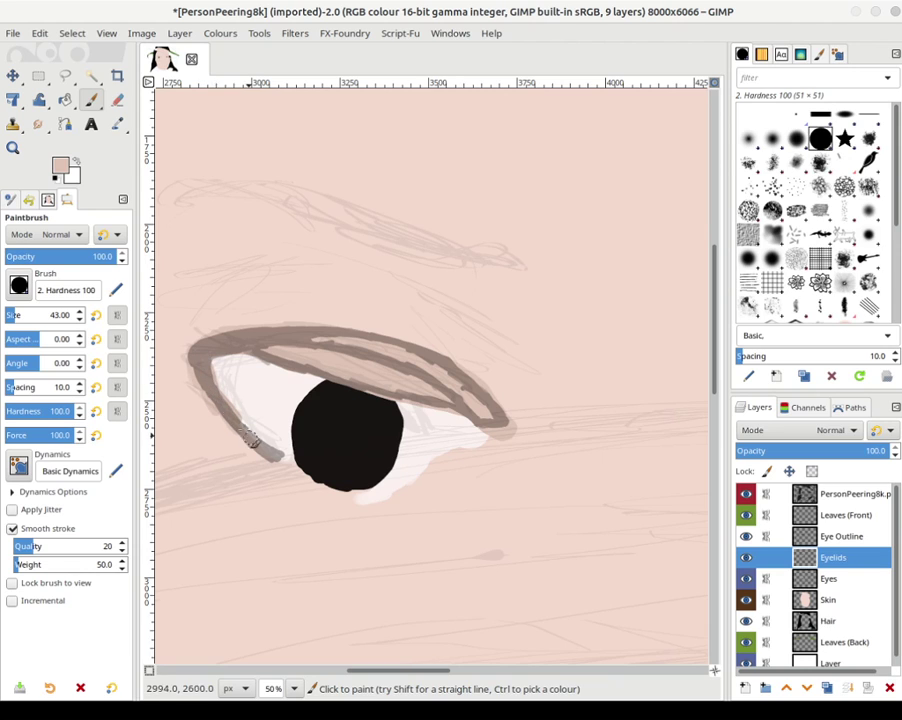
left_click_drag(249, 440, 262, 452)
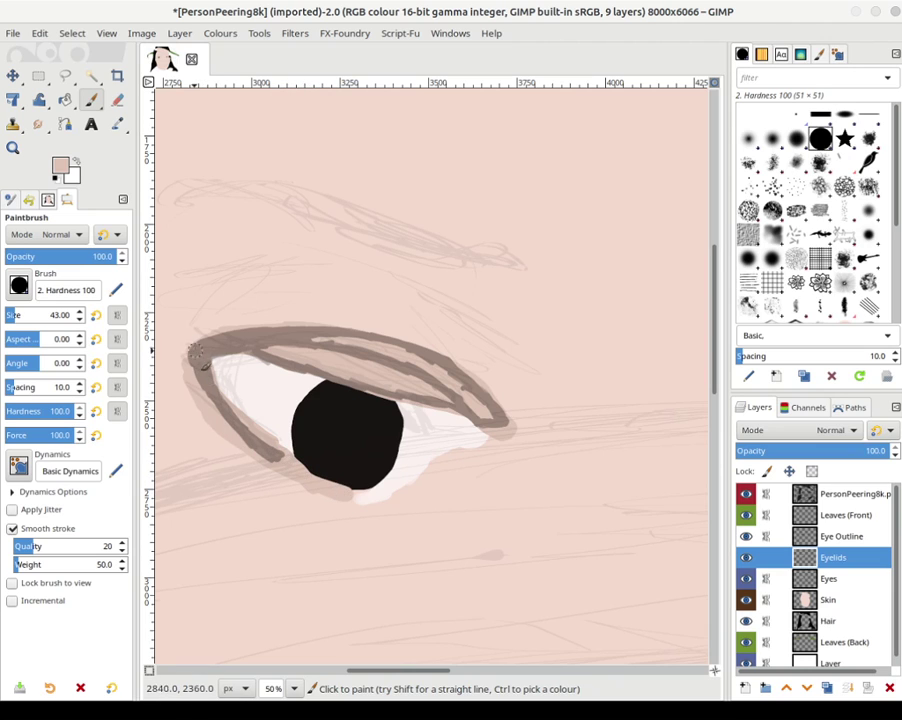
- Erase the excess eyelid colour beneath the left eye's iris and along the lower lid with the Eraser tool
left_click(117, 100)
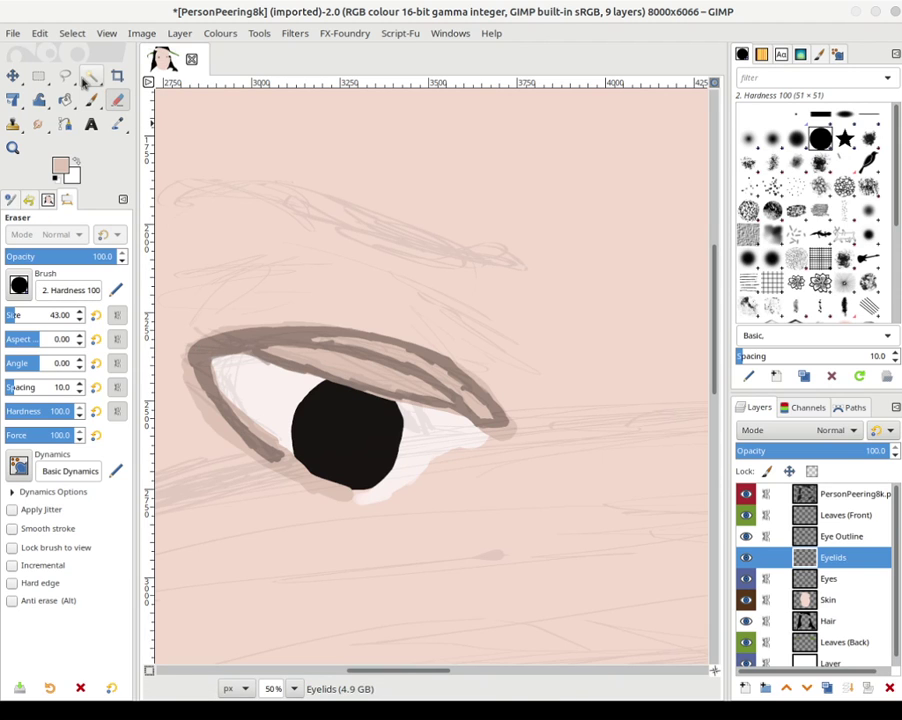
mouse_move(236, 375)
left_mouse_down()
mouse_move(313, 394)
mouse_move(237, 409)
mouse_move(278, 445)
mouse_move(295, 403)
mouse_move(280, 377)
mouse_move(286, 398)
mouse_move(325, 434)
mouse_move(306, 424)
mouse_move(413, 505)
mouse_move(390, 495)
mouse_move(409, 508)
mouse_move(373, 493)
left_mouse_up()
left_click(223, 390)
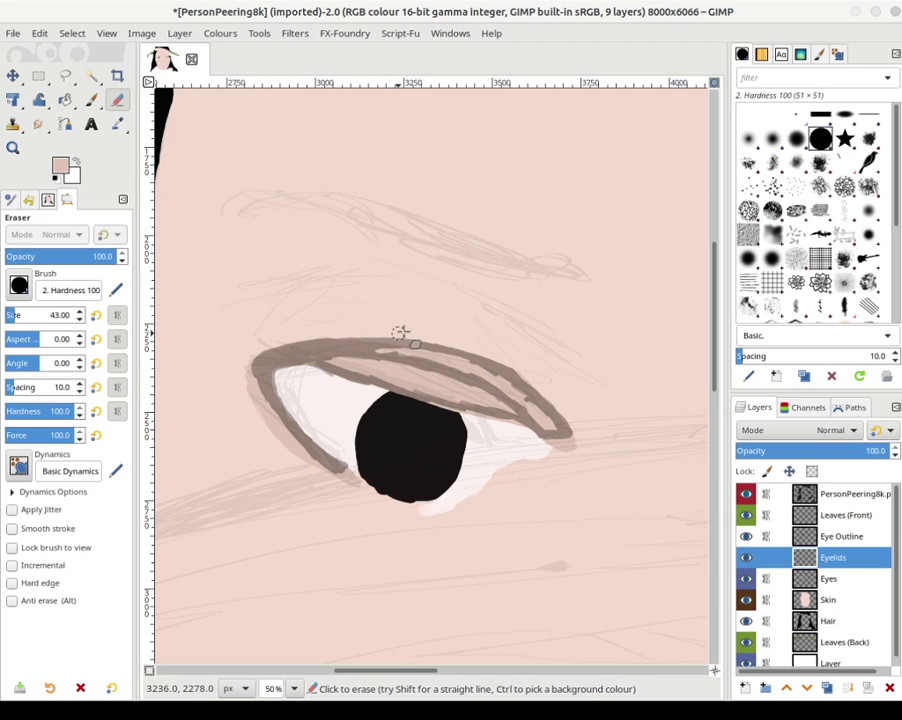
- Paint eyelid colour over the left eye's upper outer corner and smudge the eyelid's outer edges into the surrounding skin
left_click(91, 100)
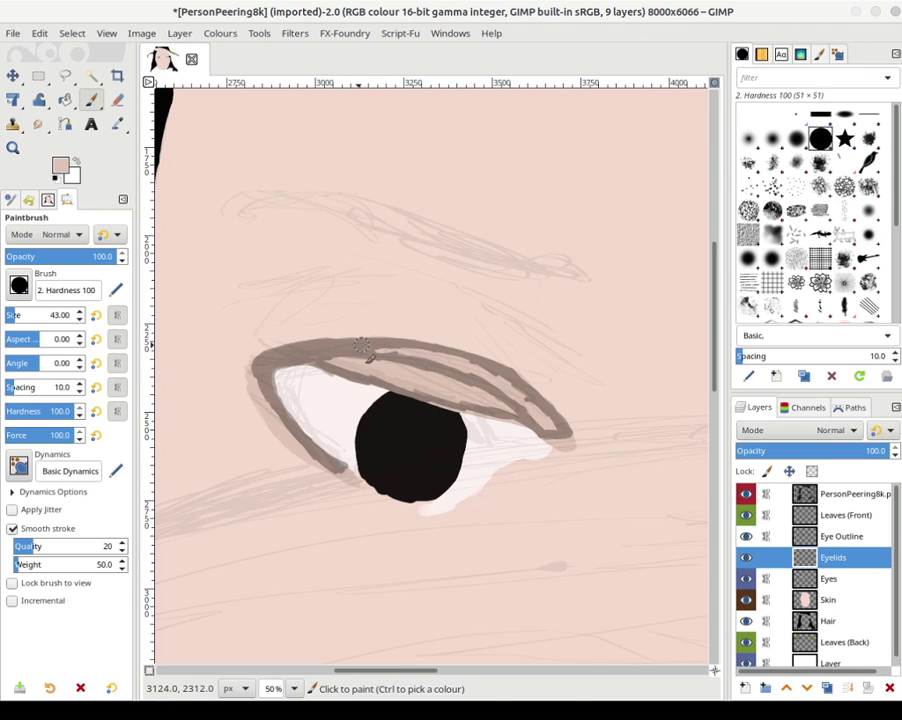
left_click_drag(362, 345, 280, 352)
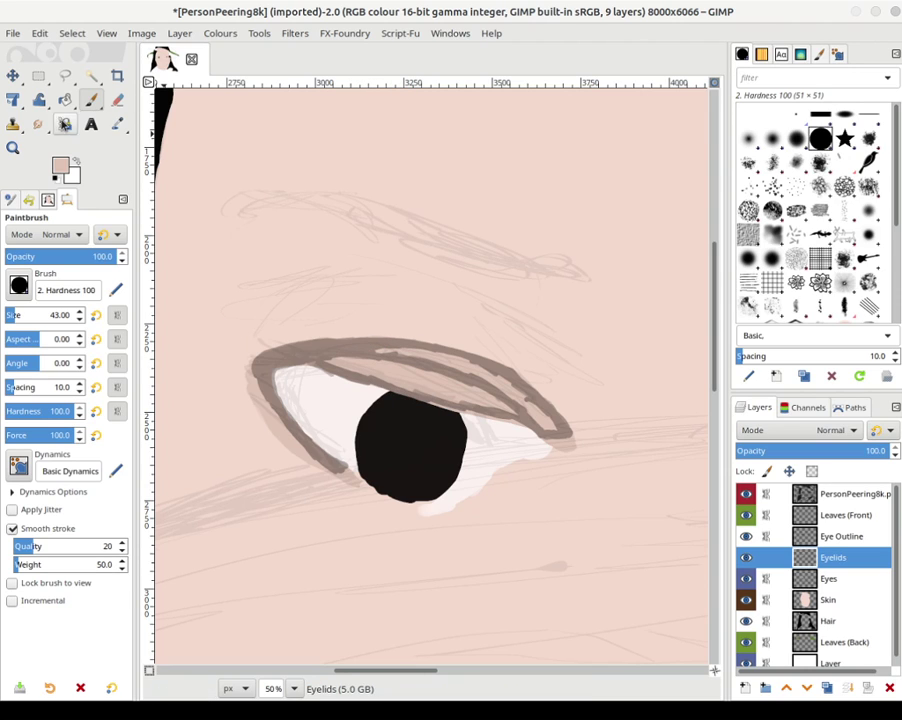
left_click(38, 127)
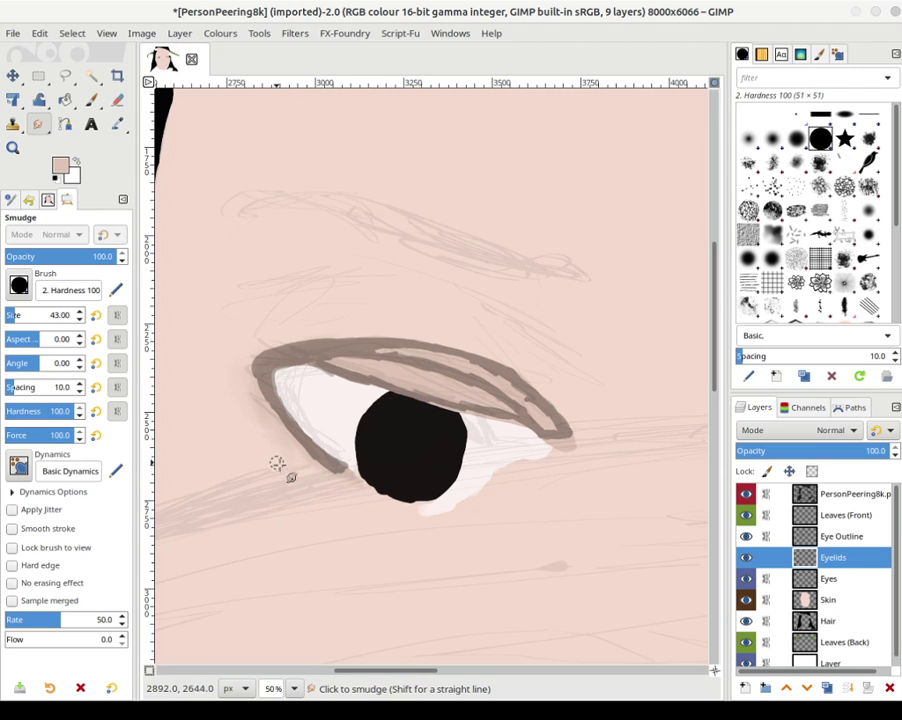
mouse_move(271, 343)
left_mouse_down()
mouse_move(246, 375)
mouse_move(272, 453)
mouse_move(251, 411)
mouse_move(316, 472)
mouse_move(254, 425)
mouse_move(244, 372)
mouse_move(247, 387)
mouse_move(238, 389)
mouse_move(254, 345)
mouse_move(245, 419)
mouse_move(241, 368)
mouse_move(265, 440)
mouse_move(278, 436)
mouse_move(310, 466)
left_mouse_up()
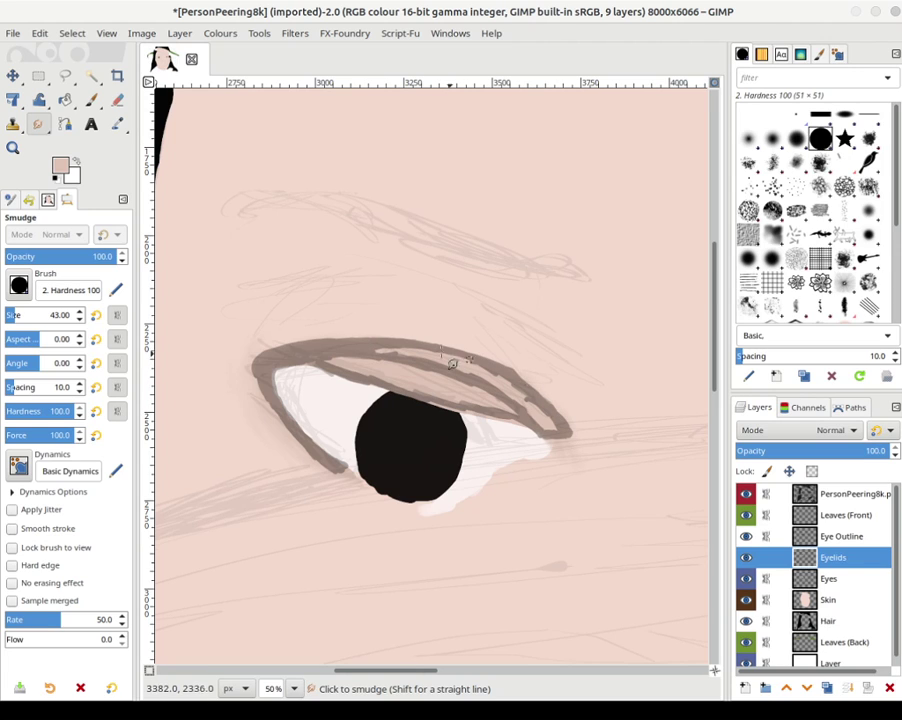
- Darken the foreground colour to b69b8e and paint a shadow stroke along the left upper eyelid between the outline strokes
left_click(61, 168)
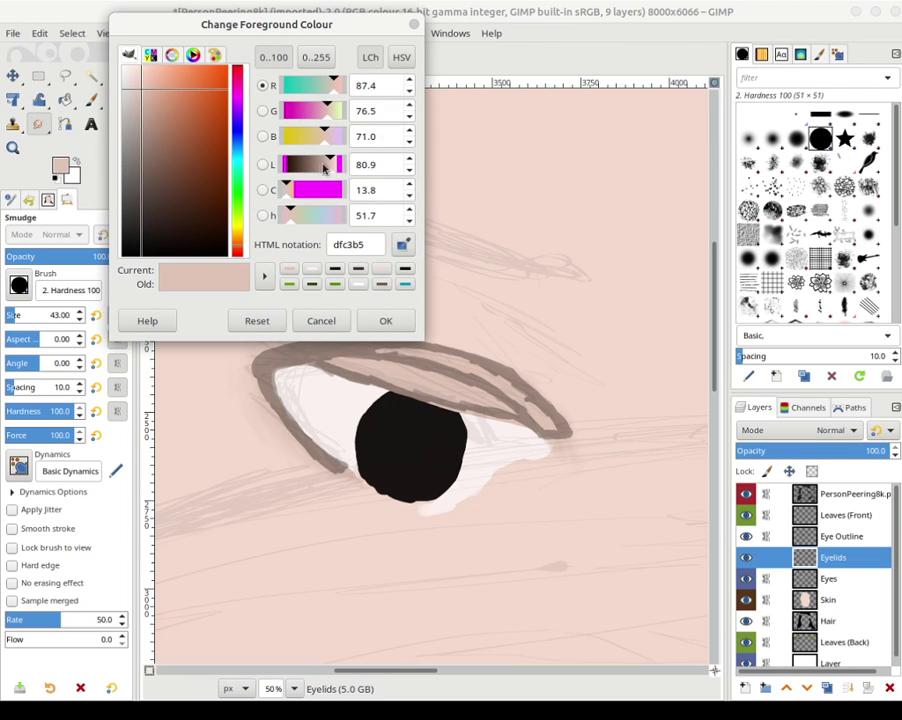
left_click_drag(335, 171, 315, 169)
left_click(382, 320)
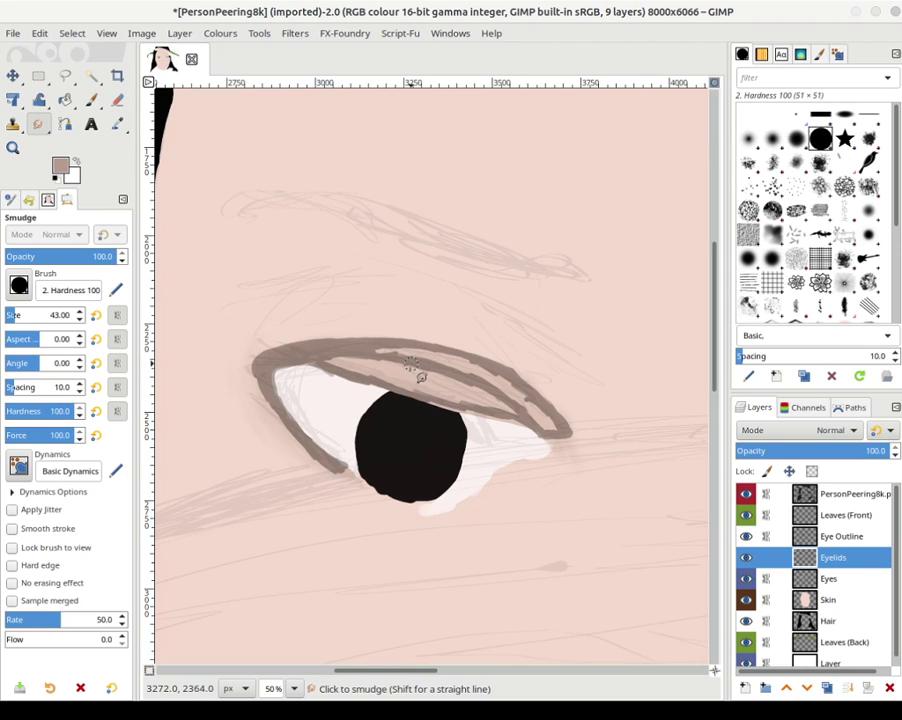
left_click(90, 100)
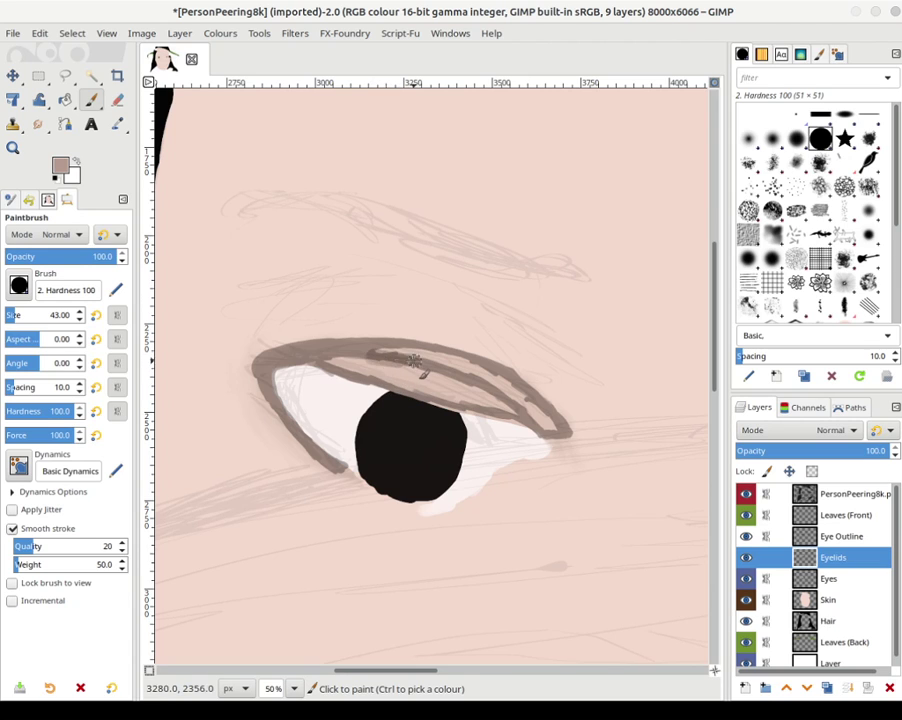
mouse_move(413, 361)
left_mouse_down()
mouse_move(371, 357)
mouse_move(441, 371)
mouse_move(498, 398)
mouse_move(410, 363)
mouse_move(442, 376)
mouse_move(360, 356)
mouse_move(440, 370)
mouse_move(496, 395)
left_mouse_up()
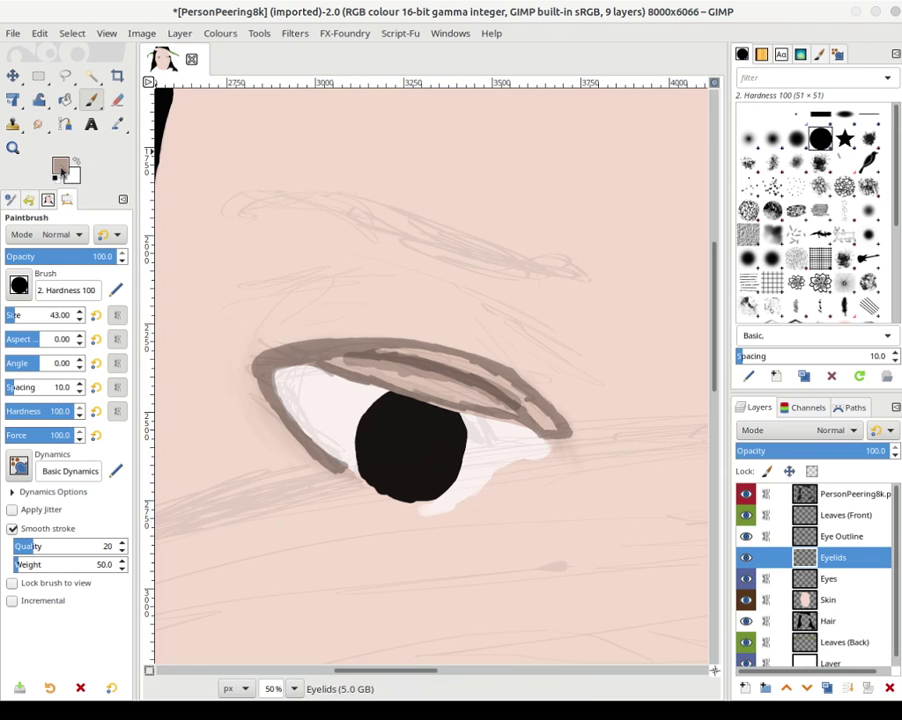
- Darken the foreground colour to a2887b and paint a second shadow stroke along the left upper eyelid
left_click(60, 167)
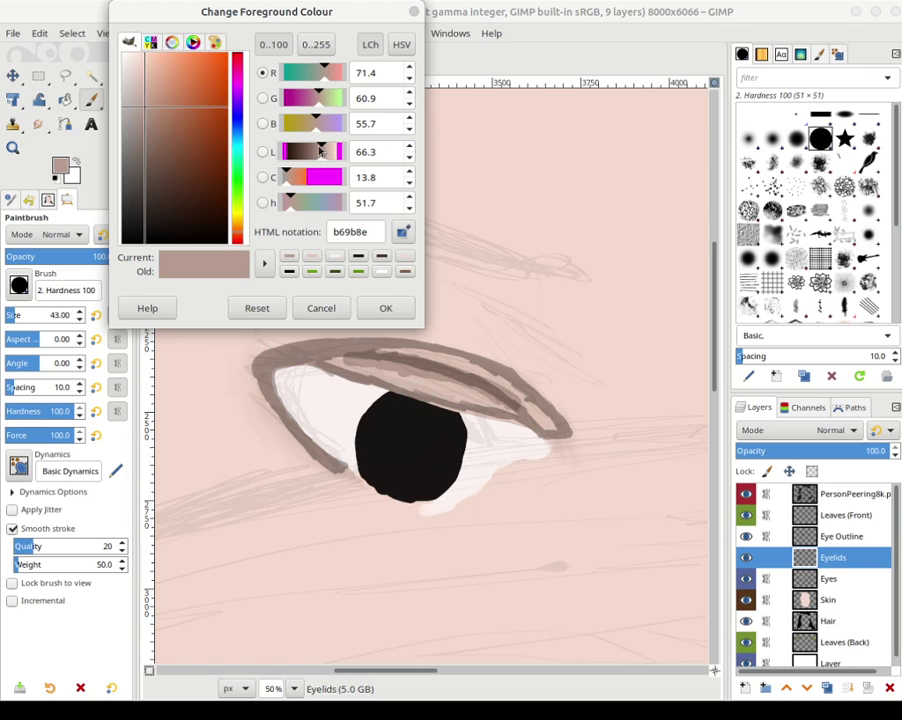
left_click_drag(320, 150, 315, 152)
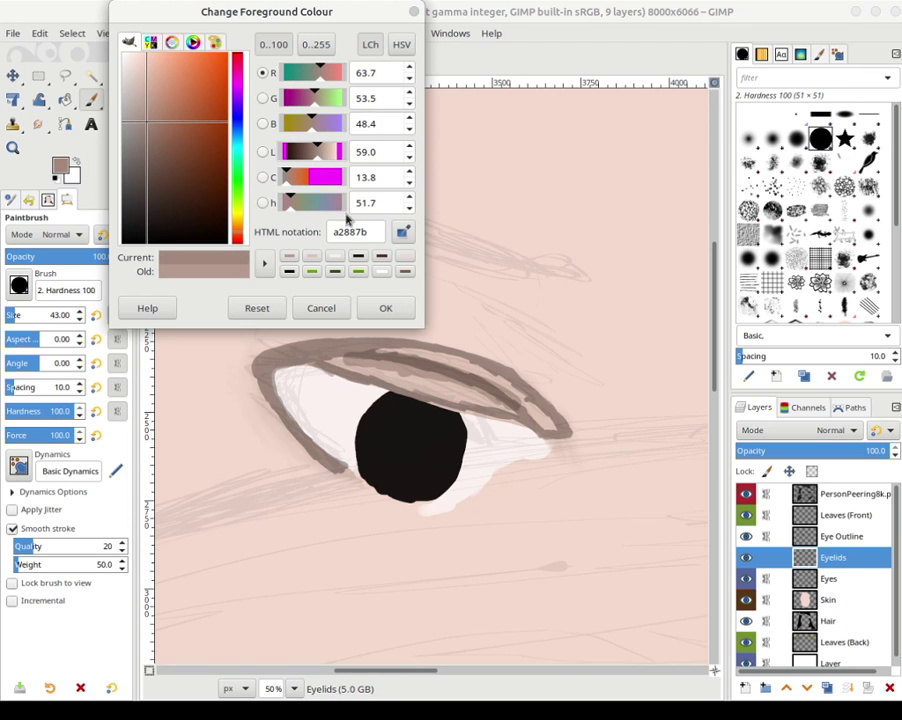
left_click(385, 308)
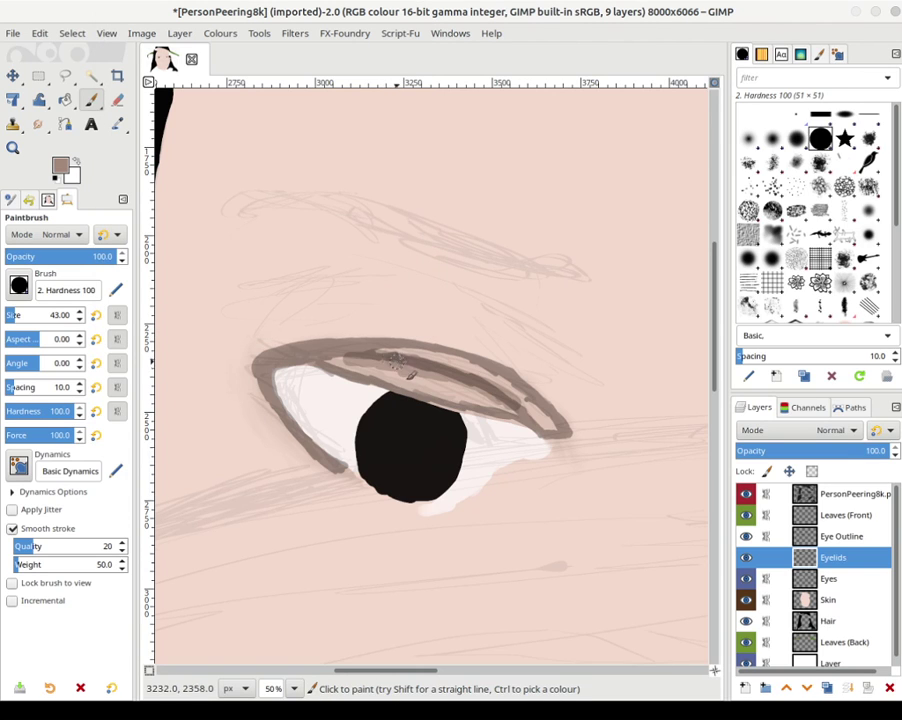
mouse_move(392, 362)
left_mouse_down()
mouse_move(378, 356)
mouse_move(476, 380)
mouse_move(466, 370)
mouse_move(395, 354)
mouse_move(463, 371)
mouse_move(528, 410)
left_mouse_up()
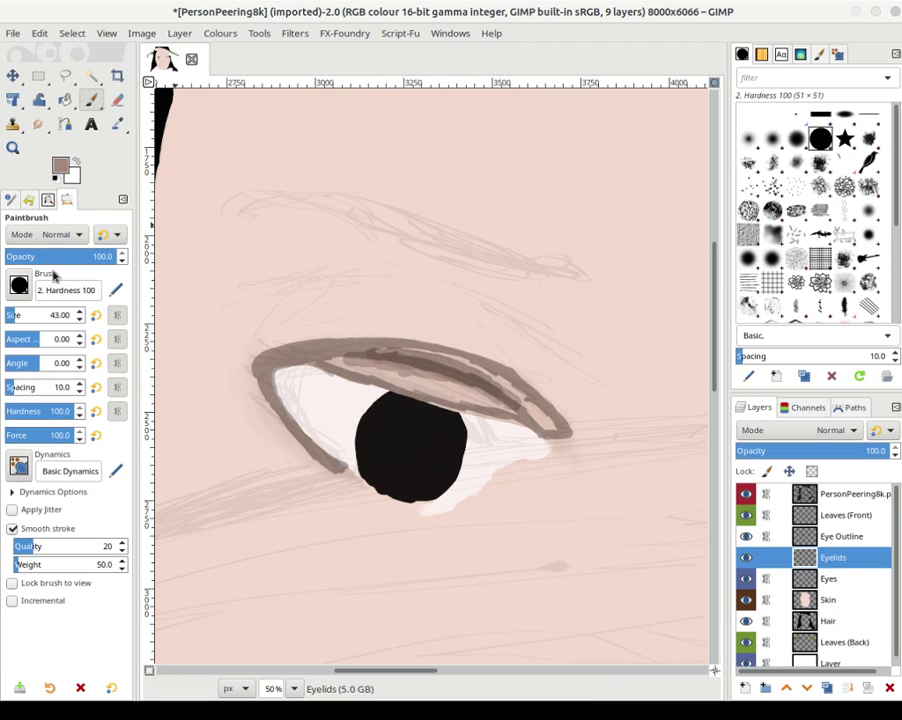
- Set the foreground colour to dark brown 735b4f and paint the deepest shadow along the middle of the left upper eyelid
left_click(61, 166)
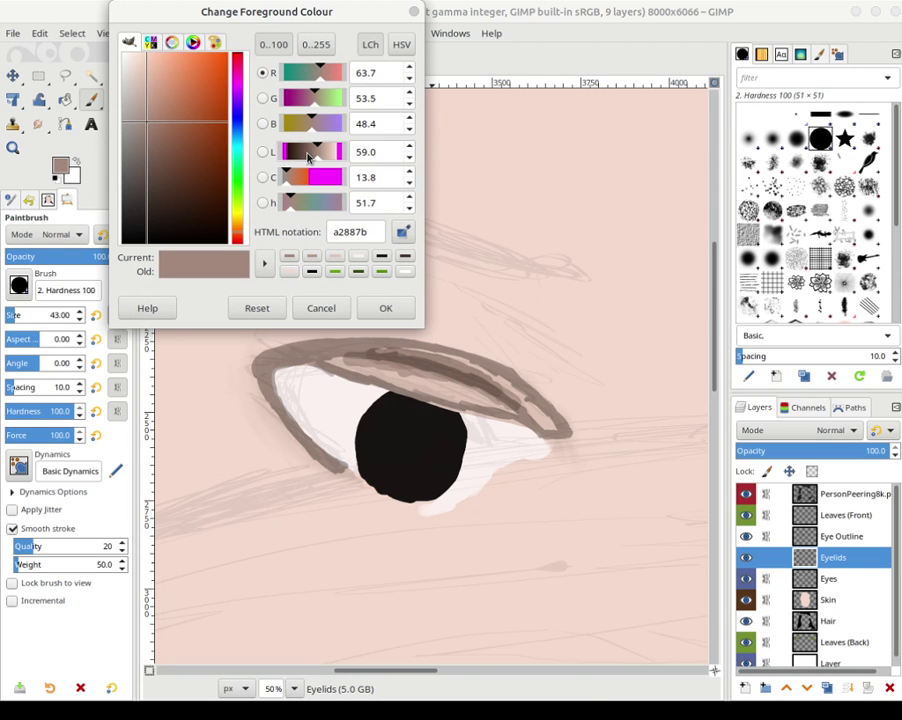
left_click_drag(316, 152, 306, 152)
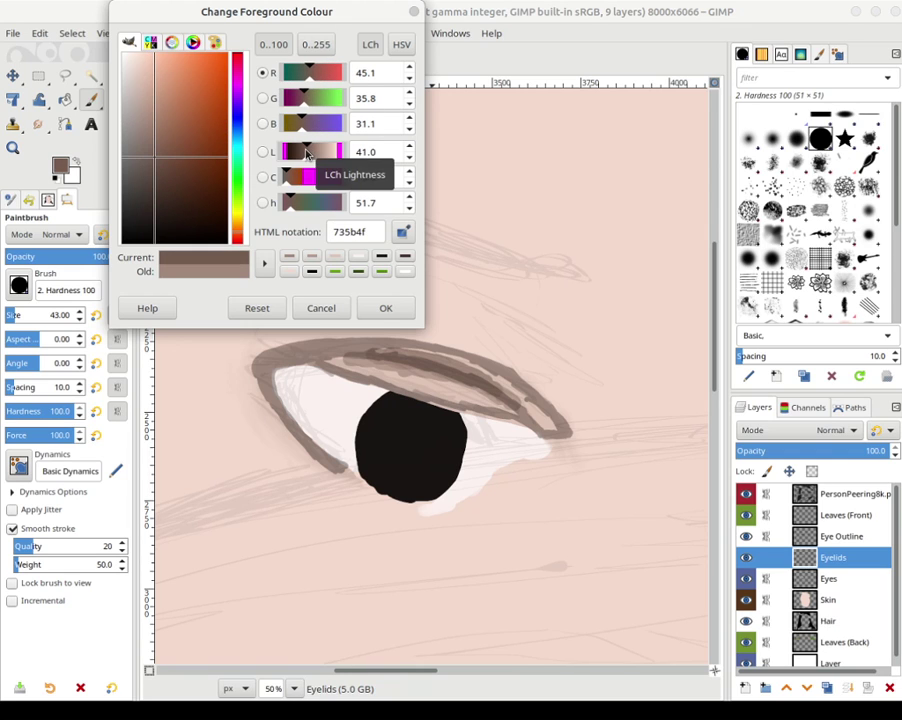
left_click(376, 310)
mouse_move(398, 348)
left_mouse_down()
mouse_move(429, 357)
mouse_move(402, 351)
mouse_move(486, 380)
mouse_move(378, 353)
mouse_move(467, 372)
mouse_move(507, 400)
mouse_move(398, 354)
mouse_move(361, 354)
mouse_move(392, 355)
mouse_move(455, 385)
left_mouse_up()
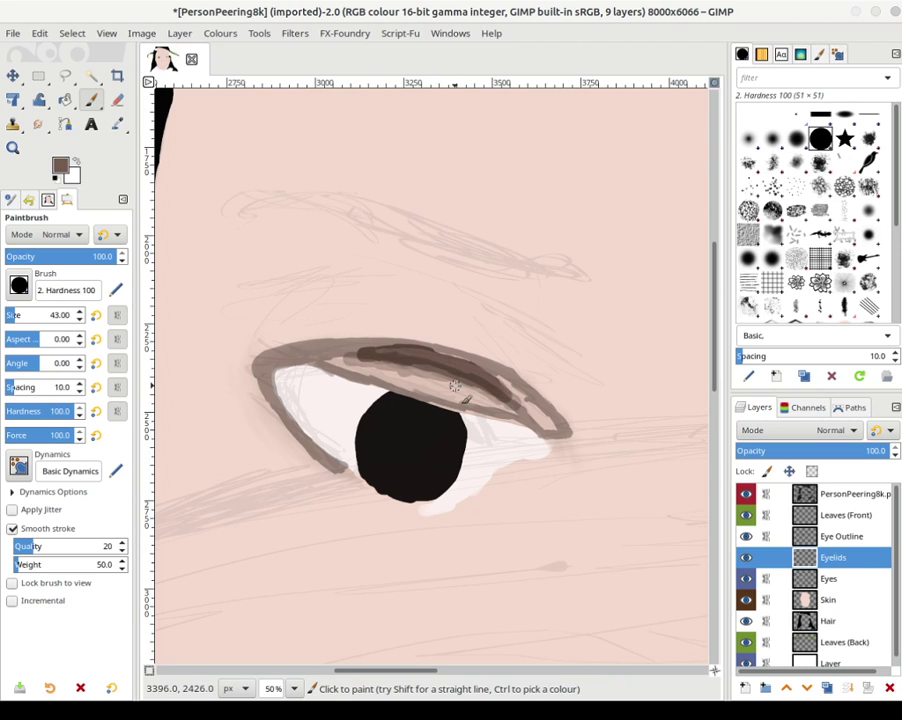
- Smudge the dark shadow strokes into the upper eyelid and beyond the outer corner, undoing the last smudge near the inner corner
left_click(38, 124)
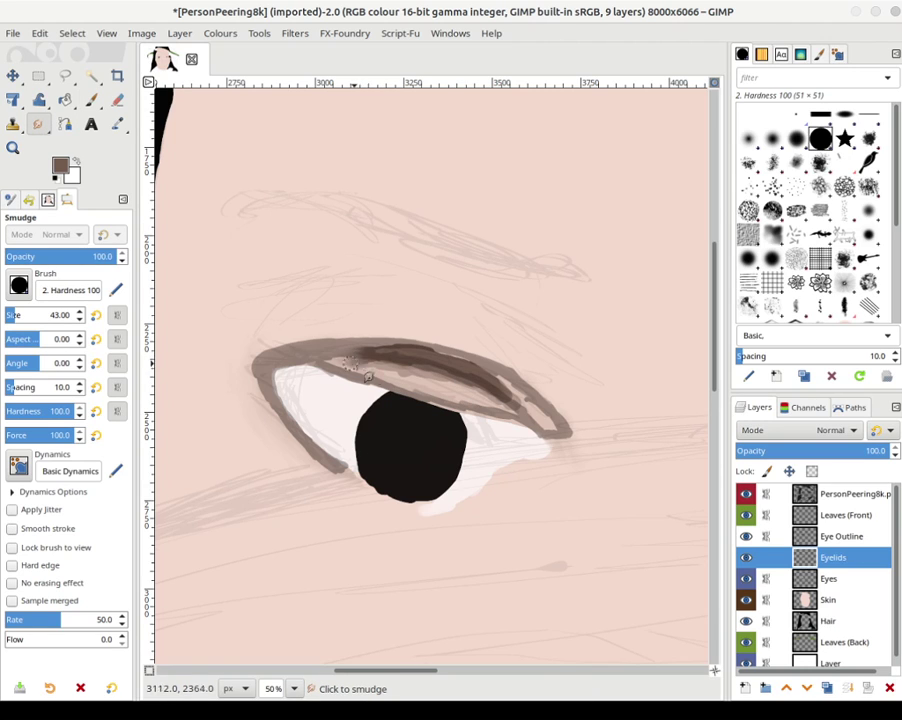
mouse_move(371, 375)
left_mouse_down()
mouse_move(516, 413)
mouse_move(508, 401)
mouse_move(520, 401)
mouse_move(508, 386)
mouse_move(464, 359)
mouse_move(400, 341)
mouse_move(455, 353)
mouse_move(358, 345)
mouse_move(430, 350)
mouse_move(360, 344)
mouse_move(460, 366)
left_mouse_up()
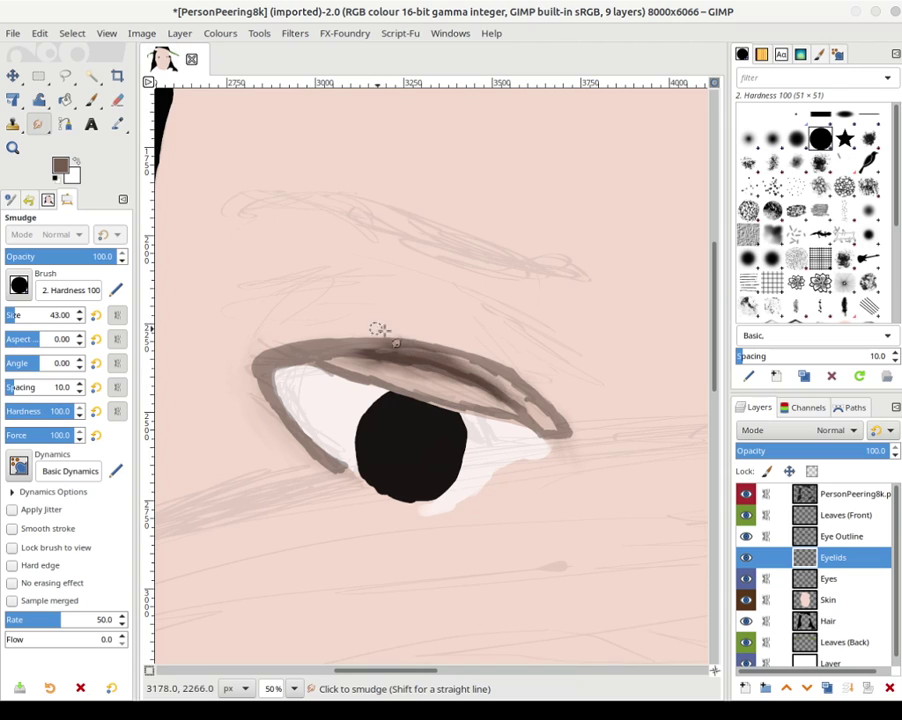
mouse_move(361, 341)
left_mouse_down()
mouse_move(491, 380)
mouse_move(431, 352)
mouse_move(491, 377)
mouse_move(448, 369)
left_mouse_up()
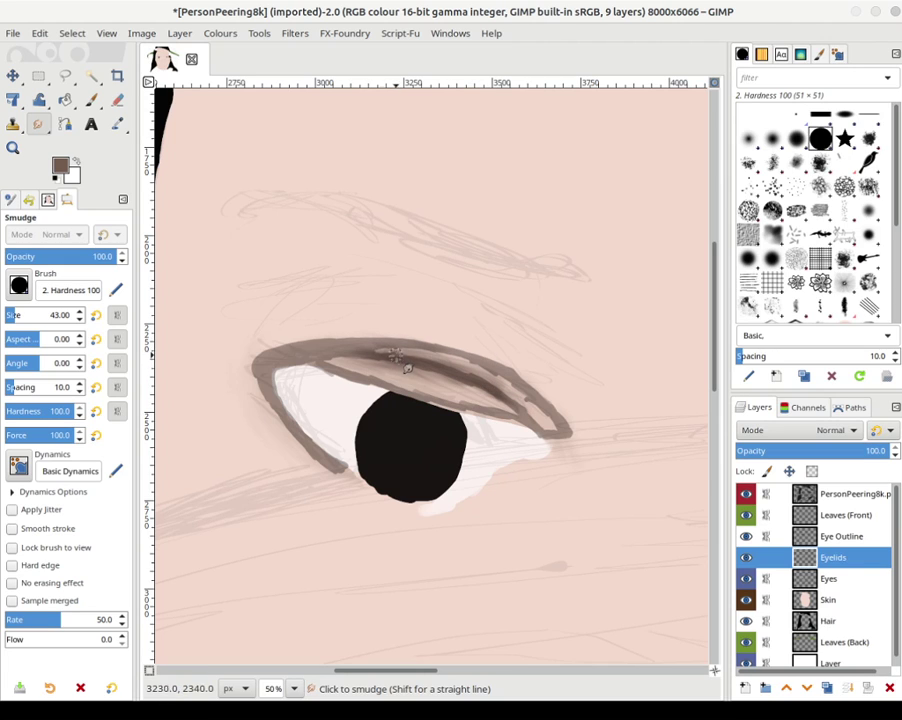
left_click_drag(381, 354, 277, 341)
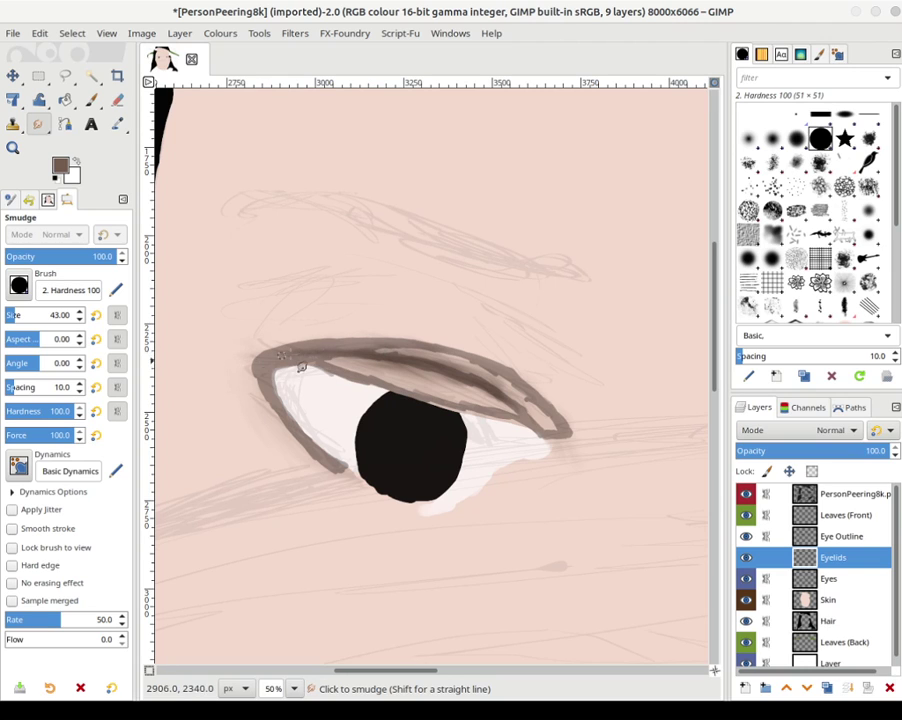
mouse_move(283, 355)
left_mouse_down()
mouse_move(226, 378)
mouse_move(301, 384)
mouse_move(266, 425)
mouse_move(234, 378)
mouse_move(240, 350)
mouse_move(228, 380)
mouse_move(258, 354)
mouse_move(261, 363)
mouse_move(303, 363)
mouse_move(264, 350)
mouse_move(264, 371)
mouse_move(294, 361)
mouse_move(255, 376)
mouse_move(273, 340)
mouse_move(254, 333)
mouse_move(217, 361)
mouse_move(233, 362)
mouse_move(223, 343)
mouse_move(235, 338)
mouse_move(222, 345)
mouse_move(236, 335)
mouse_move(279, 342)
mouse_move(229, 342)
mouse_move(257, 326)
mouse_move(223, 357)
mouse_move(240, 376)
mouse_move(241, 349)
mouse_move(255, 342)
mouse_move(239, 343)
mouse_move(226, 329)
mouse_move(259, 334)
mouse_move(216, 333)
mouse_move(285, 309)
left_mouse_up()
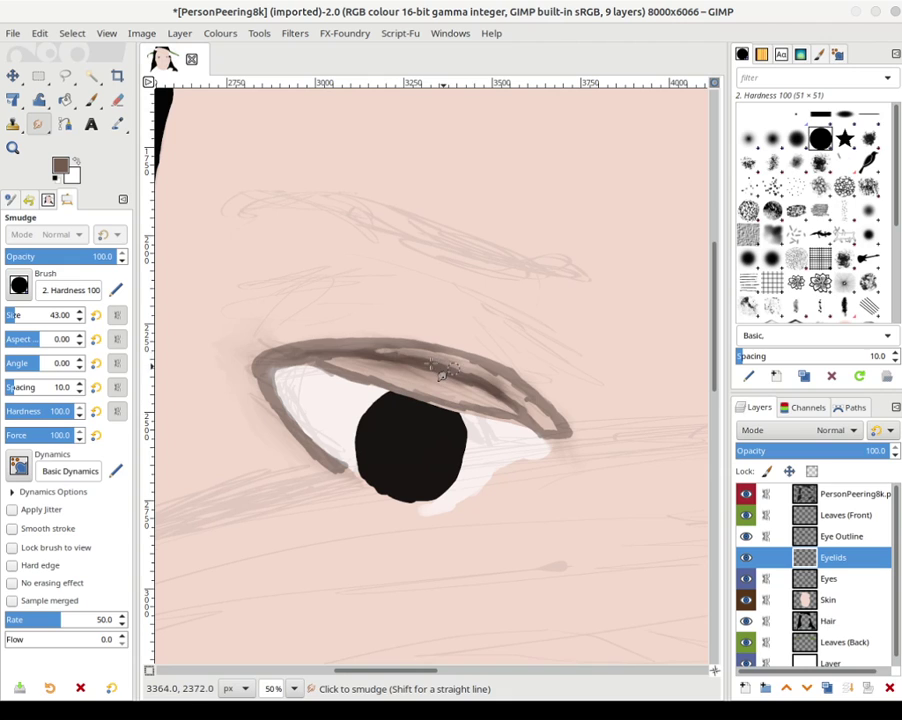
mouse_move(401, 354)
left_mouse_down()
mouse_move(531, 405)
mouse_move(550, 425)
left_mouse_up()
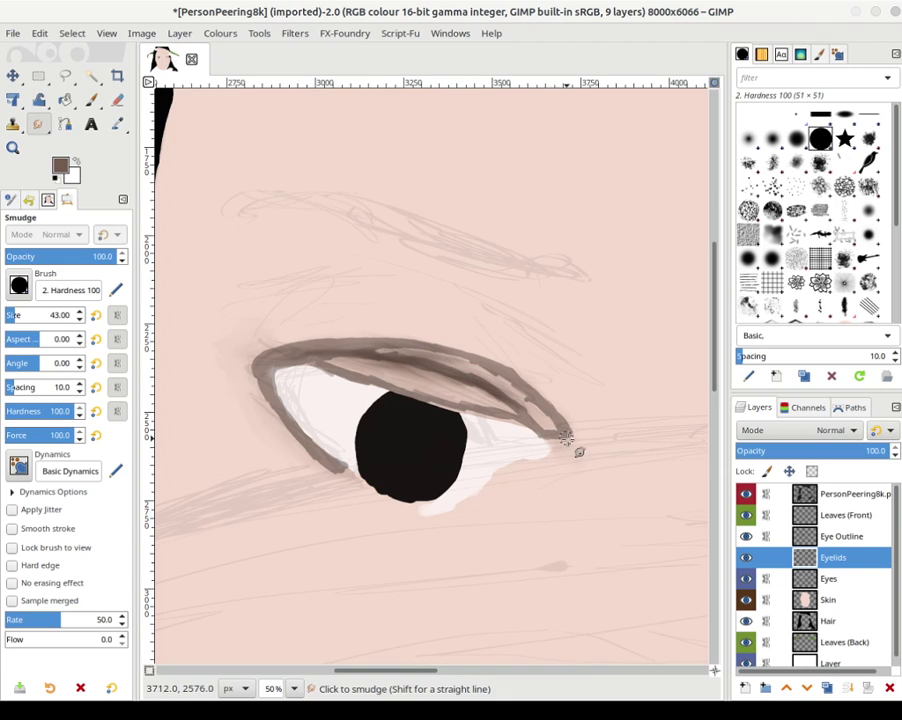
key("ctrl+z")
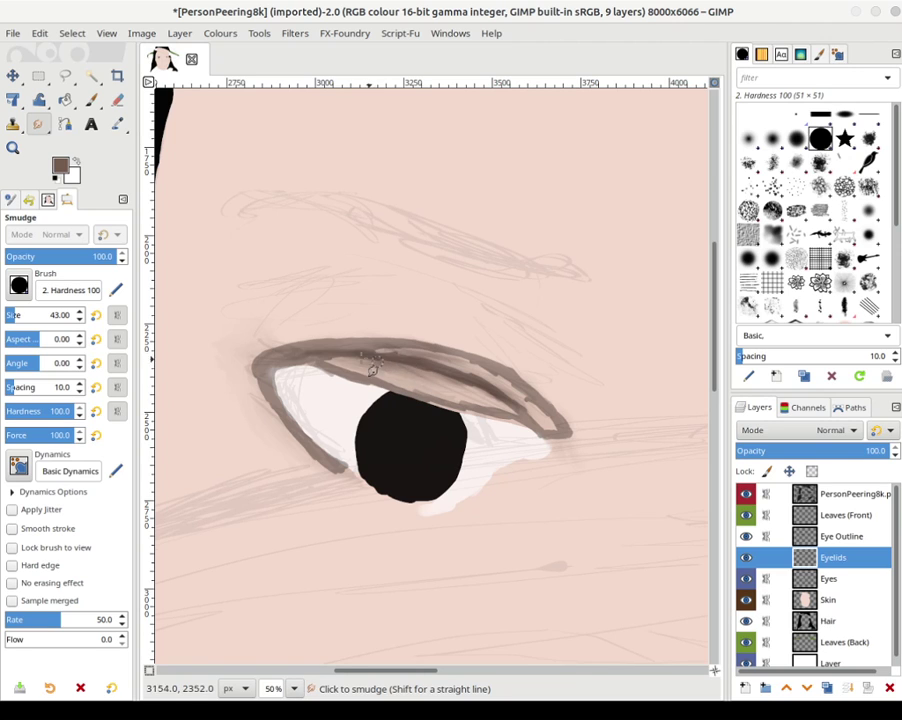
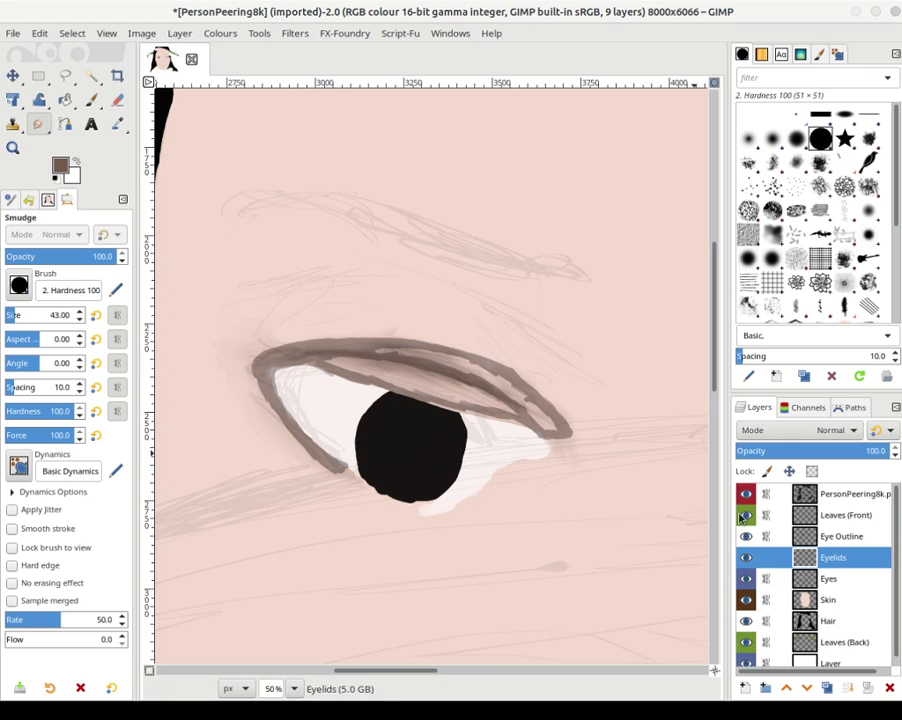
- Hide the Eye Outline and PersonPeering8k sketch layers and check the eyelid shading against the whole face
left_click(745, 538)
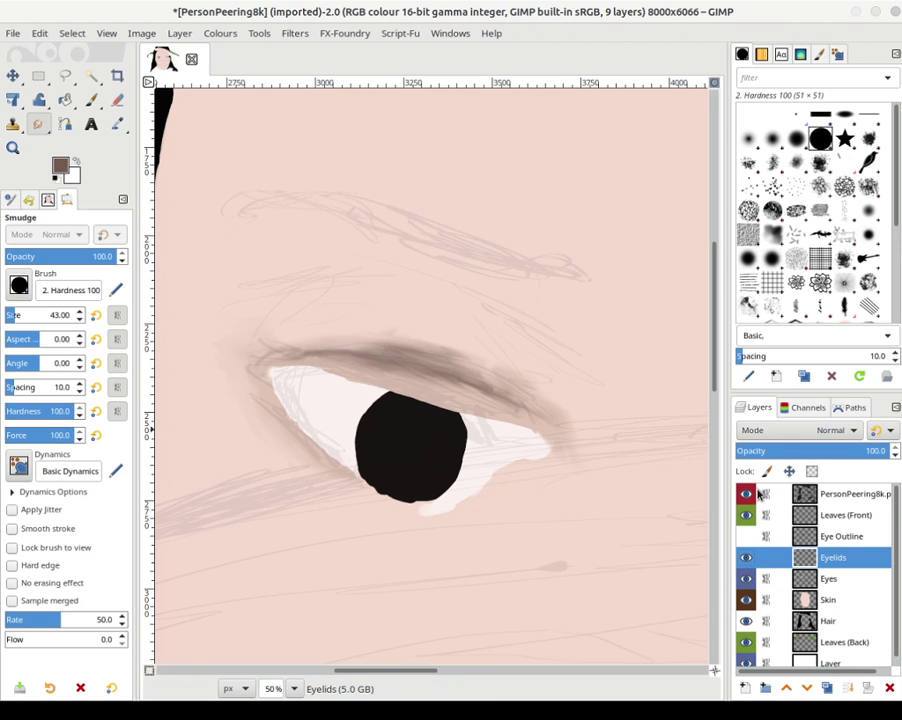
left_click(745, 494)
scroll(646, 418, "down", 3)
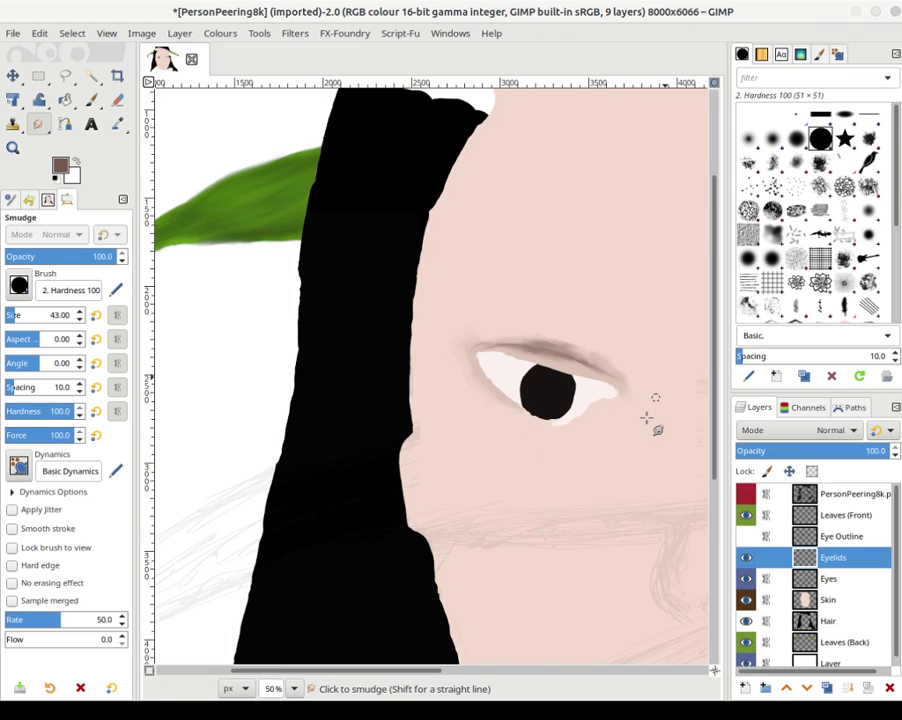
scroll(646, 418, "down", 5)
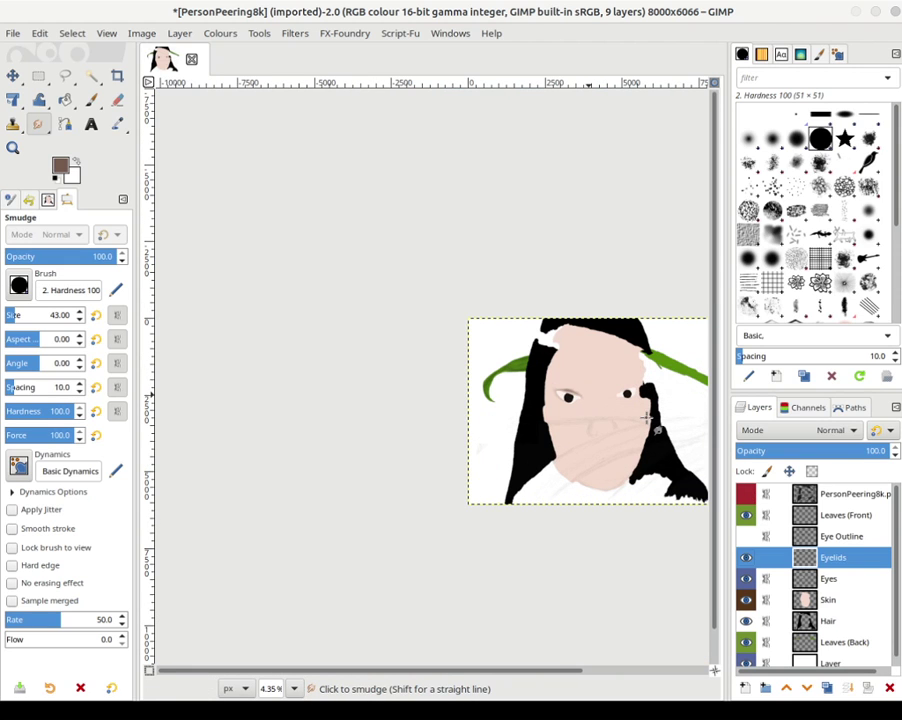
scroll(646, 418, "up", 3)
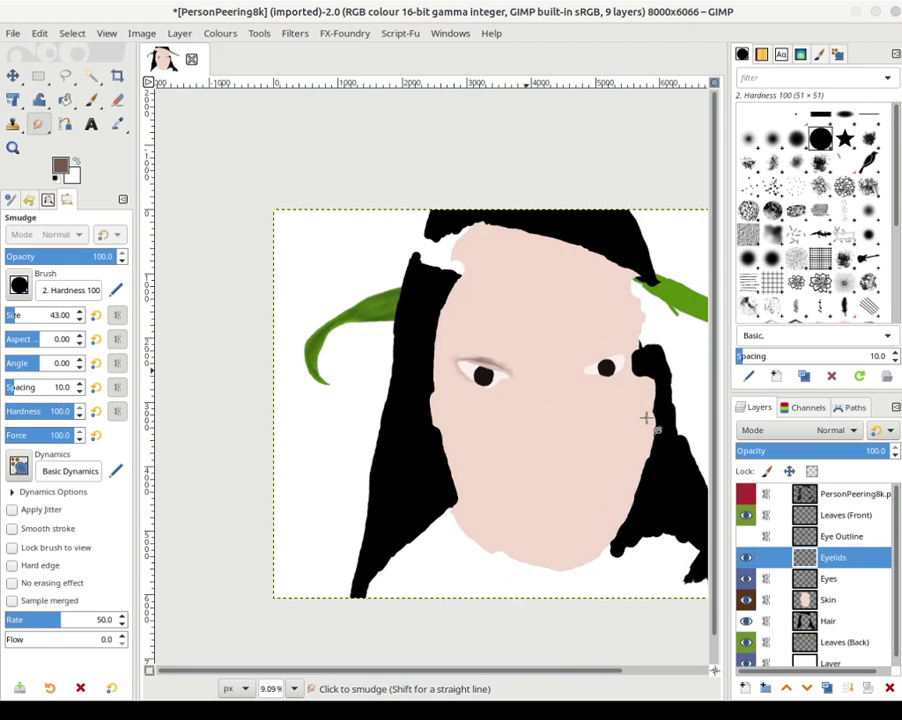
scroll(646, 418, "up", 5)
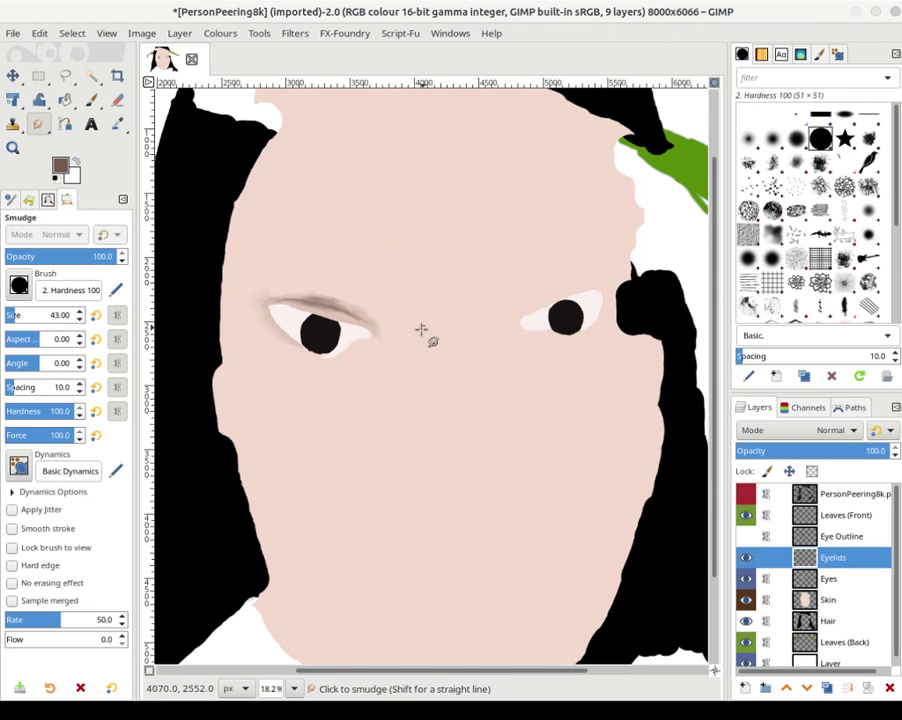
scroll(415, 349, "up", 1)
scroll(415, 349, "down", 4)
scroll(458, 330, "up", 7)
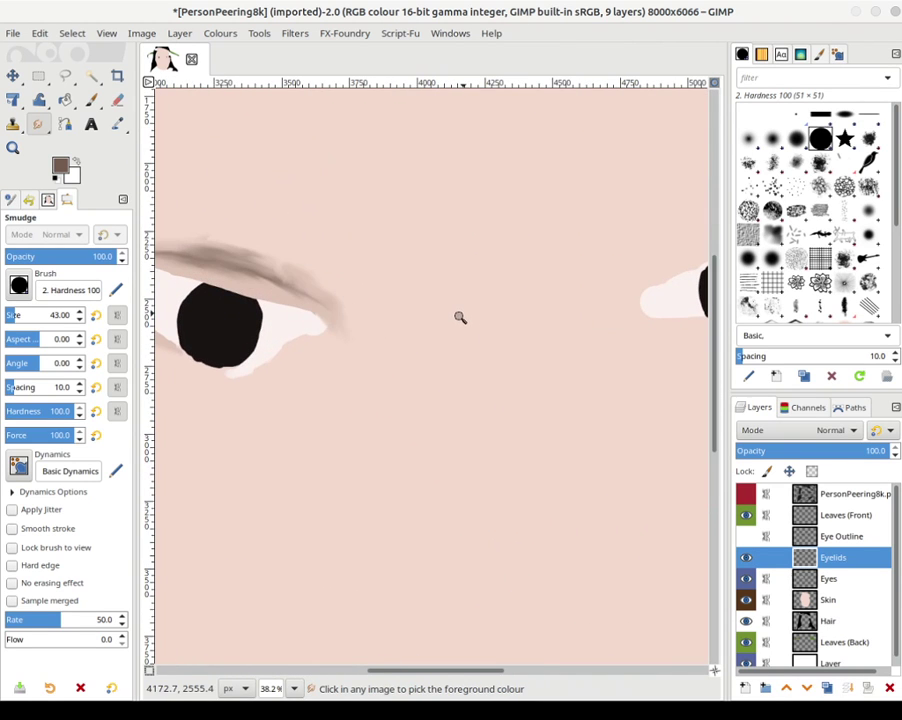
- Smudge the left upper eyelid's shadow at size 43, and spread it softly into the skin above with brush size 192
left_click_drag(347, 347, 533, 404)
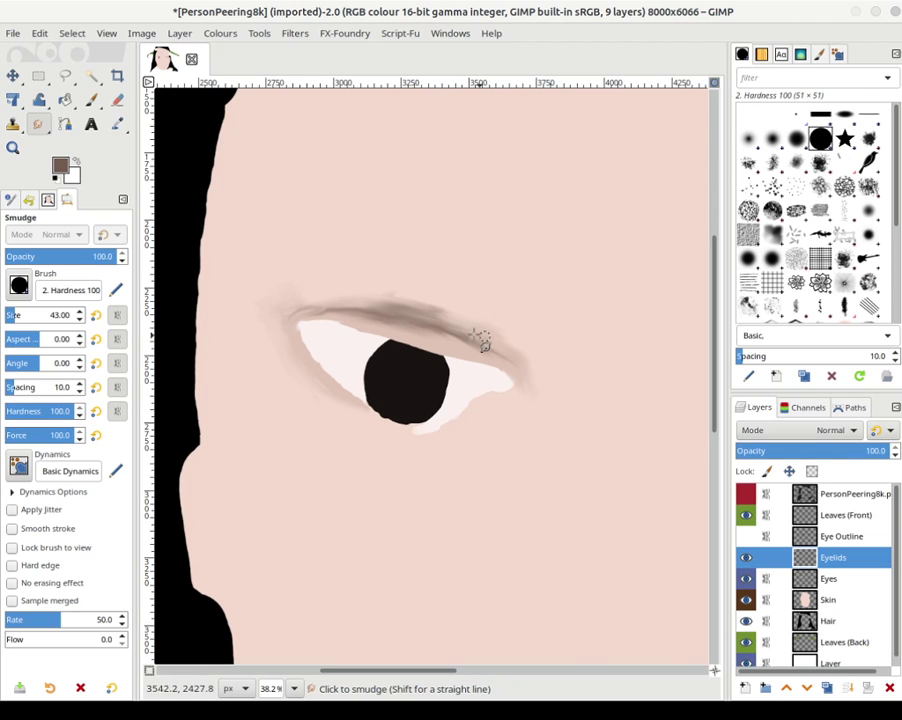
left_click_drag(480, 340, 425, 338)
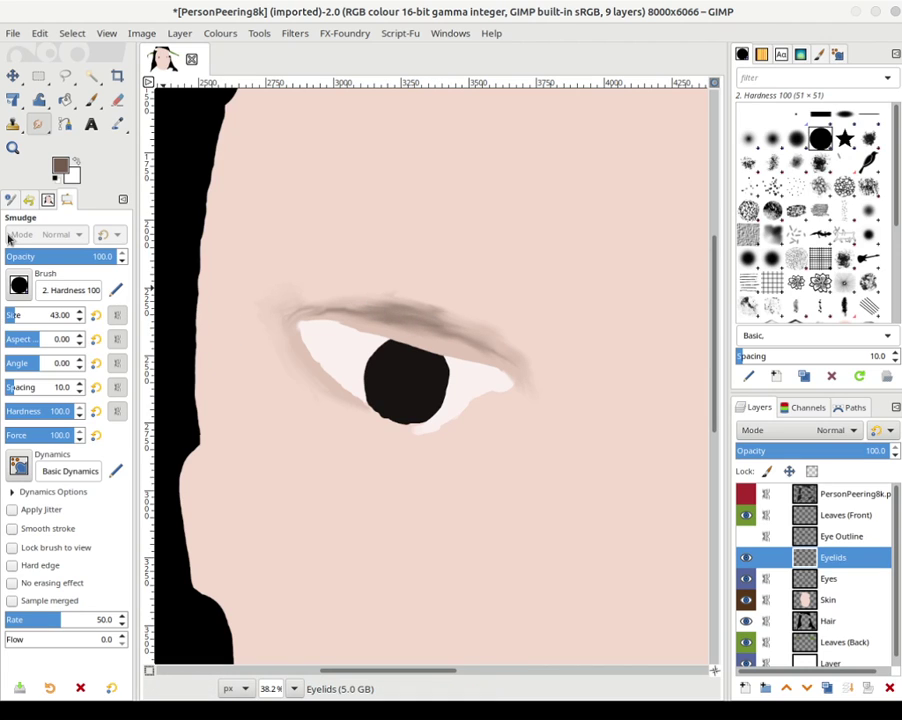
left_click(35, 316)
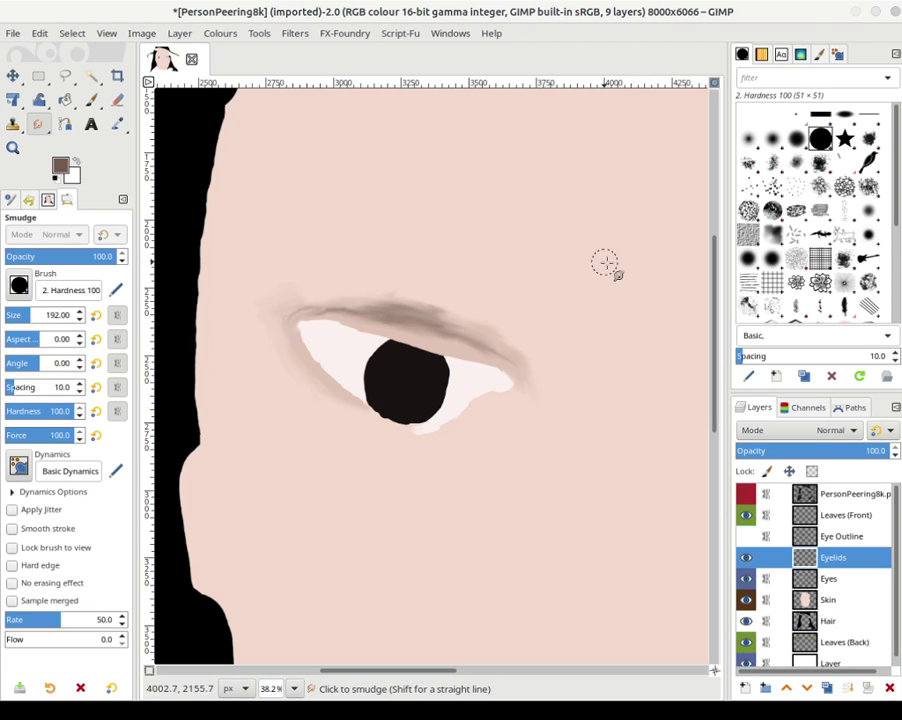
mouse_move(412, 310)
left_mouse_down()
mouse_move(359, 297)
mouse_move(459, 316)
mouse_move(379, 293)
mouse_move(413, 287)
mouse_move(483, 311)
mouse_move(402, 285)
mouse_move(434, 288)
mouse_move(499, 329)
mouse_move(380, 278)
mouse_move(455, 293)
mouse_move(541, 336)
mouse_move(522, 371)
mouse_move(527, 357)
mouse_move(452, 304)
mouse_move(510, 331)
mouse_move(521, 347)
mouse_move(403, 295)
mouse_move(442, 326)
mouse_move(503, 342)
mouse_move(524, 366)
mouse_move(503, 329)
mouse_move(531, 362)
mouse_move(494, 338)
mouse_move(523, 354)
mouse_move(530, 377)
mouse_move(489, 339)
mouse_move(438, 316)
mouse_move(507, 341)
mouse_move(536, 392)
mouse_move(535, 373)
mouse_move(510, 351)
mouse_move(530, 373)
mouse_move(535, 414)
mouse_move(443, 288)
mouse_move(360, 293)
mouse_move(453, 314)
mouse_move(520, 354)
mouse_move(368, 307)
mouse_move(478, 335)
mouse_move(364, 297)
mouse_move(472, 325)
mouse_move(490, 335)
mouse_move(344, 293)
mouse_move(403, 307)
mouse_move(329, 300)
mouse_move(380, 296)
mouse_move(419, 311)
mouse_move(344, 304)
left_mouse_up()
mouse_move(437, 321)
left_mouse_down()
mouse_move(393, 317)
mouse_move(486, 335)
mouse_move(437, 299)
mouse_move(375, 277)
left_mouse_up()
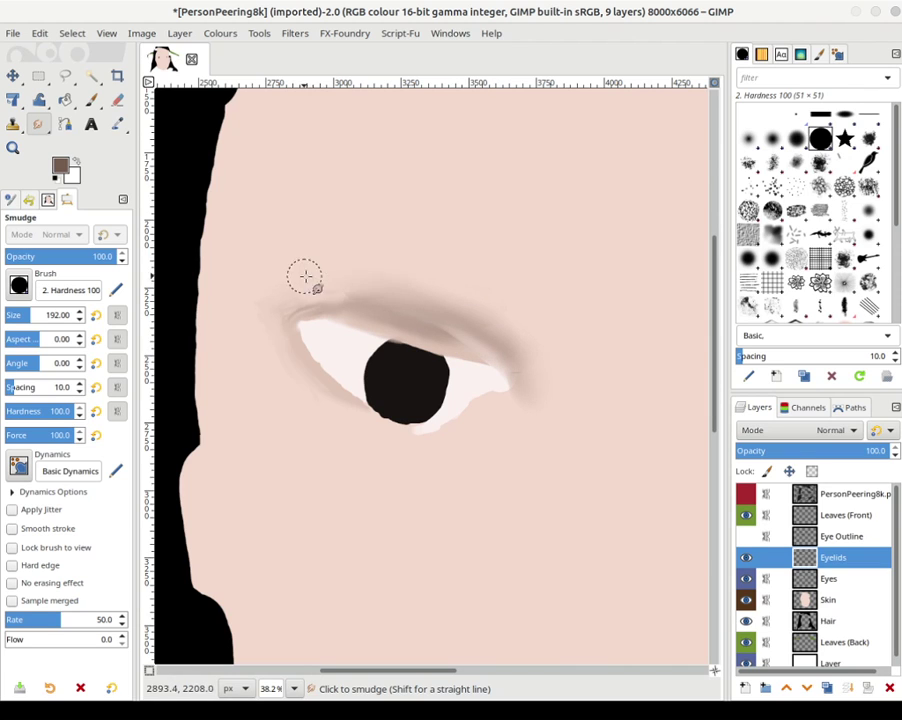
- Smudge the left upper eyelid's shadow upwards and past the outer corner into the surrounding skin at size 192
mouse_move(305, 276)
left_mouse_down()
mouse_move(390, 273)
mouse_move(354, 298)
mouse_move(363, 276)
mouse_move(337, 292)
mouse_move(343, 278)
mouse_move(304, 286)
mouse_move(445, 298)
mouse_move(524, 344)
mouse_move(445, 331)
mouse_move(503, 346)
mouse_move(532, 372)
mouse_move(450, 315)
mouse_move(528, 343)
mouse_move(364, 262)
mouse_move(519, 317)
mouse_move(370, 265)
mouse_move(437, 311)
mouse_move(512, 299)
mouse_move(489, 283)
mouse_move(509, 324)
mouse_move(478, 304)
mouse_move(523, 338)
left_mouse_up()
mouse_move(576, 314)
left_mouse_down()
mouse_move(484, 260)
mouse_move(553, 299)
mouse_move(508, 275)
mouse_move(527, 281)
mouse_move(564, 331)
mouse_move(421, 228)
mouse_move(598, 340)
mouse_move(521, 271)
mouse_move(528, 290)
mouse_move(495, 273)
mouse_move(527, 297)
mouse_move(488, 260)
mouse_move(509, 256)
mouse_move(533, 302)
mouse_move(596, 279)
mouse_move(501, 263)
mouse_move(523, 262)
mouse_move(547, 268)
mouse_move(468, 265)
mouse_move(413, 280)
mouse_move(411, 266)
mouse_move(377, 263)
left_mouse_up()
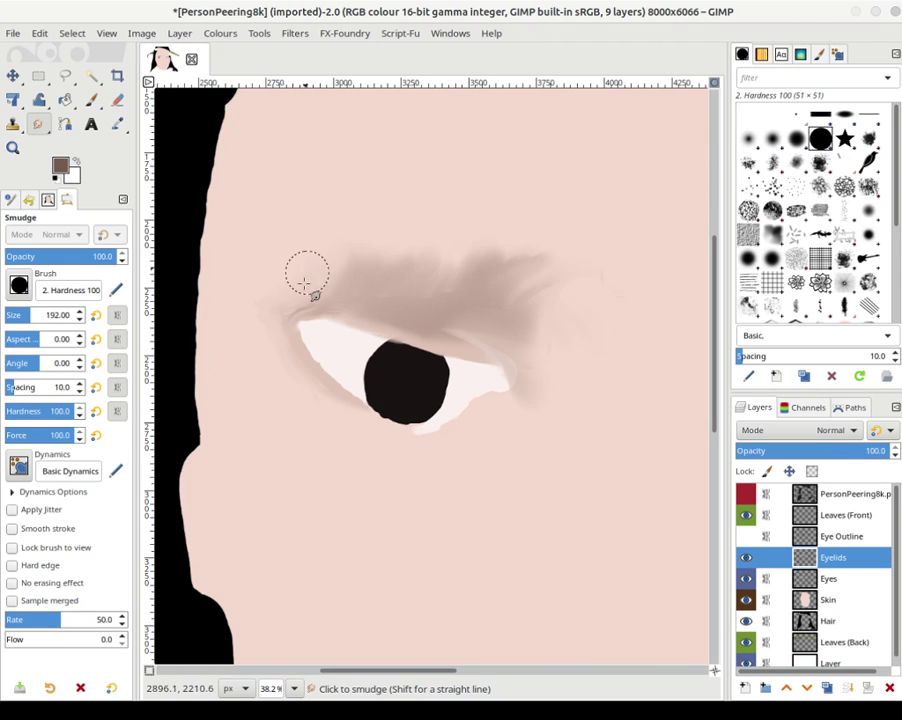
mouse_move(303, 284)
left_mouse_down()
mouse_move(329, 256)
mouse_move(363, 239)
mouse_move(378, 258)
mouse_move(323, 285)
mouse_move(330, 268)
mouse_move(322, 256)
mouse_move(411, 245)
mouse_move(427, 258)
mouse_move(425, 283)
mouse_move(488, 270)
mouse_move(614, 301)
mouse_move(538, 236)
mouse_move(536, 254)
mouse_move(593, 296)
mouse_move(585, 282)
mouse_move(535, 274)
mouse_move(436, 217)
mouse_move(497, 241)
mouse_move(499, 254)
mouse_move(525, 266)
mouse_move(518, 257)
mouse_move(580, 344)
mouse_move(552, 295)
mouse_move(571, 315)
mouse_move(541, 286)
mouse_move(490, 271)
mouse_move(449, 241)
mouse_move(377, 233)
mouse_move(310, 266)
mouse_move(352, 266)
mouse_move(290, 284)
mouse_move(349, 254)
mouse_move(427, 257)
mouse_move(342, 252)
mouse_move(494, 277)
left_mouse_up()
mouse_move(315, 253)
left_mouse_down()
mouse_move(511, 274)
mouse_move(543, 320)
left_mouse_up()
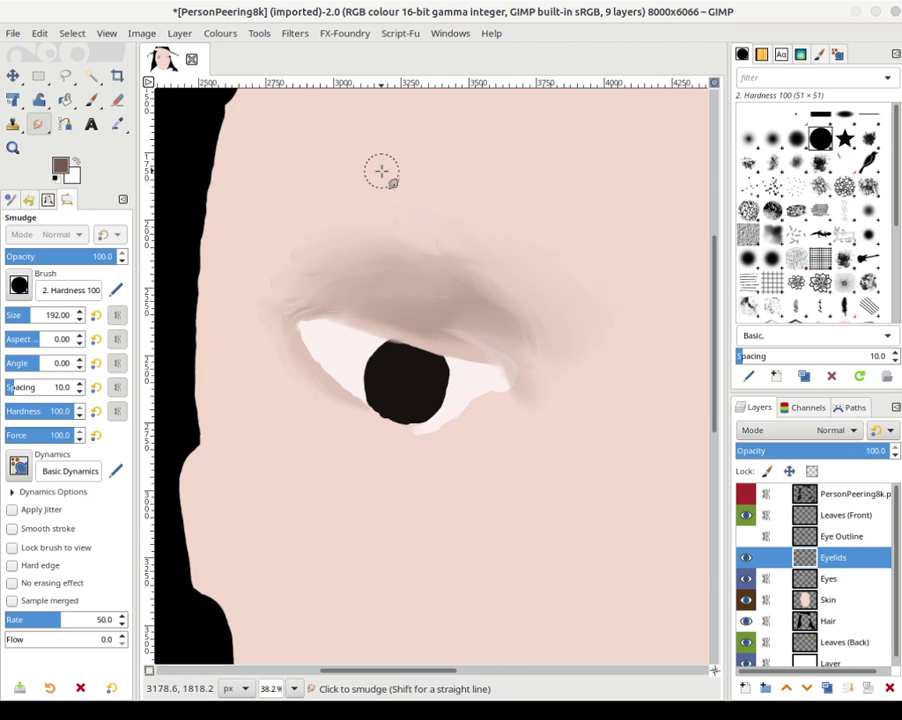
- Erase the excess shading above the left upper eyelid and smudge the trimmed edge soft at size 192
key("shift+e")
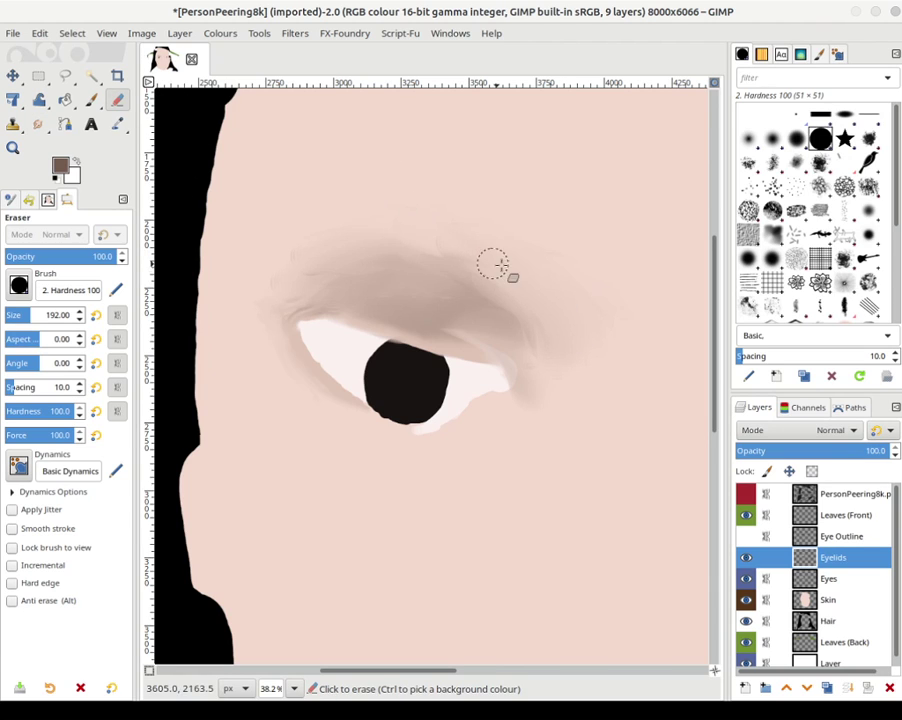
left_click_drag(500, 263, 562, 332)
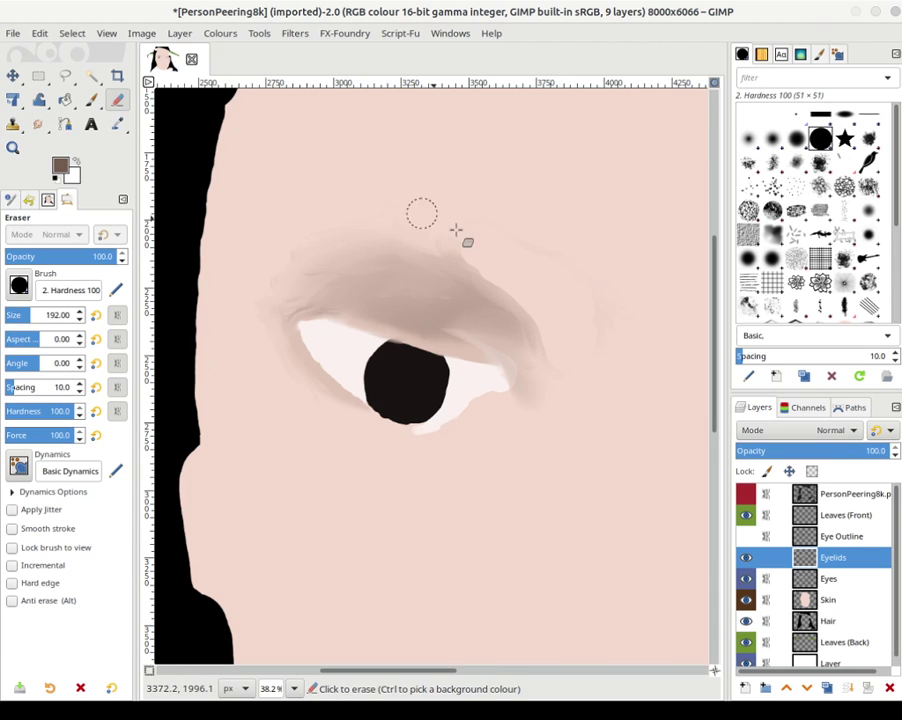
mouse_move(455, 230)
left_mouse_down()
mouse_move(568, 291)
mouse_move(592, 326)
mouse_move(589, 348)
mouse_move(574, 338)
mouse_move(563, 346)
mouse_move(466, 248)
mouse_move(428, 236)
mouse_move(321, 247)
mouse_move(270, 283)
mouse_move(357, 243)
mouse_move(285, 268)
mouse_move(344, 254)
mouse_move(418, 255)
mouse_move(456, 267)
mouse_move(540, 328)
left_mouse_up()
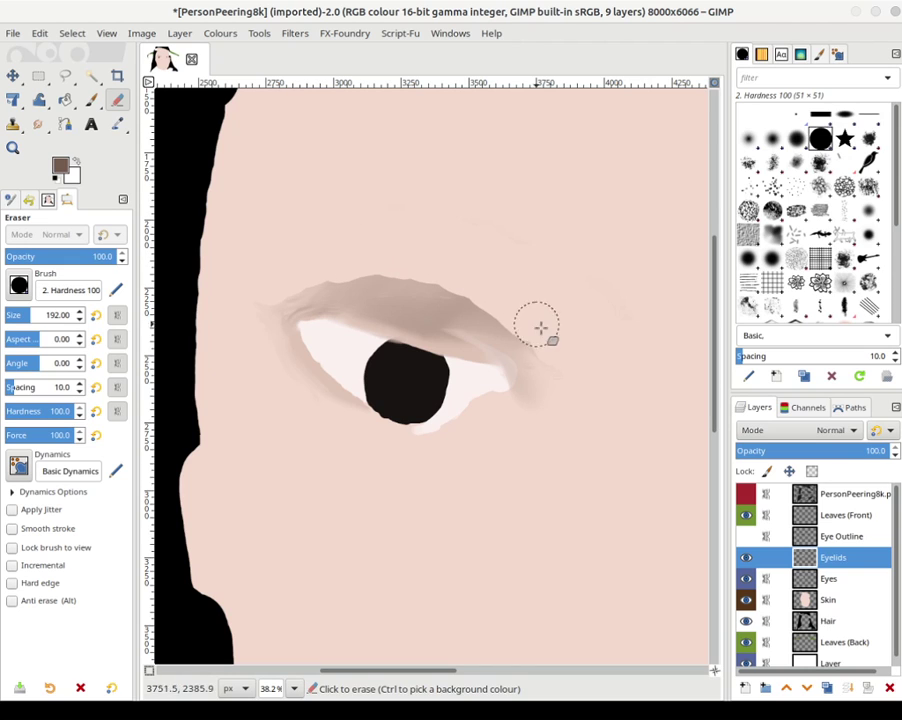
left_click(38, 127)
mouse_move(491, 321)
left_mouse_down()
mouse_move(525, 345)
mouse_move(508, 324)
mouse_move(416, 277)
mouse_move(346, 278)
mouse_move(284, 302)
mouse_move(368, 288)
mouse_move(360, 295)
mouse_move(402, 311)
mouse_move(388, 295)
mouse_move(357, 310)
mouse_move(387, 294)
mouse_move(448, 330)
mouse_move(337, 311)
mouse_move(366, 302)
mouse_move(512, 349)
mouse_move(535, 384)
mouse_move(510, 346)
mouse_move(519, 373)
mouse_move(486, 340)
mouse_move(465, 336)
mouse_move(509, 365)
mouse_move(459, 342)
mouse_move(539, 396)
mouse_move(461, 318)
mouse_move(562, 398)
mouse_move(430, 300)
left_mouse_up()
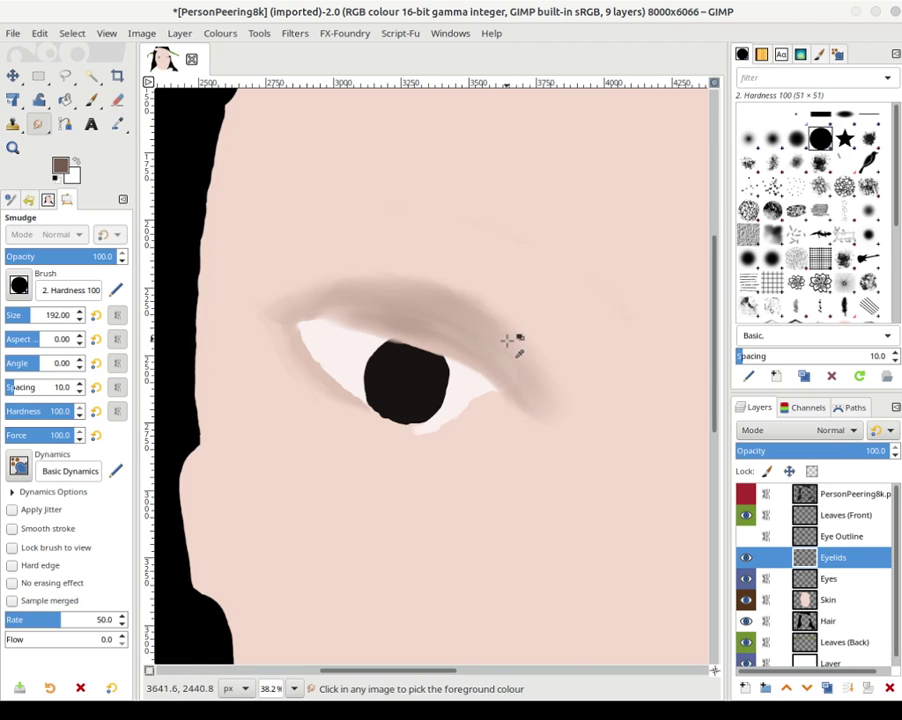
- Show the PersonPeering8k sketch and Eye Outline layers again
scroll(512, 336, "down", 4, "ctrl")
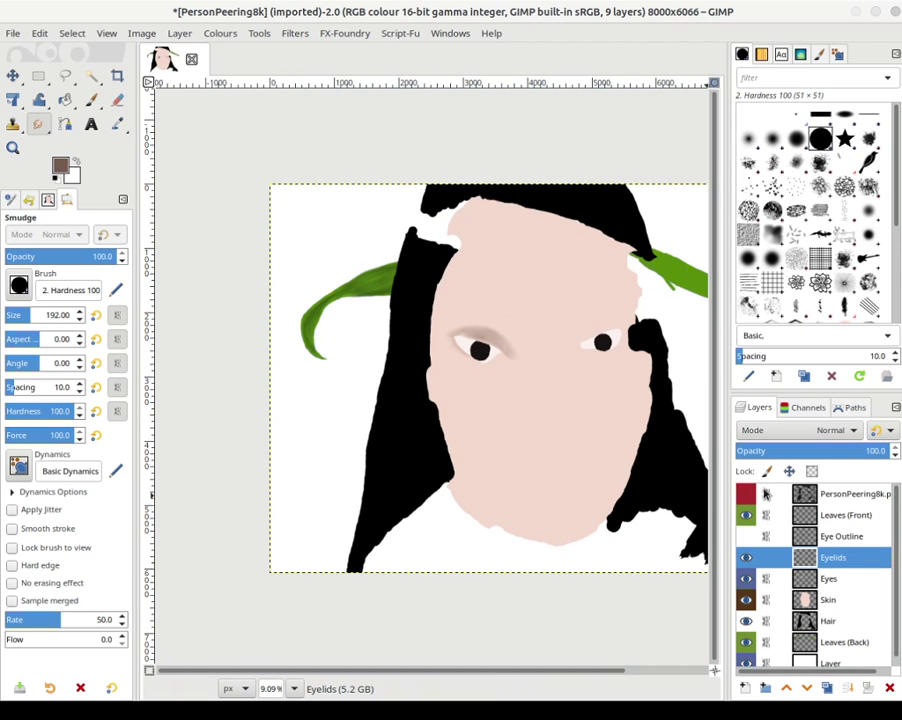
left_click(745, 494)
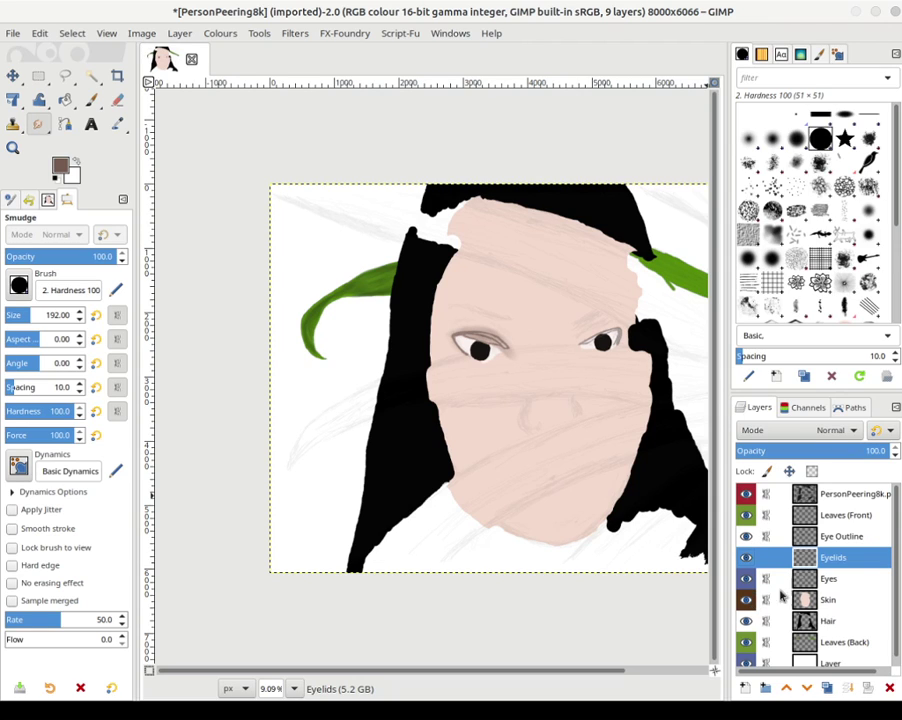
scroll(893, 648, "down", 1)
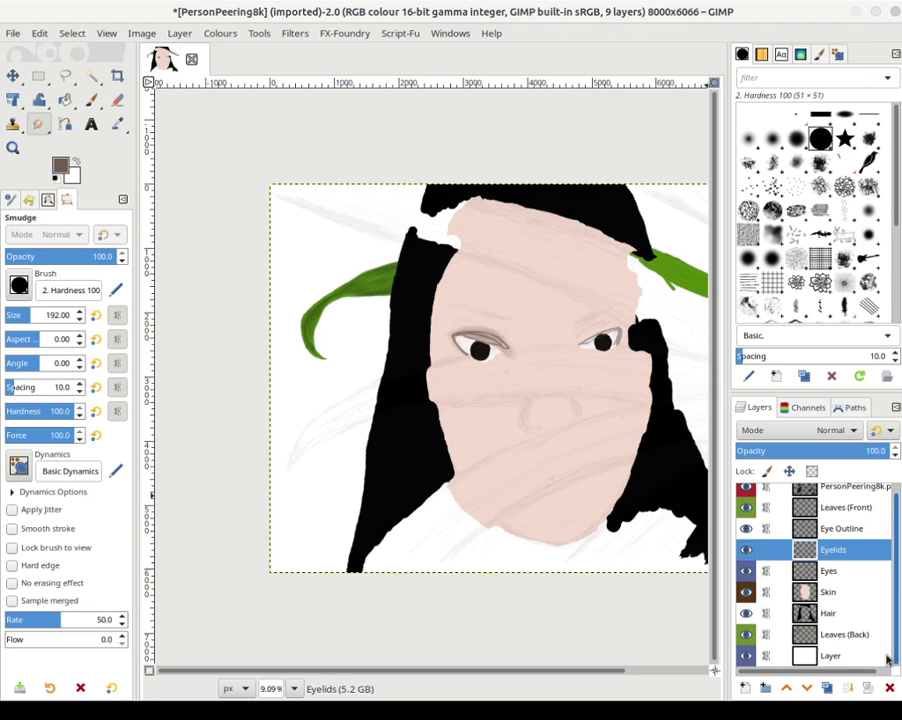
scroll(886, 620, "up", 1)
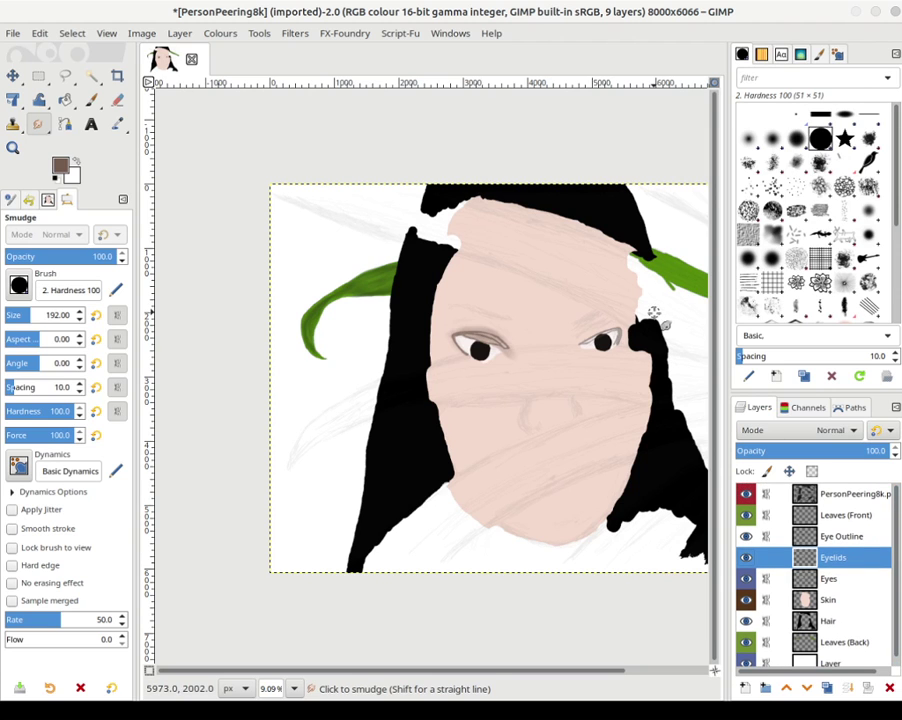
- Paint a dark brown core shadow above the right eye with the Paintbrush at size 39
scroll(653, 313, "up", 5, "ctrl")
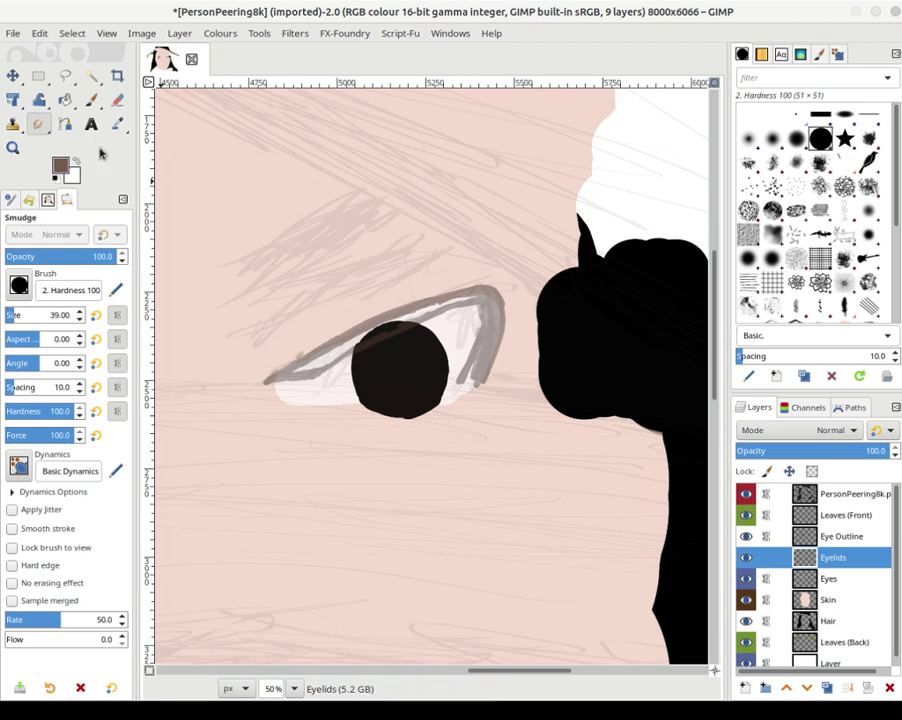
key("p")
mouse_move(342, 297)
left_mouse_down()
mouse_move(376, 282)
mouse_move(369, 296)
mouse_move(430, 283)
mouse_move(402, 276)
mouse_move(449, 270)
left_mouse_up()
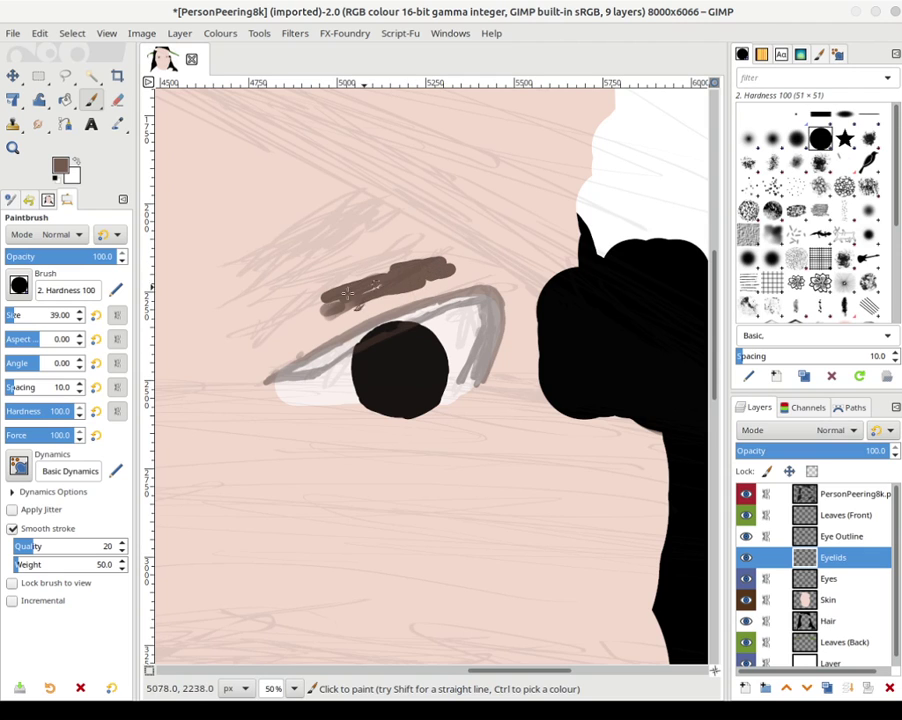
- Surround the dark stroke above the right eye with progressively lighter bands of brown a2887b and b69b8e
left_click(62, 170)
left_click(312, 257)
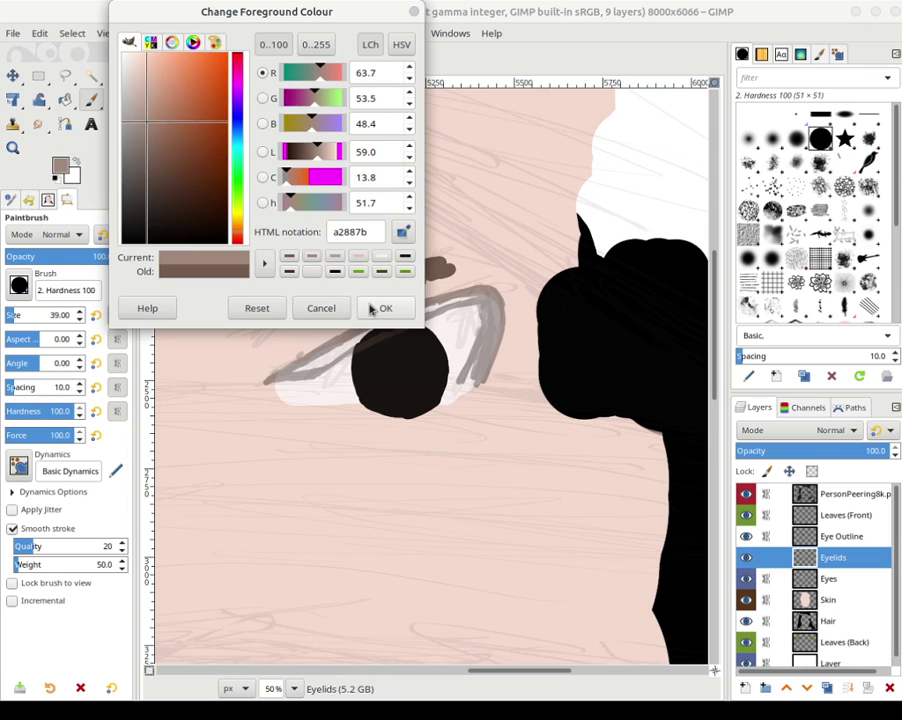
left_click(372, 307)
left_click_drag(353, 303, 446, 272)
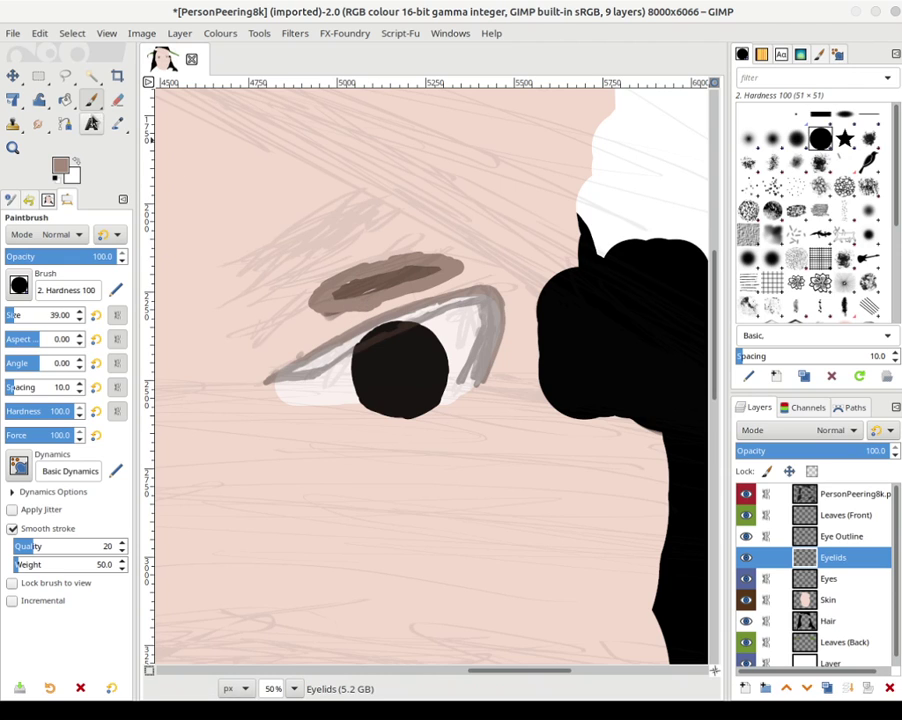
left_click(60, 165)
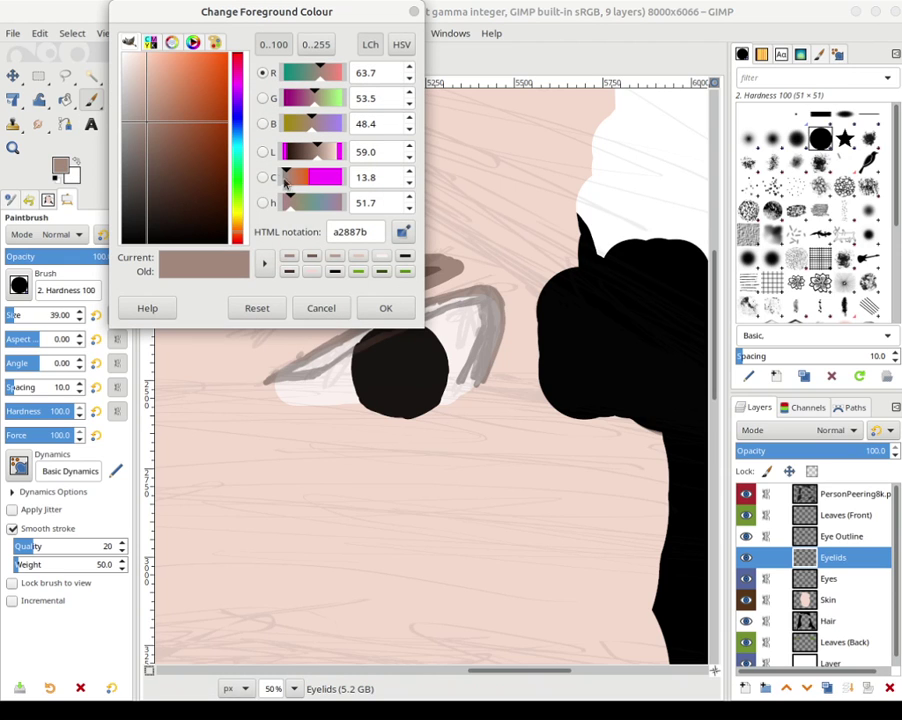
left_click(340, 258)
left_click(385, 308)
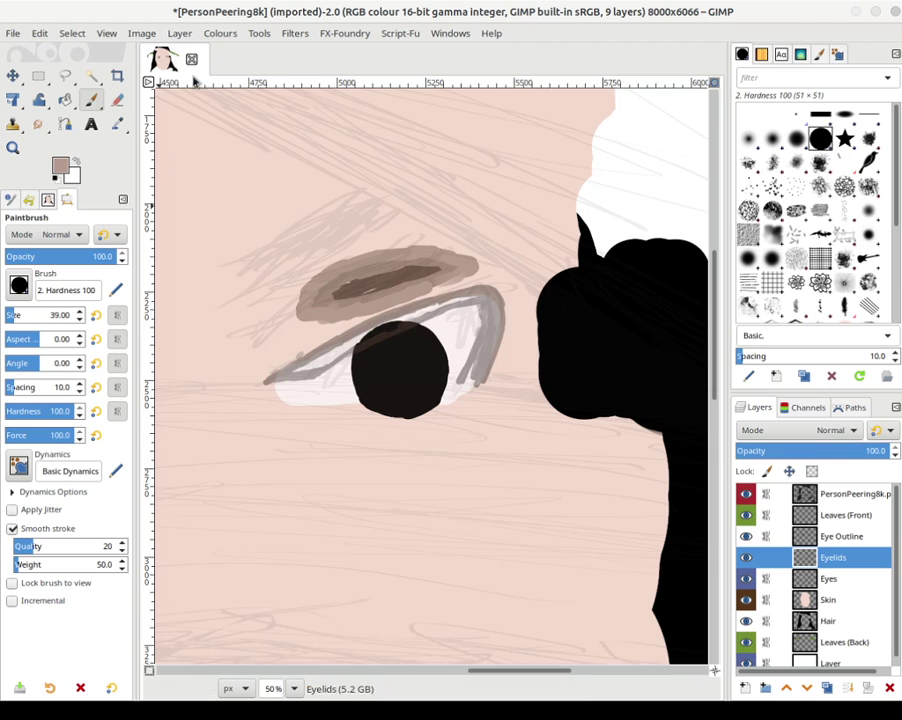
- Pick a lighter pinkish beige and paint the lids all around the right eye, covering the lower edge of the iris
left_click(62, 166)
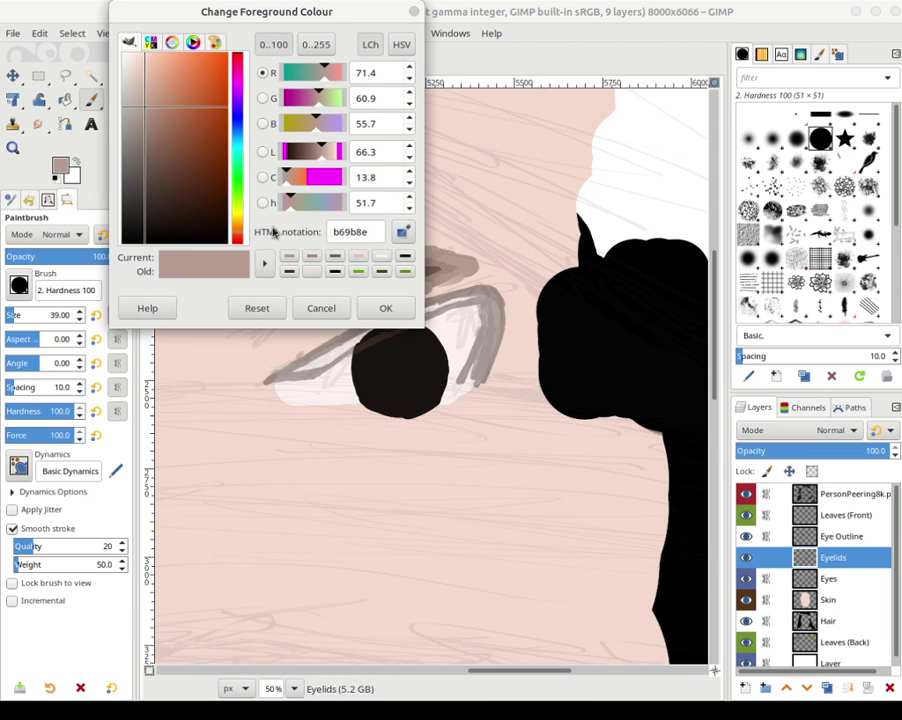
left_click(356, 258)
left_click(387, 307)
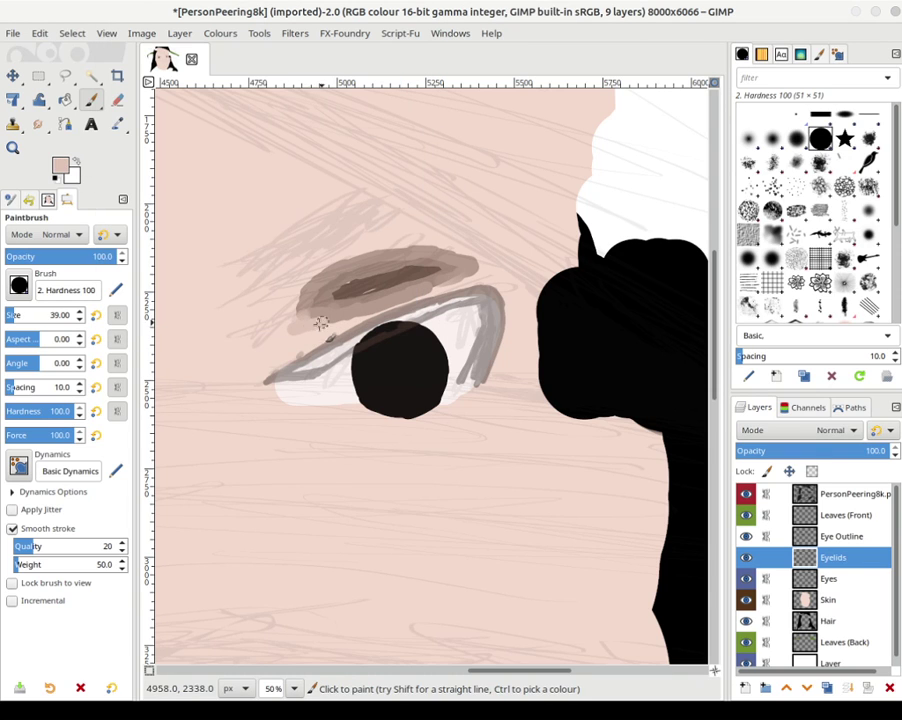
mouse_move(330, 322)
left_mouse_down()
mouse_move(491, 264)
mouse_move(393, 242)
mouse_move(343, 260)
mouse_move(299, 287)
mouse_move(278, 332)
mouse_move(283, 347)
mouse_move(342, 326)
mouse_move(285, 356)
left_mouse_up()
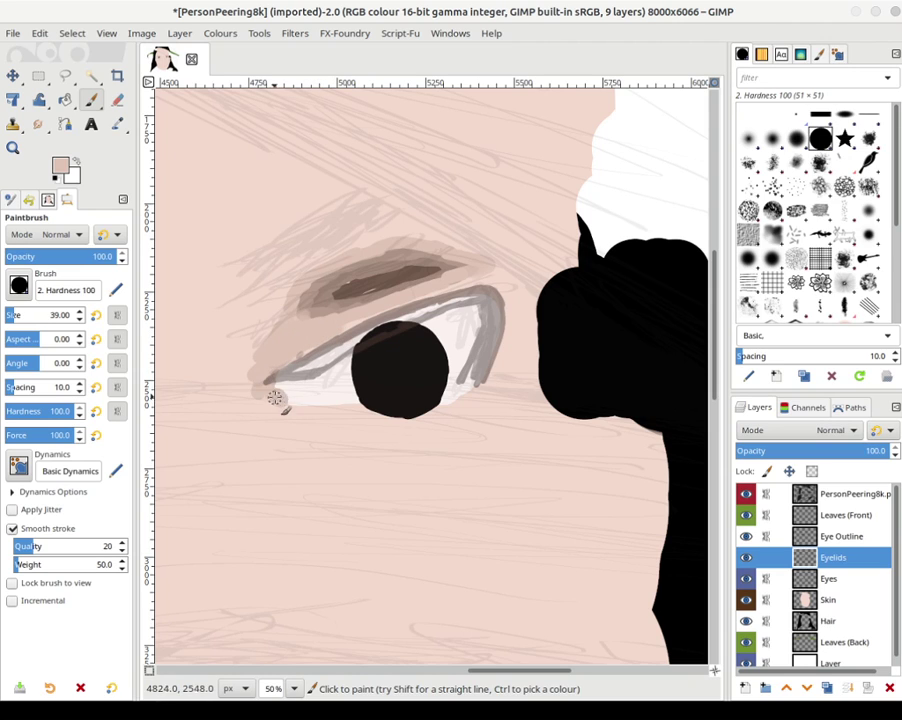
left_click_drag(275, 396, 327, 403)
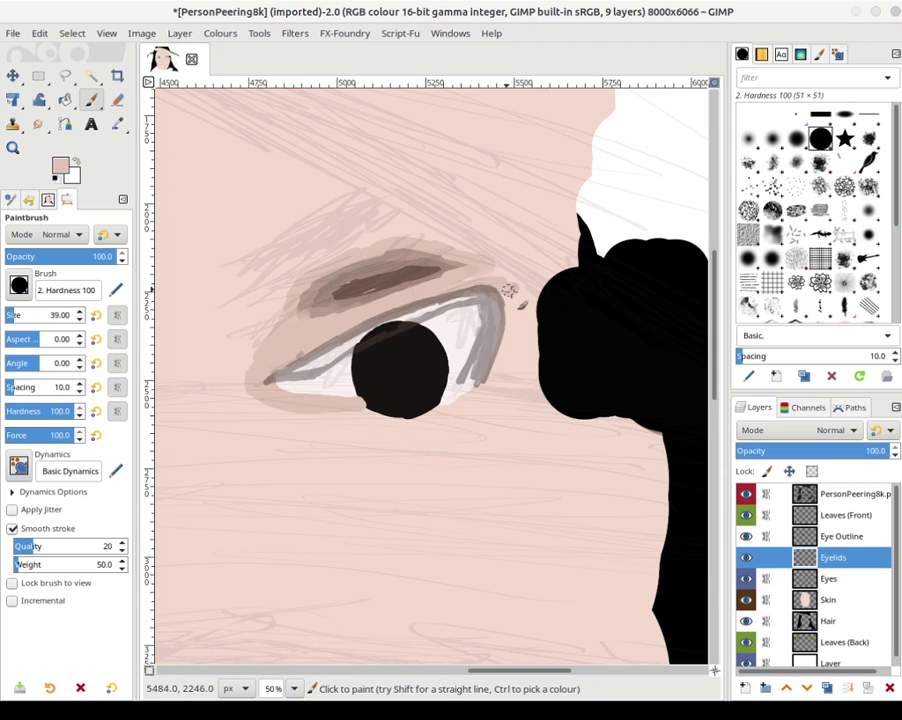
left_click_drag(509, 311, 487, 377)
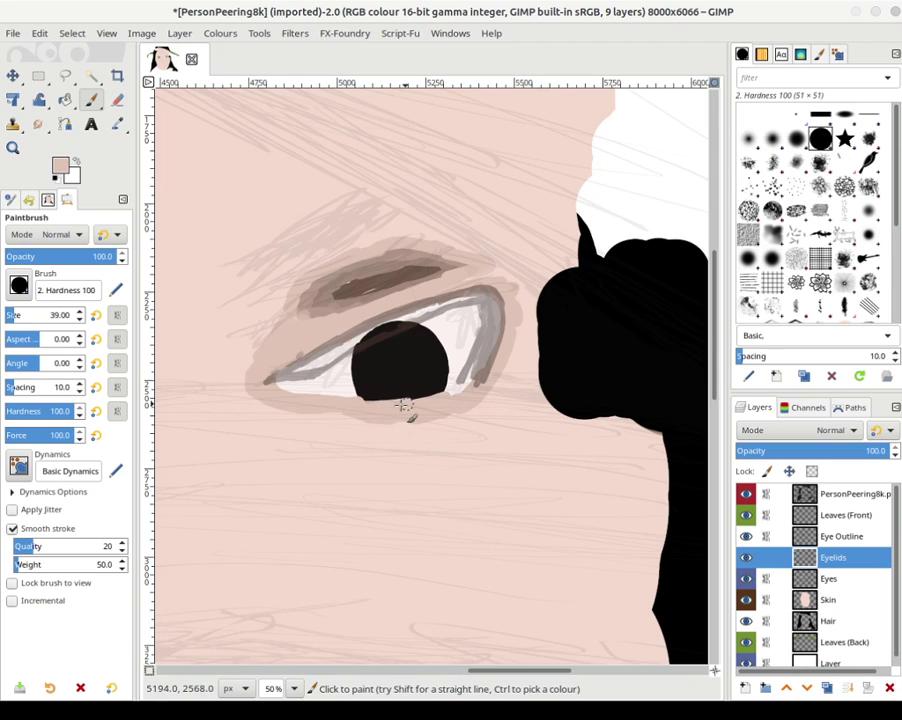
mouse_move(476, 386)
left_mouse_down()
mouse_move(498, 371)
mouse_move(523, 326)
mouse_move(485, 279)
left_mouse_up()
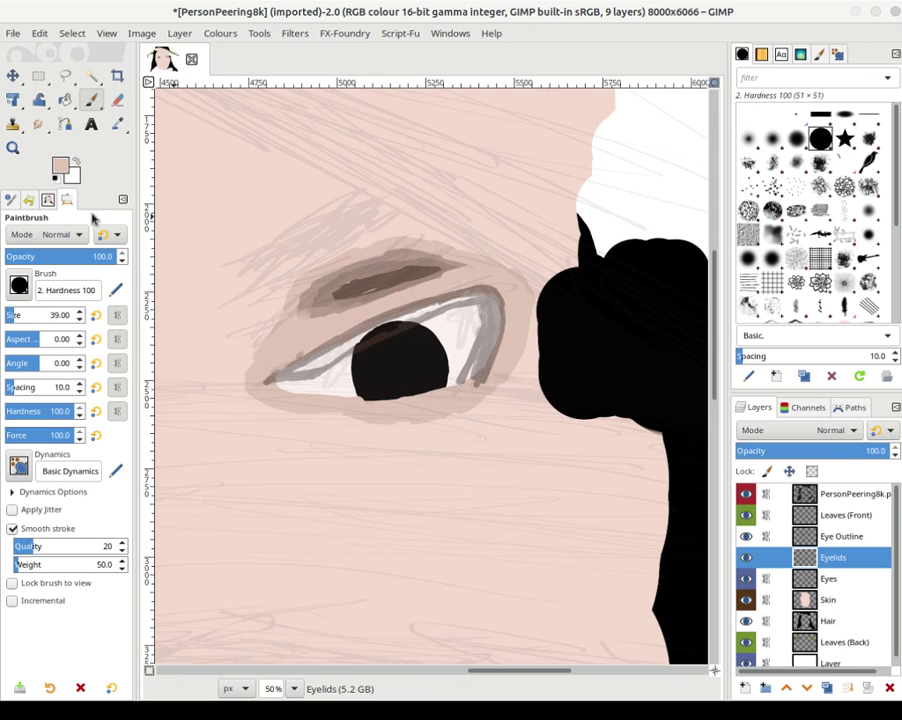
- Smudge the right eye's lid shading at size 39, and blend it broadly into the skin at size 296
left_click(38, 124)
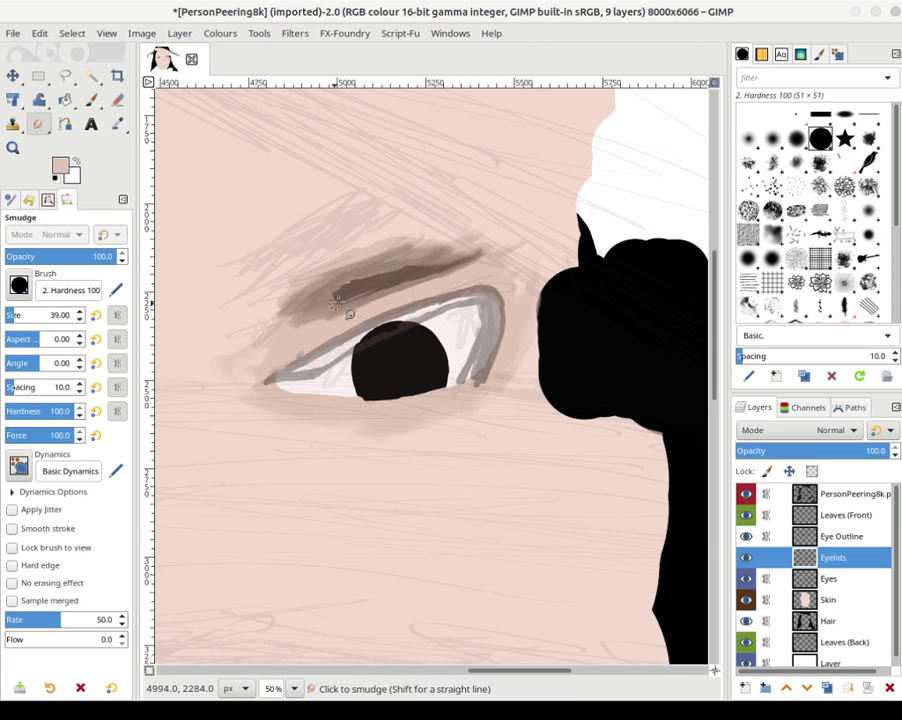
mouse_move(335, 291)
left_mouse_down()
mouse_move(427, 253)
mouse_move(315, 291)
mouse_move(377, 259)
mouse_move(387, 243)
mouse_move(434, 235)
mouse_move(357, 252)
mouse_move(380, 260)
mouse_move(426, 262)
left_mouse_up()
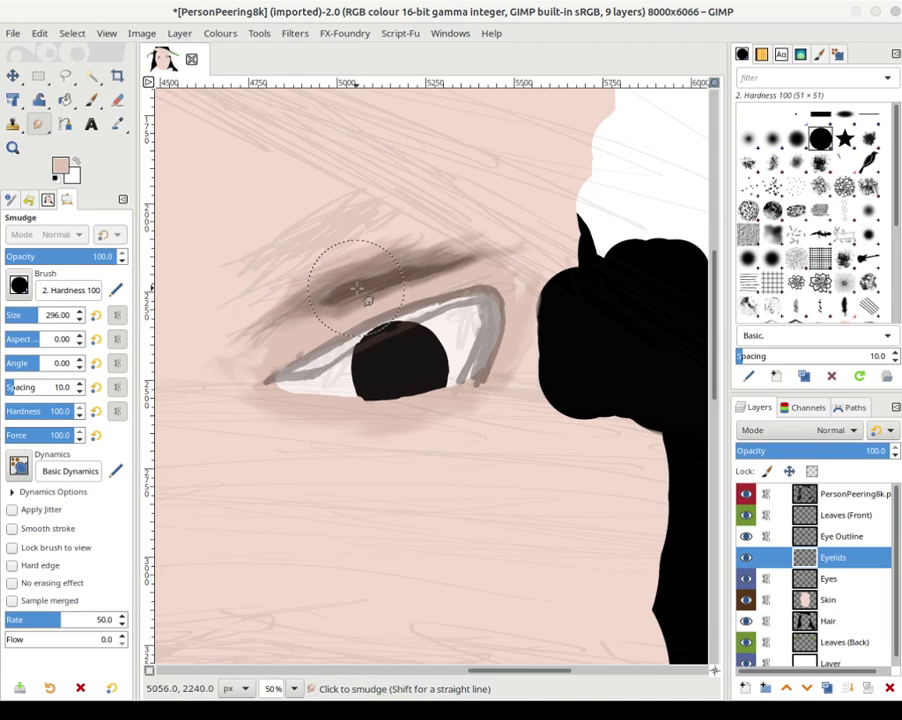
mouse_move(357, 288)
left_mouse_down()
mouse_move(328, 299)
mouse_move(465, 255)
mouse_move(385, 272)
mouse_move(446, 252)
mouse_move(424, 240)
mouse_move(367, 255)
mouse_move(330, 286)
mouse_move(297, 297)
mouse_move(285, 325)
mouse_move(242, 340)
mouse_move(270, 320)
mouse_move(208, 354)
mouse_move(239, 376)
mouse_move(200, 373)
mouse_move(300, 290)
mouse_move(357, 288)
mouse_move(339, 294)
mouse_move(421, 268)
mouse_move(442, 271)
mouse_move(409, 276)
mouse_move(422, 266)
mouse_move(405, 251)
mouse_move(405, 260)
mouse_move(336, 274)
mouse_move(380, 279)
mouse_move(372, 282)
mouse_move(393, 265)
mouse_move(384, 280)
mouse_move(315, 305)
mouse_move(452, 261)
mouse_move(408, 262)
mouse_move(501, 256)
left_mouse_up()
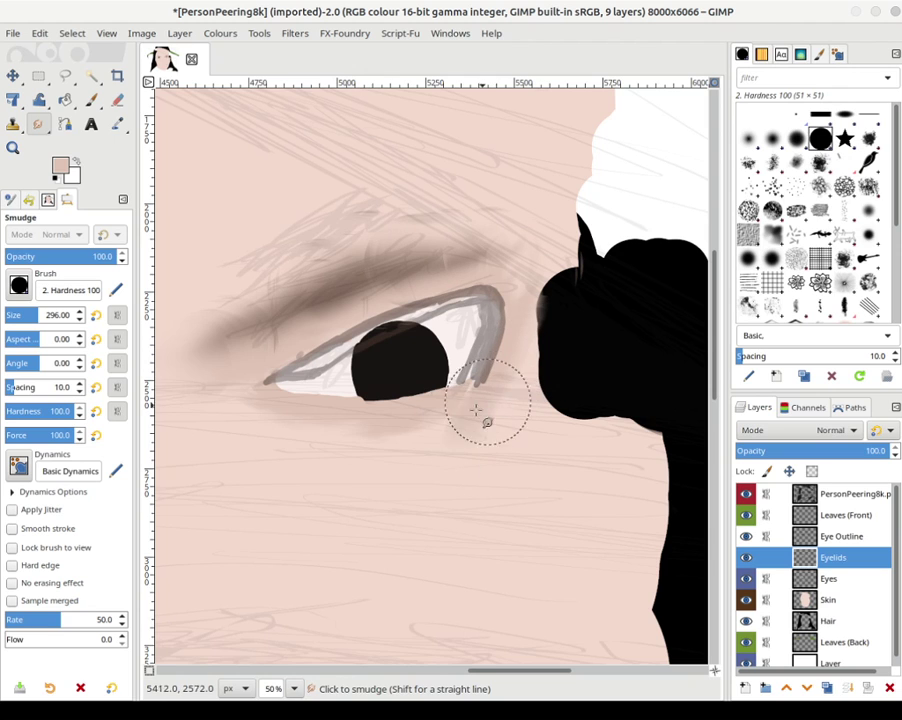
mouse_move(476, 410)
left_mouse_down()
mouse_move(423, 436)
mouse_move(385, 436)
mouse_move(463, 429)
mouse_move(341, 438)
mouse_move(348, 429)
mouse_move(460, 422)
mouse_move(386, 436)
mouse_move(479, 418)
mouse_move(409, 432)
mouse_move(460, 413)
mouse_move(390, 436)
mouse_move(480, 407)
mouse_move(548, 356)
mouse_move(471, 417)
mouse_move(544, 344)
mouse_move(530, 372)
mouse_move(376, 482)
mouse_move(498, 406)
mouse_move(549, 319)
mouse_move(486, 429)
mouse_move(567, 314)
mouse_move(503, 413)
mouse_move(570, 341)
mouse_move(505, 431)
mouse_move(551, 366)
mouse_move(520, 395)
mouse_move(575, 243)
mouse_move(512, 413)
mouse_move(563, 265)
mouse_move(581, 285)
mouse_move(484, 457)
mouse_move(308, 458)
mouse_move(189, 397)
mouse_move(312, 453)
mouse_move(191, 390)
mouse_move(317, 439)
mouse_move(220, 413)
mouse_move(340, 444)
mouse_move(418, 425)
mouse_move(477, 387)
mouse_move(535, 268)
left_mouse_up()
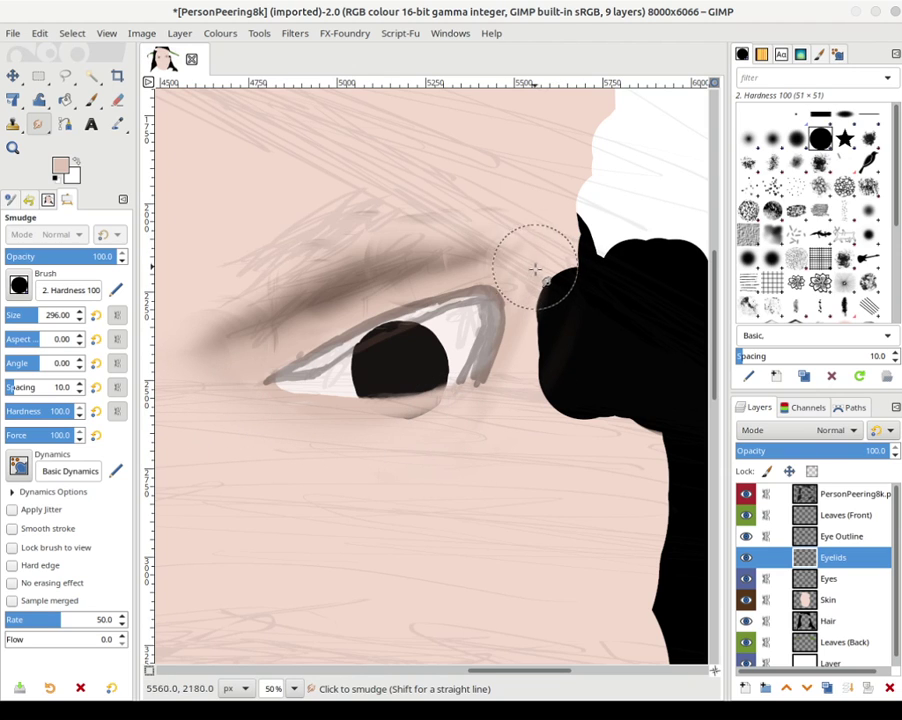
- Soften the remaining dark shadow above the right eye with the Smudge tool at size 296
scroll(535, 268, "down", 5, "ctrl")
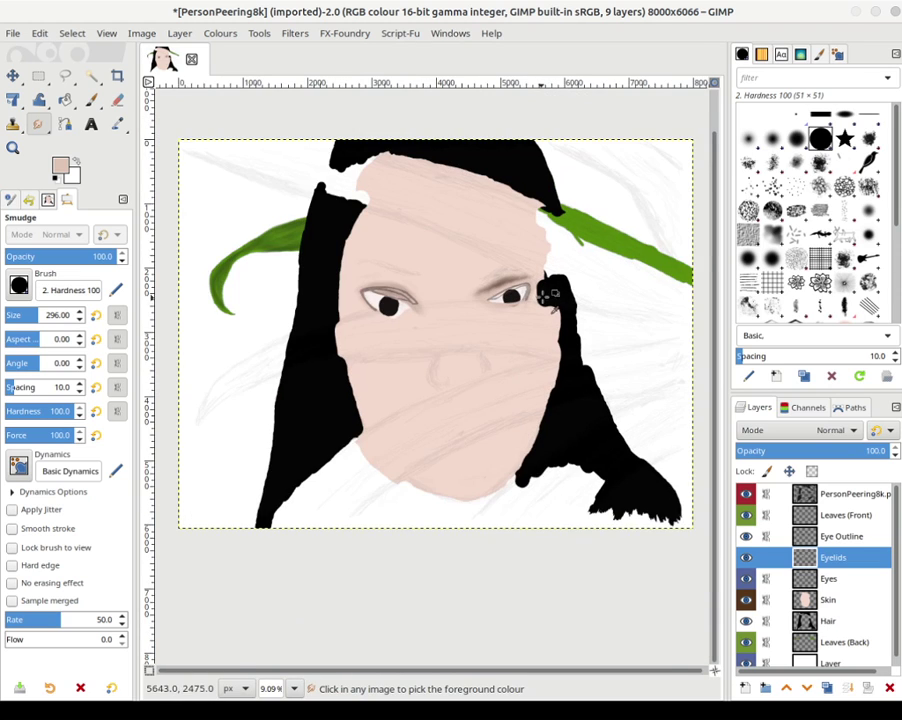
scroll(548, 293, "up", 1, "ctrl")
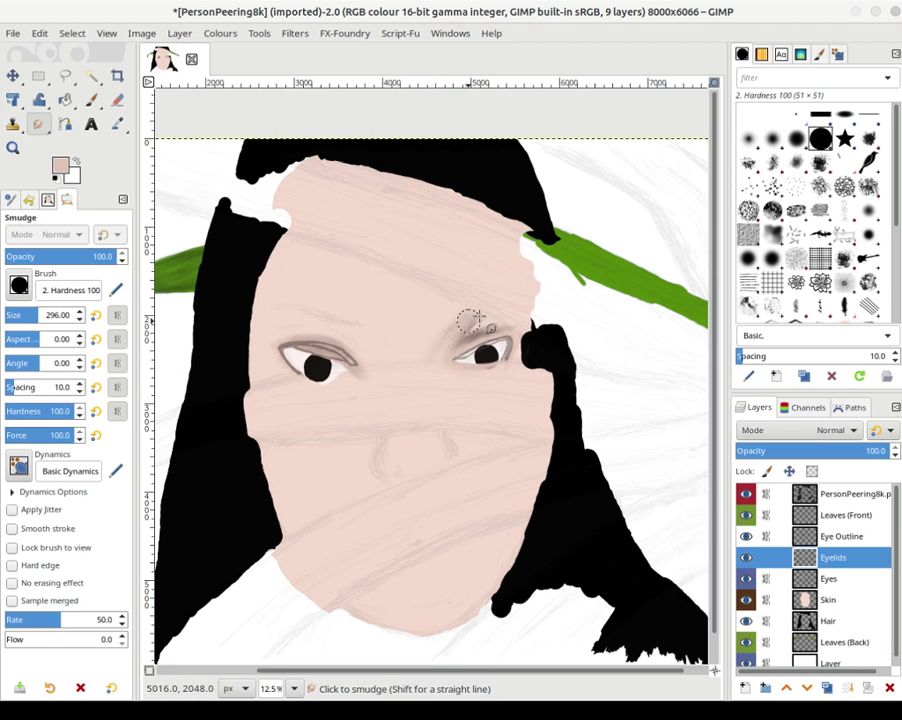
left_click_drag(472, 327, 497, 323)
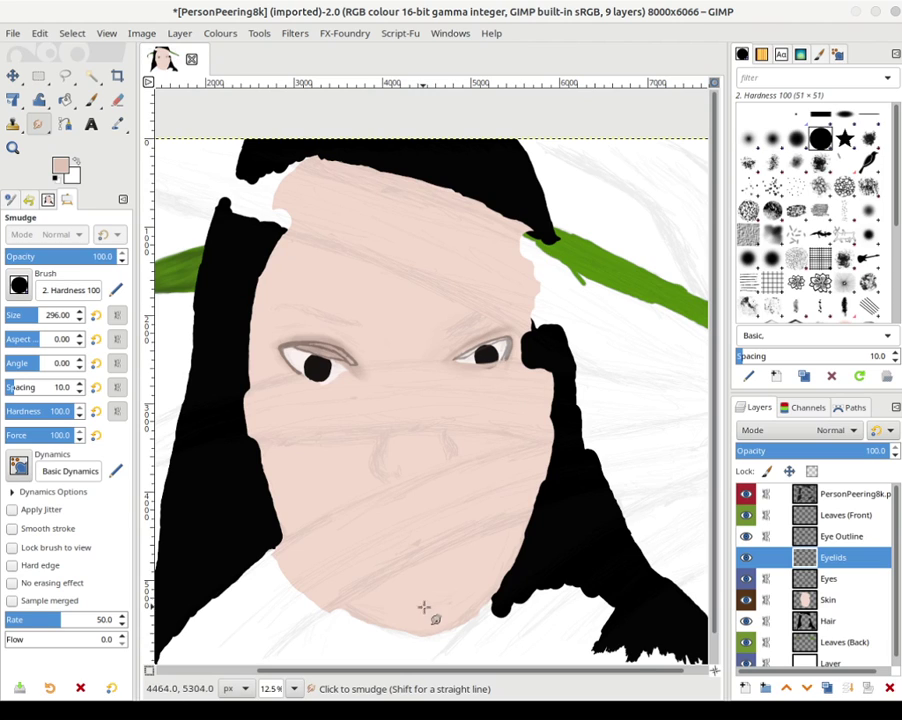
- Check the eyelid shading with the Eye Outline layer briefly hidden, and smudge the left upper eyelid's shadow softer
left_click(751, 537)
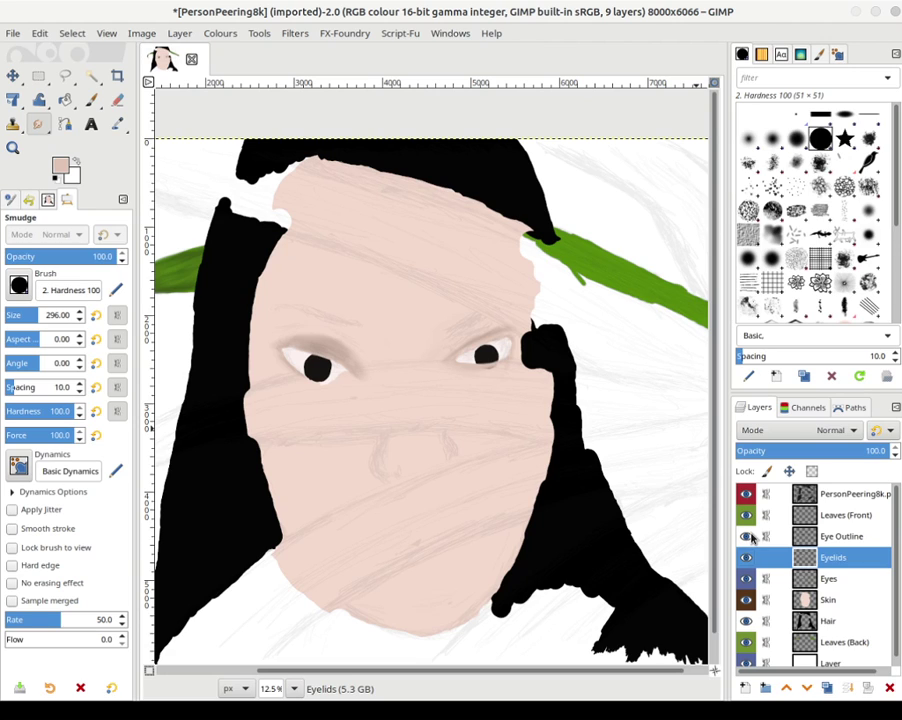
left_click(751, 537)
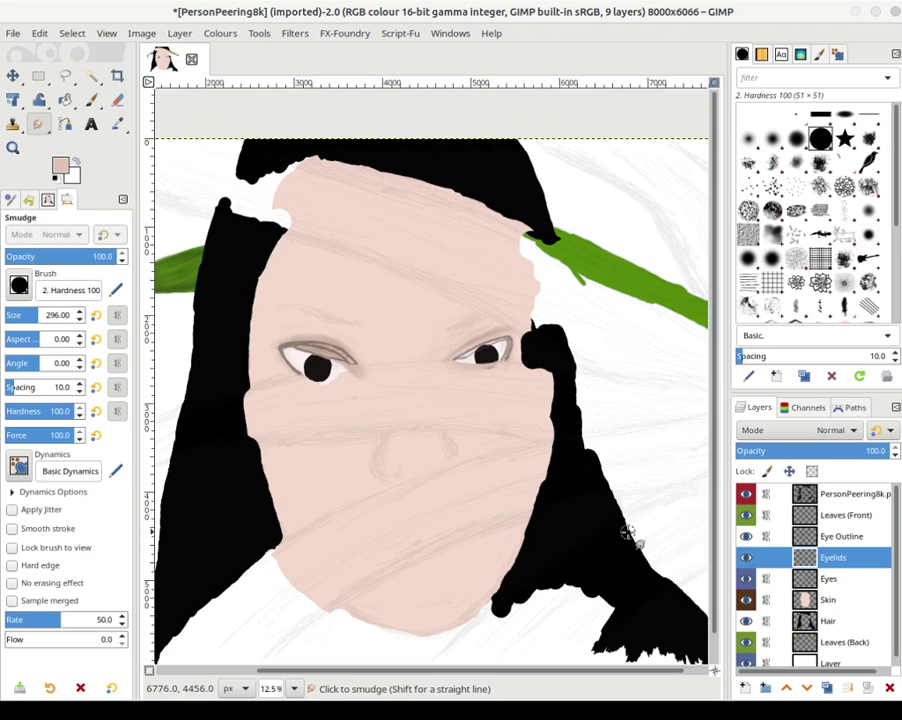
mouse_move(344, 343)
left_mouse_down()
mouse_move(308, 339)
mouse_move(353, 357)
mouse_move(311, 339)
mouse_move(336, 345)
mouse_move(319, 343)
mouse_move(333, 337)
mouse_move(294, 335)
mouse_move(366, 356)
mouse_move(324, 332)
mouse_move(383, 377)
mouse_move(388, 369)
mouse_move(371, 375)
mouse_move(378, 366)
mouse_move(363, 355)
mouse_move(363, 369)
mouse_move(375, 371)
mouse_move(357, 389)
mouse_move(377, 377)
mouse_move(367, 361)
mouse_move(325, 338)
mouse_move(290, 339)
mouse_move(337, 343)
mouse_move(286, 340)
left_mouse_up()
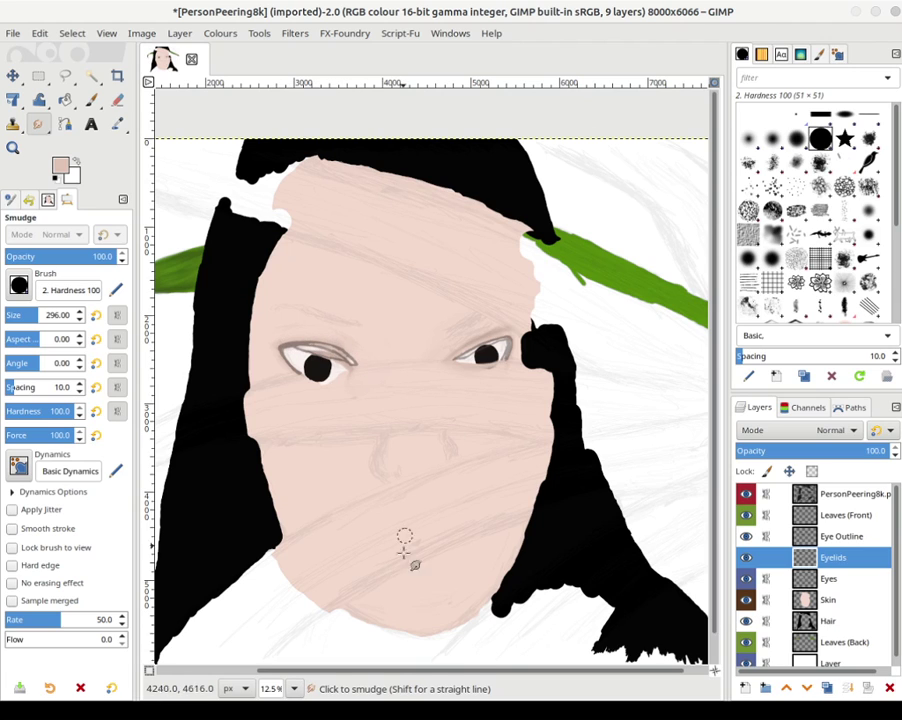
- Add a new transparent layer named Nose directly above the Skin layer
left_click(828, 600)
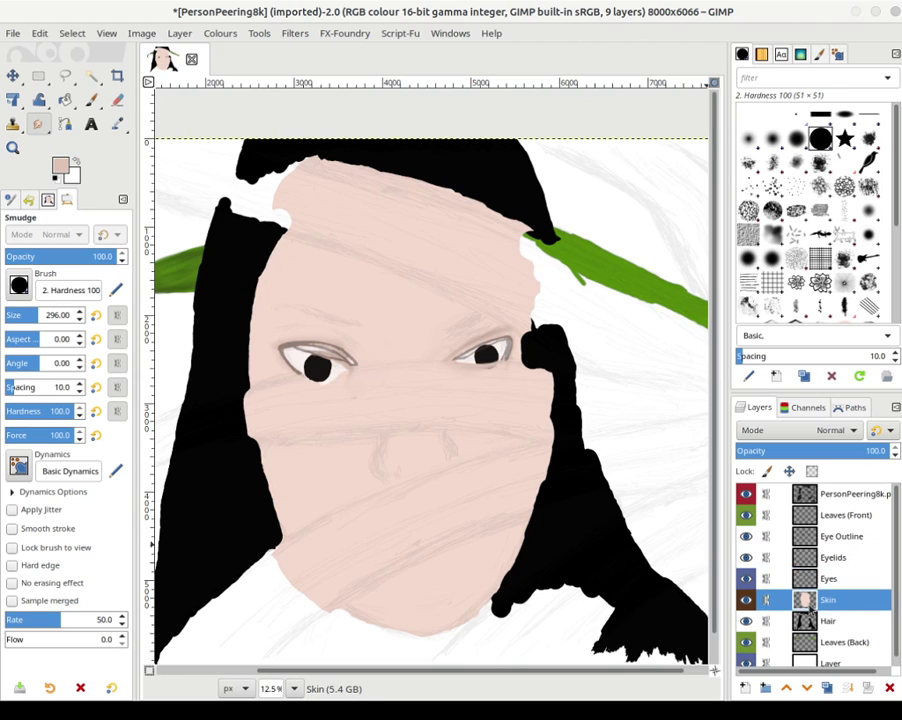
left_click(745, 690)
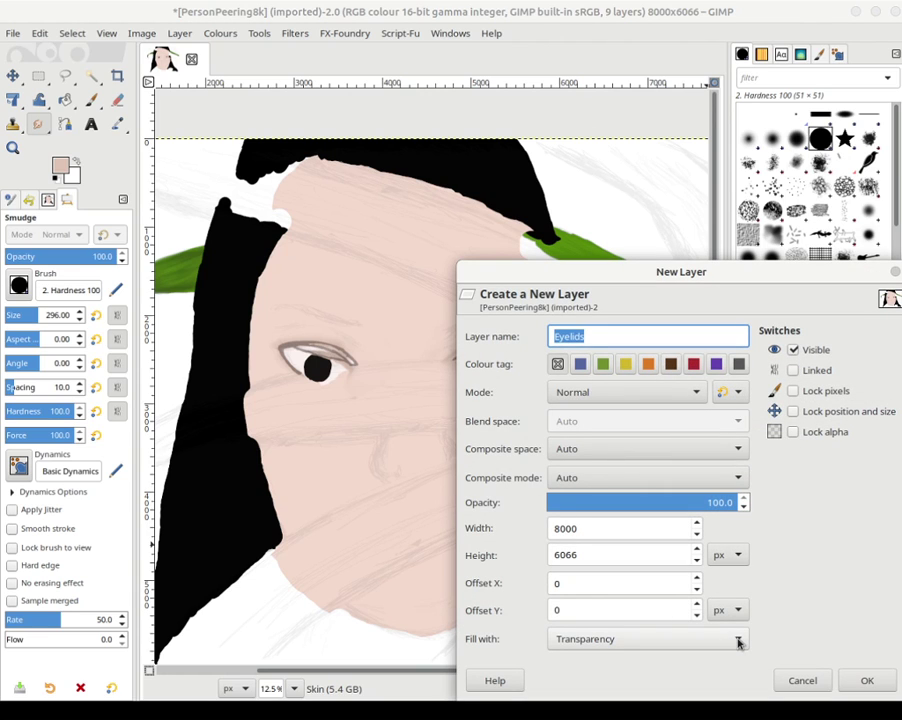
key("Return")
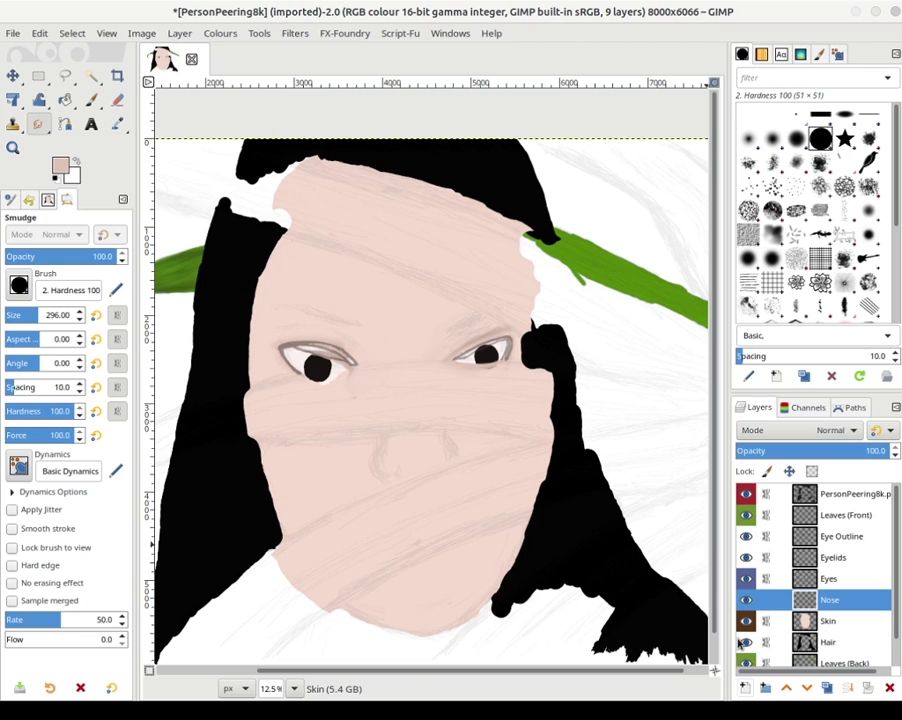
- Paint the nose's base shape, including both nostrils, on the Nose layer in a darker skin tone with the Paintbrush
left_click(62, 172)
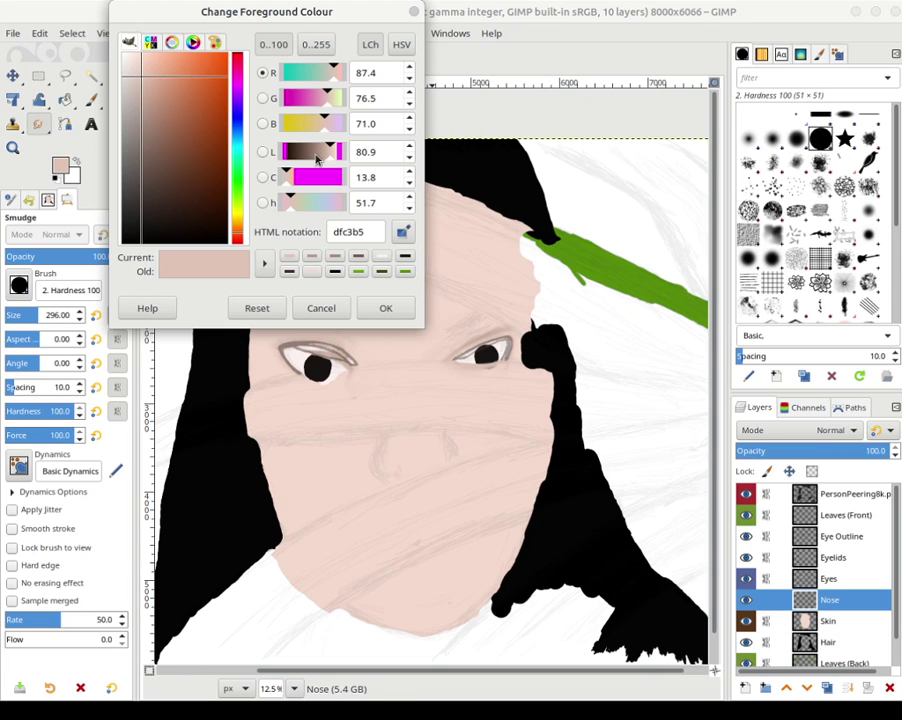
left_click_drag(331, 150, 324, 150)
left_click(385, 308)
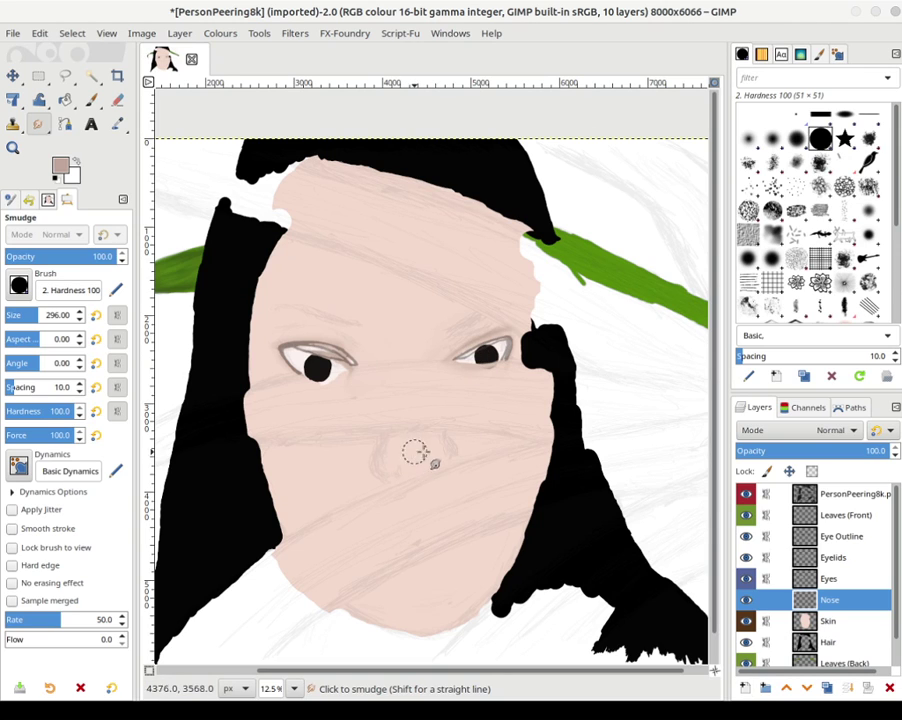
left_click(97, 98)
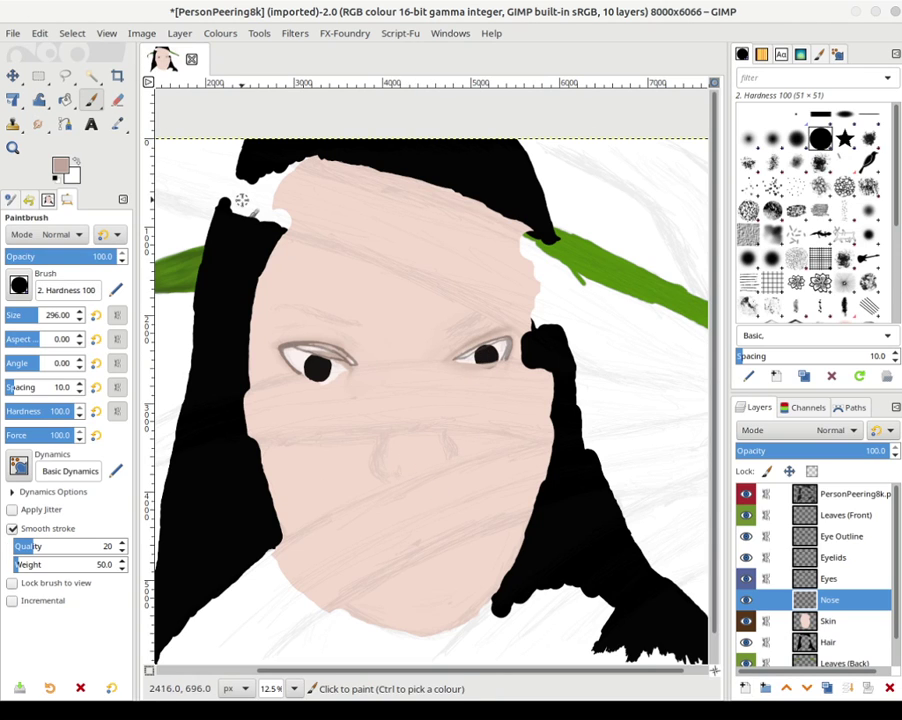
mouse_move(408, 458)
left_mouse_down()
mouse_move(417, 461)
mouse_move(403, 461)
mouse_move(401, 445)
mouse_move(390, 455)
mouse_move(391, 443)
left_mouse_up()
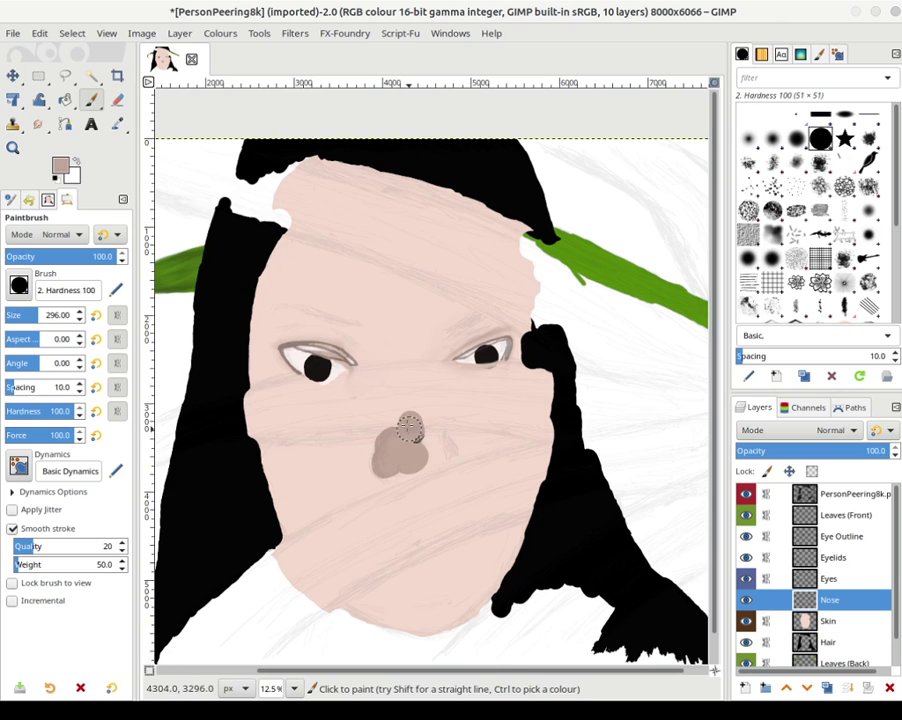
mouse_move(433, 444)
left_mouse_down()
mouse_move(408, 404)
mouse_move(408, 412)
left_mouse_up()
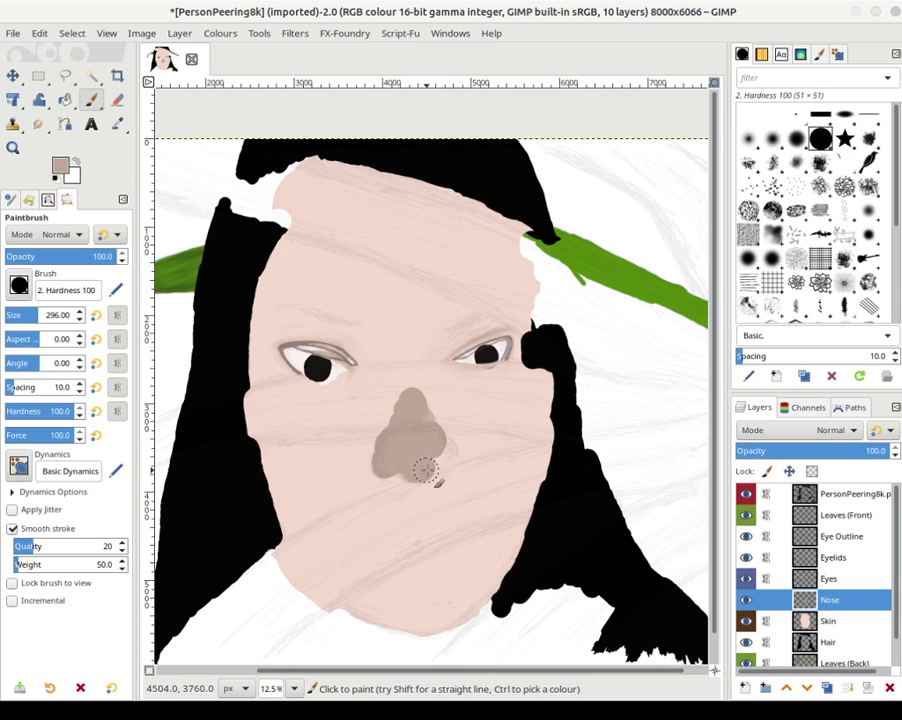
mouse_move(446, 444)
left_mouse_down()
mouse_move(417, 406)
mouse_move(453, 411)
mouse_move(418, 410)
mouse_move(411, 388)
mouse_move(400, 409)
mouse_move(408, 417)
mouse_move(402, 411)
mouse_move(388, 444)
mouse_move(404, 433)
mouse_move(380, 465)
mouse_move(412, 447)
mouse_move(408, 470)
mouse_move(432, 471)
mouse_move(455, 443)
left_mouse_up()
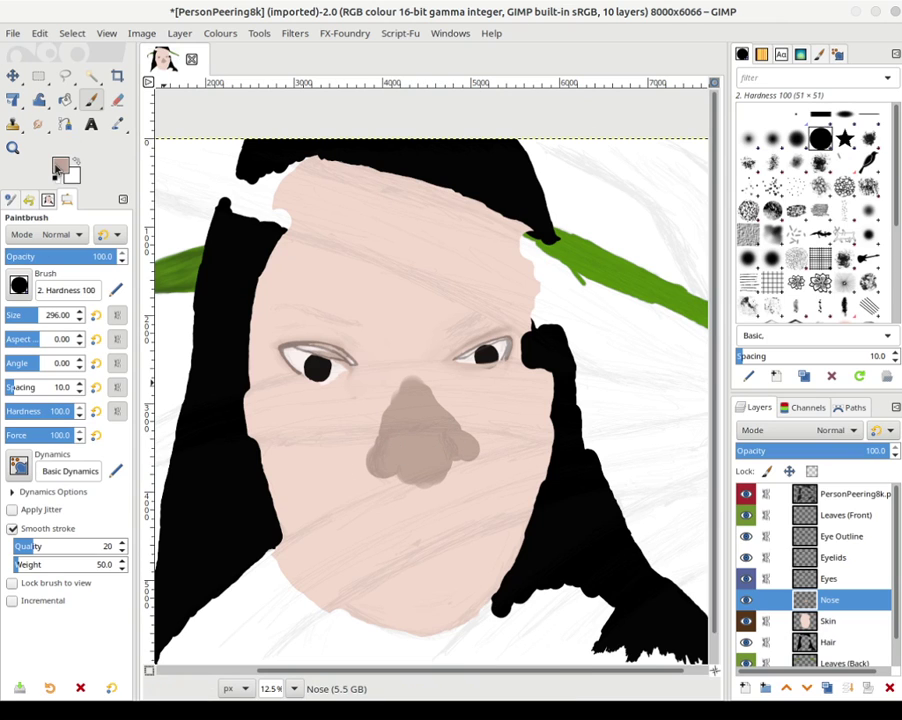
- Paint lighter patches in colour dfc3b5 over the nostrils, bridge and tip of the nose
left_click(57, 171)
left_click(298, 258)
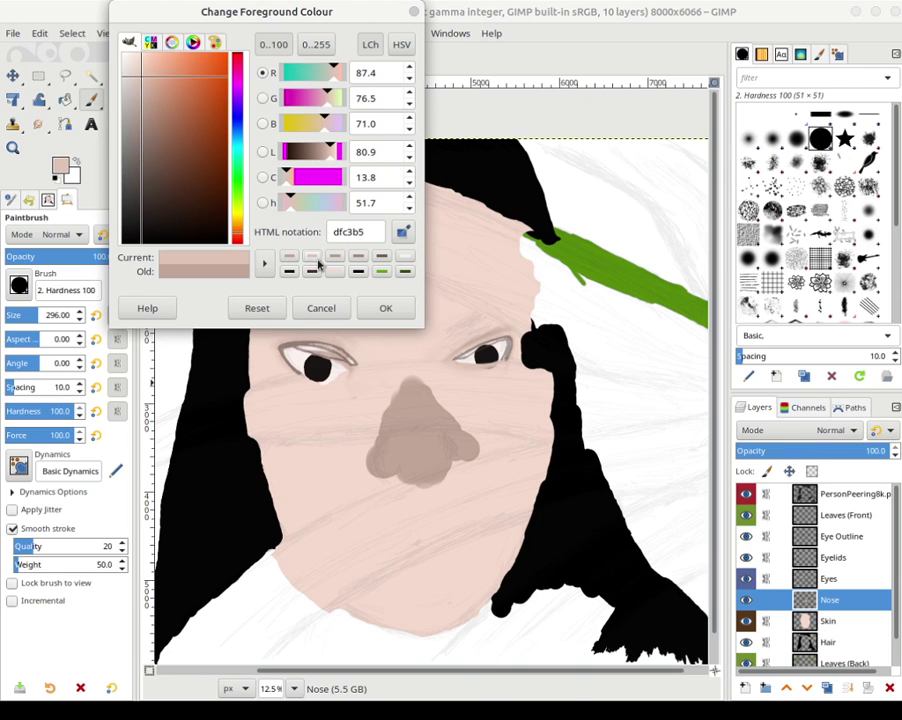
left_click(385, 308)
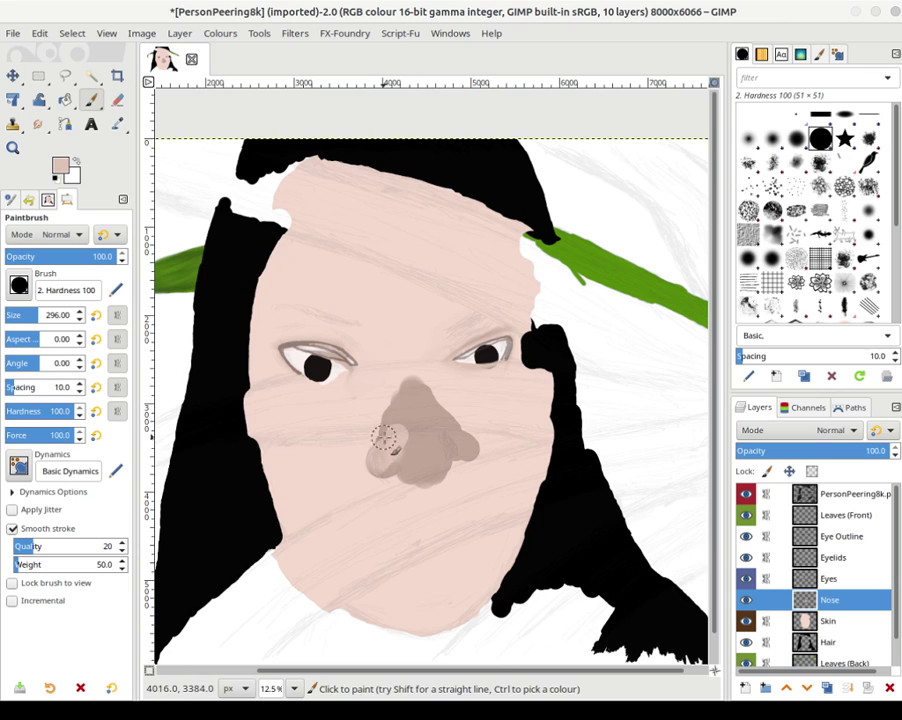
mouse_move(384, 438)
left_mouse_down()
mouse_move(400, 397)
mouse_move(386, 417)
left_mouse_up()
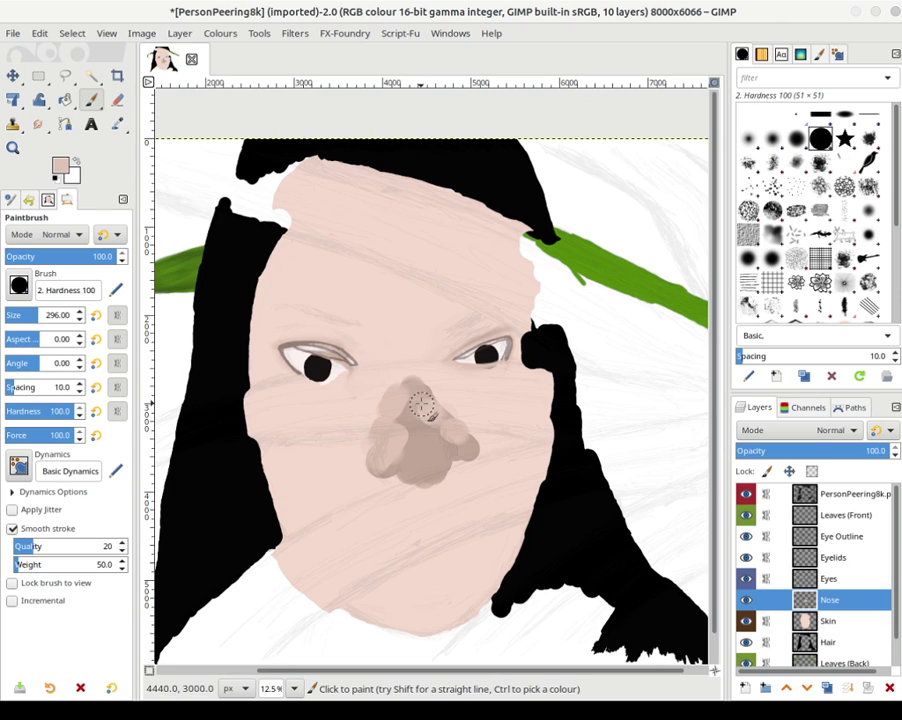
mouse_move(421, 404)
left_mouse_down()
mouse_move(416, 424)
mouse_move(436, 446)
mouse_move(415, 466)
mouse_move(428, 470)
left_mouse_up()
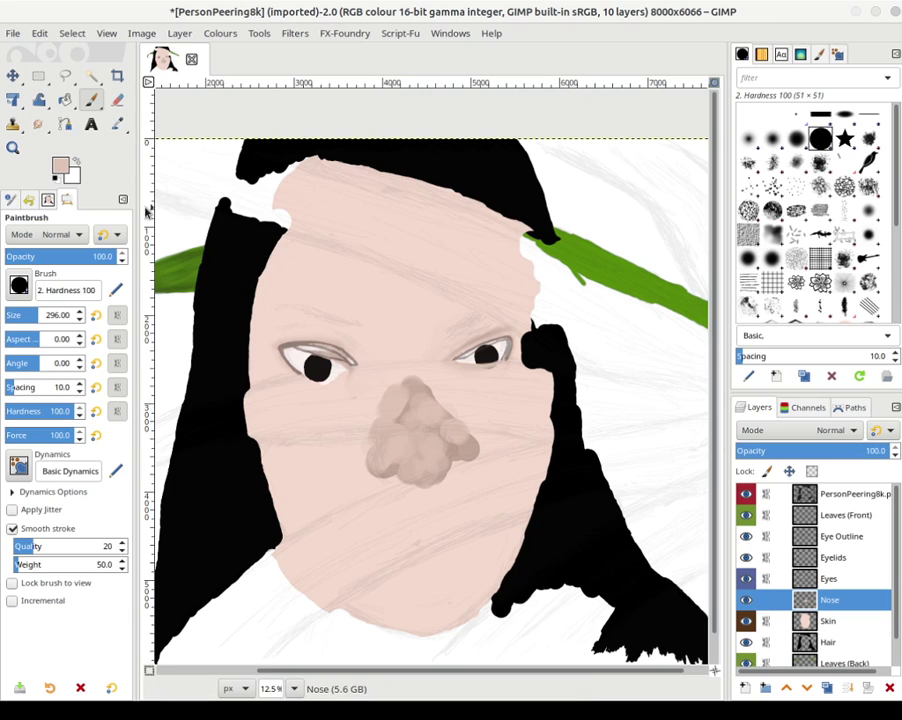
left_click(62, 168)
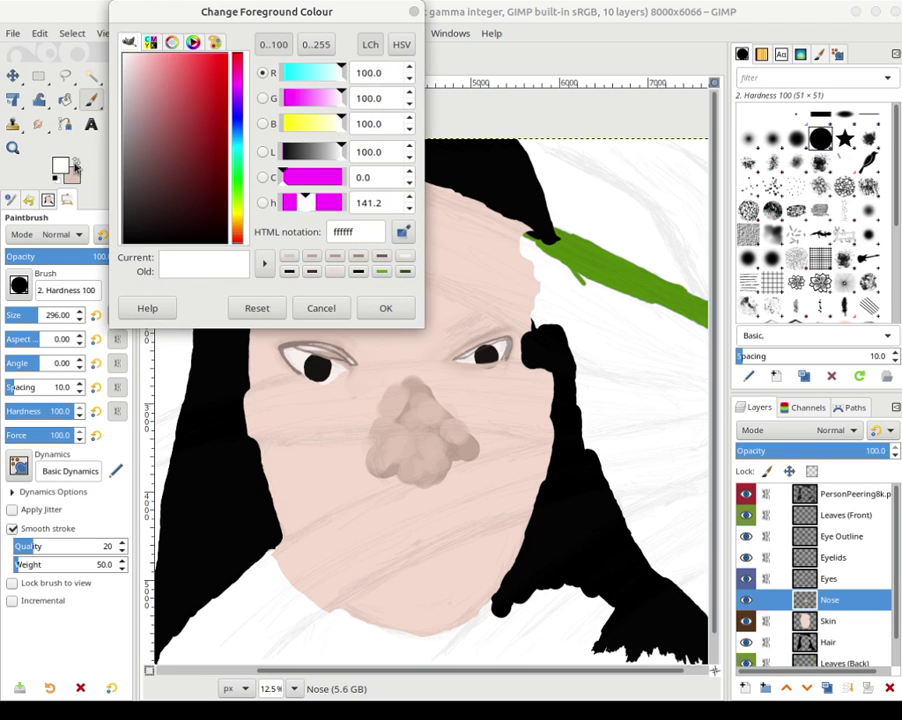
left_click(74, 162)
left_click(317, 309)
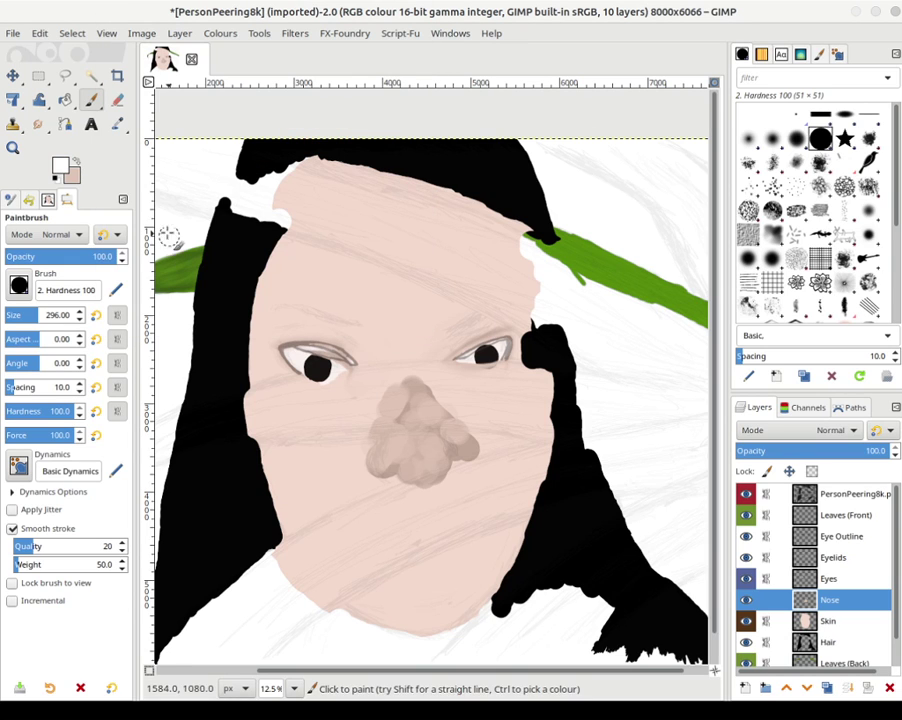
- Paint mid-tone patches in colour c0a597 over the nose's sides and centre
left_click(66, 167)
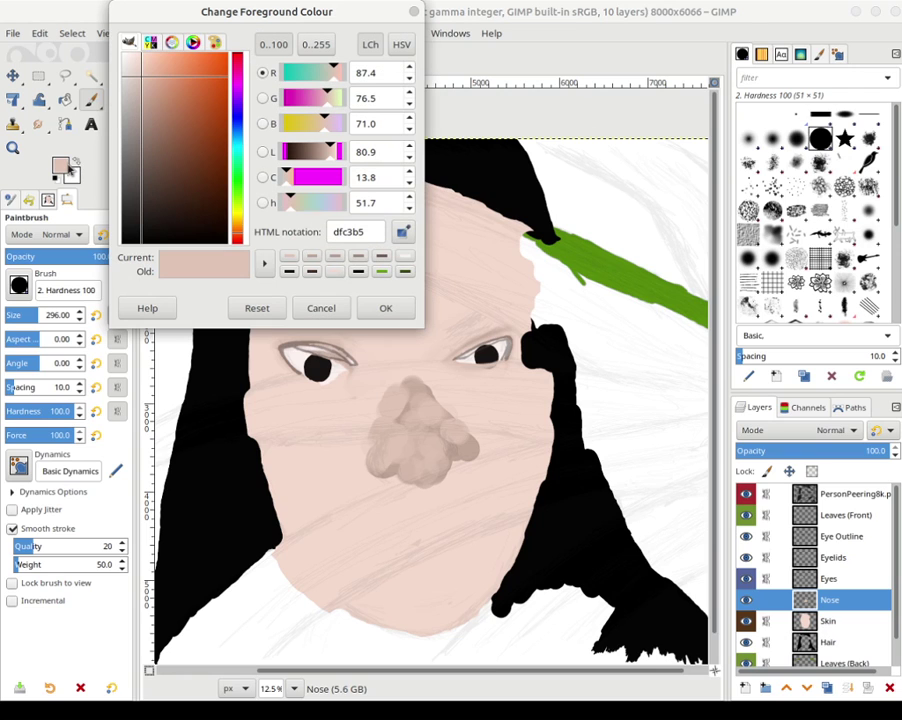
left_click(315, 259)
left_click(385, 308)
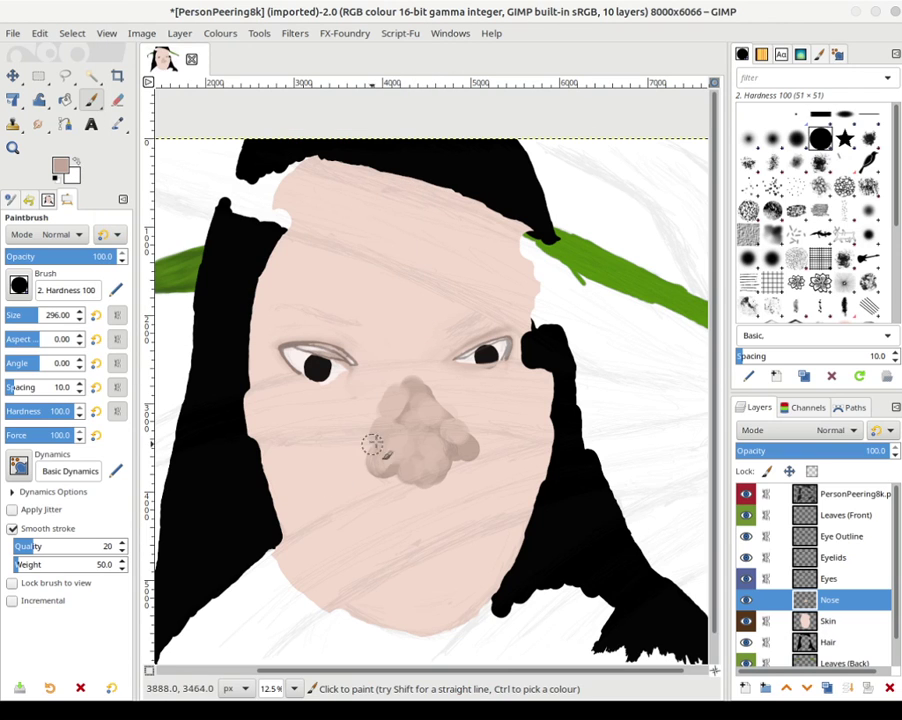
mouse_move(371, 444)
left_mouse_down()
mouse_move(434, 414)
mouse_move(383, 446)
mouse_move(406, 427)
mouse_move(394, 410)
mouse_move(404, 405)
mouse_move(445, 424)
left_mouse_up()
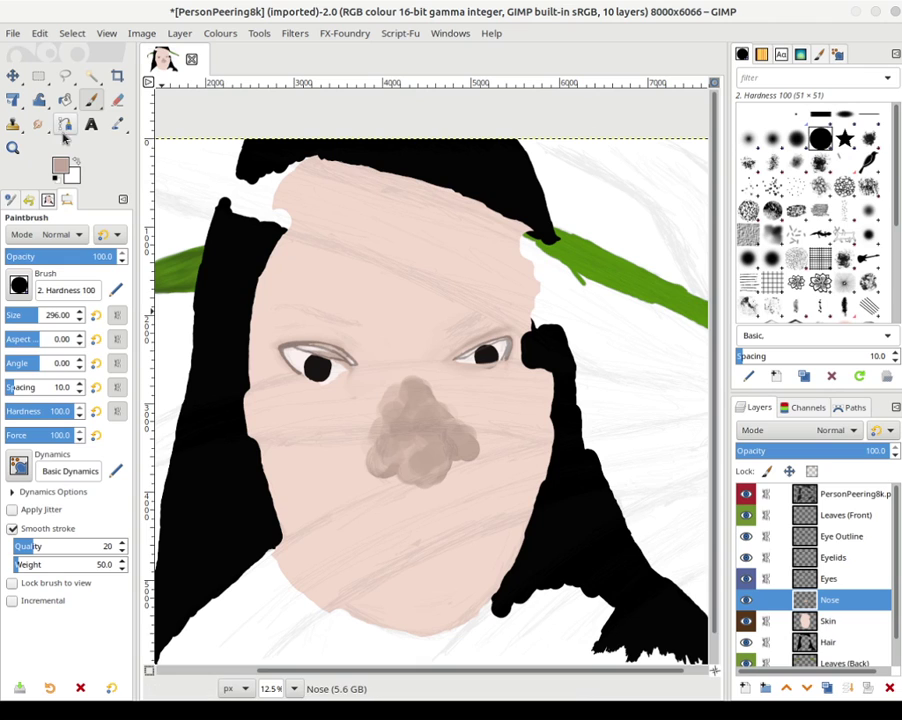
- Dab darker shadow spots in colour a2887b on the bridge, centre and both nostrils of the nose
left_click(60, 168)
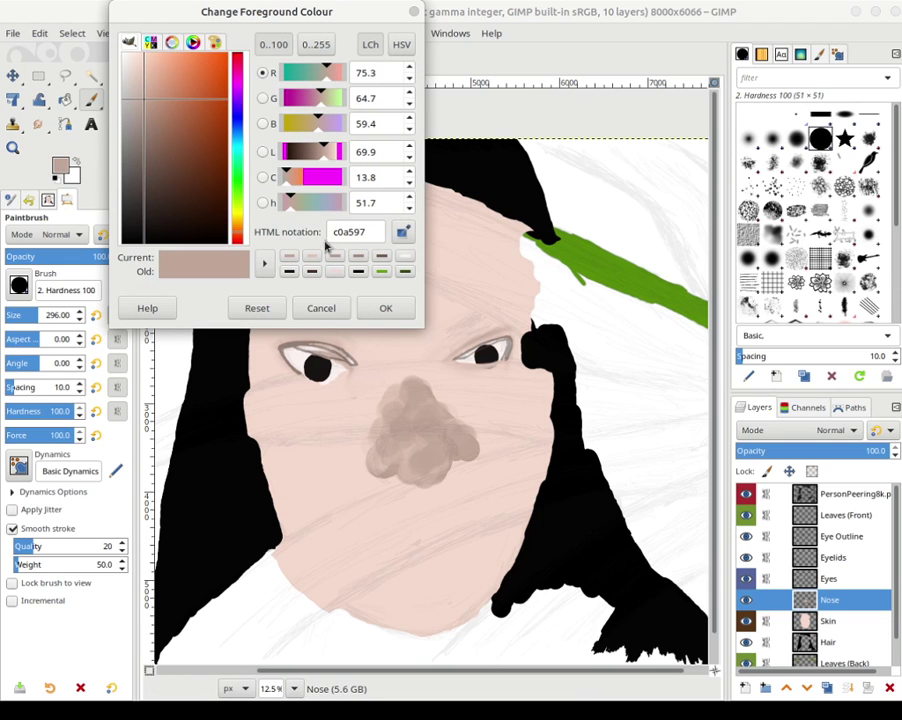
left_click(365, 258)
left_click(376, 306)
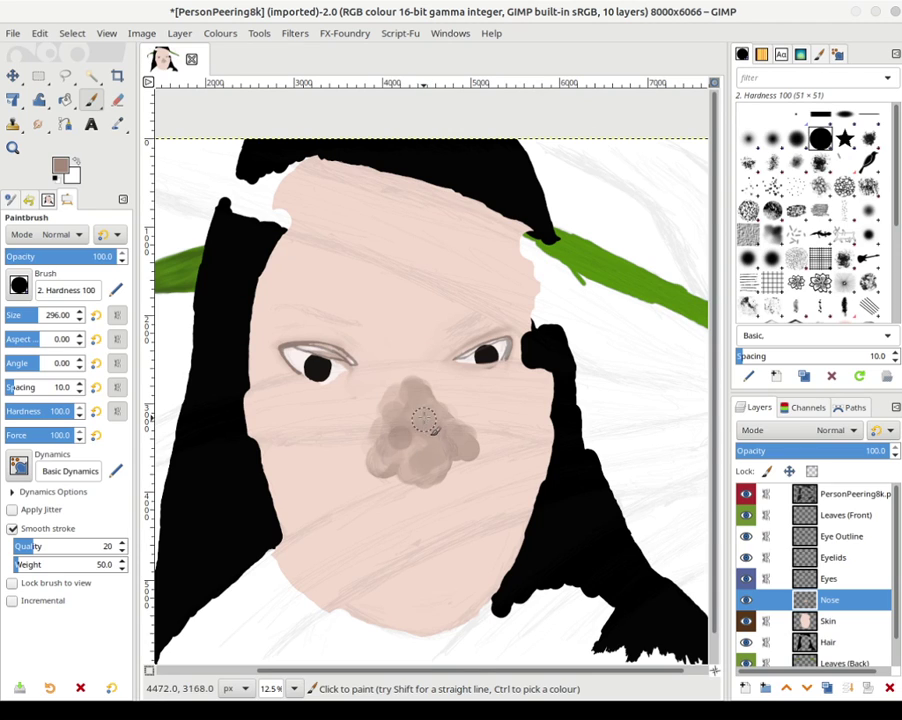
left_click_drag(403, 412, 436, 438)
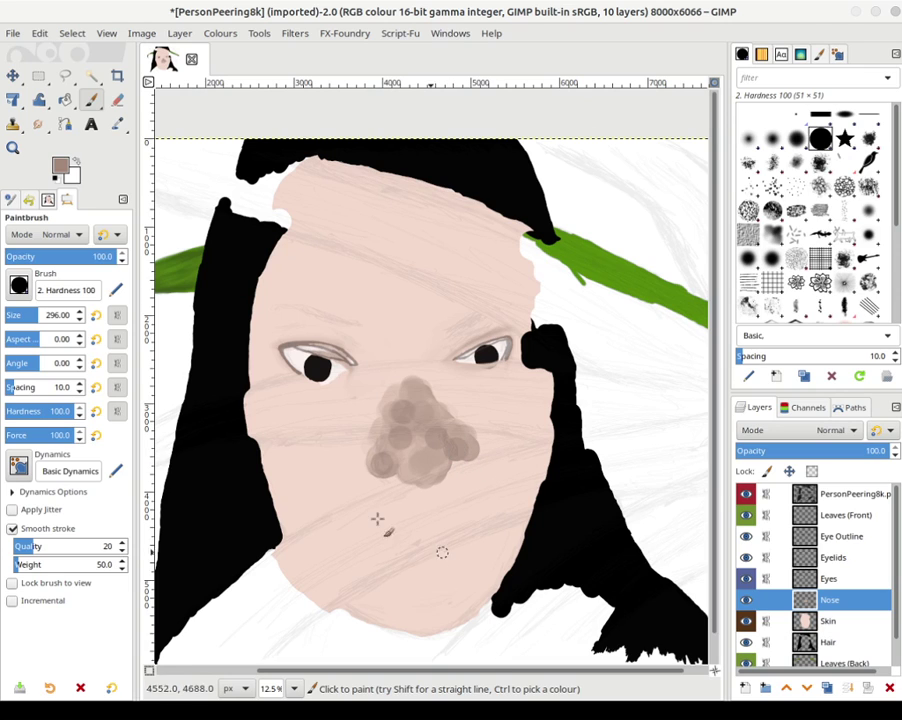
- Smudge the nose shading up the bridge to between the brows, and blend the spots on the nostrils and tip
left_click(40, 126)
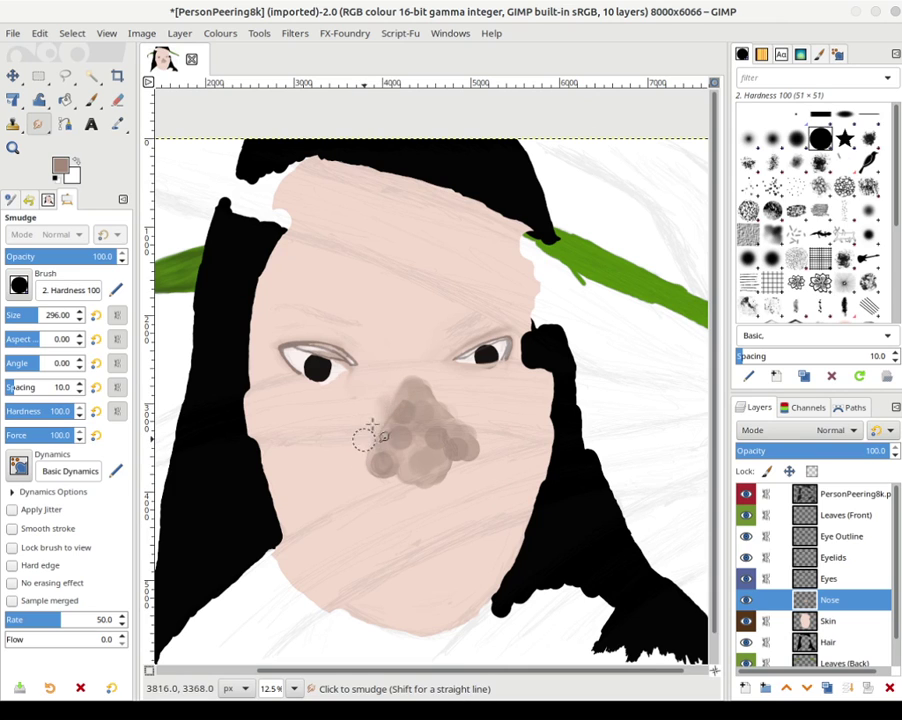
mouse_move(389, 398)
left_mouse_down()
mouse_move(378, 437)
mouse_move(407, 396)
mouse_move(399, 408)
mouse_move(393, 378)
mouse_move(429, 347)
mouse_move(468, 369)
mouse_move(416, 386)
mouse_move(437, 402)
mouse_move(415, 356)
mouse_move(414, 380)
mouse_move(403, 386)
mouse_move(404, 321)
mouse_move(402, 358)
mouse_move(380, 290)
mouse_move(385, 326)
mouse_move(415, 328)
mouse_move(420, 342)
mouse_move(431, 324)
mouse_move(407, 349)
mouse_move(422, 339)
mouse_move(425, 378)
mouse_move(432, 387)
mouse_move(425, 370)
mouse_move(463, 418)
mouse_move(436, 402)
mouse_move(486, 434)
mouse_move(418, 401)
left_mouse_up()
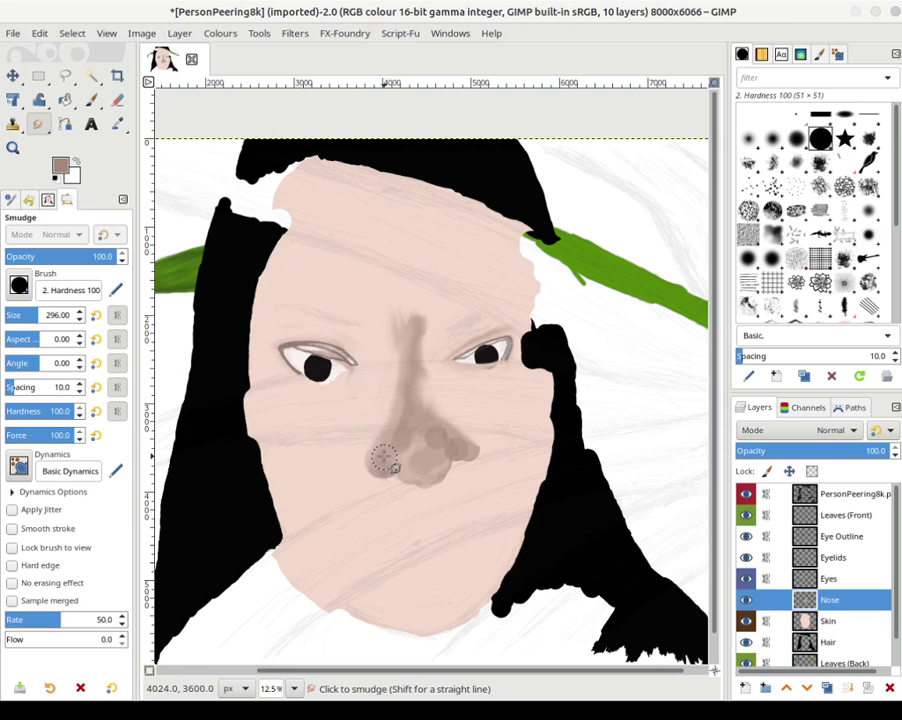
mouse_move(383, 458)
left_mouse_down()
mouse_move(449, 464)
mouse_move(403, 444)
mouse_move(424, 456)
left_mouse_up()
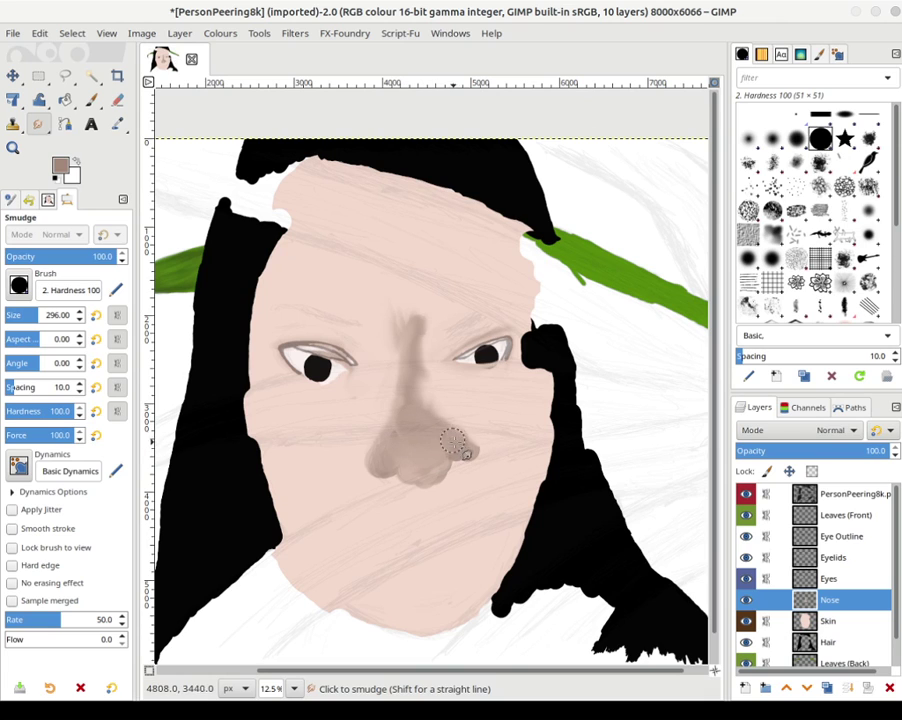
left_click_drag(452, 441, 460, 440)
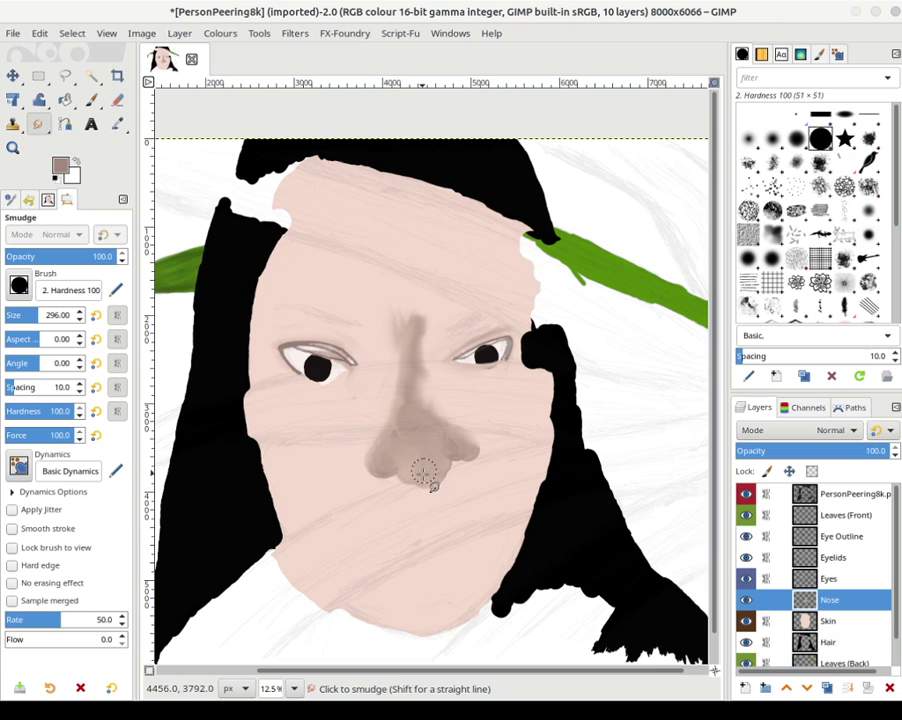
mouse_move(381, 440)
left_mouse_down()
mouse_move(390, 394)
mouse_move(382, 426)
mouse_move(387, 382)
mouse_move(373, 424)
mouse_move(391, 370)
mouse_move(361, 432)
mouse_move(391, 354)
mouse_move(383, 411)
mouse_move(429, 395)
mouse_move(479, 434)
mouse_move(425, 384)
mouse_move(462, 433)
mouse_move(430, 402)
mouse_move(420, 364)
mouse_move(445, 440)
left_mouse_up()
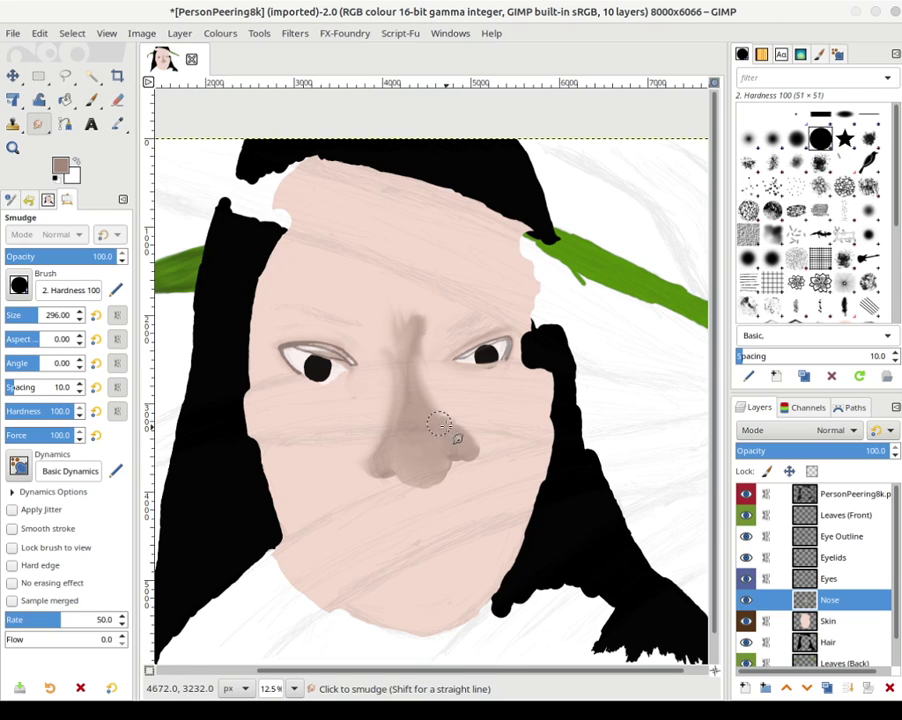
- Smudge away the shadow streak between the eyes, softening the nose's upper and side edges into the skin
mouse_move(396, 447)
left_mouse_down()
mouse_move(412, 410)
mouse_move(446, 469)
mouse_move(448, 450)
mouse_move(464, 446)
mouse_move(408, 372)
mouse_move(421, 322)
mouse_move(401, 326)
mouse_move(399, 373)
mouse_move(423, 307)
mouse_move(419, 380)
mouse_move(424, 307)
mouse_move(428, 375)
mouse_move(404, 316)
mouse_move(404, 385)
mouse_move(393, 312)
mouse_move(385, 394)
mouse_move(392, 380)
mouse_move(391, 356)
mouse_move(375, 439)
mouse_move(404, 347)
mouse_move(424, 409)
mouse_move(408, 354)
mouse_move(440, 405)
mouse_move(409, 351)
mouse_move(433, 409)
left_mouse_up()
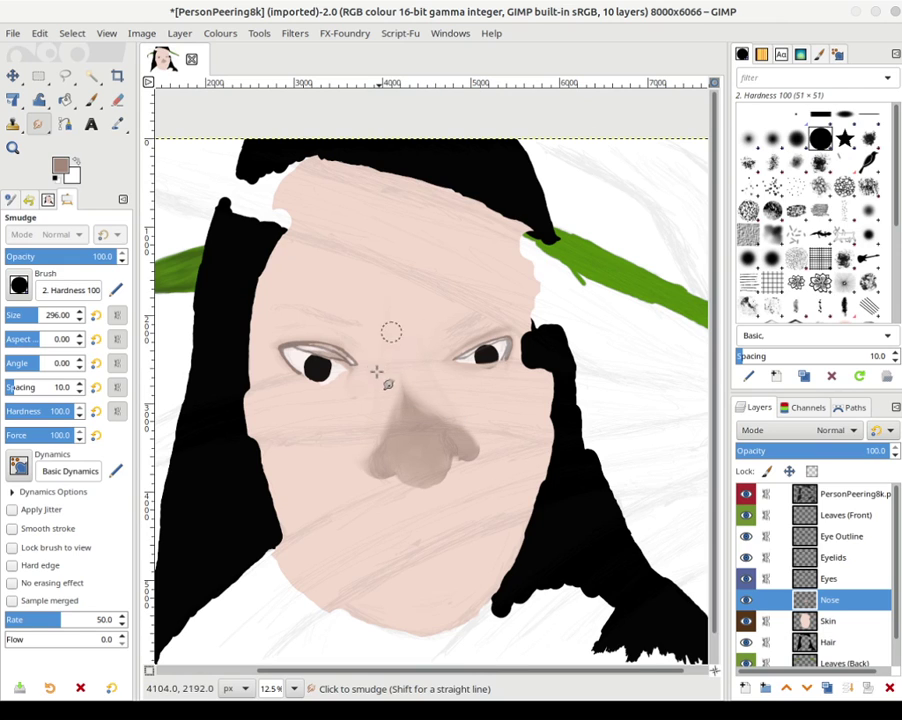
mouse_move(409, 358)
left_mouse_down()
mouse_move(454, 418)
mouse_move(438, 398)
mouse_move(412, 414)
mouse_move(422, 425)
mouse_move(436, 409)
mouse_move(424, 395)
mouse_move(435, 400)
mouse_move(405, 404)
mouse_move(402, 393)
mouse_move(381, 439)
mouse_move(370, 442)
mouse_move(377, 437)
mouse_move(370, 440)
mouse_move(385, 448)
mouse_move(395, 410)
mouse_move(386, 421)
mouse_move(457, 421)
mouse_move(411, 399)
mouse_move(432, 417)
mouse_move(447, 407)
mouse_move(426, 384)
mouse_move(451, 415)
mouse_move(427, 387)
mouse_move(404, 390)
mouse_move(373, 440)
left_mouse_up()
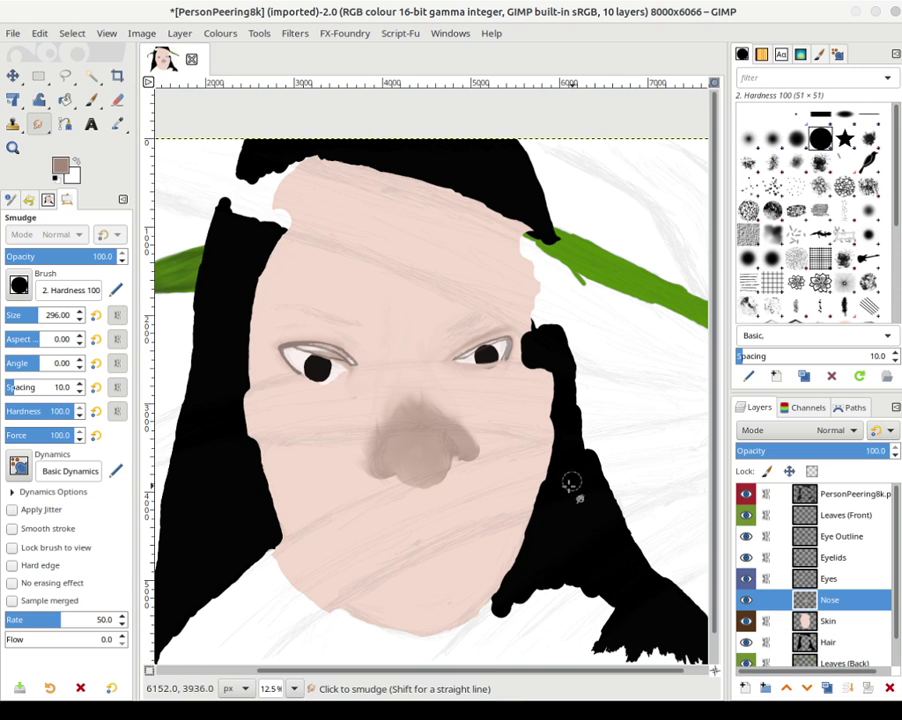
scroll(510, 505, "up", 4, "ctrl")
left_click_drag(329, 427, 593, 478)
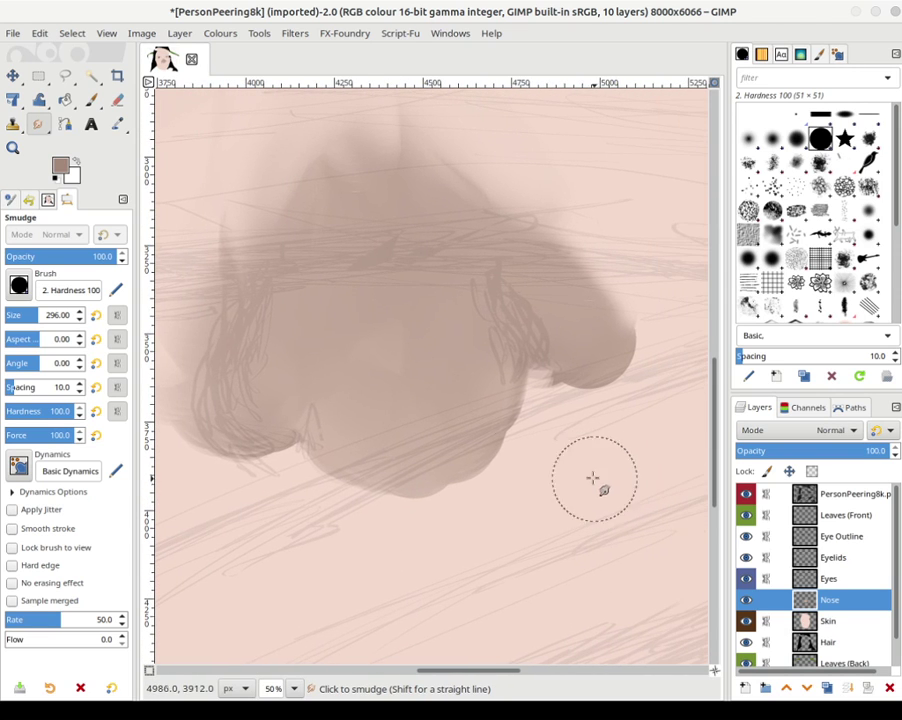
- Paint a single dab of colour a2887b in the centre of the nose with the Paintbrush
left_click(64, 167)
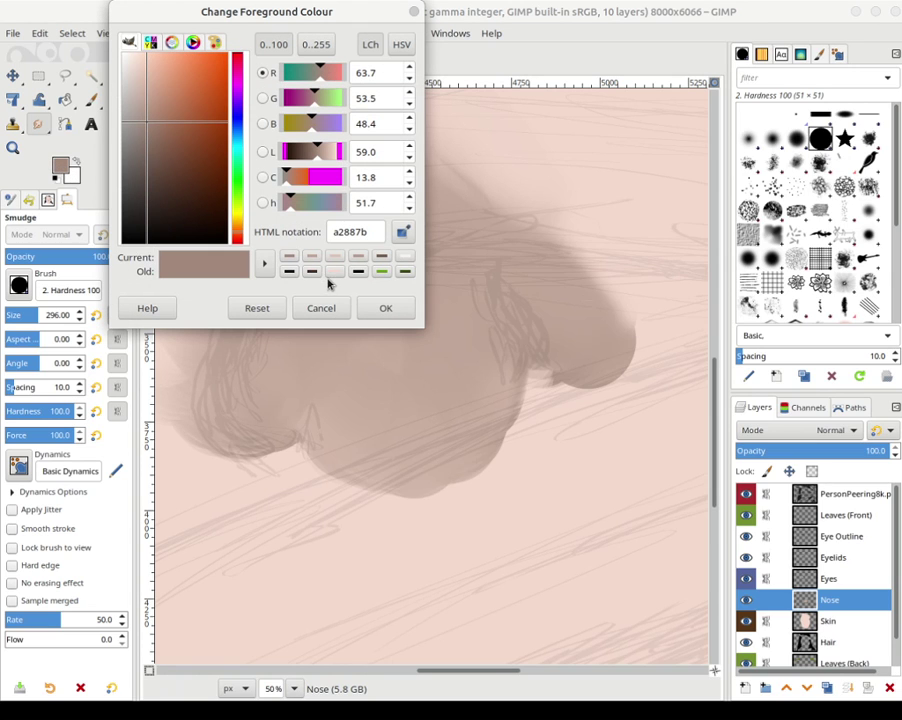
left_click(399, 314)
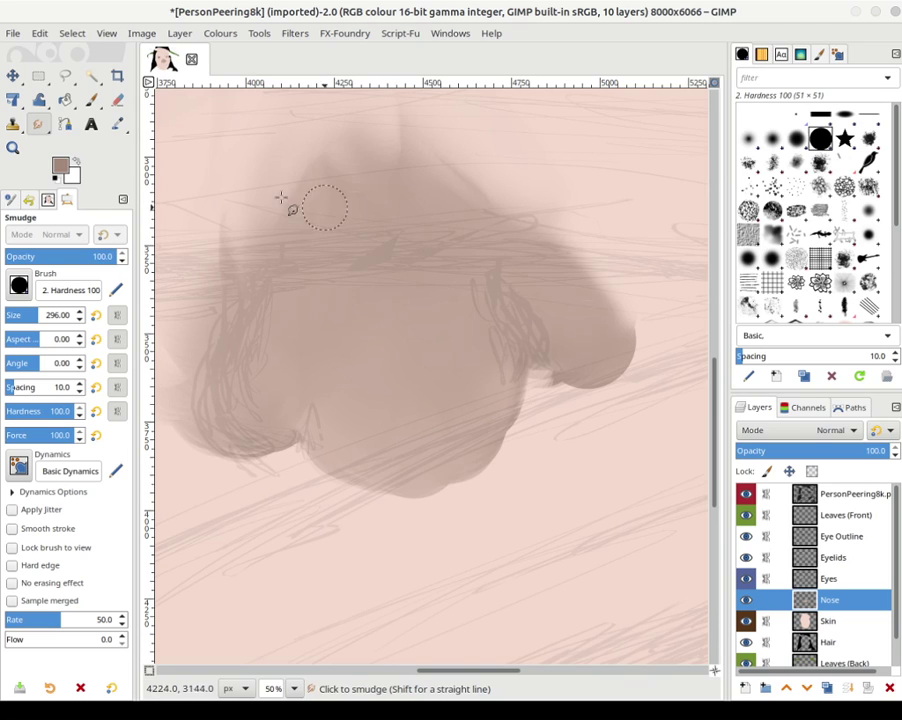
left_click(116, 102)
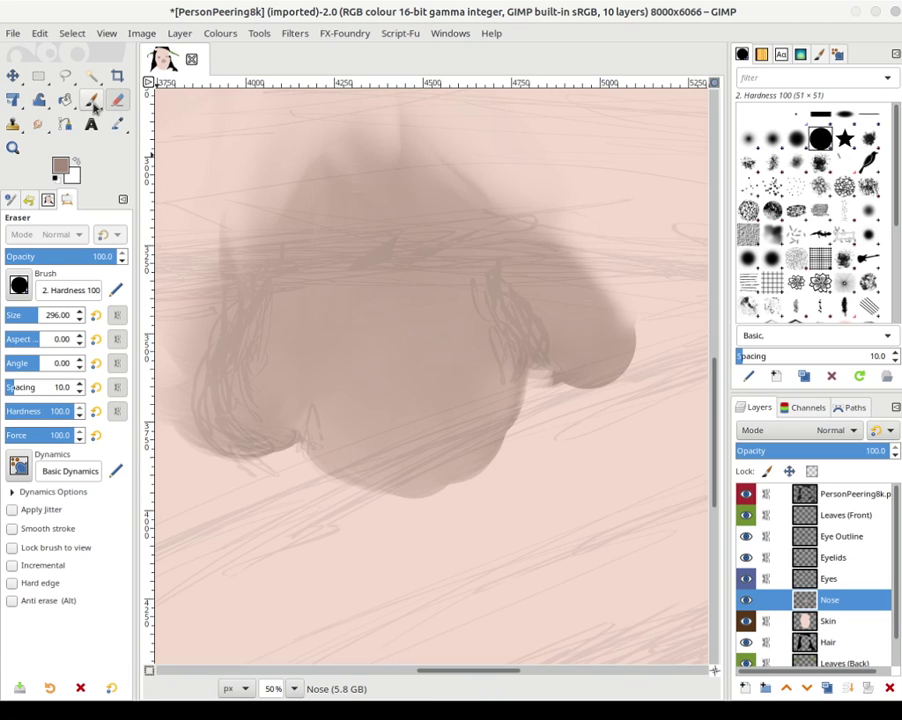
left_click(91, 100)
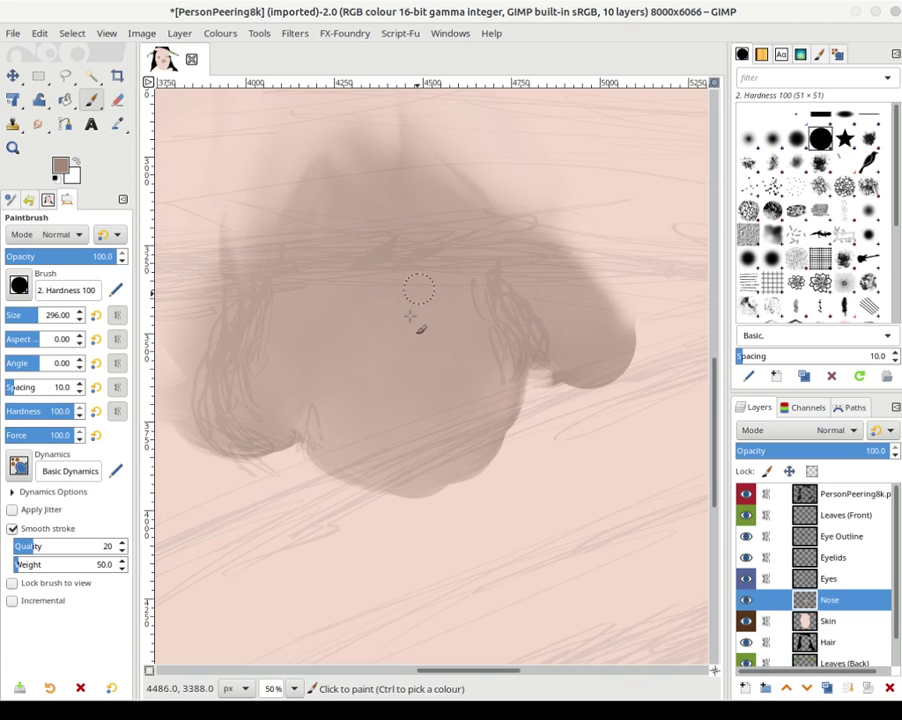
left_click(395, 348)
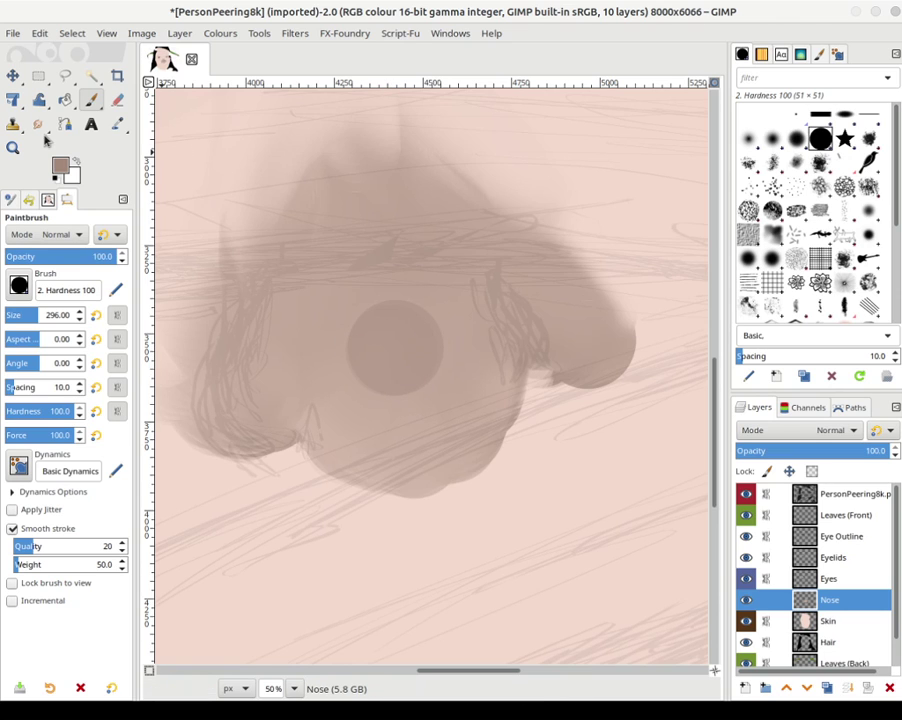
- Set the foreground to skin colour f2d8cc and paint highlight dabs from the nose's centre across to the left nostril
left_click(60, 168)
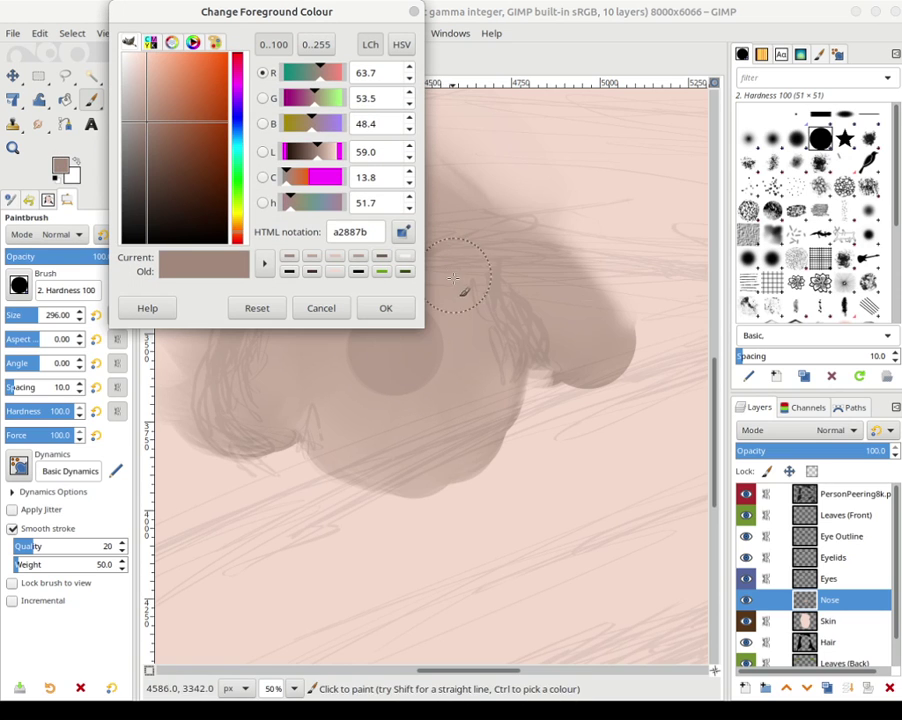
left_click(352, 264)
left_click(380, 306)
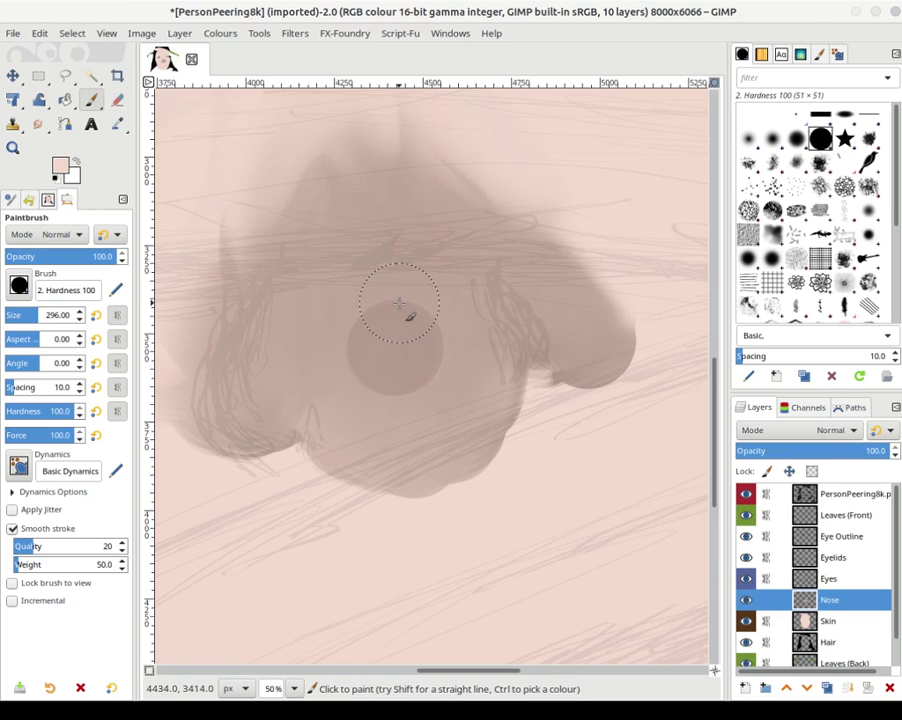
left_click(404, 353)
left_click(370, 340)
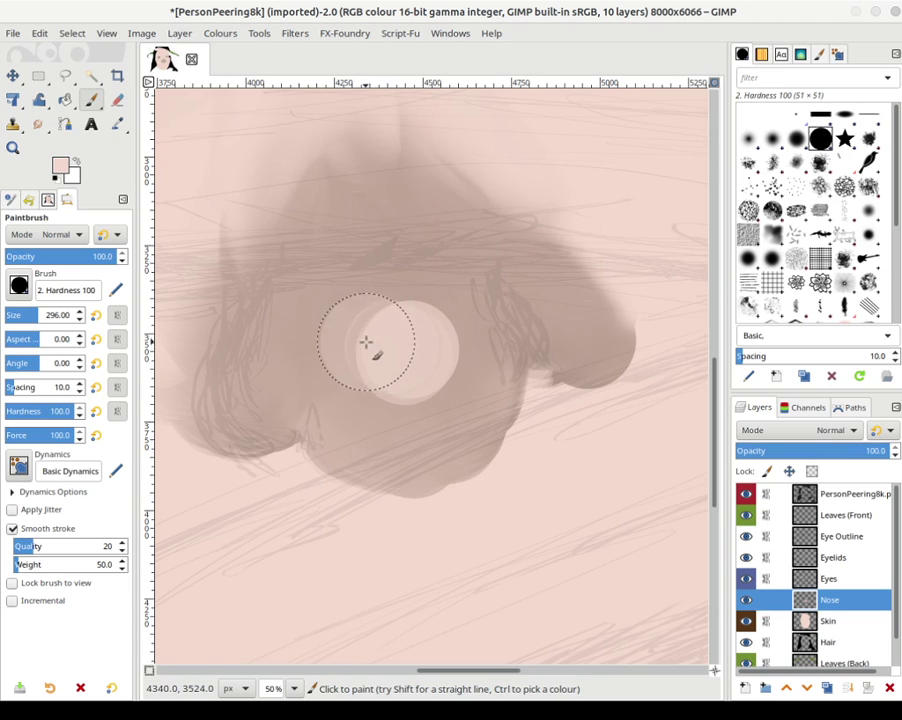
left_click(331, 348)
left_click(286, 358)
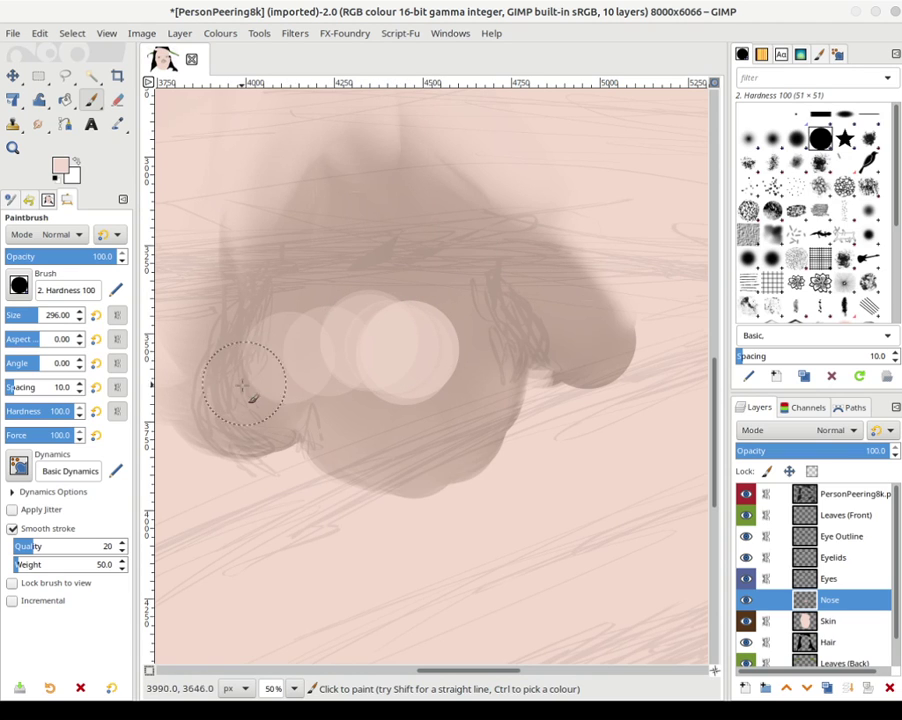
left_click(238, 378)
- Paint more f2d8cc dabs above the nose tip, on the right nostril and over the lower bridge
left_click(387, 282)
left_click(298, 292)
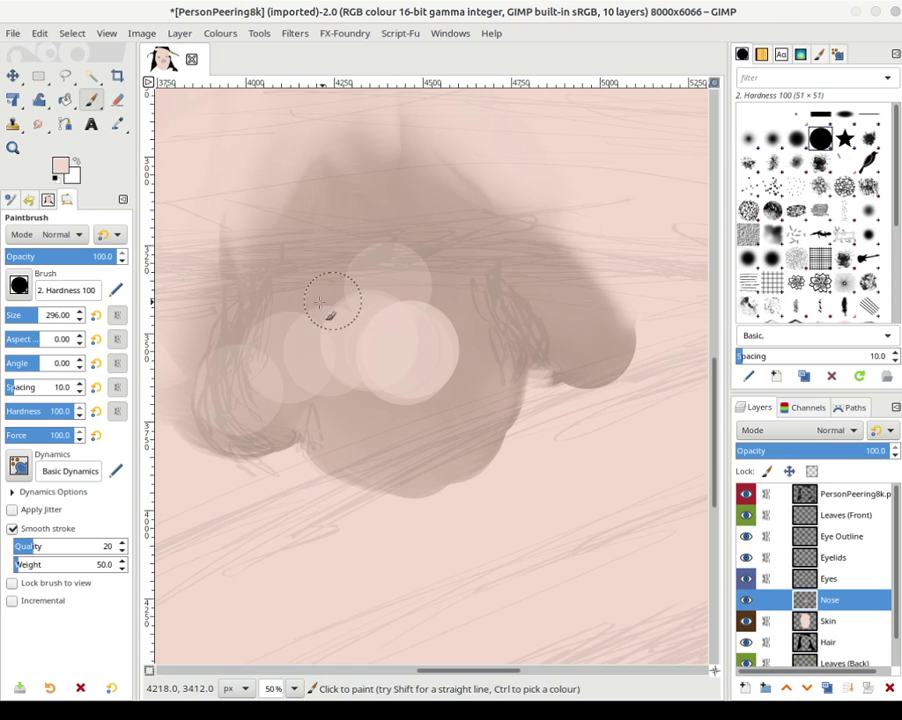
left_click(481, 291)
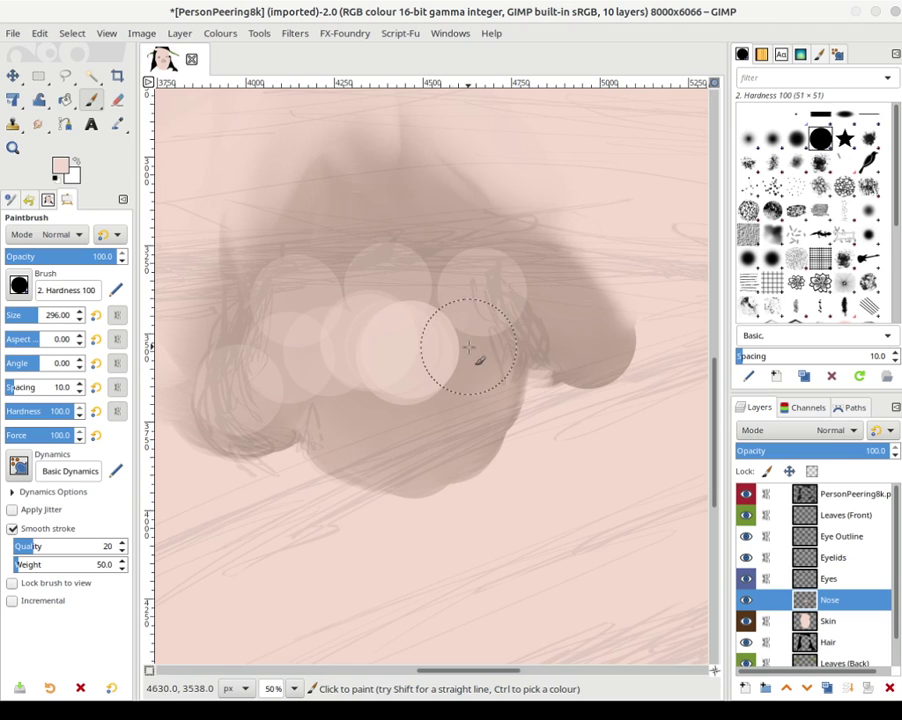
left_click(560, 323)
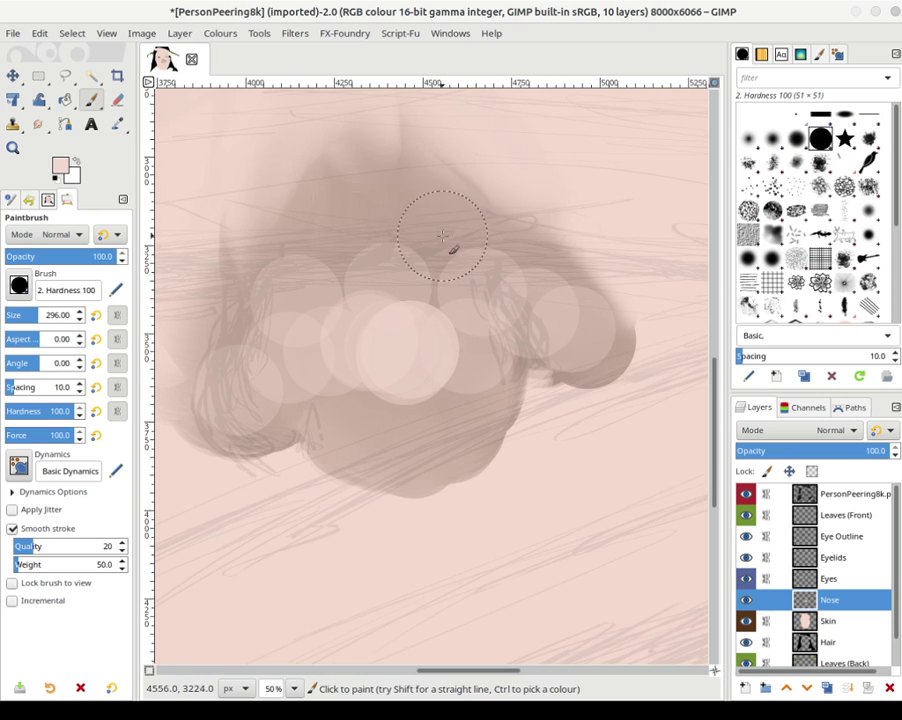
left_click(365, 210)
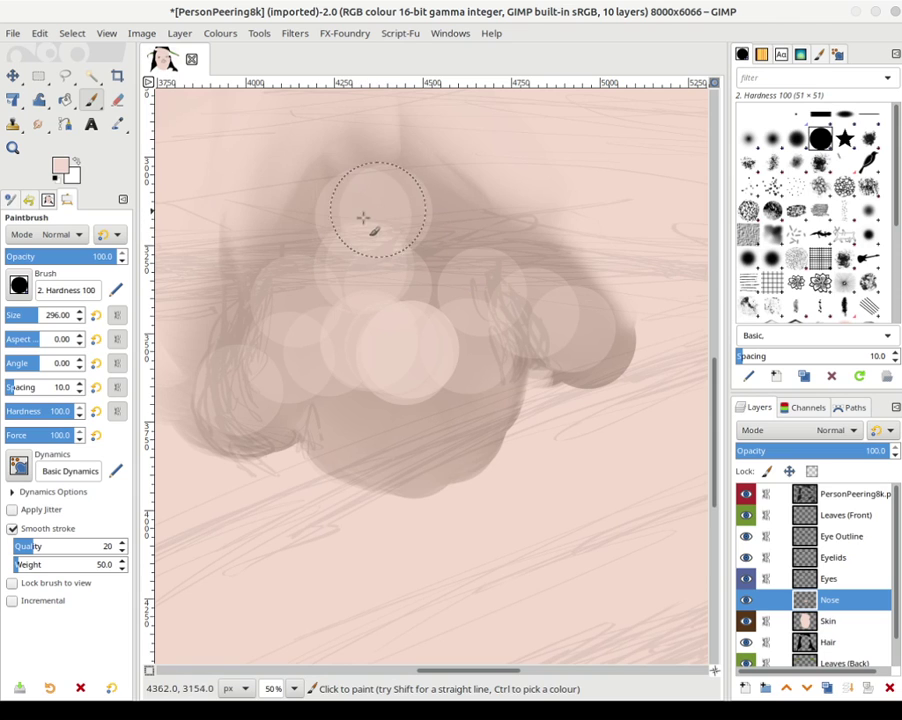
left_click(300, 245)
left_click(449, 240)
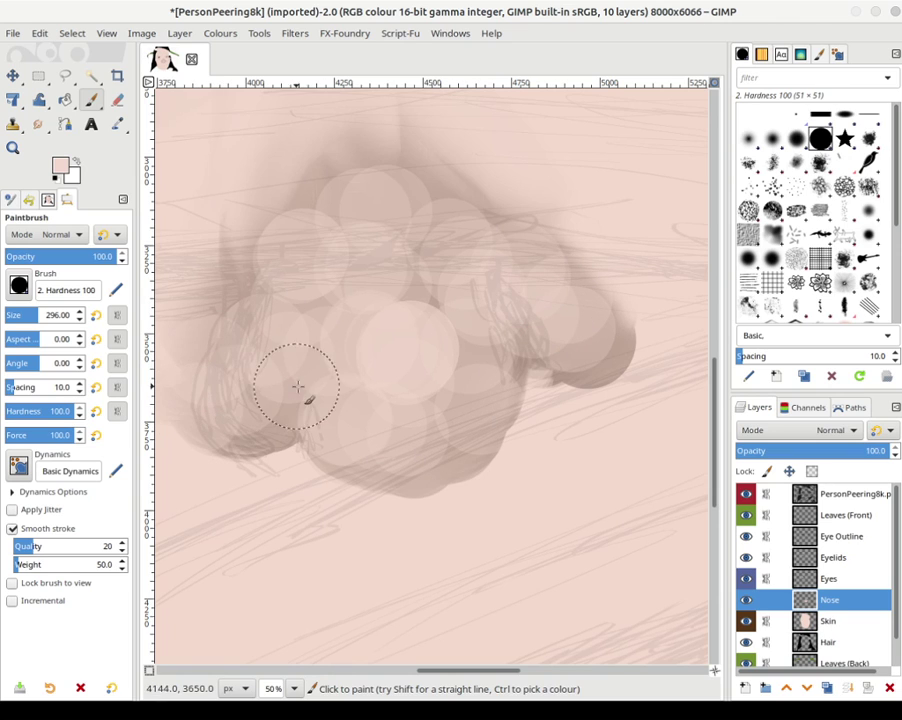
- Smudge the highlight dabs into the nose's shading with an 87-size brush, softening the tip, bridge and both nostrils
left_click(38, 124)
left_click_drag(38, 316, 20, 316)
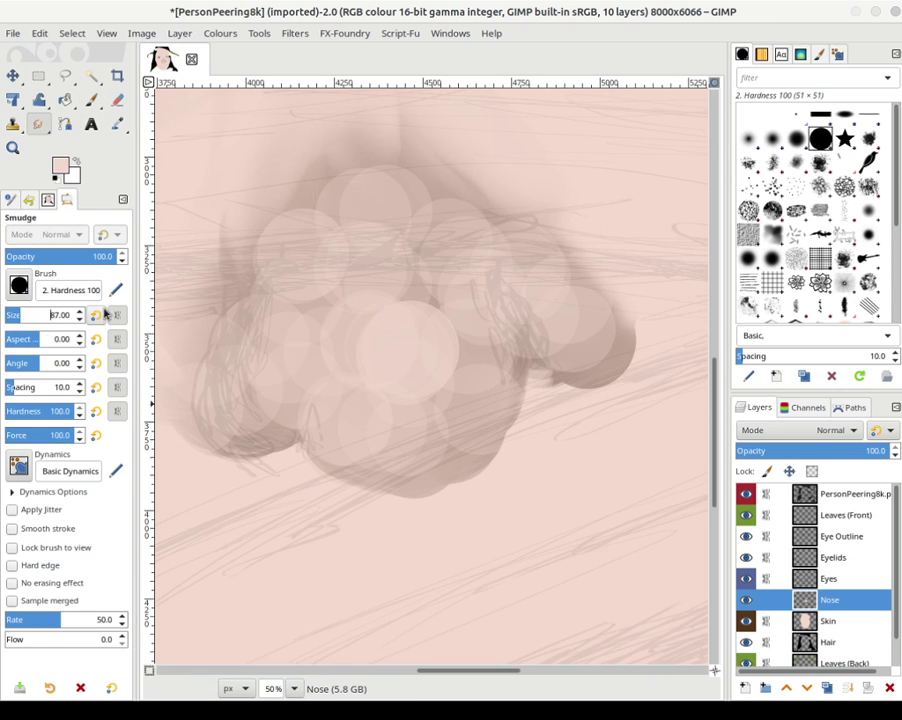
mouse_move(241, 388)
left_mouse_down()
mouse_move(278, 377)
mouse_move(301, 349)
mouse_move(240, 411)
mouse_move(258, 414)
mouse_move(290, 398)
mouse_move(248, 434)
left_mouse_up()
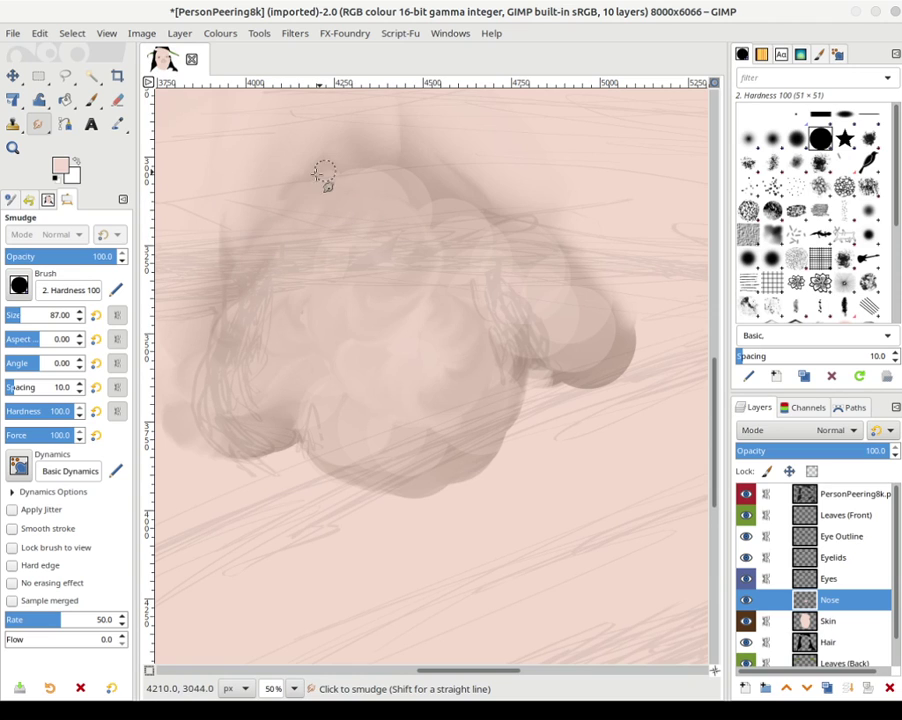
left_click_drag(405, 182, 379, 124)
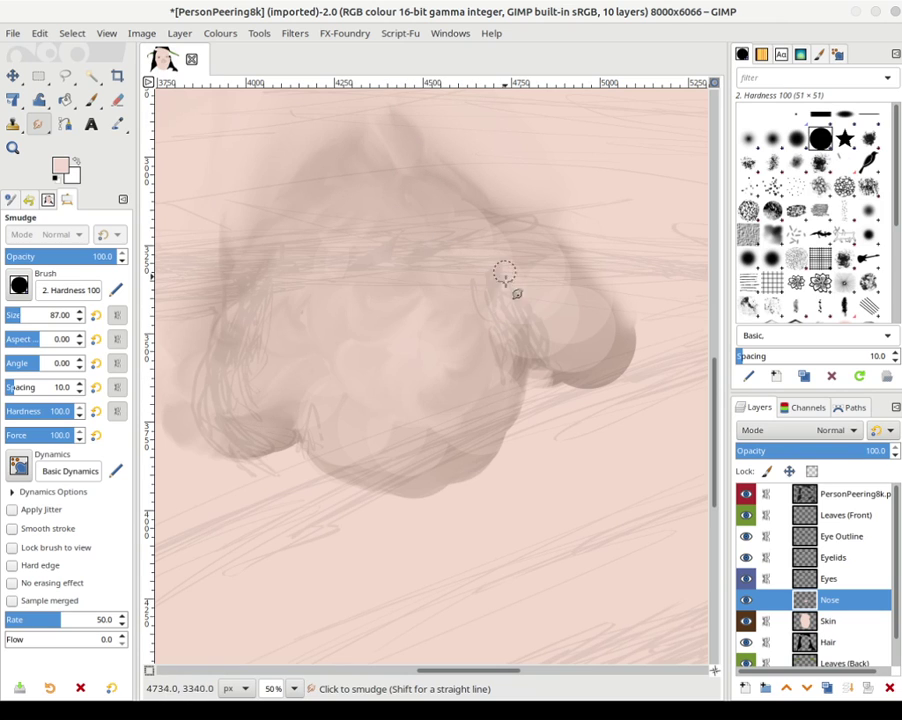
mouse_move(530, 310)
left_mouse_down()
mouse_move(591, 284)
mouse_move(512, 256)
mouse_move(523, 296)
mouse_move(575, 332)
mouse_move(598, 328)
mouse_move(610, 305)
mouse_move(593, 366)
mouse_move(621, 348)
mouse_move(605, 328)
mouse_move(590, 336)
mouse_move(575, 377)
mouse_move(582, 343)
mouse_move(513, 346)
mouse_move(522, 372)
mouse_move(572, 351)
mouse_move(605, 354)
mouse_move(616, 366)
mouse_move(610, 376)
mouse_move(611, 338)
mouse_move(591, 307)
mouse_move(609, 318)
mouse_move(568, 313)
mouse_move(574, 323)
mouse_move(593, 296)
mouse_move(563, 303)
mouse_move(525, 346)
mouse_move(479, 328)
mouse_move(496, 342)
mouse_move(502, 336)
mouse_move(467, 314)
mouse_move(438, 318)
mouse_move(457, 325)
mouse_move(498, 316)
mouse_move(369, 329)
mouse_move(342, 357)
mouse_move(358, 354)
mouse_move(367, 318)
mouse_move(322, 306)
mouse_move(298, 320)
mouse_move(317, 319)
mouse_move(358, 264)
mouse_move(352, 252)
mouse_move(368, 278)
mouse_move(435, 288)
mouse_move(435, 393)
mouse_move(461, 390)
mouse_move(496, 358)
mouse_move(469, 332)
mouse_move(552, 316)
mouse_move(562, 298)
mouse_move(584, 342)
mouse_move(594, 300)
mouse_move(393, 161)
mouse_move(370, 163)
mouse_move(382, 122)
left_mouse_up()
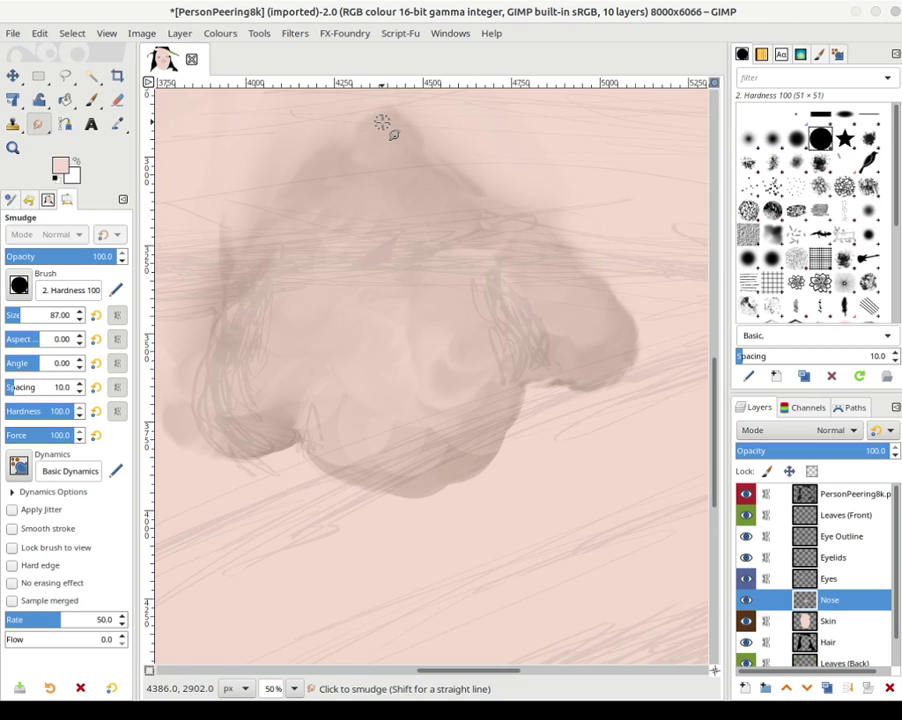
mouse_move(368, 228)
left_mouse_down()
mouse_move(438, 316)
mouse_move(423, 313)
mouse_move(416, 336)
mouse_move(448, 391)
mouse_move(451, 347)
mouse_move(387, 320)
mouse_move(430, 426)
mouse_move(423, 415)
mouse_move(421, 432)
mouse_move(438, 437)
mouse_move(430, 420)
mouse_move(402, 421)
mouse_move(383, 470)
mouse_move(343, 476)
mouse_move(323, 458)
mouse_move(391, 452)
mouse_move(412, 476)
mouse_move(460, 461)
mouse_move(433, 445)
mouse_move(424, 455)
mouse_move(387, 457)
mouse_move(442, 453)
mouse_move(562, 364)
mouse_move(559, 375)
mouse_move(521, 373)
mouse_move(531, 355)
mouse_move(562, 345)
mouse_move(589, 361)
mouse_move(595, 372)
mouse_move(582, 377)
mouse_move(617, 355)
mouse_move(633, 362)
mouse_move(617, 324)
left_mouse_up()
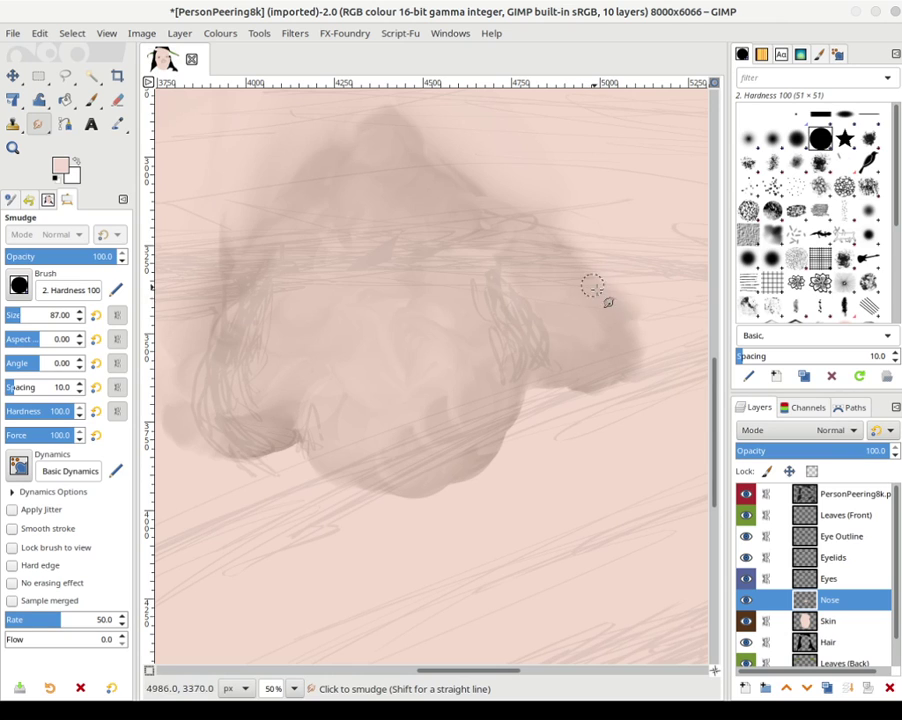
mouse_move(592, 287)
left_mouse_down()
mouse_move(636, 324)
mouse_move(628, 329)
mouse_move(652, 341)
mouse_move(594, 396)
mouse_move(654, 318)
mouse_move(613, 304)
mouse_move(629, 303)
mouse_move(511, 199)
mouse_move(580, 247)
mouse_move(541, 221)
mouse_move(549, 246)
mouse_move(477, 207)
left_mouse_up()
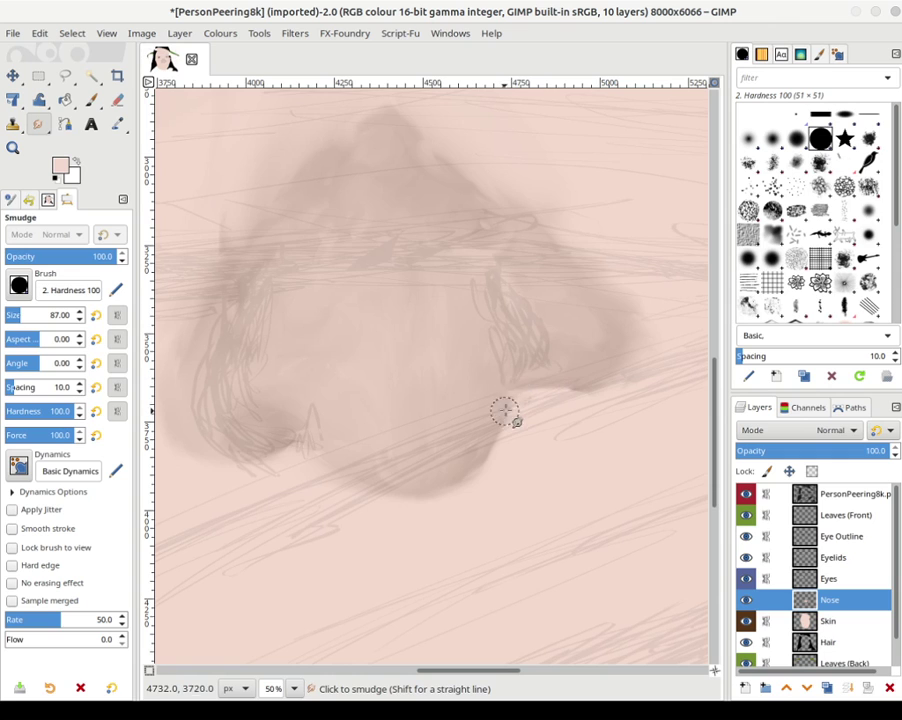
mouse_move(513, 388)
left_mouse_down()
mouse_move(539, 363)
mouse_move(532, 376)
mouse_move(570, 380)
left_mouse_up()
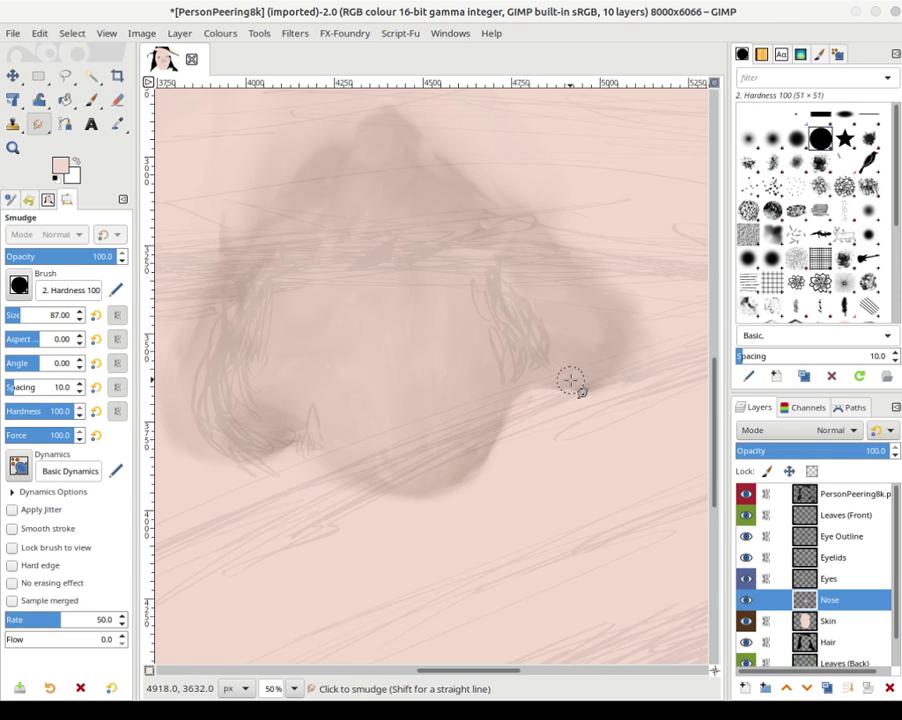
- Enlarge the Smudge brush to 455 and smear the nose shading up the bridge, past the brows and onto the forehead
key("minus")
key("minus")
key("minus")
key("minus")
key("minus")
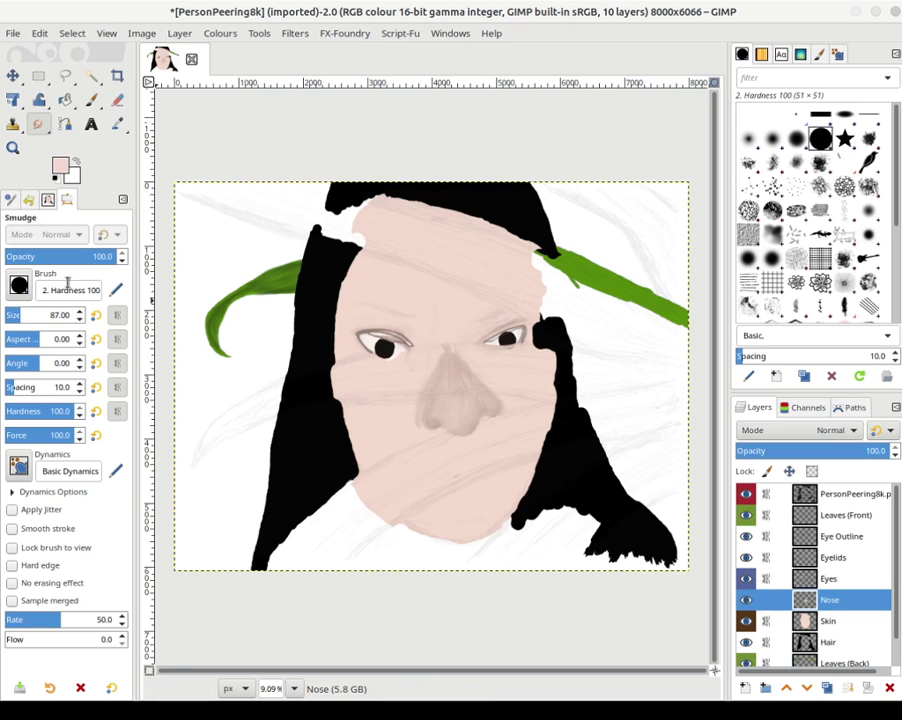
left_click_drag(37, 316, 30, 316)
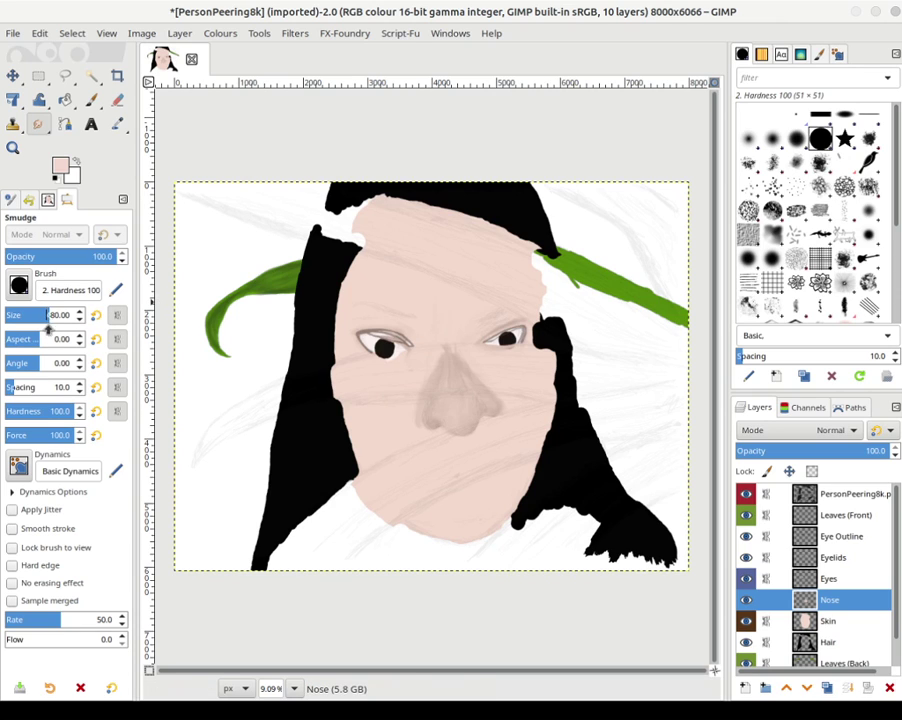
left_click(46, 324)
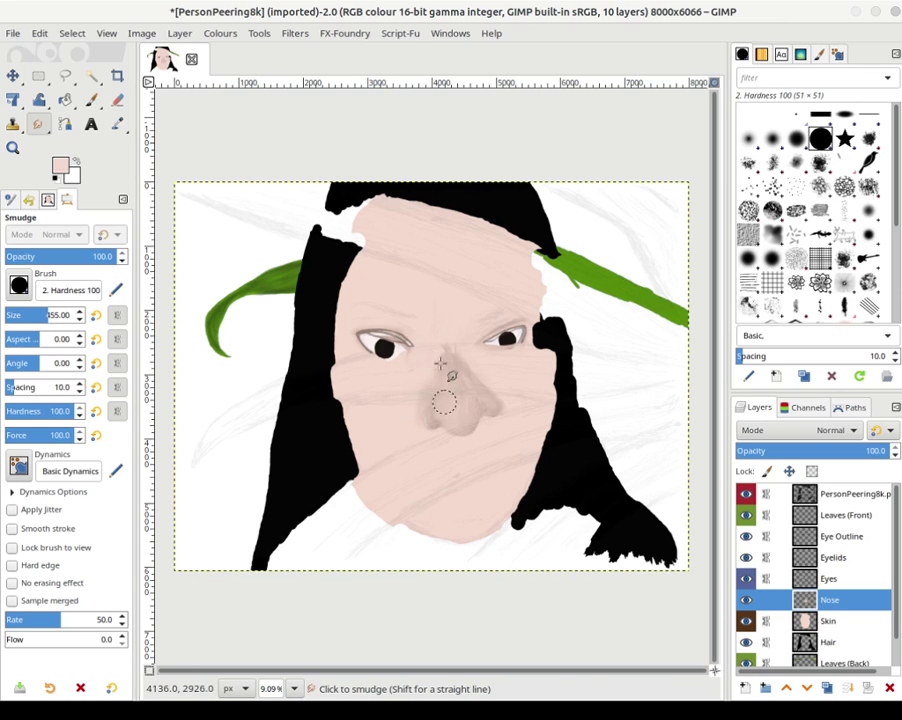
mouse_move(433, 370)
left_mouse_down()
mouse_move(465, 383)
mouse_move(452, 330)
mouse_move(465, 361)
mouse_move(469, 318)
mouse_move(477, 369)
mouse_move(494, 395)
mouse_move(466, 369)
mouse_move(482, 397)
left_mouse_up()
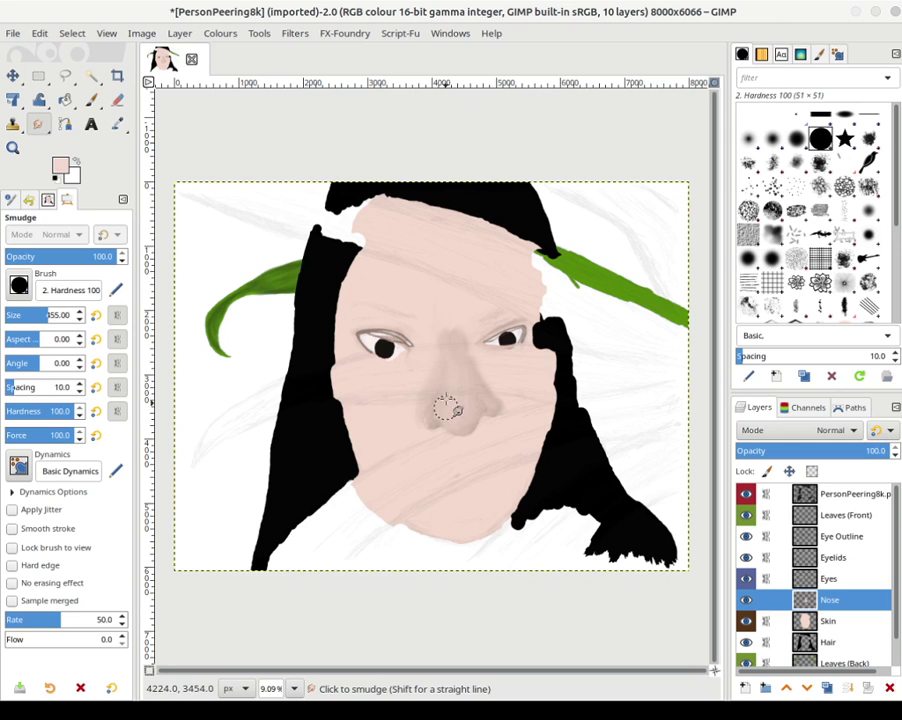
mouse_move(438, 366)
left_mouse_down()
mouse_move(428, 372)
mouse_move(440, 388)
mouse_move(462, 373)
left_mouse_up()
mouse_move(445, 311)
left_mouse_down()
mouse_move(439, 277)
mouse_move(447, 333)
mouse_move(477, 271)
mouse_move(459, 320)
mouse_move(475, 289)
mouse_move(453, 308)
mouse_move(462, 259)
mouse_move(445, 302)
left_mouse_up()
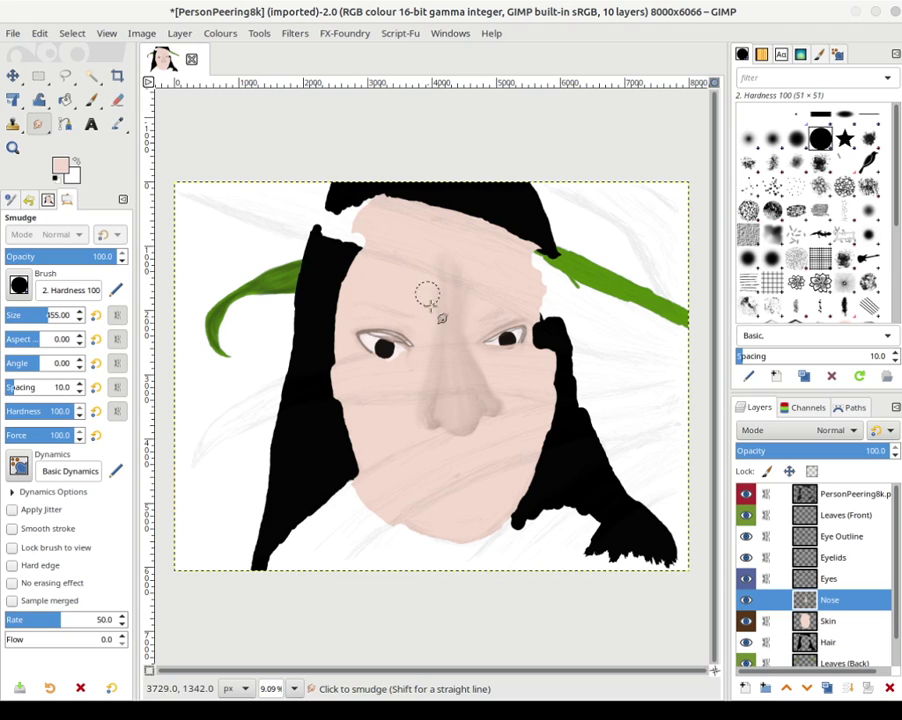
- Smudge the shading outward across the centre of the forehead
mouse_move(398, 268)
left_mouse_down()
mouse_move(428, 286)
mouse_move(431, 299)
mouse_move(429, 251)
mouse_move(473, 278)
left_mouse_up()
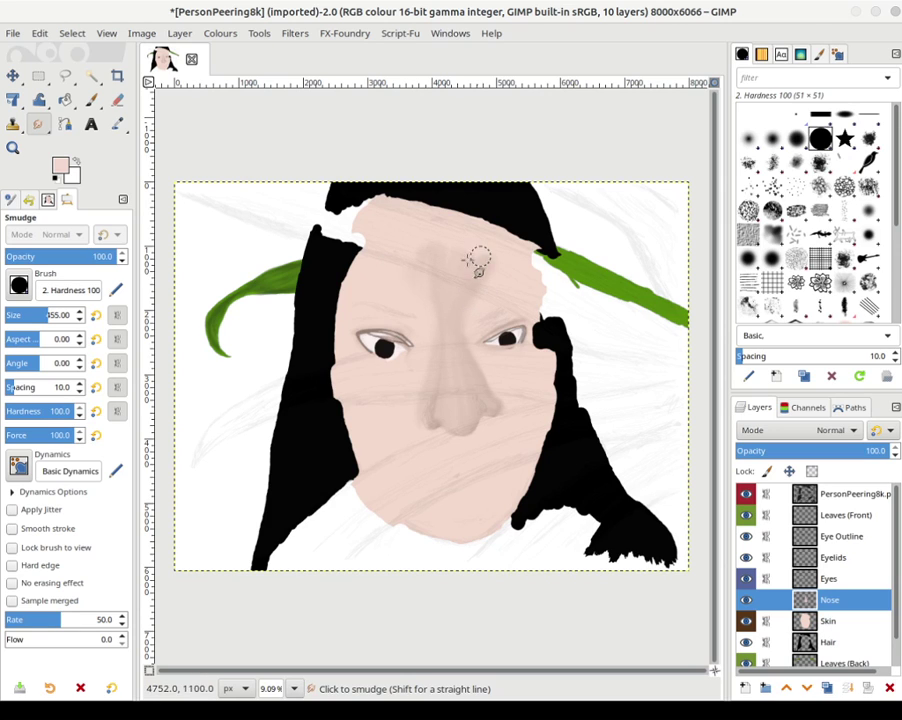
left_click_drag(391, 273, 433, 294)
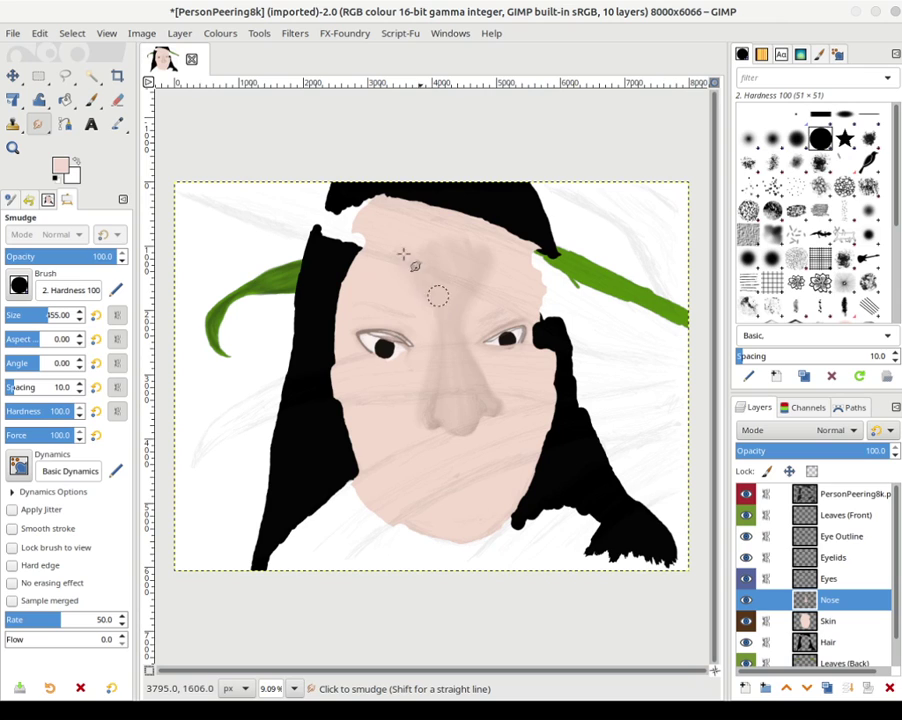
mouse_move(404, 254)
left_mouse_down()
mouse_move(399, 286)
mouse_move(418, 291)
mouse_move(437, 264)
mouse_move(420, 236)
mouse_move(466, 242)
mouse_move(440, 238)
mouse_move(484, 281)
left_mouse_up()
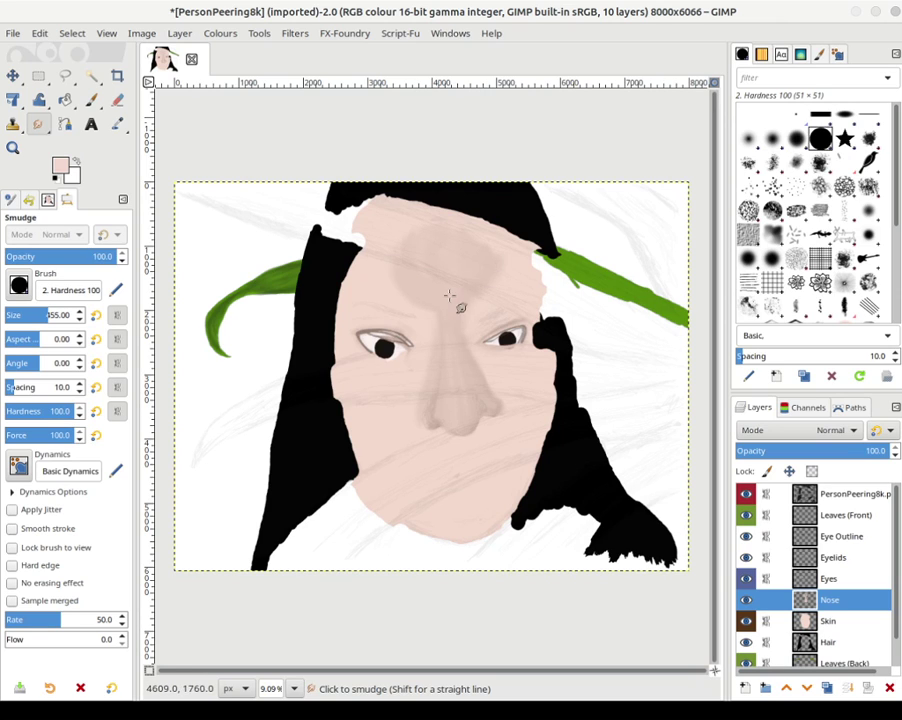
- Erase the forehead shading down to the brows and smudge the remaining patch back up over the forehead
left_click(117, 100)
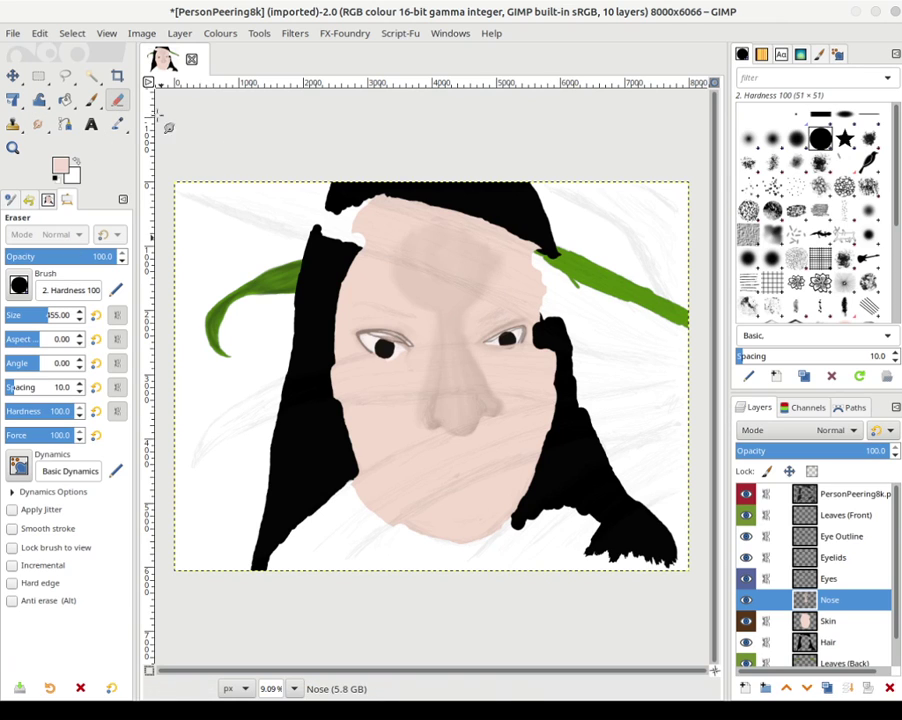
mouse_move(450, 243)
left_mouse_down()
mouse_move(415, 241)
mouse_move(418, 256)
mouse_move(434, 259)
mouse_move(445, 230)
mouse_move(409, 208)
mouse_move(424, 207)
mouse_move(454, 243)
mouse_move(486, 259)
mouse_move(466, 272)
mouse_move(476, 270)
mouse_move(429, 270)
mouse_move(409, 287)
mouse_move(417, 283)
mouse_move(396, 277)
mouse_move(479, 268)
mouse_move(454, 286)
mouse_move(416, 287)
mouse_move(483, 296)
left_mouse_up()
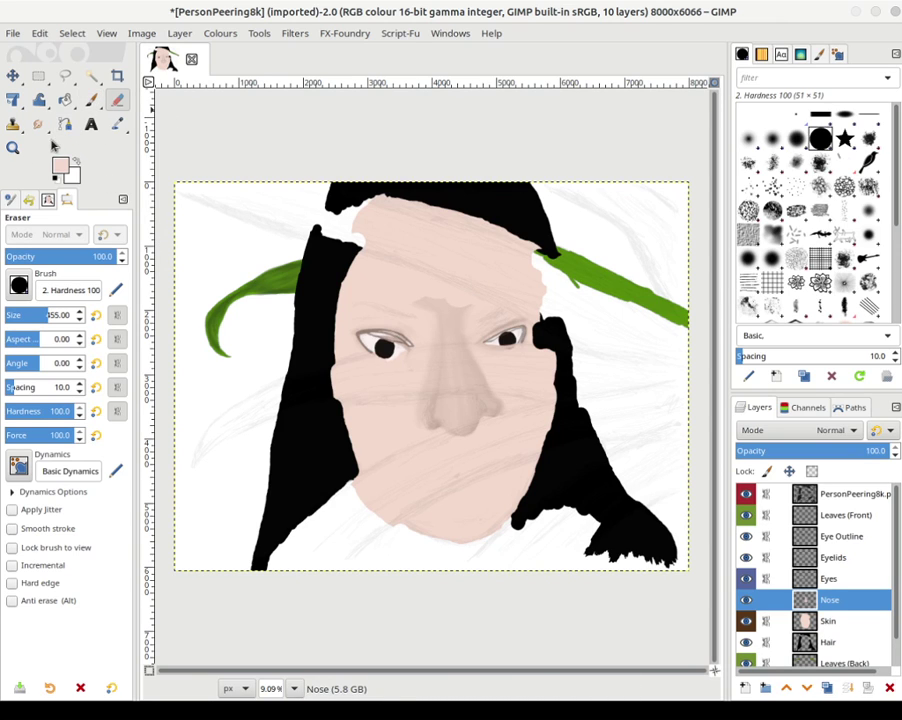
key("s")
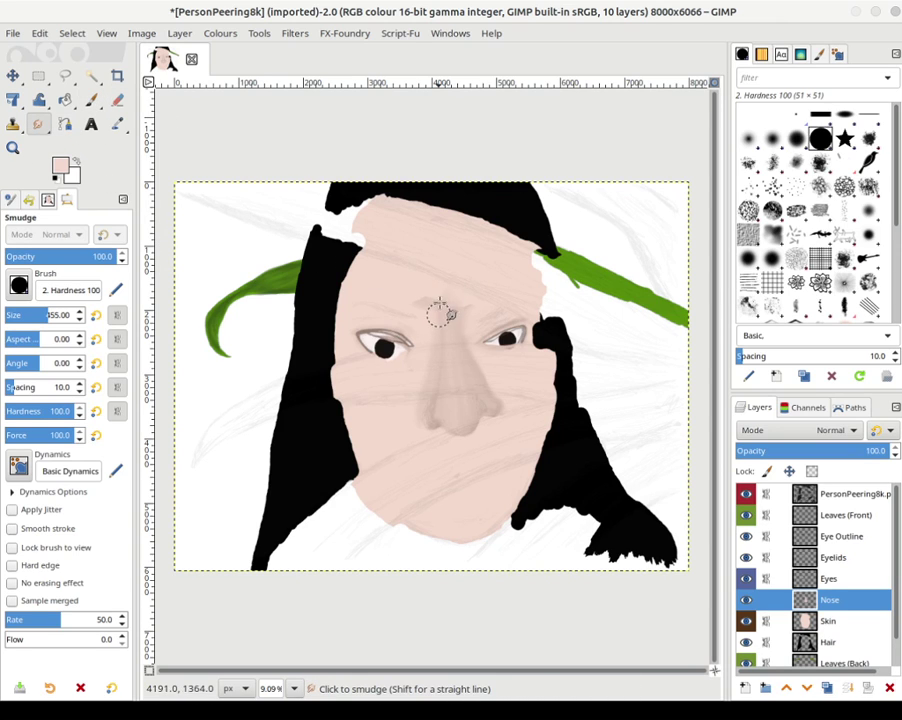
mouse_move(439, 312)
left_mouse_down()
mouse_move(409, 274)
mouse_move(411, 290)
mouse_move(411, 282)
mouse_move(449, 287)
mouse_move(474, 262)
mouse_move(480, 270)
mouse_move(466, 287)
mouse_move(453, 275)
mouse_move(457, 255)
mouse_move(419, 244)
left_mouse_up()
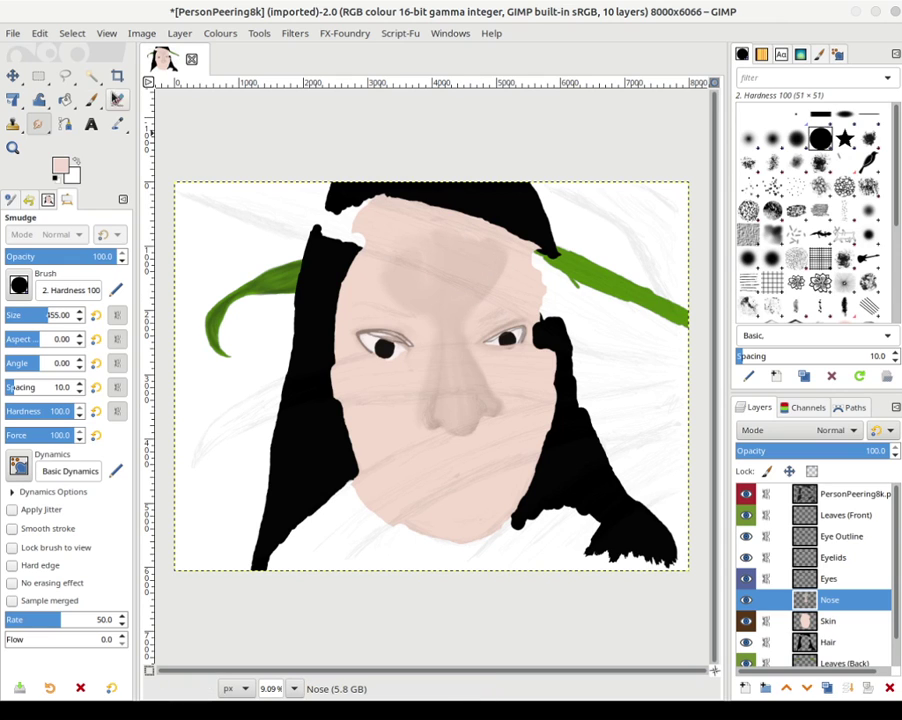
- Erase the smeared forehead shading above the brows and smudge the upper bridge of the nose into the skin
left_click(117, 100)
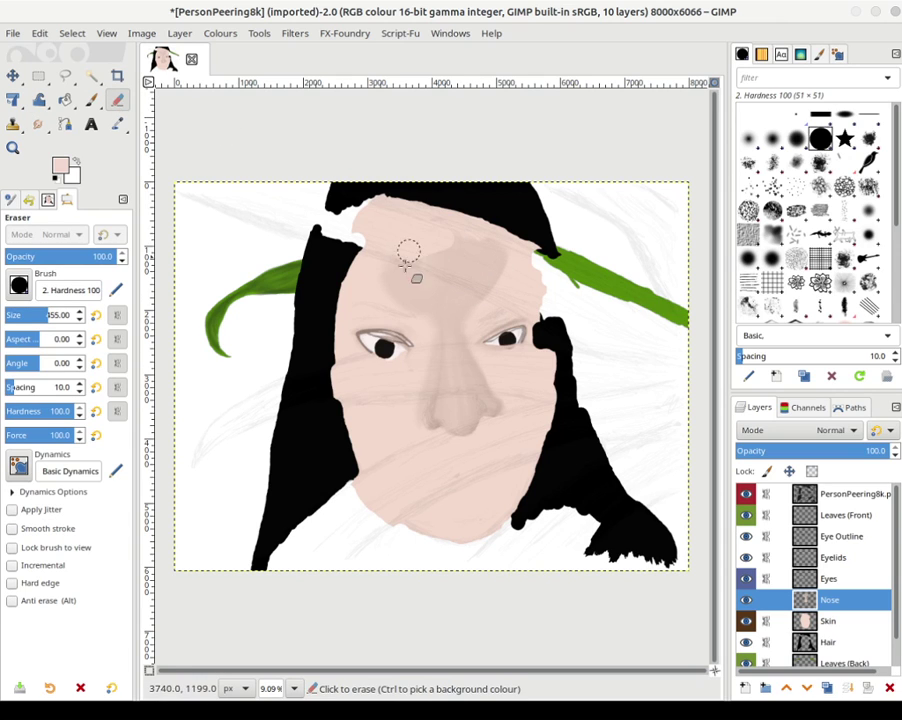
mouse_move(456, 277)
left_mouse_down()
mouse_move(406, 290)
mouse_move(374, 277)
mouse_move(478, 260)
mouse_move(452, 259)
mouse_move(492, 273)
mouse_move(483, 243)
mouse_move(494, 255)
mouse_move(466, 243)
mouse_move(494, 268)
mouse_move(492, 290)
mouse_move(405, 302)
mouse_move(453, 298)
left_mouse_up()
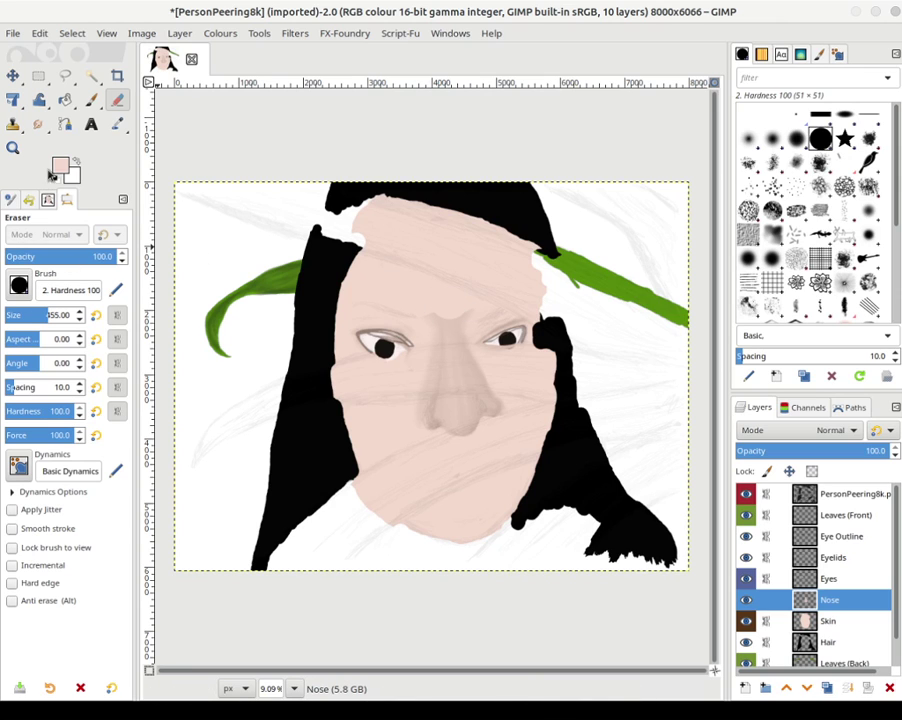
left_click(38, 124)
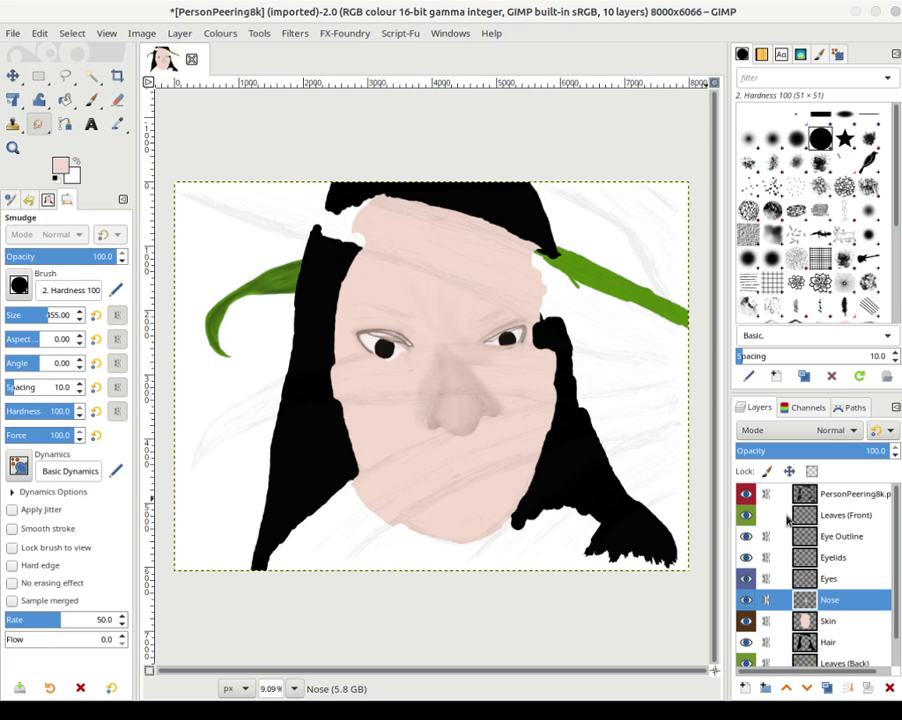
- Raise the opacity of the PersonPeering8k.png sketch layer to 48.2
left_click(822, 516)
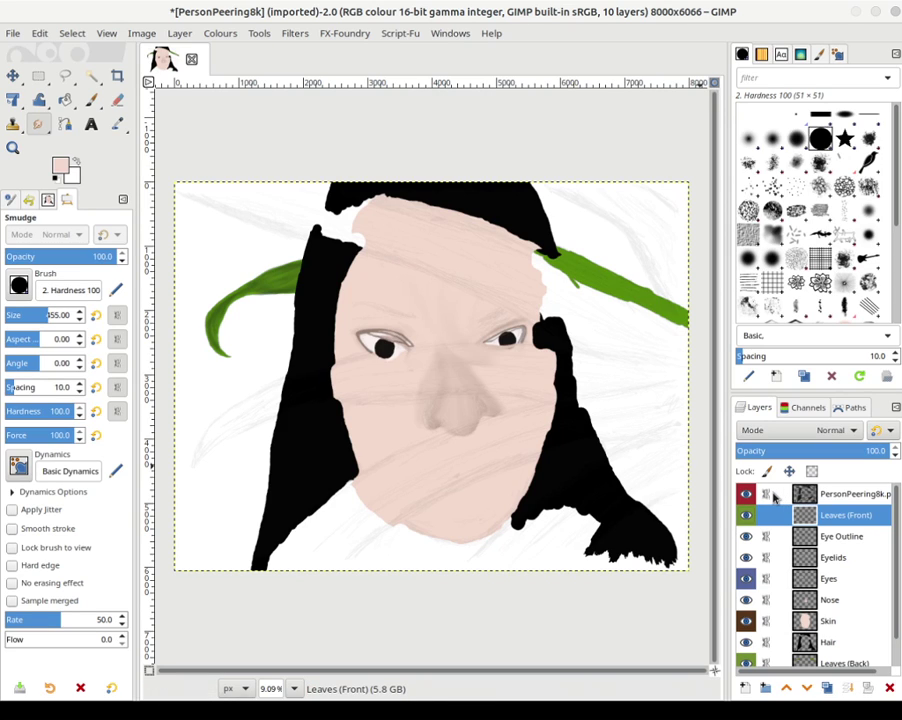
left_click(833, 500)
left_click(810, 451)
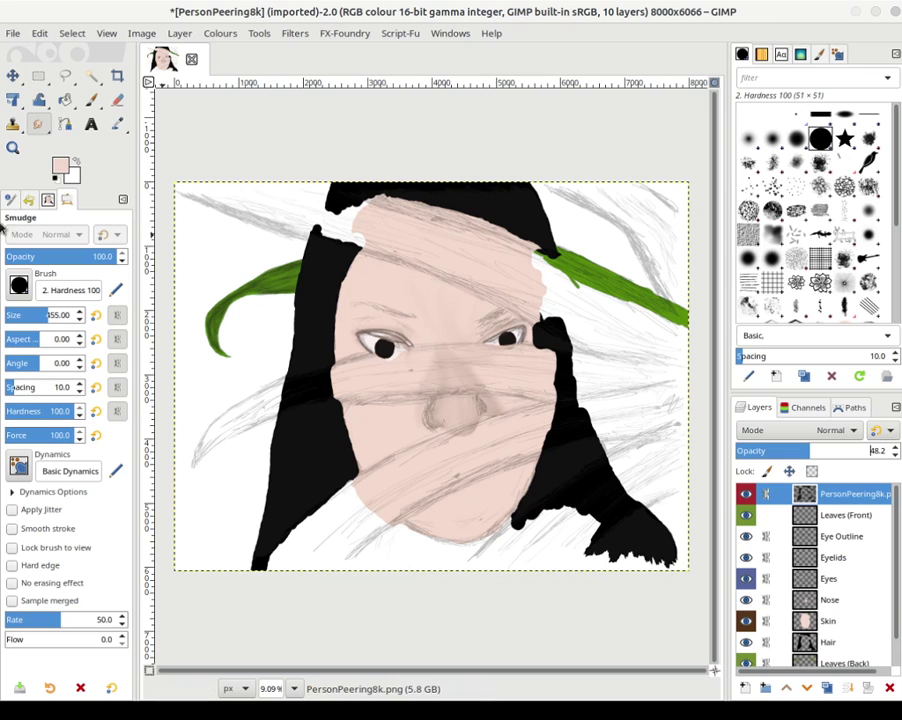
- Set the foreground colour to the muted green 459463 and switch to the Paintbrush
left_click(60, 166)
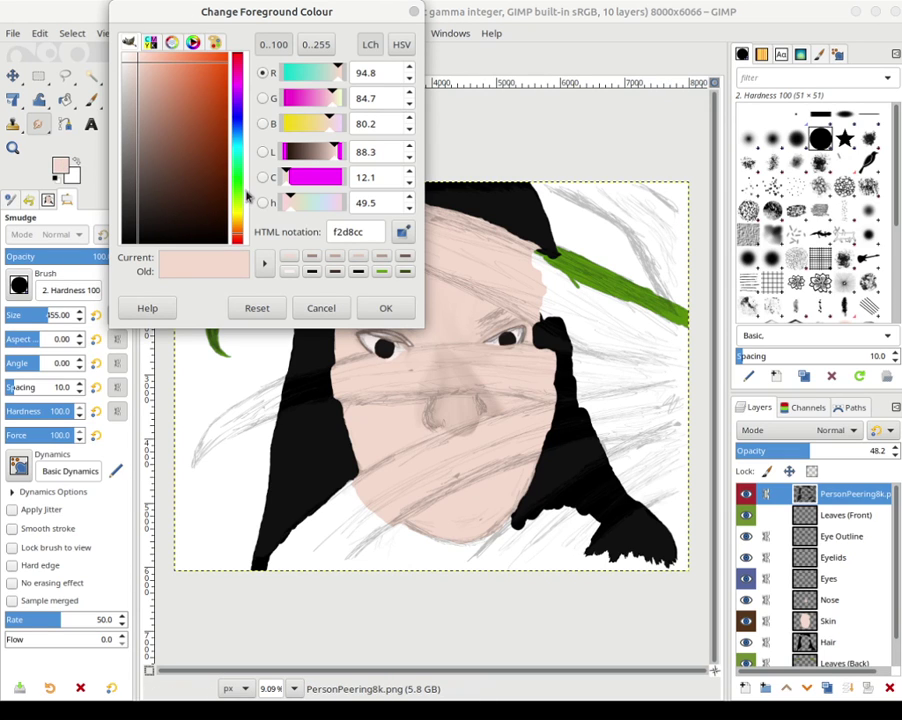
left_click_drag(247, 197, 223, 182)
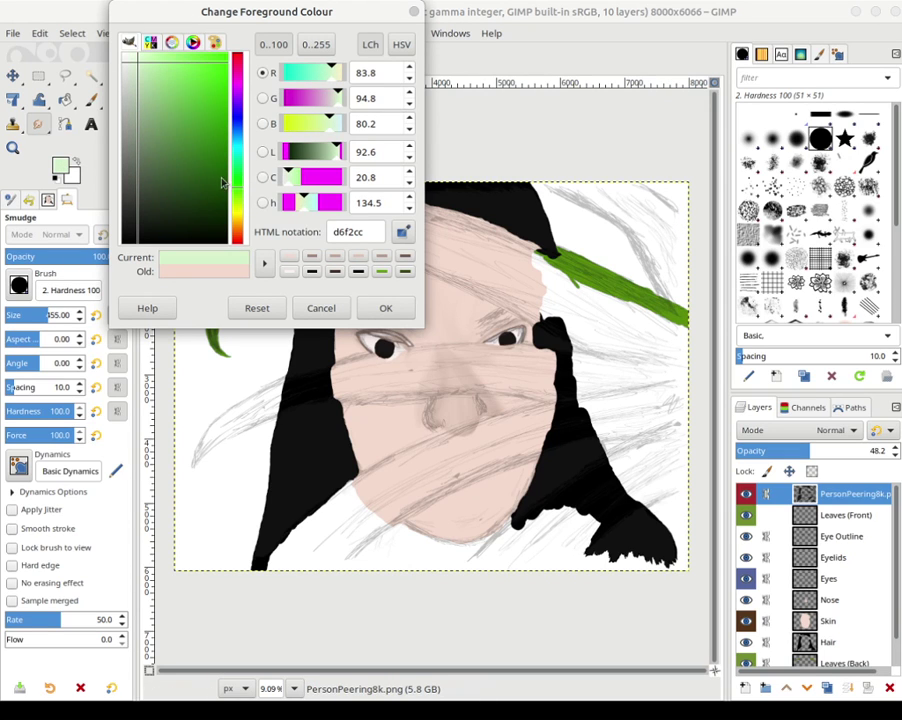
left_click_drag(204, 125, 198, 152)
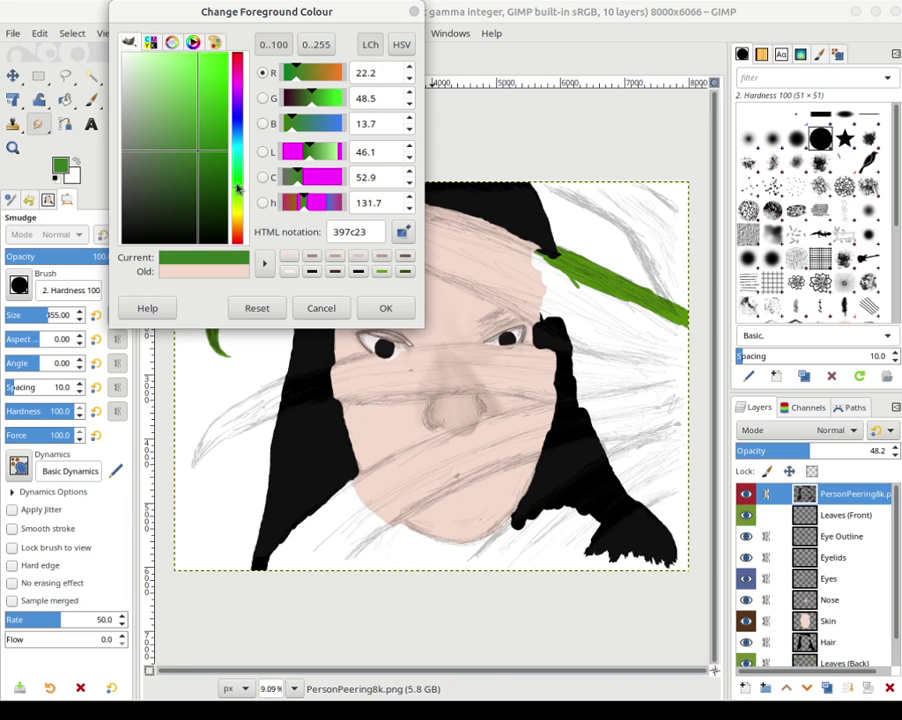
left_click_drag(239, 191, 232, 150)
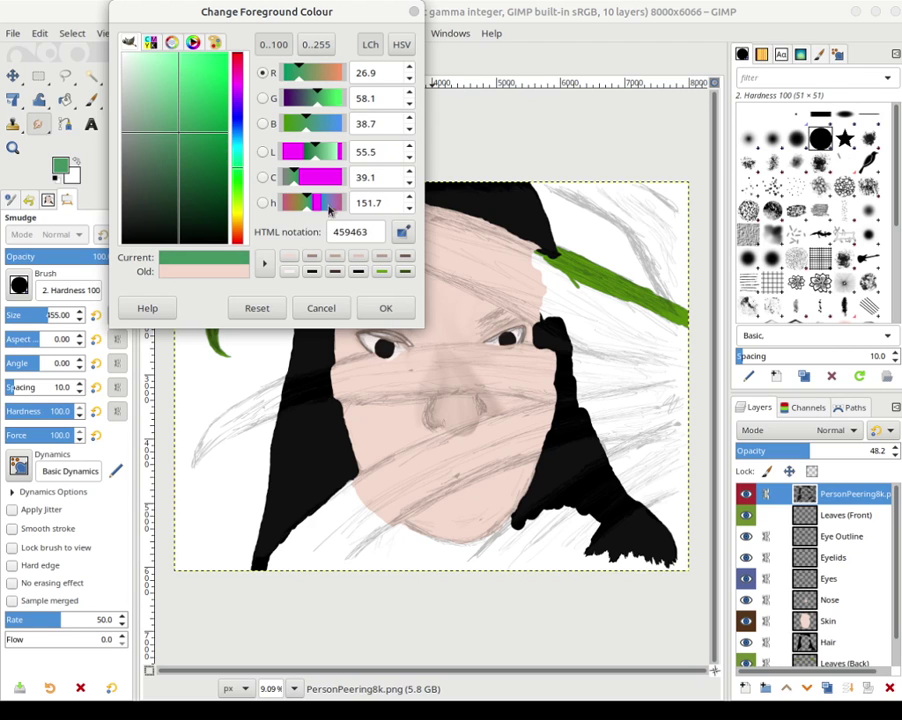
left_click(383, 306)
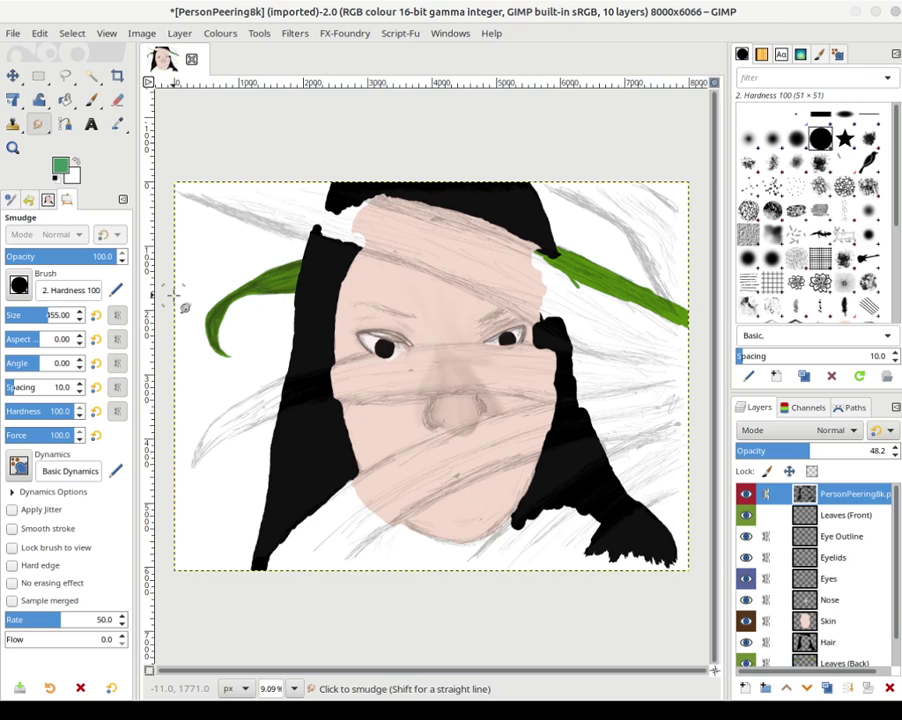
left_click(91, 100)
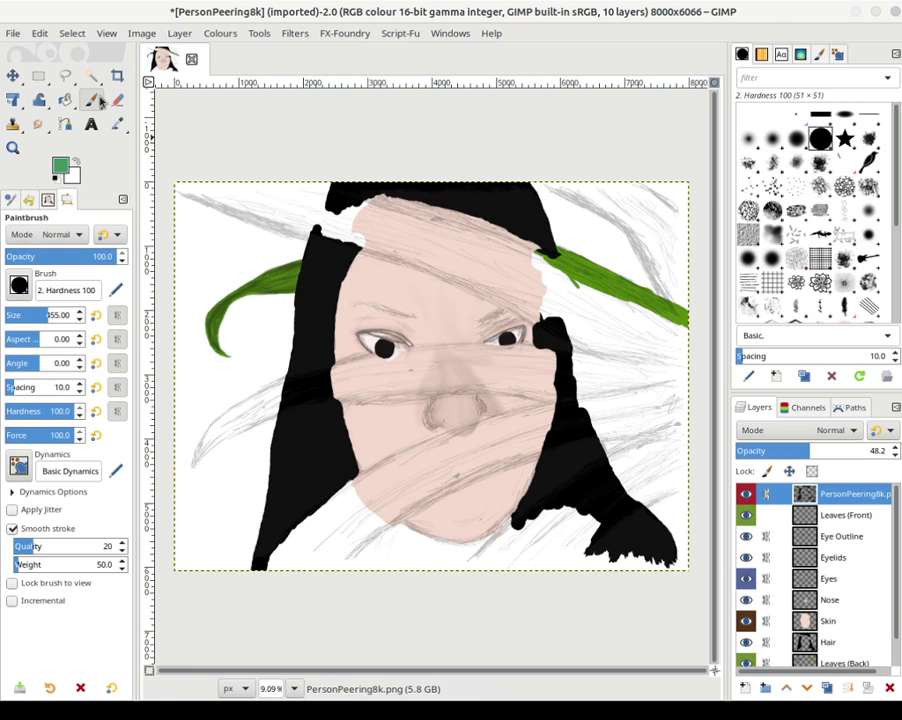
mouse_move(276, 397)
left_mouse_down()
mouse_move(371, 378)
mouse_move(331, 384)
mouse_move(399, 380)
mouse_move(359, 371)
mouse_move(381, 376)
mouse_move(445, 366)
left_mouse_up()
mouse_move(367, 379)
left_mouse_down()
mouse_move(344, 378)
mouse_move(430, 368)
mouse_move(542, 374)
left_mouse_up()
left_click(40, 33)
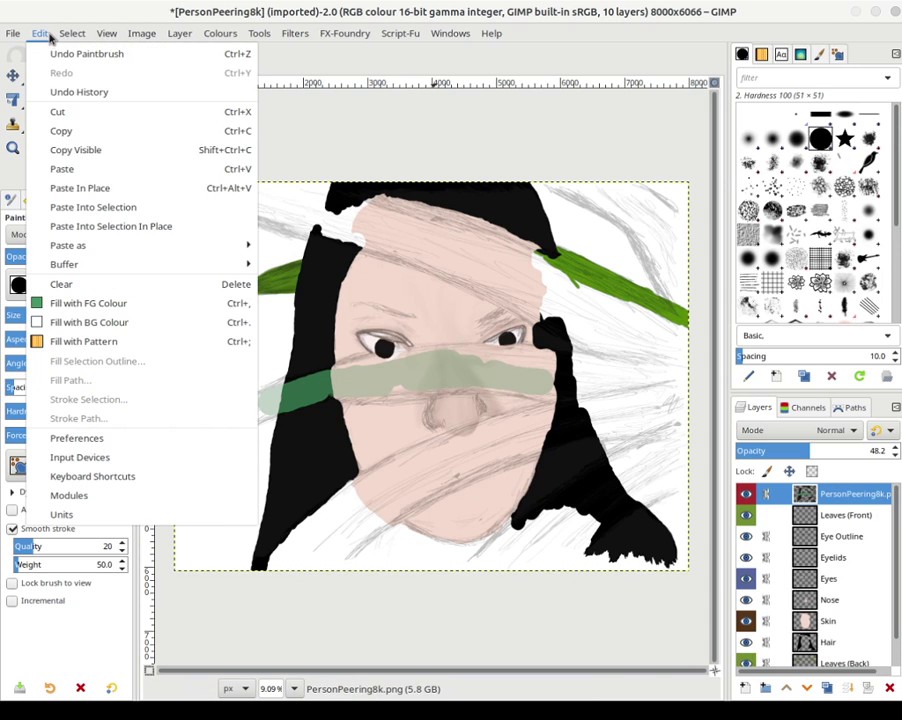
left_click(55, 53)
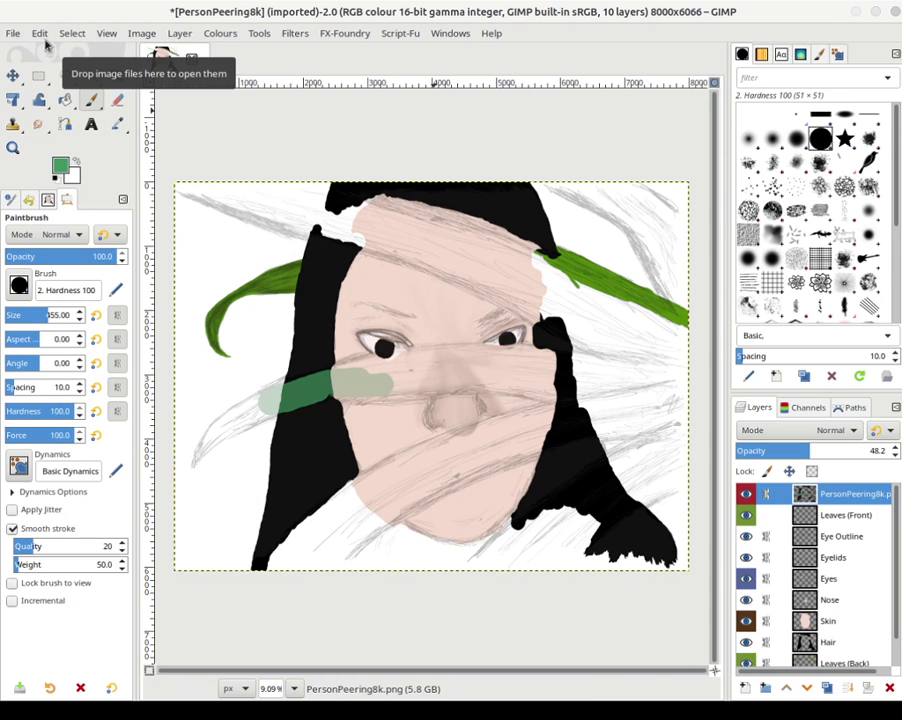
left_click(40, 33)
left_click(48, 53)
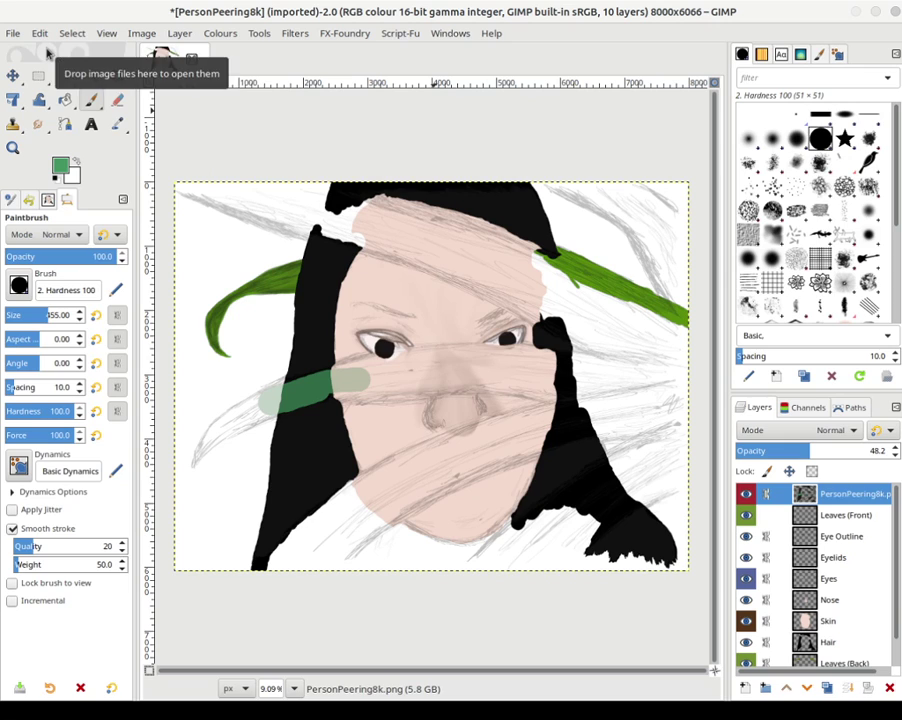
left_click(40, 33)
left_click(48, 53)
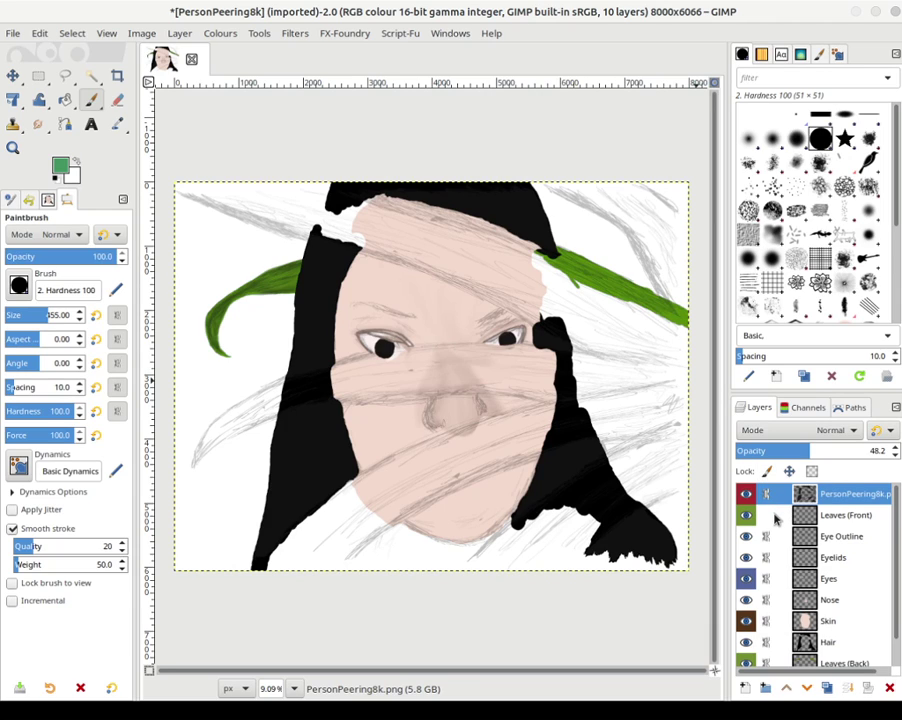
- Make Leaves (Front) the active layer
left_click(818, 513)
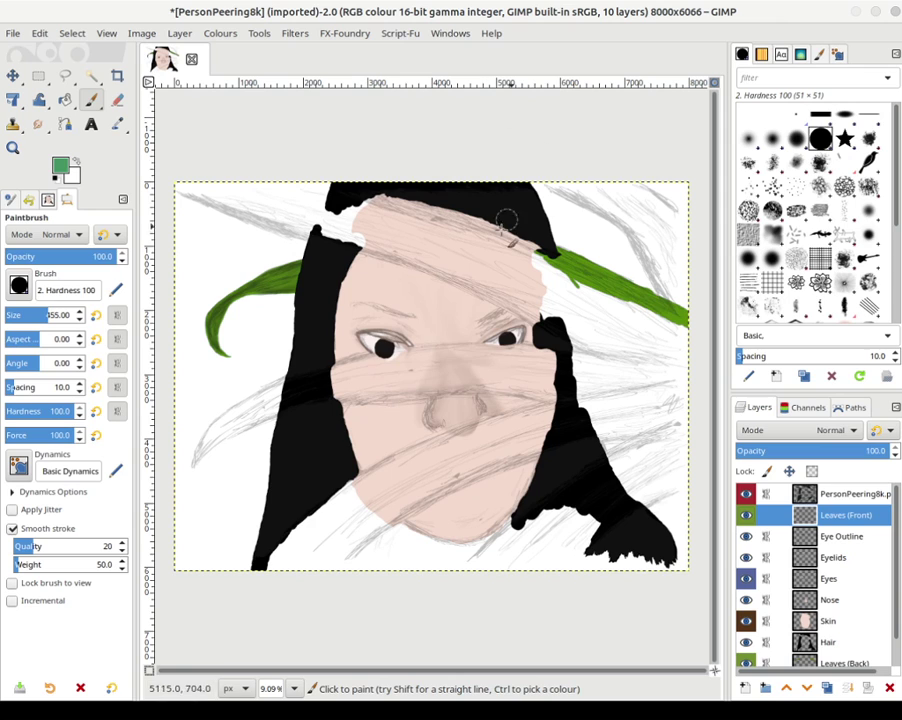
mouse_move(415, 377)
left_mouse_down()
mouse_move(441, 361)
mouse_move(497, 356)
mouse_move(426, 378)
mouse_move(475, 360)
left_mouse_up()
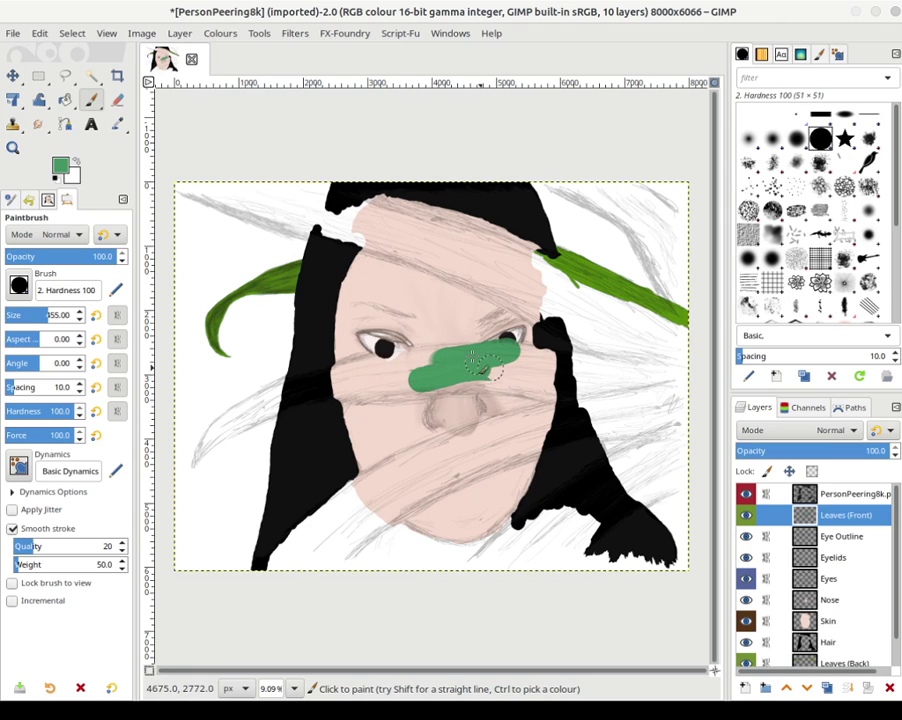
left_click(47, 35)
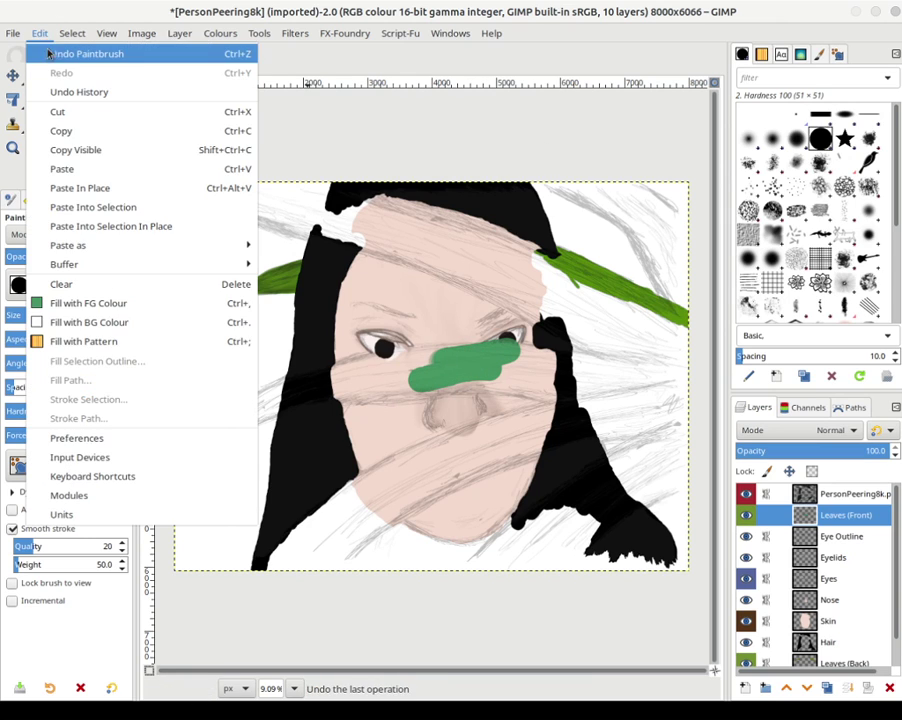
left_click(50, 54)
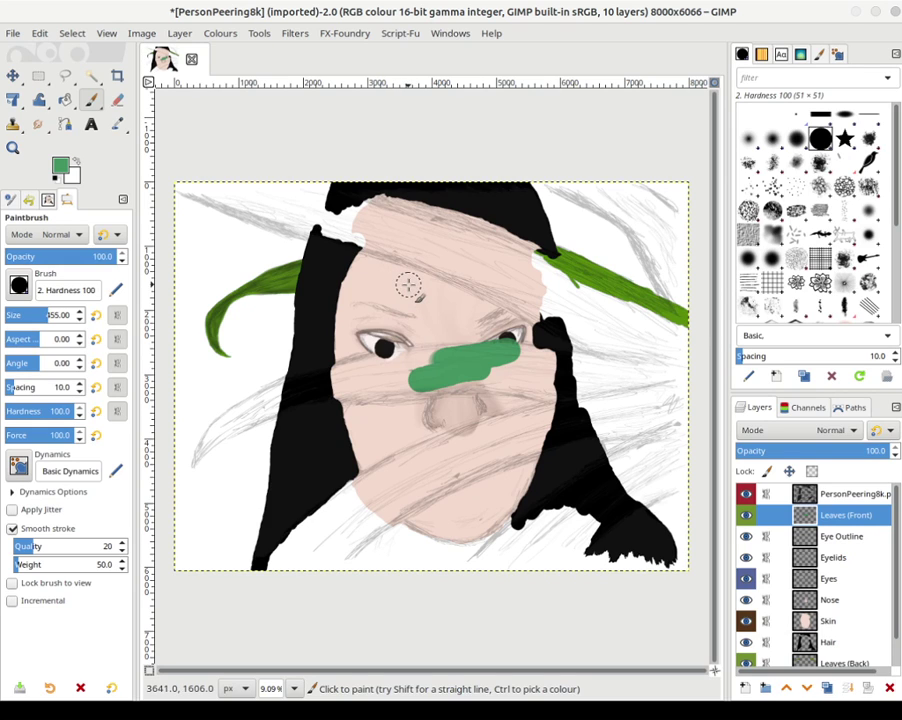
key("ctrl+z")
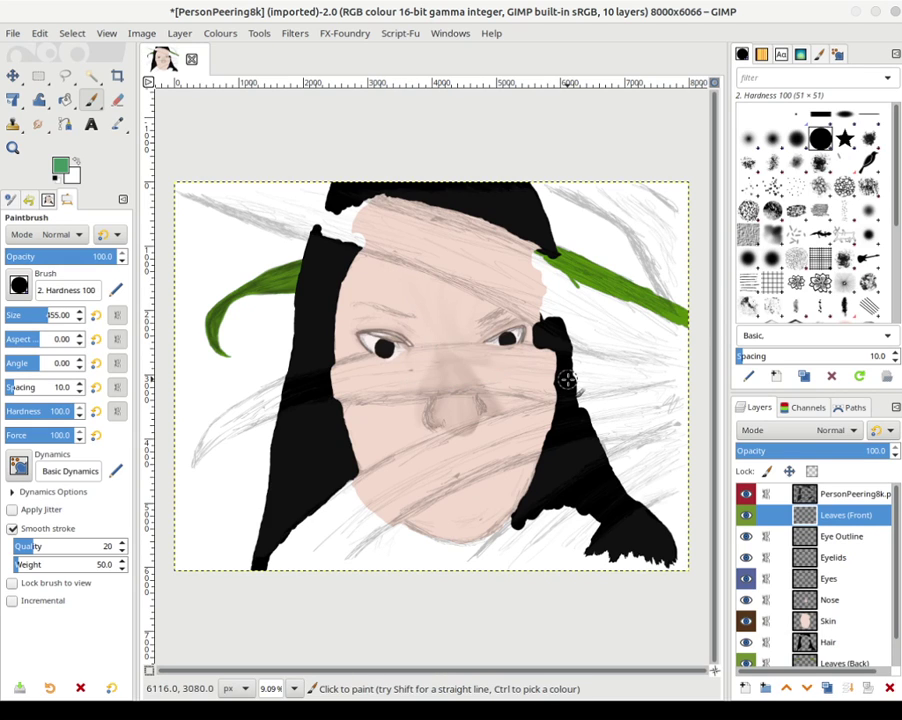
- Paint the long sketched leaf green across the face just below the eyes, from its curved tip to near the canvas's right edge
mouse_move(459, 361)
left_mouse_down()
mouse_move(575, 368)
mouse_move(517, 363)
mouse_move(524, 358)
mouse_move(682, 376)
left_mouse_up()
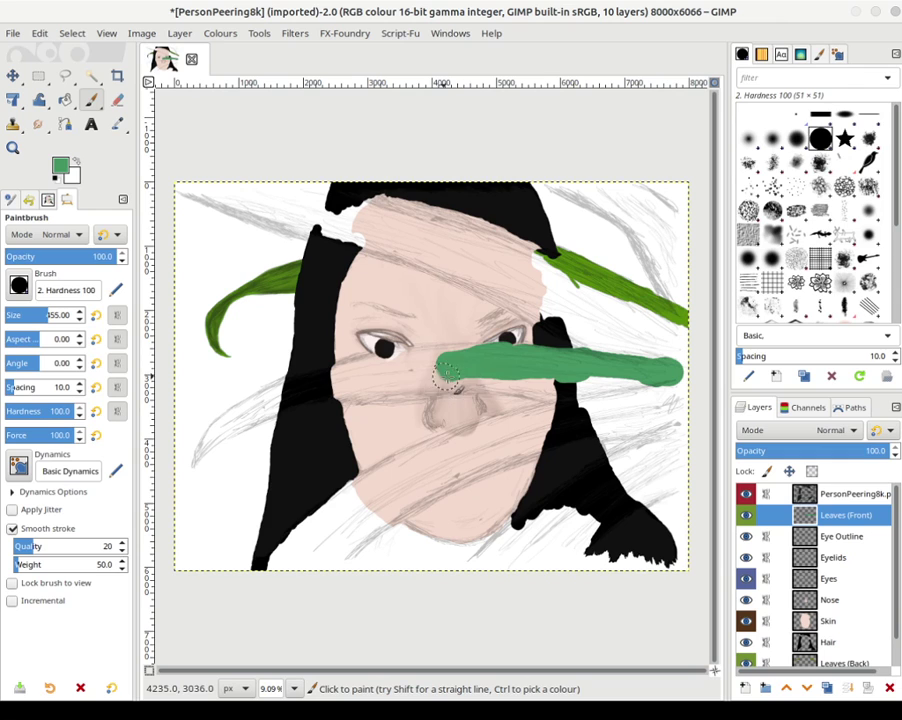
mouse_move(446, 377)
left_mouse_down()
mouse_move(308, 393)
mouse_move(232, 414)
mouse_move(210, 428)
mouse_move(186, 467)
left_mouse_up()
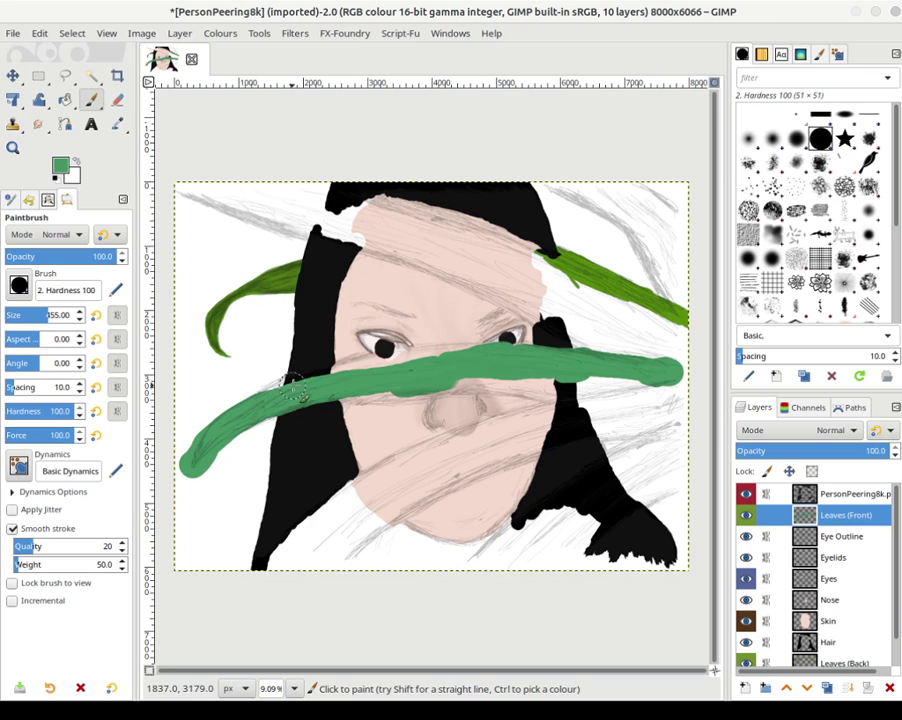
mouse_move(259, 398)
left_mouse_down()
mouse_move(317, 375)
mouse_move(465, 351)
left_mouse_up()
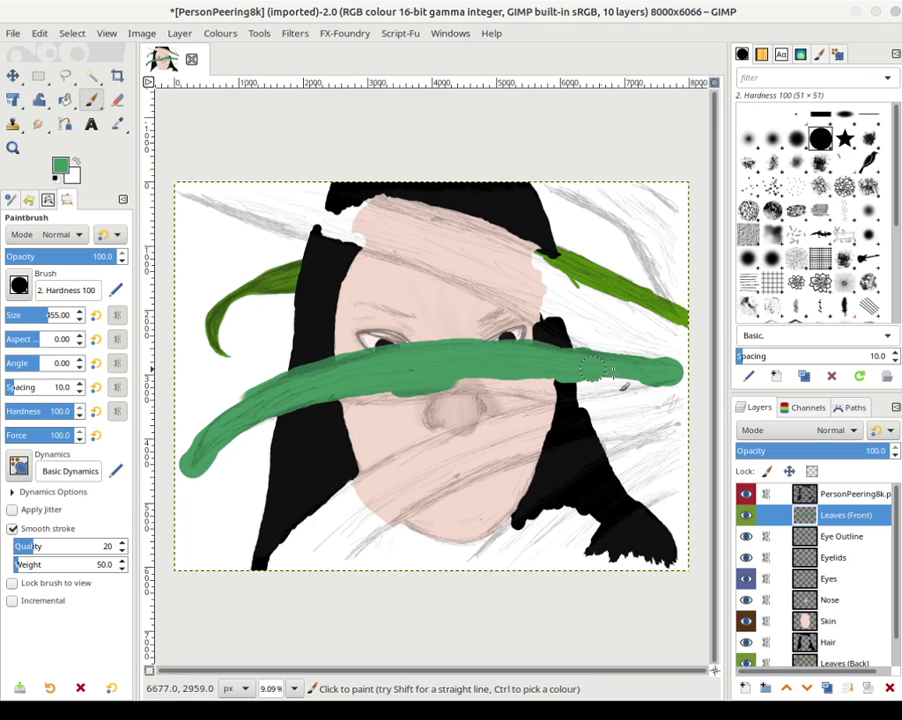
left_click_drag(345, 394, 412, 388)
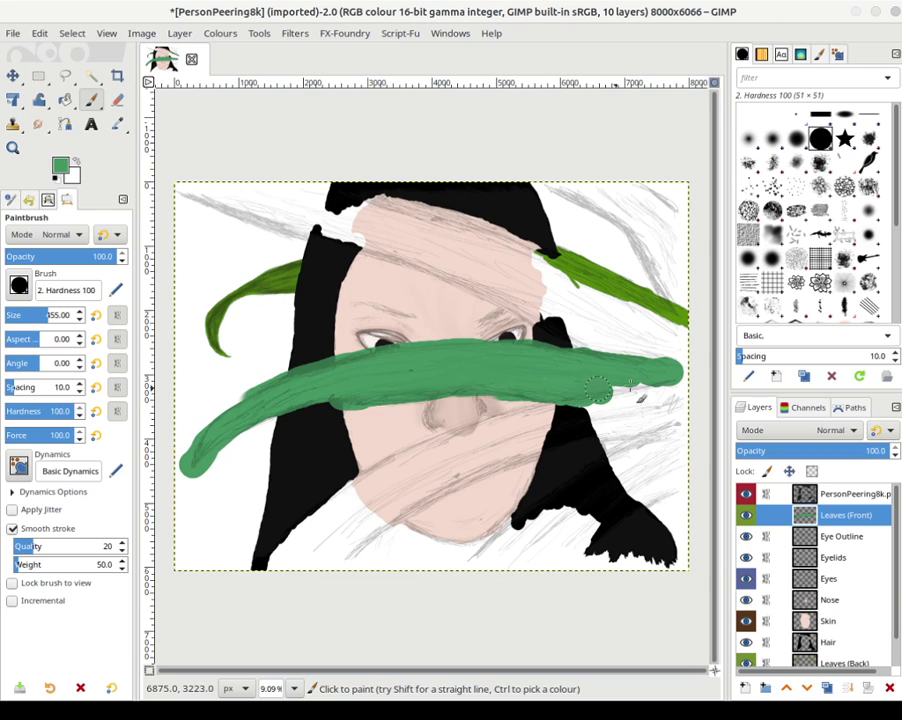
- Paint the leaf crossing the mouth green, from the canvas's right edge down to its lower edge beneath the left hair
mouse_move(618, 385)
left_mouse_down()
mouse_move(674, 386)
mouse_move(615, 403)
mouse_move(605, 413)
mouse_move(616, 413)
mouse_move(618, 426)
mouse_move(665, 419)
mouse_move(650, 425)
mouse_move(693, 398)
mouse_move(535, 444)
mouse_move(637, 425)
mouse_move(617, 433)
mouse_move(568, 428)
mouse_move(580, 417)
mouse_move(557, 420)
mouse_move(570, 413)
mouse_move(449, 446)
mouse_move(419, 463)
mouse_move(506, 431)
mouse_move(387, 488)
mouse_move(555, 443)
mouse_move(481, 466)
left_mouse_up()
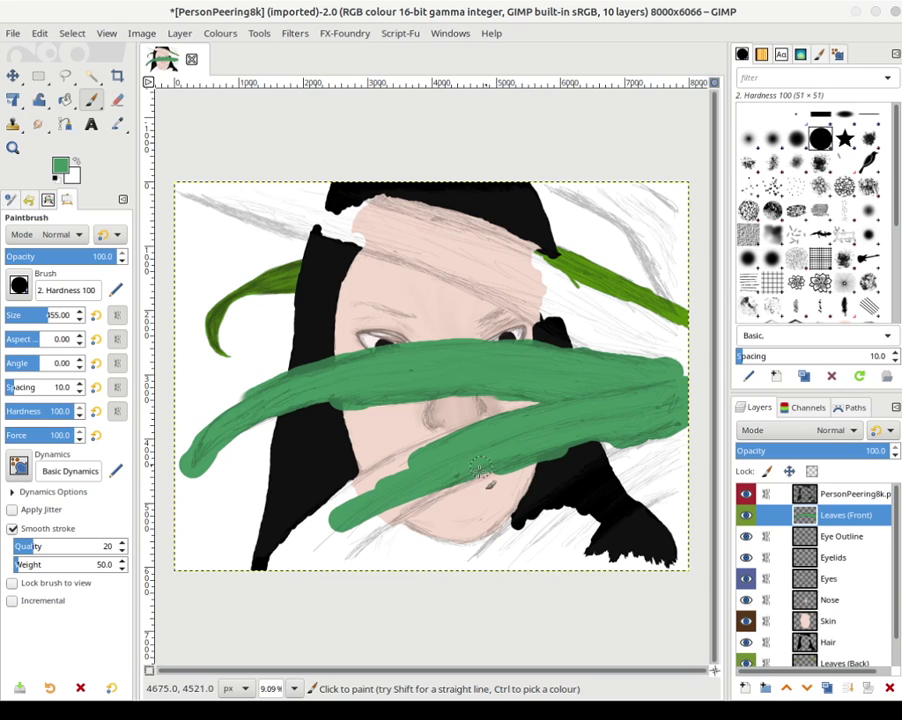
mouse_move(427, 472)
left_mouse_down()
mouse_move(468, 440)
mouse_move(404, 468)
mouse_move(300, 547)
mouse_move(391, 467)
left_mouse_up()
mouse_move(330, 519)
left_mouse_down()
mouse_move(390, 465)
mouse_move(463, 441)
left_mouse_up()
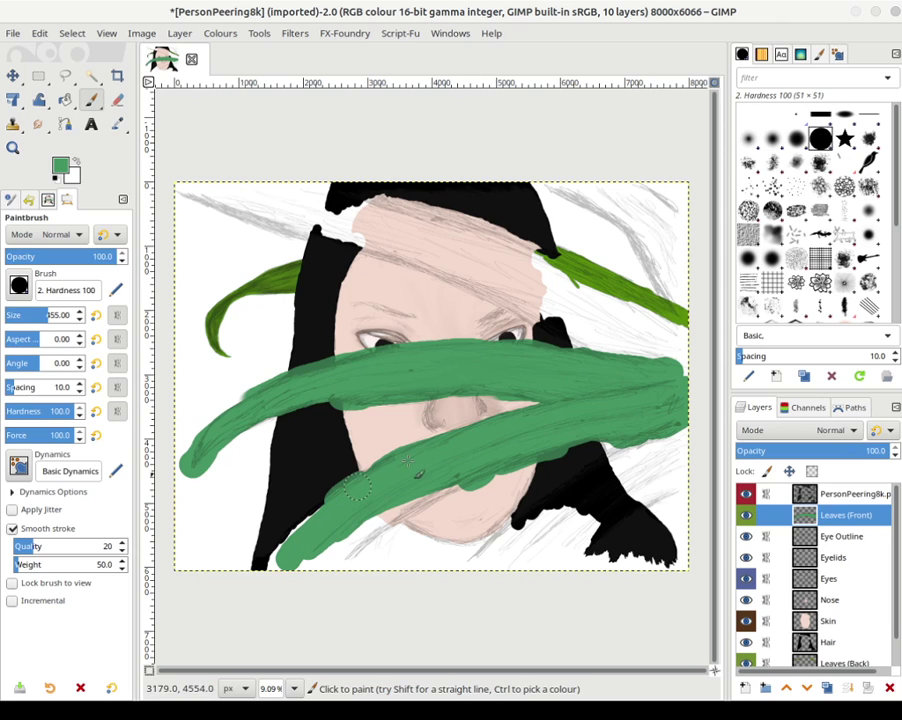
mouse_move(295, 549)
left_mouse_down()
mouse_move(306, 533)
mouse_move(274, 572)
mouse_move(335, 511)
mouse_move(349, 511)
mouse_move(334, 553)
mouse_move(300, 560)
mouse_move(304, 525)
mouse_move(334, 553)
left_mouse_up()
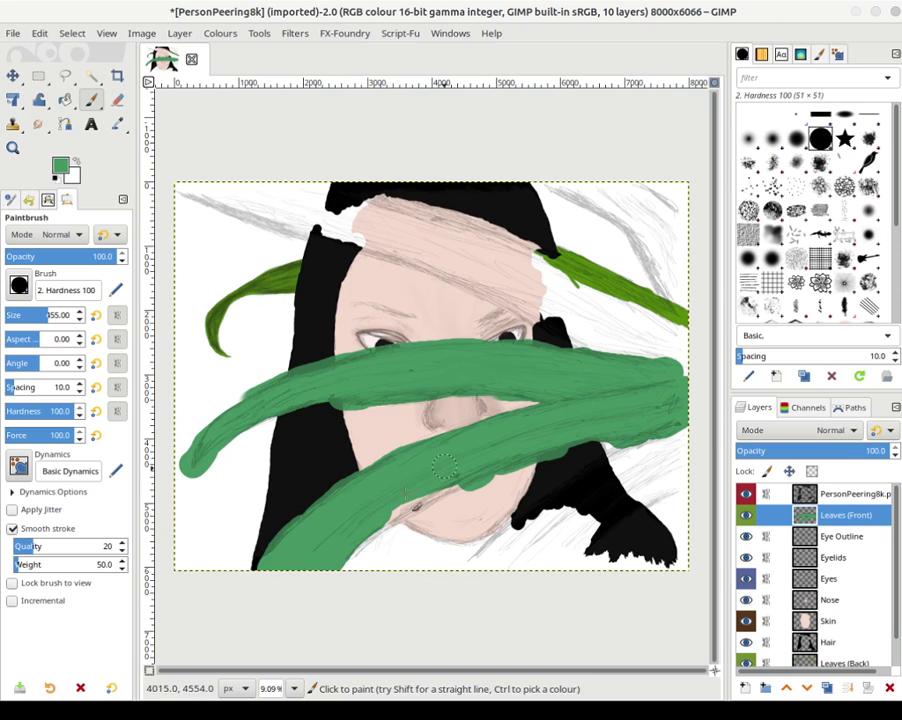
mouse_move(444, 466)
left_mouse_down()
mouse_move(423, 486)
mouse_move(485, 466)
mouse_move(461, 525)
mouse_move(339, 530)
mouse_move(422, 493)
left_mouse_up()
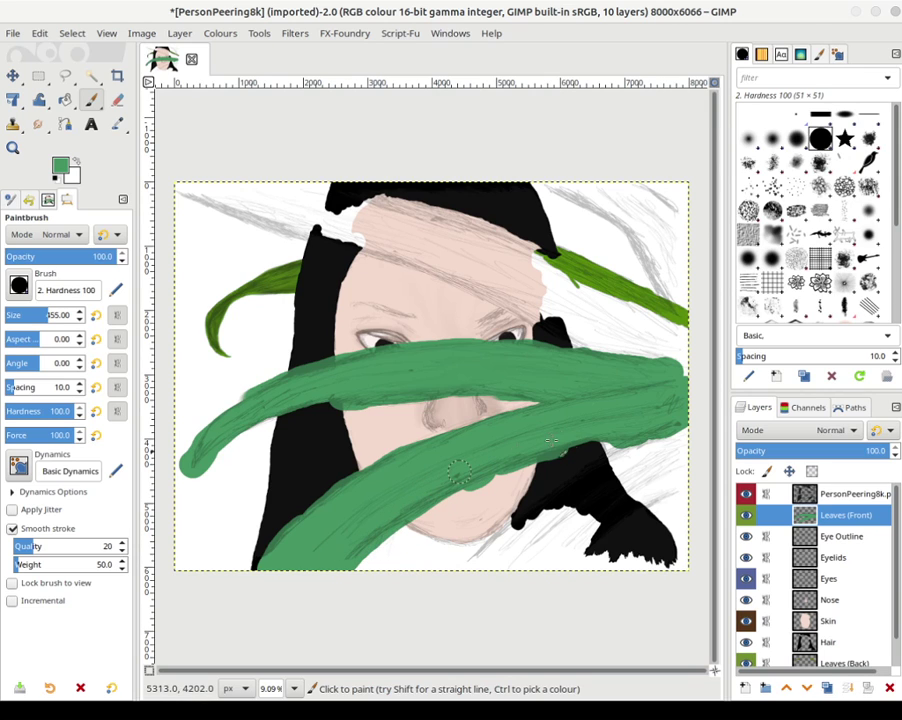
left_click_drag(500, 452, 540, 437)
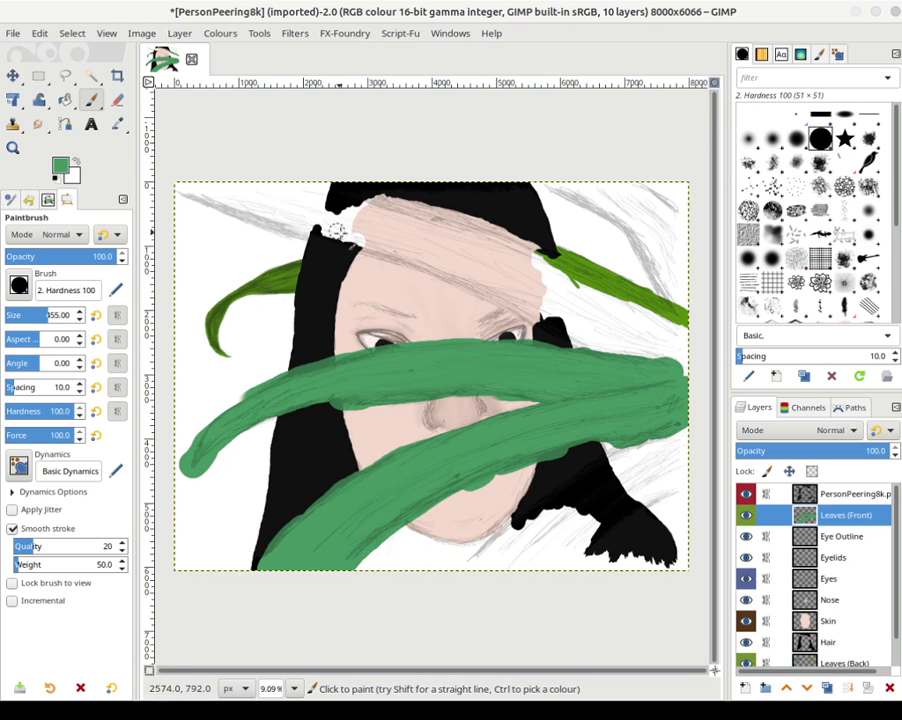
- Paint the broad leaf crossing the forehead green, from the canvas's upper-left corner to its right edge
left_click(187, 190)
mouse_move(224, 190)
left_mouse_down()
mouse_move(258, 208)
mouse_move(245, 210)
mouse_move(358, 237)
mouse_move(310, 228)
mouse_move(335, 238)
mouse_move(421, 262)
left_mouse_up()
mouse_move(557, 287)
left_mouse_down()
mouse_move(485, 282)
mouse_move(435, 257)
mouse_move(443, 275)
mouse_move(556, 304)
mouse_move(540, 300)
mouse_move(642, 373)
mouse_move(657, 360)
mouse_move(680, 360)
mouse_move(572, 304)
mouse_move(689, 336)
mouse_move(583, 292)
left_mouse_up()
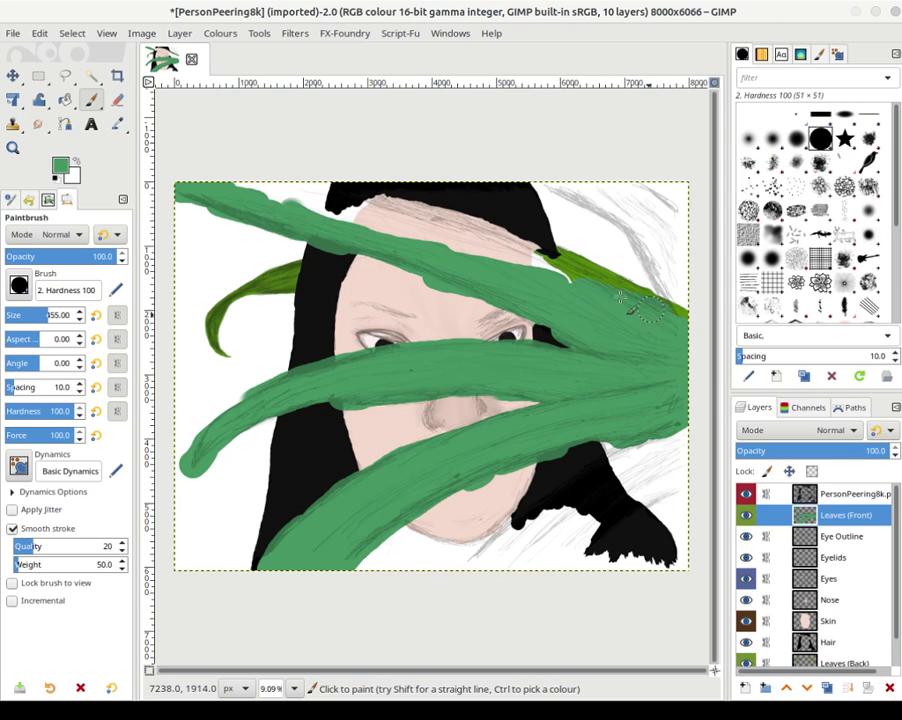
left_click_drag(639, 306, 686, 330)
mouse_move(612, 297)
left_mouse_down()
mouse_move(529, 264)
mouse_move(553, 263)
mouse_move(563, 275)
mouse_move(452, 233)
mouse_move(550, 276)
mouse_move(508, 272)
left_mouse_up()
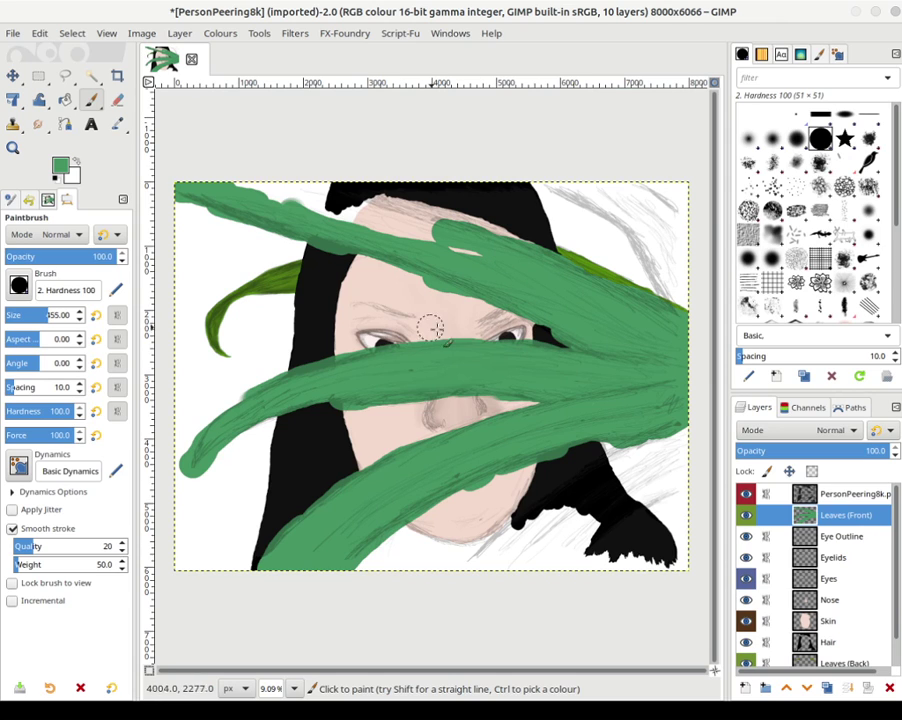
mouse_move(533, 295)
left_mouse_down()
mouse_move(368, 224)
mouse_move(545, 268)
mouse_move(423, 237)
mouse_move(530, 266)
mouse_move(456, 247)
mouse_move(487, 260)
mouse_move(396, 228)
mouse_move(523, 261)
mouse_move(453, 228)
mouse_move(561, 267)
mouse_move(442, 218)
left_mouse_up()
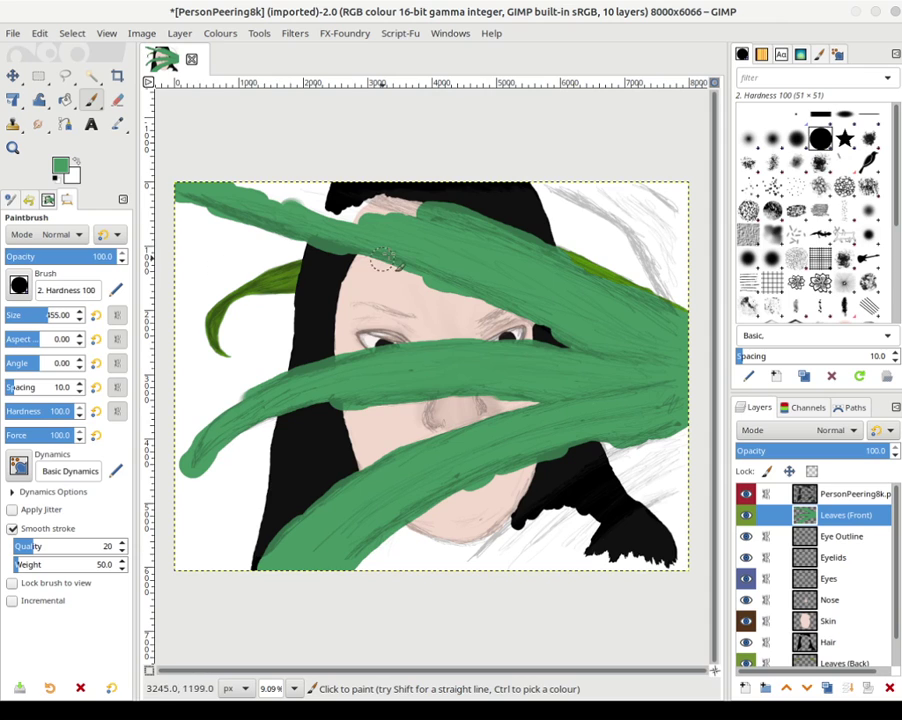
mouse_move(383, 260)
left_mouse_down()
mouse_move(413, 218)
mouse_move(395, 210)
mouse_move(417, 207)
mouse_move(320, 185)
mouse_move(315, 203)
mouse_move(336, 208)
mouse_move(288, 193)
mouse_move(323, 220)
left_mouse_up()
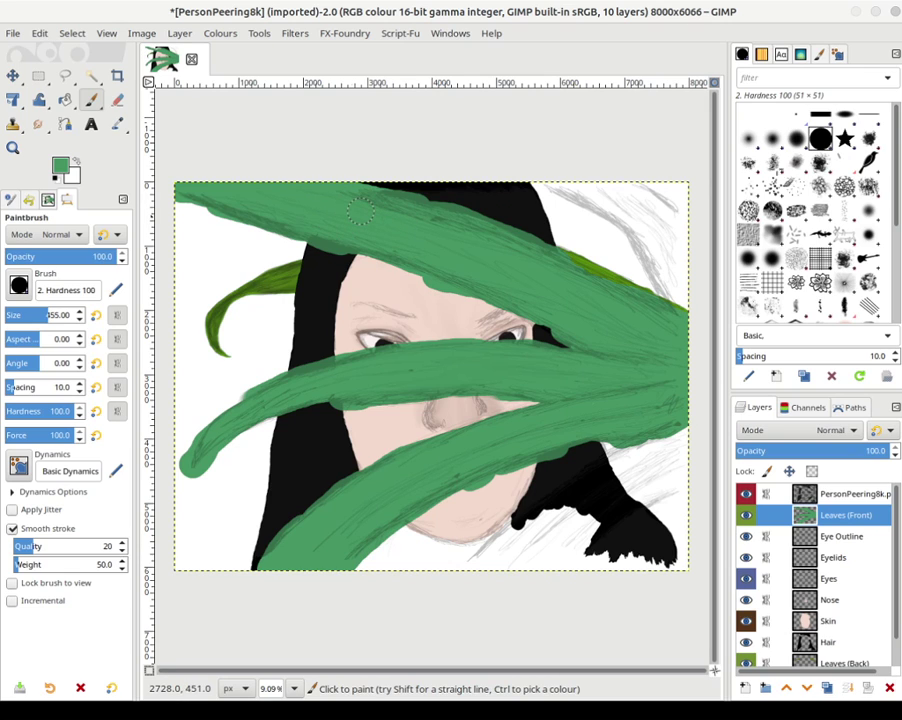
- Paint the remaining front leaves green in the upper-right corner and over the lower-right hair
mouse_move(675, 265)
left_mouse_down()
mouse_move(691, 305)
mouse_move(658, 238)
mouse_move(673, 285)
mouse_move(655, 268)
mouse_move(666, 292)
mouse_move(611, 212)
mouse_move(535, 182)
mouse_move(599, 187)
mouse_move(583, 177)
mouse_move(693, 256)
mouse_move(632, 191)
mouse_move(693, 243)
mouse_move(627, 183)
mouse_move(668, 208)
mouse_move(684, 237)
left_mouse_up()
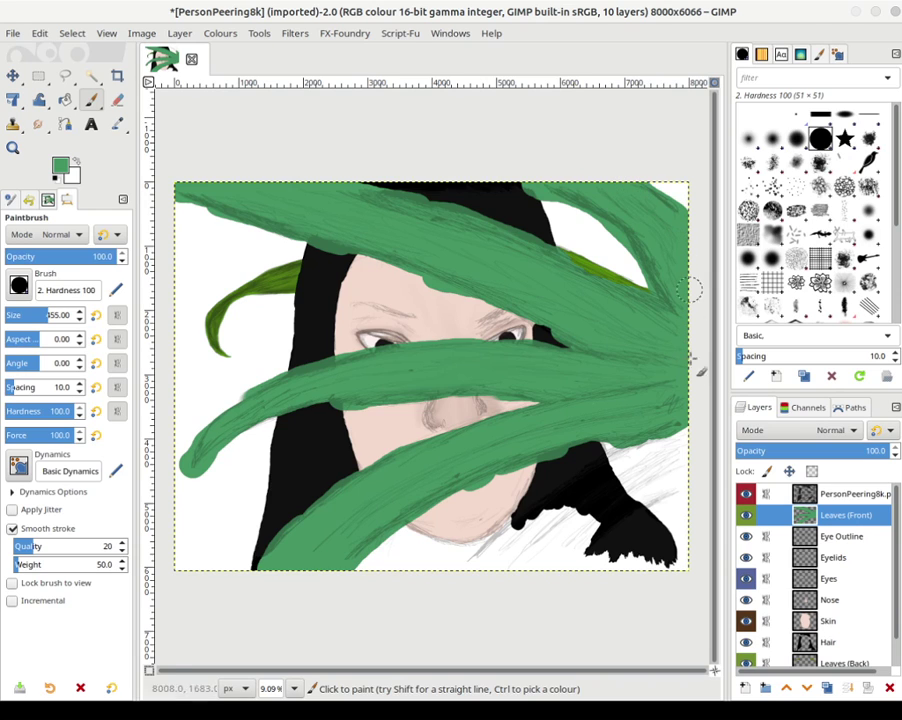
mouse_move(600, 497)
left_mouse_down()
mouse_move(649, 470)
mouse_move(642, 456)
mouse_move(533, 544)
mouse_move(555, 510)
mouse_move(655, 446)
mouse_move(583, 496)
mouse_move(627, 453)
mouse_move(667, 428)
mouse_move(614, 491)
mouse_move(659, 465)
mouse_move(658, 480)
mouse_move(688, 446)
mouse_move(670, 468)
mouse_move(685, 476)
mouse_move(578, 534)
mouse_move(609, 506)
mouse_move(556, 550)
mouse_move(598, 507)
mouse_move(571, 530)
mouse_move(590, 509)
mouse_move(507, 556)
mouse_move(599, 487)
left_mouse_up()
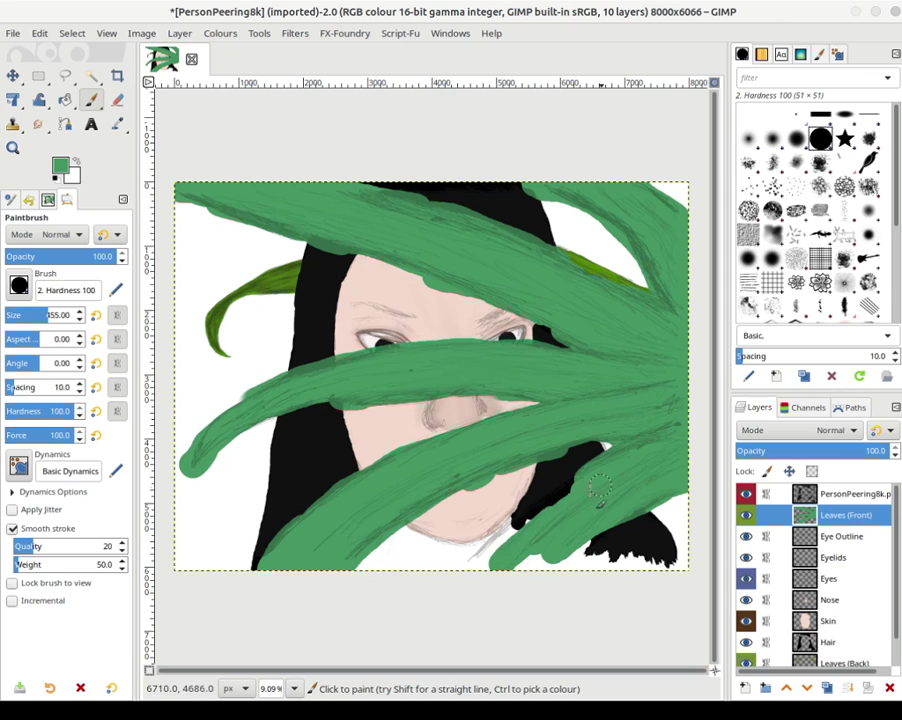
mouse_move(520, 545)
left_mouse_down()
mouse_move(537, 519)
mouse_move(489, 545)
mouse_move(495, 533)
mouse_move(548, 511)
mouse_move(513, 531)
mouse_move(482, 533)
mouse_move(586, 469)
mouse_move(518, 569)
left_mouse_up()
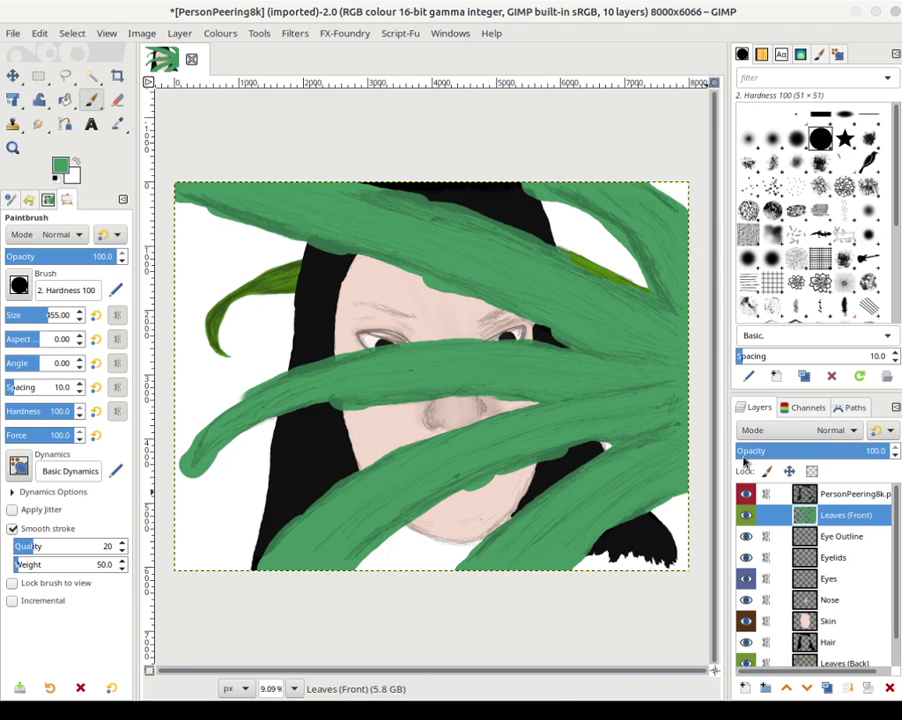
- Create a transparent layer named Signature above the PersonPeering8k.png sketch layer
scroll(790, 555, "down", 1)
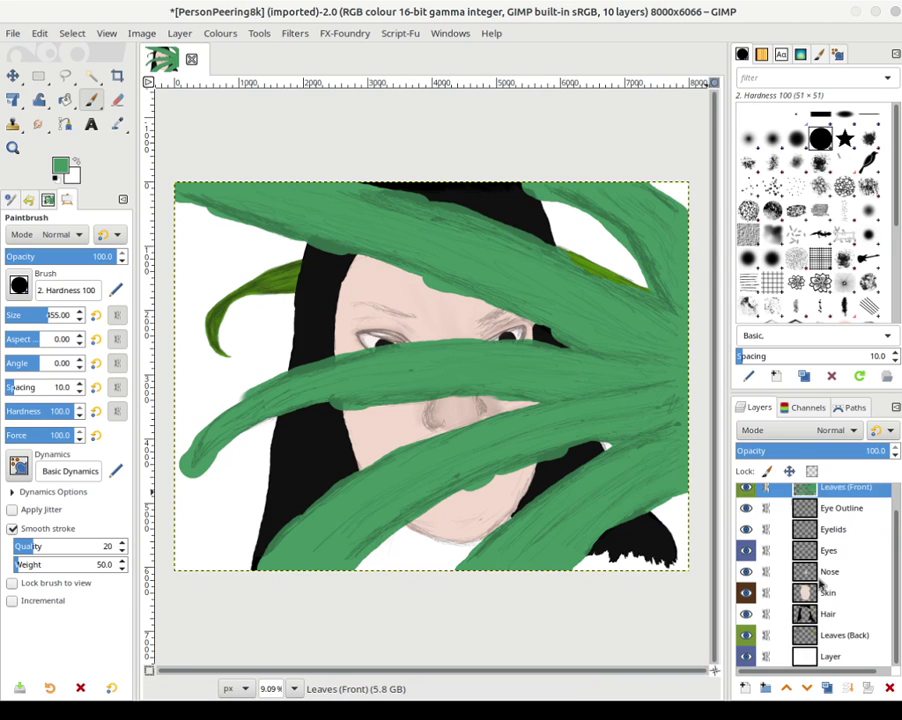
scroll(821, 592, "up", 1)
left_click(848, 494)
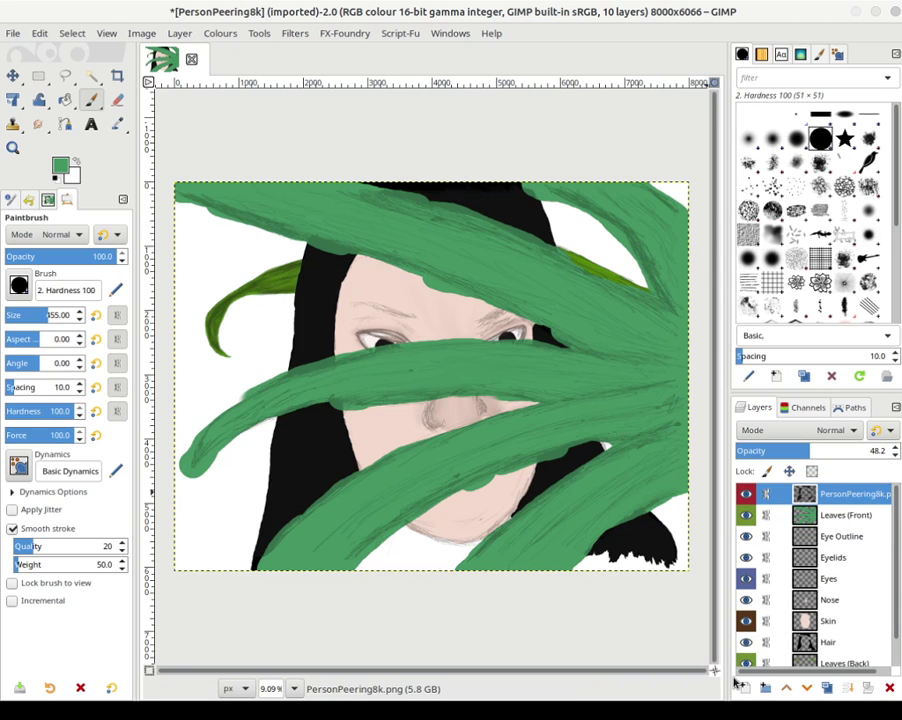
key("shift+ctrl+n")
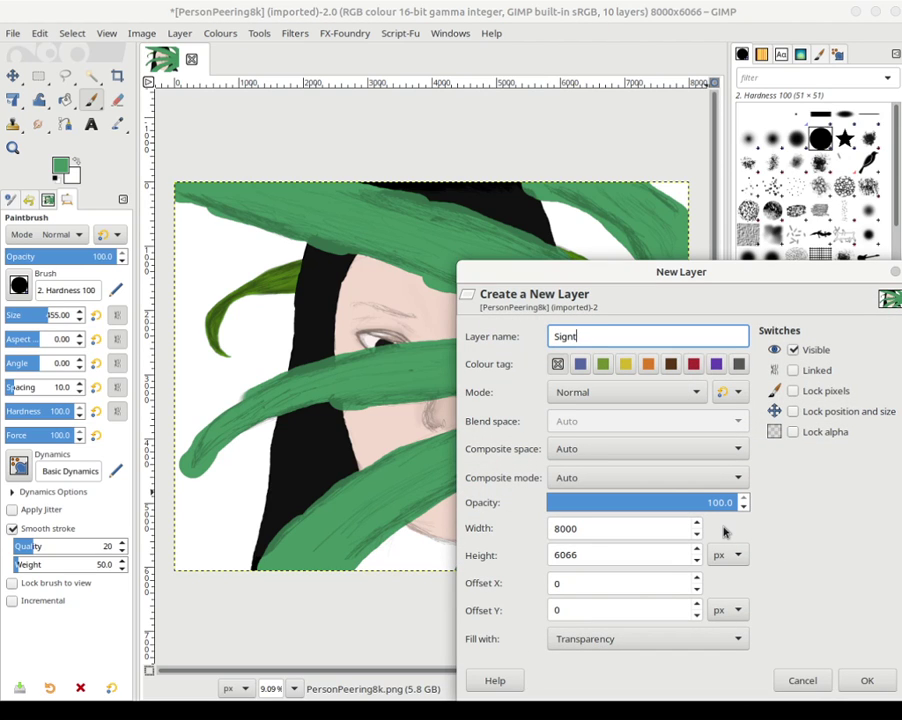
type("Signature")
key("Return")
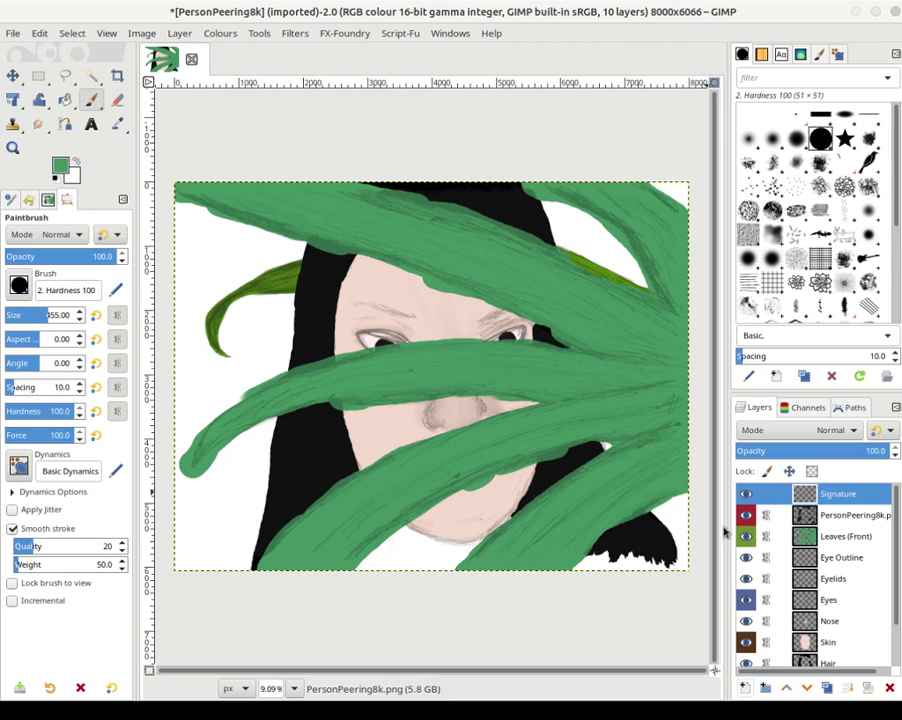
- Set the brush size to 26 and change the foreground colour to white (ffffff)
scroll(661, 536, "up", 4)
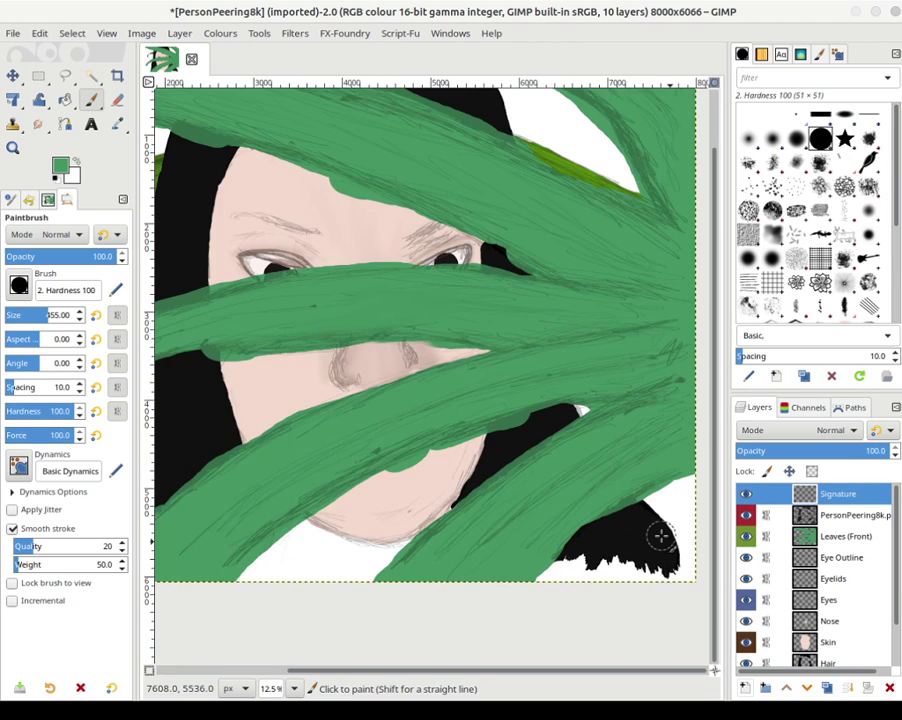
mouse_move(661, 575)
left_mouse_down()
mouse_move(595, 478)
mouse_move(524, 482)
left_mouse_up()
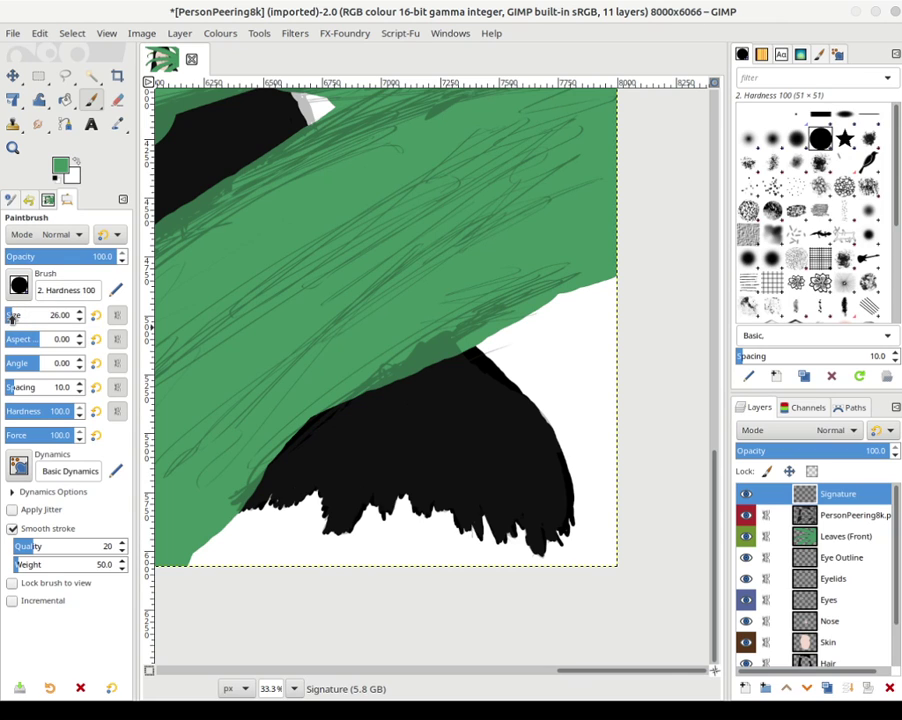
left_click(60, 165)
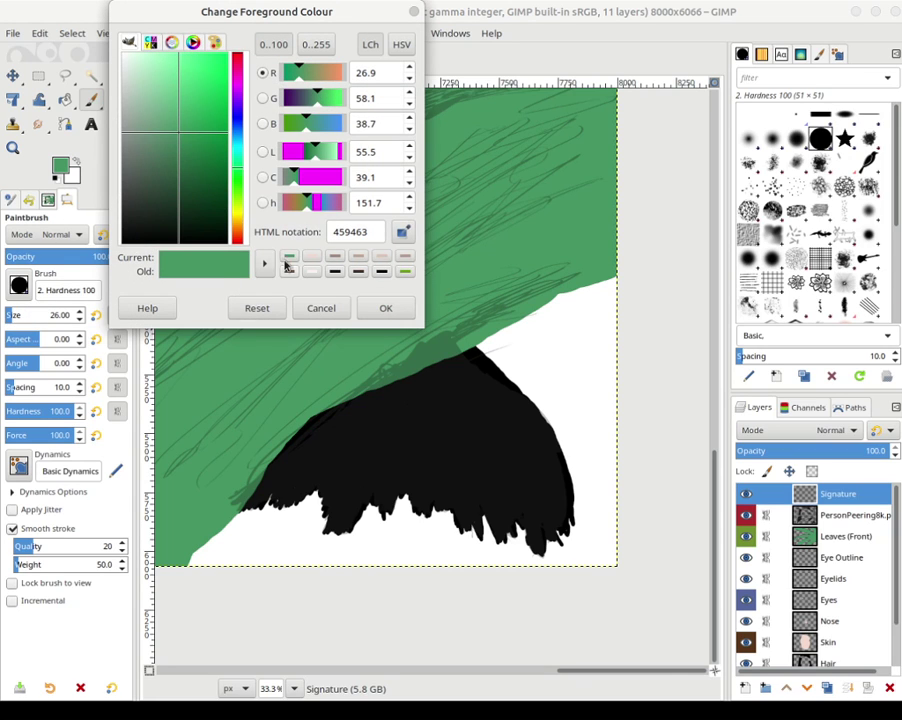
left_click_drag(137, 99, 105, 14)
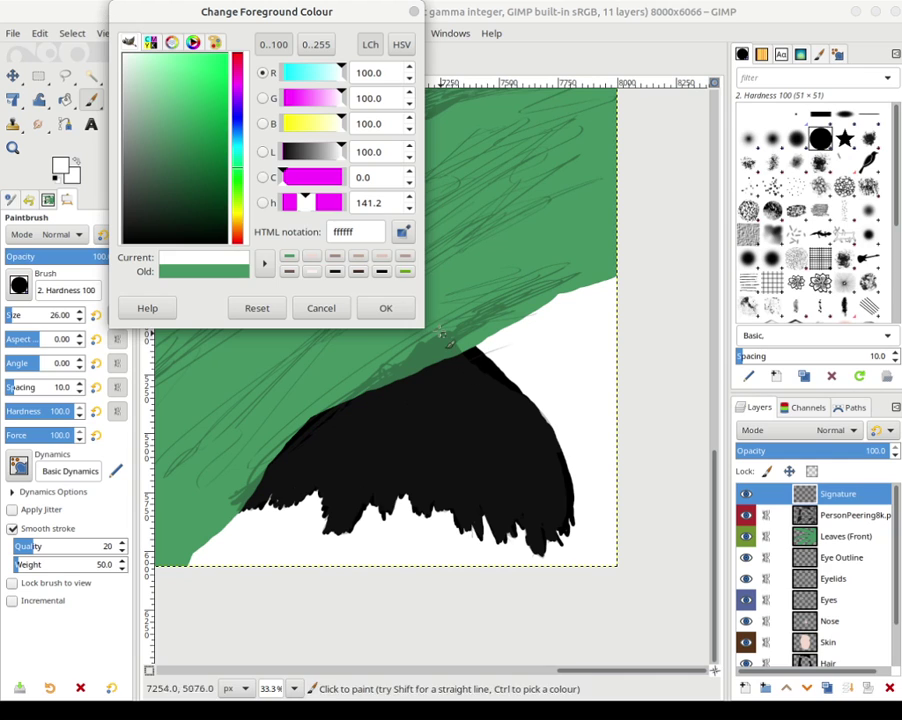
left_click(385, 308)
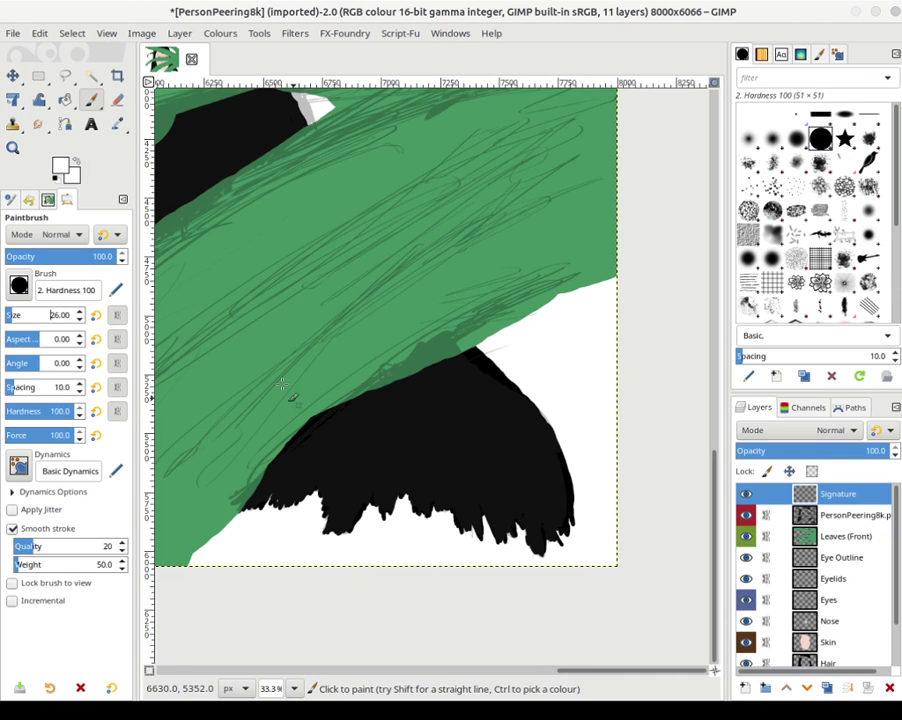
- Try a thick white handwritten signature over the black hair near the canvas's lower-right corner and undo its strokes
mouse_move(378, 462)
left_mouse_down()
mouse_move(483, 457)
mouse_move(502, 466)
mouse_move(508, 445)
mouse_move(514, 469)
mouse_move(531, 458)
mouse_move(568, 462)
left_mouse_up()
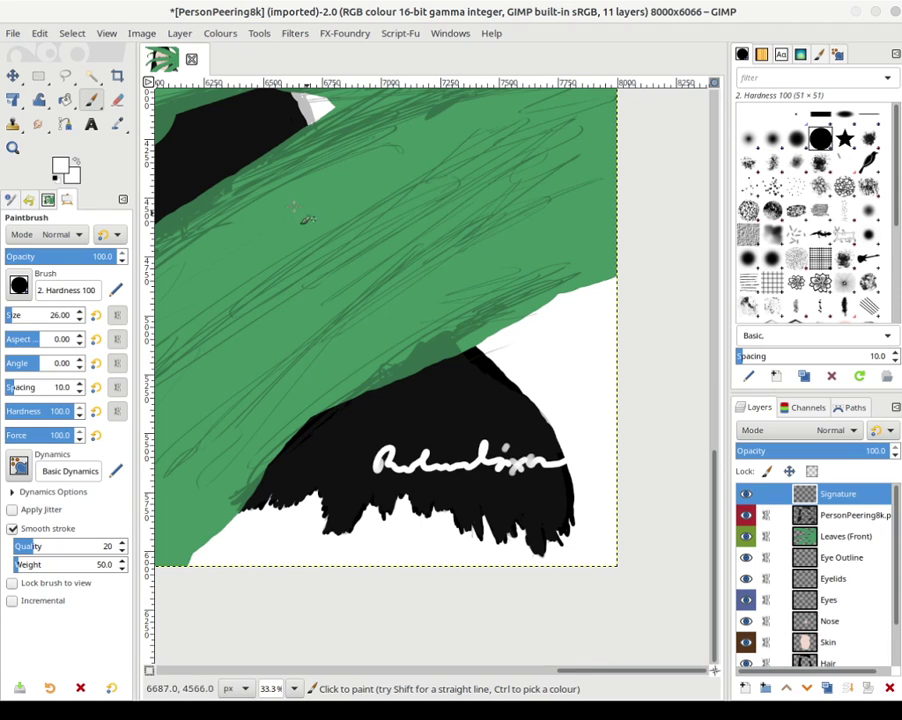
left_click(39, 33)
left_click(43, 52)
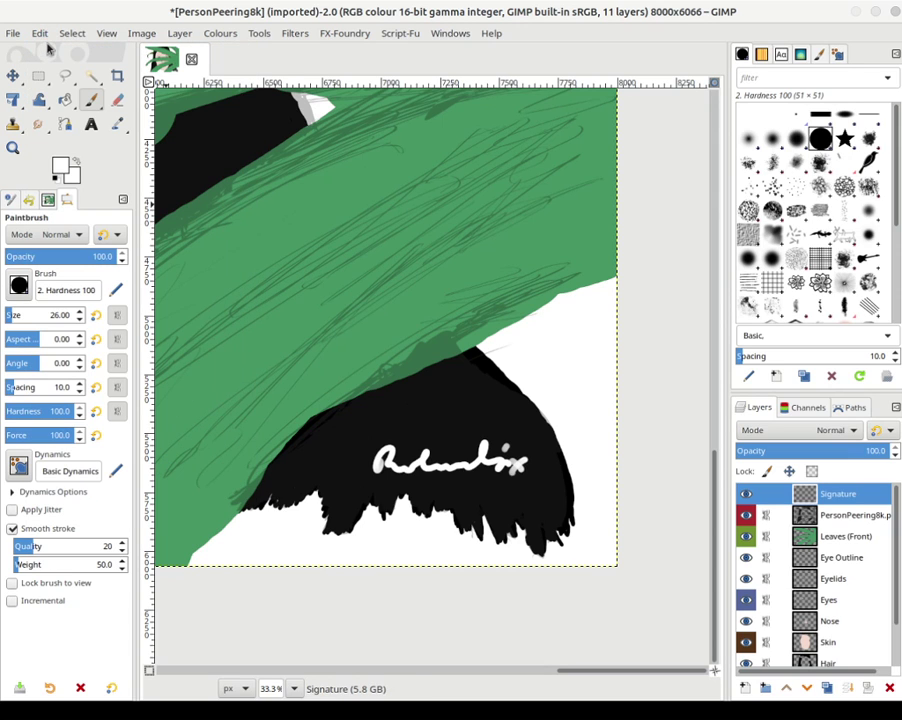
left_click(47, 33)
left_click(47, 52)
left_click(40, 33)
left_click(40, 33)
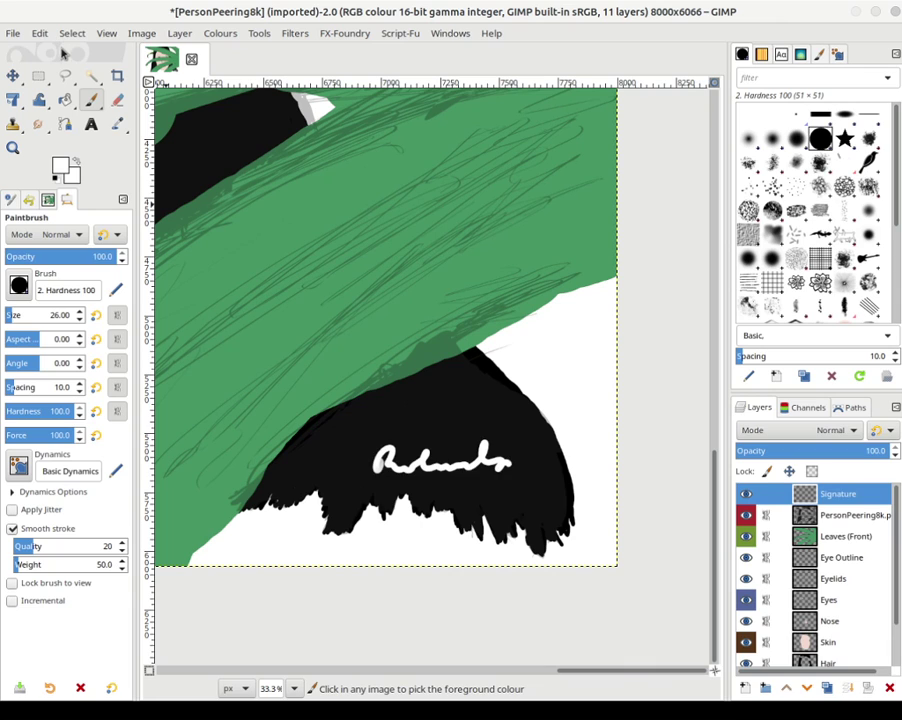
key("ctrl+z")
key("ctrl+z")
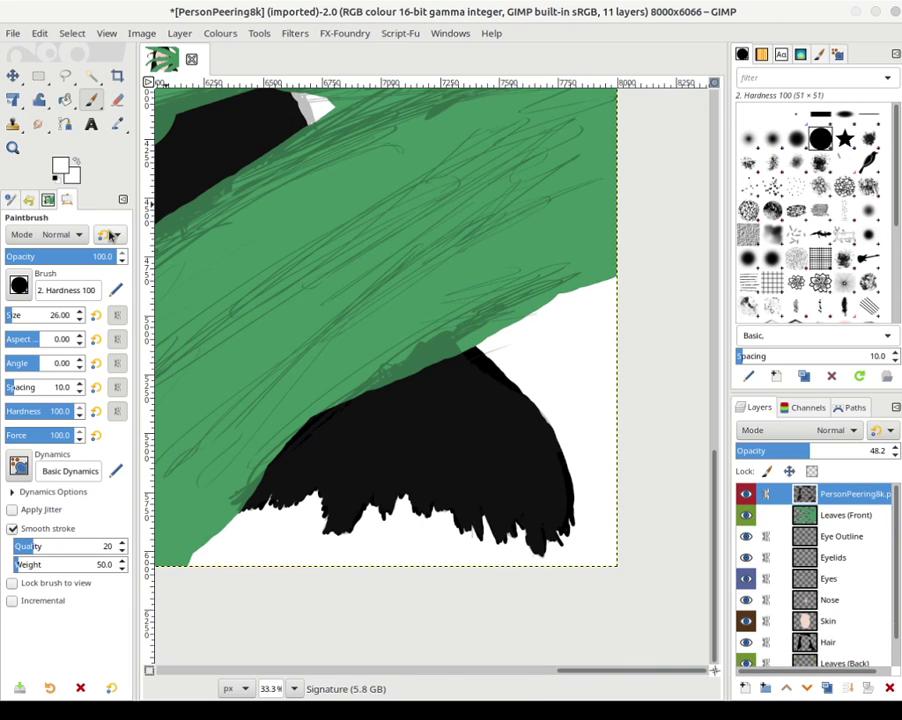
key("ctrl+z")
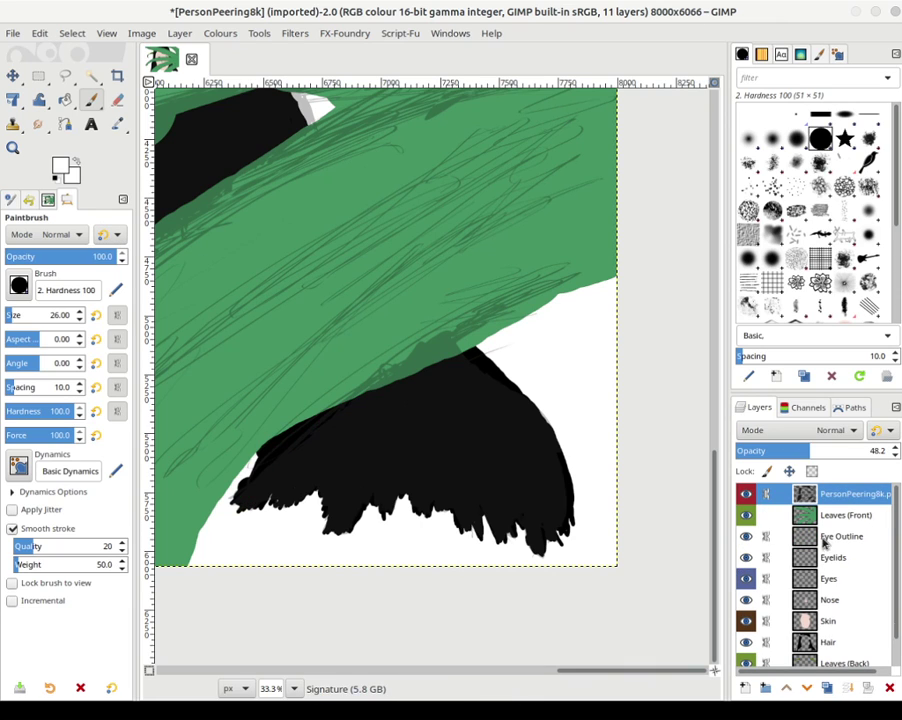
key("ctrl+z")
key("ctrl+z")
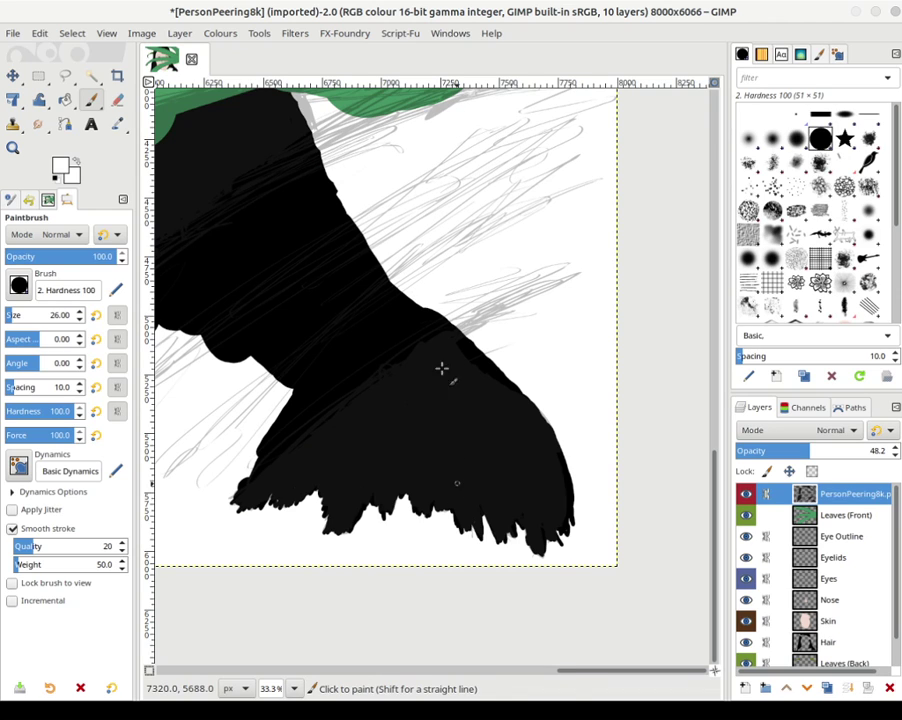
- Redo the excessively undone green leaf strokes and the creation of the Signature layer, keeping that layer empty
left_click(40, 33)
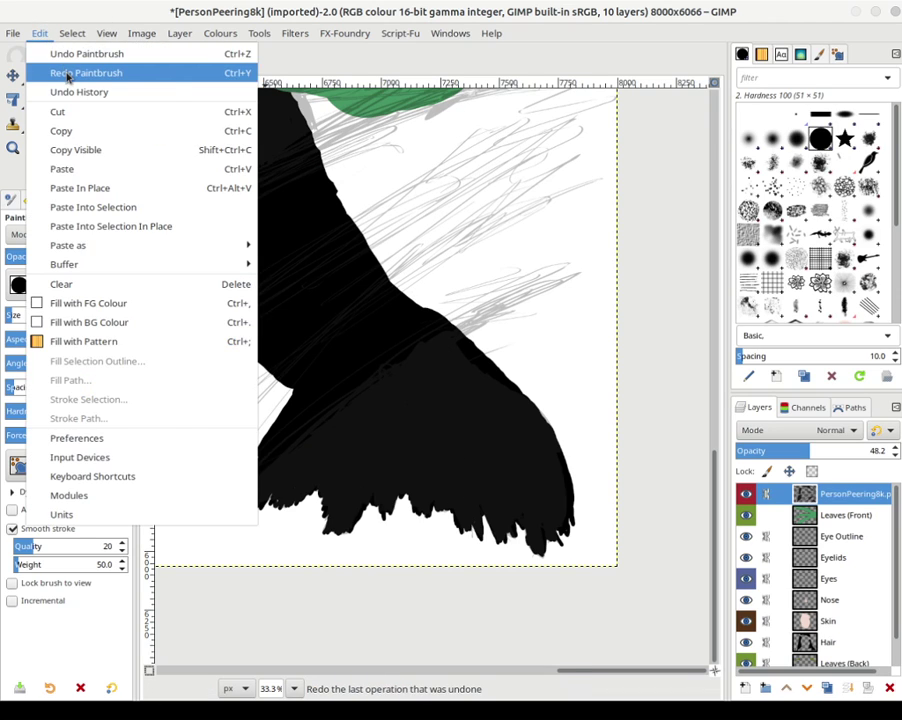
key("Escape")
left_click(40, 33)
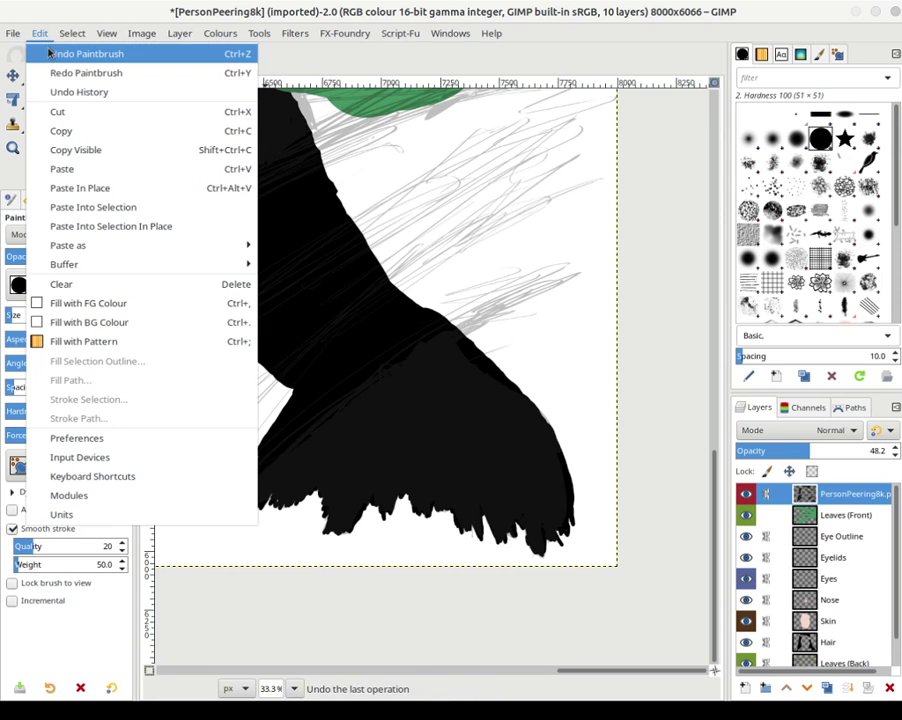
left_click(44, 70)
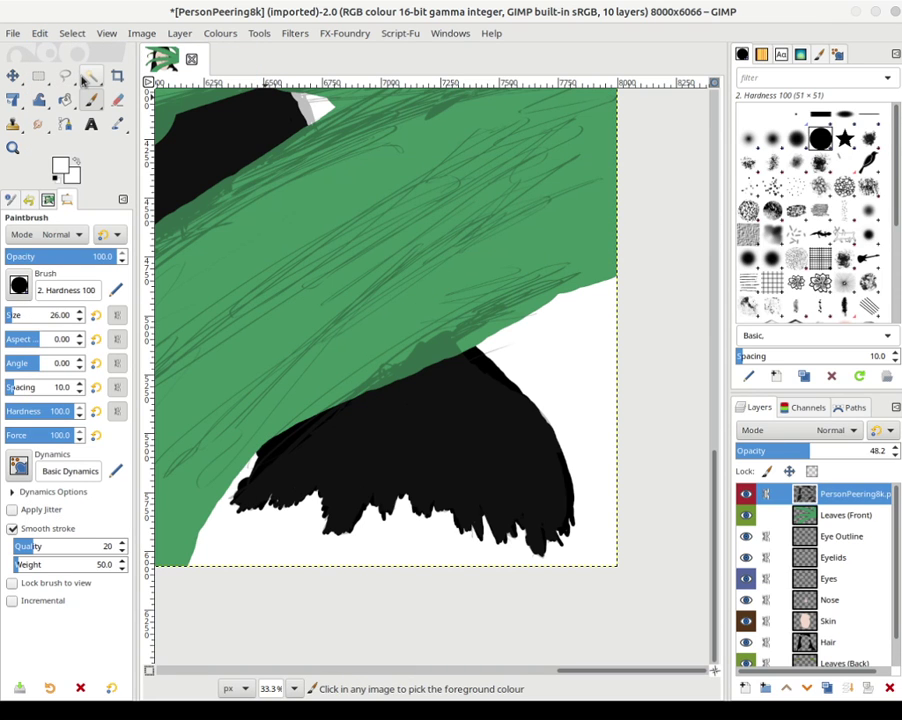
key("ctrl+y")
key("ctrl+y")
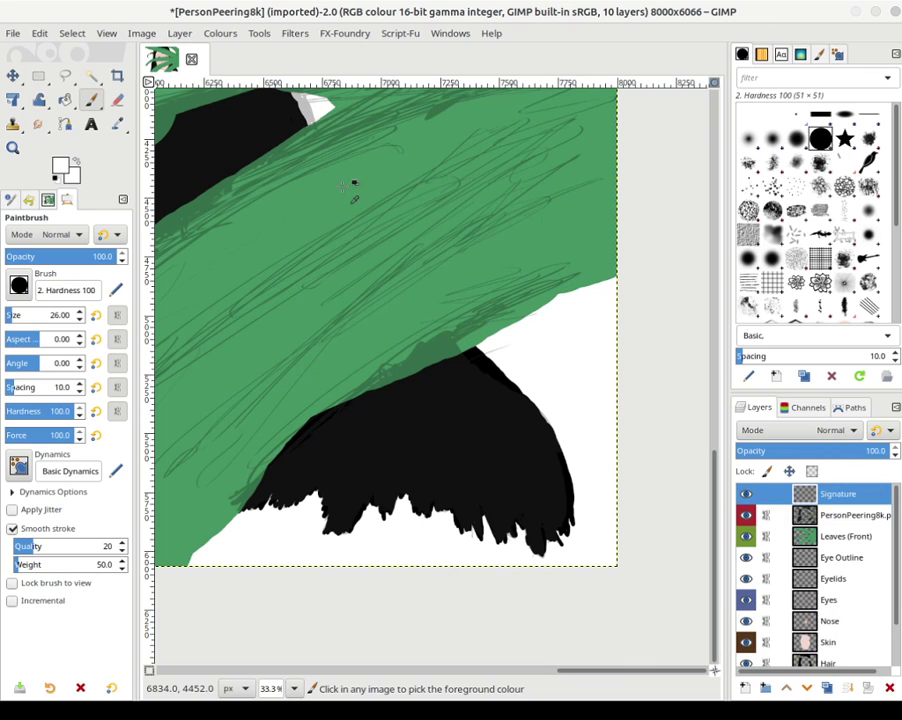
key("ctrl+y")
key("ctrl+z")
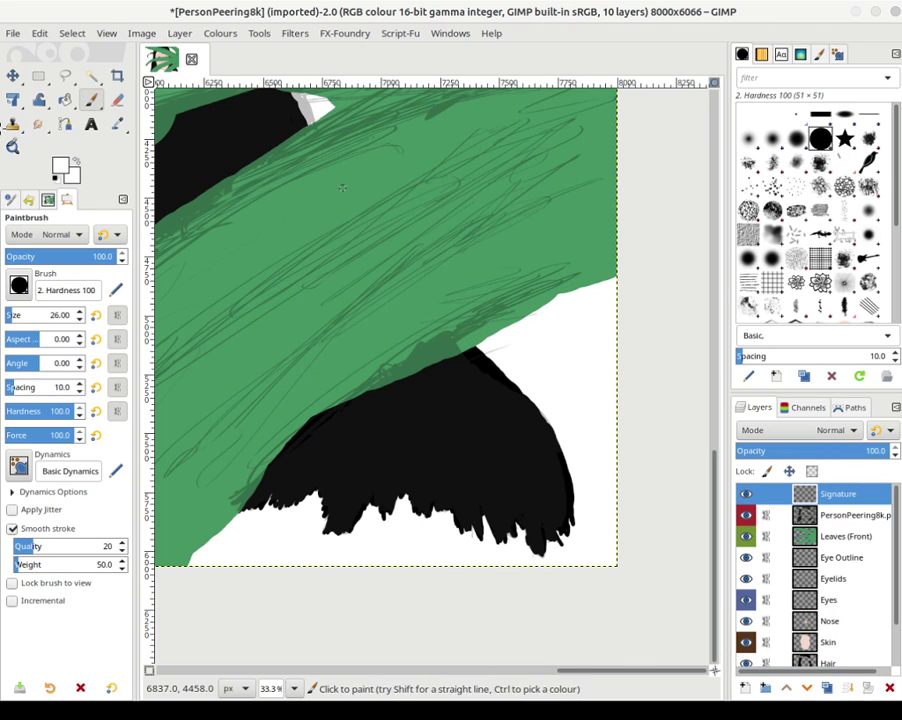
- Set the paintbrush size to 10
left_click(38, 287)
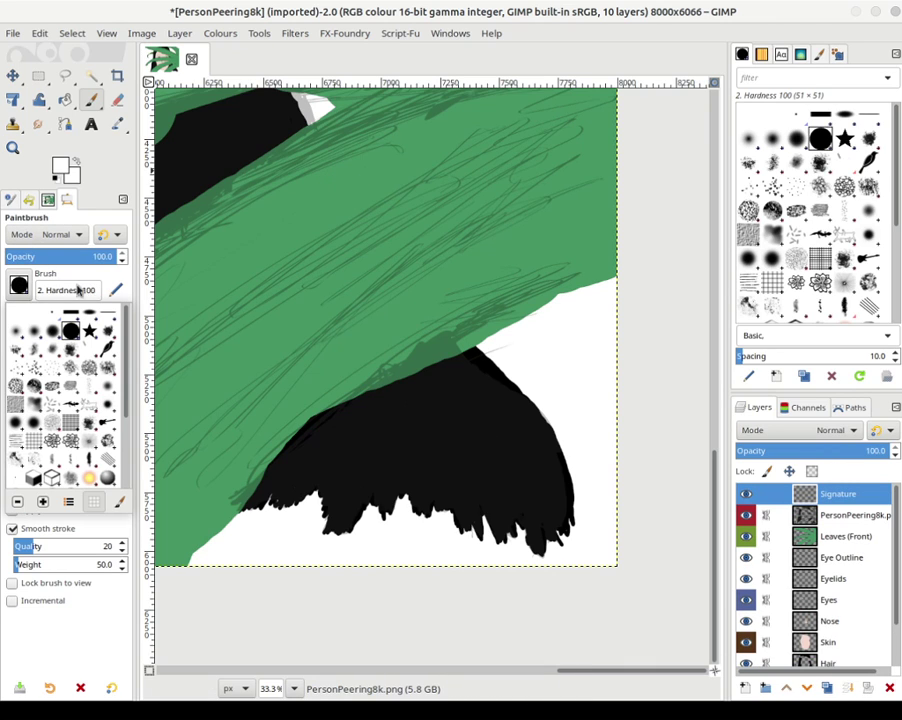
left_click(20, 287)
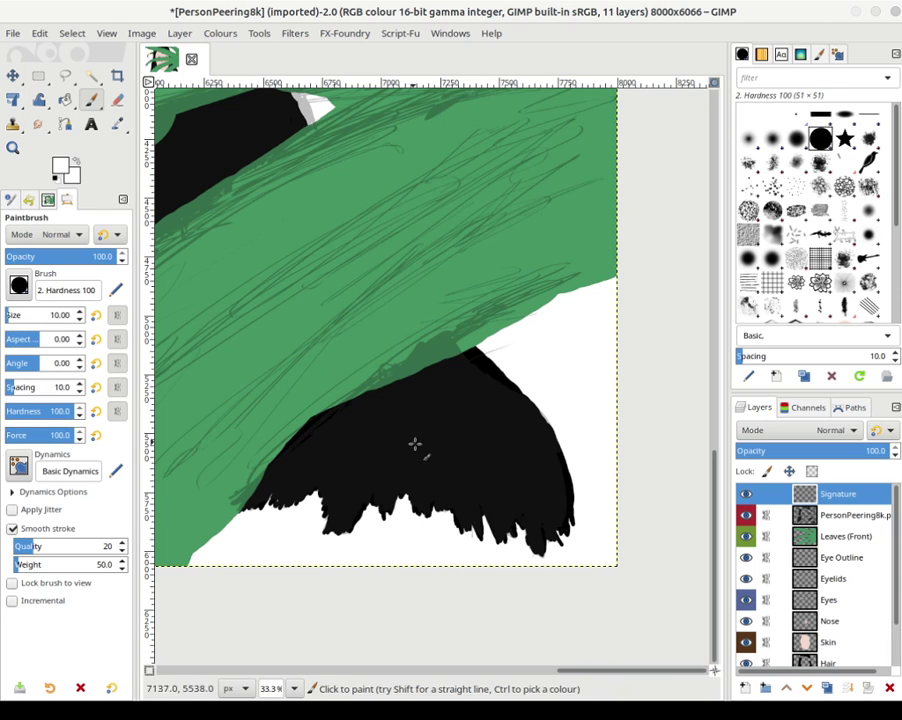
- Try a thinner white signature over the lower-right hair and undo its strokes
mouse_move(375, 443)
left_mouse_down()
mouse_move(415, 464)
mouse_move(430, 447)
mouse_move(434, 464)
mouse_move(479, 460)
left_mouse_up()
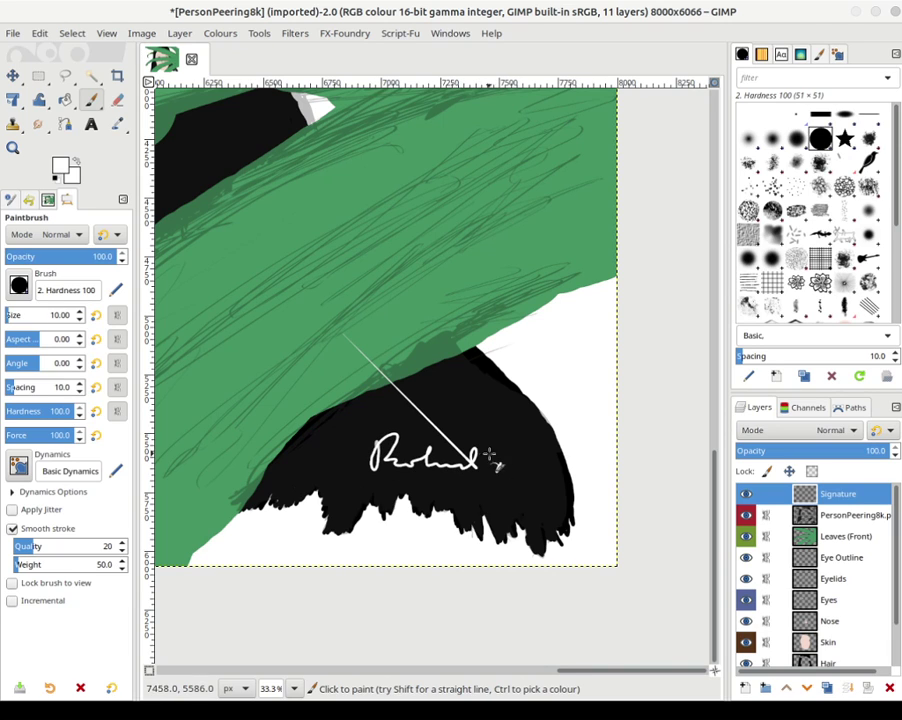
key("ctrl+z")
key("ctrl+z")
key("ctrl+z")
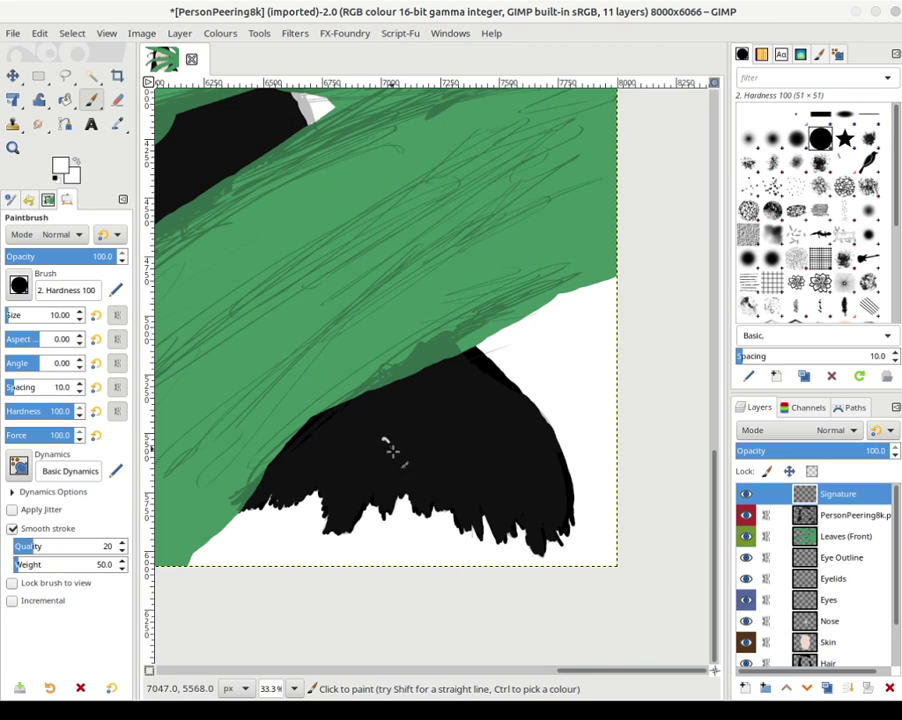
- Handwrite the main part of the artist's signature in white over the lower-right hair on the Signature layer
mouse_move(392, 452)
left_mouse_down()
mouse_move(412, 443)
mouse_move(418, 469)
mouse_move(437, 461)
left_mouse_up()
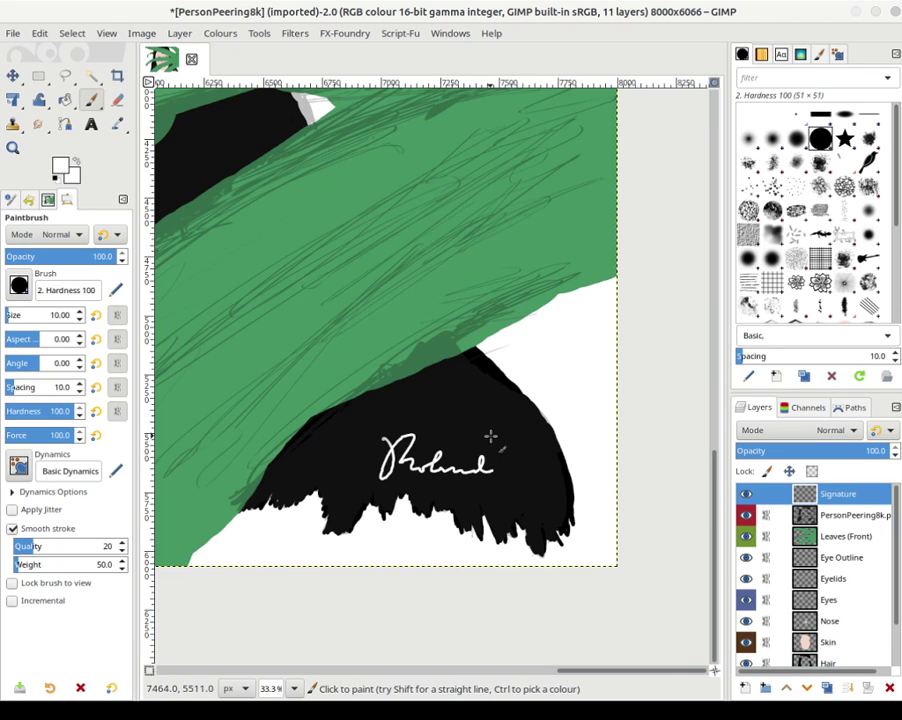
mouse_move(500, 465)
left_mouse_down()
mouse_move(498, 478)
mouse_move(514, 478)
mouse_move(505, 478)
left_mouse_up()
left_click(501, 458)
- Try the signature's closing letters with a trailing flourish and undo those strokes
mouse_move(526, 469)
left_mouse_down()
mouse_move(560, 466)
mouse_move(548, 494)
left_mouse_up()
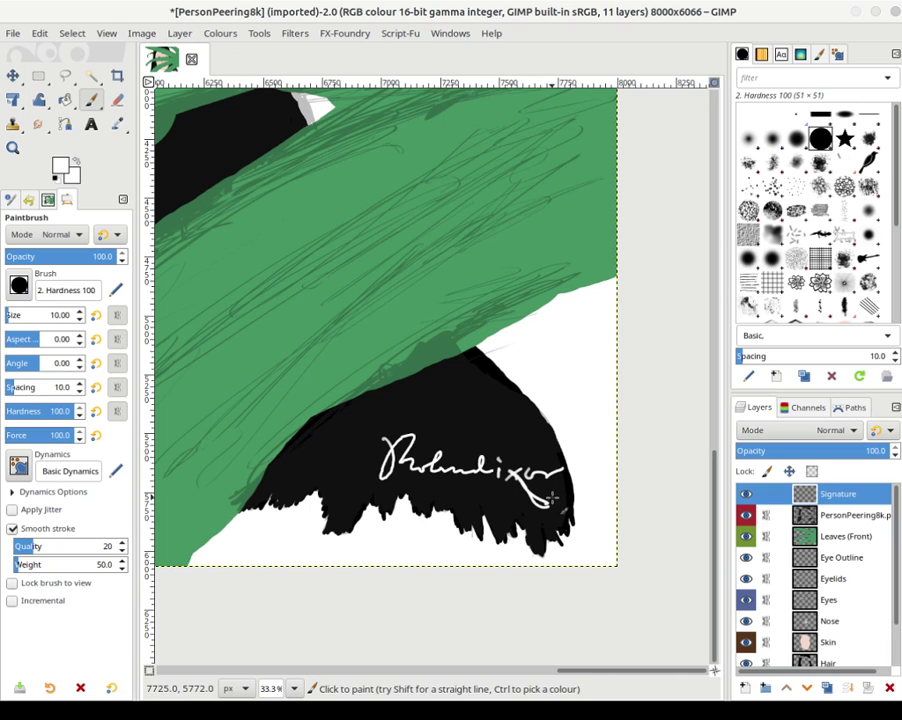
key("ctrl+z")
key("ctrl+z")
key("ctrl+z")
key("ctrl+z")
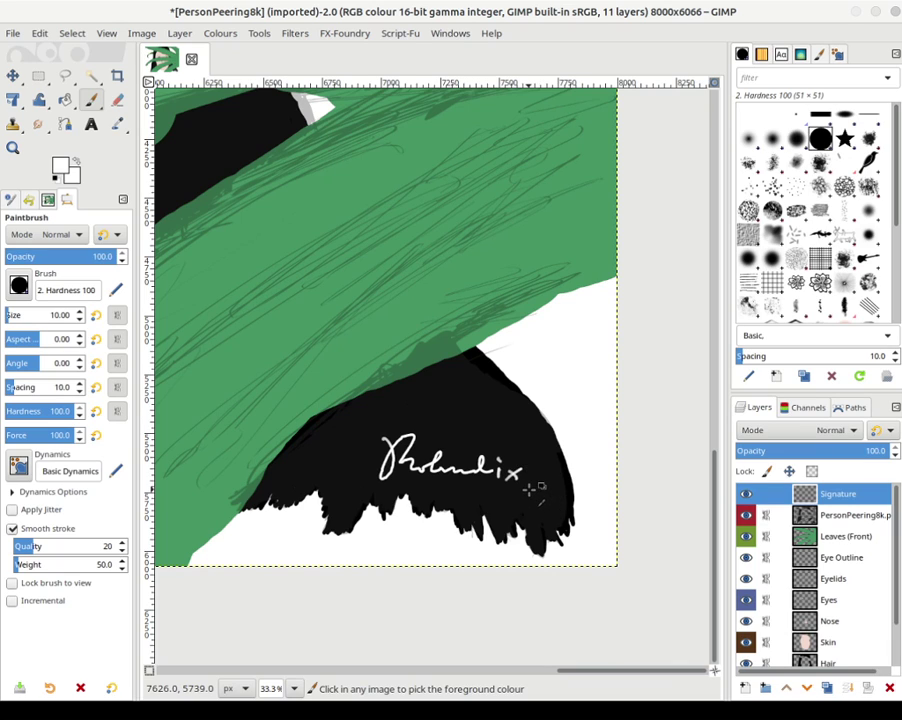
- Finish the signature's closing letters, underline it with a flourish and handwrite the year above it in white
mouse_move(507, 472)
left_mouse_down()
mouse_move(541, 495)
mouse_move(510, 478)
mouse_move(529, 464)
mouse_move(527, 474)
mouse_move(553, 469)
left_mouse_up()
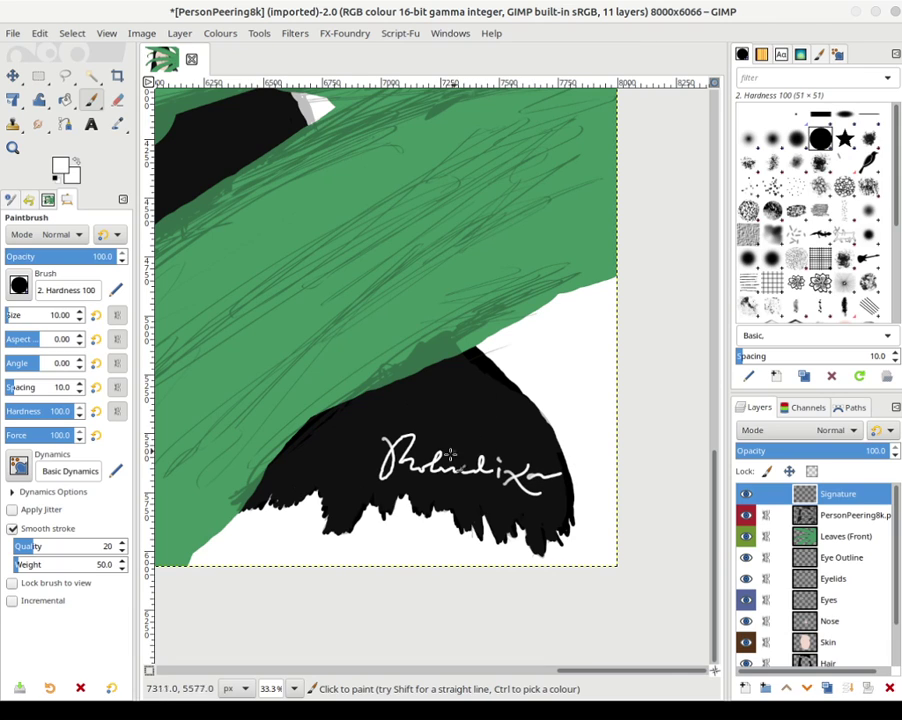
mouse_move(400, 478)
left_mouse_down()
mouse_move(495, 484)
mouse_move(469, 492)
mouse_move(498, 505)
left_mouse_up()
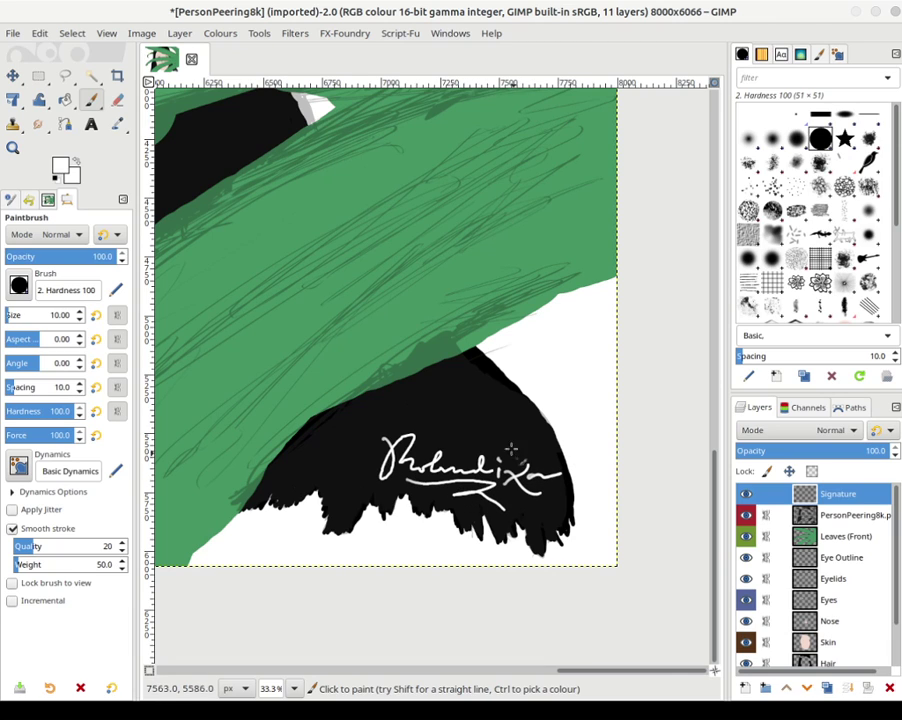
mouse_move(458, 431)
left_mouse_down()
mouse_move(534, 442)
mouse_move(528, 455)
left_mouse_up()
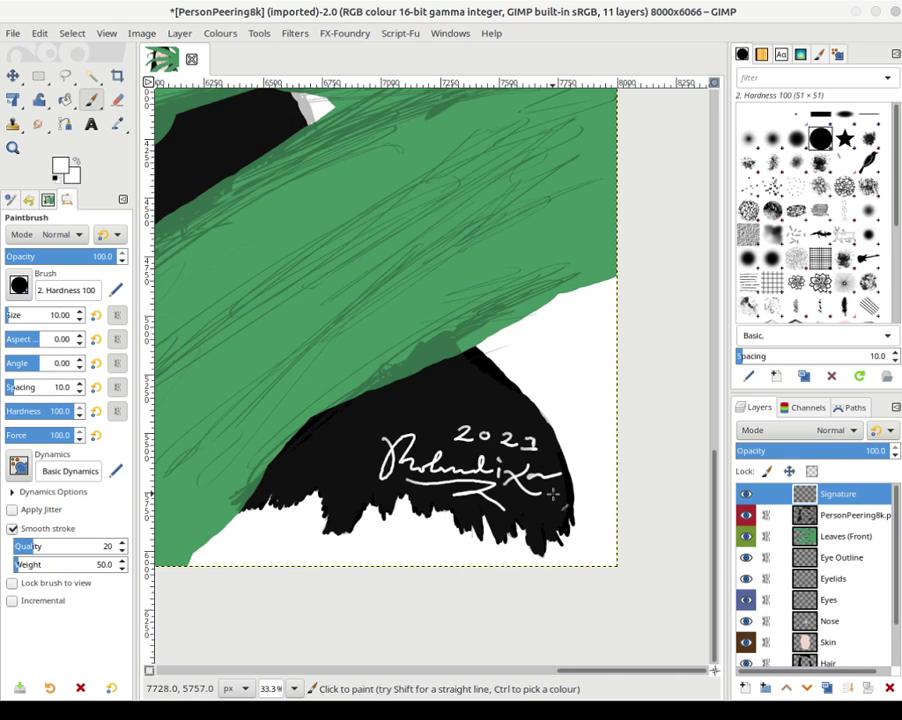
scroll(494, 411, "down", 4, "ctrl")
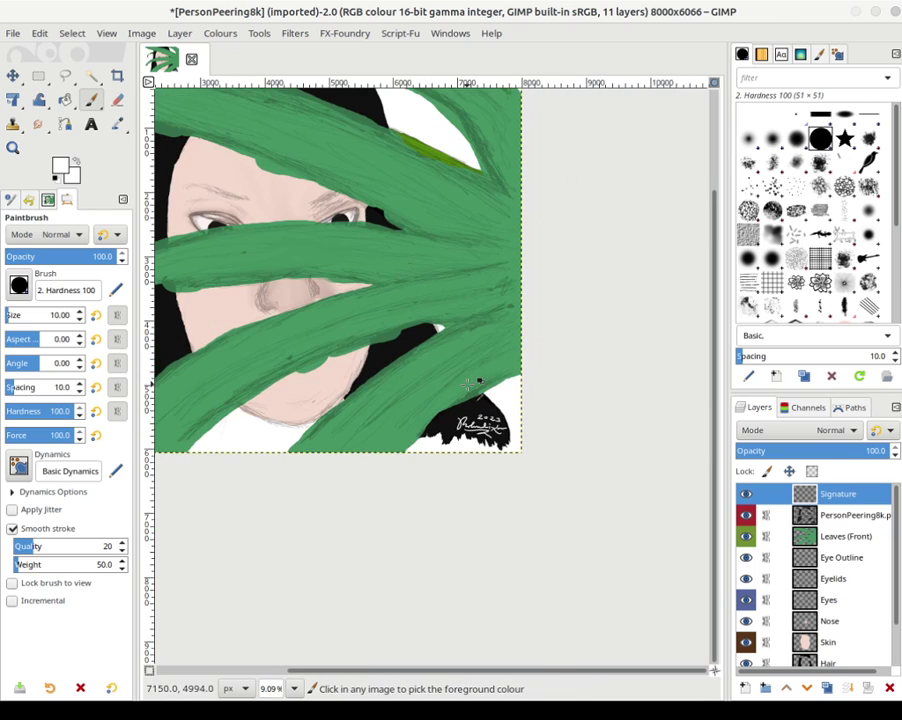
scroll(471, 381, "down", 1, "ctrl")
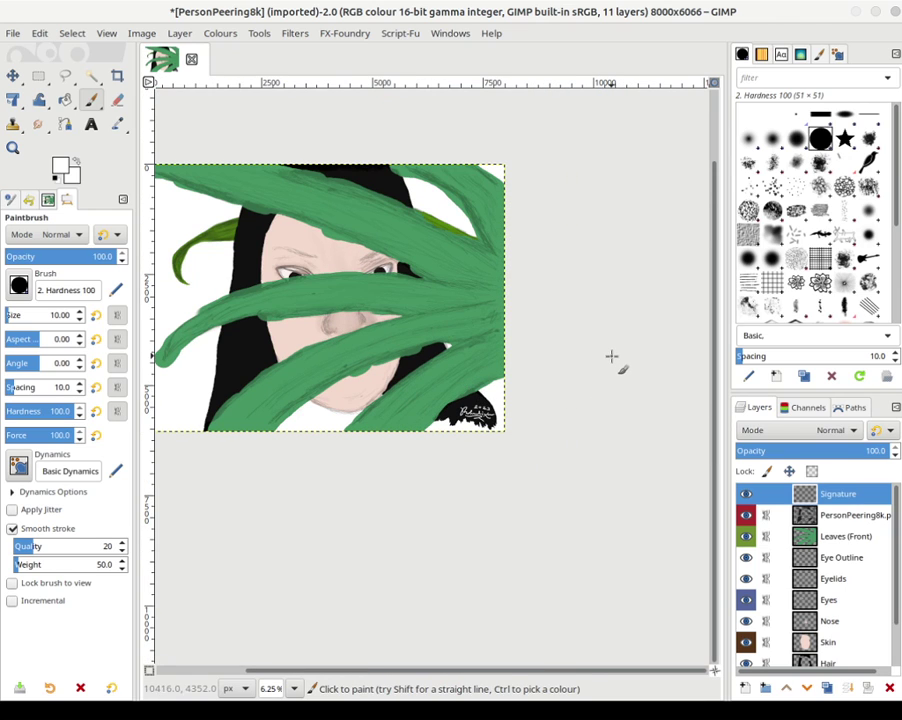